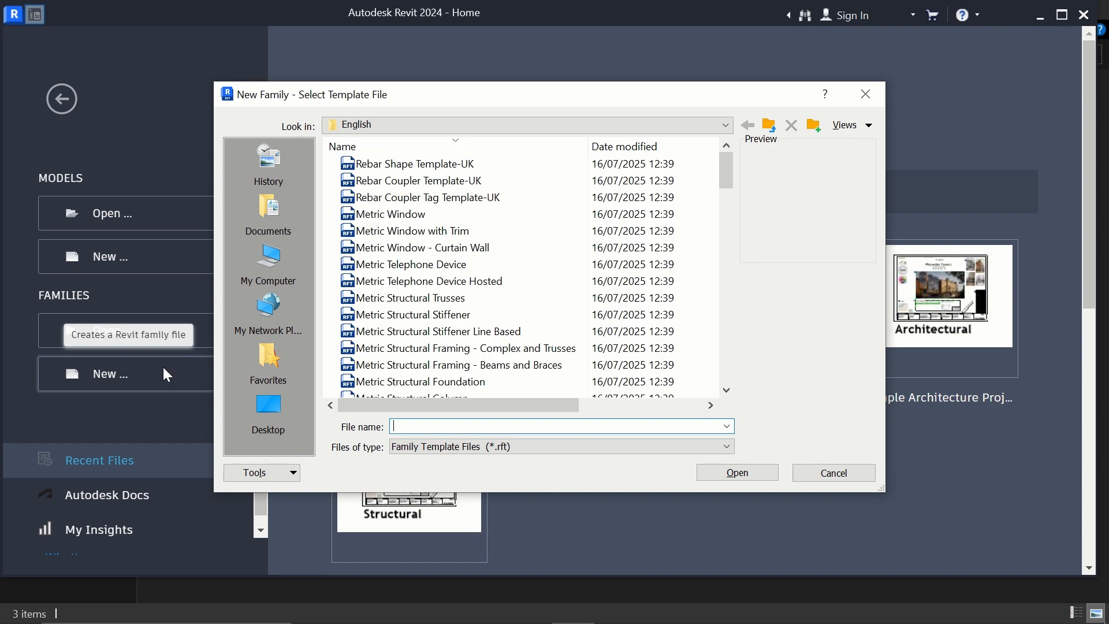
# Create a new family from the Metric Electrical Fixture wall based template.
pyautogui.scroll(-6, 423, 354)
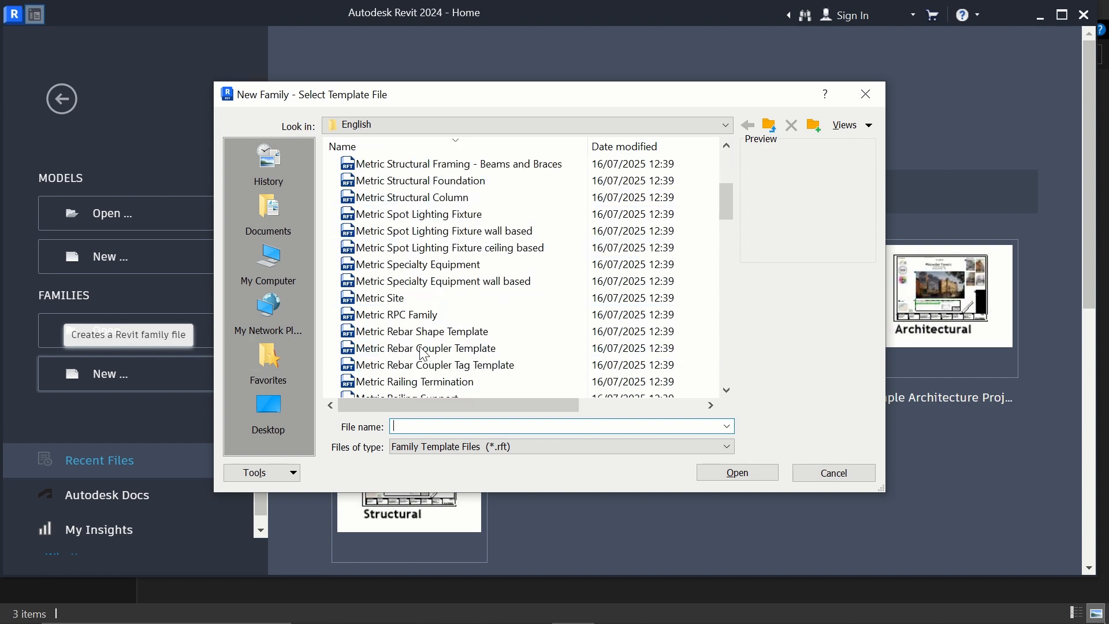
pyautogui.scroll(-6, 424, 353)
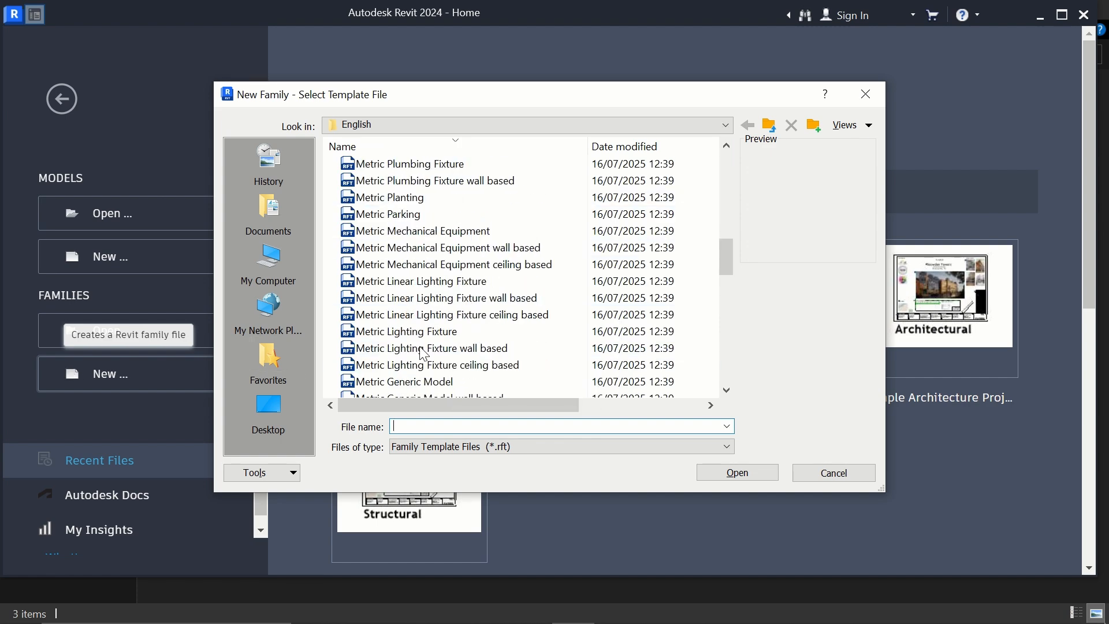
pyautogui.scroll(-6, 423, 354)
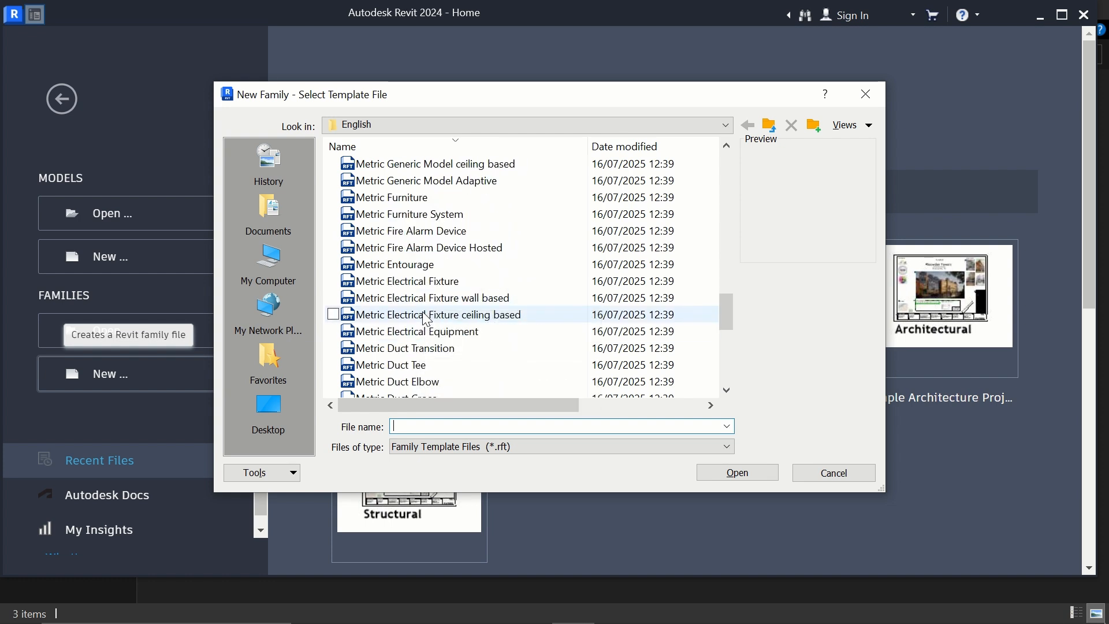
pyautogui.click(483, 302)
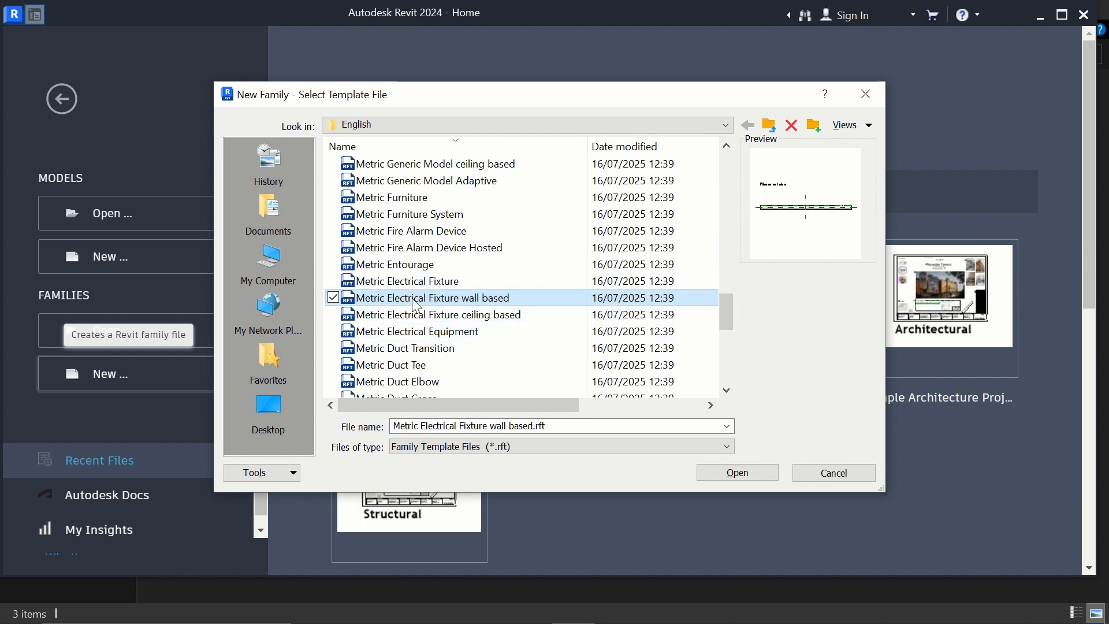
pyautogui.click(713, 473)
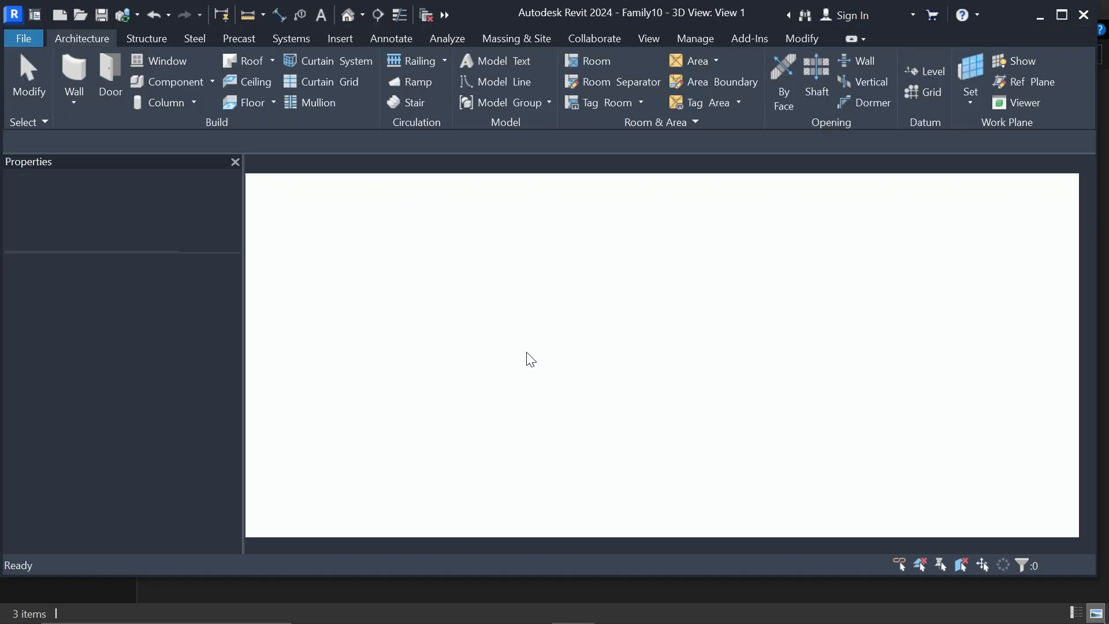
# Open the Placement Side elevation view of the family.
pyautogui.scroll(-1, 523, 335)
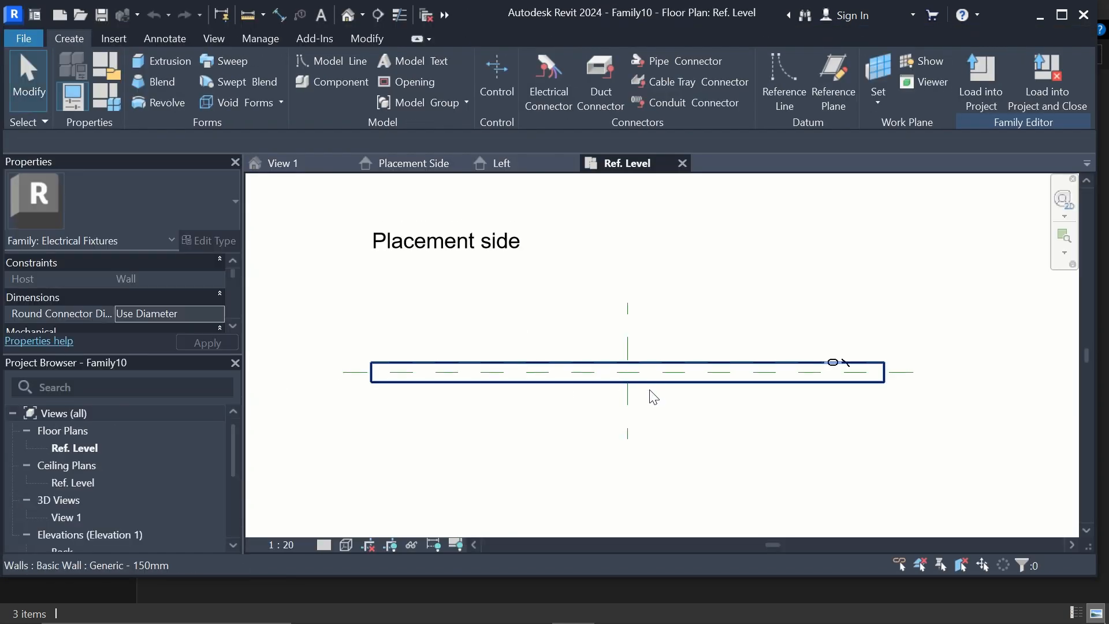
pyautogui.scroll(1, 652, 391)
pyautogui.scroll(-1, 543, 363)
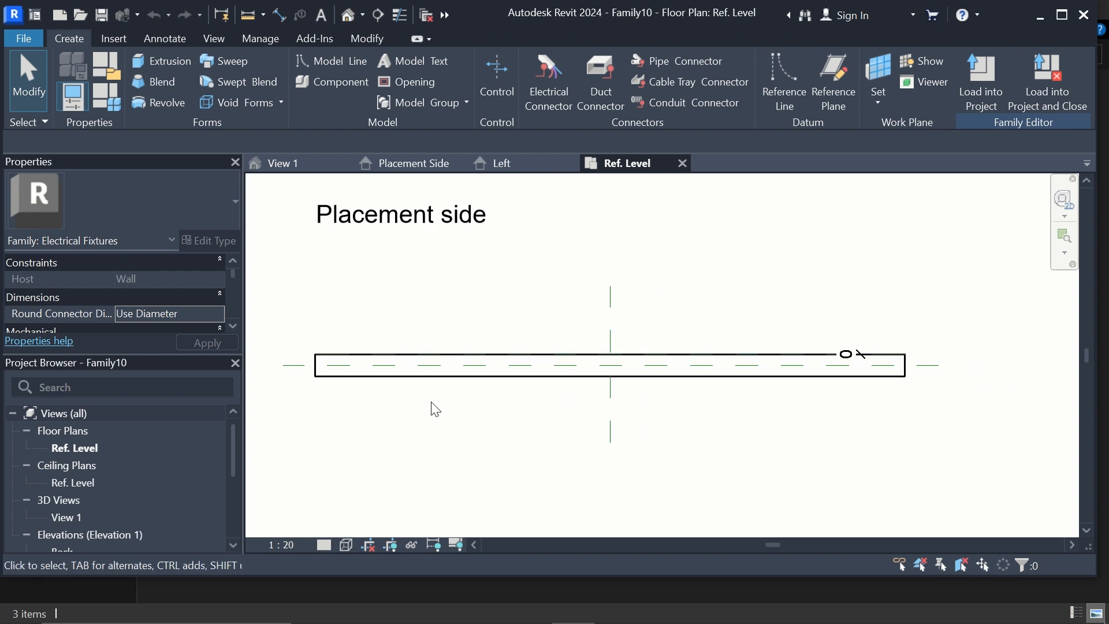
pyautogui.scroll(-3, 121, 440)
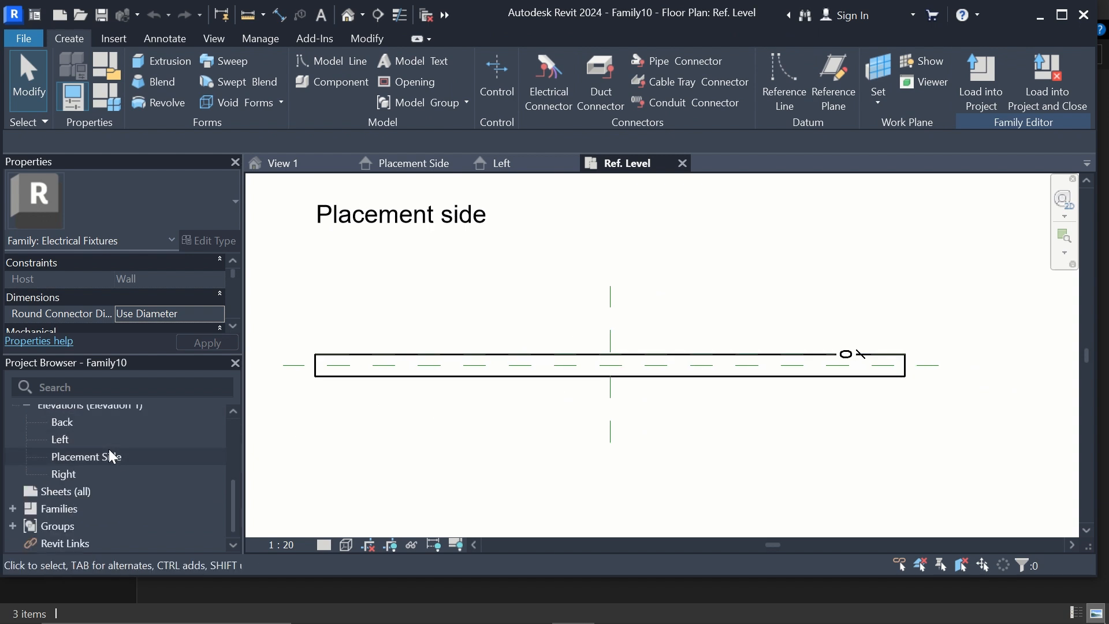
pyautogui.click(108, 457)
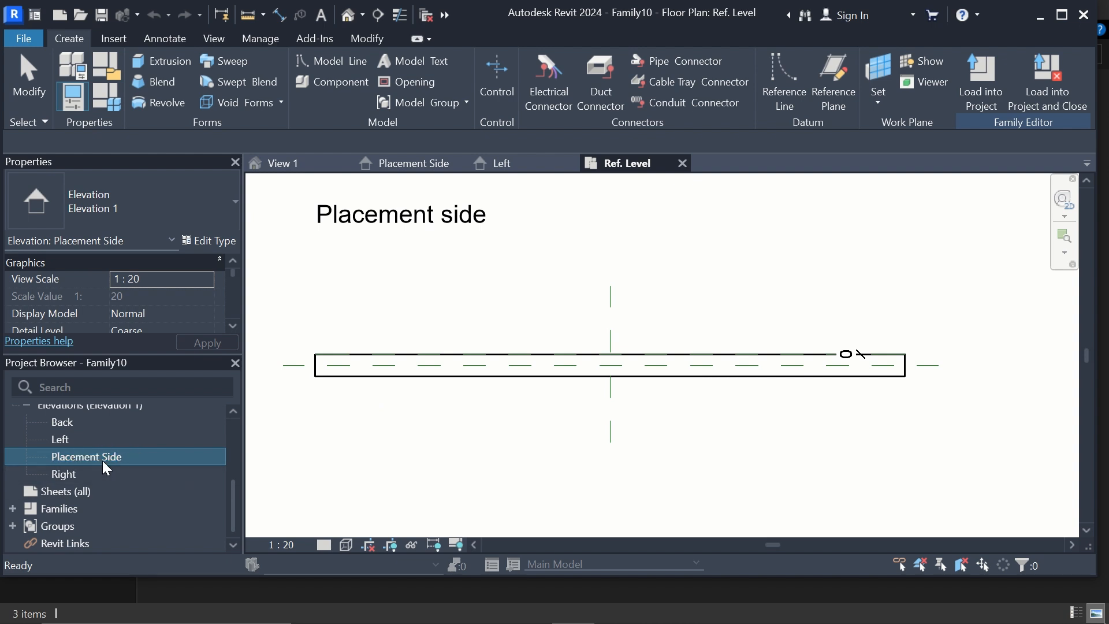
pyautogui.click(411, 442)
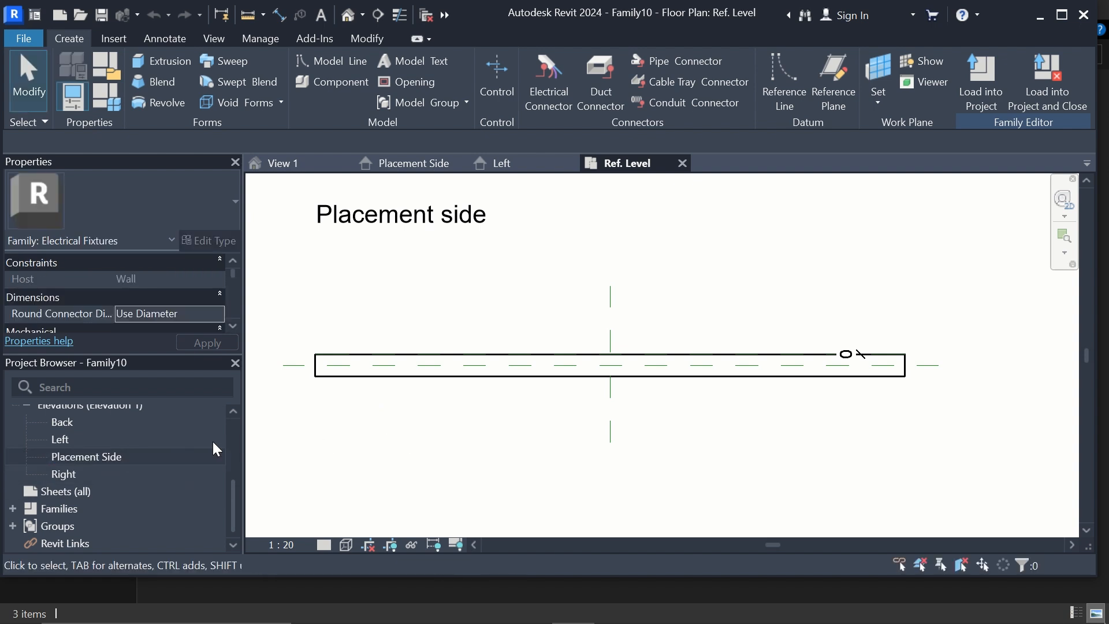
pyautogui.doubleClick(109, 456)
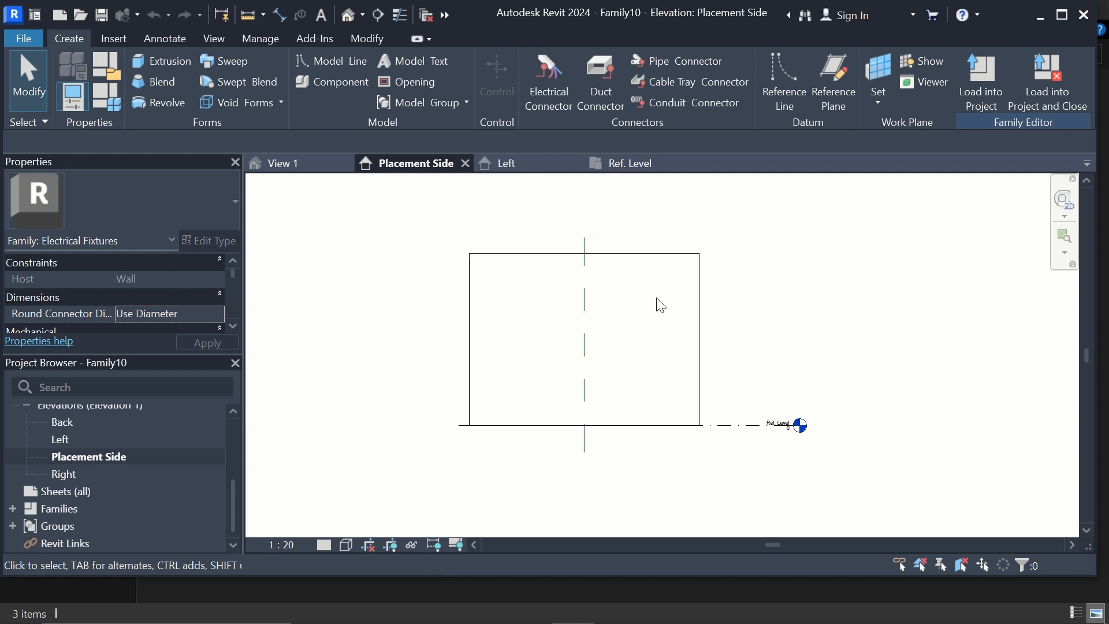
# Import the image images (1).png from the sockets folder and place it beside the wall in the elevation.
pyautogui.scroll(2, 816, 298)
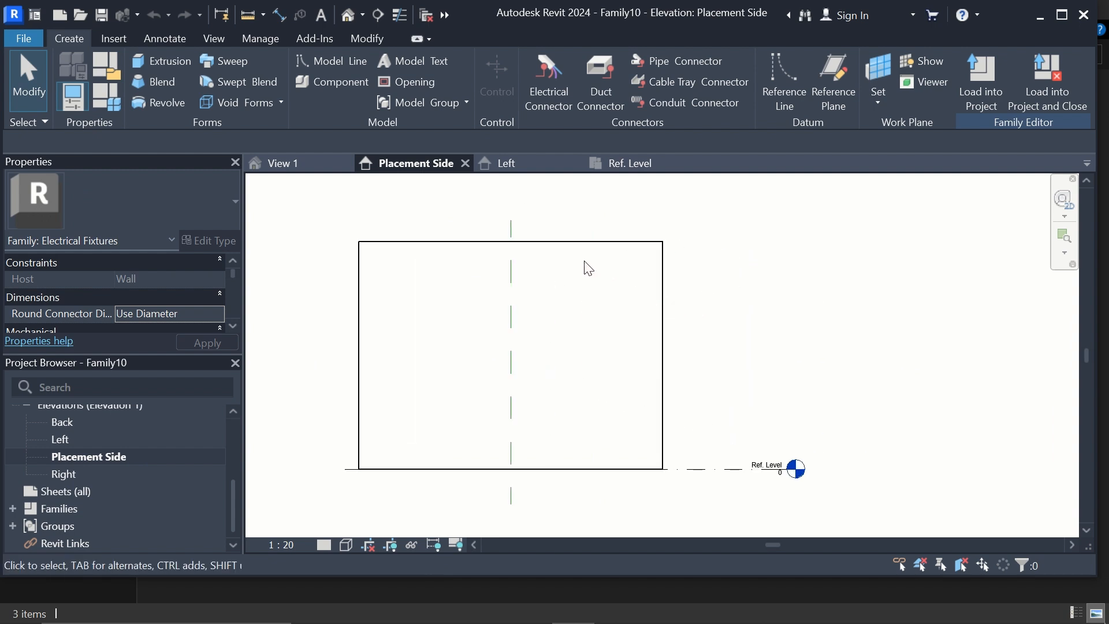
pyautogui.click(115, 41)
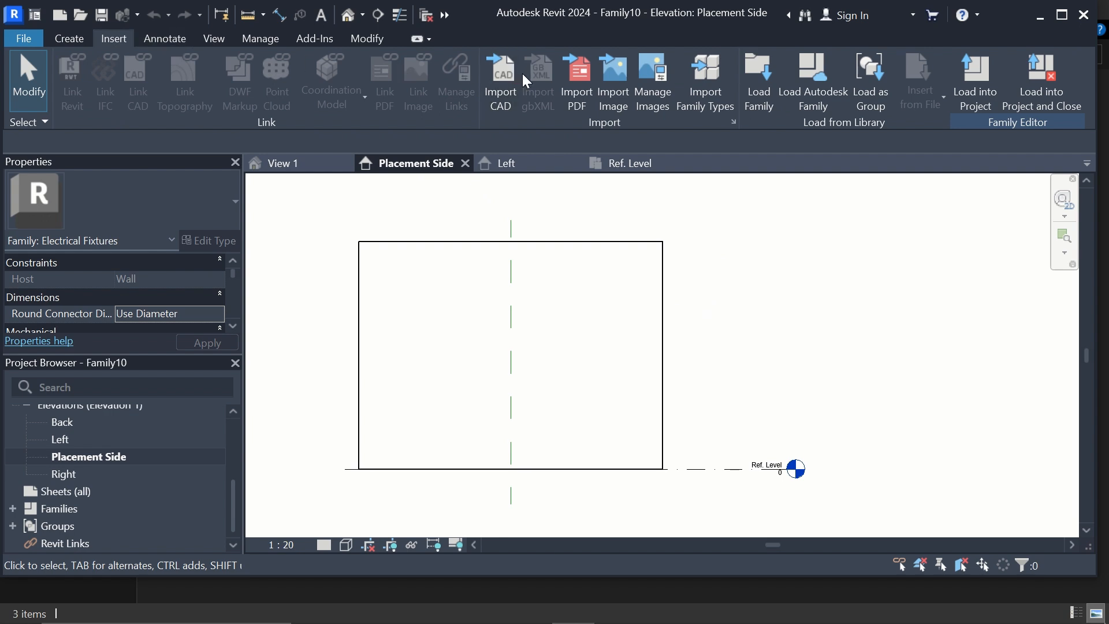
pyautogui.click(598, 85)
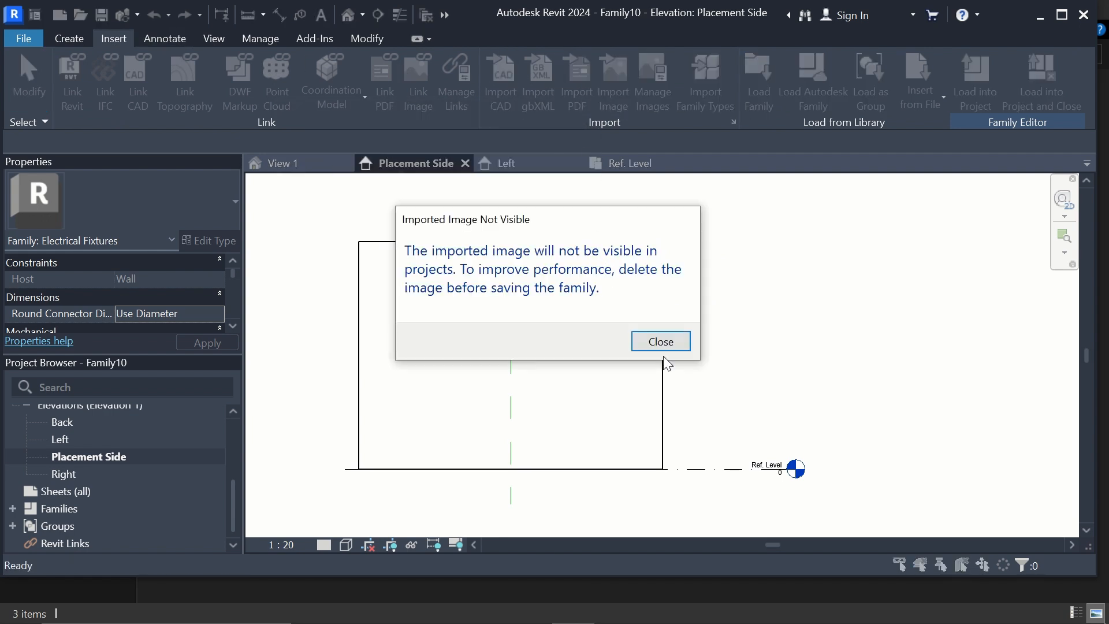
pyautogui.click(675, 347)
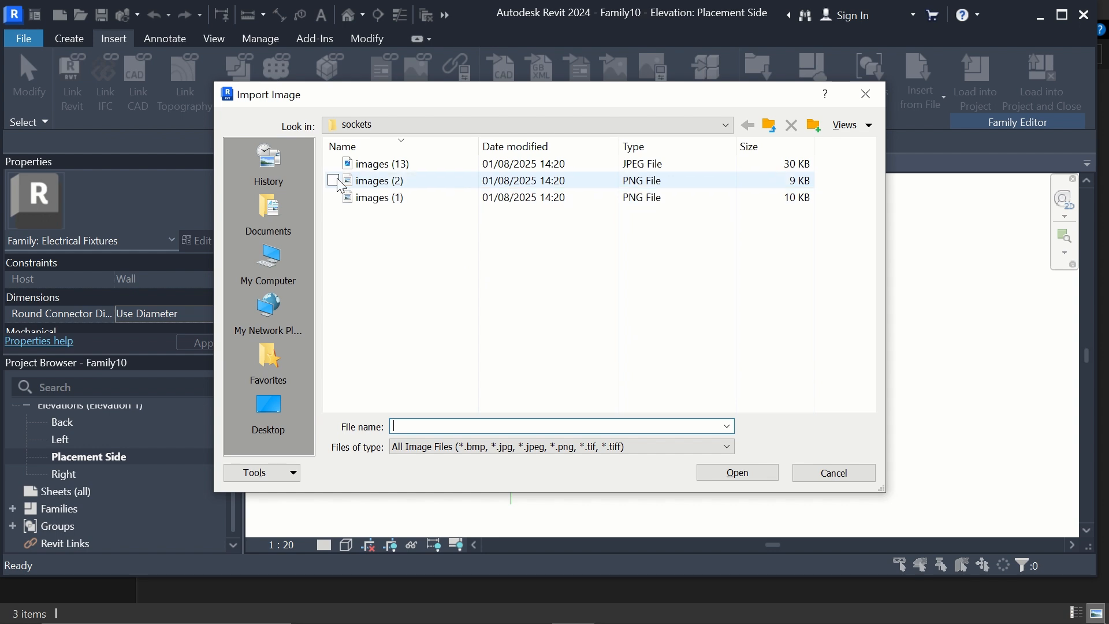
pyautogui.click(338, 199)
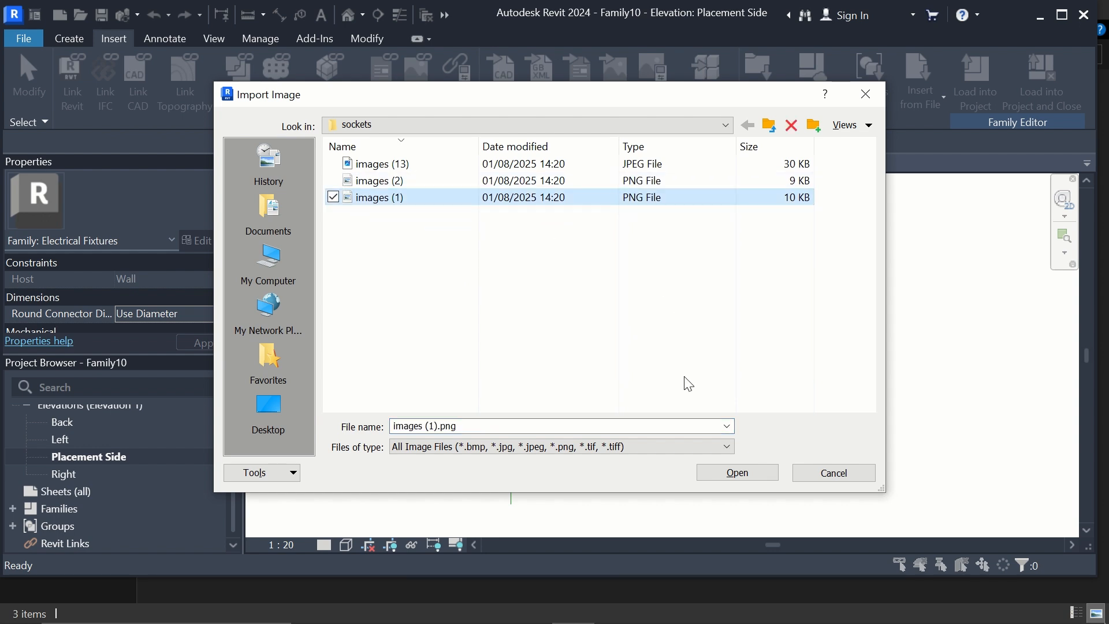
pyautogui.click(706, 478)
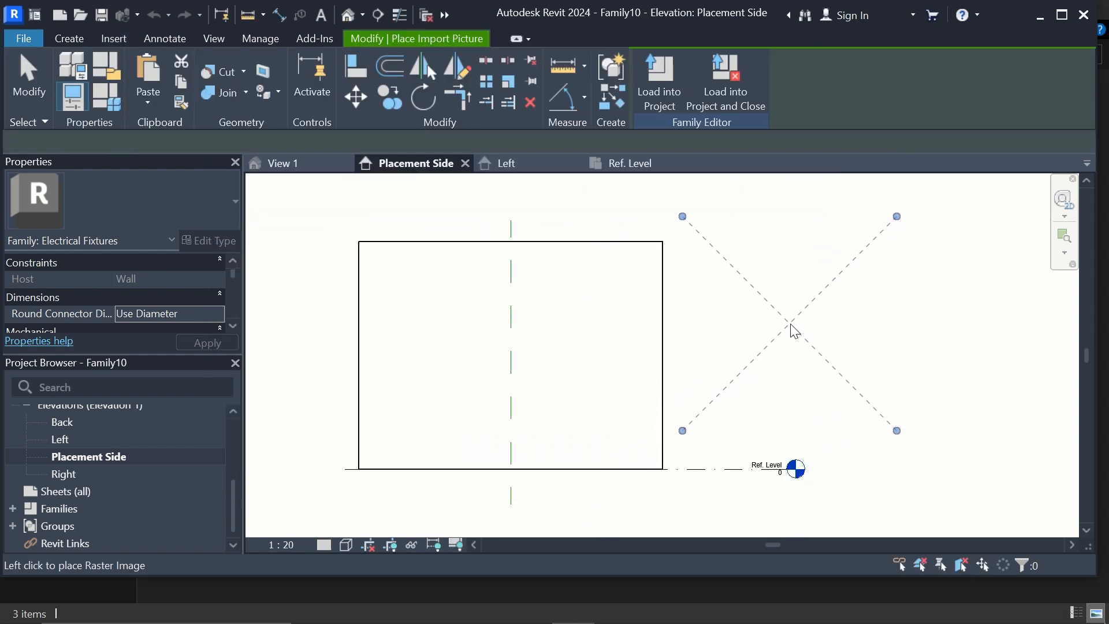
pyautogui.click(806, 327)
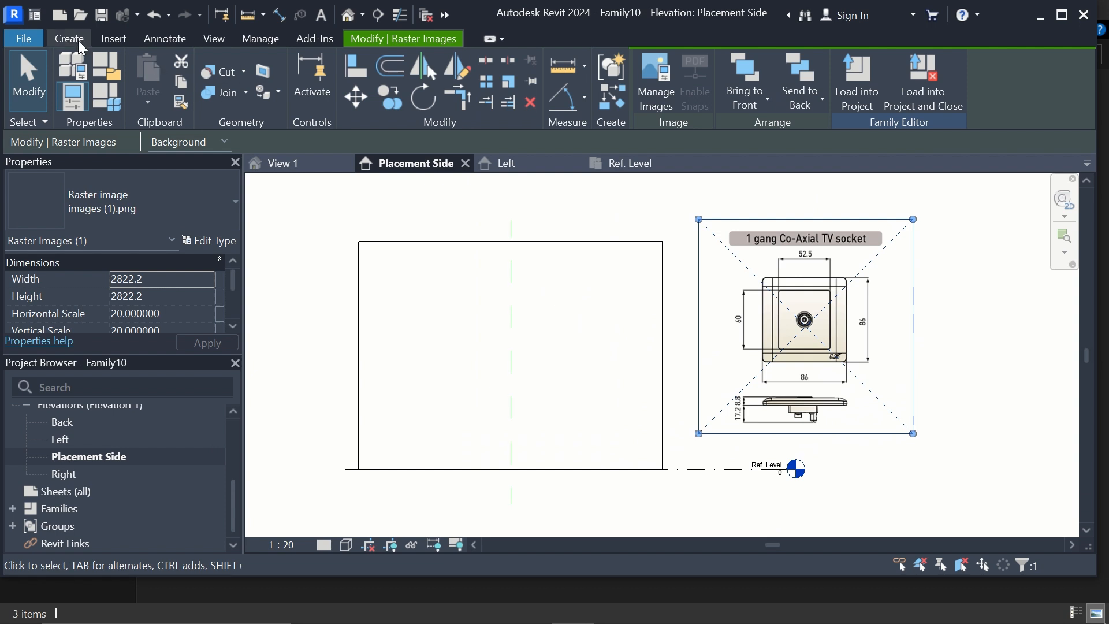
# Import images (2).png from the sockets folder and place it beside the co-axial TV socket drawing.
pyautogui.click(111, 40)
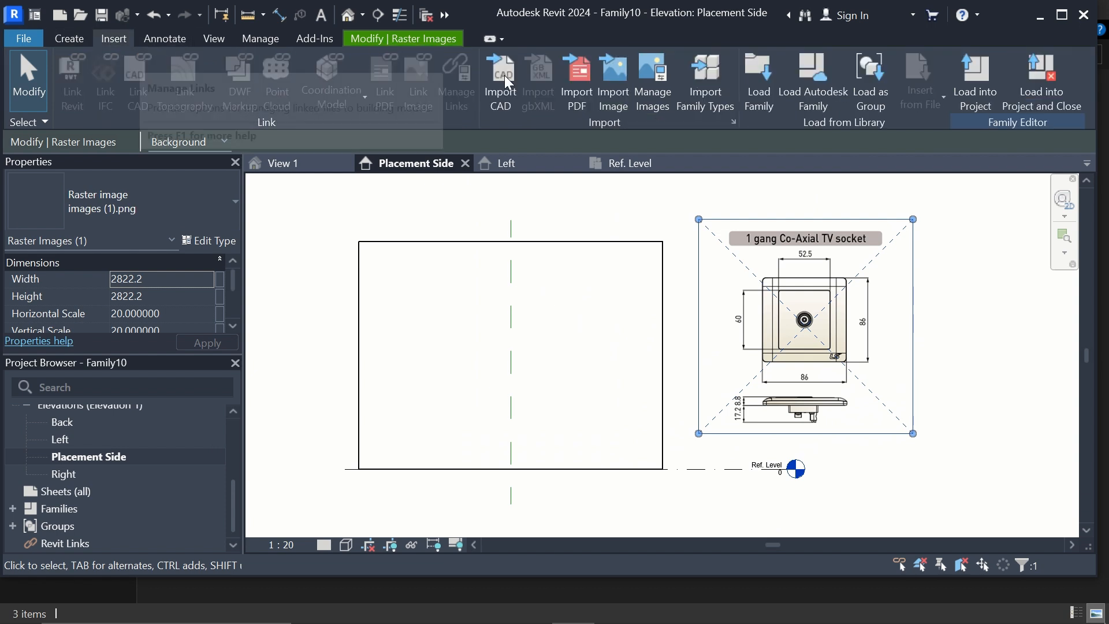
pyautogui.click(605, 95)
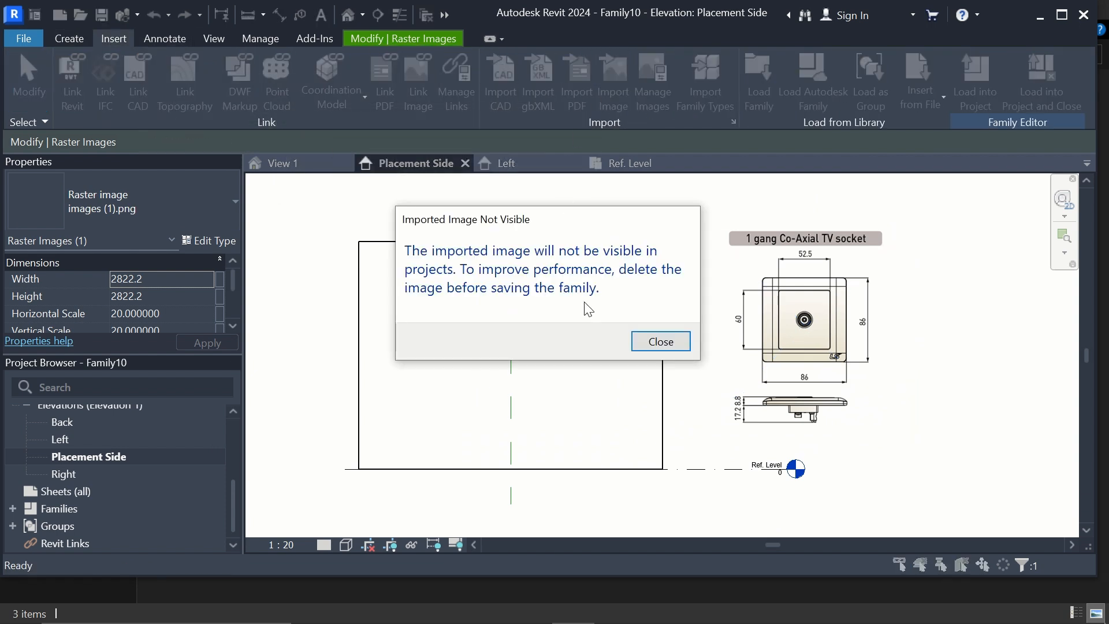
pyautogui.click(659, 341)
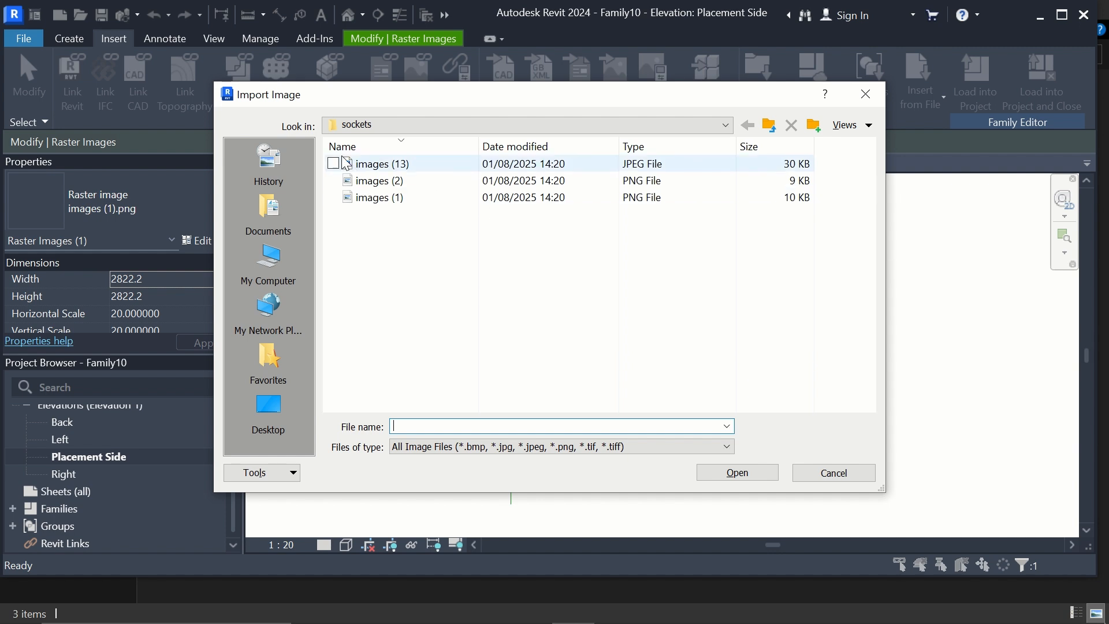
pyautogui.click(377, 182)
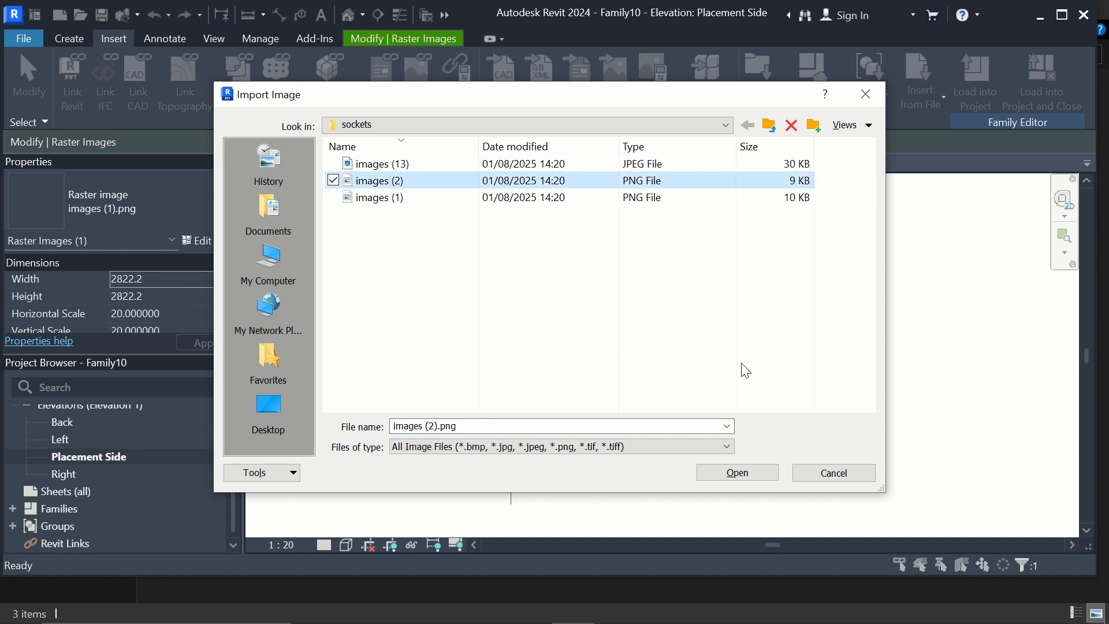
pyautogui.click(720, 472)
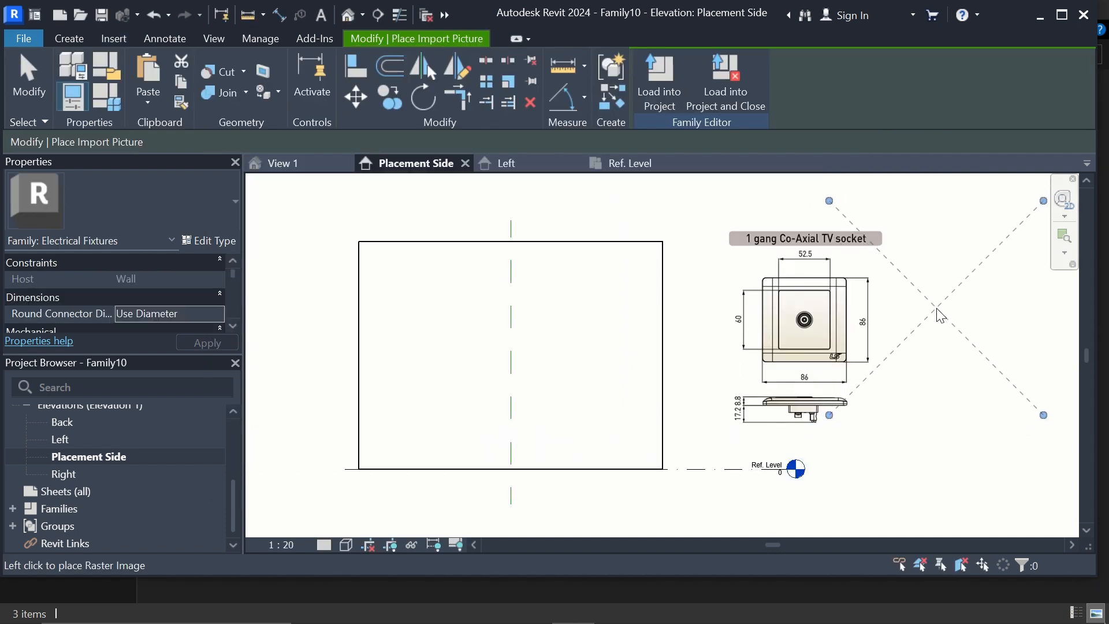
pyautogui.scroll(-2, 593, 328)
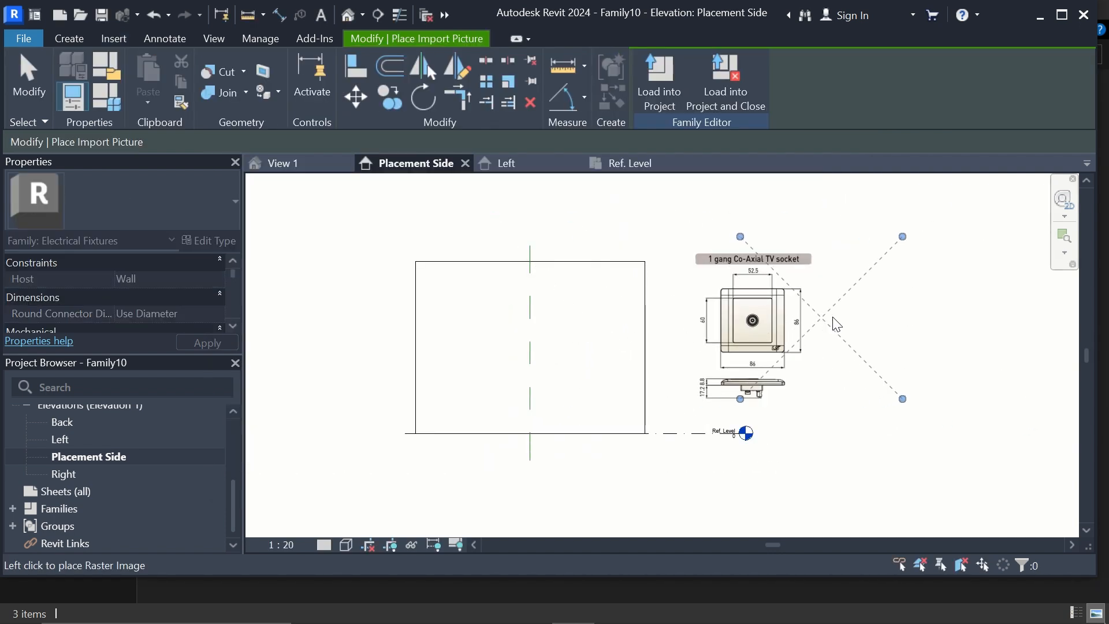
pyautogui.click(915, 311)
# Import images (13).jpeg from the sockets folder, place it beside the computer socket drawing and deselect it.
pyautogui.click(110, 39)
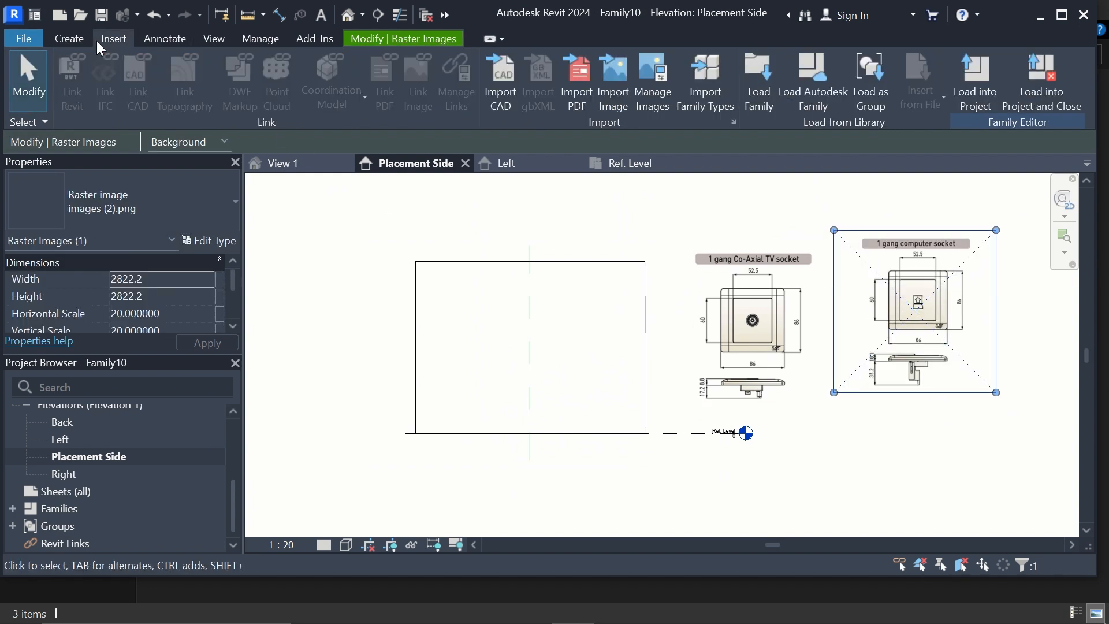
pyautogui.click(607, 92)
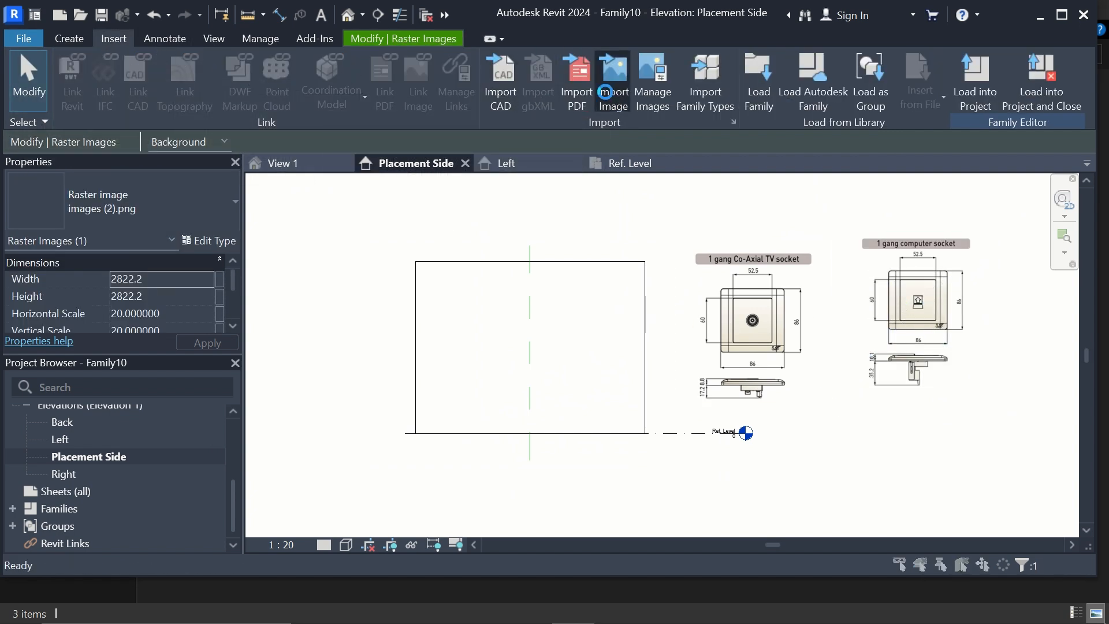
pyautogui.click(681, 342)
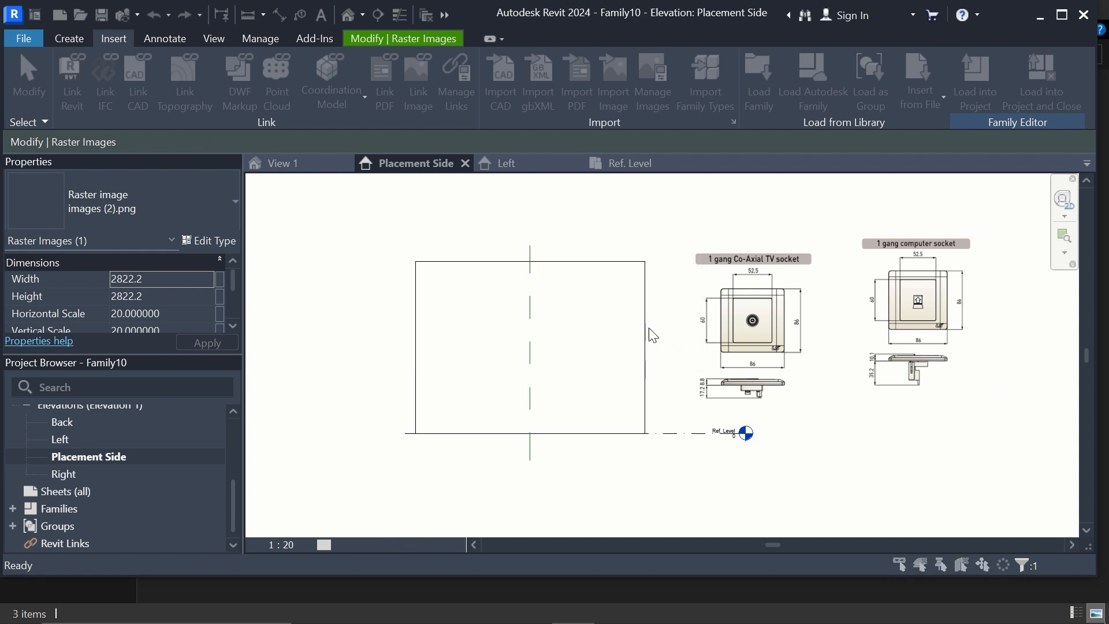
pyautogui.click(366, 164)
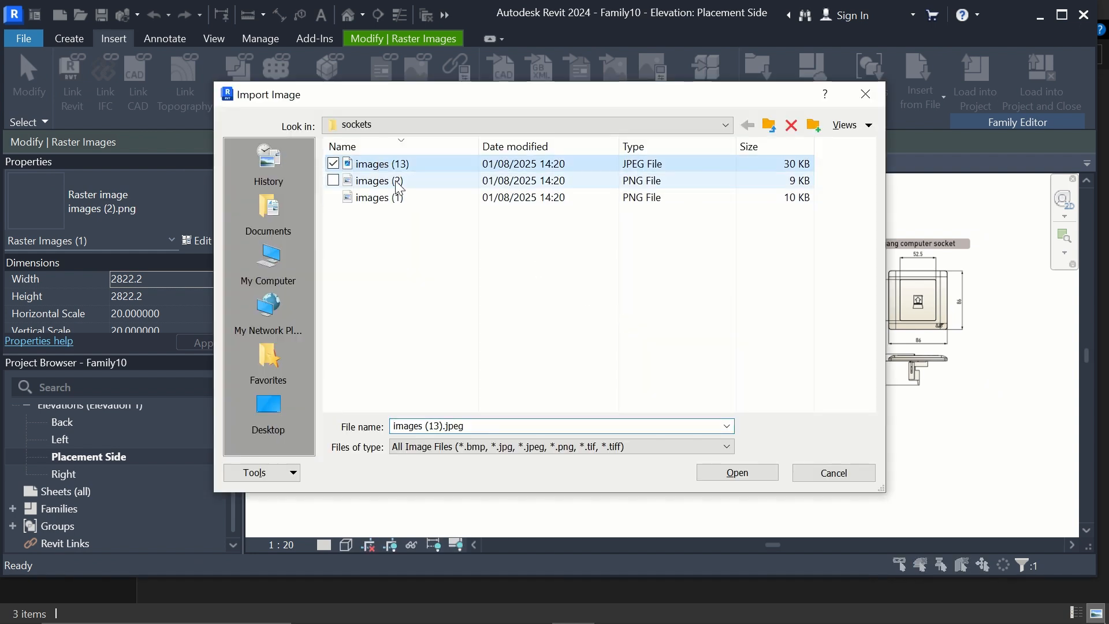
pyautogui.click(759, 474)
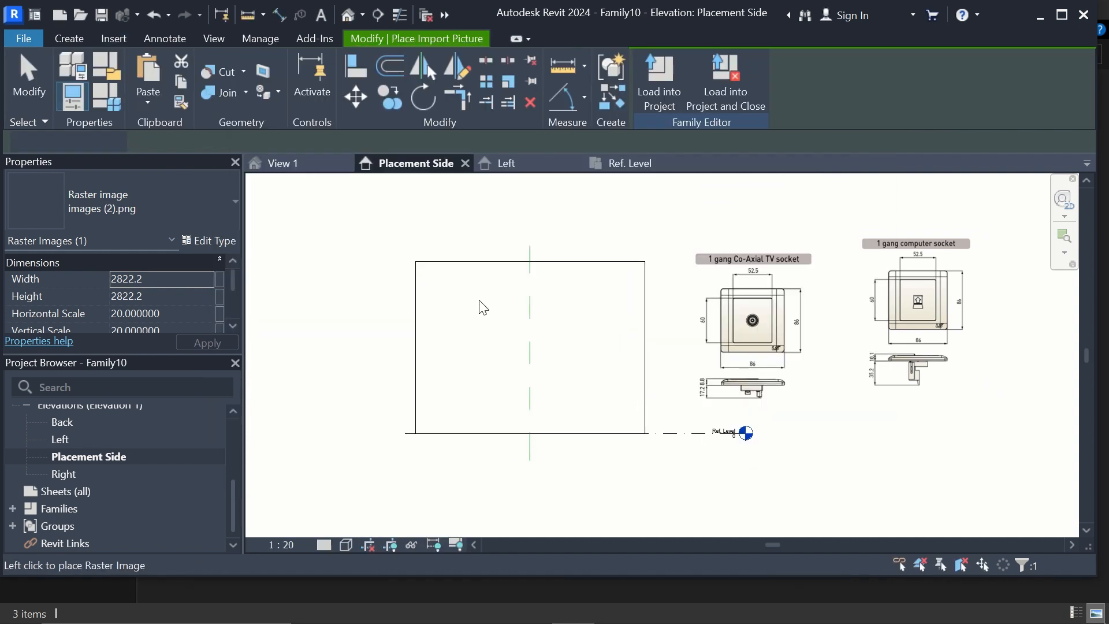
pyautogui.click(889, 314)
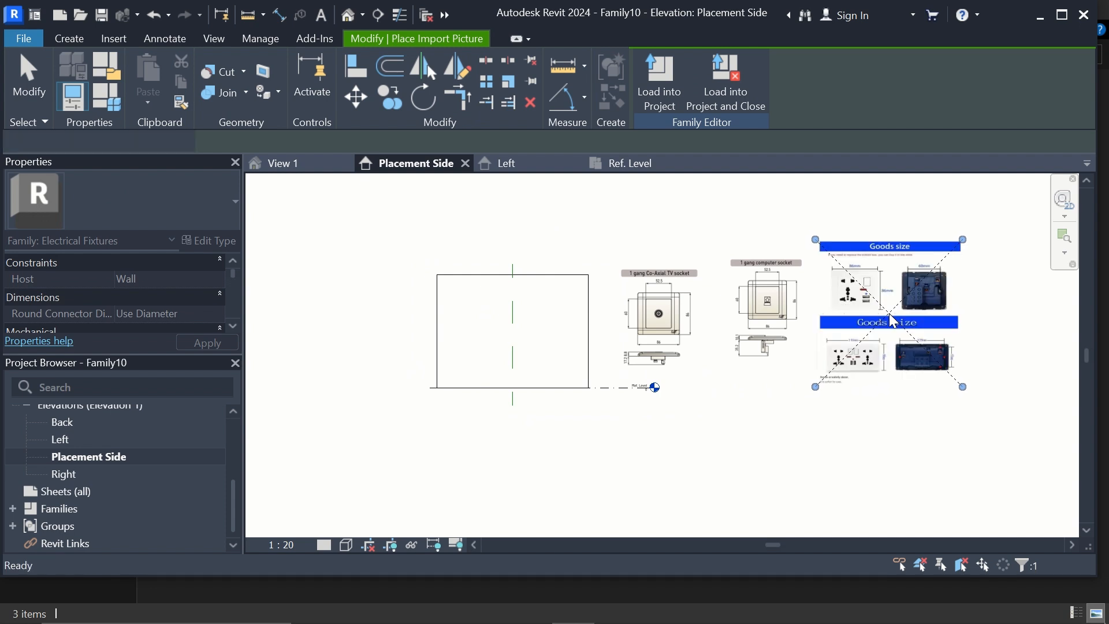
pyautogui.scroll(1, 601, 307)
pyautogui.scroll(-1, 438, 310)
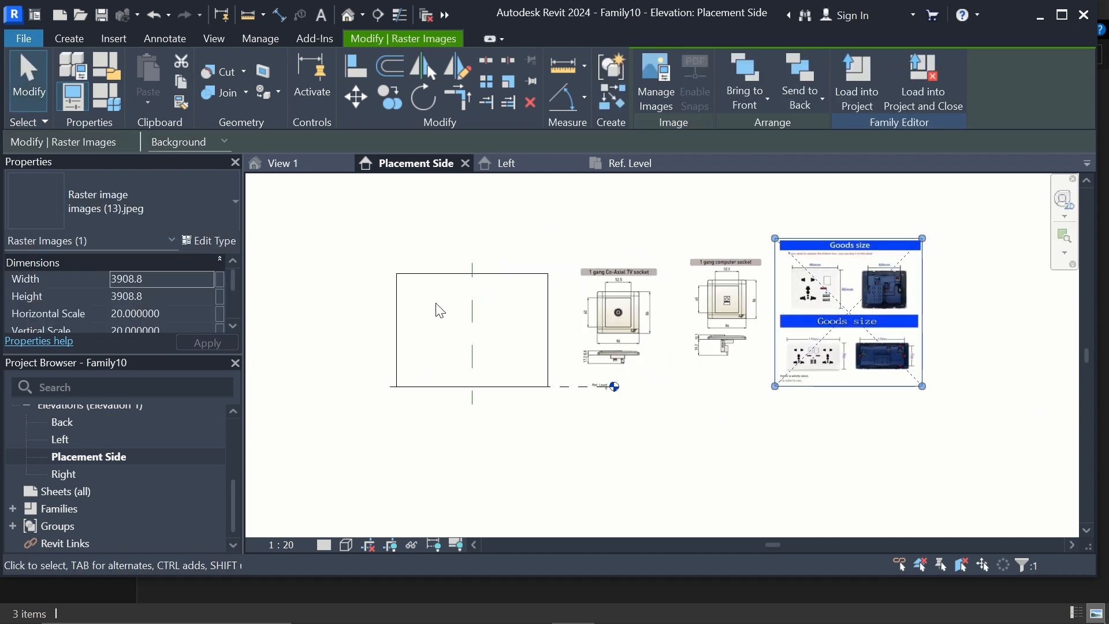
pyautogui.scroll(1, 1001, 292)
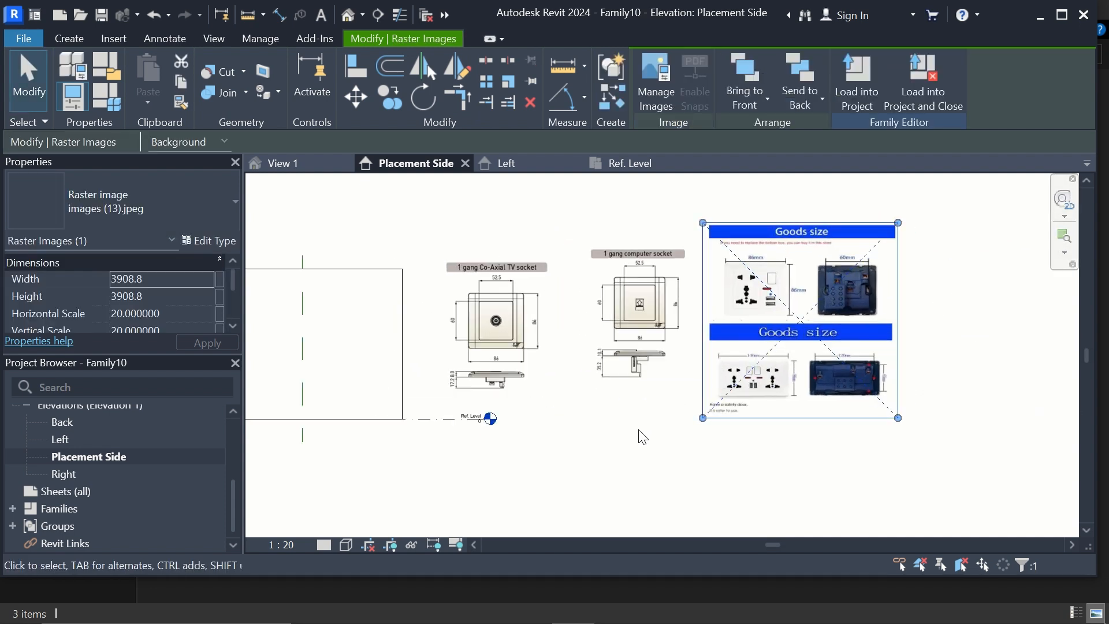
pyautogui.click(581, 471)
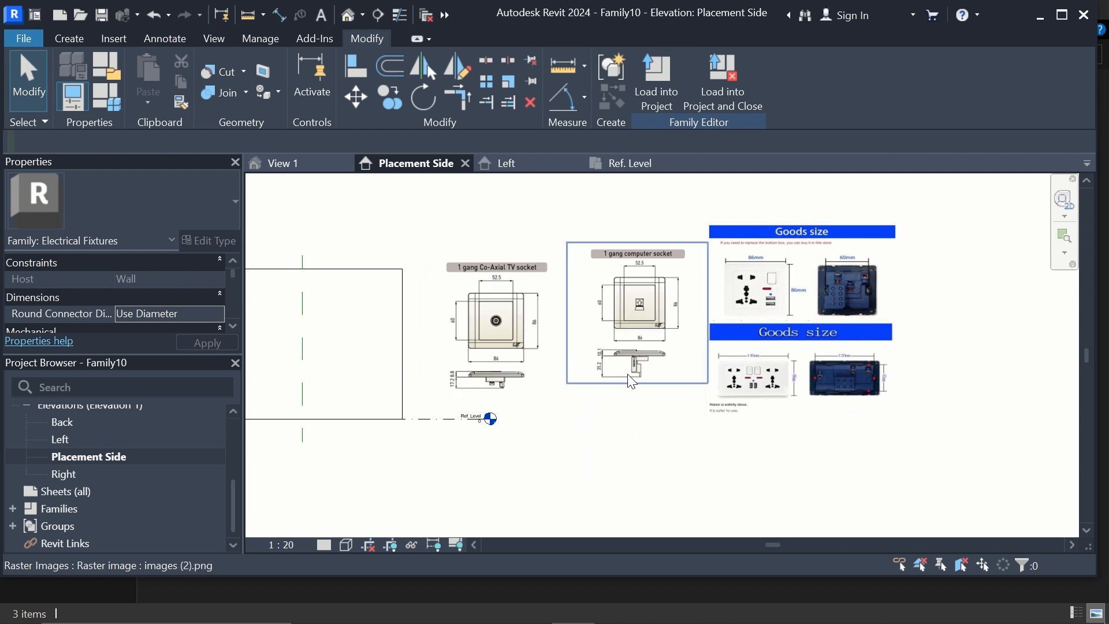
pyautogui.scroll(2, 539, 334)
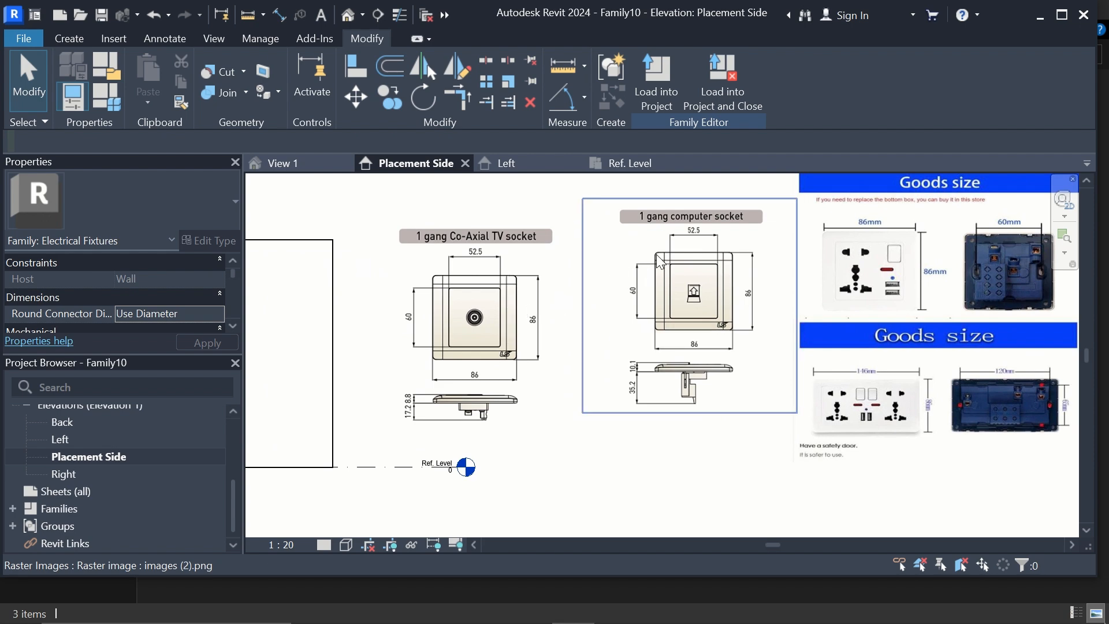
pyautogui.scroll(1, 822, 265)
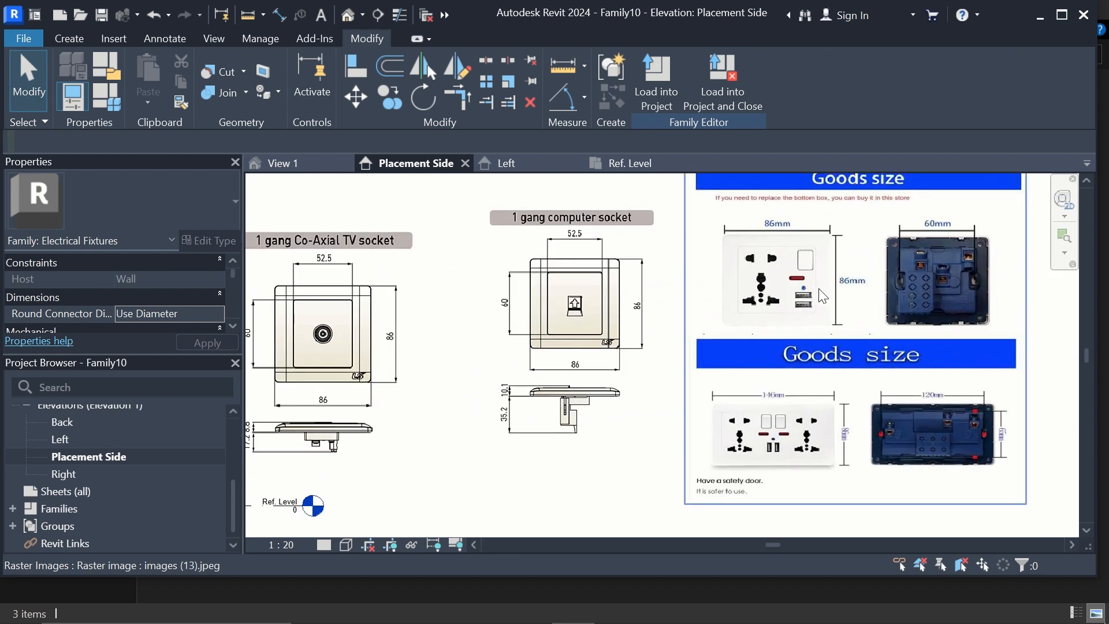
# Examine the dimensions on the three imported socket reference images beside the wall.
pyautogui.scroll(-1, 797, 303)
pyautogui.scroll(1, 794, 306)
pyautogui.scroll(-2, 793, 305)
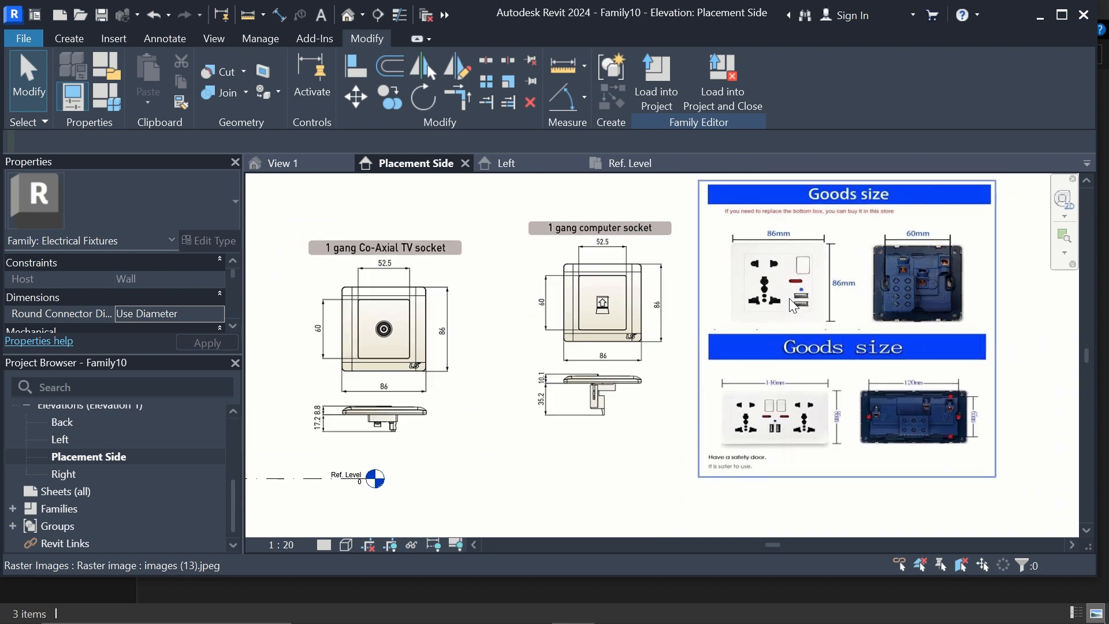
pyautogui.scroll(-1, 793, 305)
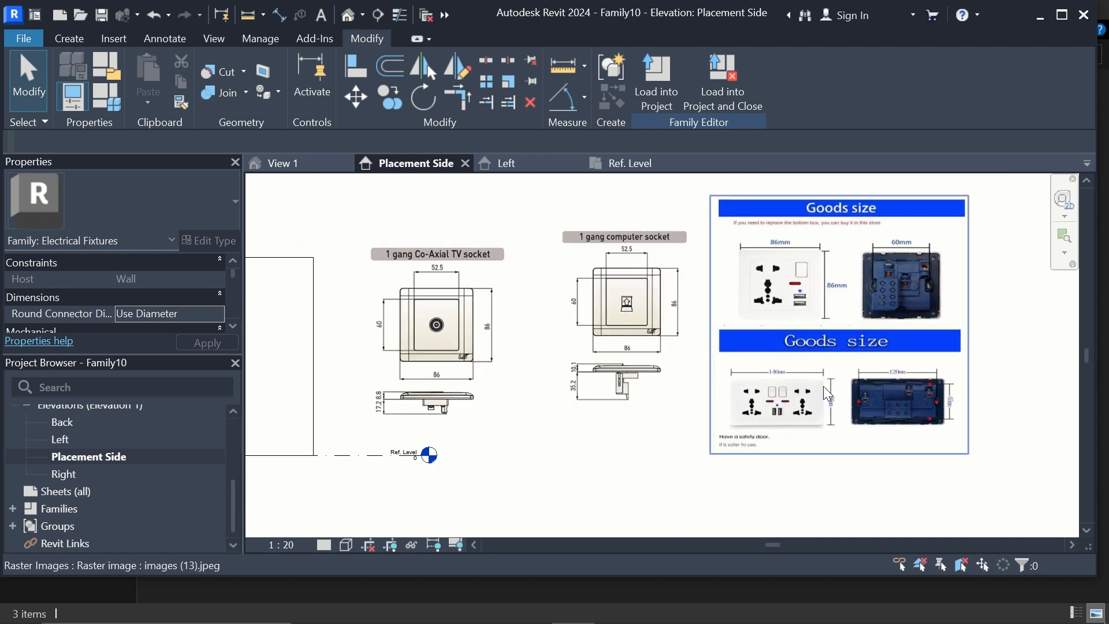
pyautogui.scroll(-1, 824, 386)
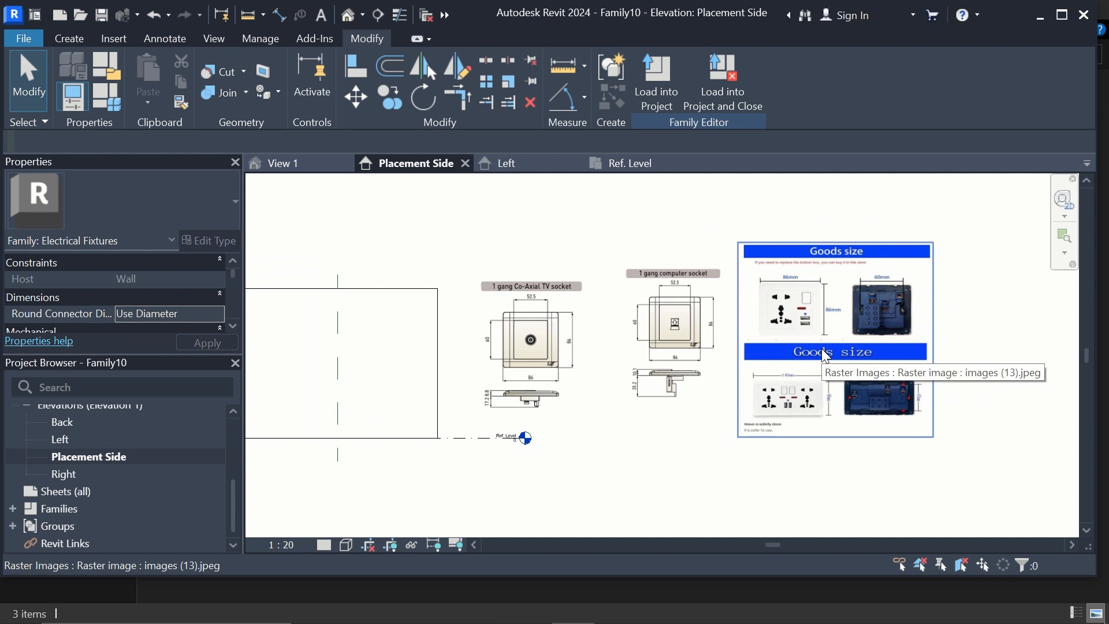
pyautogui.scroll(2, 705, 396)
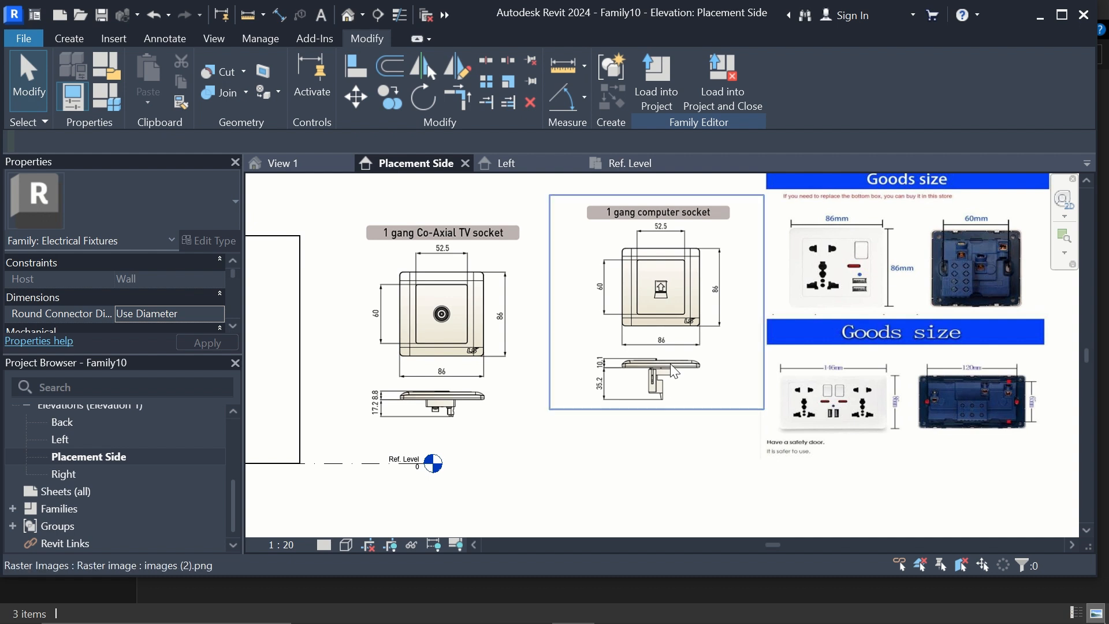
pyautogui.scroll(-2, 711, 341)
pyautogui.scroll(-1, 779, 312)
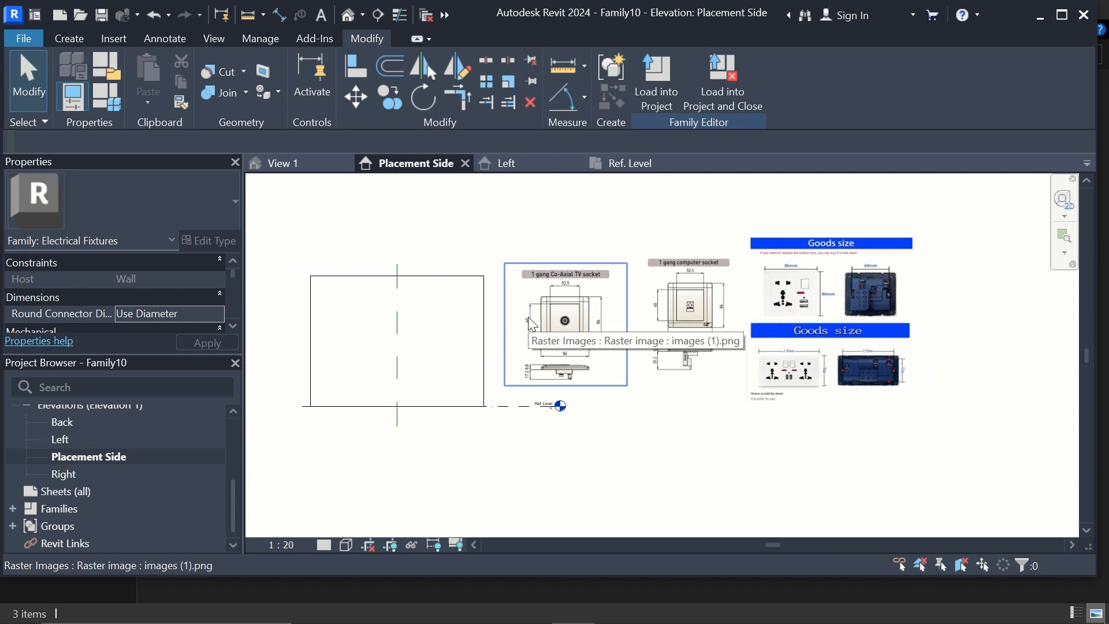
pyautogui.scroll(3, 531, 321)
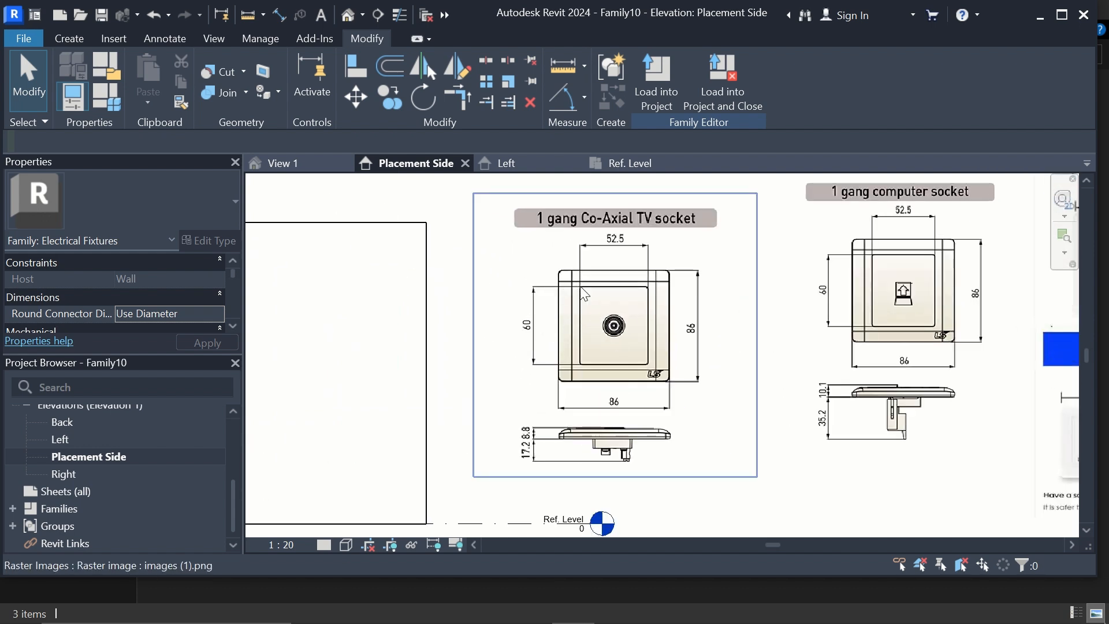
pyautogui.scroll(-1, 583, 295)
# Draw a horizontal model line between the co-axial TV socket plate and its 86 width dimension.
pyautogui.click(72, 41)
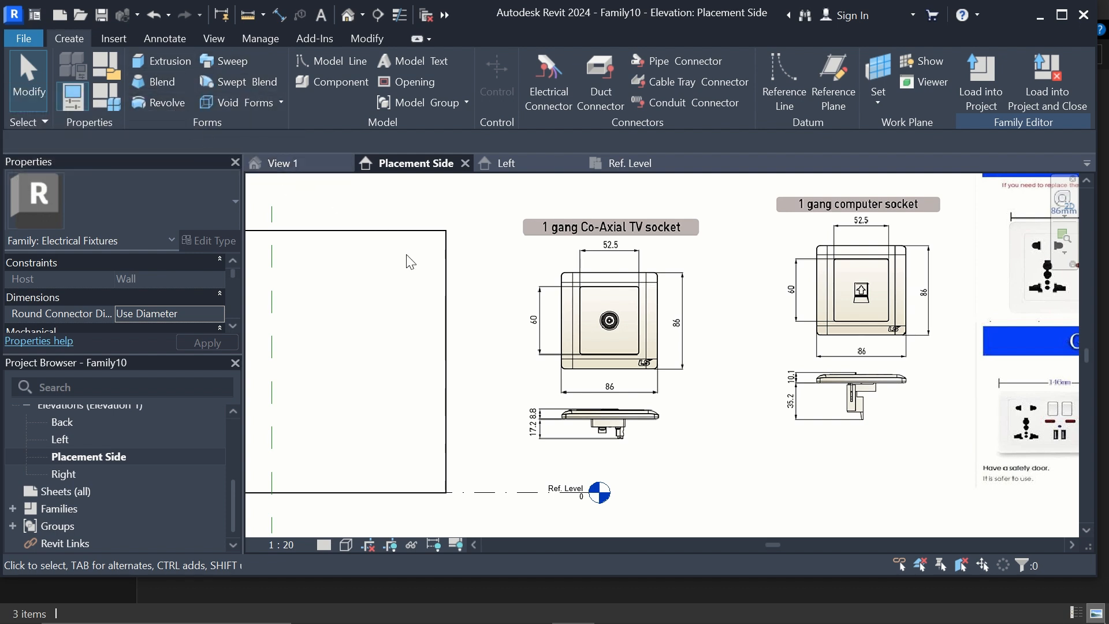
pyautogui.scroll(-3, 464, 263)
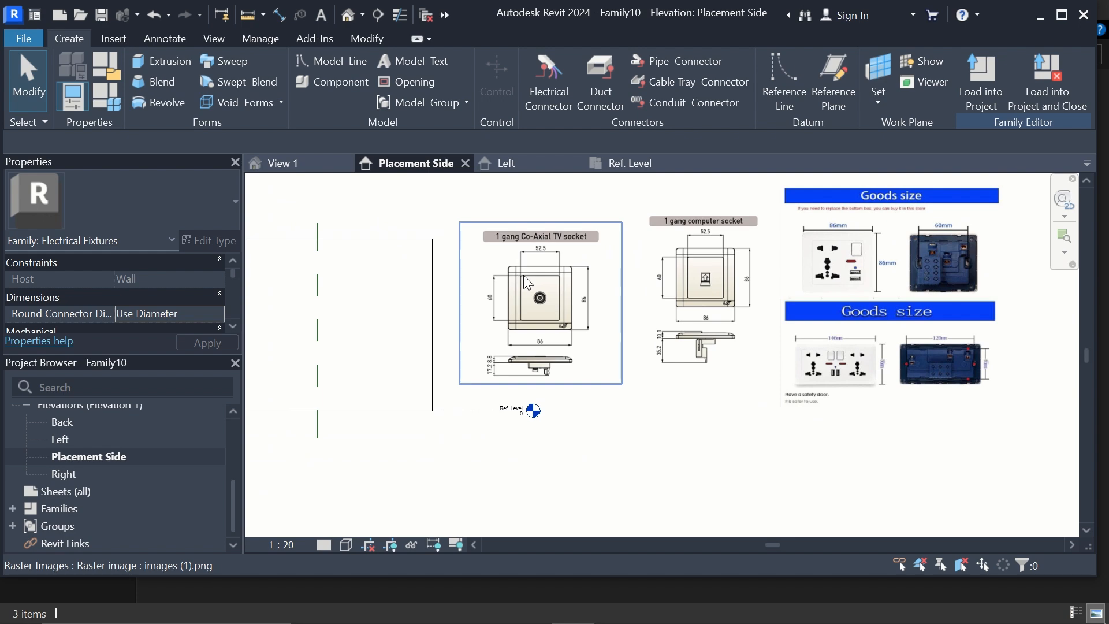
pyautogui.scroll(3, 471, 302)
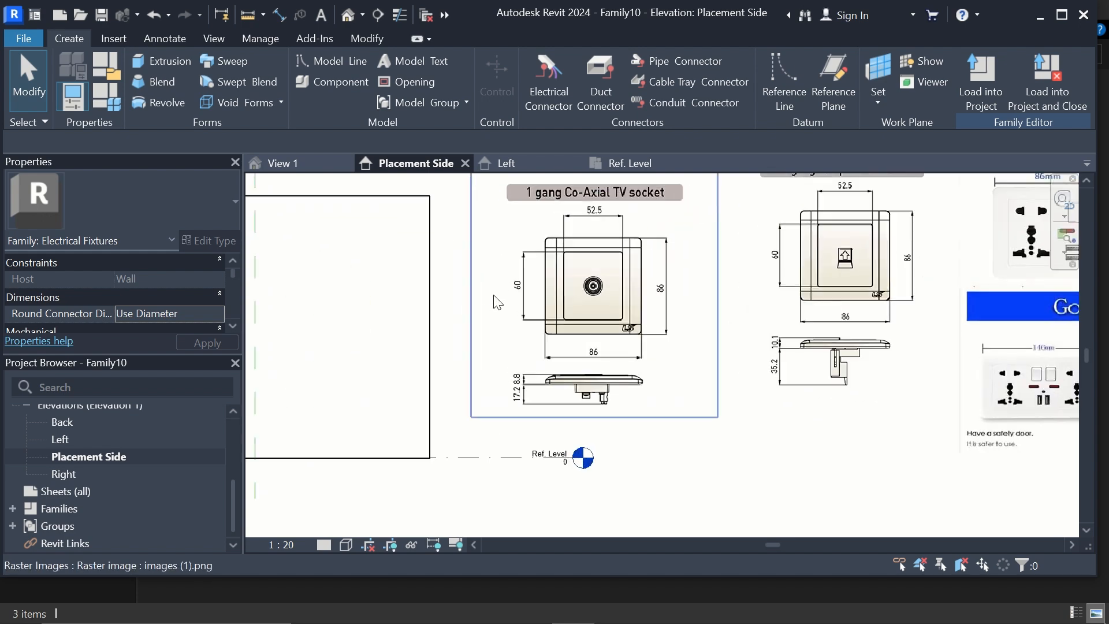
pyautogui.scroll(-1, 608, 292)
pyautogui.scroll(4, 608, 292)
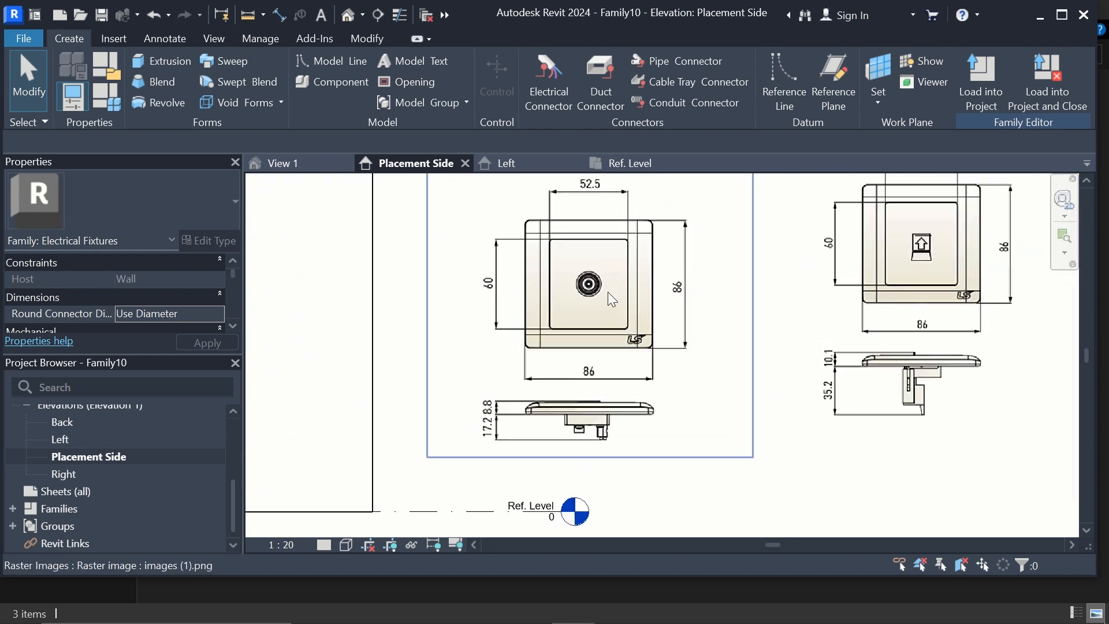
pyautogui.scroll(-4, 608, 292)
pyautogui.scroll(4, 605, 312)
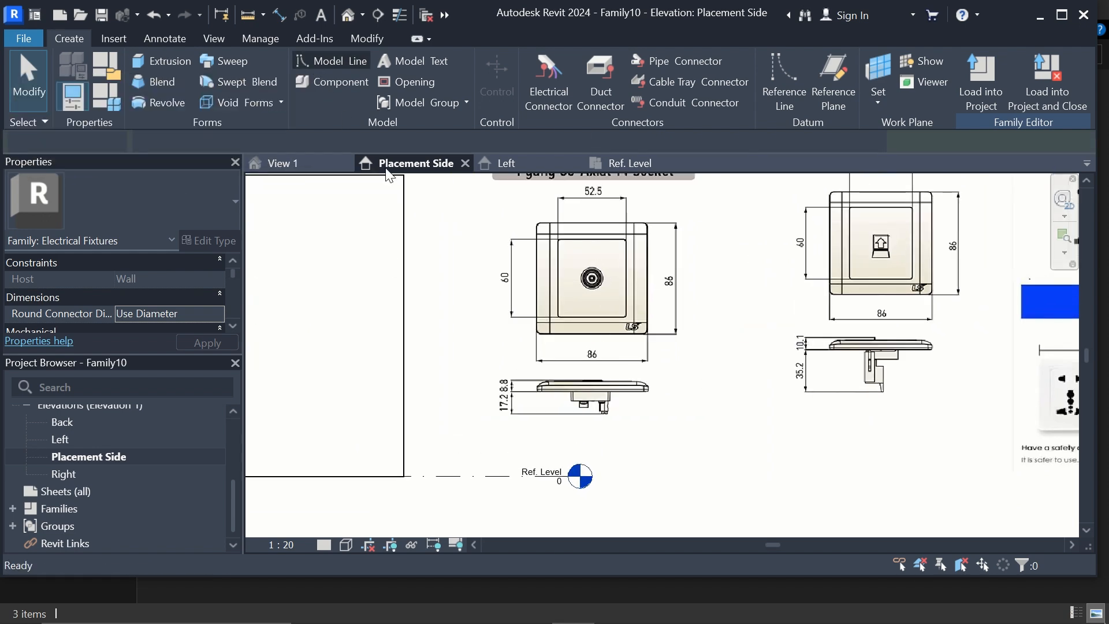
pyautogui.press('l')
pyautogui.press('i')
pyautogui.scroll(6, 601, 358)
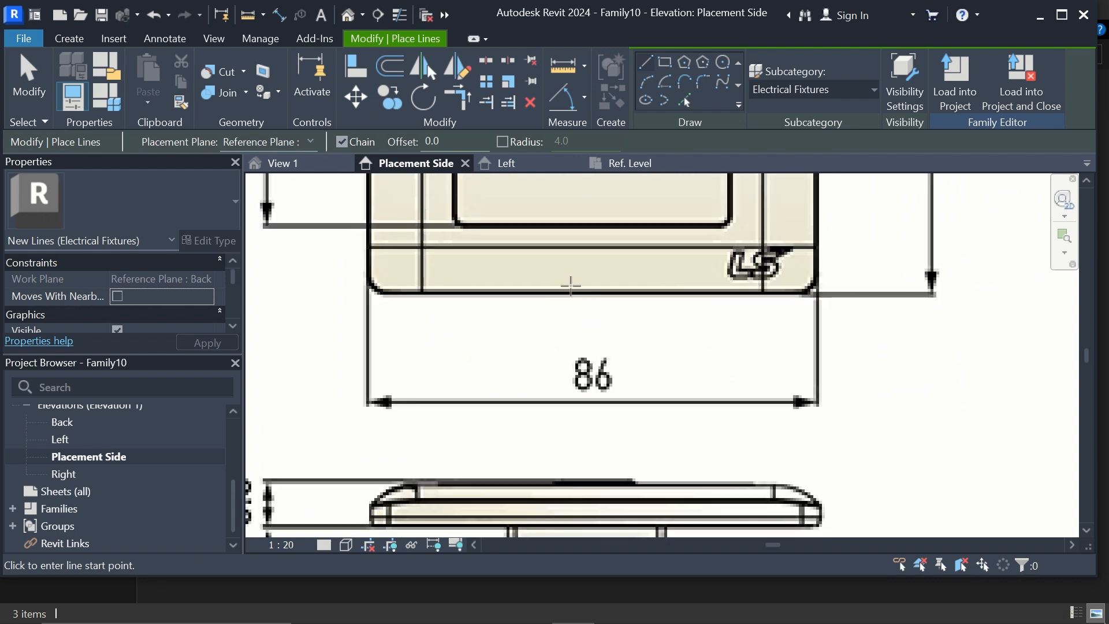
pyautogui.scroll(-2, 600, 403)
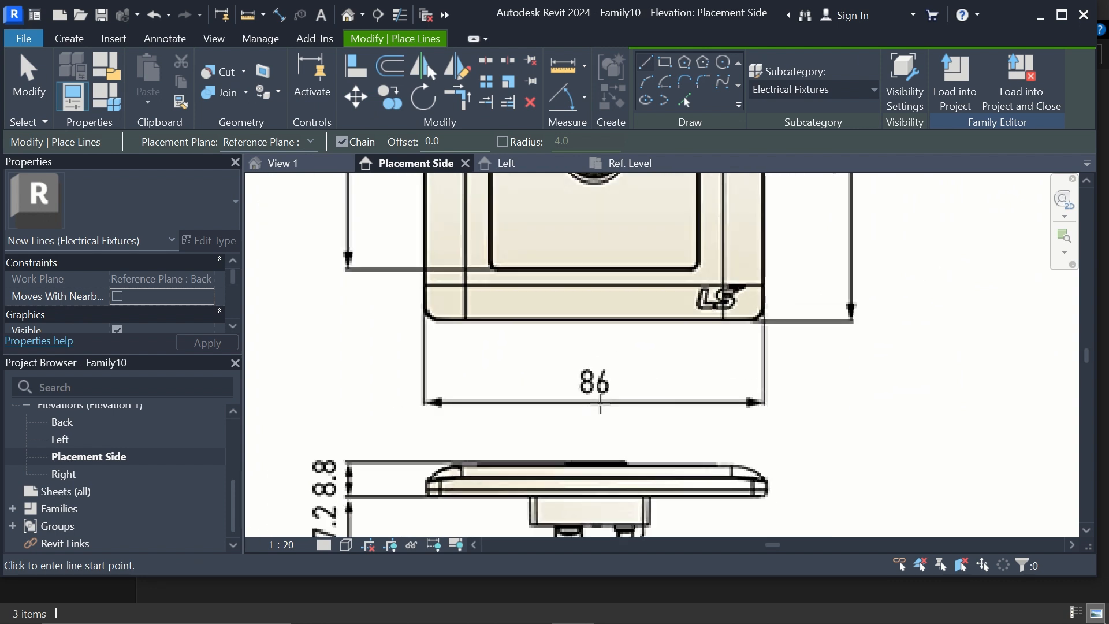
pyautogui.click(503, 357)
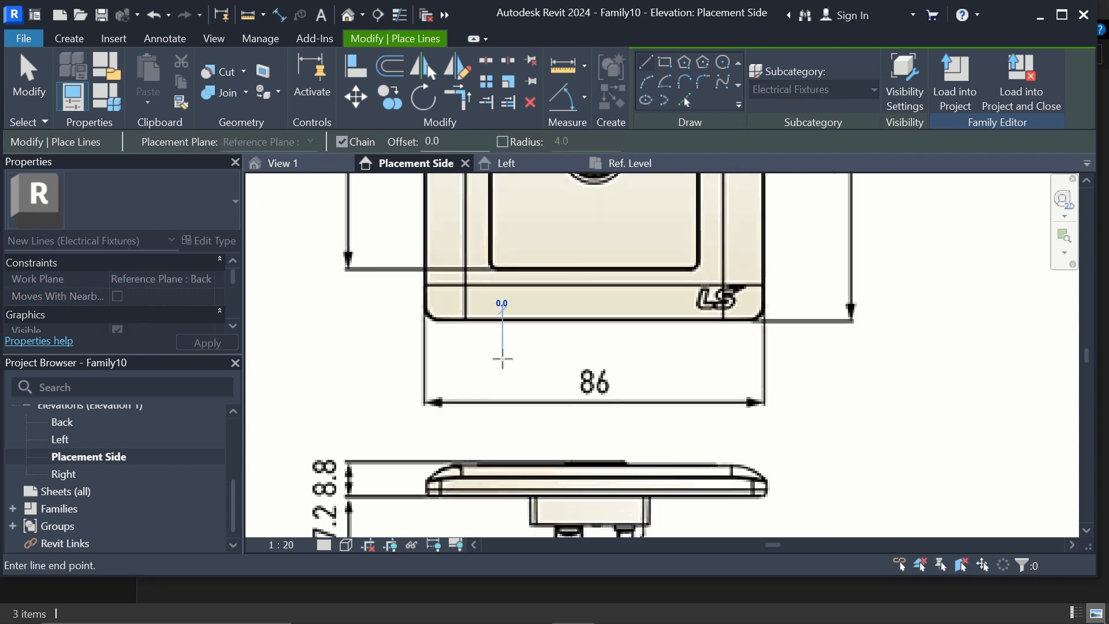
pyautogui.click(670, 357)
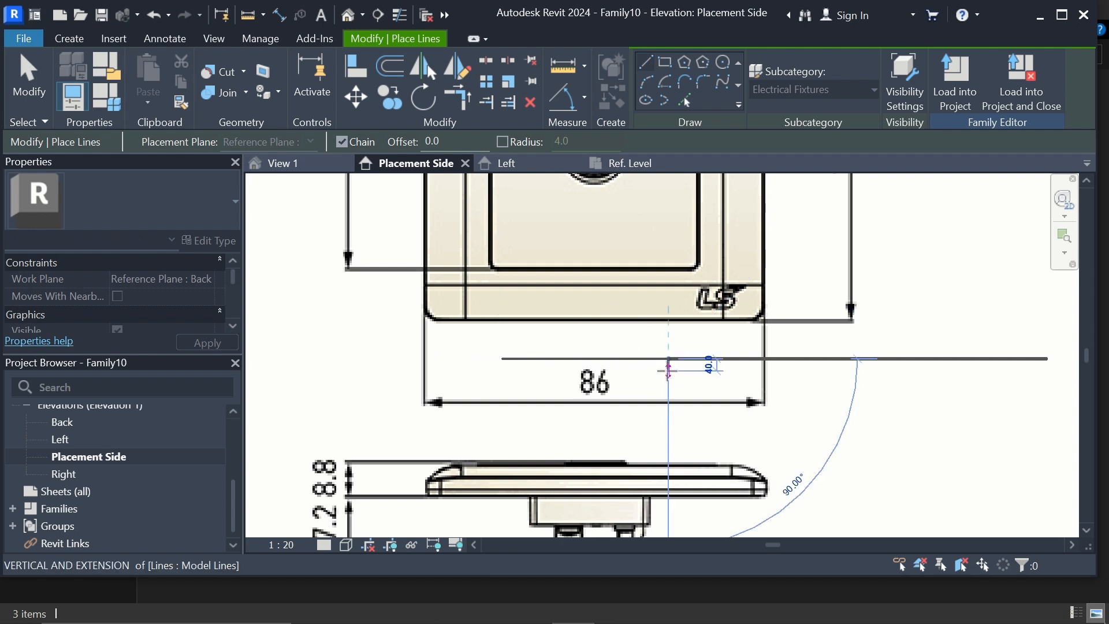
pyautogui.press('Escape')
pyautogui.press('Escape')
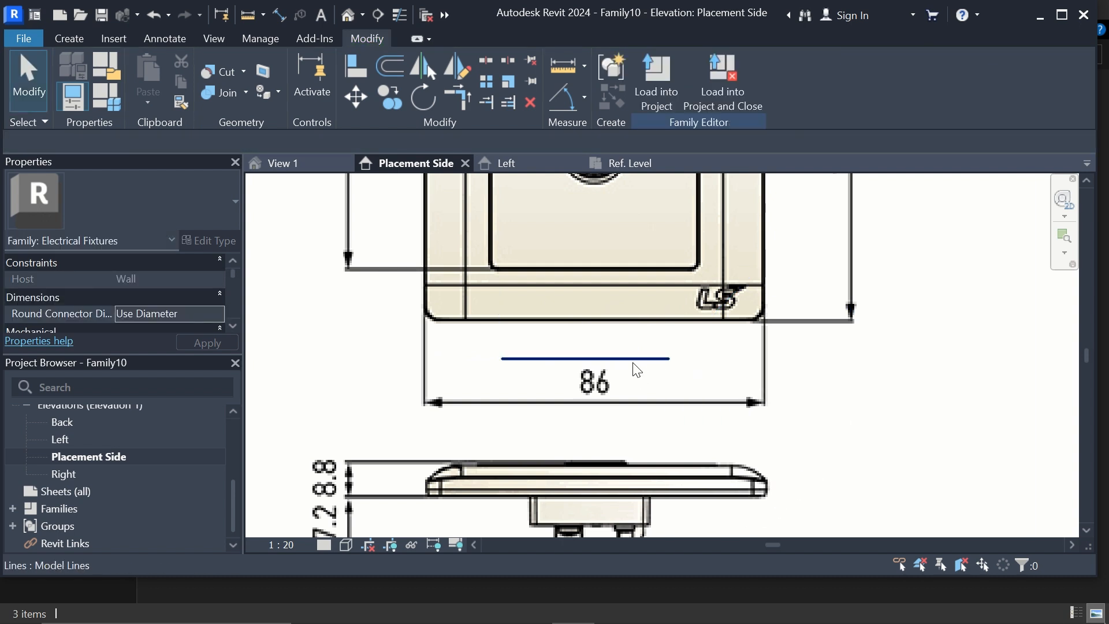
# Set the length of the model line under the co-axial TV socket plate to 86 mm.
pyautogui.click(630, 359)
pyautogui.click(590, 299)
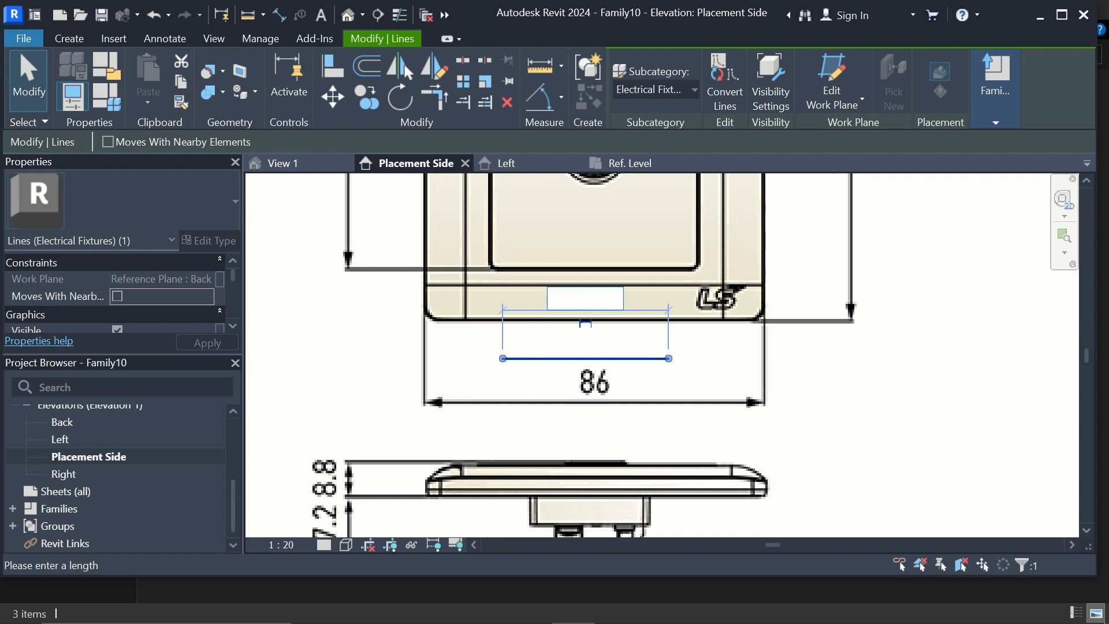
pyautogui.write('86')
pyautogui.press('Return')
pyautogui.click(825, 392)
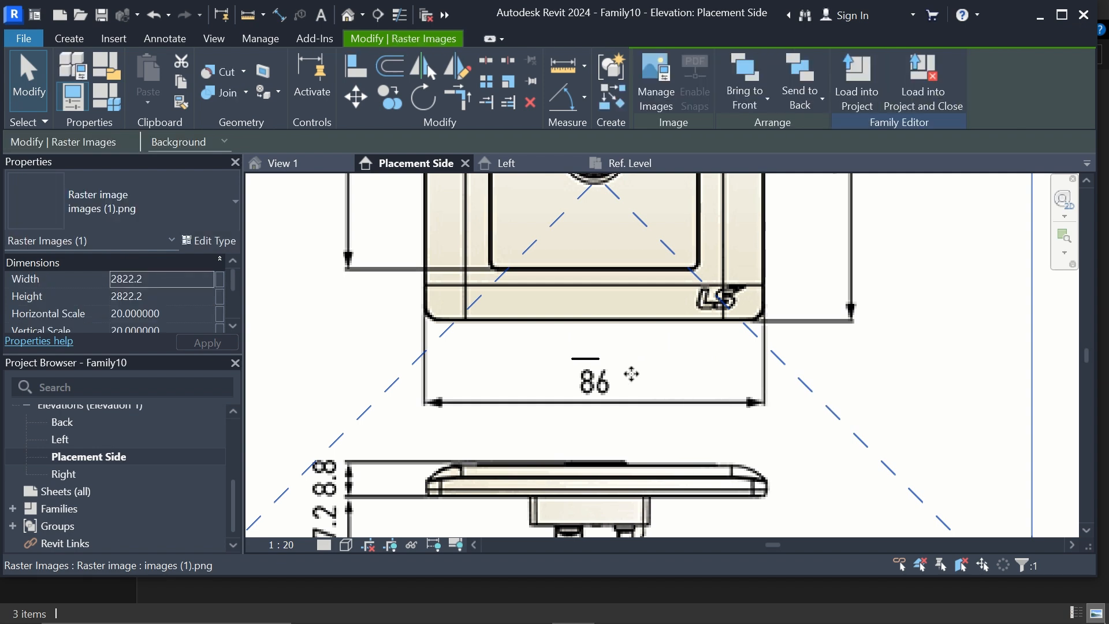
# Set the scale of the Placement Side elevation view to 1:1.
pyautogui.scroll(-2, 632, 371)
pyautogui.click(286, 543)
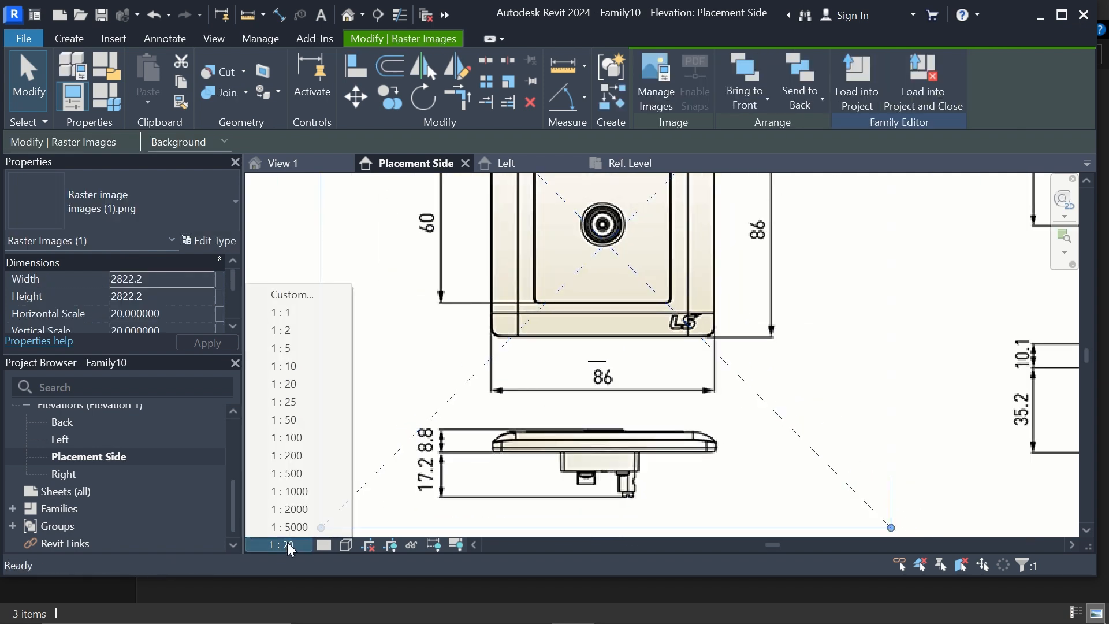
pyautogui.click(297, 312)
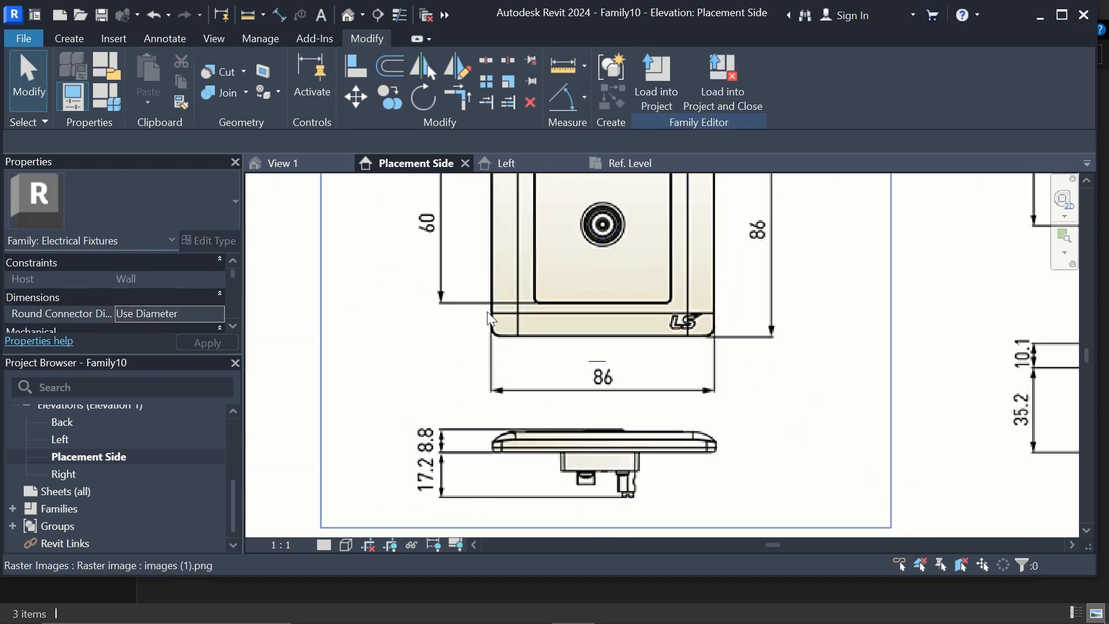
# Shrink the co-axial TV socket image to about 294 mm wide and nudge it down over the 86 mm reference line.
pyautogui.scroll(-4, 601, 338)
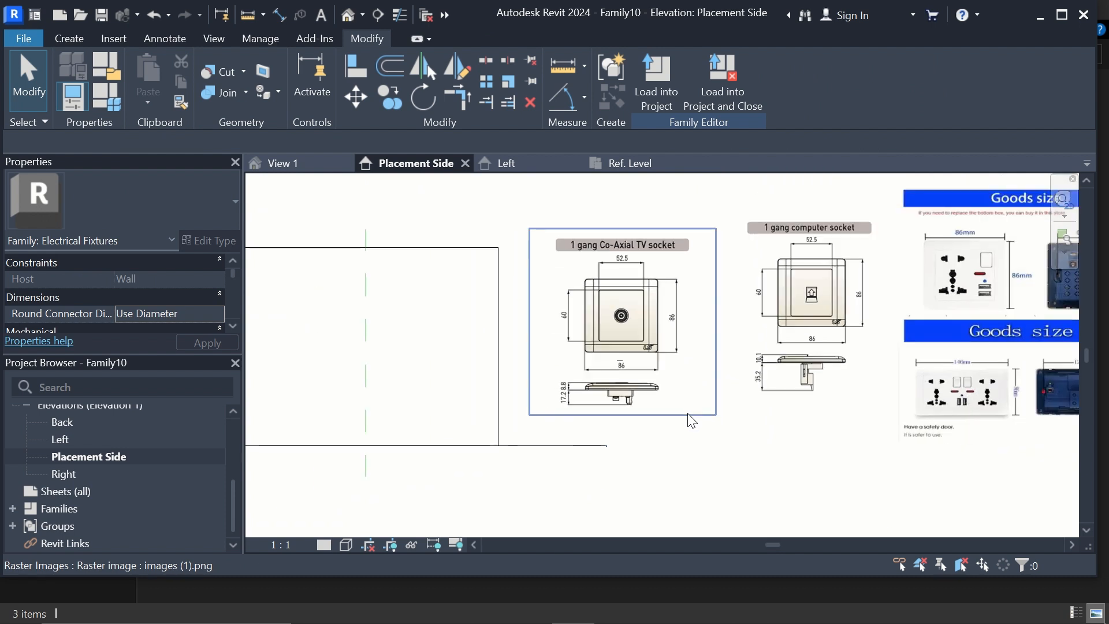
pyautogui.click(696, 414)
pyautogui.moveTo(716, 416); pyautogui.dragTo(701, 474)
pyautogui.scroll(3, 535, 231)
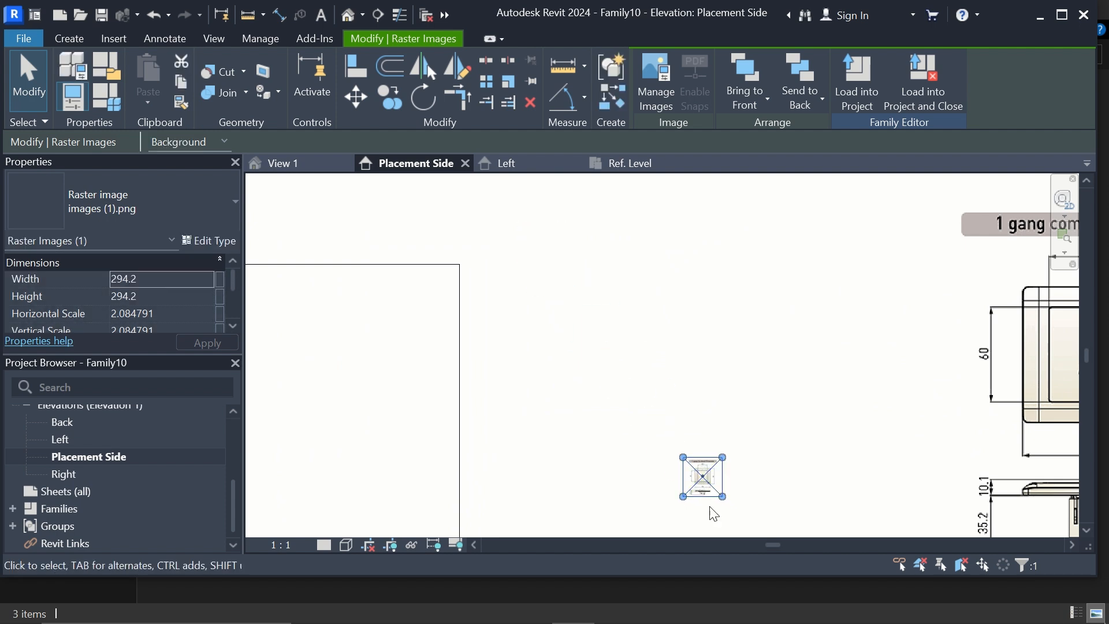
pyautogui.scroll(6, 714, 513)
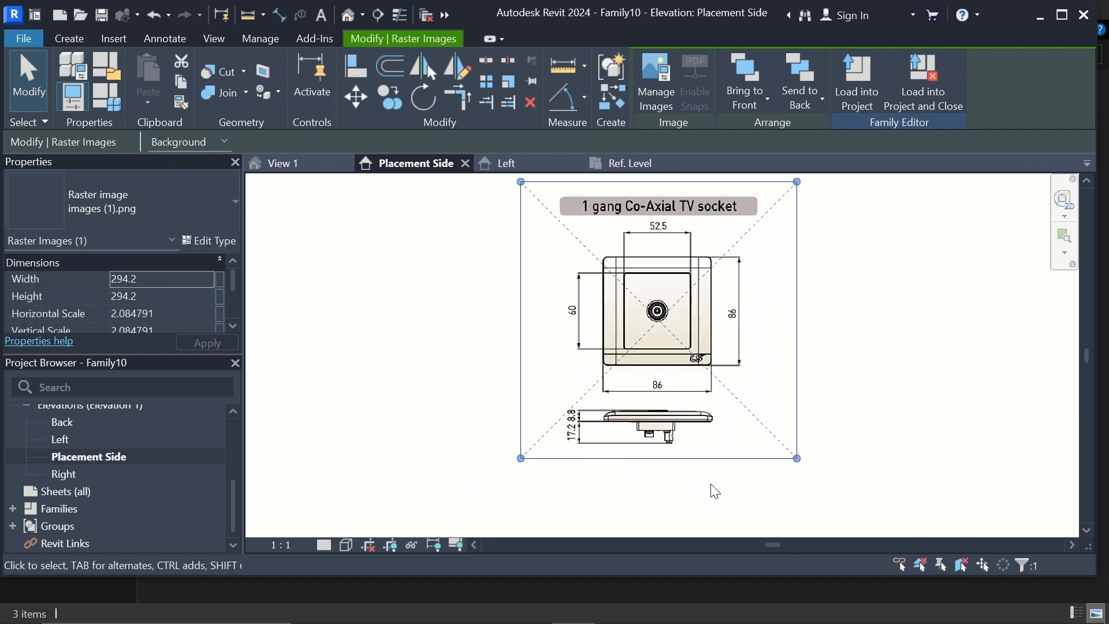
pyautogui.press('Down')
pyautogui.press('Down')
pyautogui.press('Down')
pyautogui.press('Down')
pyautogui.press('Down')
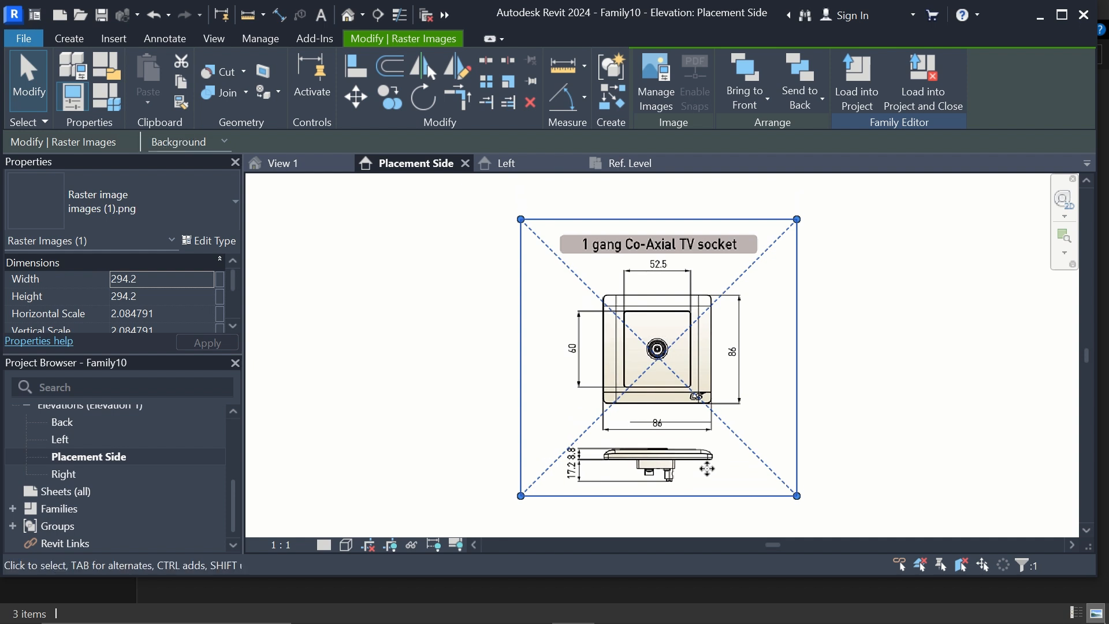
pyautogui.press('Down')
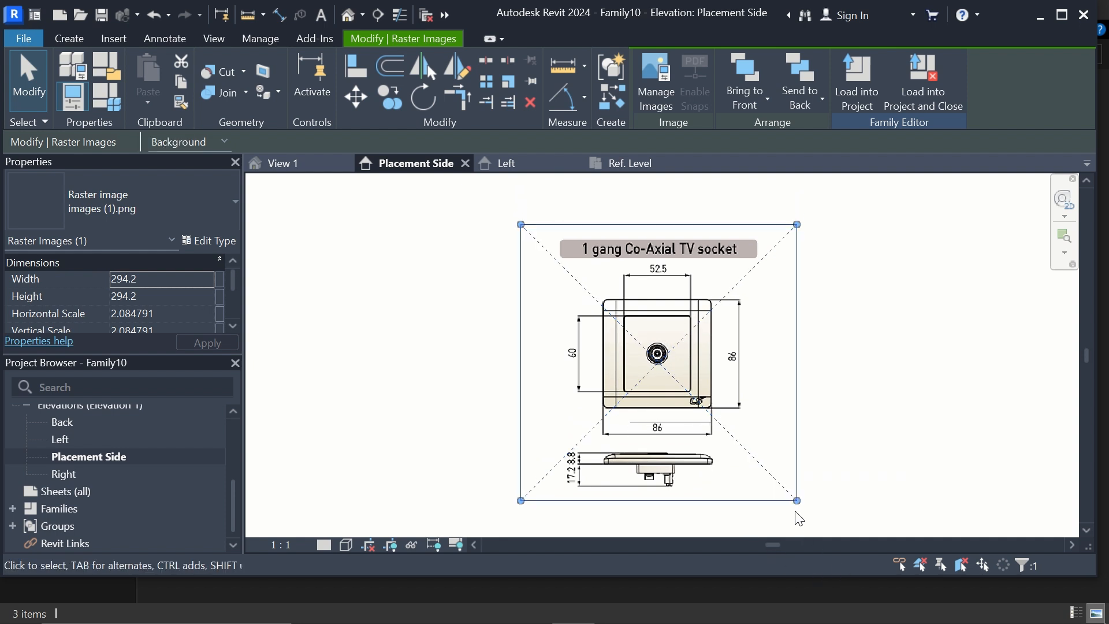
# Shrink the co-axial TV socket image to about 243.5 mm wide and nudge it down and right until its plate meets the reference line.
pyautogui.moveTo(798, 502); pyautogui.dragTo(749, 453)
pyautogui.scroll(2, 684, 449)
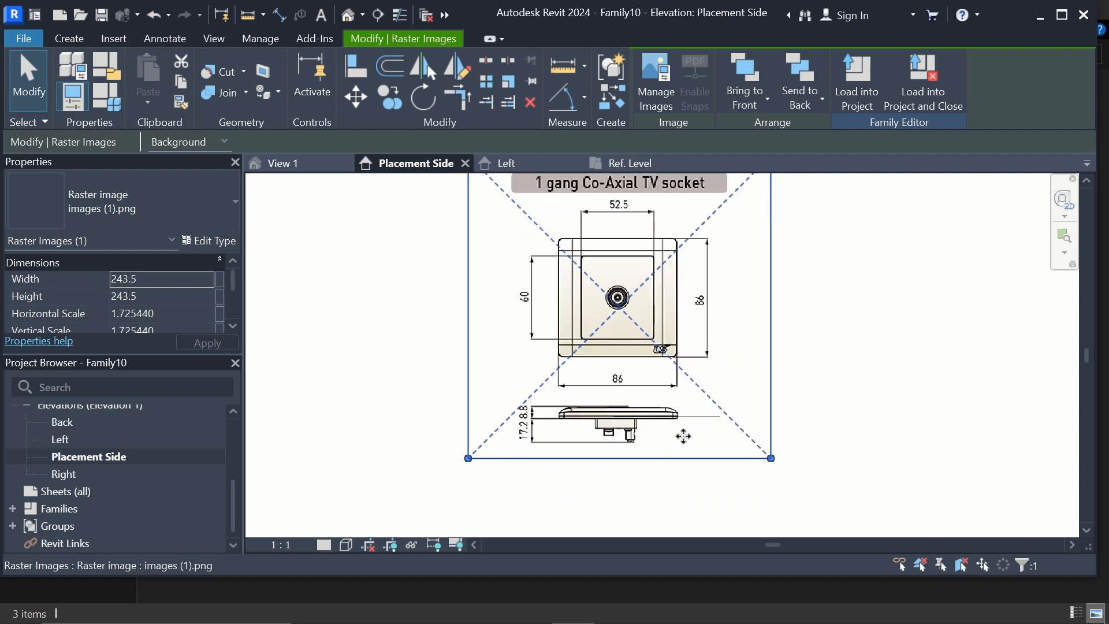
pyautogui.press('Down')
pyautogui.press('Down')
pyautogui.press('Down')
pyautogui.press('Down')
pyautogui.press('Down')
pyautogui.press('Down')
pyautogui.press('Right')
pyautogui.press('Right')
pyautogui.press('Right')
pyautogui.press('Right')
pyautogui.press('Right')
pyautogui.press('Right')
pyautogui.press('Right')
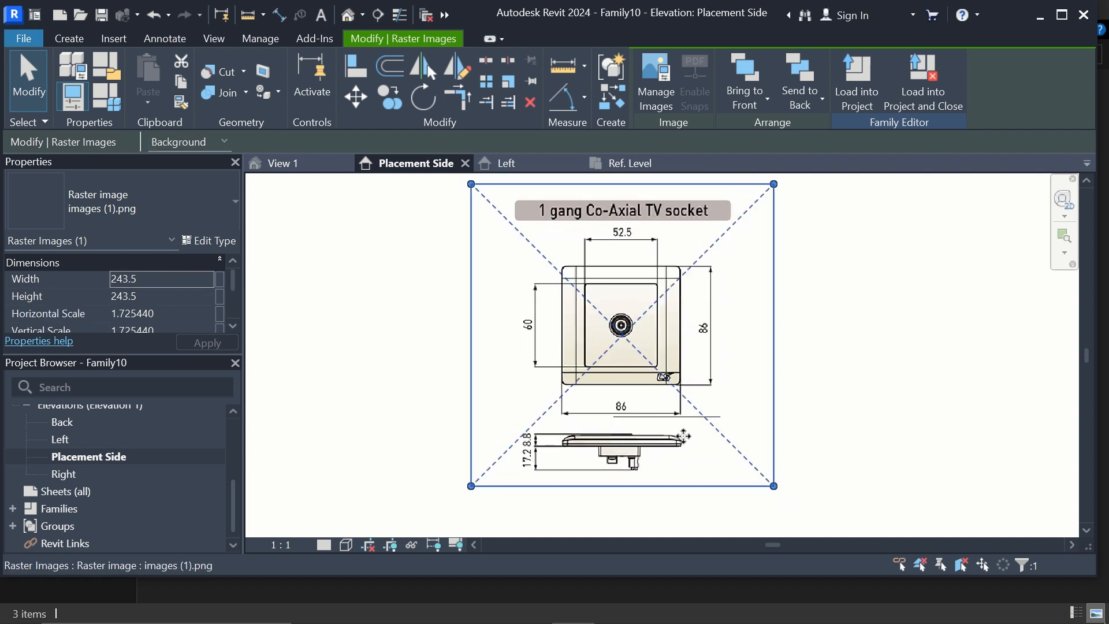
pyautogui.press('Right')
pyautogui.press('Right')
pyautogui.press('Right')
pyautogui.press('Right')
pyautogui.press('Right')
pyautogui.press('Right')
pyautogui.press('Right')
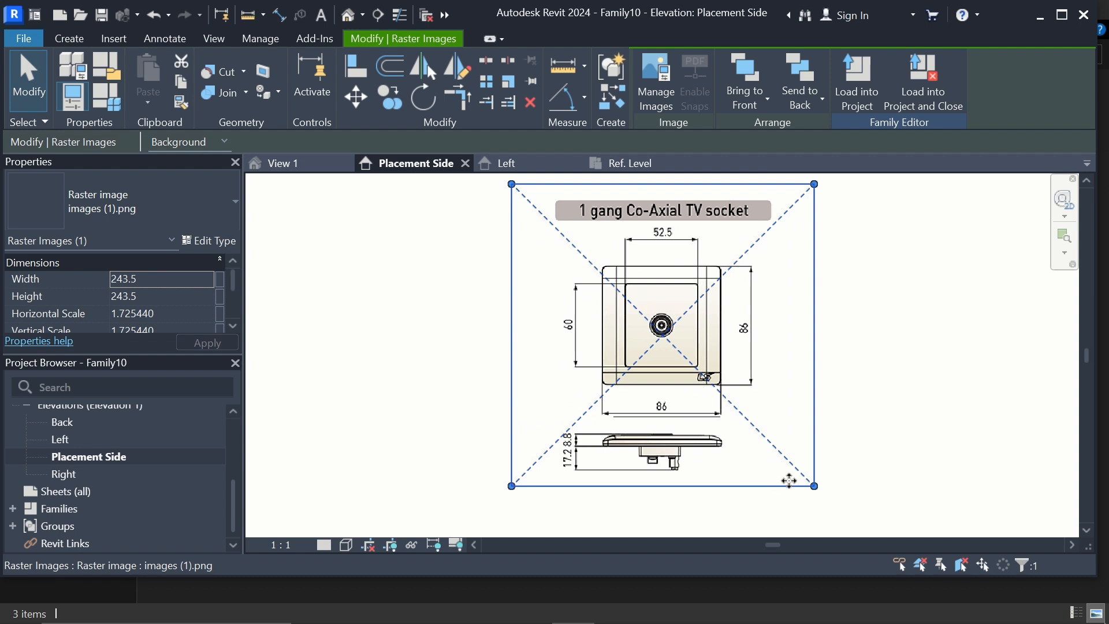
# Reduce the co-axial TV socket image to about 232 mm wide and nudge it right and down to realign it with the reference line.
pyautogui.moveTo(815, 488); pyautogui.dragTo(799, 471)
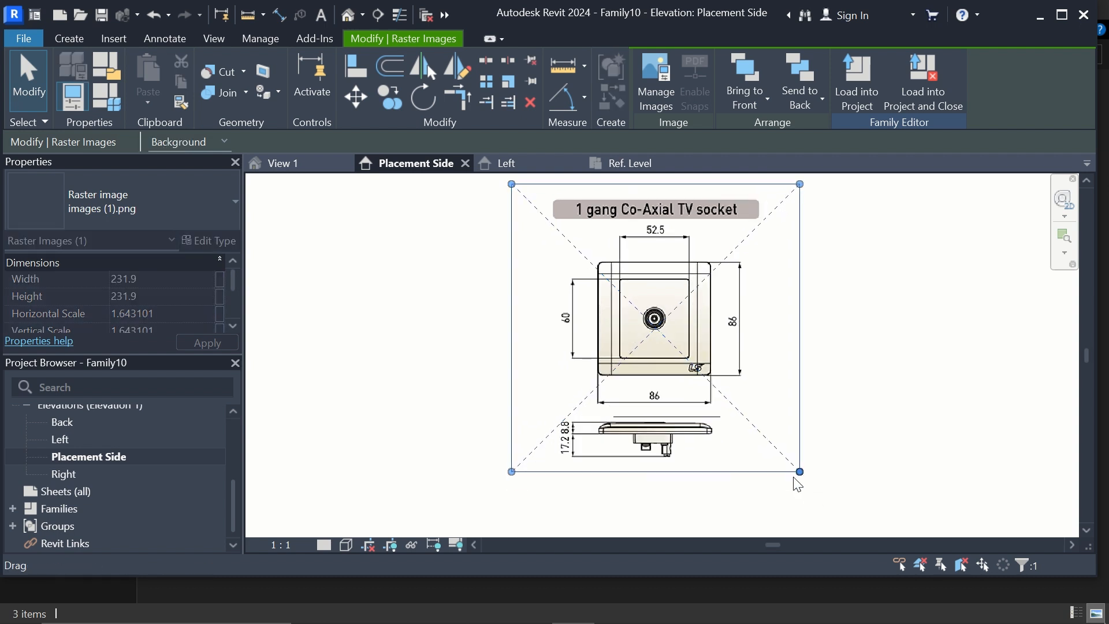
pyautogui.press('Right')
pyautogui.press('Right')
pyautogui.press('Right')
pyautogui.press('Right')
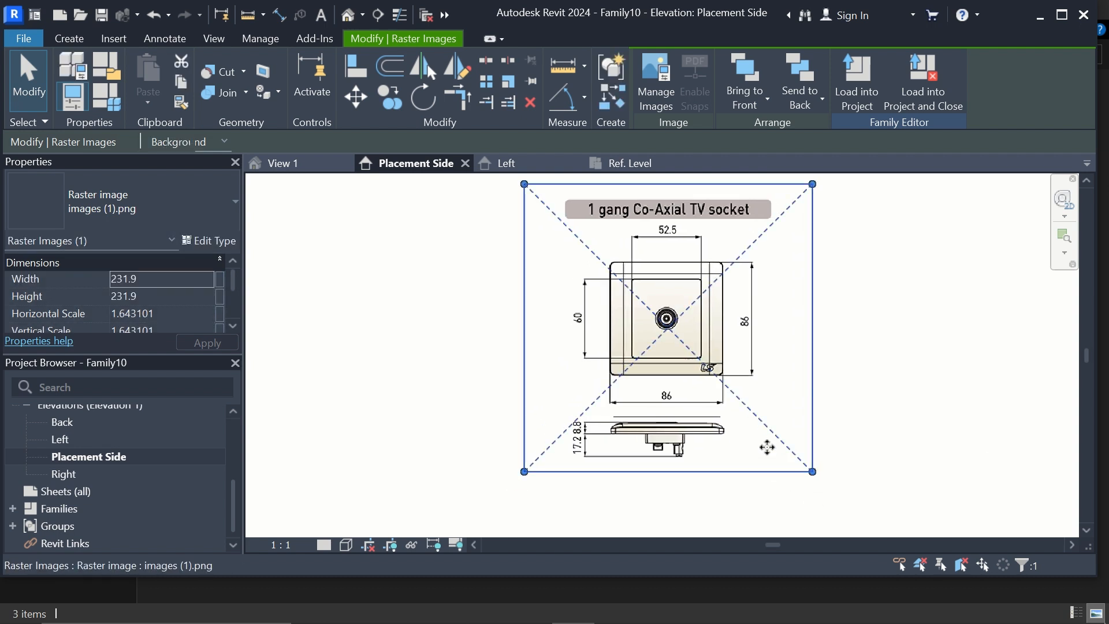
pyautogui.press('Down')
pyautogui.press('Down')
pyautogui.press('Down')
pyautogui.press('Down')
pyautogui.press('Down')
pyautogui.press('Down')
pyautogui.press('Down')
pyautogui.press('Down')
pyautogui.press('Down')
pyautogui.press('Down')
pyautogui.press('Down')
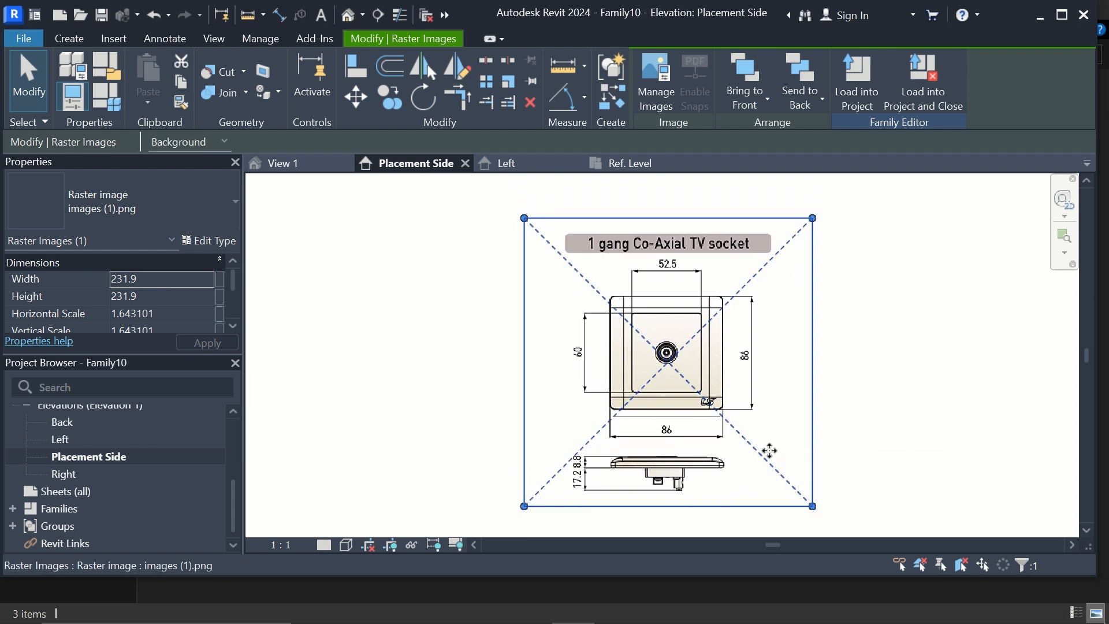
# Reduce the co-axial TV socket image to about 226 mm wide, matching its plate width to the 86 mm reference line.
pyautogui.moveTo(813, 508); pyautogui.dragTo(805, 507)
pyautogui.scroll(2, 730, 415)
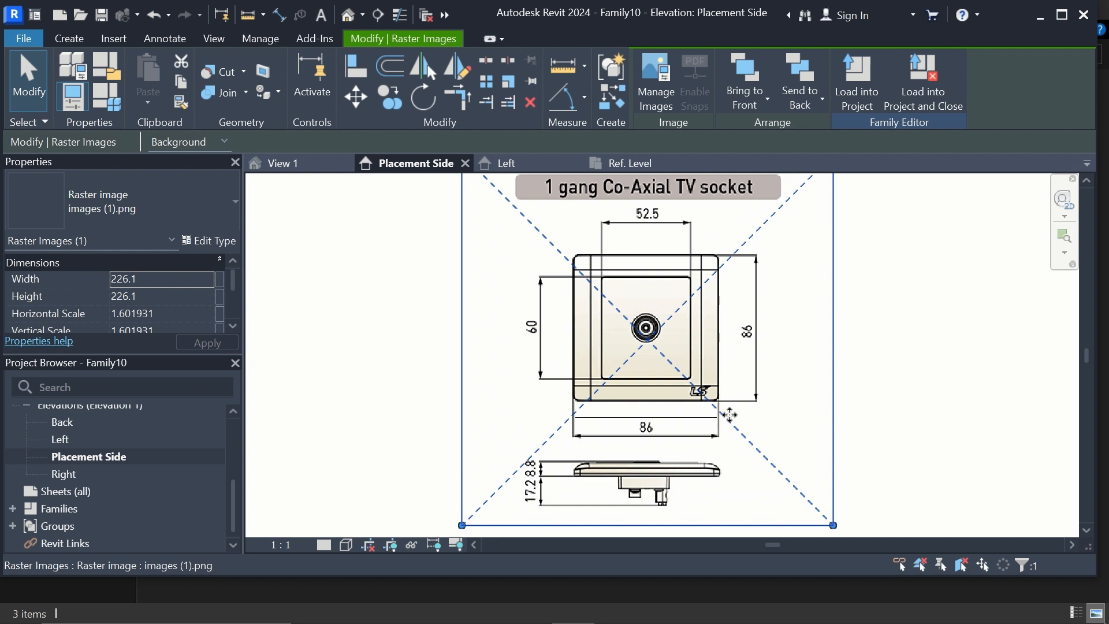
pyautogui.scroll(-3, 800, 404)
pyautogui.scroll(2, 845, 381)
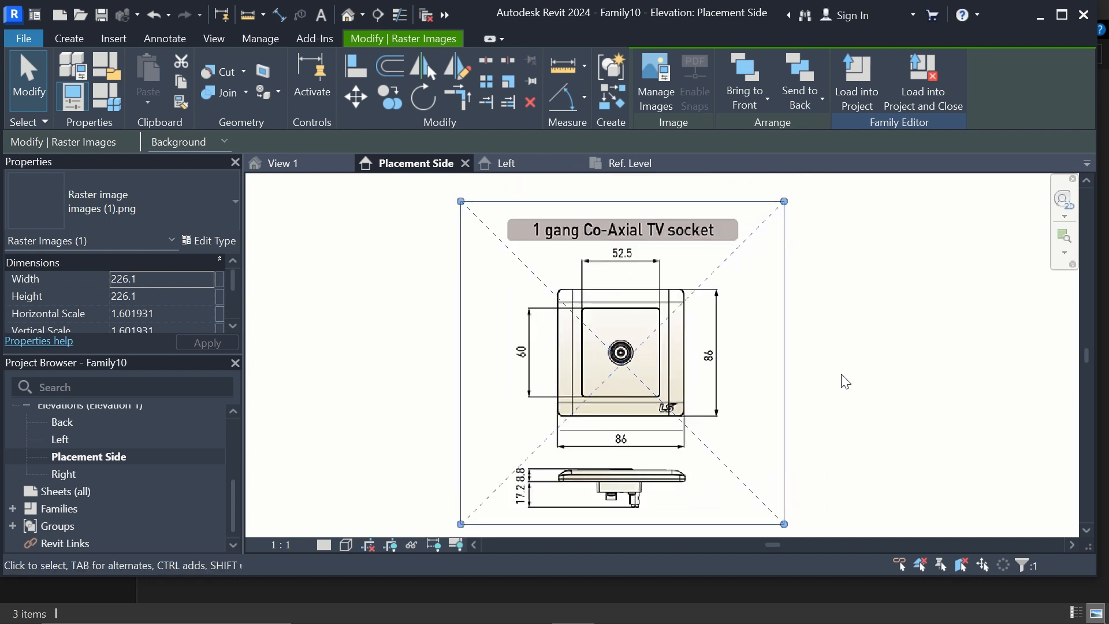
pyautogui.scroll(2, 640, 422)
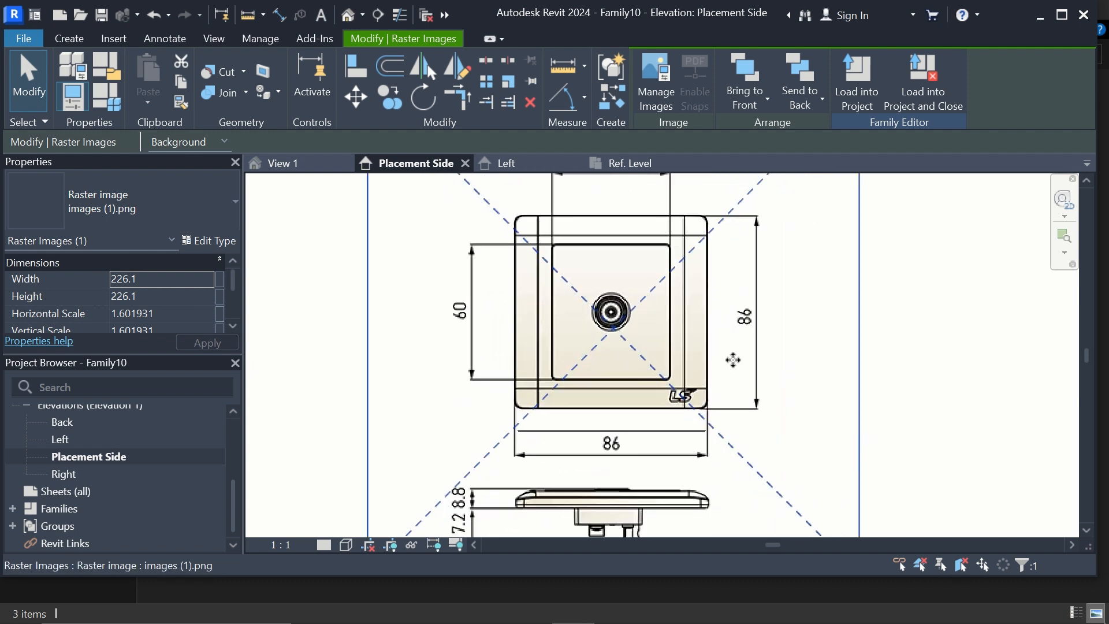
pyautogui.scroll(-4, 762, 341)
pyautogui.scroll(-5, 767, 344)
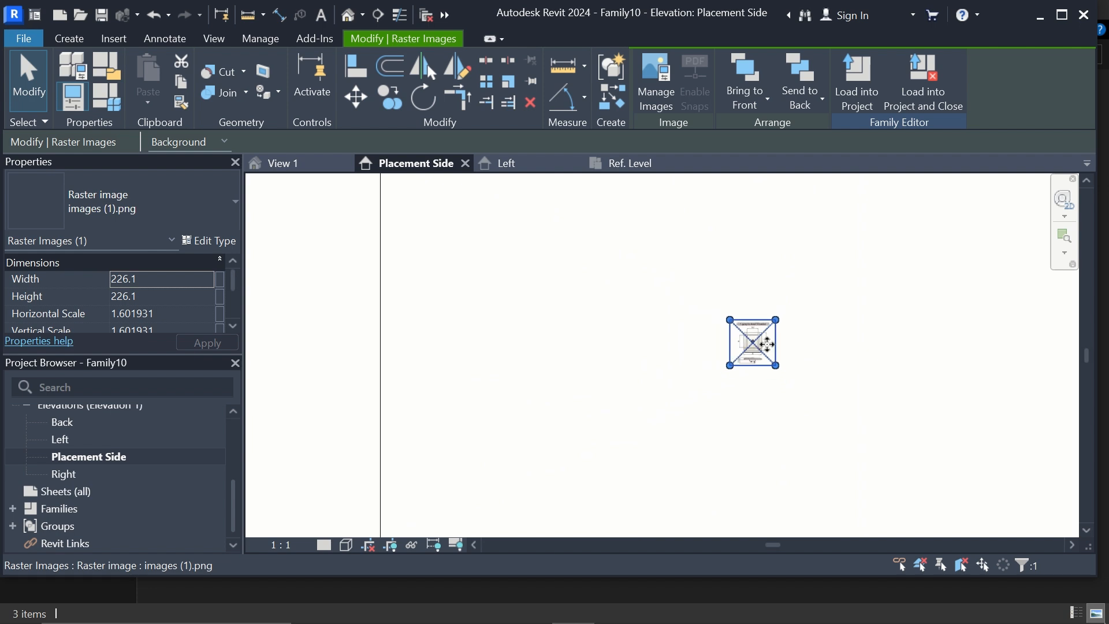
# Move the co-axial TV socket image onto the wall, between its left edge and the centre reference plane.
pyautogui.scroll(-2, 766, 344)
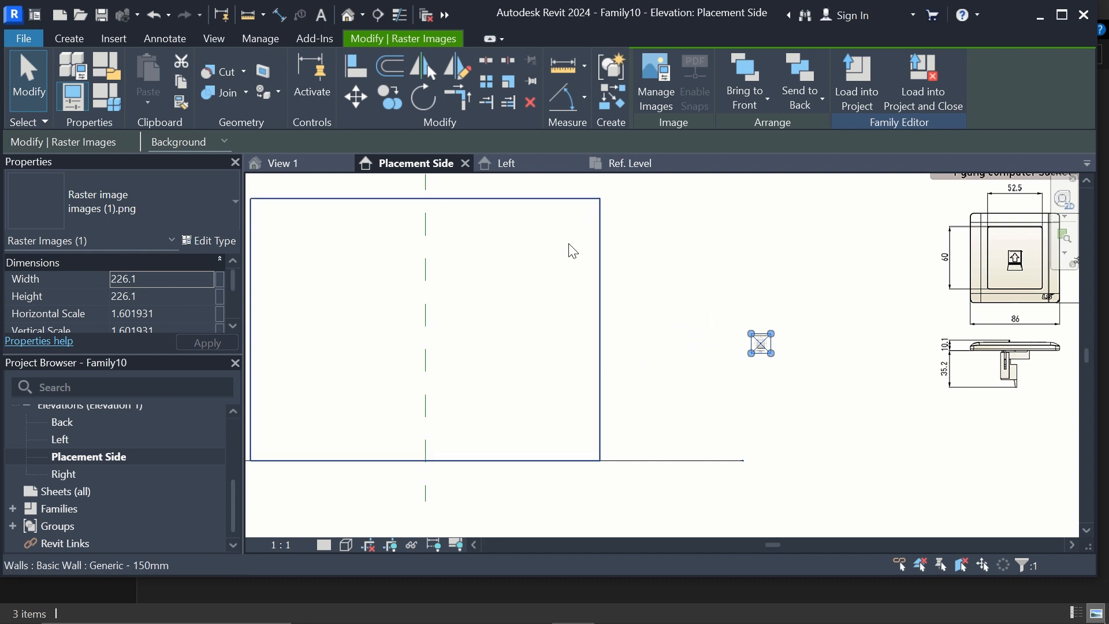
pyautogui.click(367, 98)
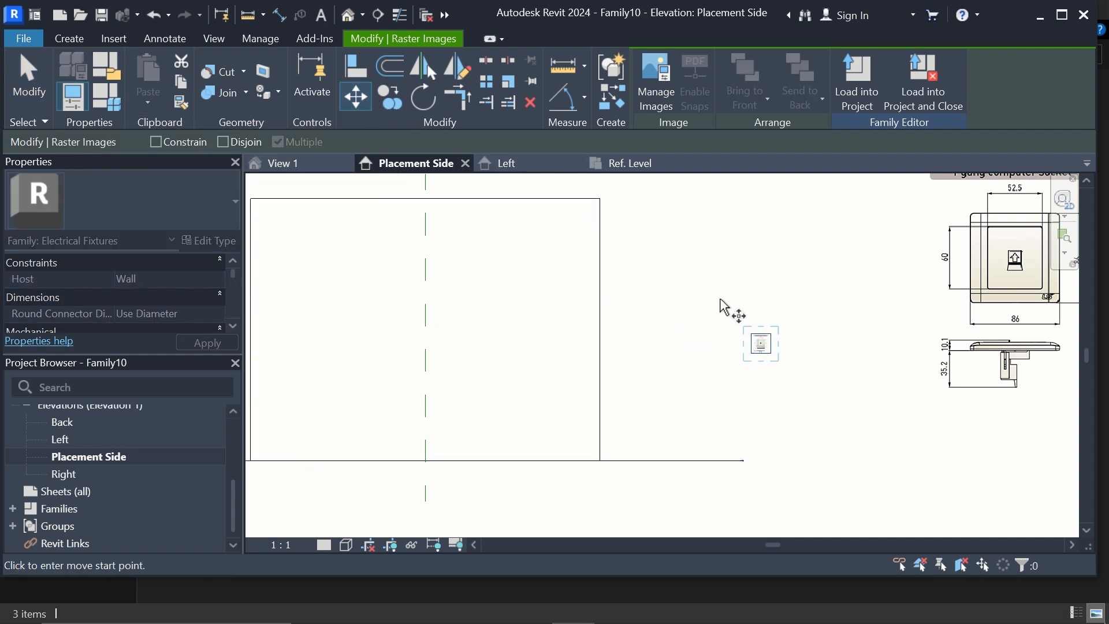
pyautogui.click(766, 344)
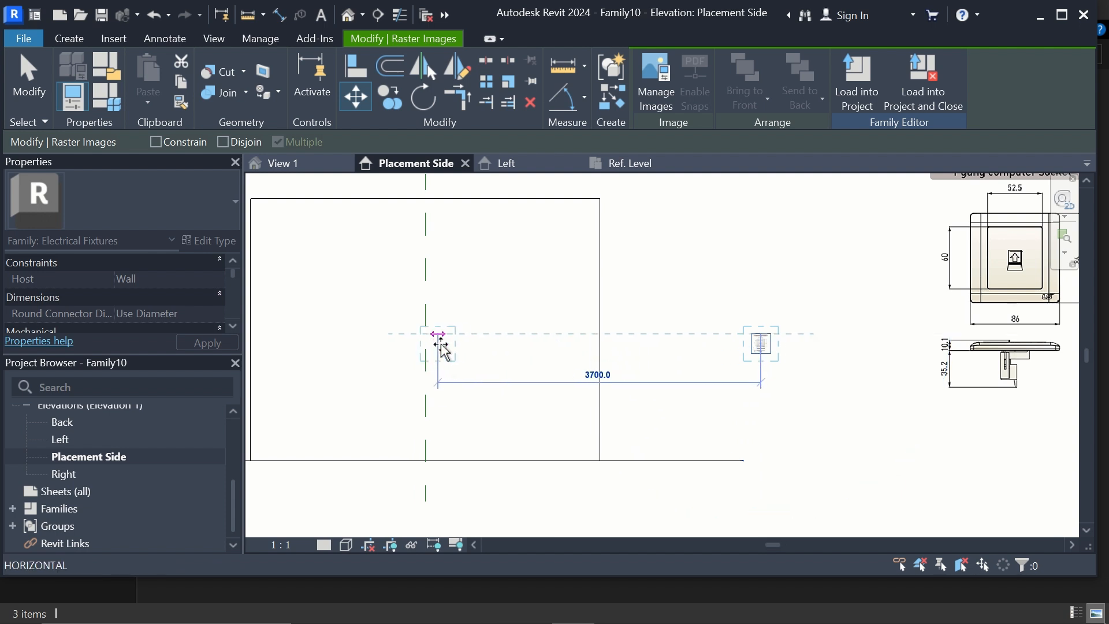
pyautogui.scroll(-1, 543, 334)
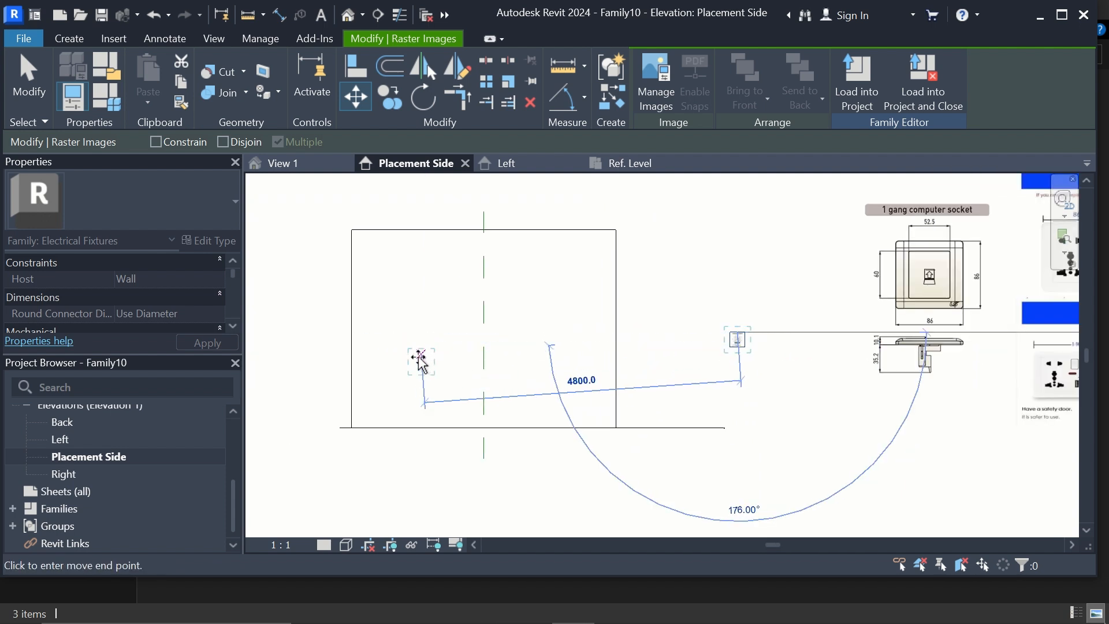
pyautogui.click(416, 361)
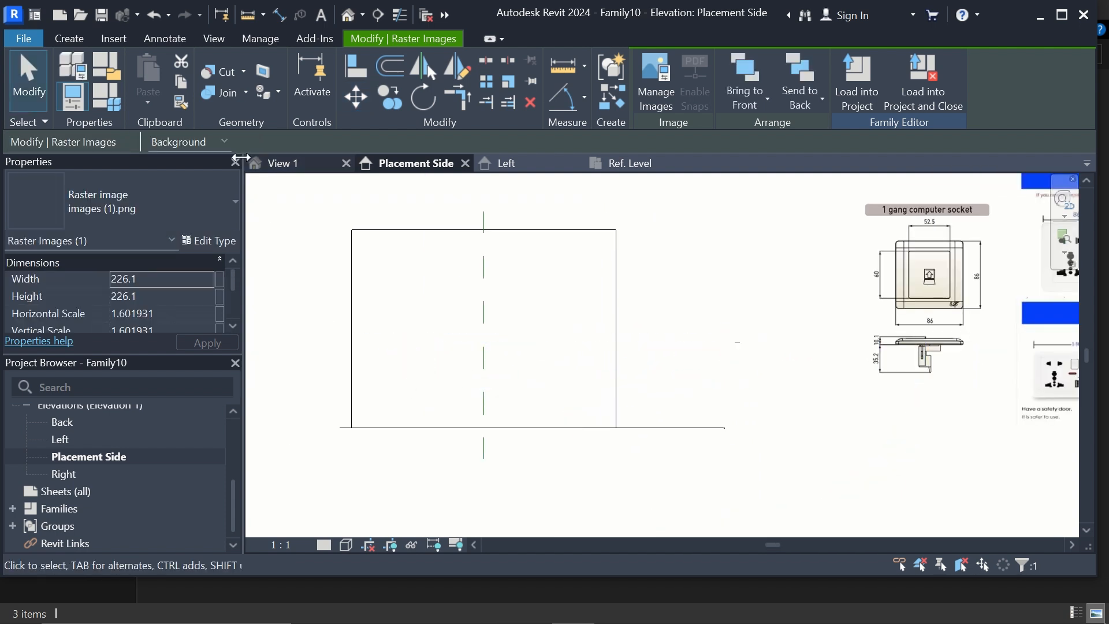
# Set the co-axial TV socket image's draw order to Foreground so it shows in front of the wall.
pyautogui.click(224, 141)
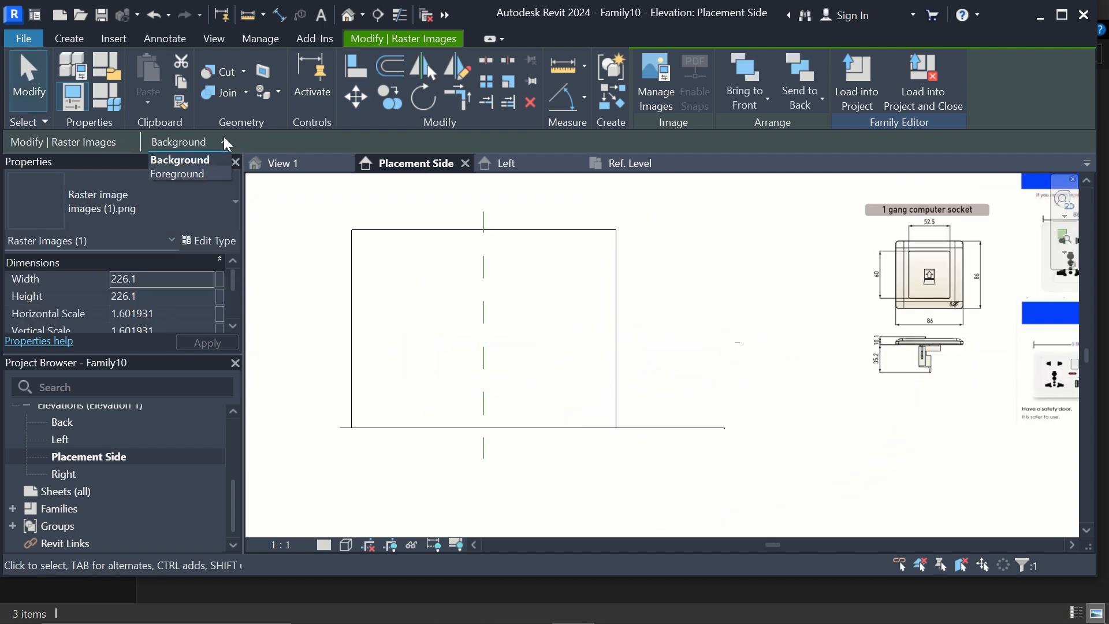
pyautogui.click(187, 174)
pyautogui.scroll(1, 416, 400)
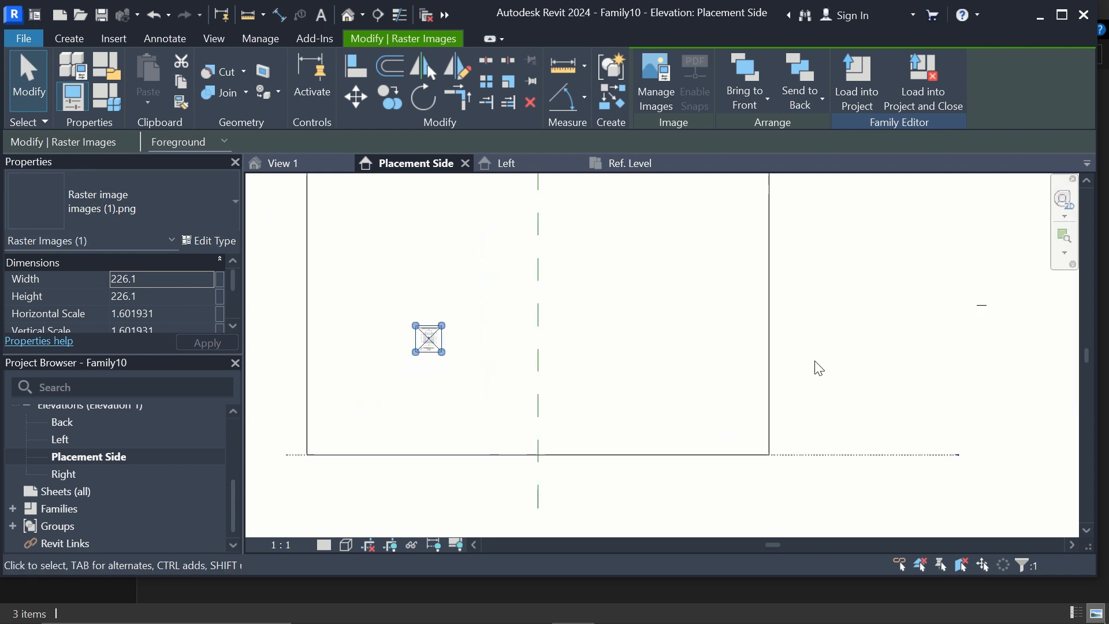
pyautogui.press('Escape')
pyautogui.scroll(3, 414, 341)
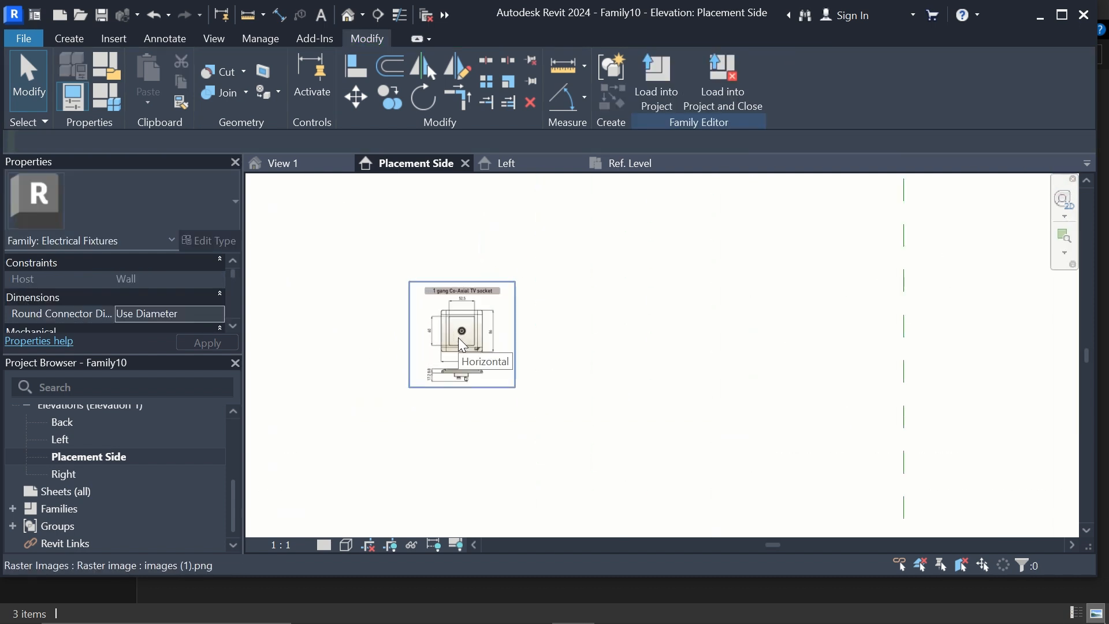
pyautogui.scroll(3, 459, 337)
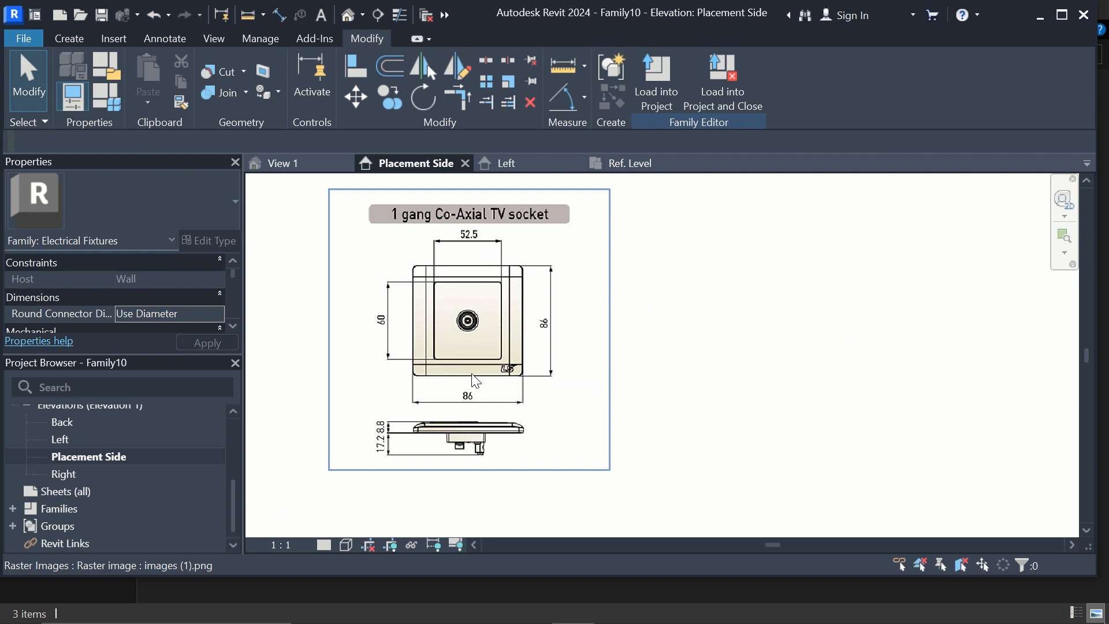
pyautogui.scroll(2, 421, 430)
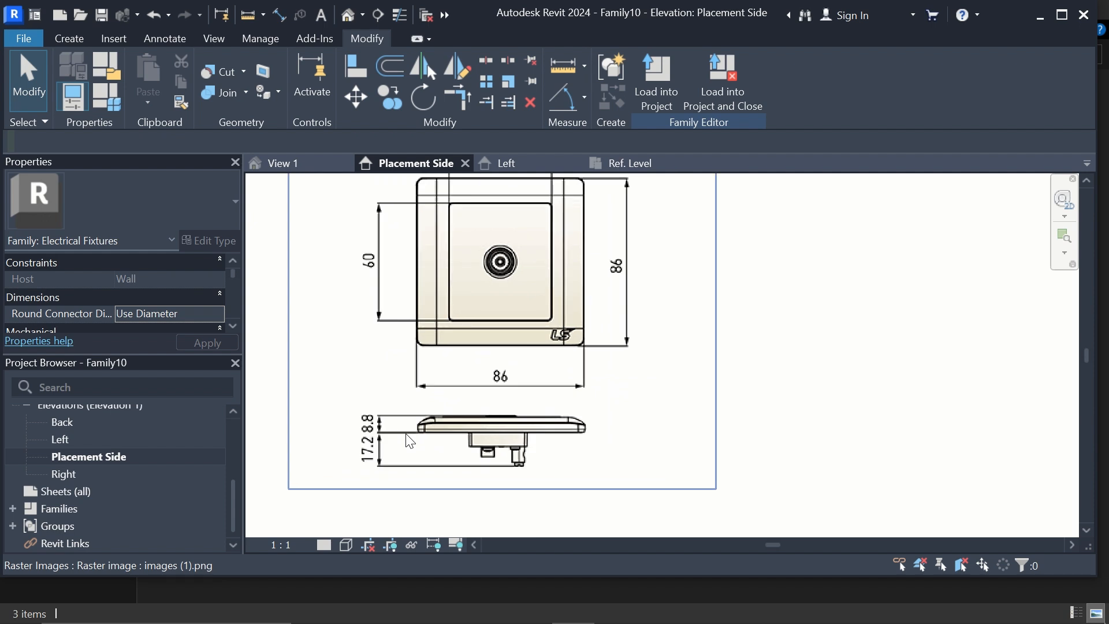
pyautogui.scroll(1, 450, 297)
pyautogui.scroll(-2, 450, 296)
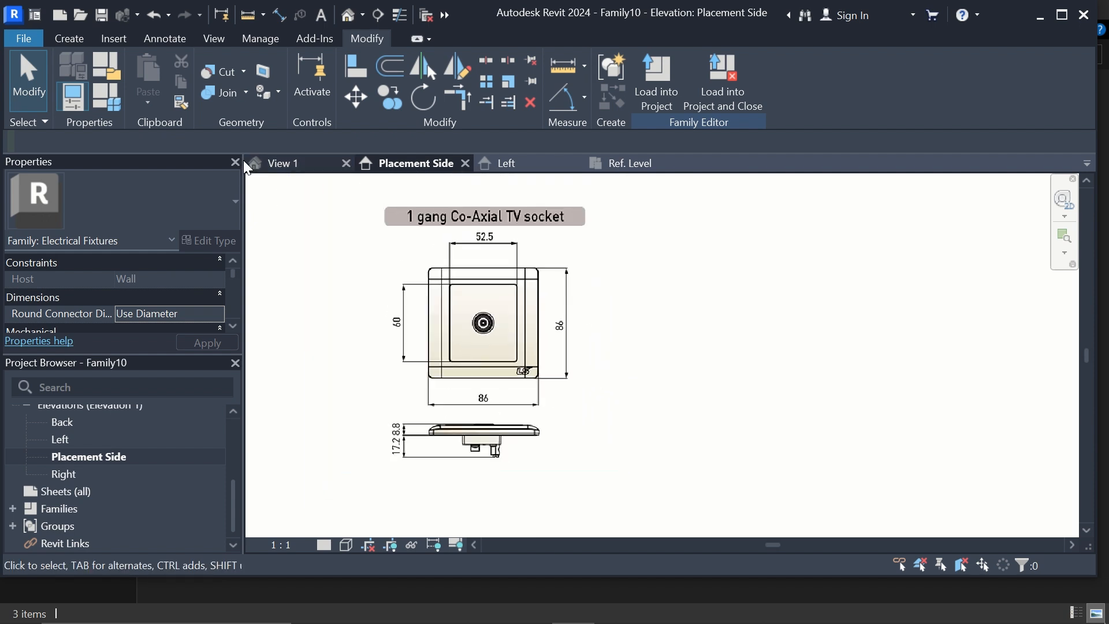
# Start an extrusion and pick the generic wall as its work plane.
pyautogui.click(69, 38)
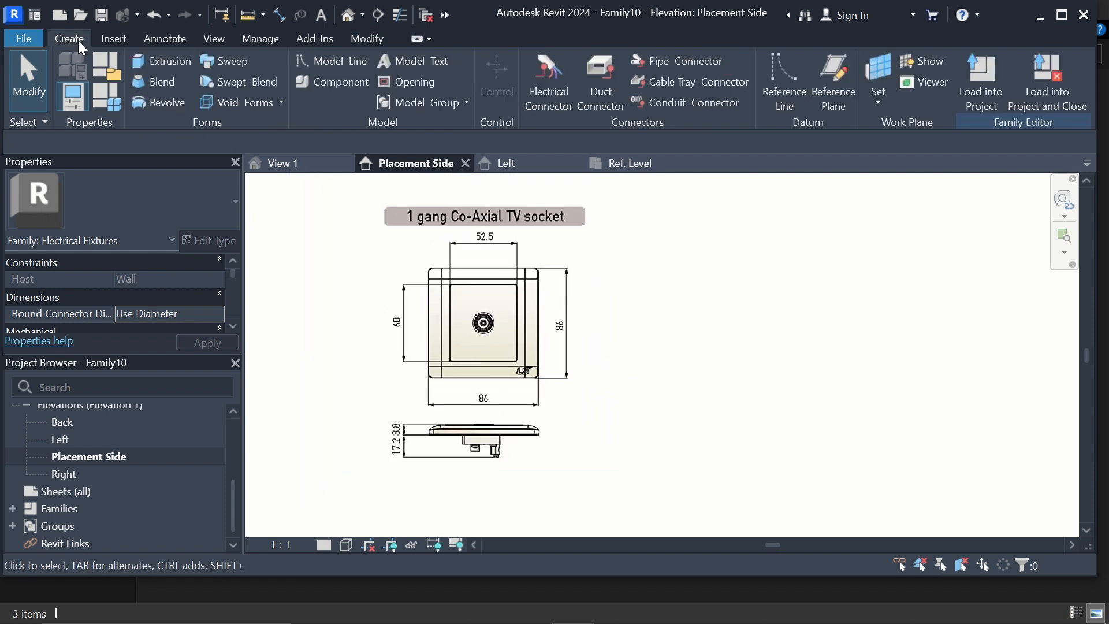
pyautogui.click(162, 60)
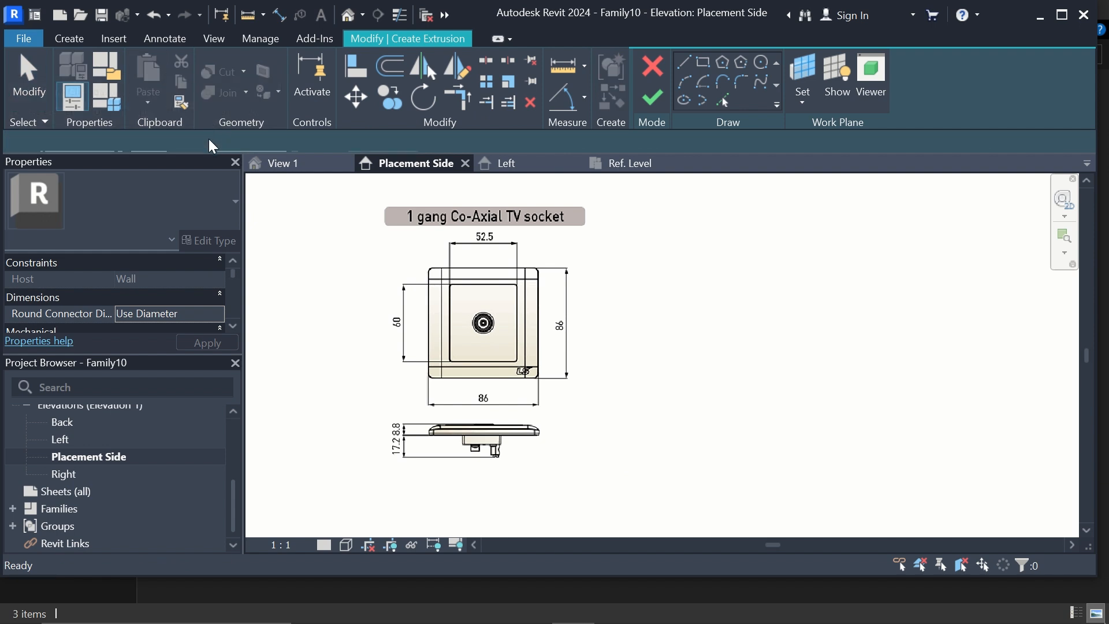
pyautogui.scroll(-2, 471, 249)
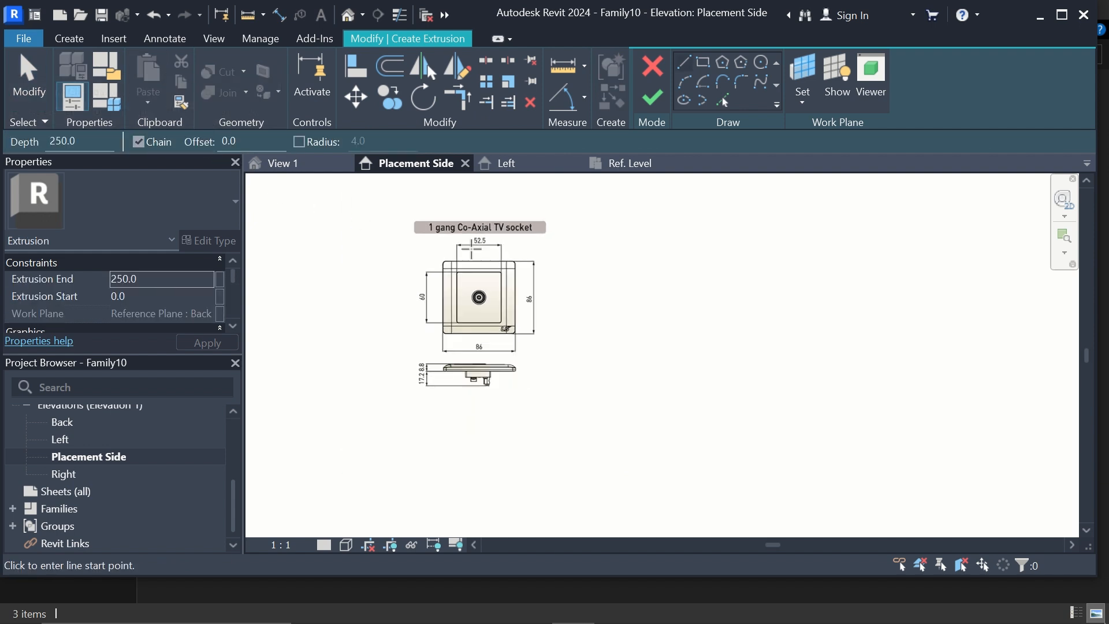
pyautogui.click(803, 72)
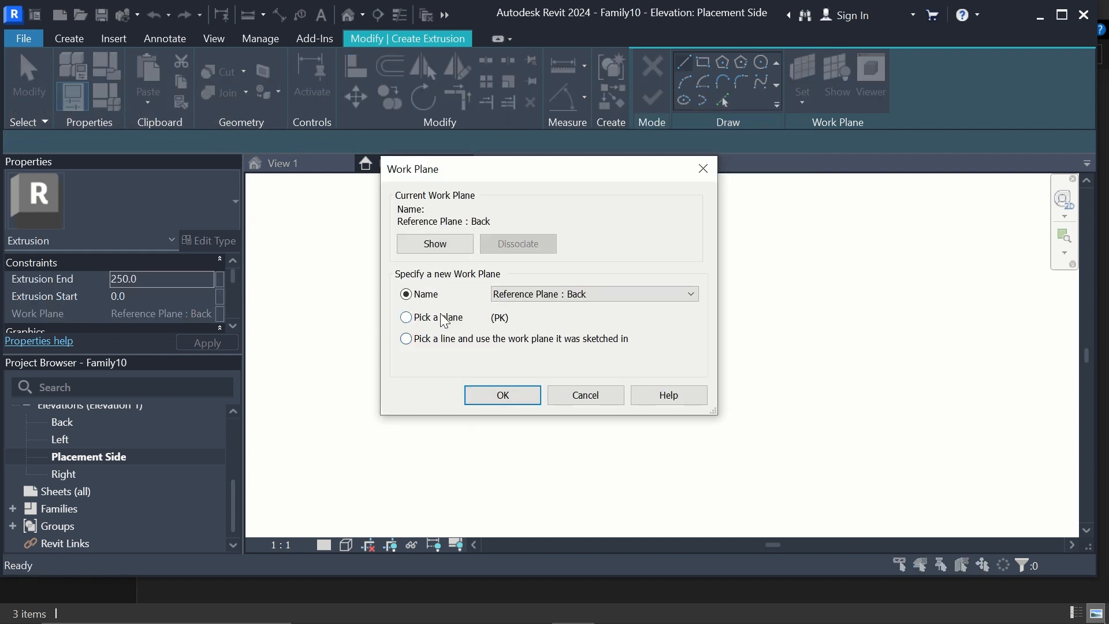
pyautogui.click(478, 383)
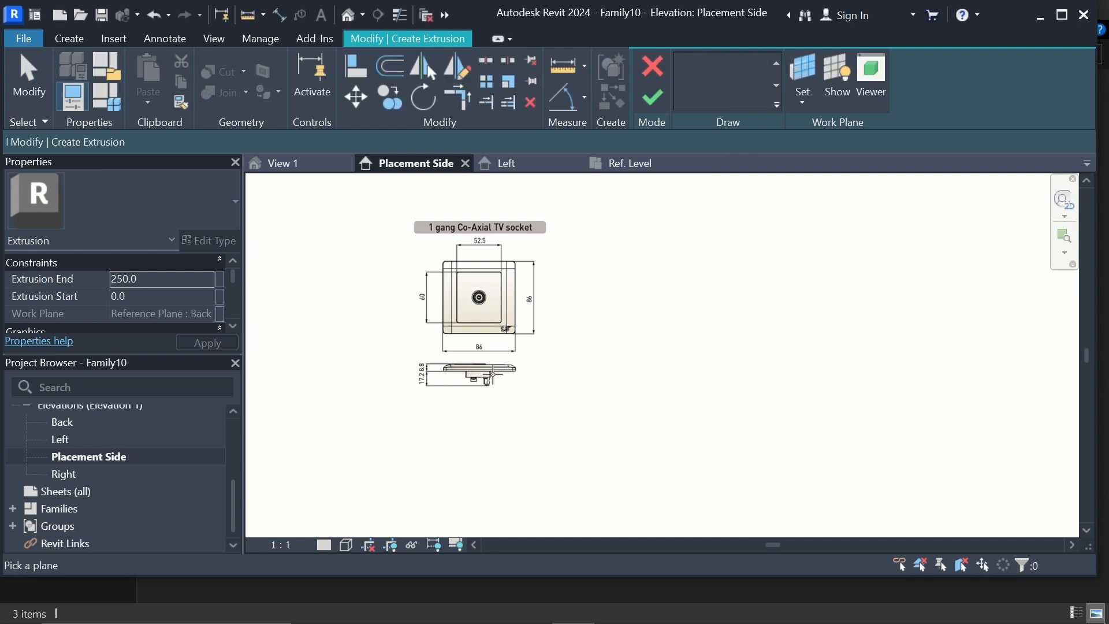
pyautogui.scroll(-3, 492, 374)
pyautogui.scroll(-3, 492, 373)
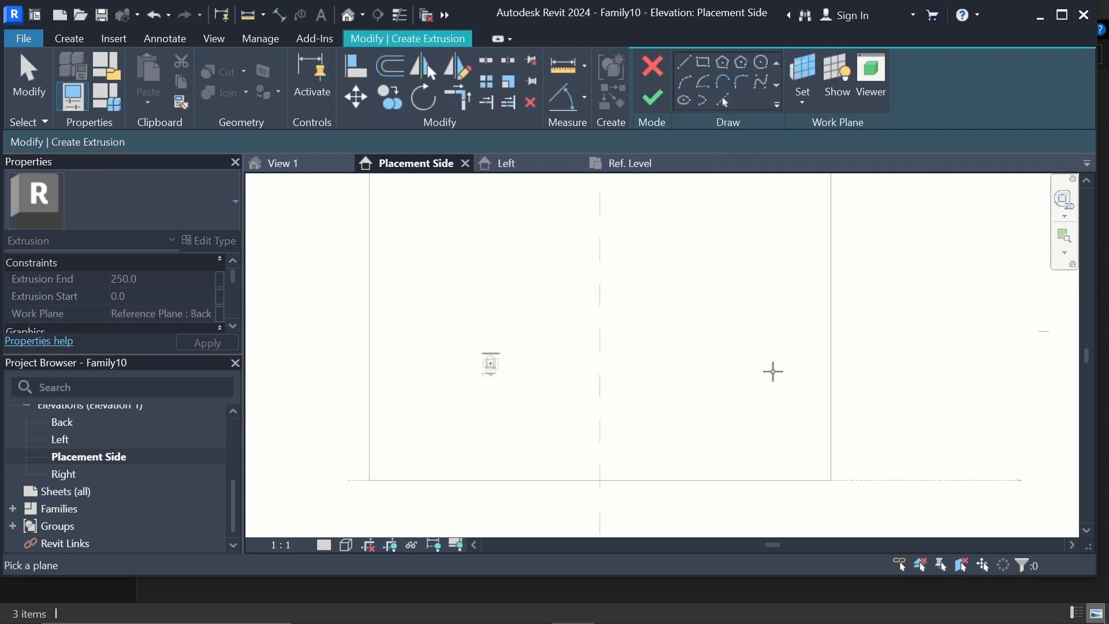
pyautogui.click(825, 347)
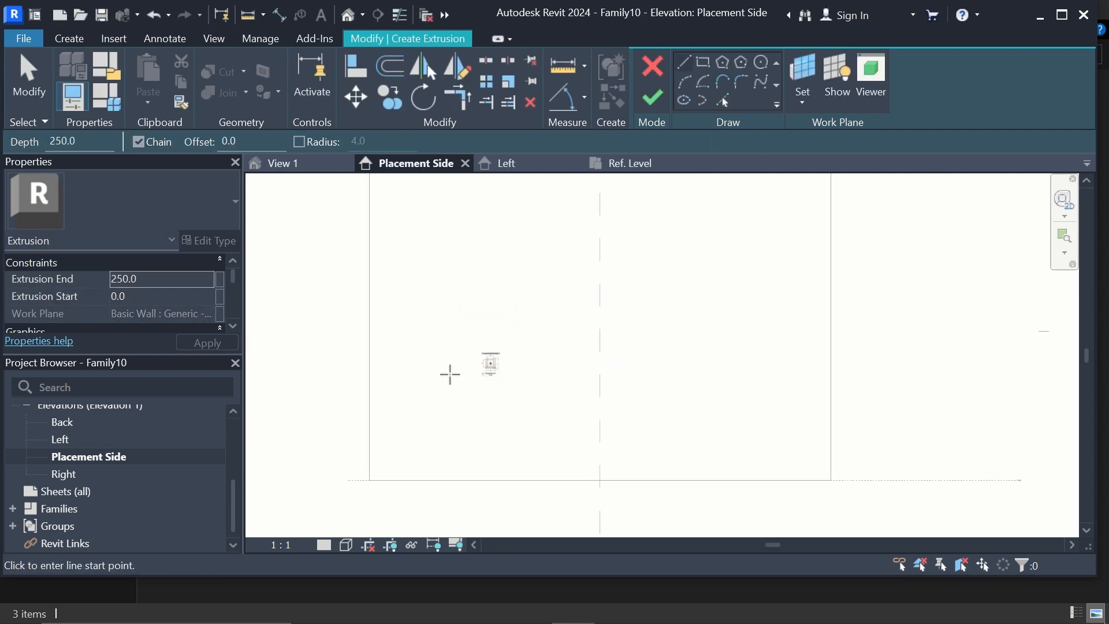
# Sketch a rectangle about 90 mm high around the outer edge of the co-axial TV socket's faceplate.
pyautogui.scroll(3, 488, 369)
pyautogui.scroll(5, 528, 335)
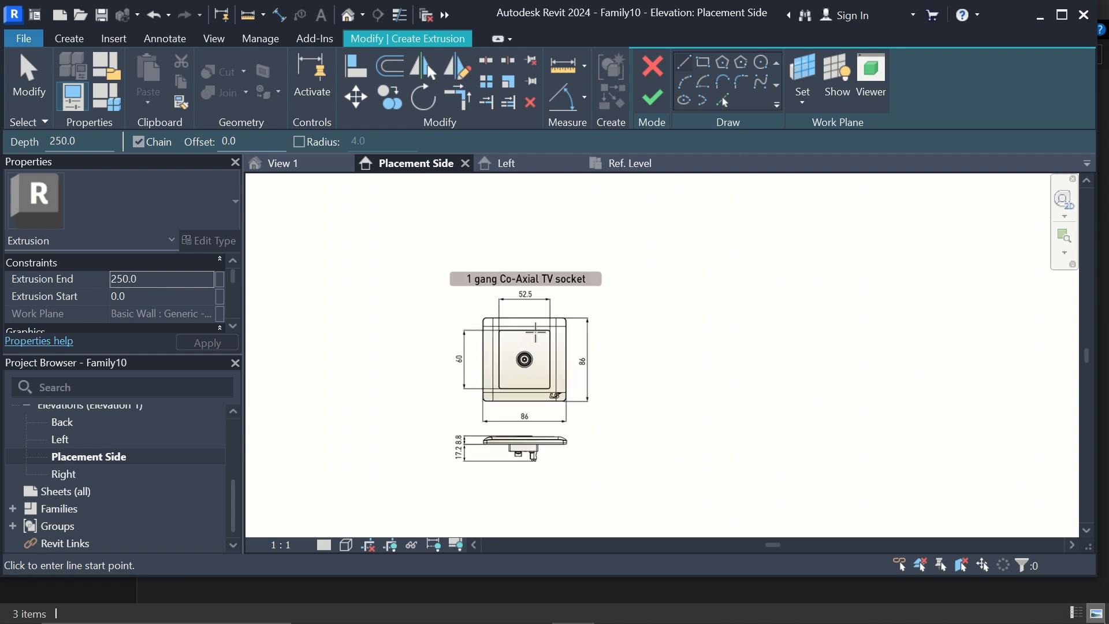
pyautogui.click(707, 64)
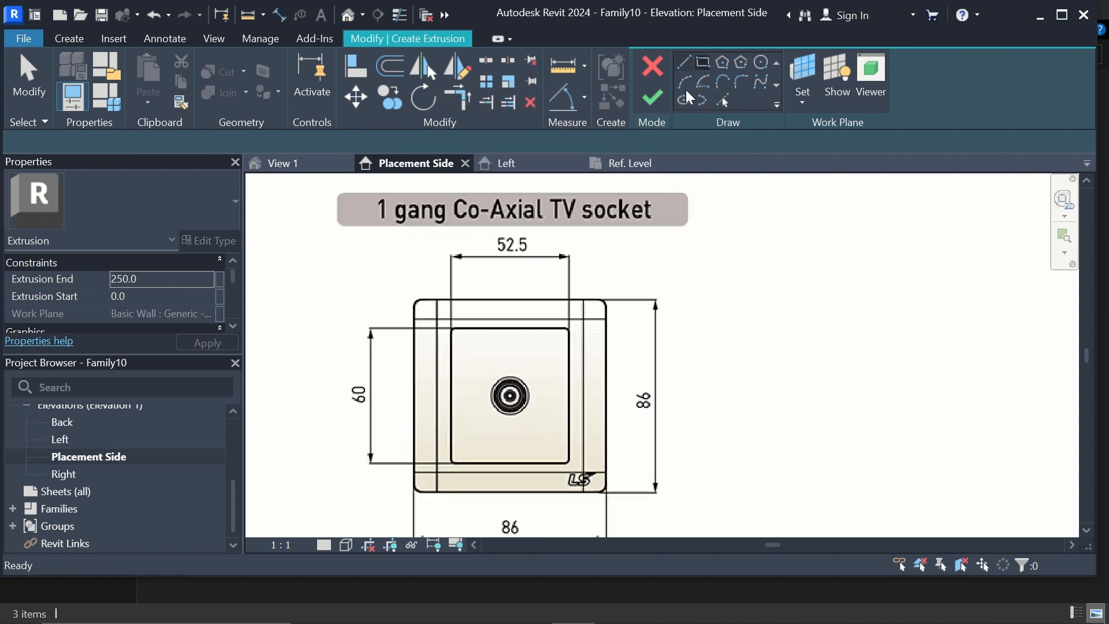
pyautogui.click(412, 300)
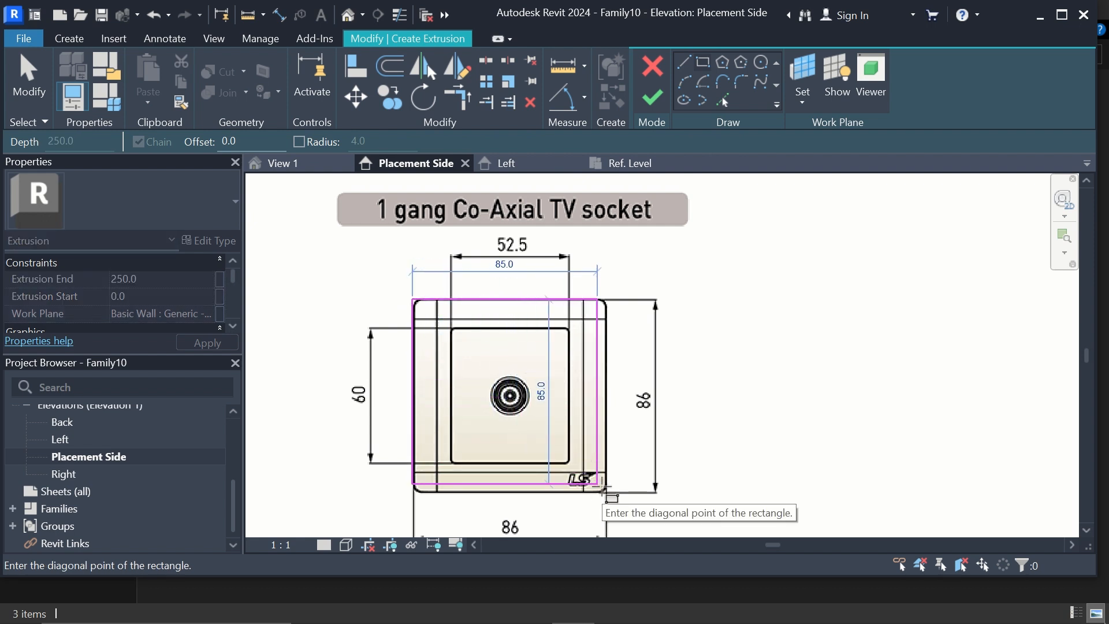
pyautogui.scroll(2, 604, 493)
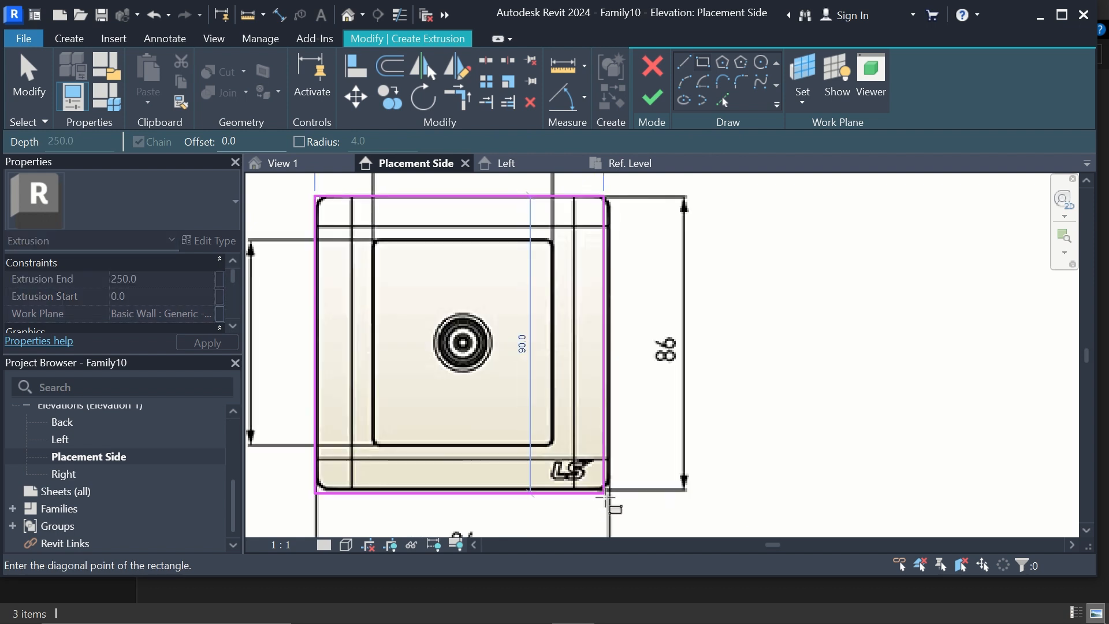
pyautogui.scroll(2, 608, 493)
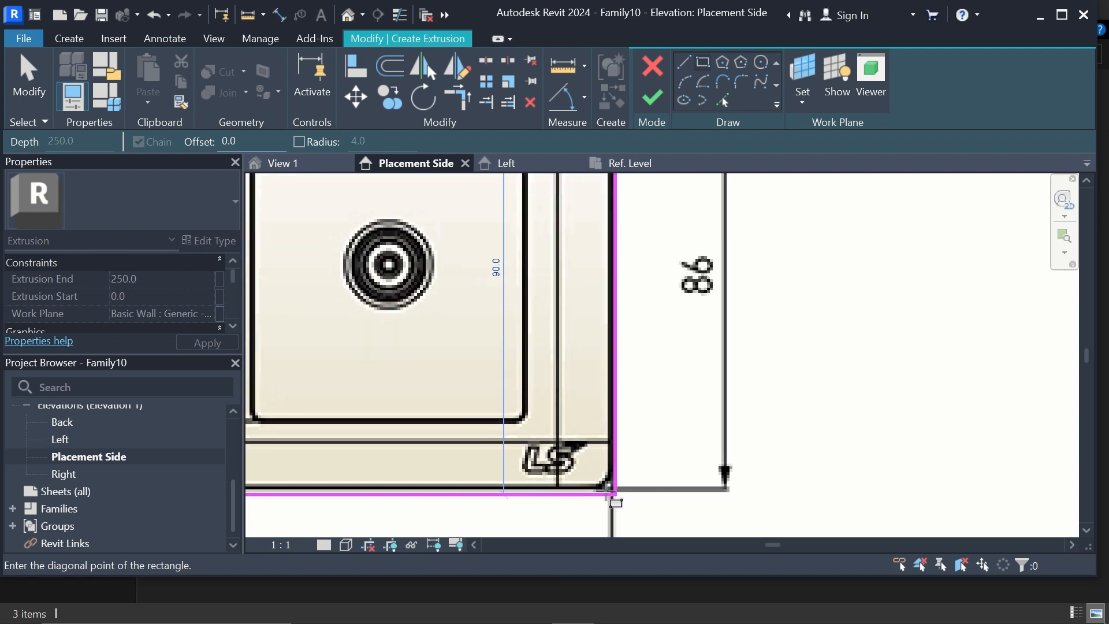
pyautogui.click(614, 494)
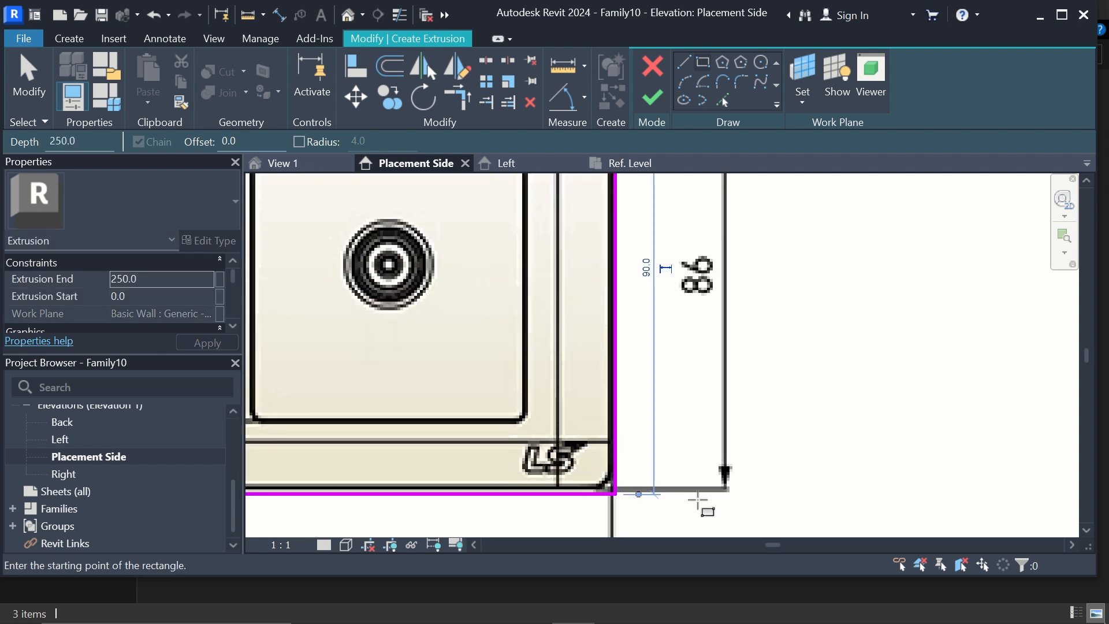
pyautogui.scroll(-3, 705, 474)
pyautogui.scroll(2, 712, 434)
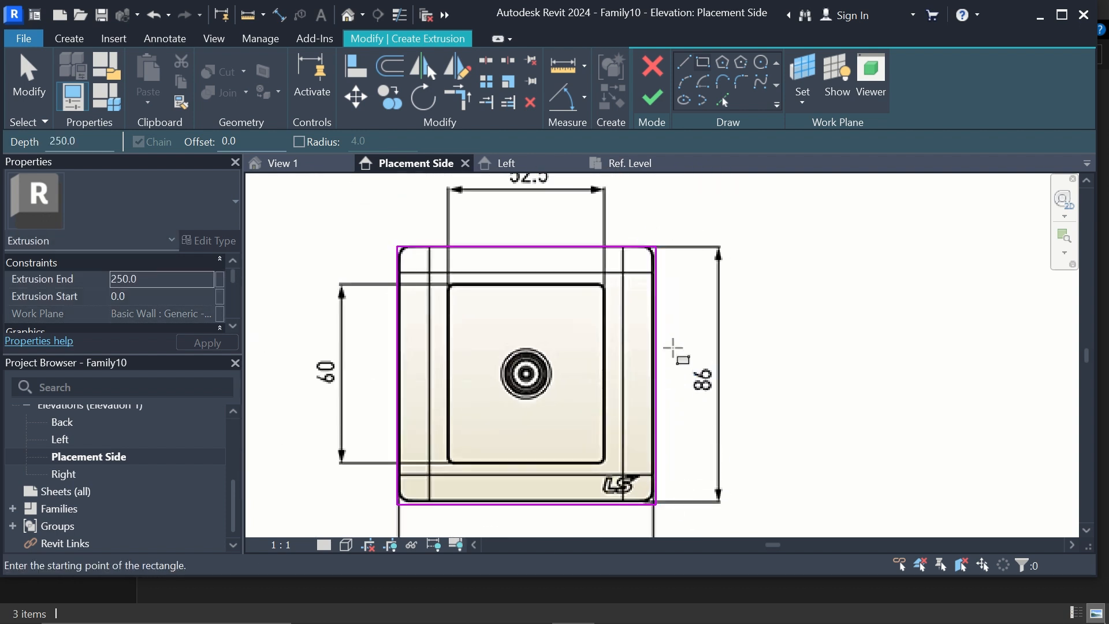
pyautogui.press('Escape')
pyautogui.press('Escape')
# Fillet the two upper corners of the faceplate rectangle with a fixed 4 mm radius.
pyautogui.scroll(2, 657, 240)
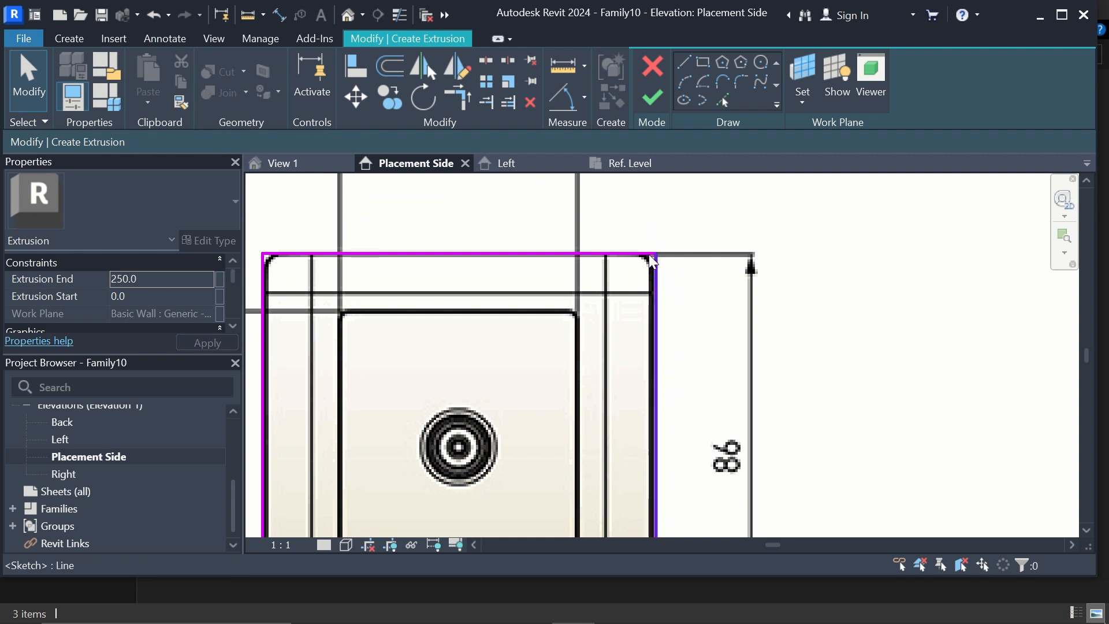
pyautogui.scroll(-2, 650, 269)
pyautogui.scroll(1, 651, 272)
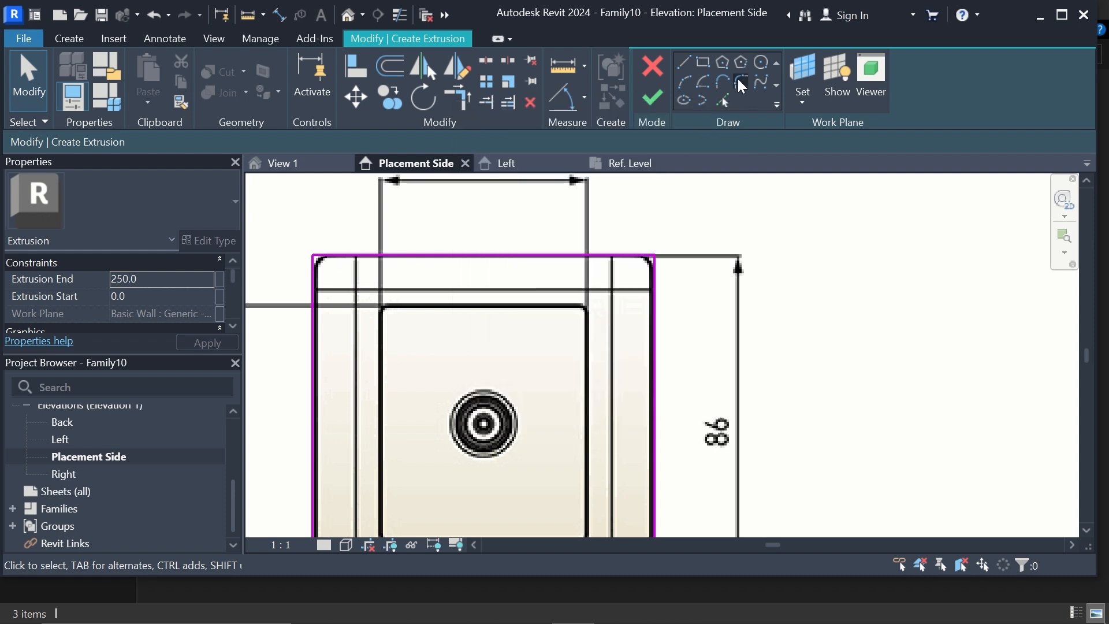
pyautogui.click(737, 80)
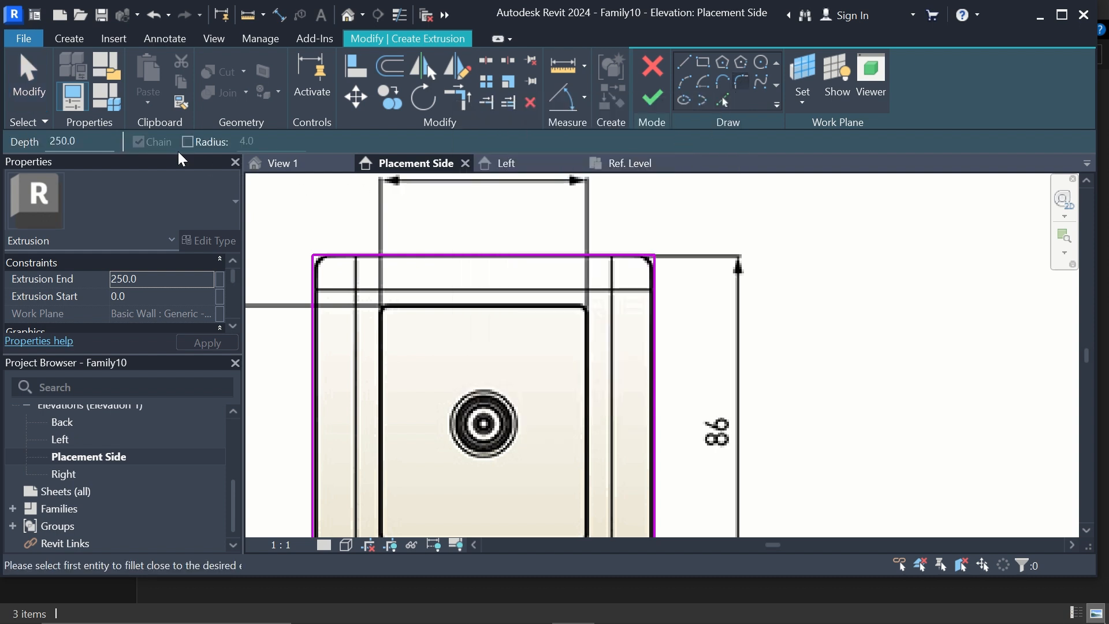
pyautogui.click(187, 142)
pyautogui.click(638, 256)
pyautogui.click(661, 296)
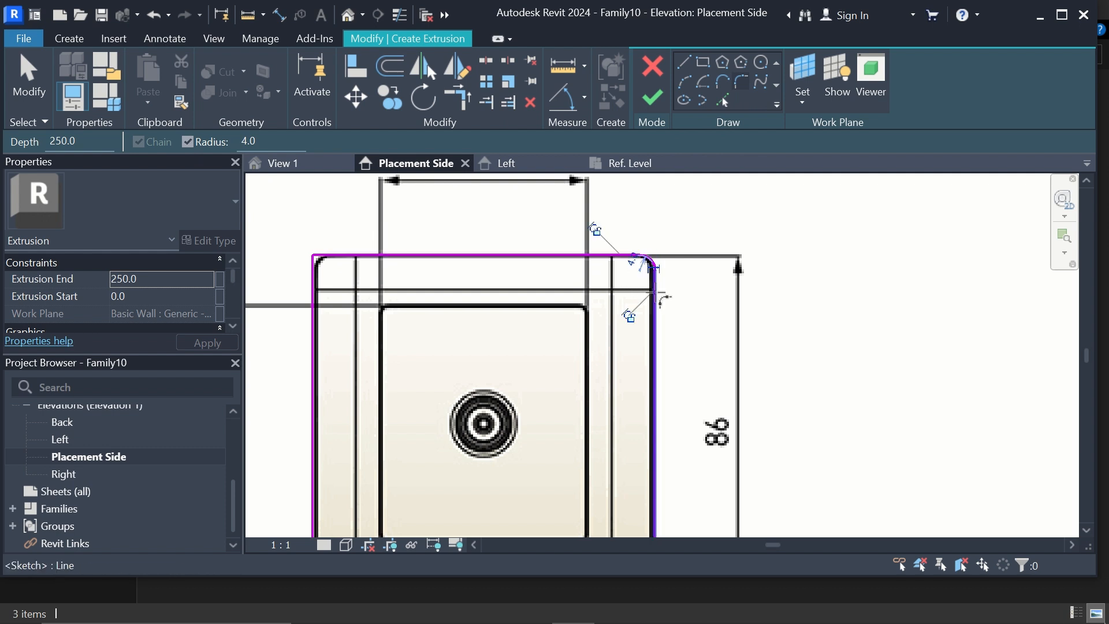
pyautogui.click(338, 256)
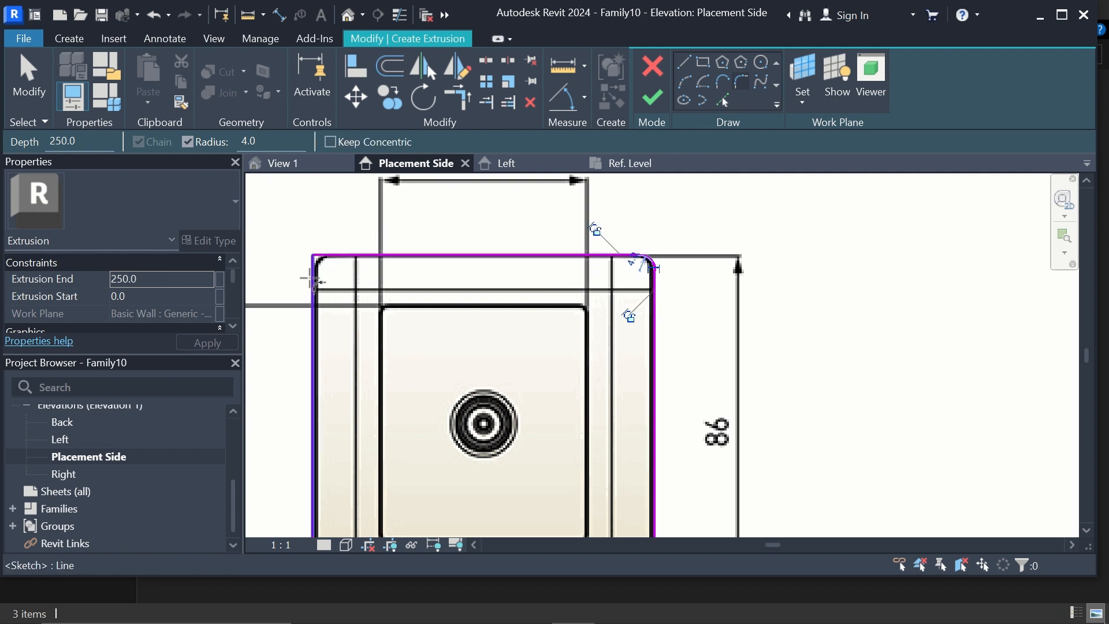
pyautogui.click(313, 280)
# Fillet the two lower corners of the faceplate rectangle with the same 4 mm radius.
pyautogui.scroll(-3, 347, 239)
pyautogui.scroll(2, 490, 426)
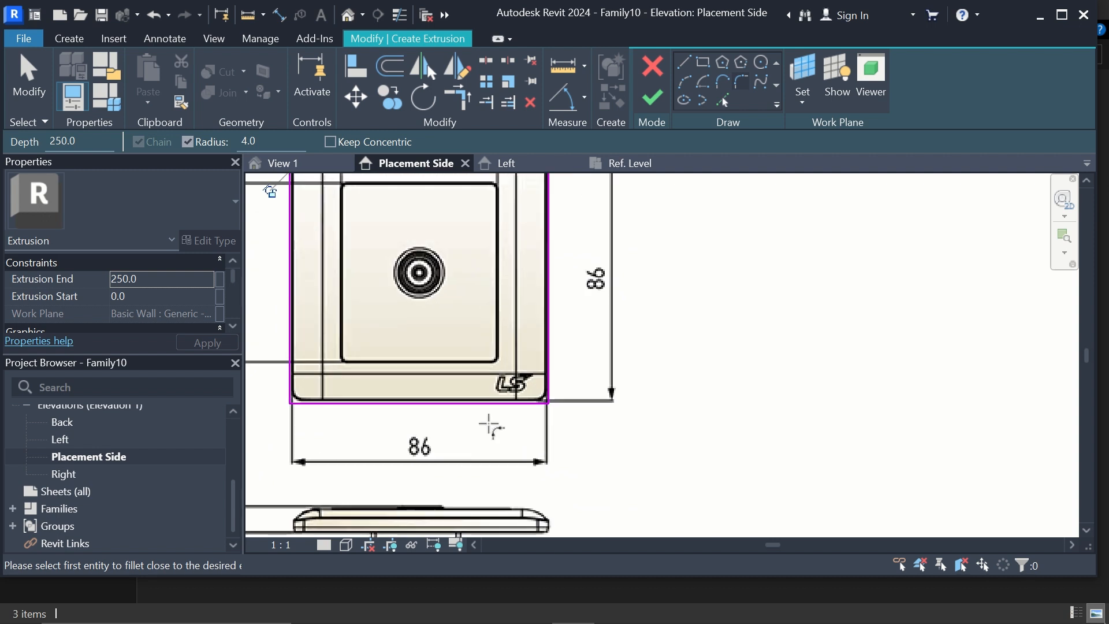
pyautogui.scroll(2, 490, 425)
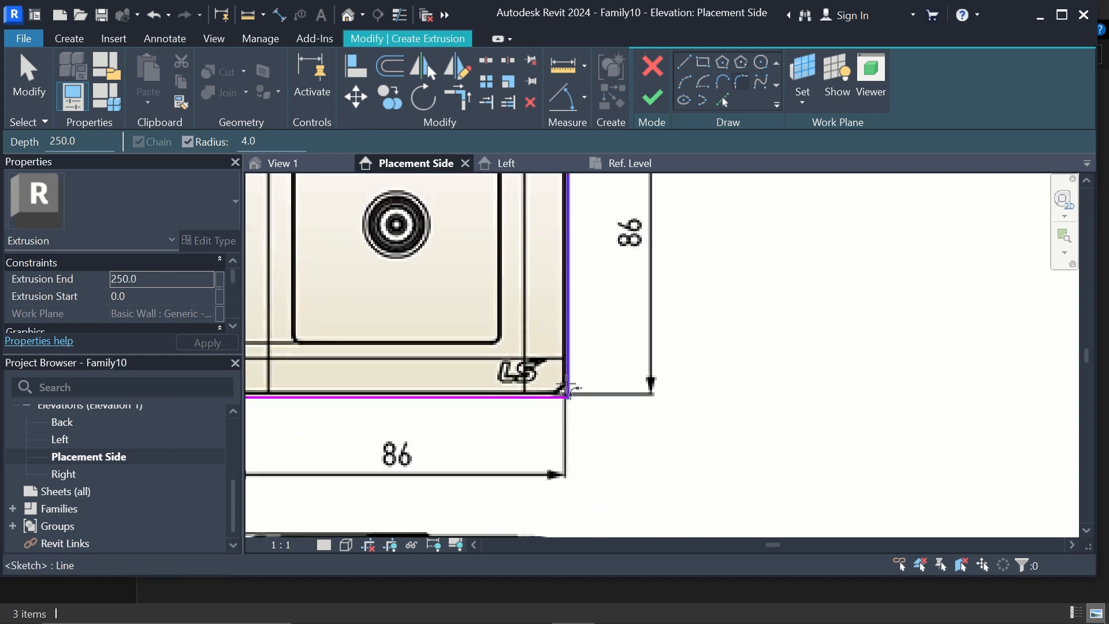
pyautogui.click(553, 396)
pyautogui.scroll(-1, 758, 409)
pyautogui.scroll(3, 366, 388)
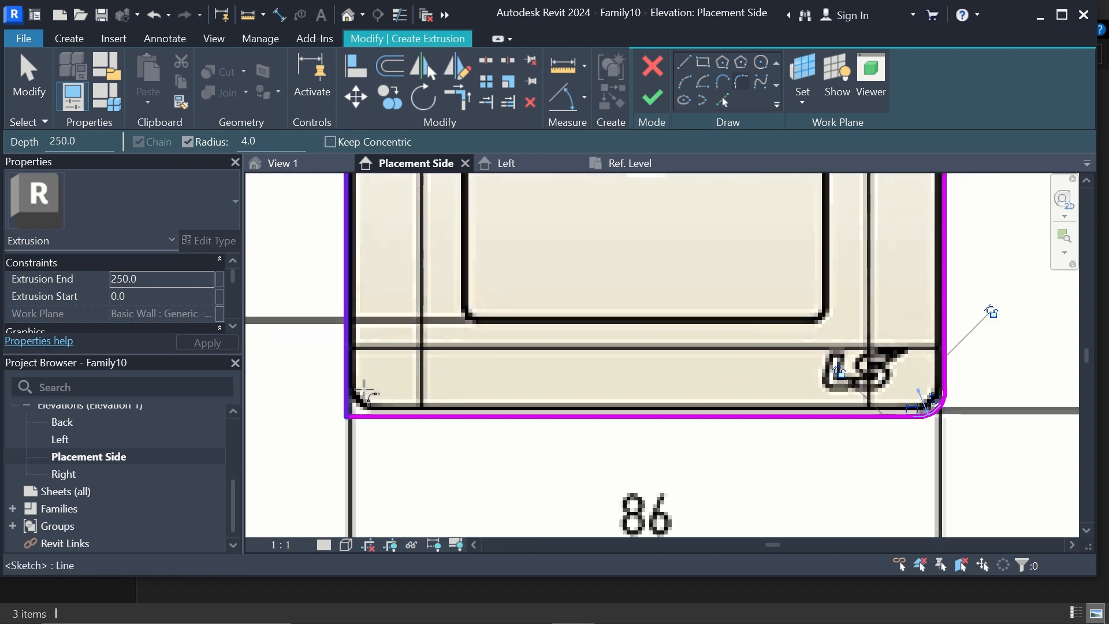
pyautogui.click(370, 424)
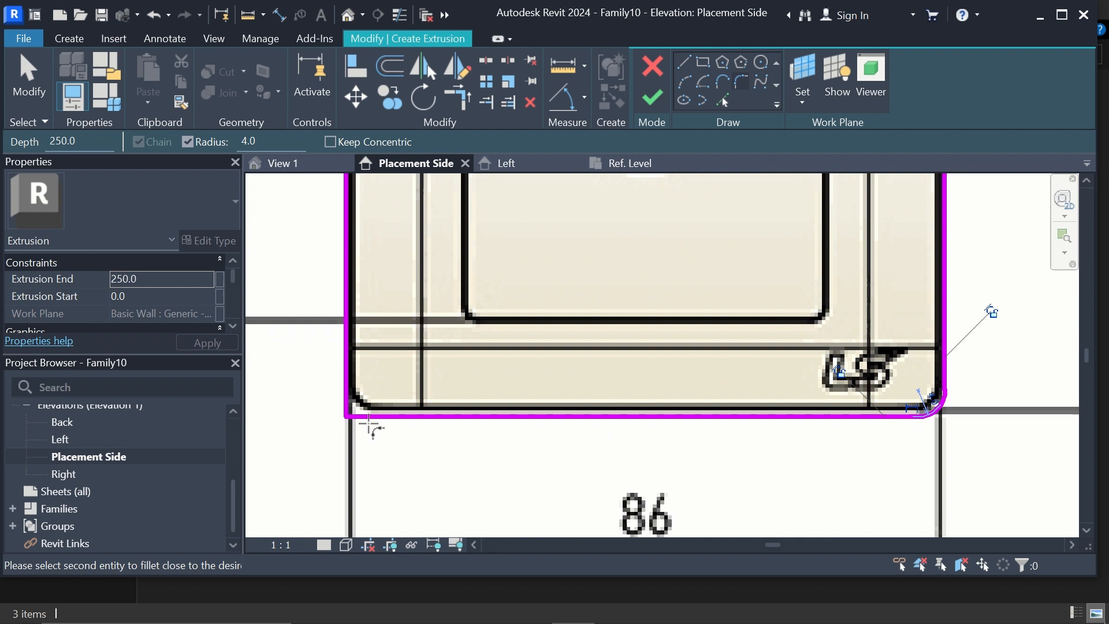
pyautogui.click(336, 384)
pyautogui.scroll(-1, 448, 436)
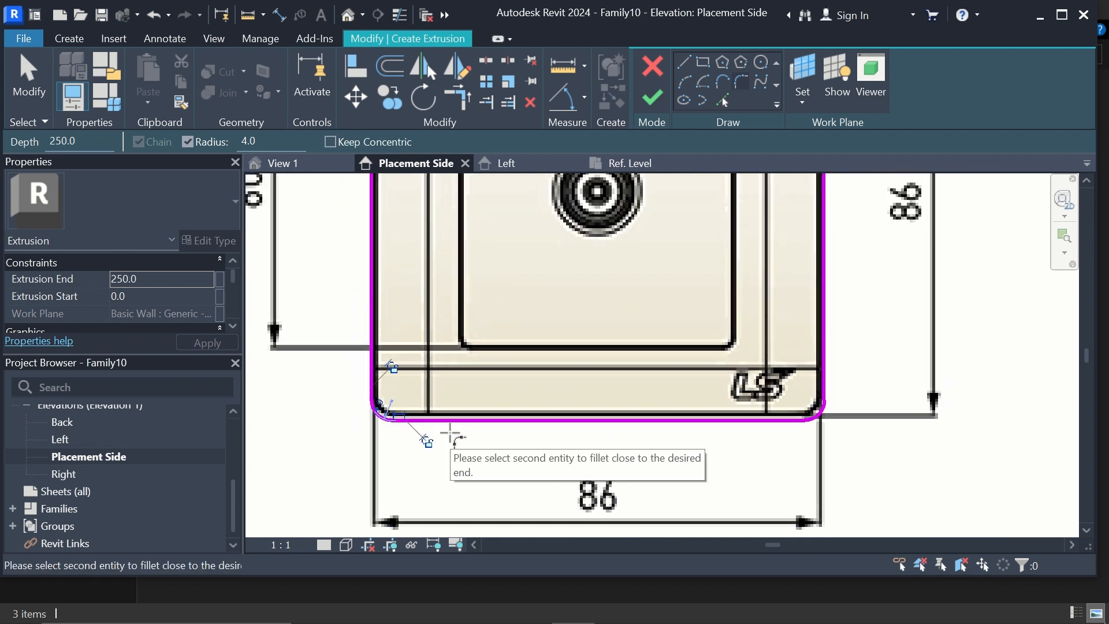
# Nudge the lower edge of the faceplate outline upward onto the reference image's lower edge, leaving the filleted corners attached.
pyautogui.press('Escape')
pyautogui.press('Escape')
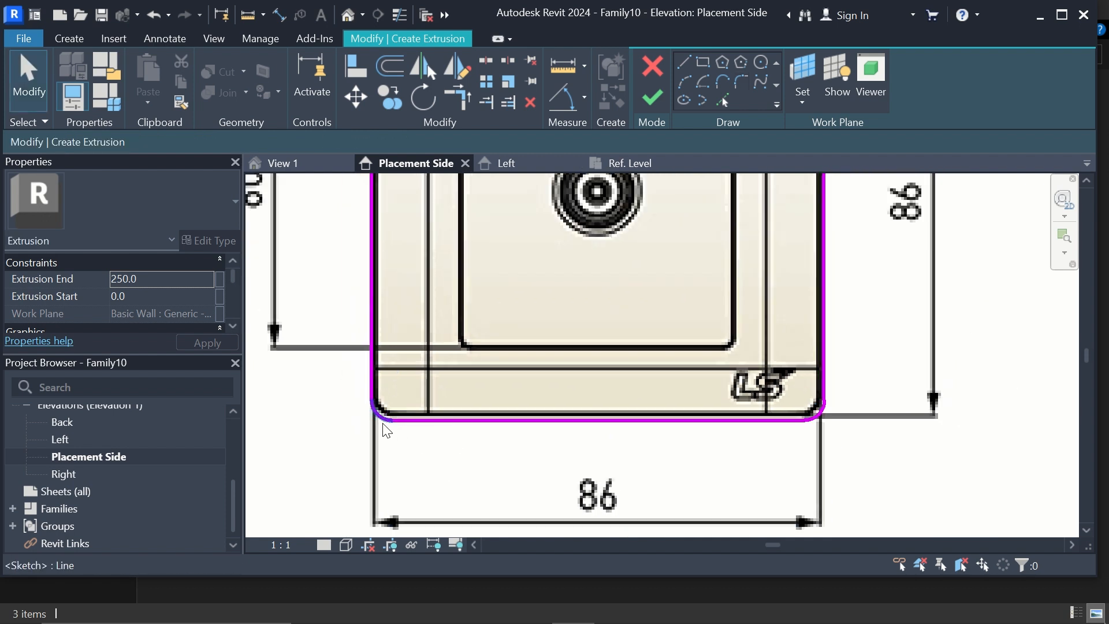
pyautogui.click(482, 418)
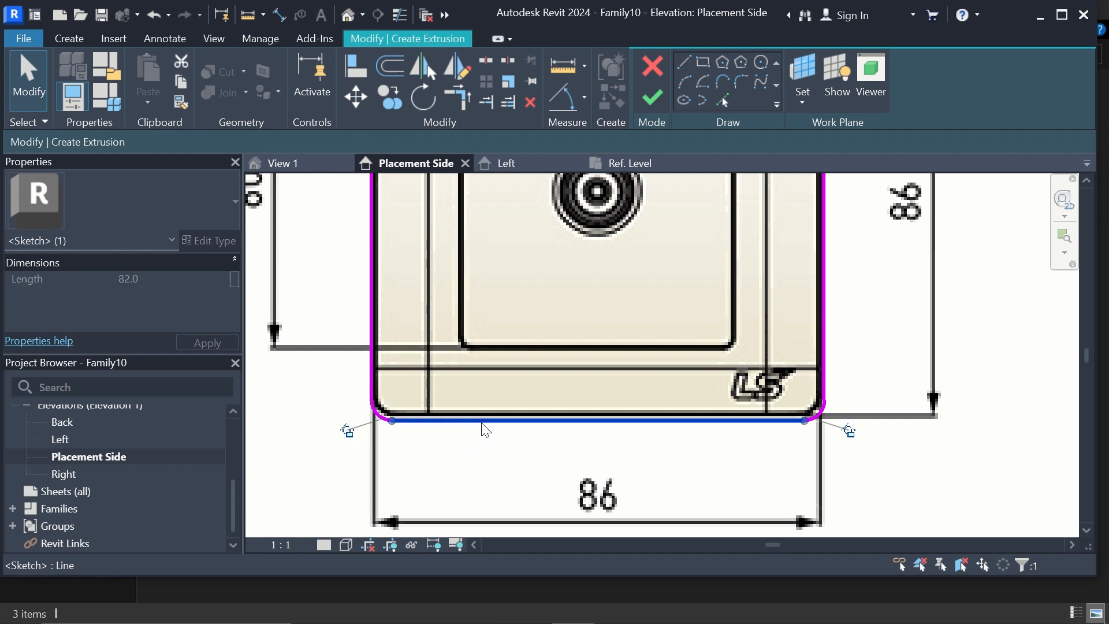
pyautogui.scroll(-3, 483, 426)
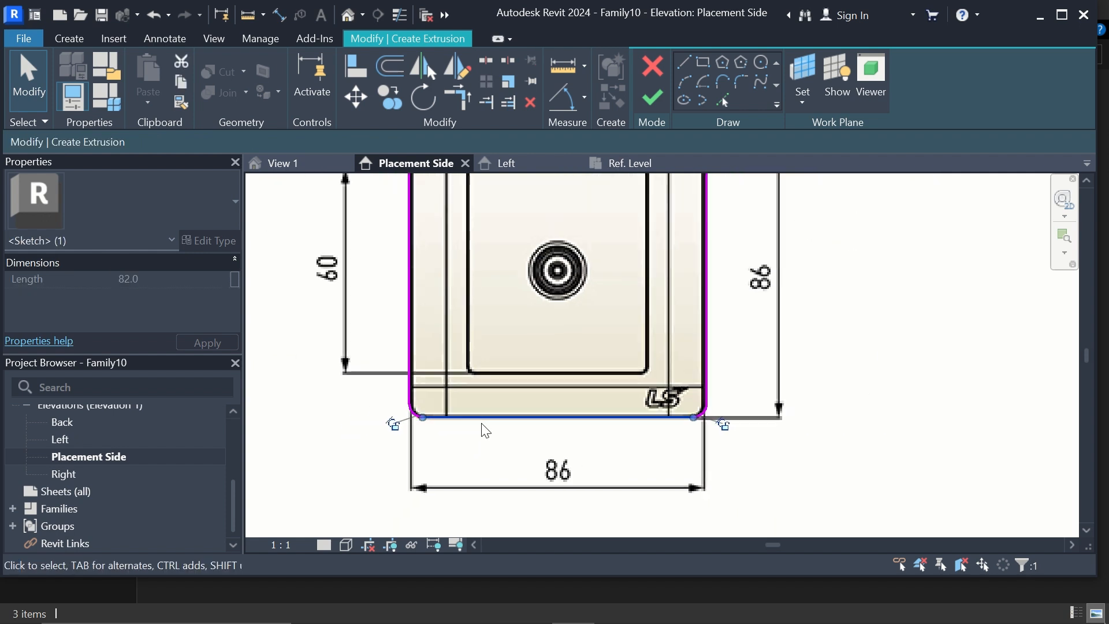
pyautogui.scroll(2, 564, 376)
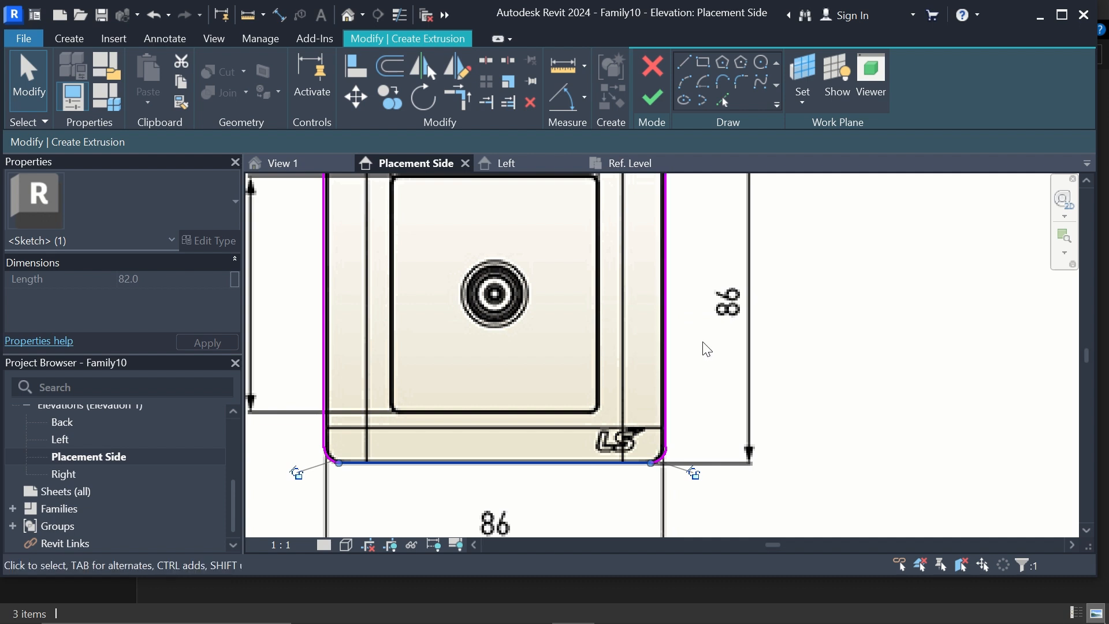
# Nudge the two vertical sides of the faceplate outline inward to line up with the reference image's outer edges.
pyautogui.click(664, 355)
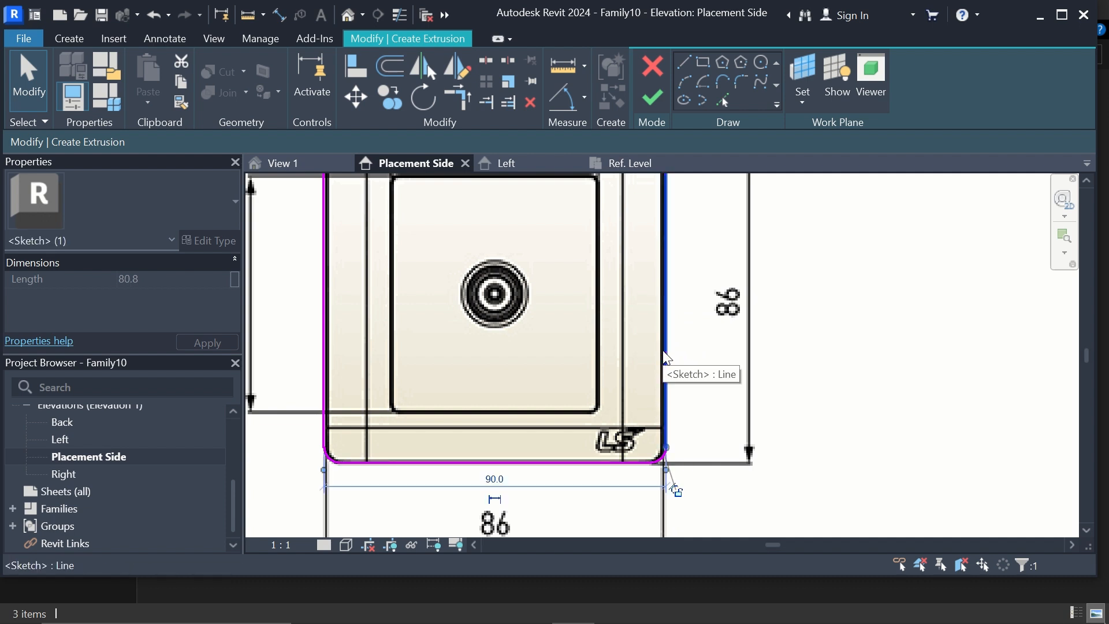
pyautogui.scroll(-2, 662, 351)
pyautogui.scroll(-1, 663, 350)
pyautogui.scroll(2, 511, 321)
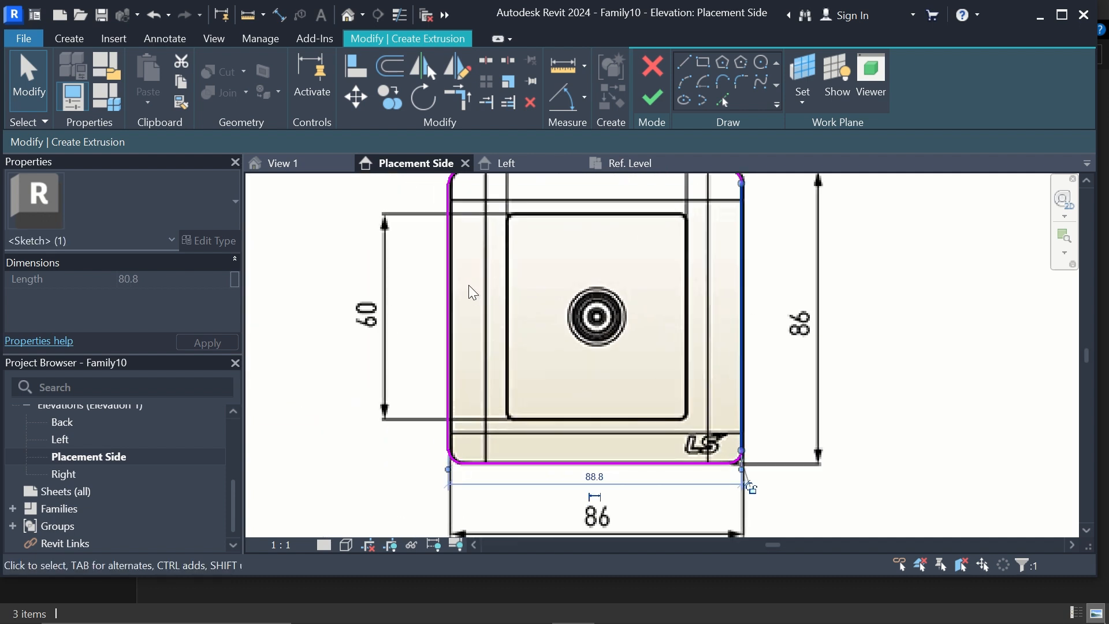
pyautogui.click(448, 305)
pyautogui.moveTo(449, 305); pyautogui.dragTo(446, 300)
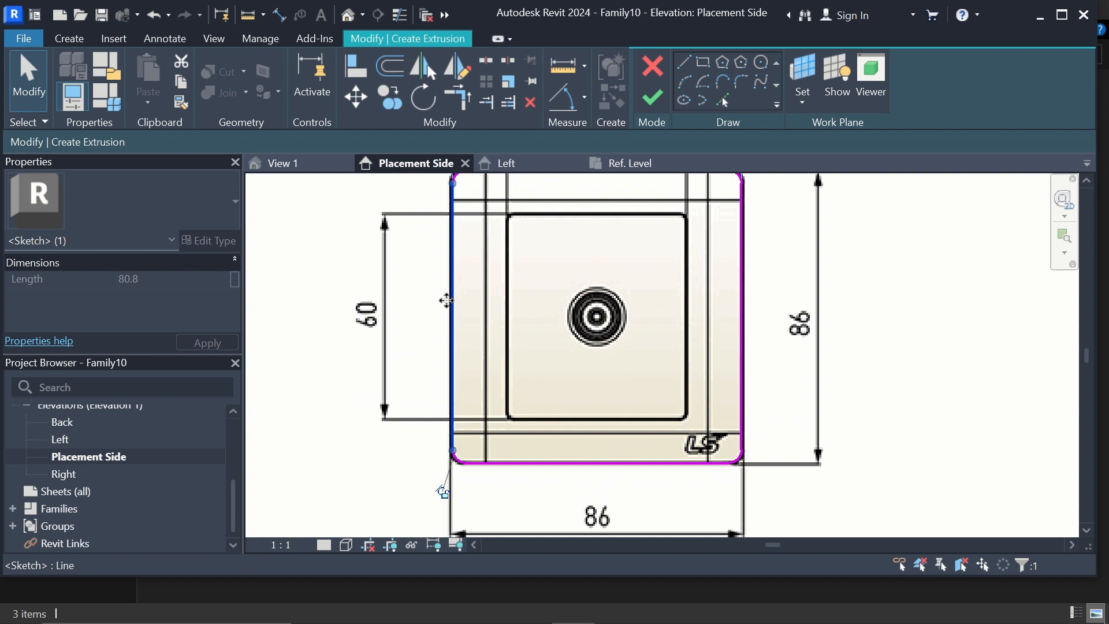
pyautogui.scroll(-1, 430, 337)
pyautogui.click(349, 303)
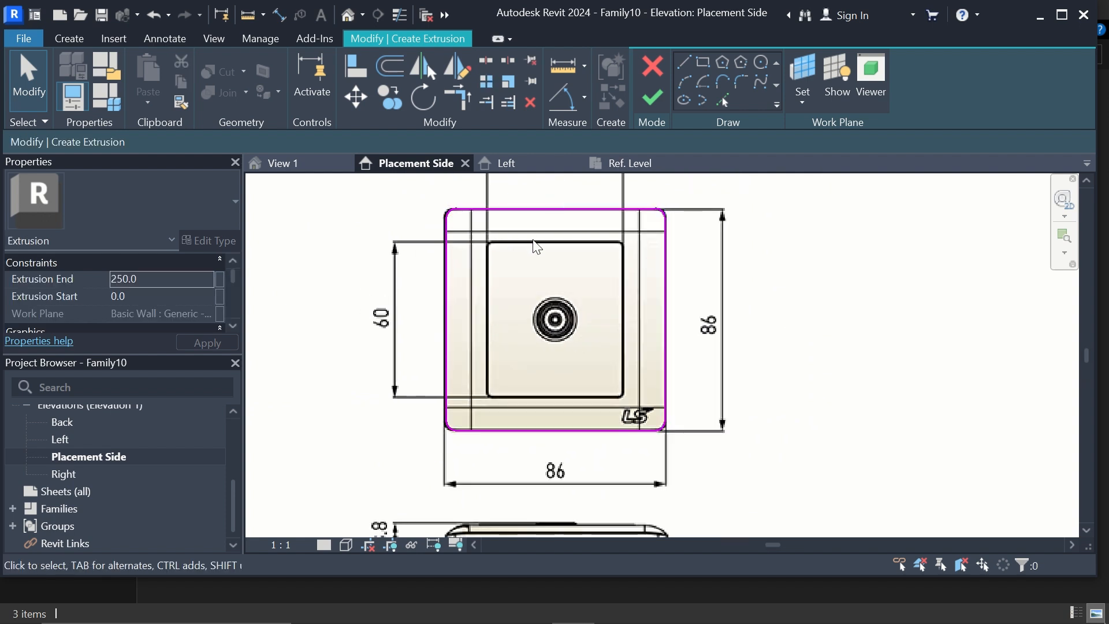
# Check the plate thickness on the socket's side view and set the faceplate's extrusion end to 4.4 mm.
pyautogui.scroll(-1, 456, 352)
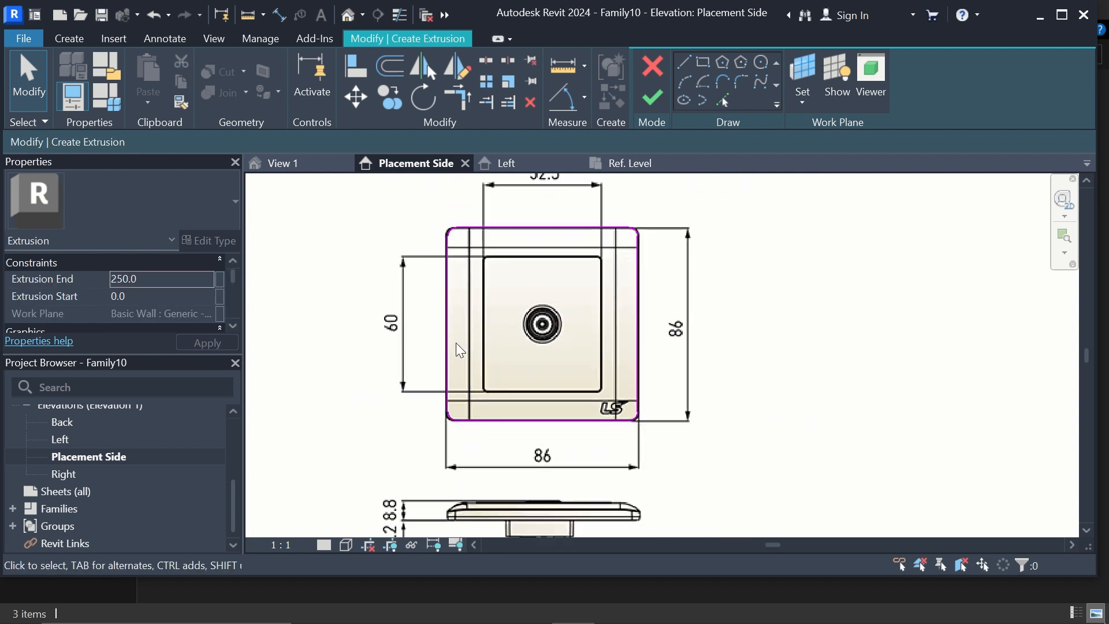
pyautogui.scroll(-1, 456, 342)
pyautogui.scroll(2, 427, 485)
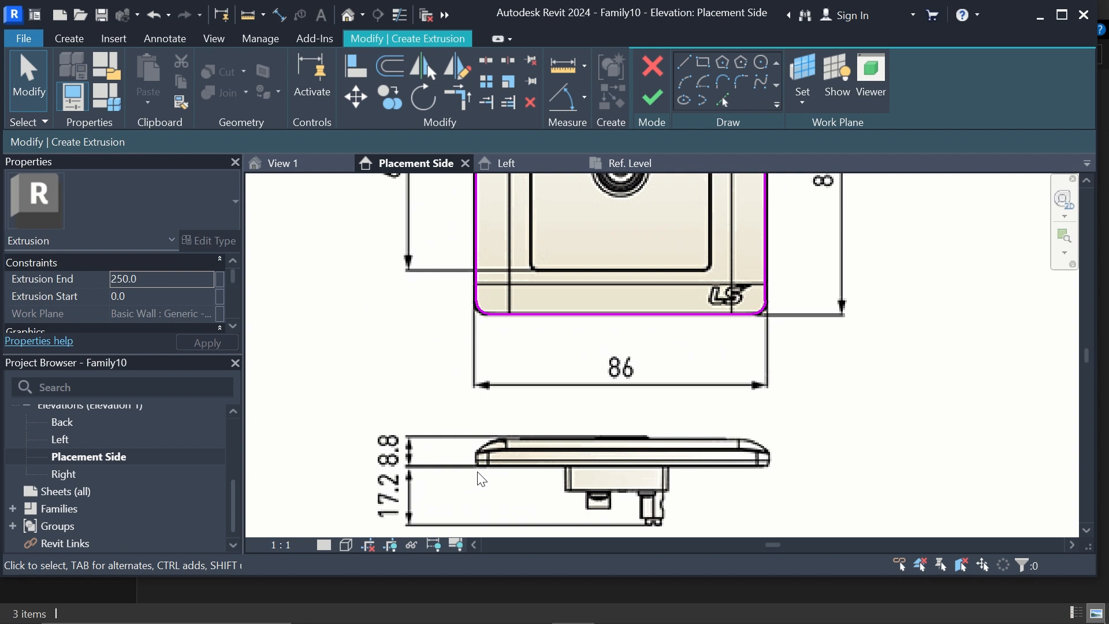
pyautogui.scroll(-1, 458, 473)
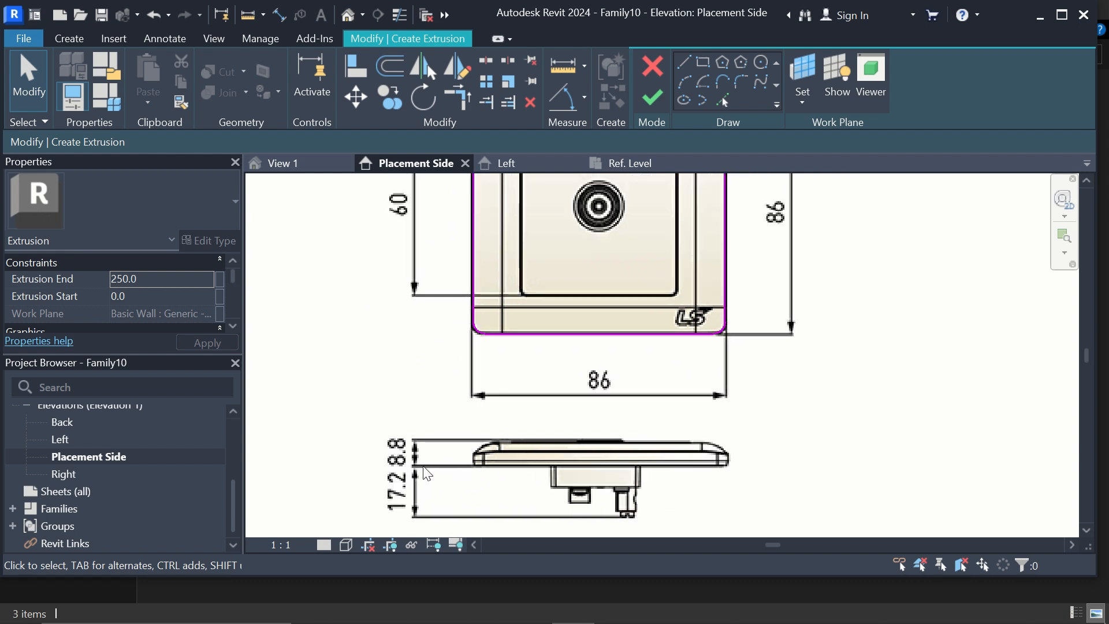
pyautogui.scroll(1, 426, 474)
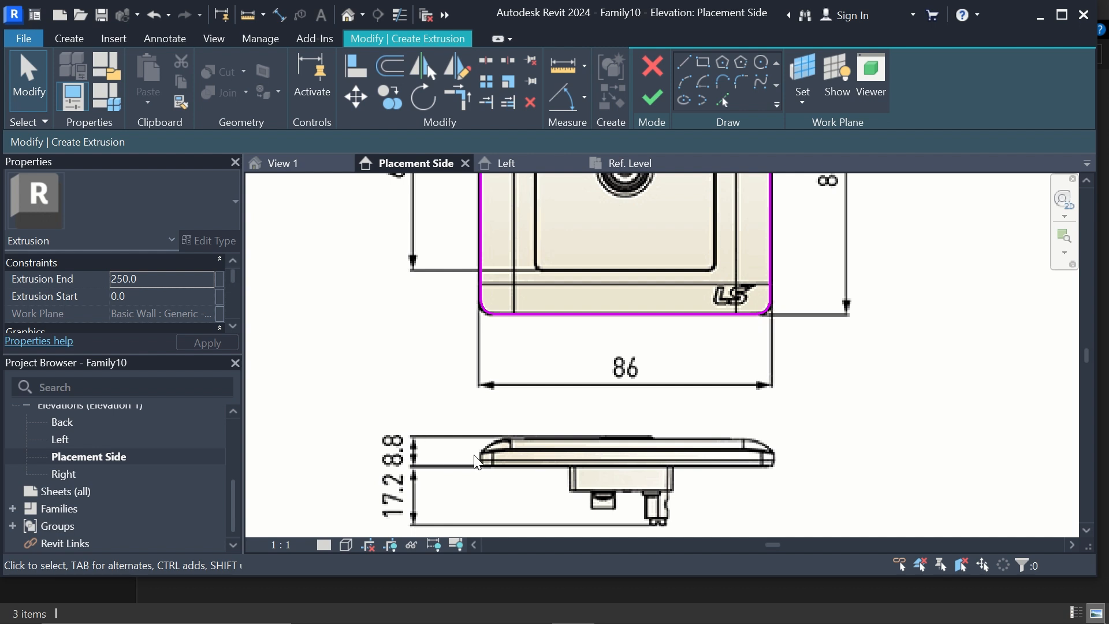
pyautogui.scroll(1, 479, 460)
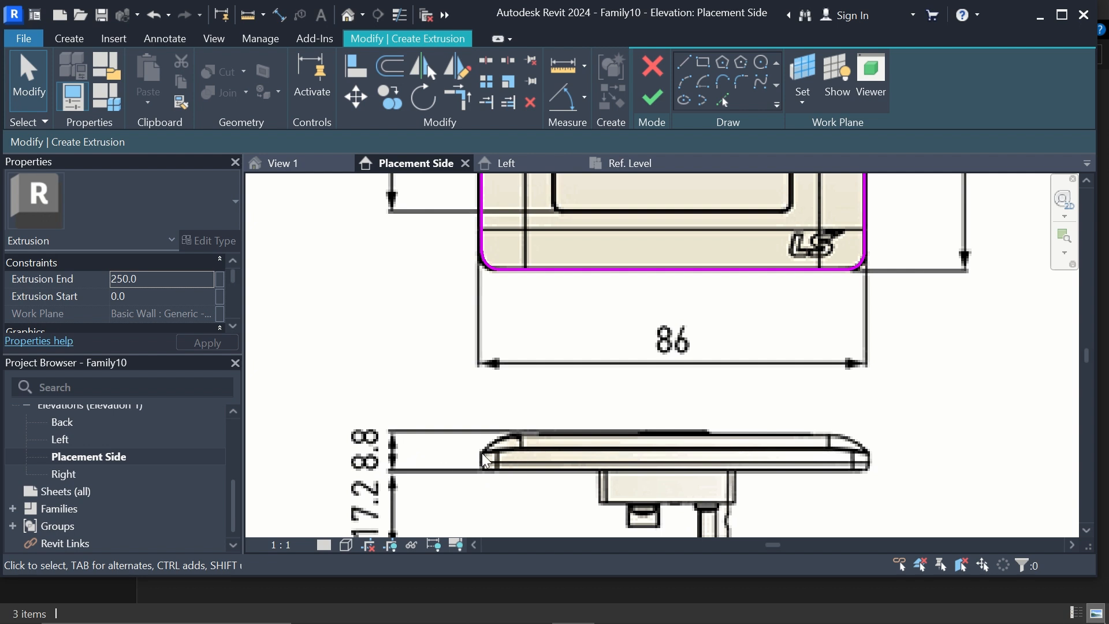
pyautogui.scroll(-3, 537, 458)
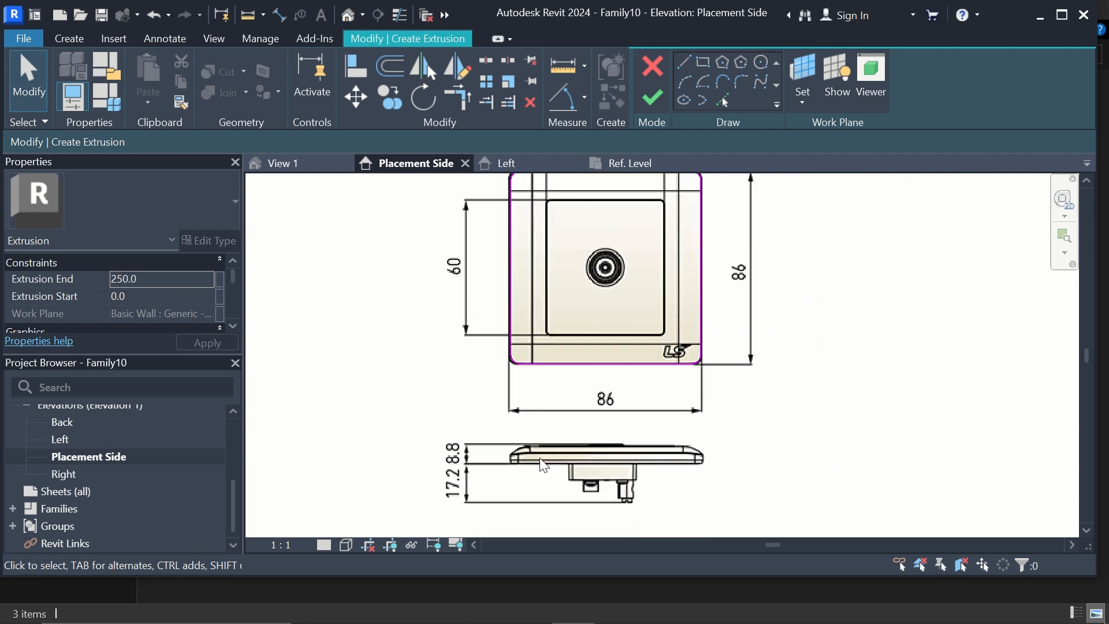
pyautogui.click(154, 278)
pyautogui.write('4.4')
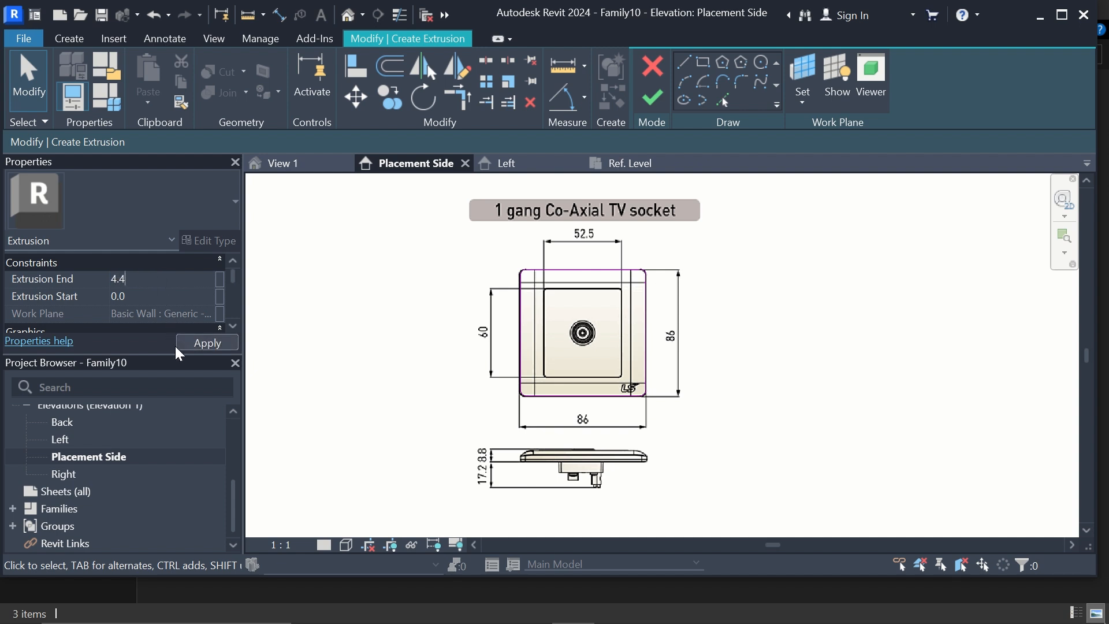
pyautogui.click(193, 344)
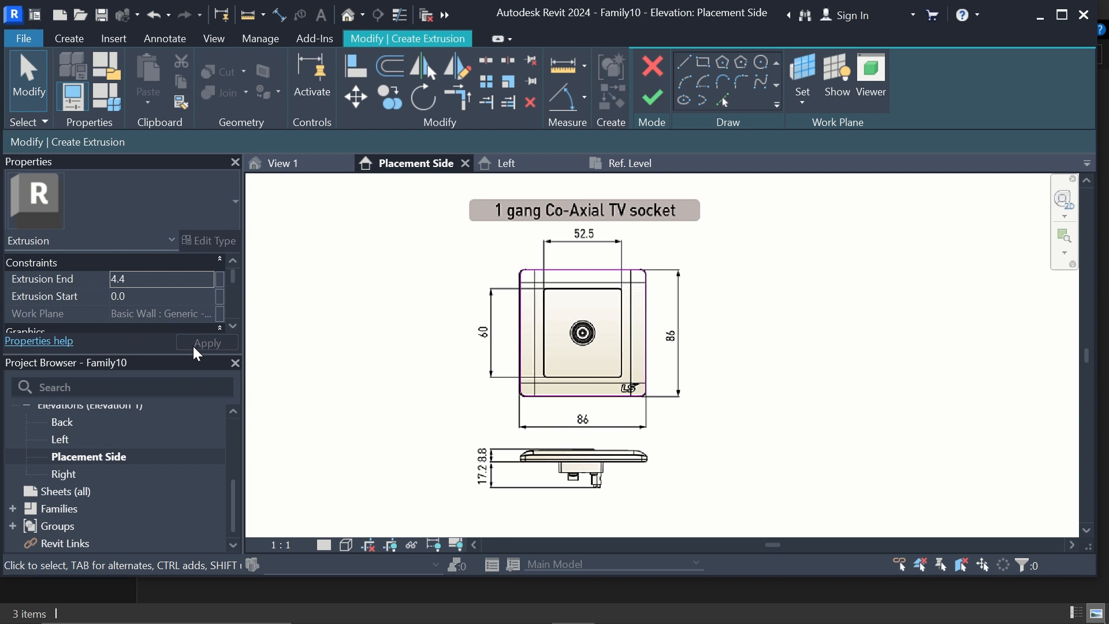
# Recheck the sketch against the reference drawing and finish the faceplate extrusion.
pyautogui.scroll(6, 548, 476)
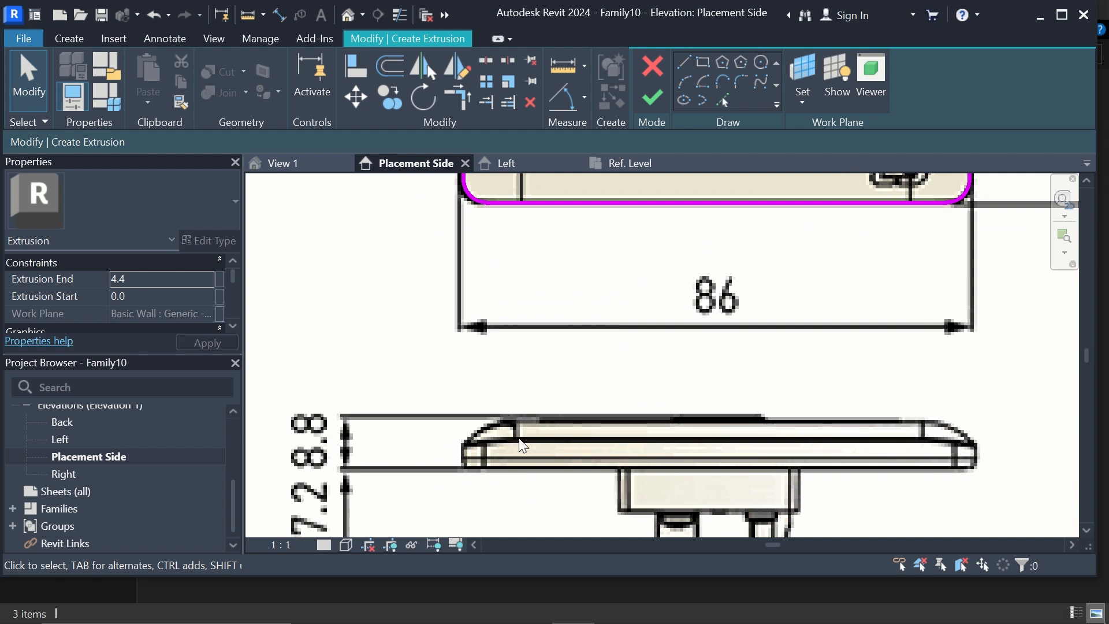
pyautogui.scroll(-5, 504, 442)
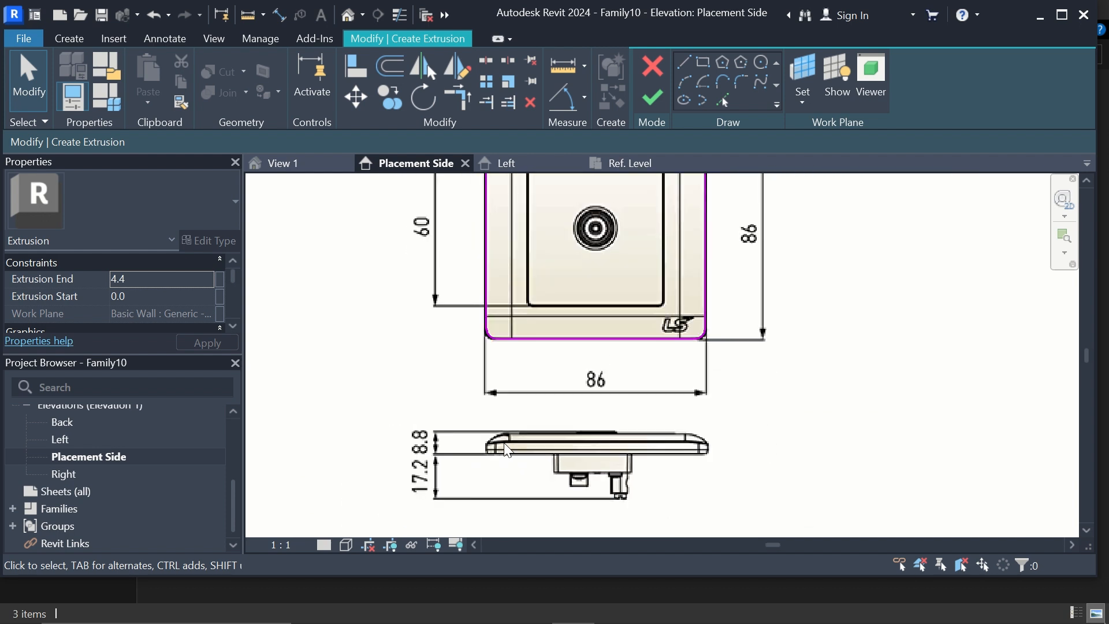
pyautogui.scroll(-1, 520, 364)
pyautogui.scroll(2, 519, 293)
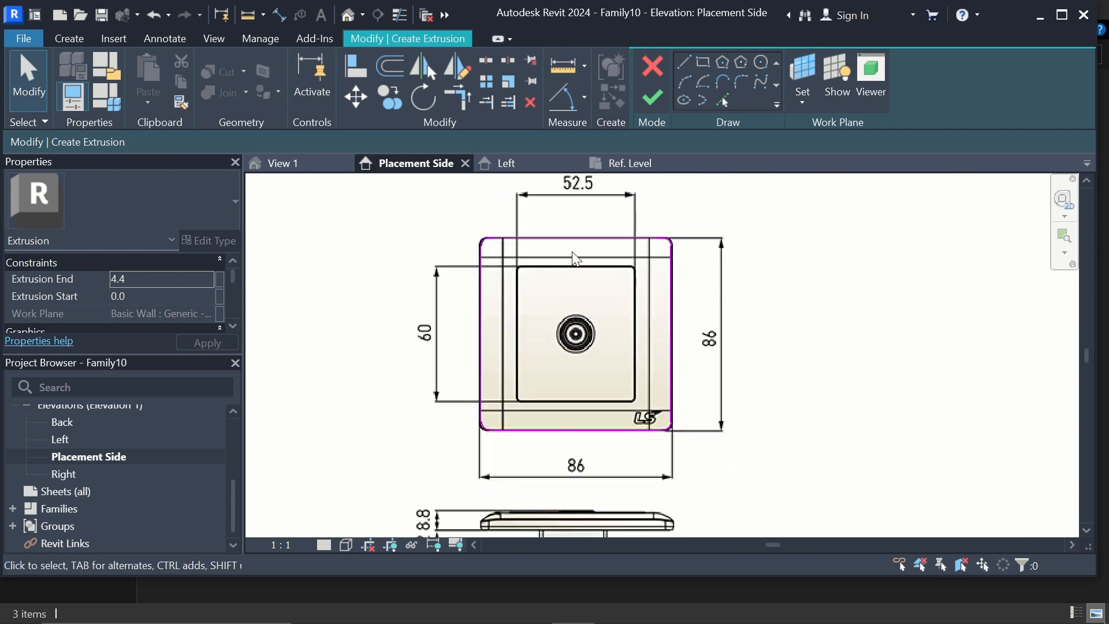
pyautogui.click(654, 96)
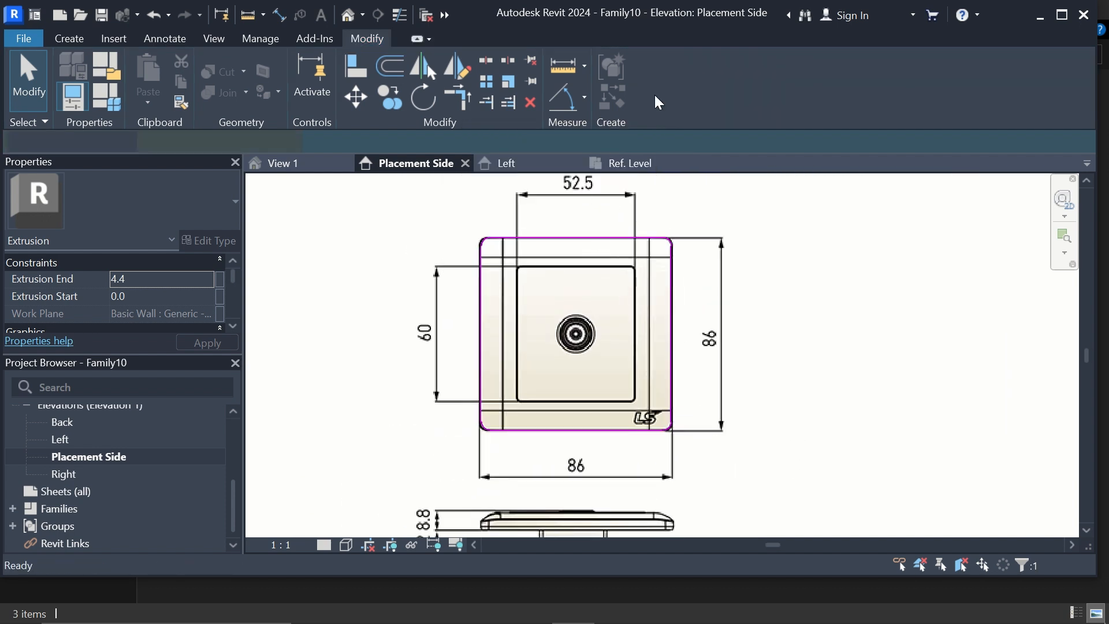
# Start a solid blend and pick the front face of the faceplate extrusion as its work plane.
pyautogui.scroll(-1, 579, 327)
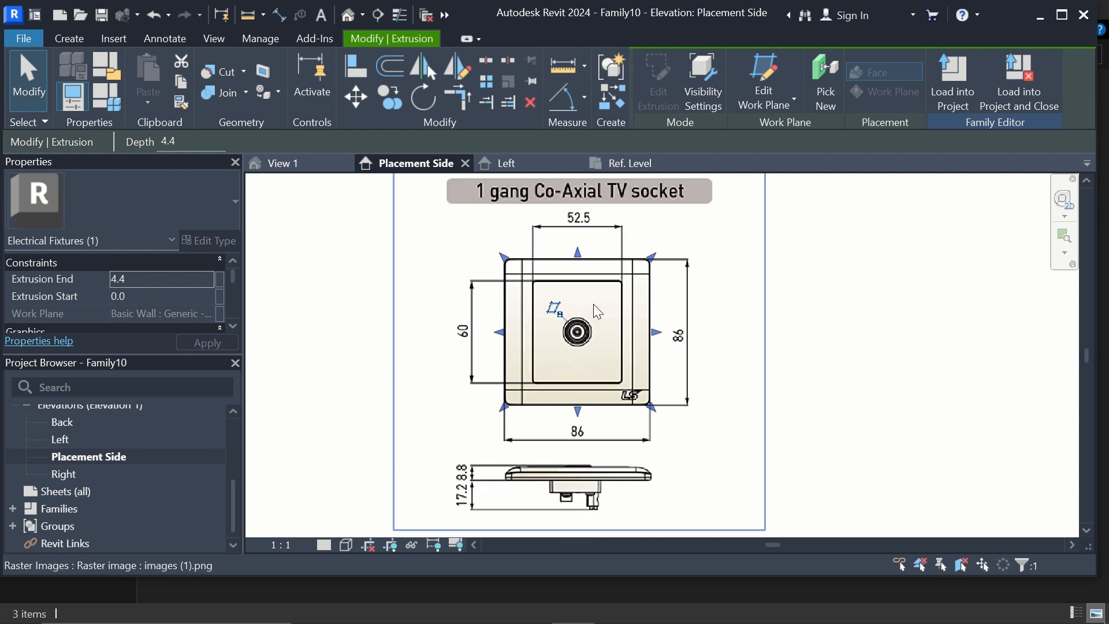
pyautogui.scroll(-1, 597, 312)
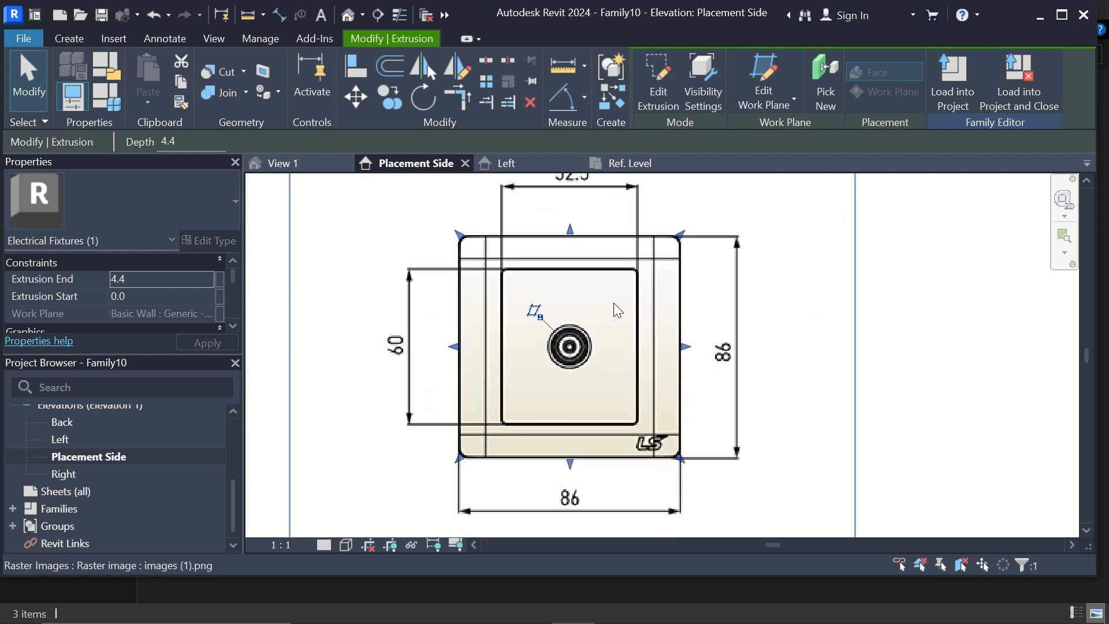
pyautogui.scroll(-3, 537, 329)
pyautogui.scroll(-2, 536, 328)
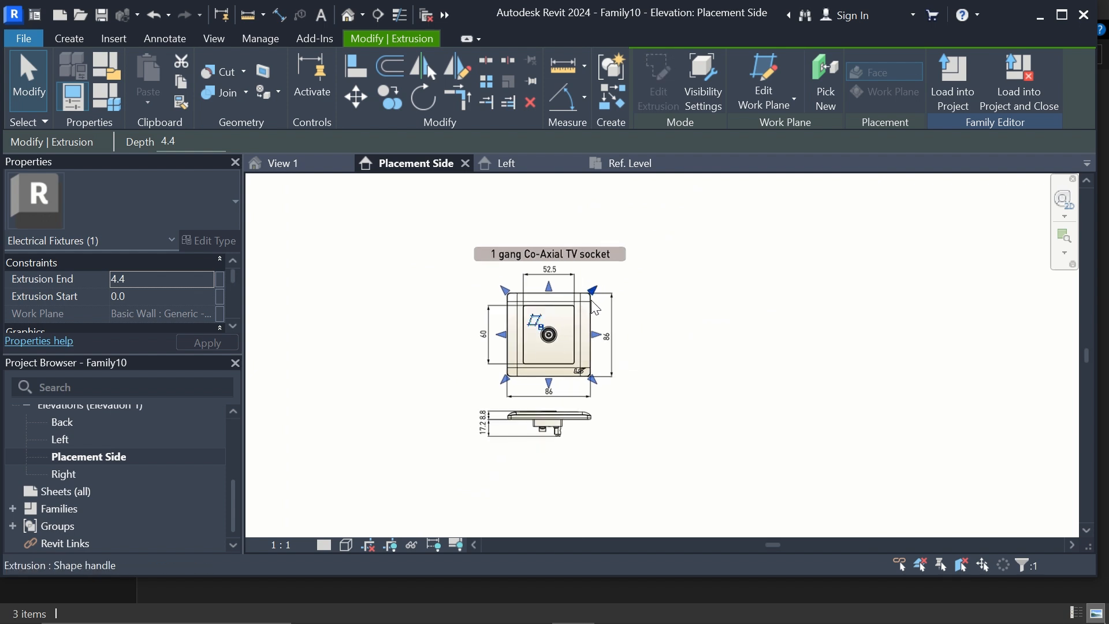
pyautogui.click(71, 39)
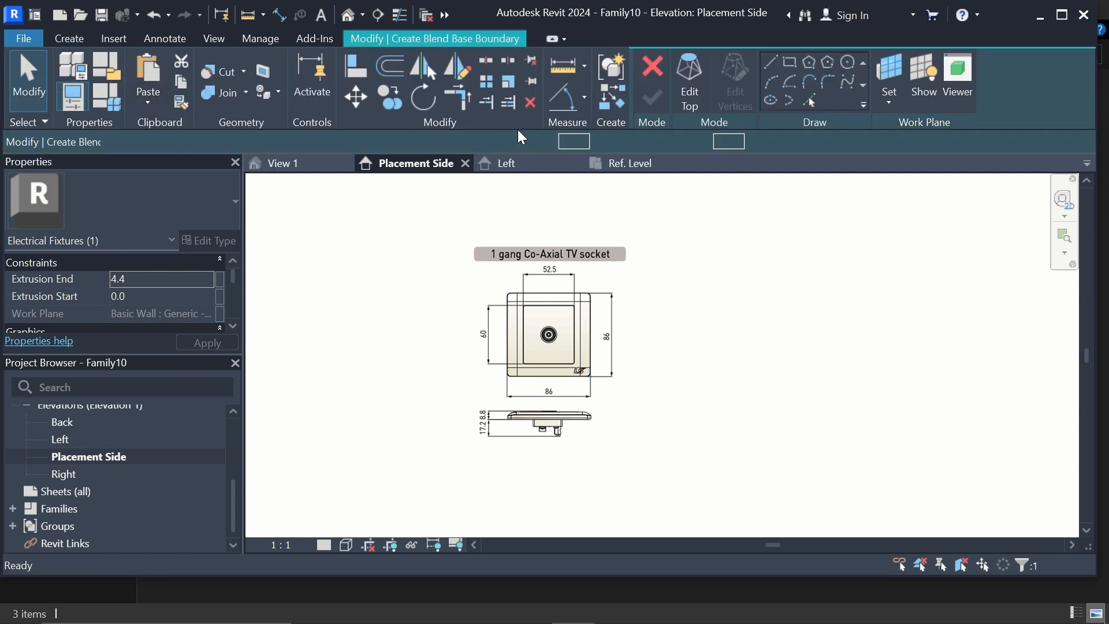
pyautogui.click(900, 75)
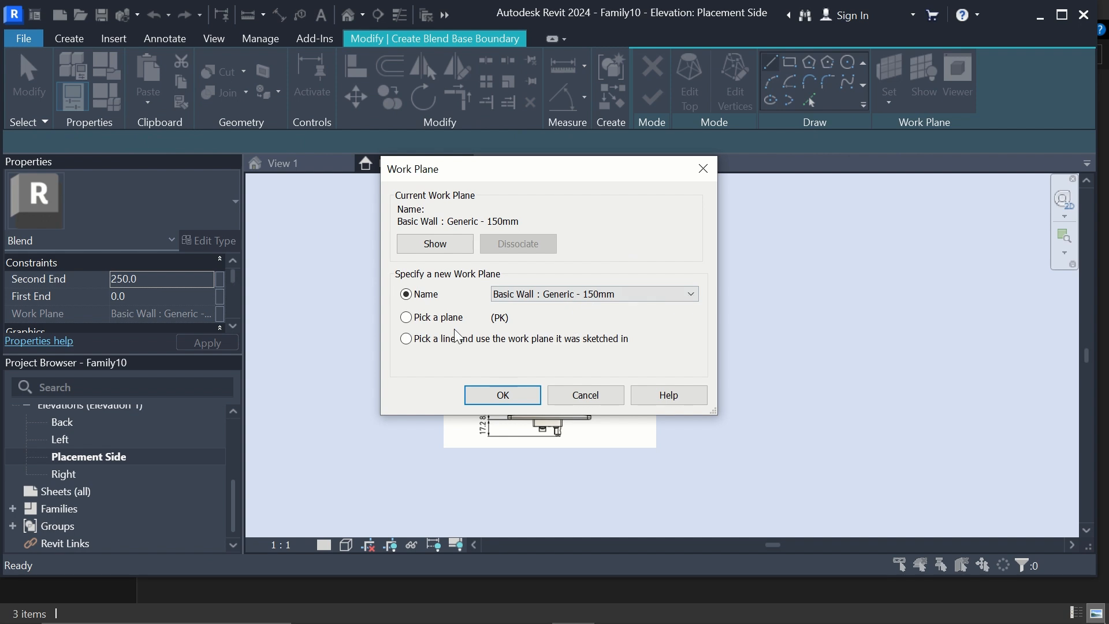
pyautogui.click(420, 318)
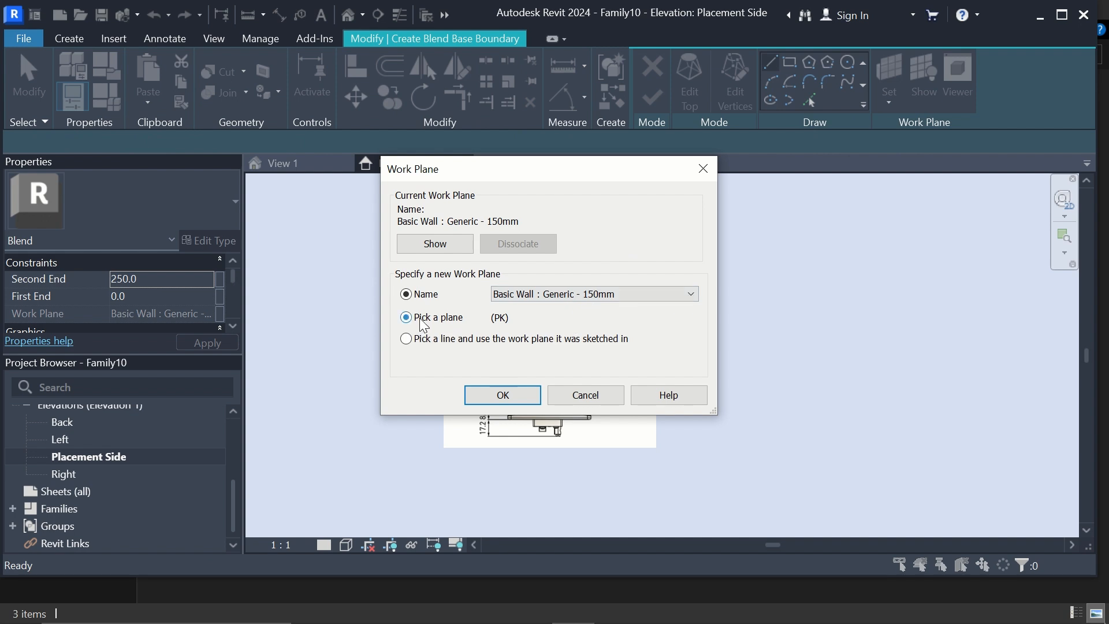
pyautogui.click(501, 393)
pyautogui.scroll(2, 600, 332)
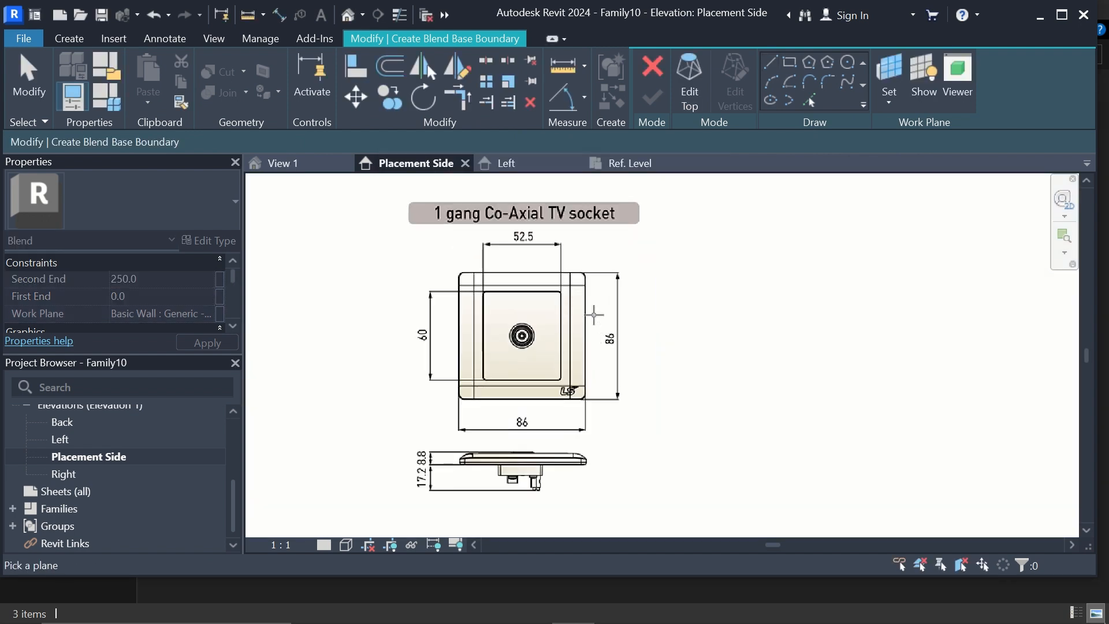
pyautogui.scroll(3, 585, 272)
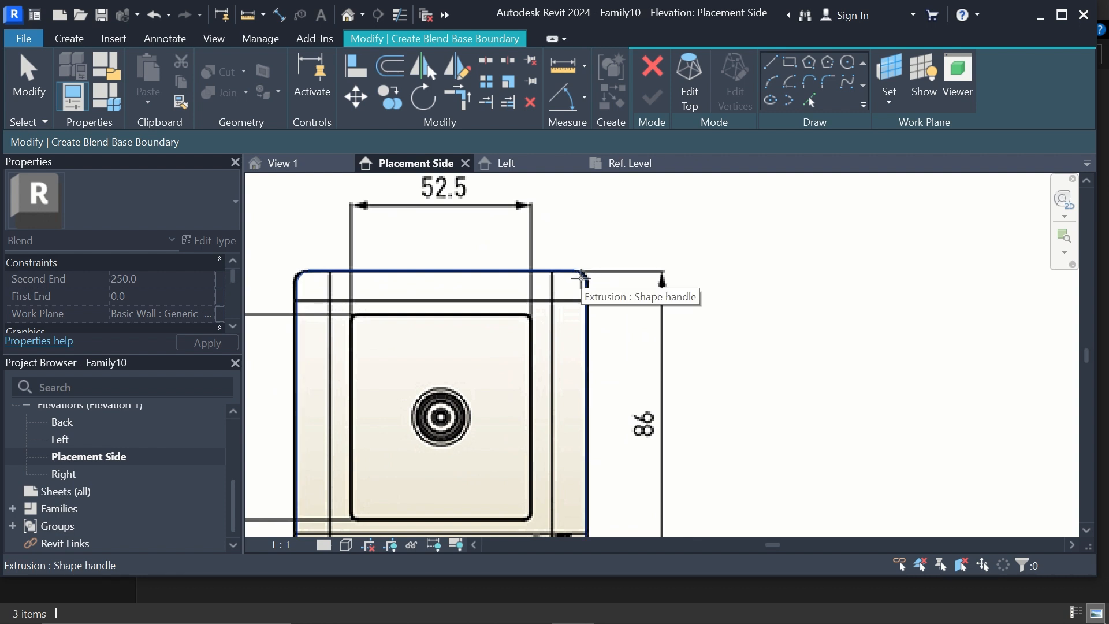
# Sketch the blend's base as a rectangle about 89 mm high, corner to corner around the faceplate's outer edge.
pyautogui.press('l')
pyautogui.press('i')
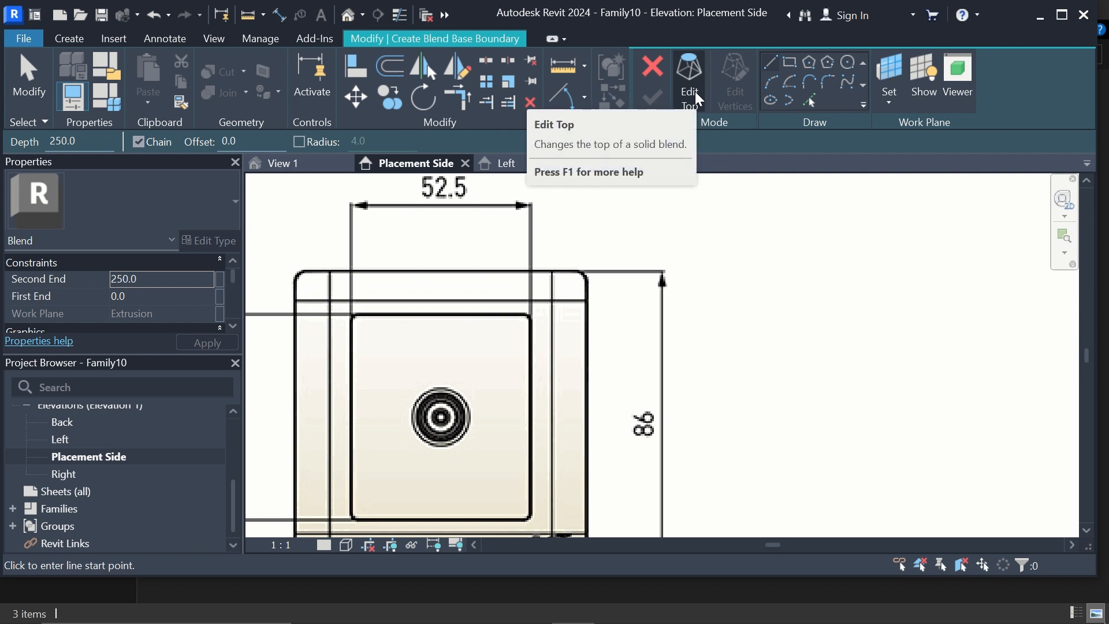
pyautogui.click(791, 62)
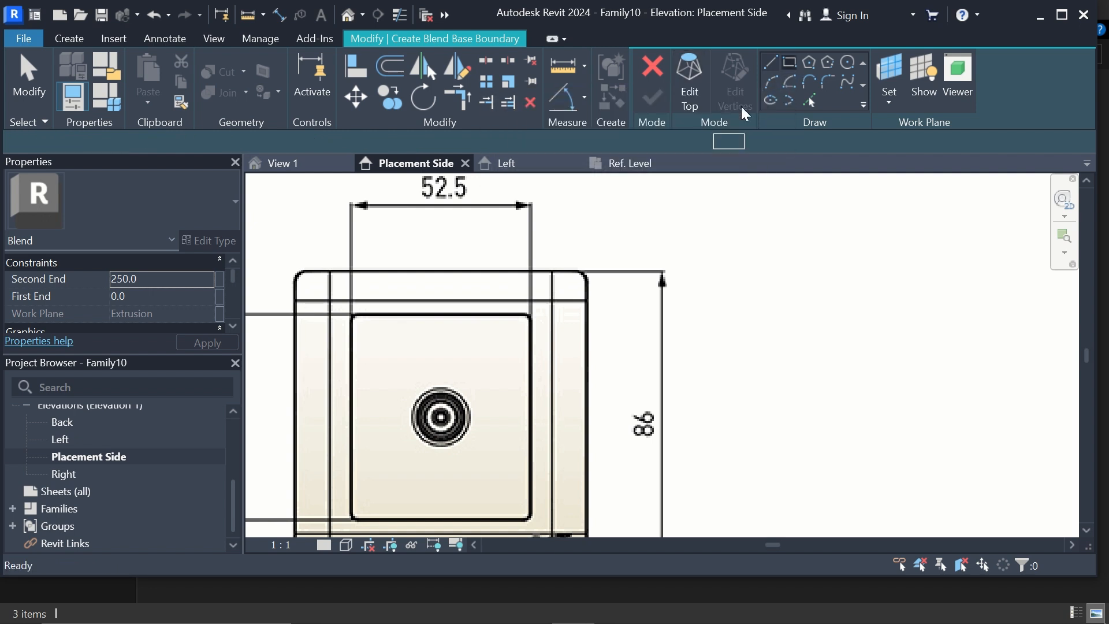
pyautogui.scroll(-1, 577, 262)
pyautogui.scroll(3, 388, 329)
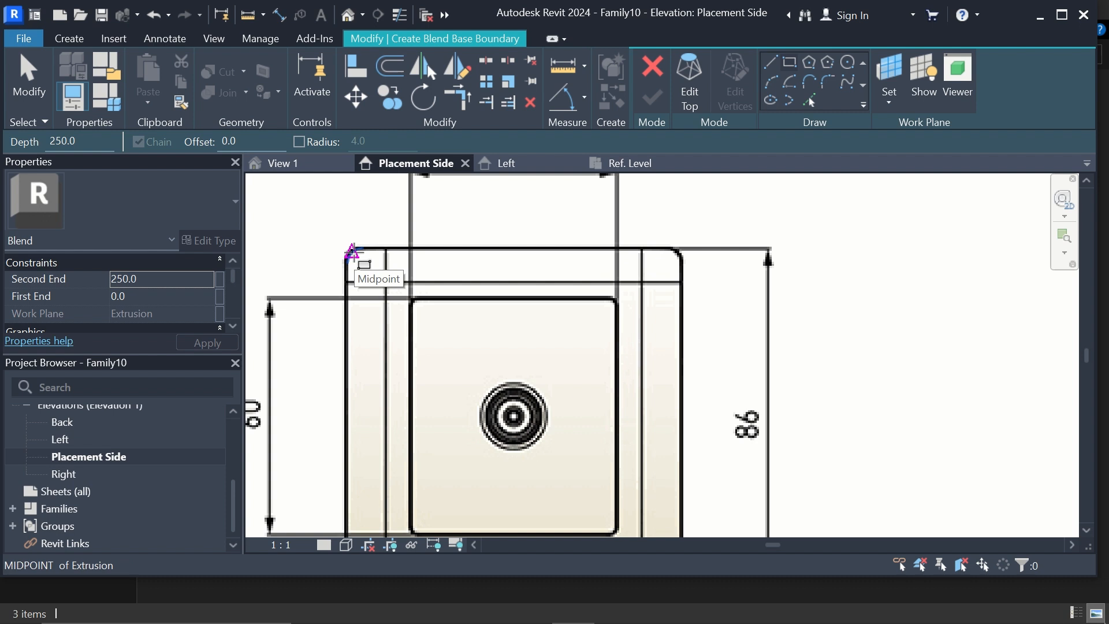
pyautogui.scroll(3, 353, 255)
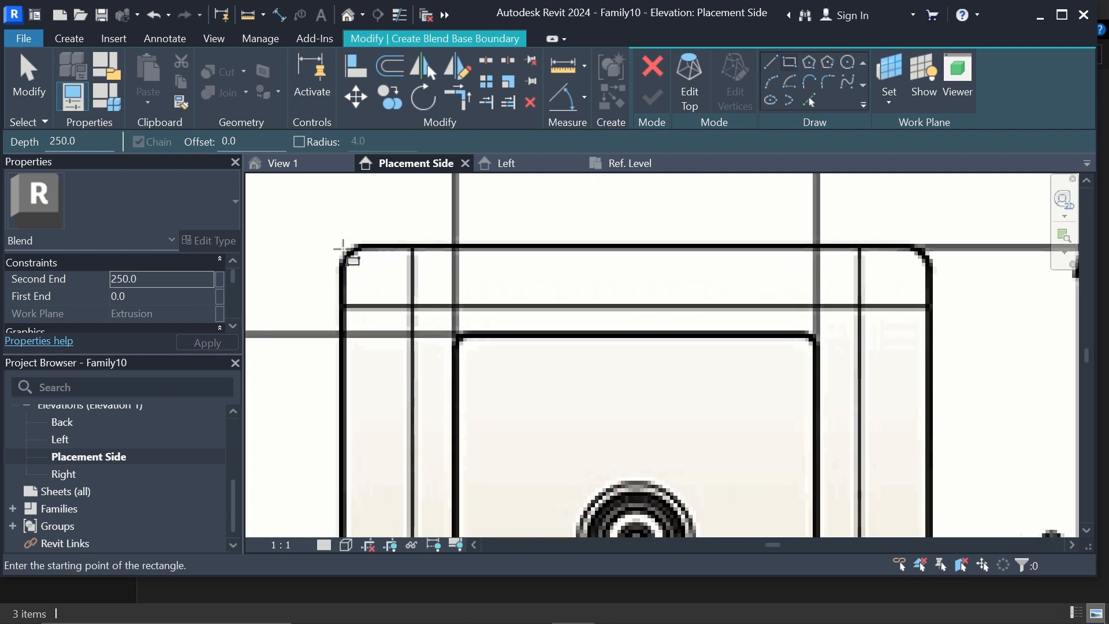
pyautogui.click(348, 251)
pyautogui.scroll(-5, 362, 260)
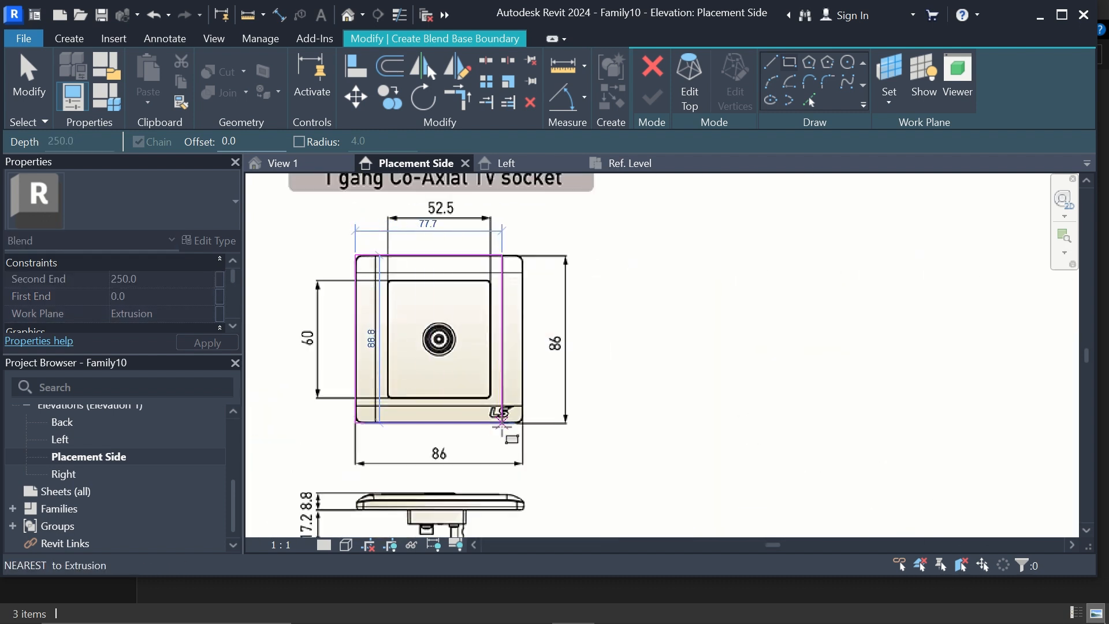
pyautogui.scroll(2, 509, 422)
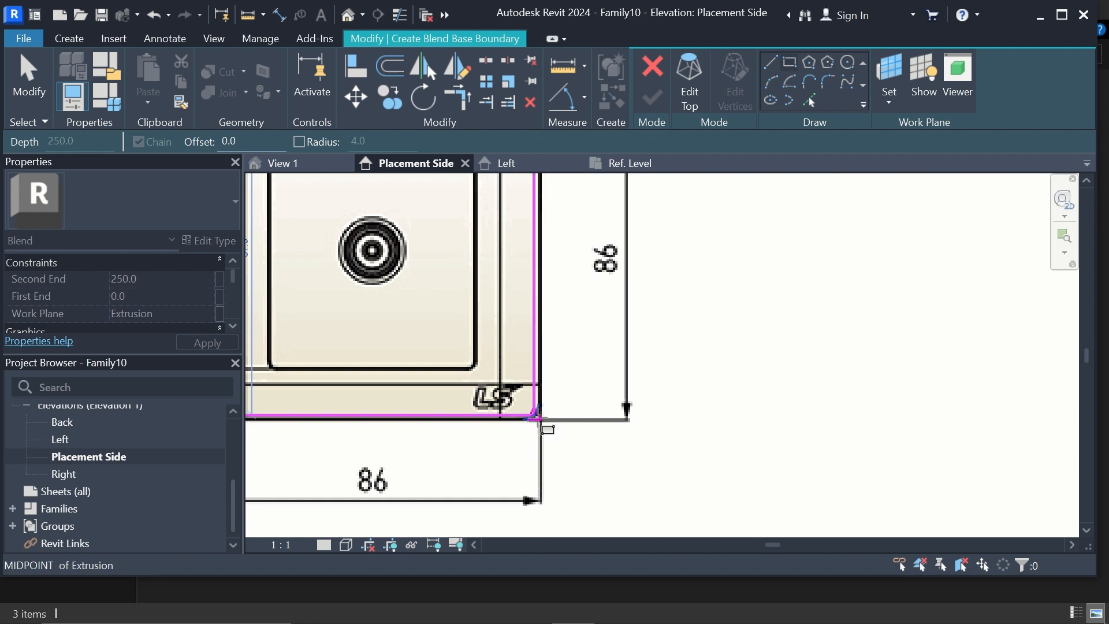
pyautogui.scroll(3, 537, 422)
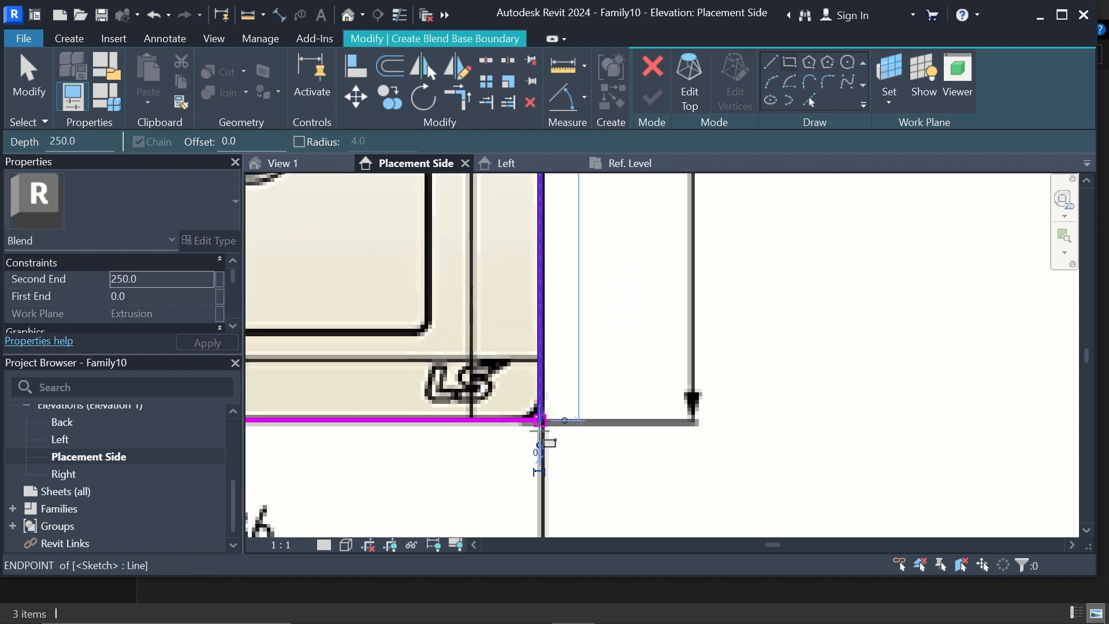
# Complete the blend's base rectangle at the faceplate's lower-right corner and fillet its two upper corners with a 4 mm radius.
pyautogui.click(541, 422)
pyautogui.scroll(-4, 555, 439)
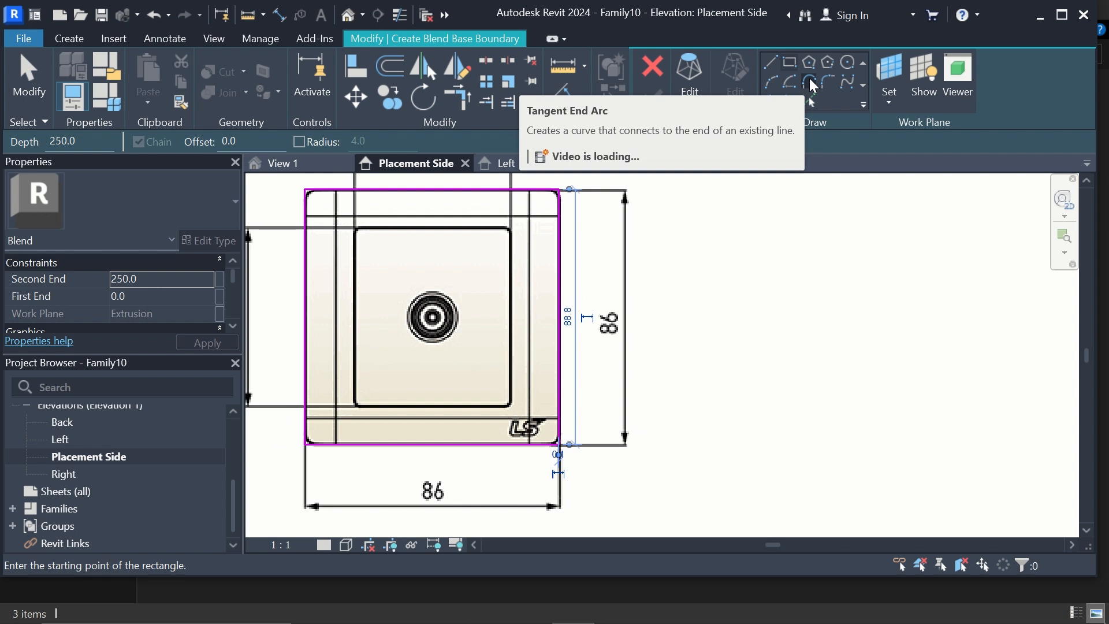
pyautogui.click(828, 81)
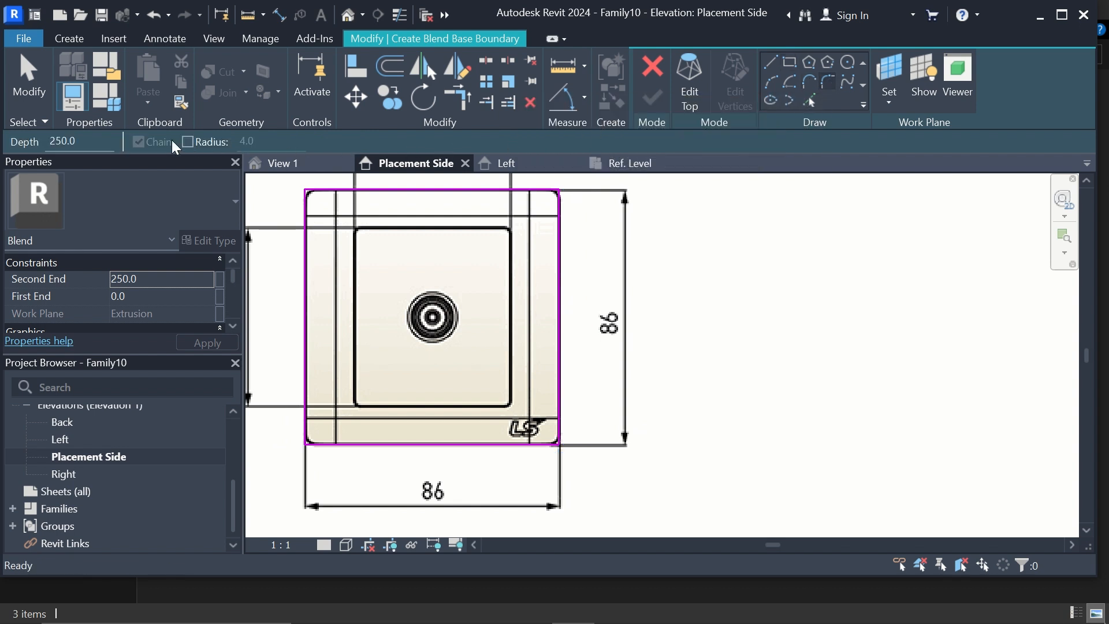
pyautogui.click(188, 141)
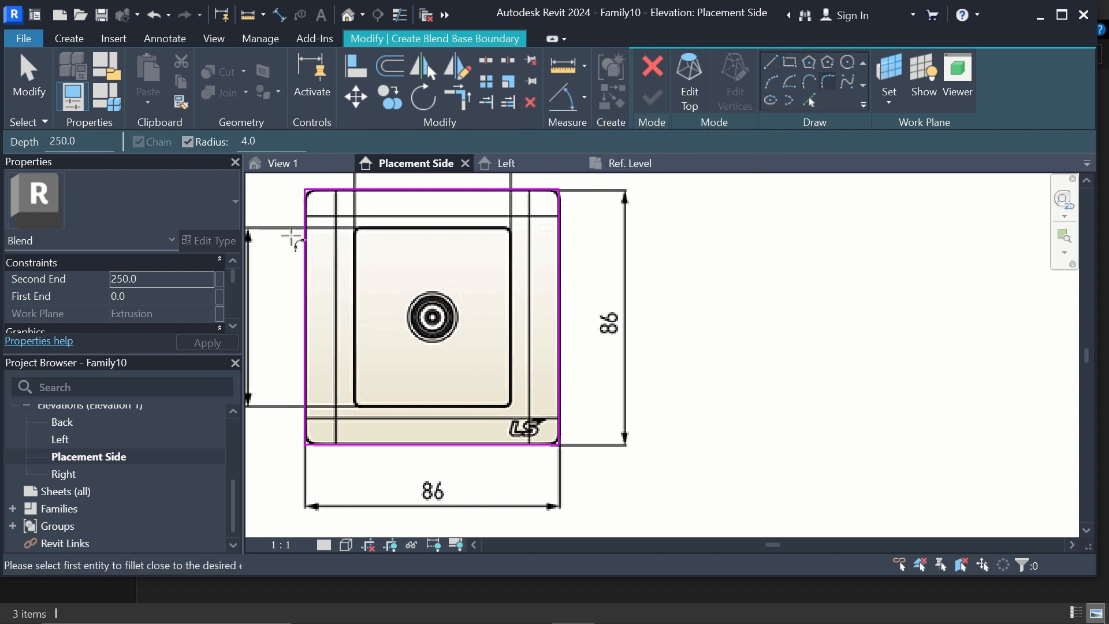
pyautogui.scroll(2, 312, 181)
pyautogui.scroll(1, 312, 180)
pyautogui.click(315, 203)
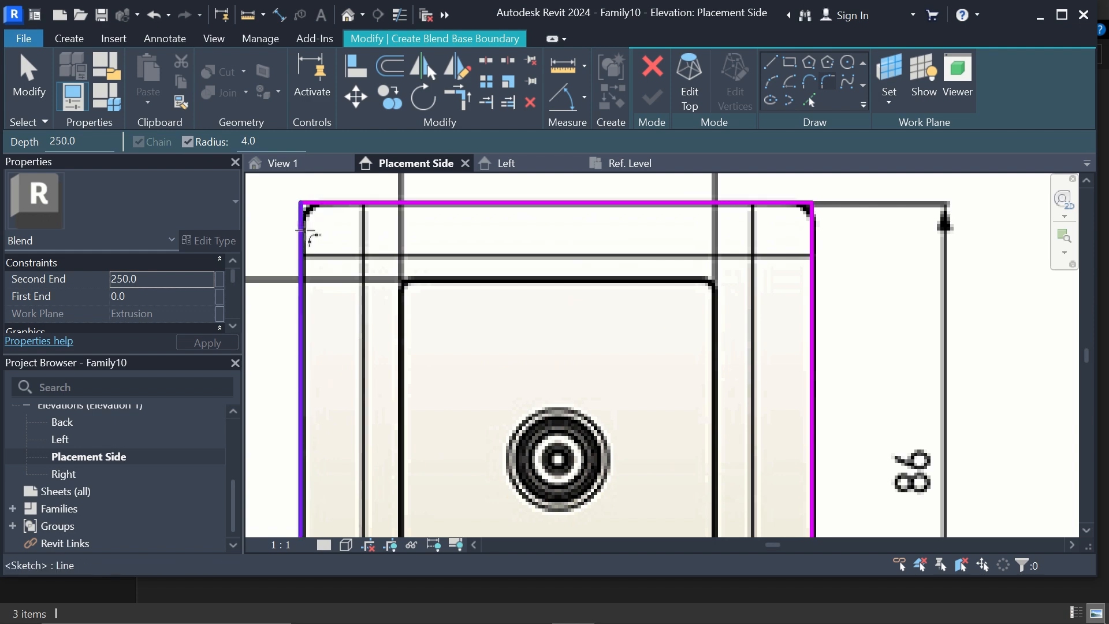
pyautogui.click(301, 236)
pyautogui.scroll(-1, 418, 197)
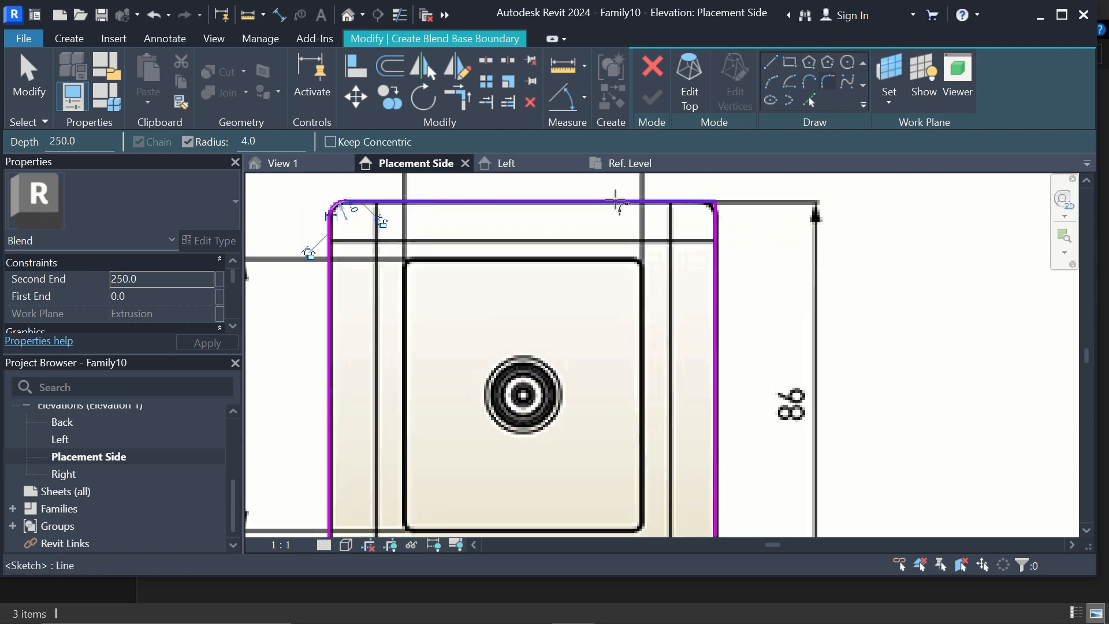
pyautogui.click(700, 202)
pyautogui.click(714, 219)
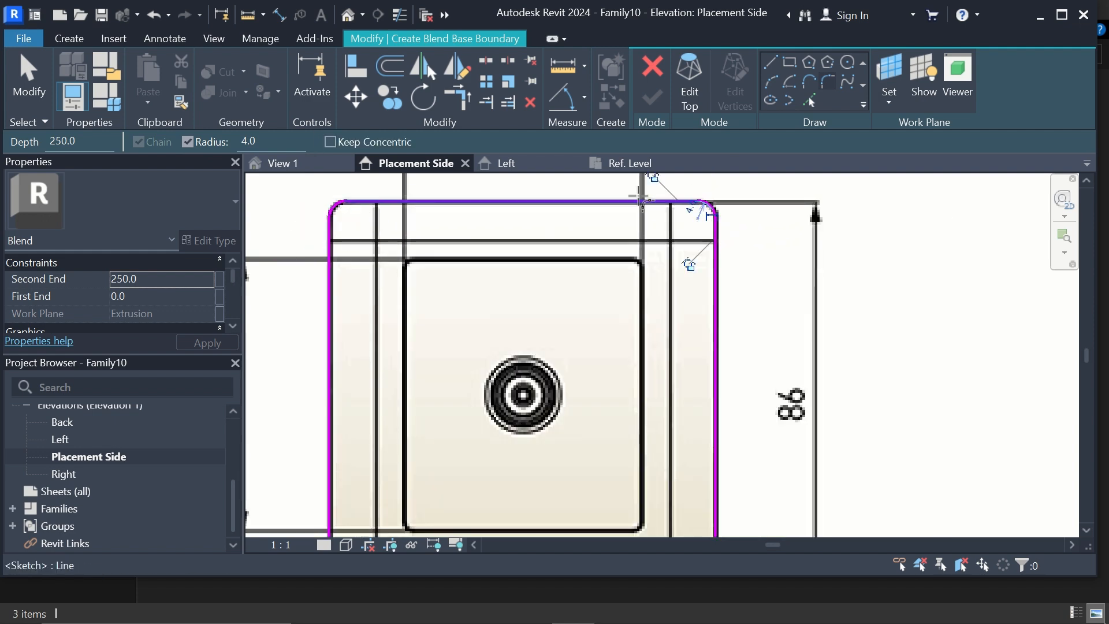
# Fillet the two lower corners of the blend's base rectangle with a 4 mm radius.
pyautogui.scroll(-1, 637, 199)
pyautogui.scroll(4, 664, 392)
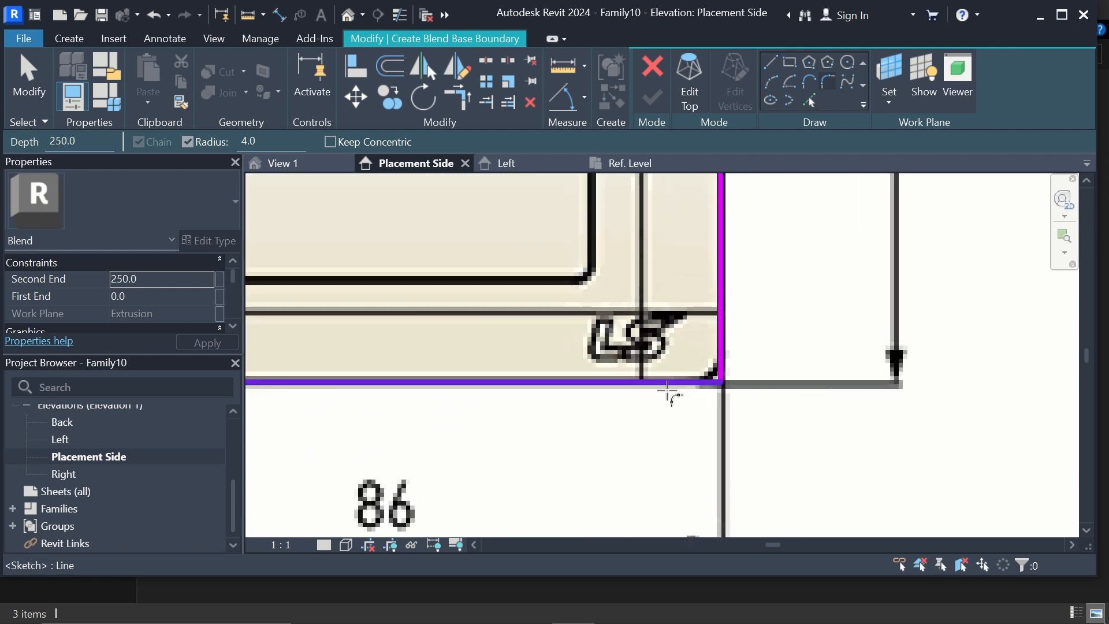
pyautogui.click(693, 382)
pyautogui.click(728, 354)
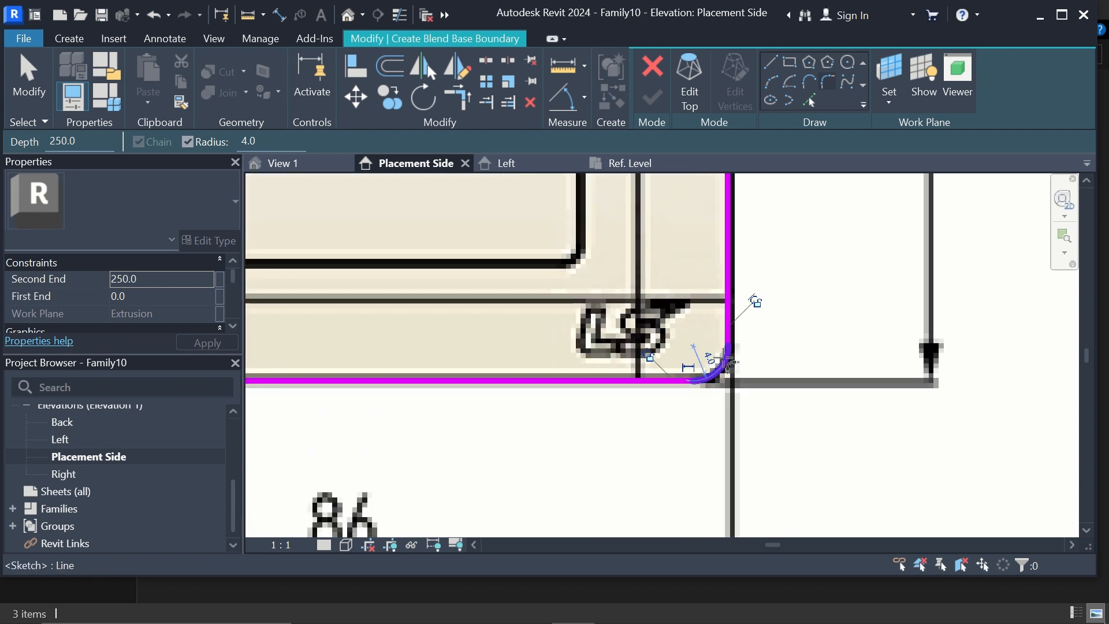
pyautogui.scroll(-3, 642, 398)
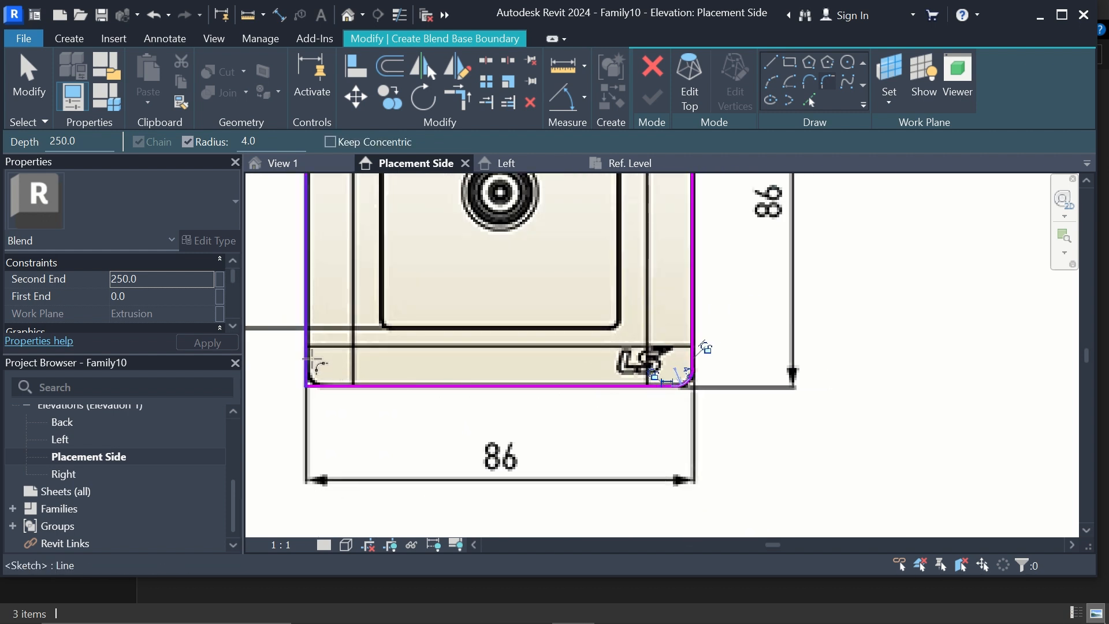
pyautogui.click(328, 386)
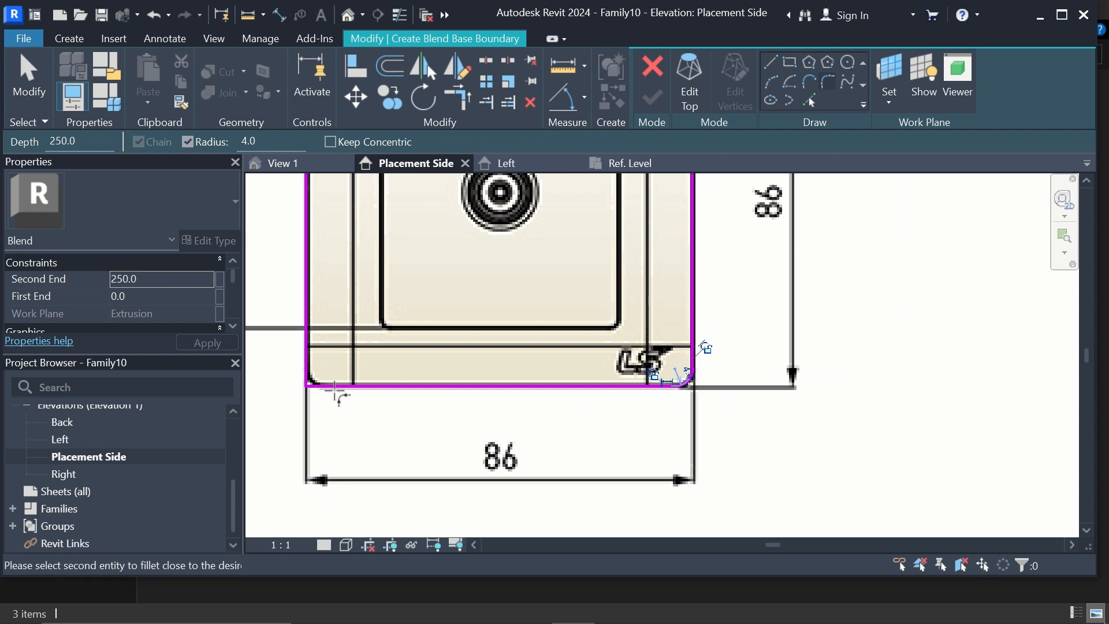
pyautogui.click(317, 367)
pyautogui.scroll(-4, 455, 416)
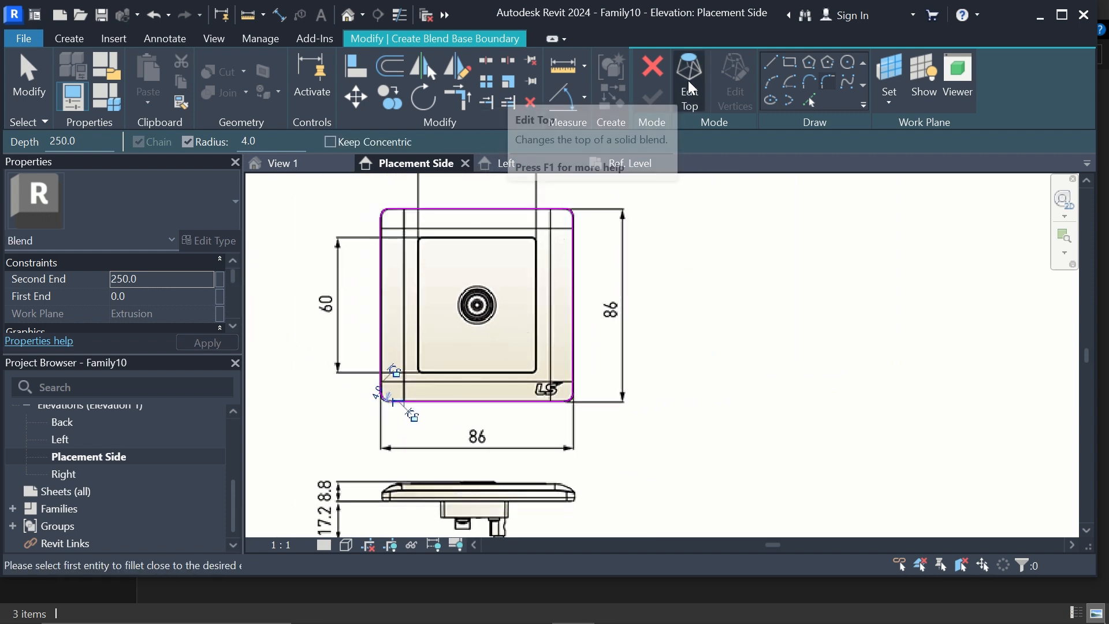
# Switch to the blend's top boundary and sketch a rectangle about 55 by 63 mm around the socket's central panel.
pyautogui.click(689, 81)
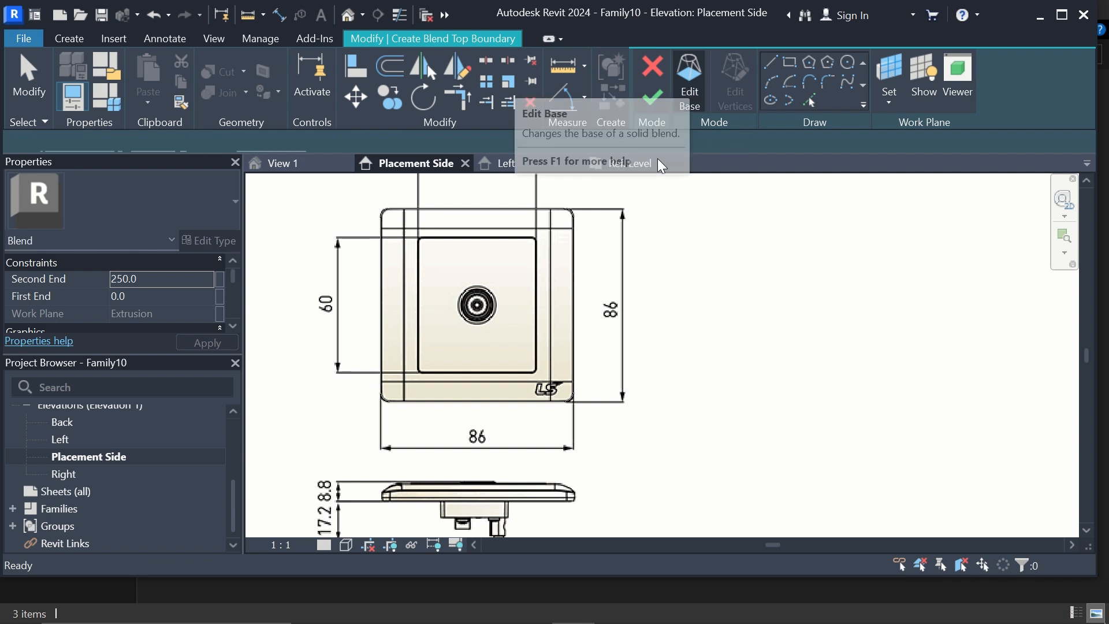
pyautogui.scroll(2, 423, 250)
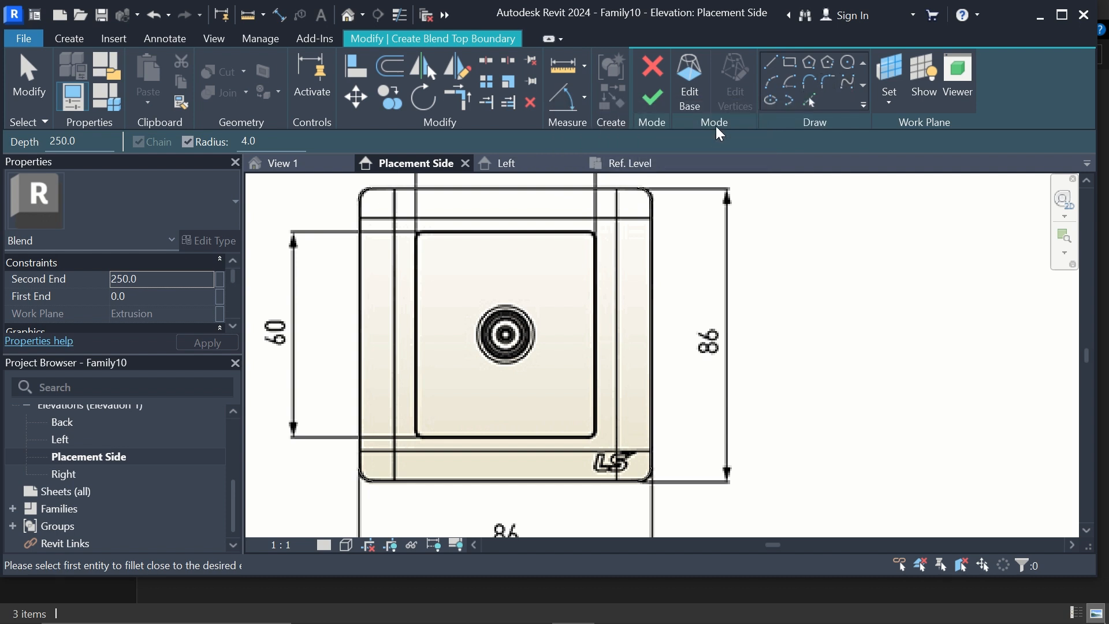
pyautogui.click(789, 62)
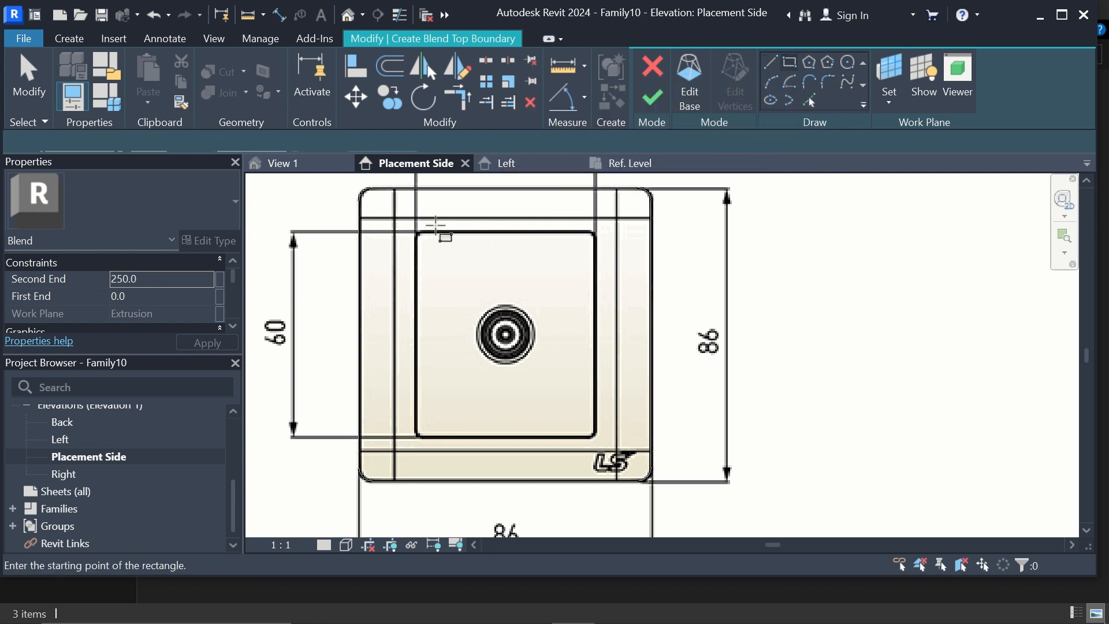
pyautogui.scroll(2, 416, 231)
pyautogui.scroll(2, 416, 231)
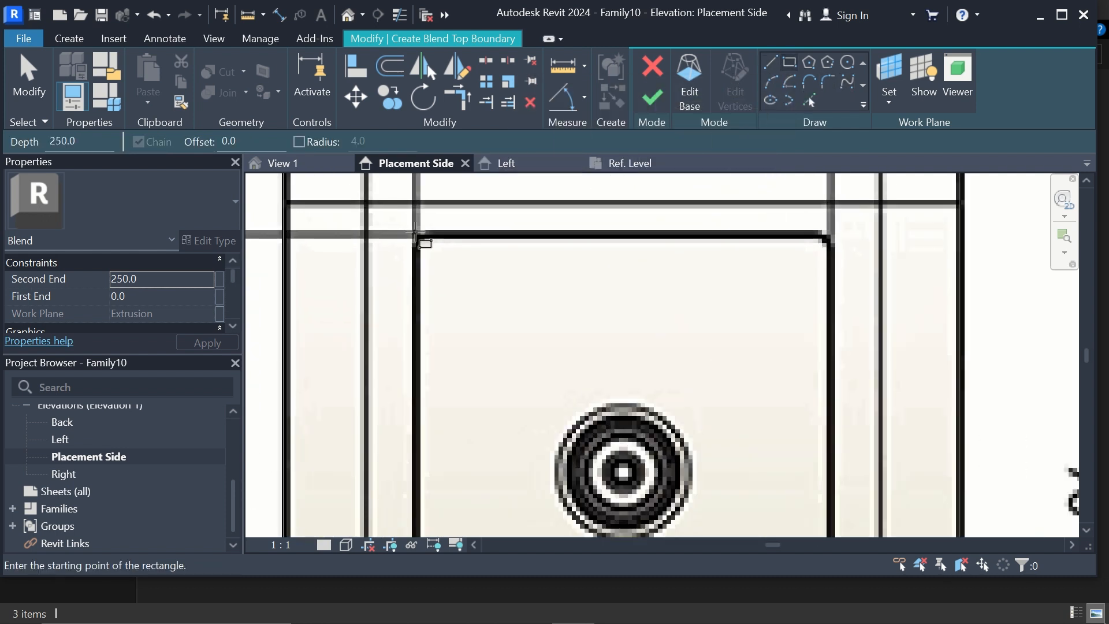
pyautogui.click(416, 234)
pyautogui.scroll(-5, 417, 236)
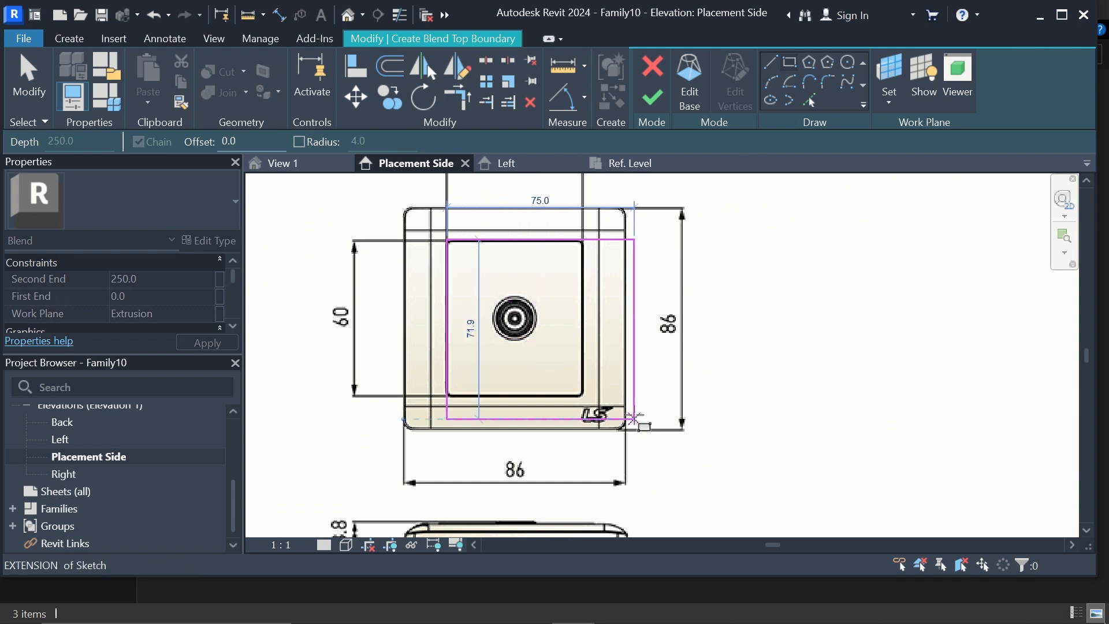
pyautogui.scroll(5, 634, 418)
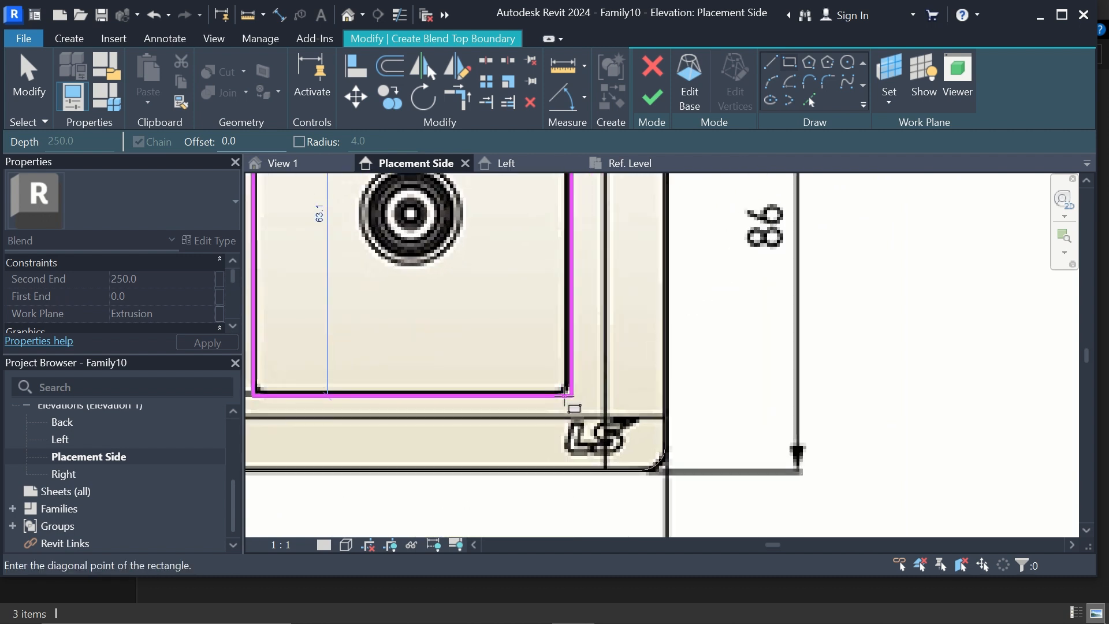
pyautogui.click(565, 395)
pyautogui.scroll(-4, 673, 396)
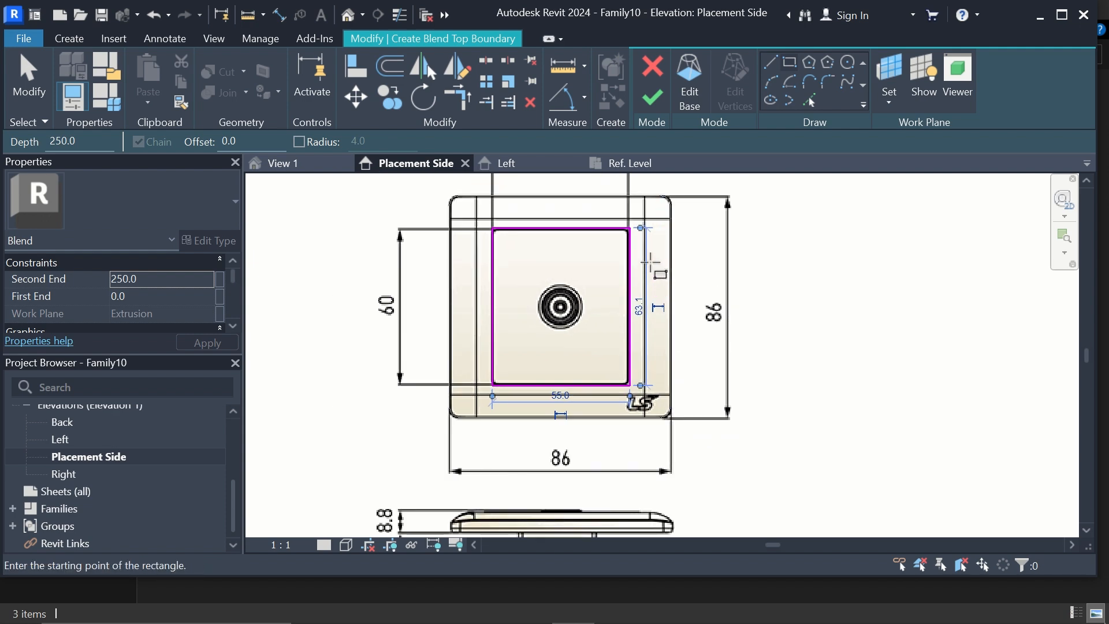
pyautogui.scroll(2, 651, 263)
pyautogui.press('Escape')
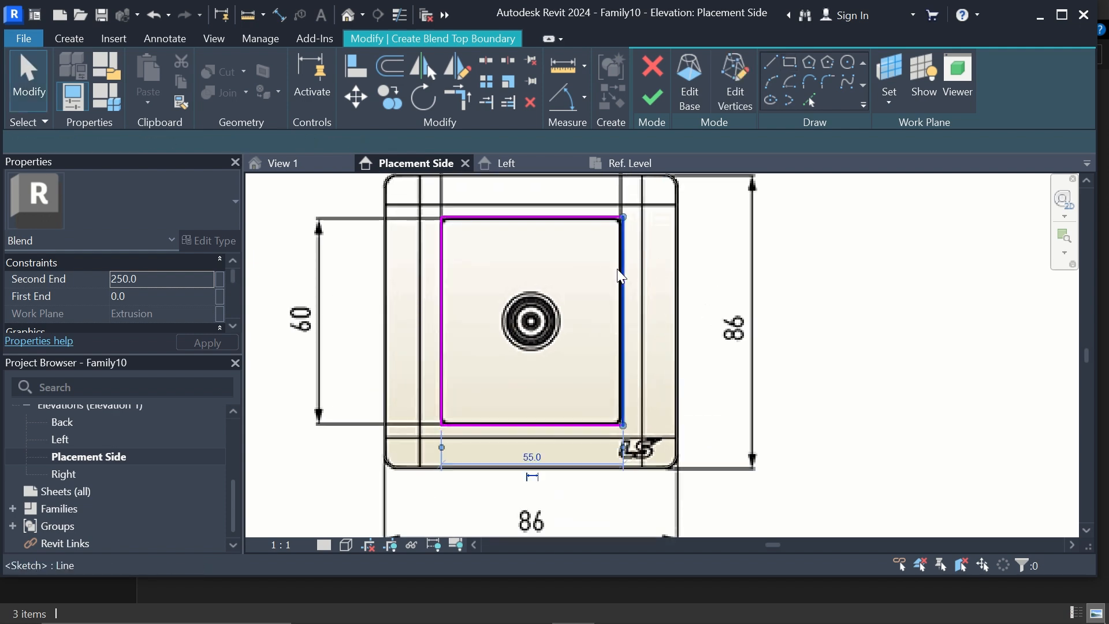
# Move the top rectangle's right, lower and upper edges inward onto the panel outline, making it about 54 by 62 mm.
pyautogui.click(621, 277)
pyautogui.moveTo(621, 277); pyautogui.dragTo(617, 269)
pyautogui.scroll(2, 617, 268)
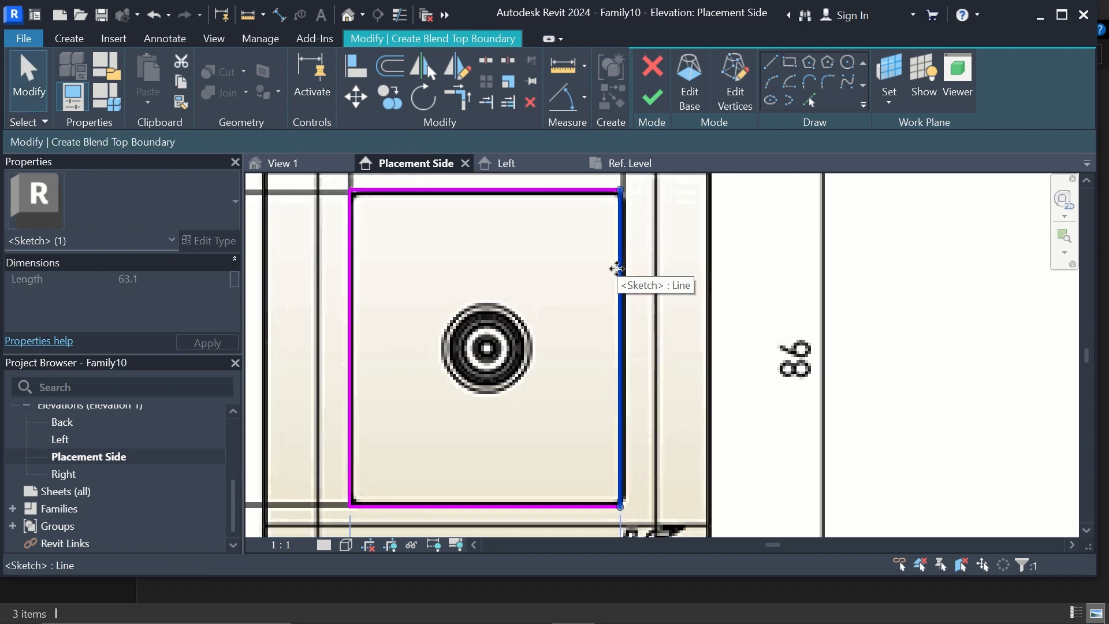
pyautogui.scroll(-1, 519, 408)
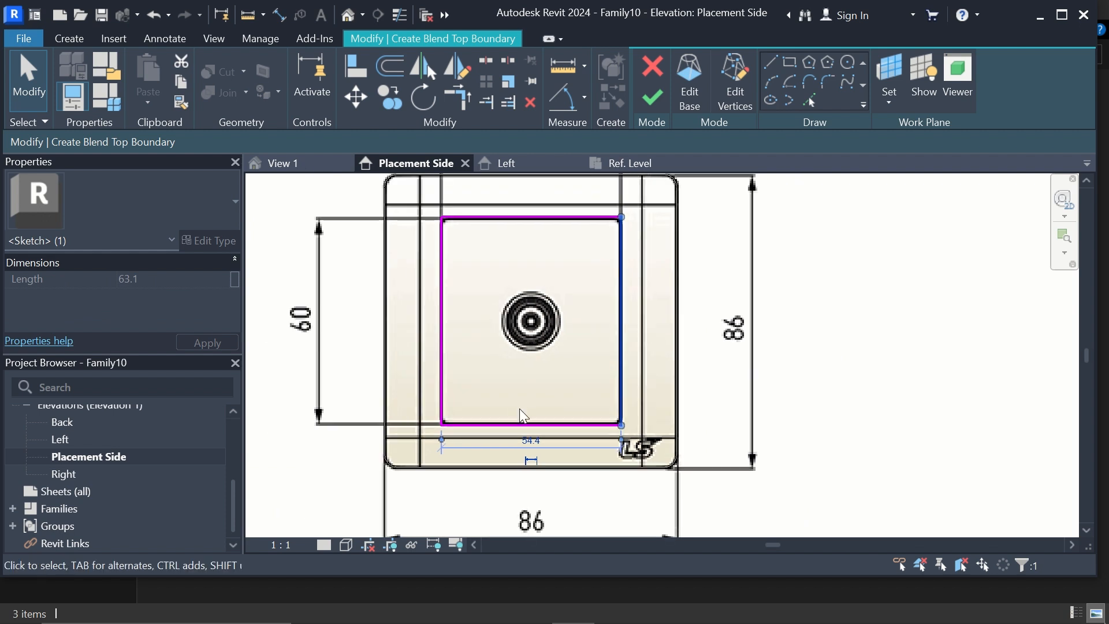
pyautogui.scroll(2, 500, 435)
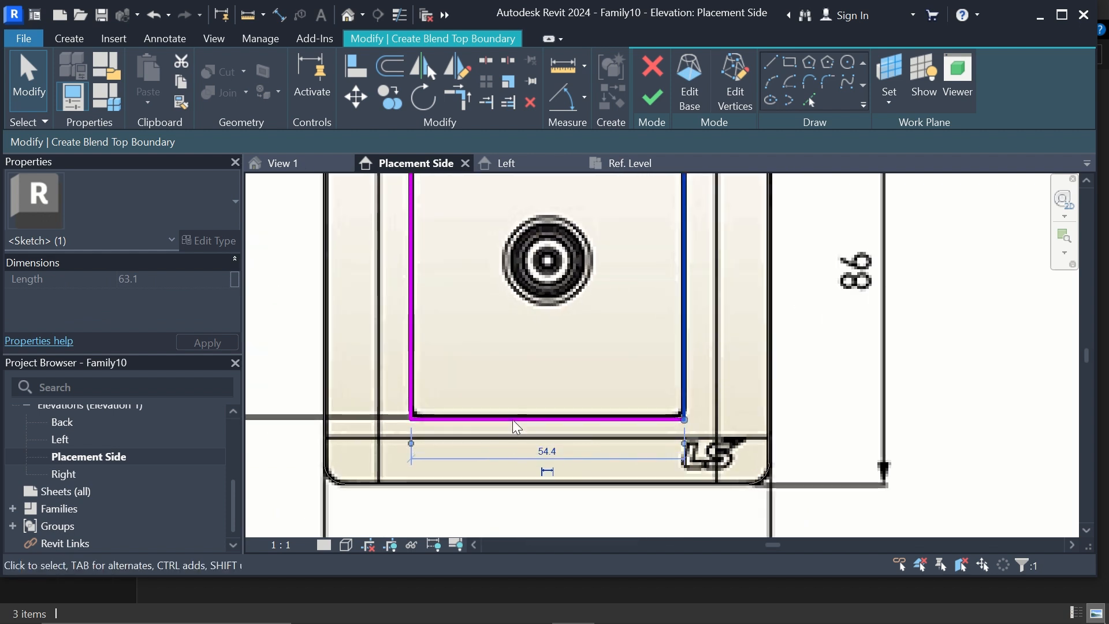
pyautogui.click(519, 420)
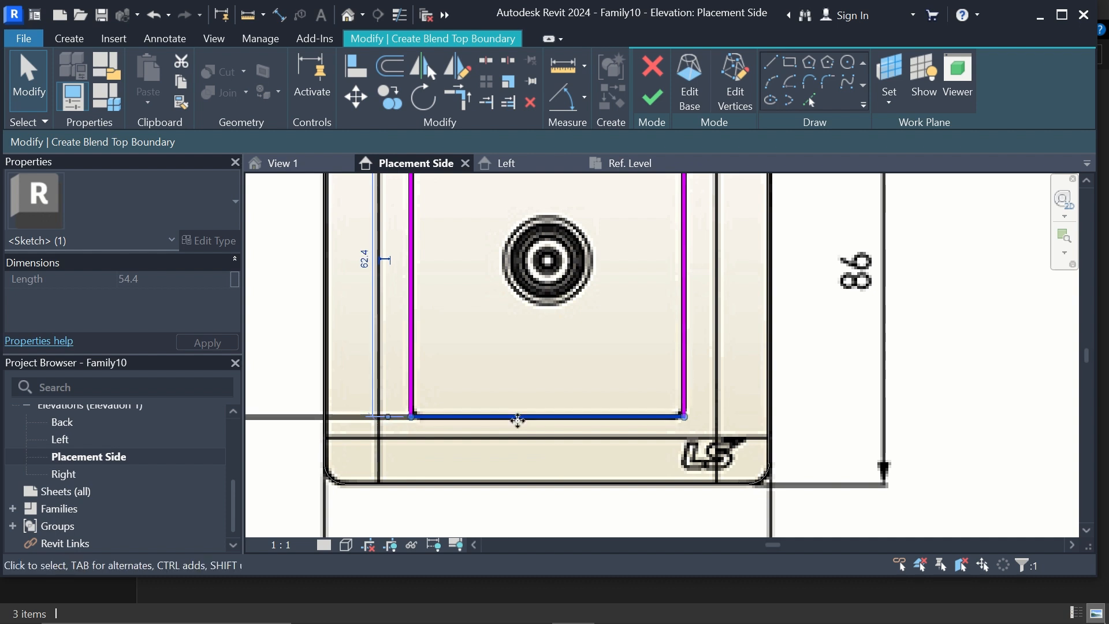
pyautogui.scroll(-1, 516, 421)
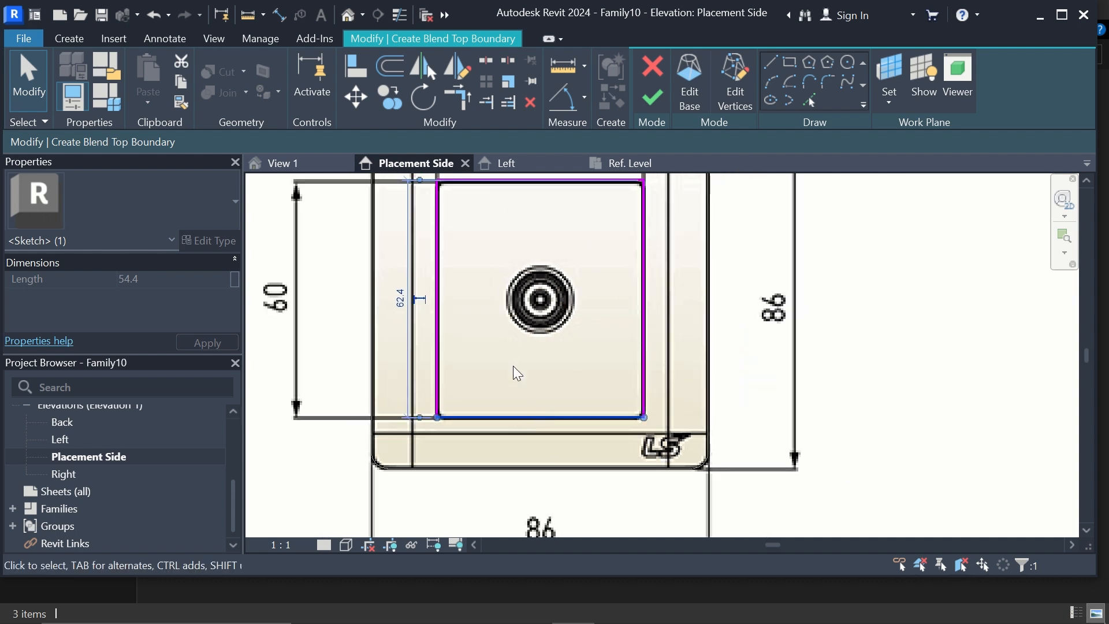
pyautogui.scroll(-1, 516, 372)
pyautogui.scroll(1, 526, 228)
pyautogui.click(524, 231)
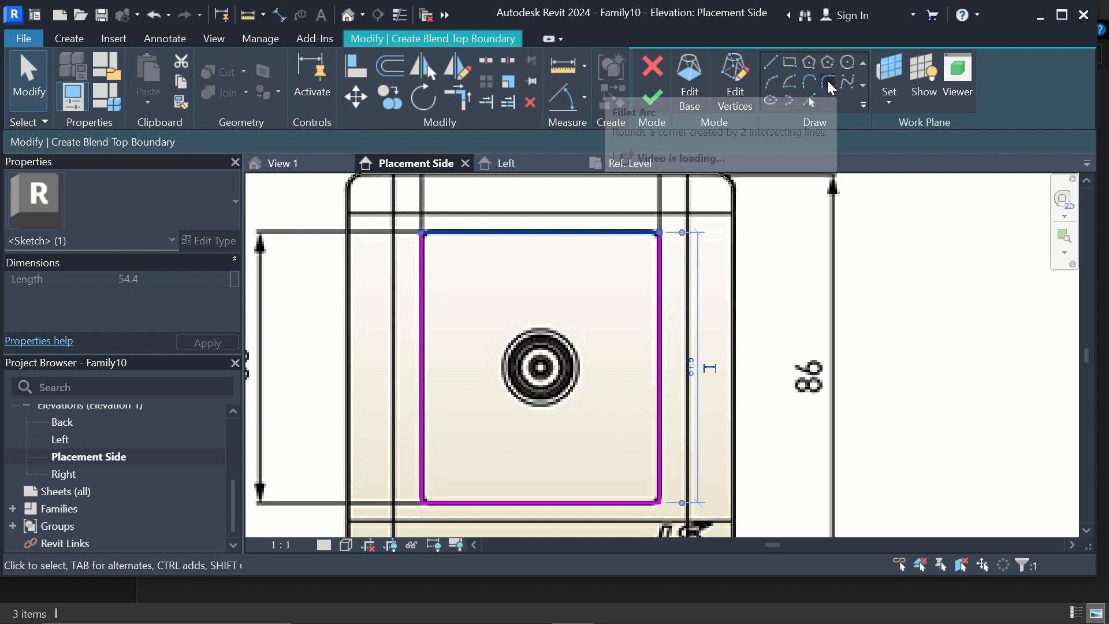
# Fillet all four corners of the blend's top rectangle with a 4 mm radius.
pyautogui.click(827, 81)
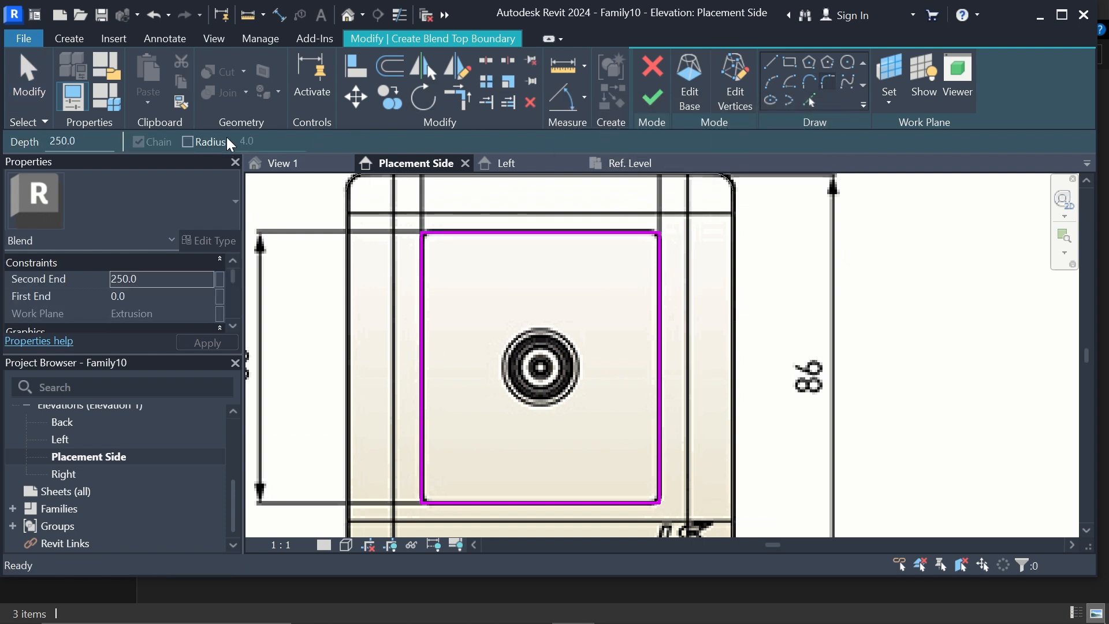
pyautogui.click(187, 141)
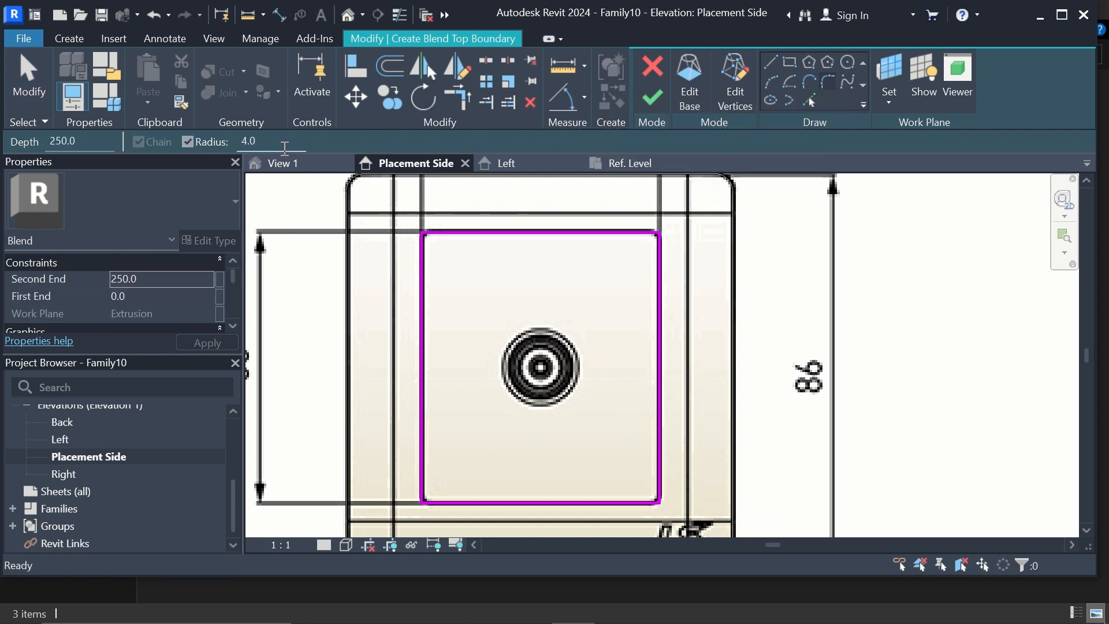
pyautogui.click(651, 237)
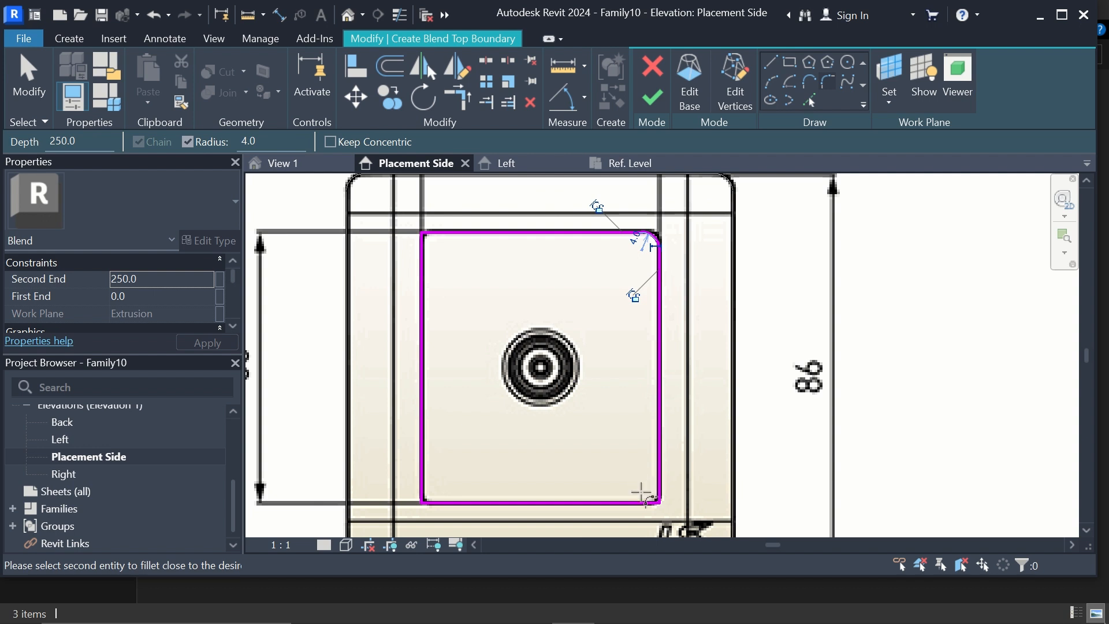
pyautogui.click(641, 501)
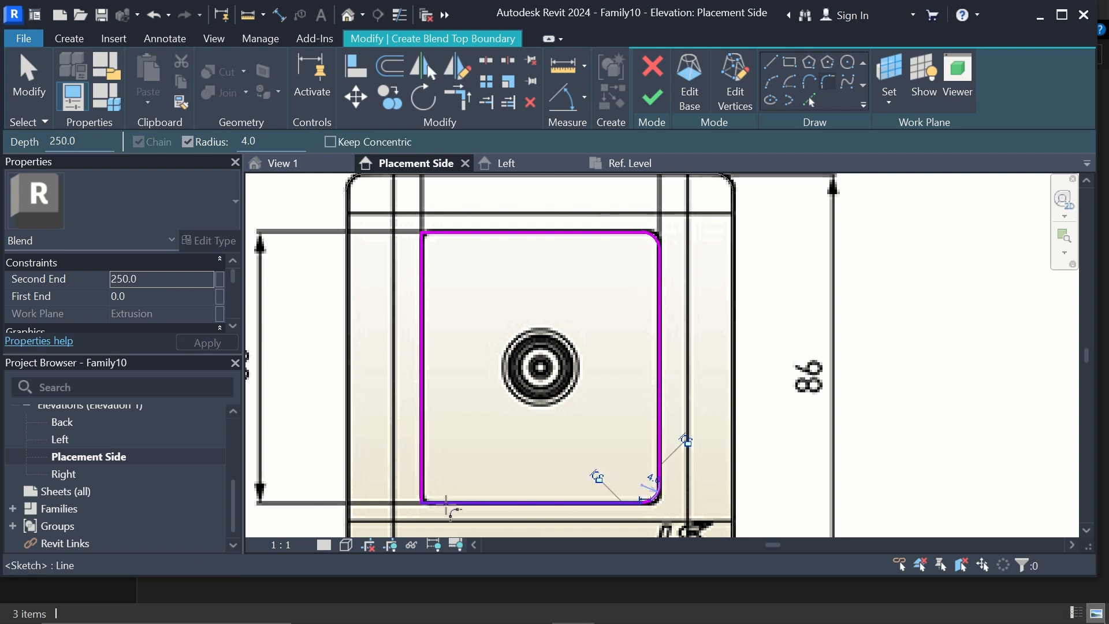
pyautogui.click(422, 477)
pyautogui.click(445, 237)
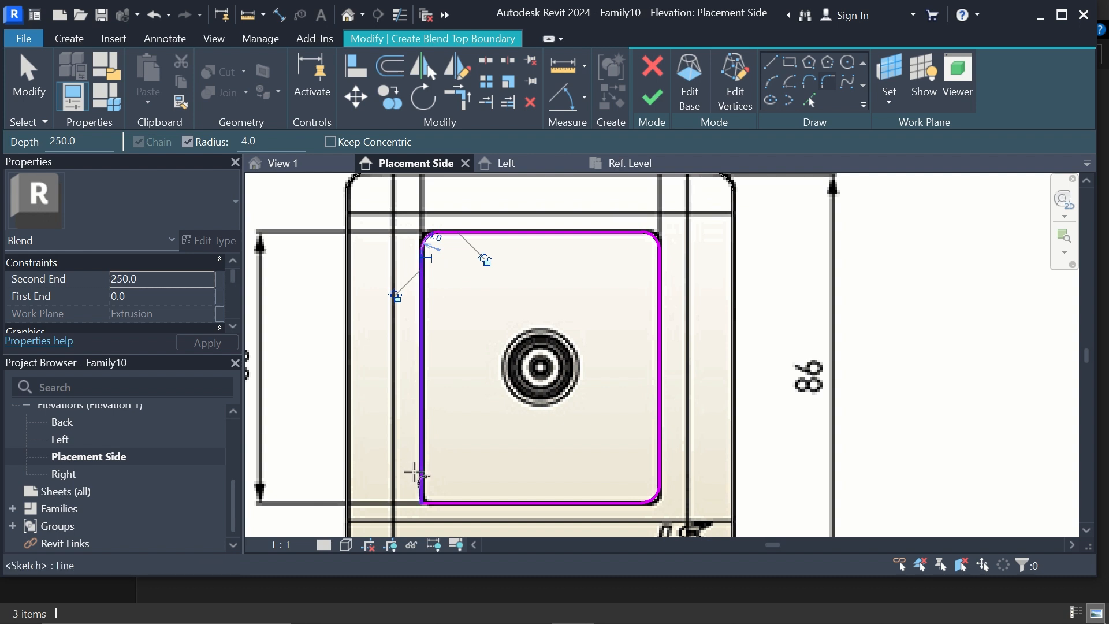
pyautogui.click(435, 503)
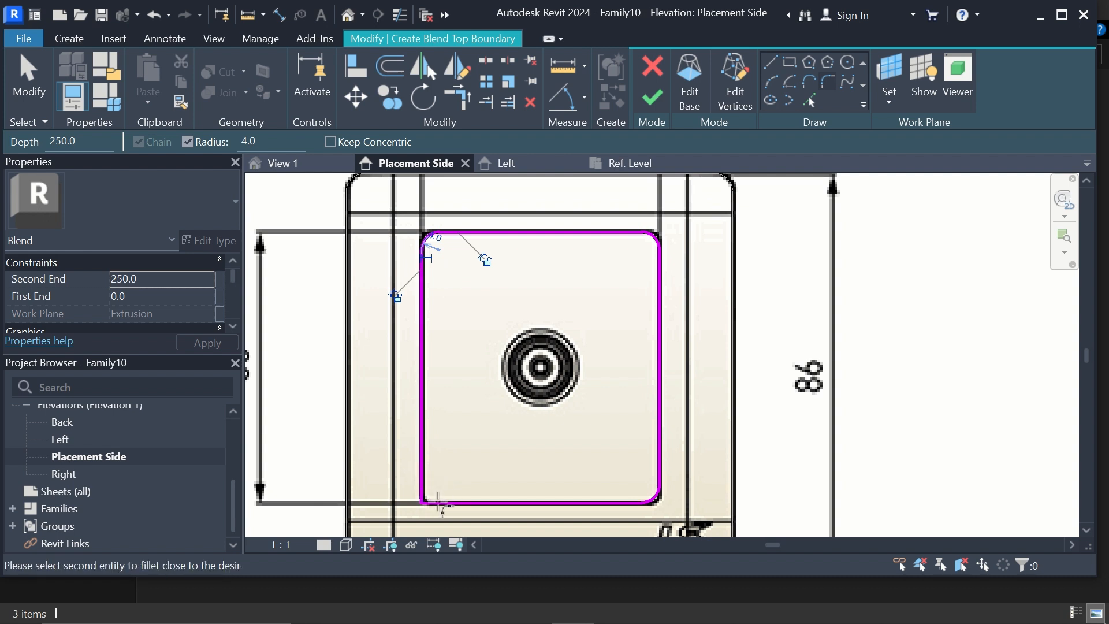
pyautogui.click(422, 480)
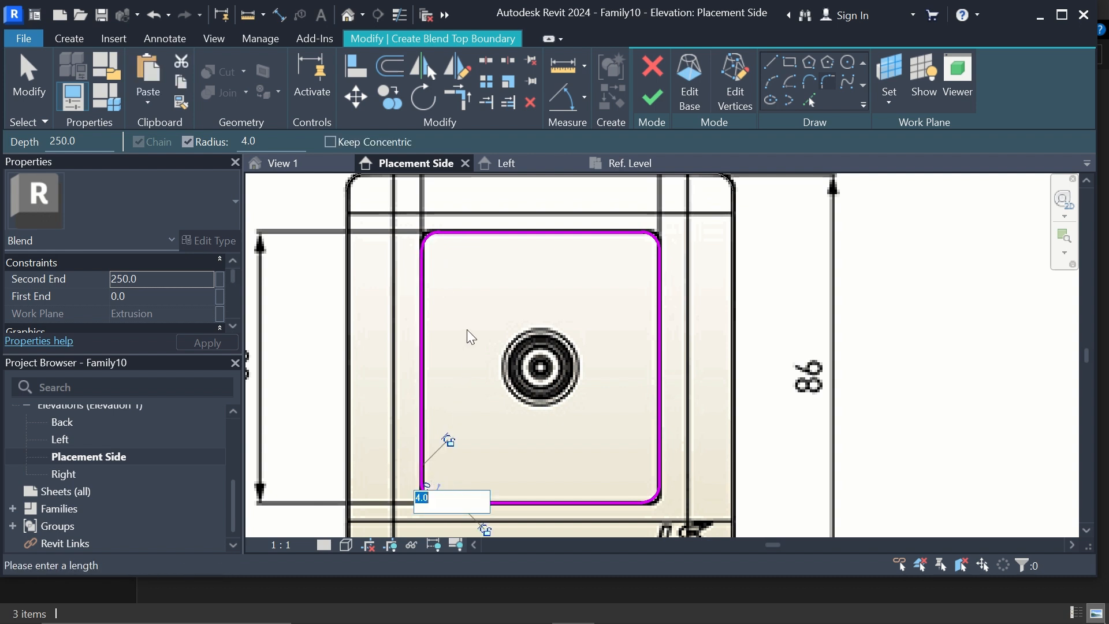
pyautogui.scroll(-1, 471, 337)
pyautogui.press('Return')
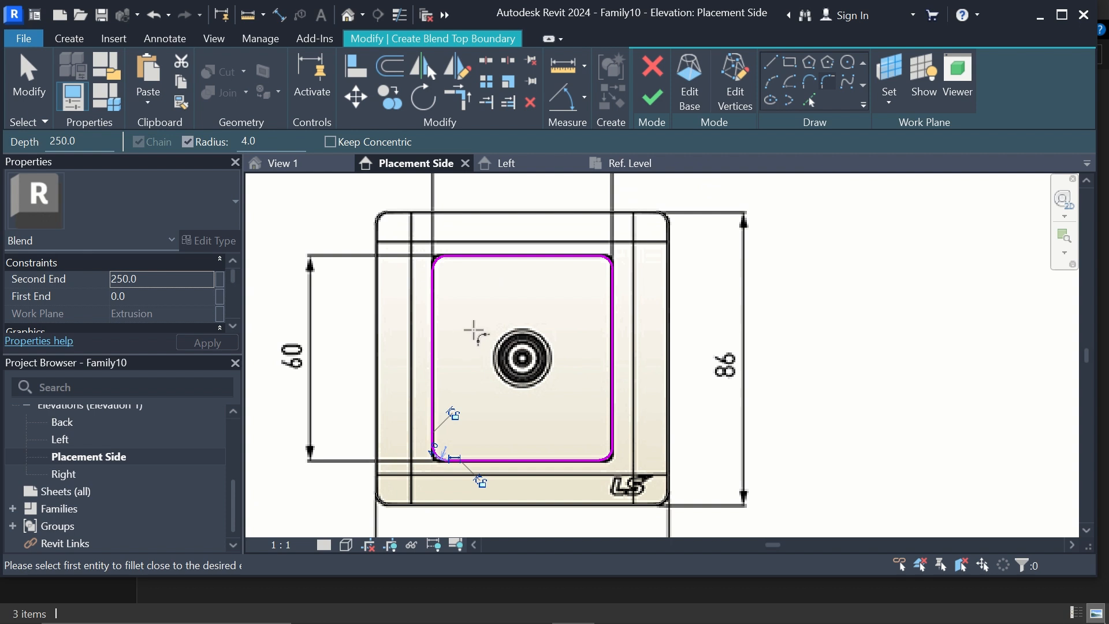
# Set the blend's second end to 4.4 mm, apply it and finish the blend.
pyautogui.scroll(-4, 502, 267)
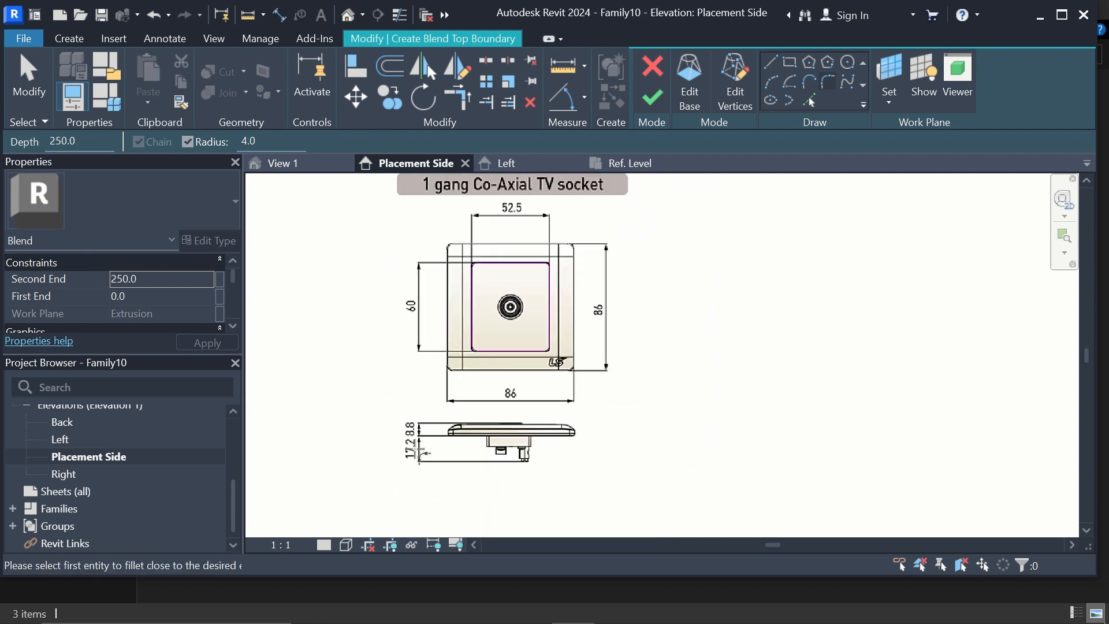
pyautogui.scroll(5, 421, 452)
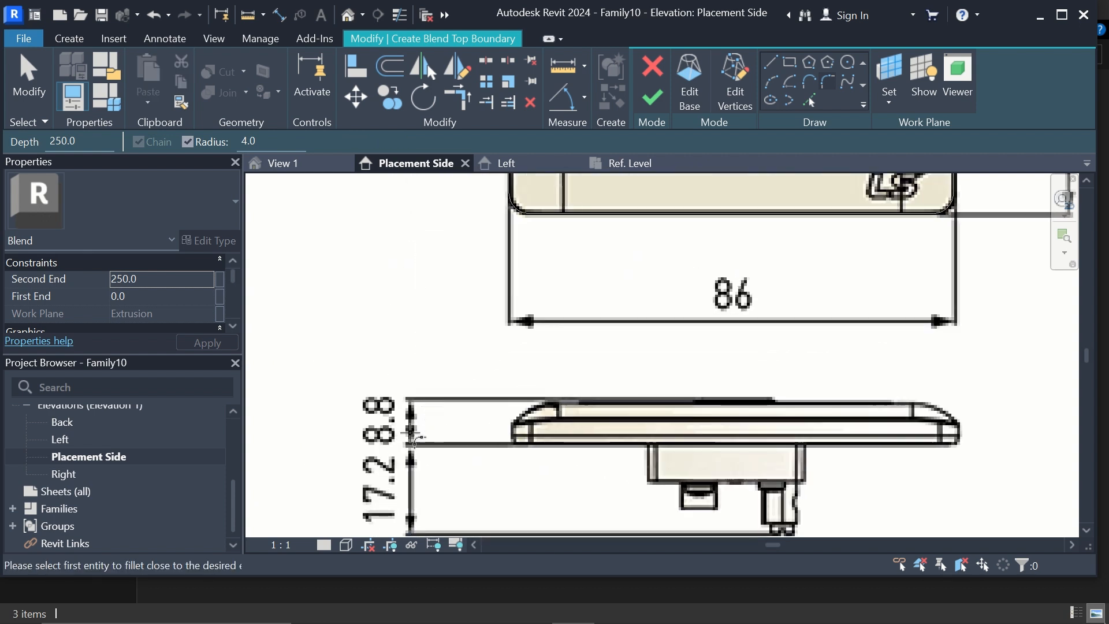
pyautogui.scroll(-1, 414, 437)
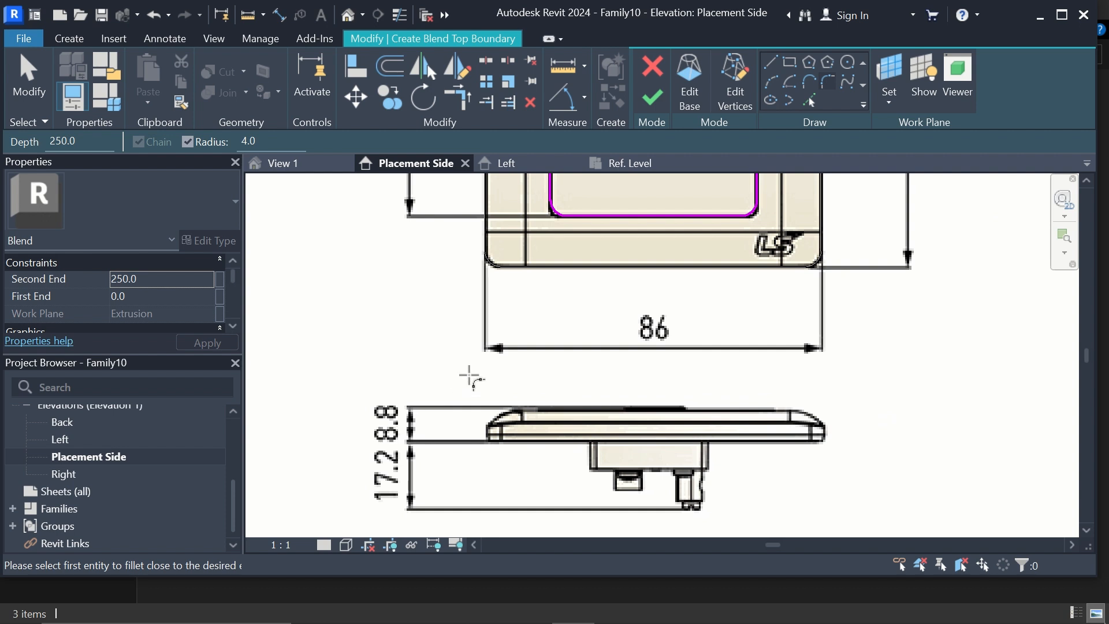
pyautogui.click(155, 278)
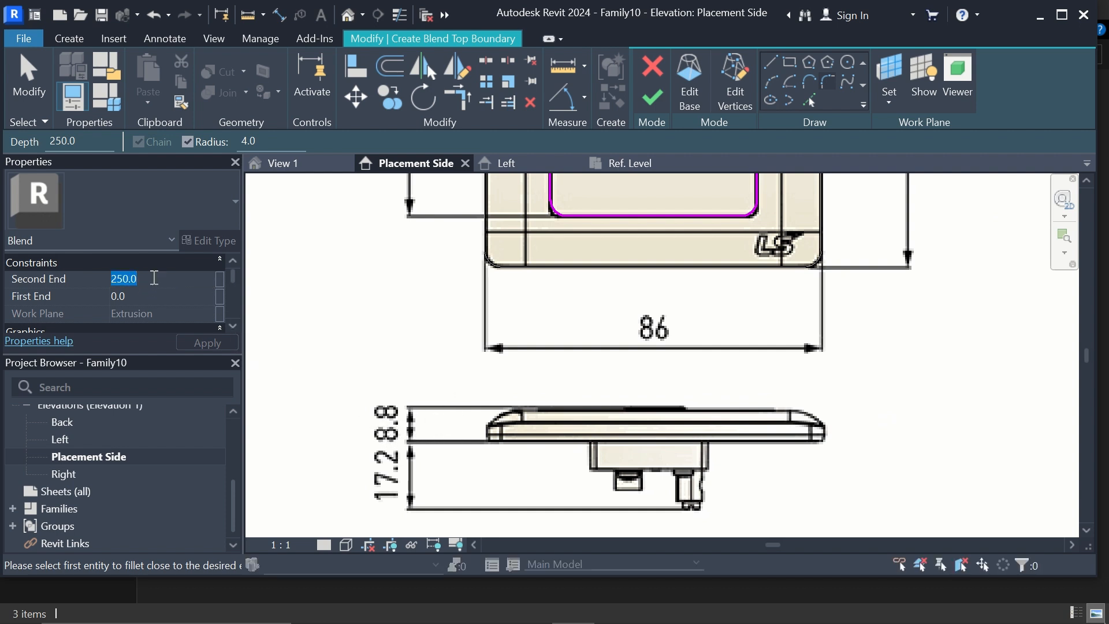
pyautogui.write('4.4')
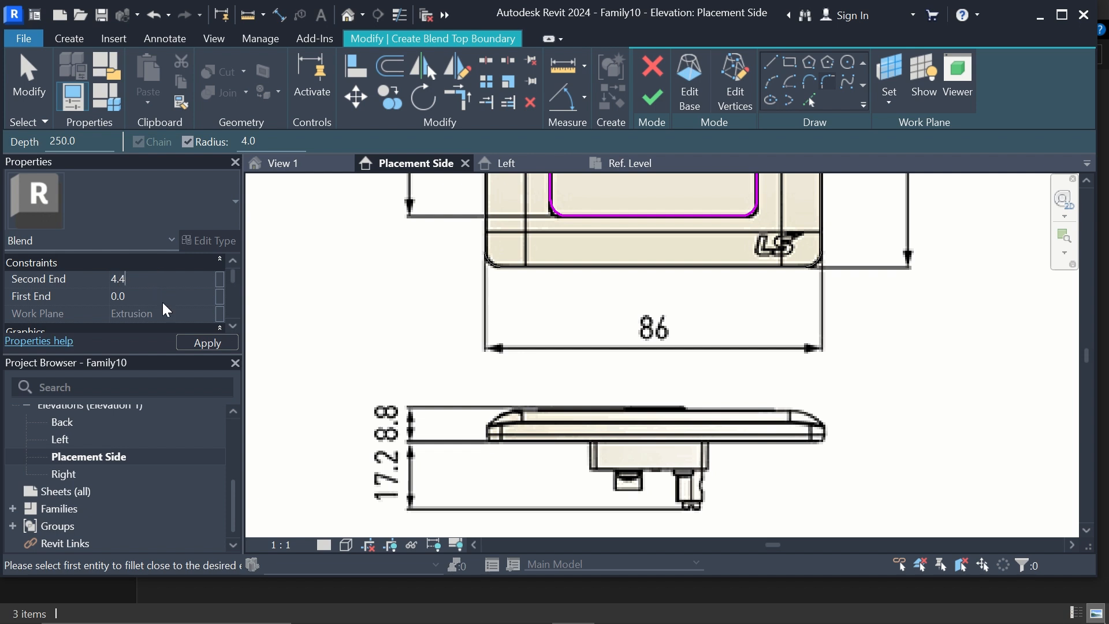
pyautogui.click(207, 343)
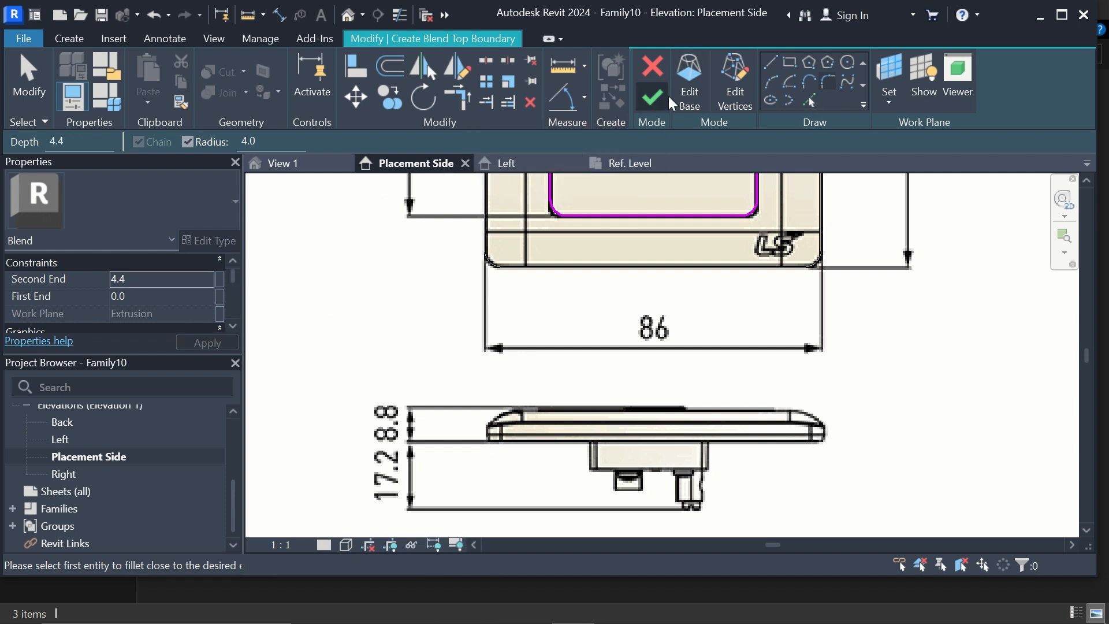
pyautogui.click(658, 99)
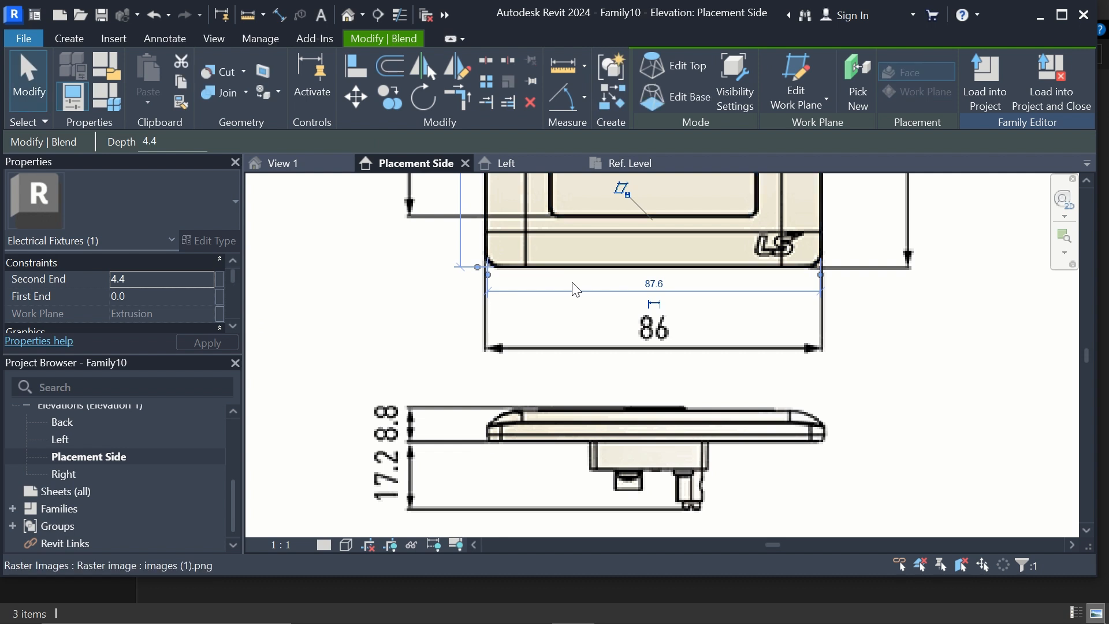
# Set the Ref. Level plan's scale to 1:1 and inspect the faceplate's profile against the wall.
pyautogui.scroll(-6, 574, 289)
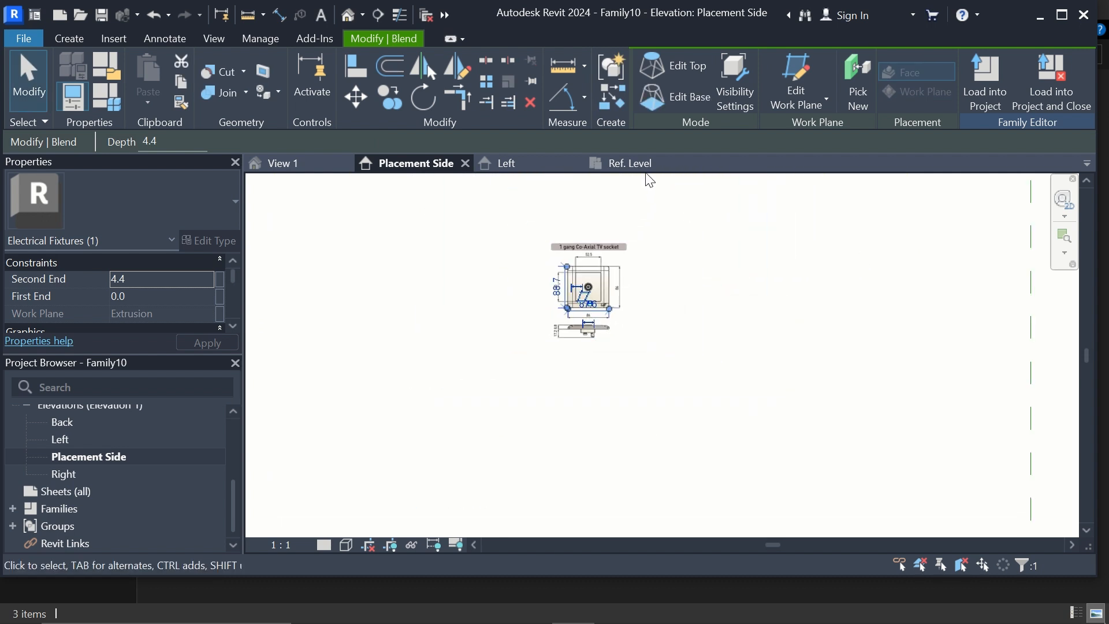
pyautogui.click(633, 164)
pyautogui.scroll(3, 767, 369)
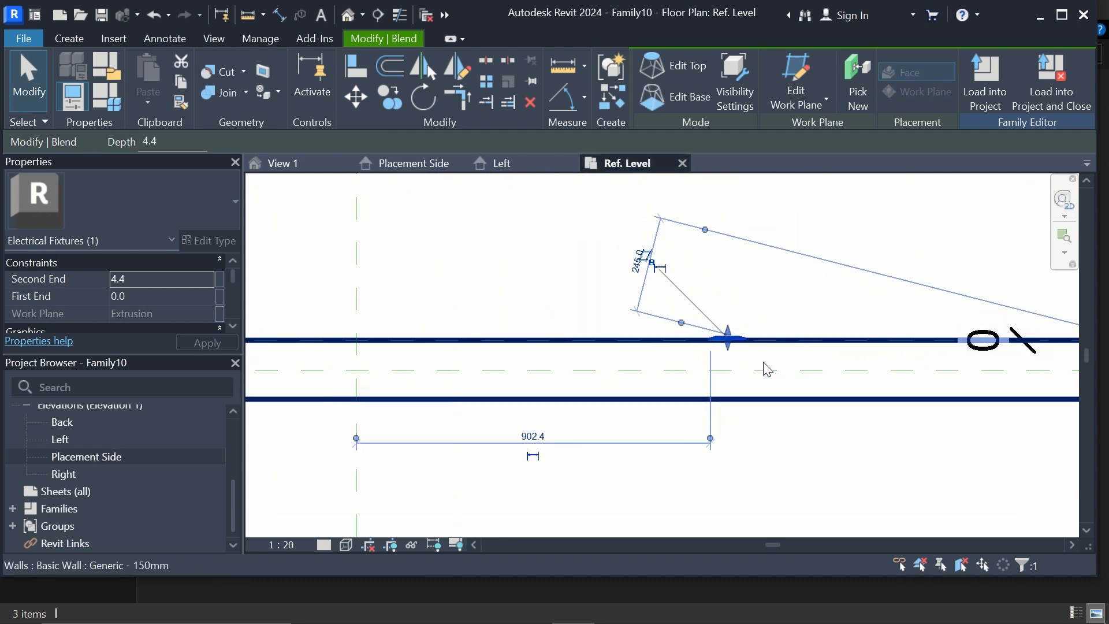
pyautogui.scroll(2, 768, 370)
pyautogui.click(296, 548)
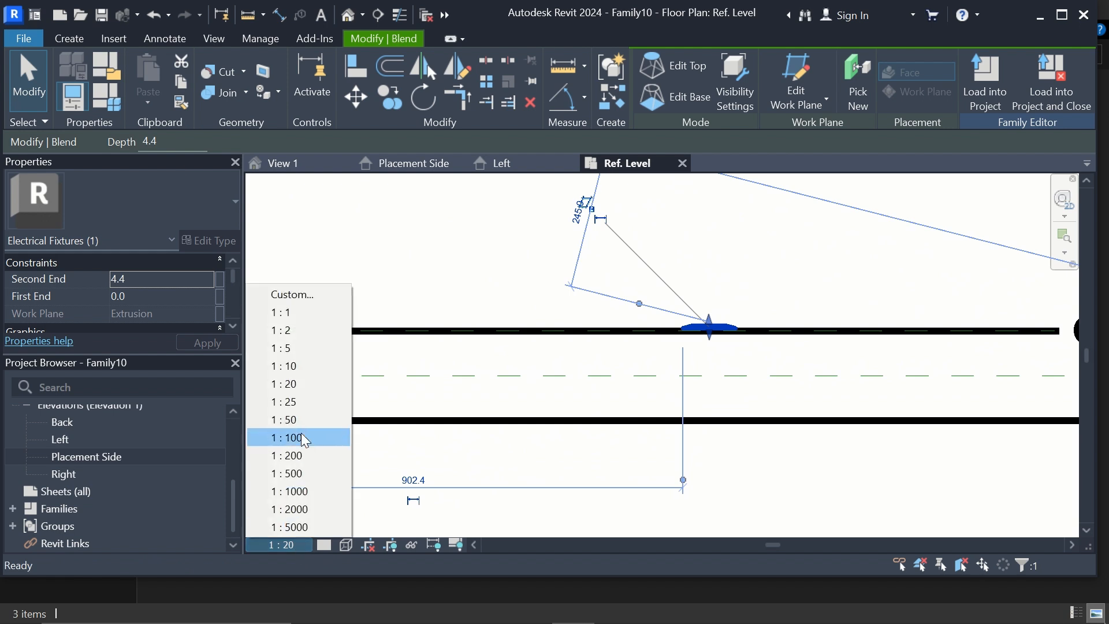
pyautogui.click(303, 312)
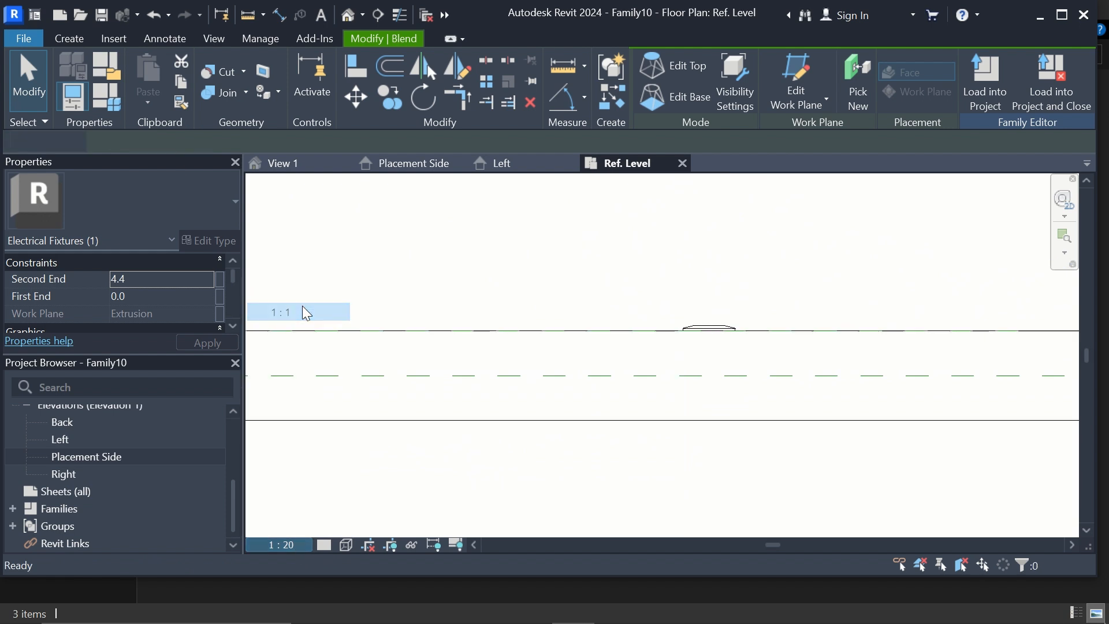
pyautogui.press('Escape')
pyautogui.scroll(3, 743, 340)
pyautogui.scroll(3, 711, 339)
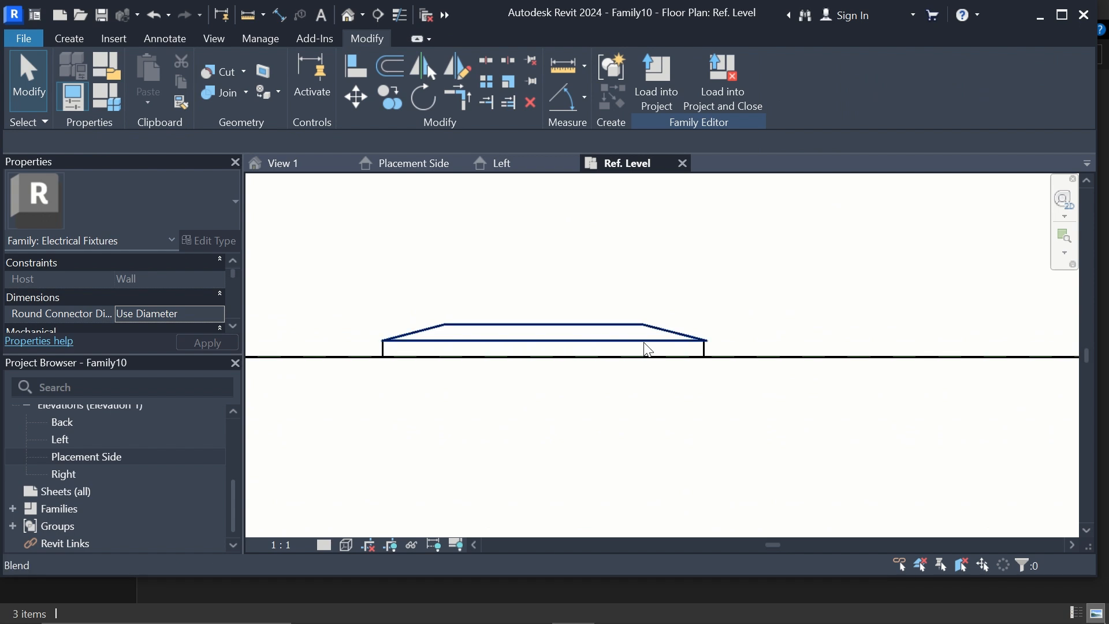
pyautogui.scroll(-2, 647, 350)
pyautogui.scroll(-4, 648, 346)
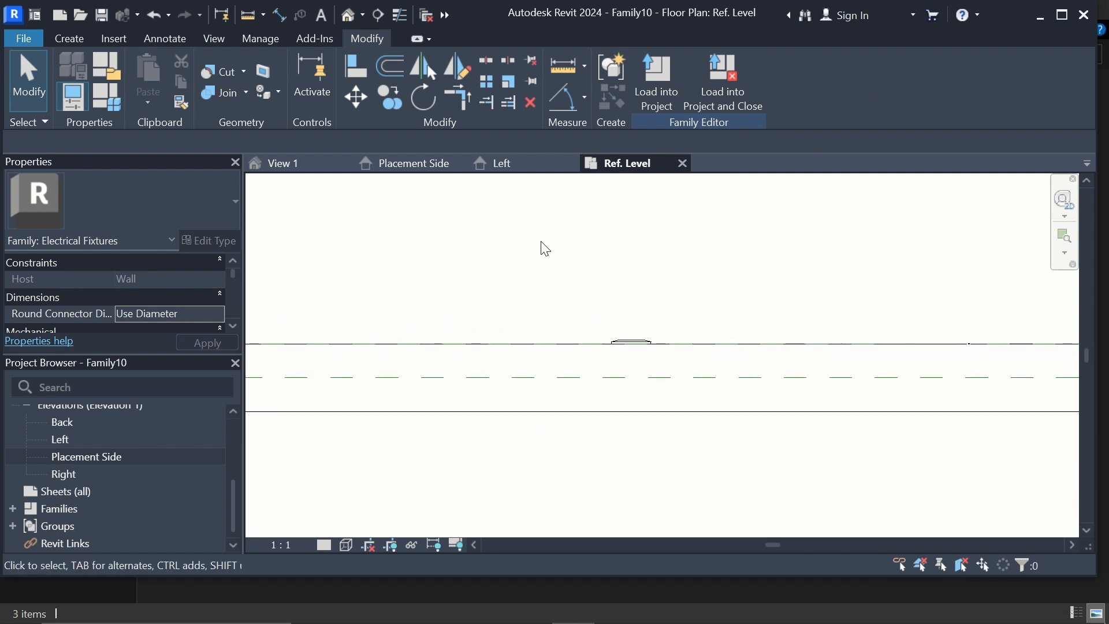
# In the Placement Side elevation, start an extrusion and sketch two concentric circles tracing the rings of the central co-axial connector.
pyautogui.click(433, 168)
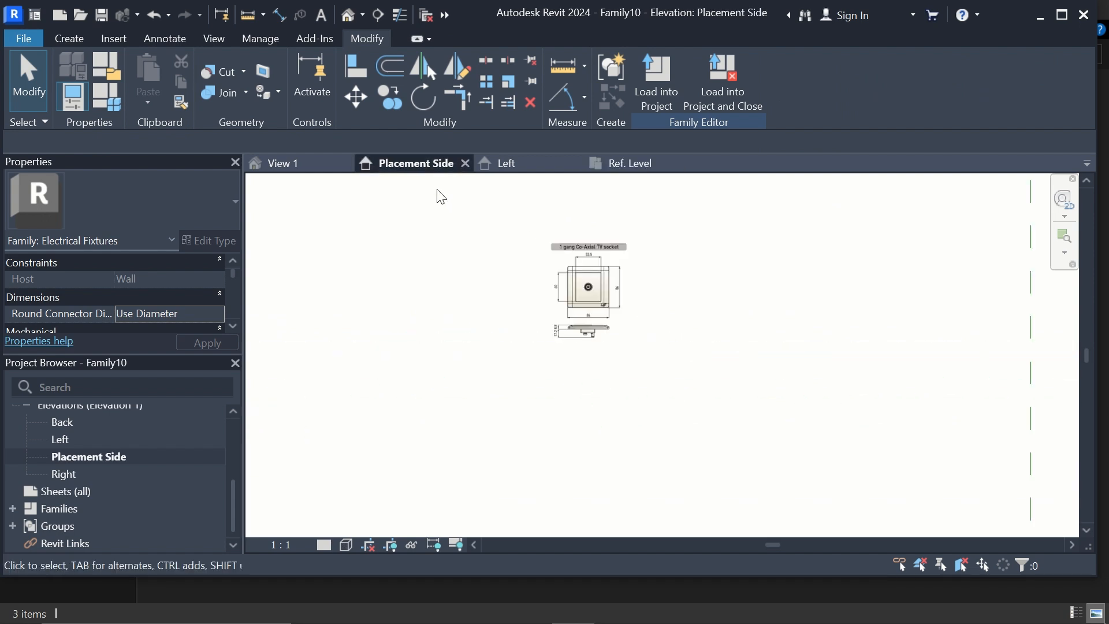
pyautogui.scroll(5, 611, 271)
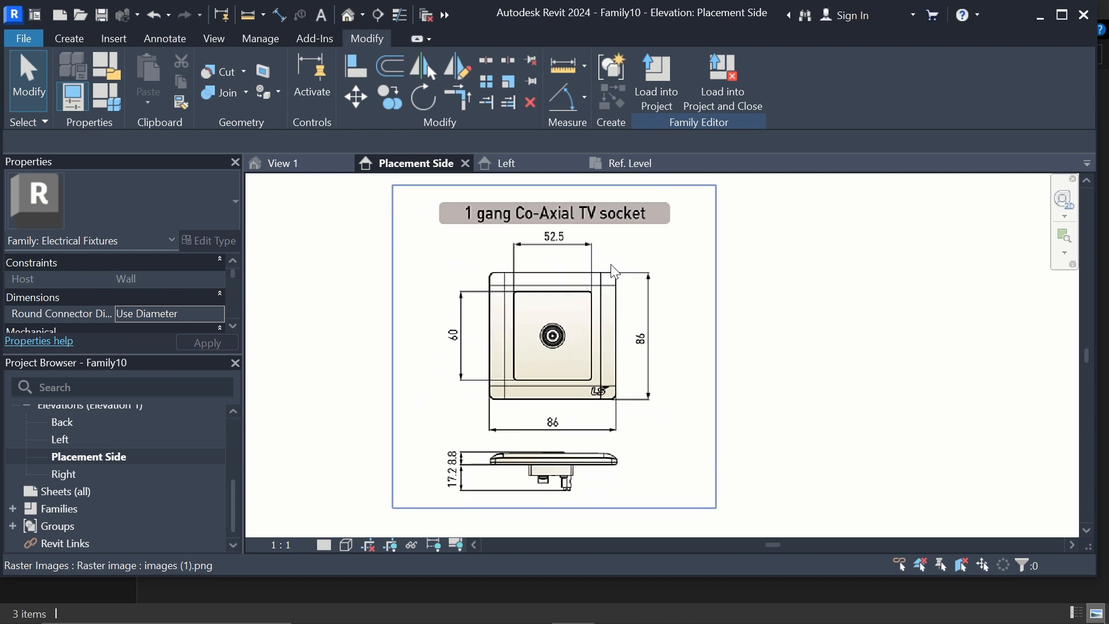
pyautogui.scroll(-3, 612, 269)
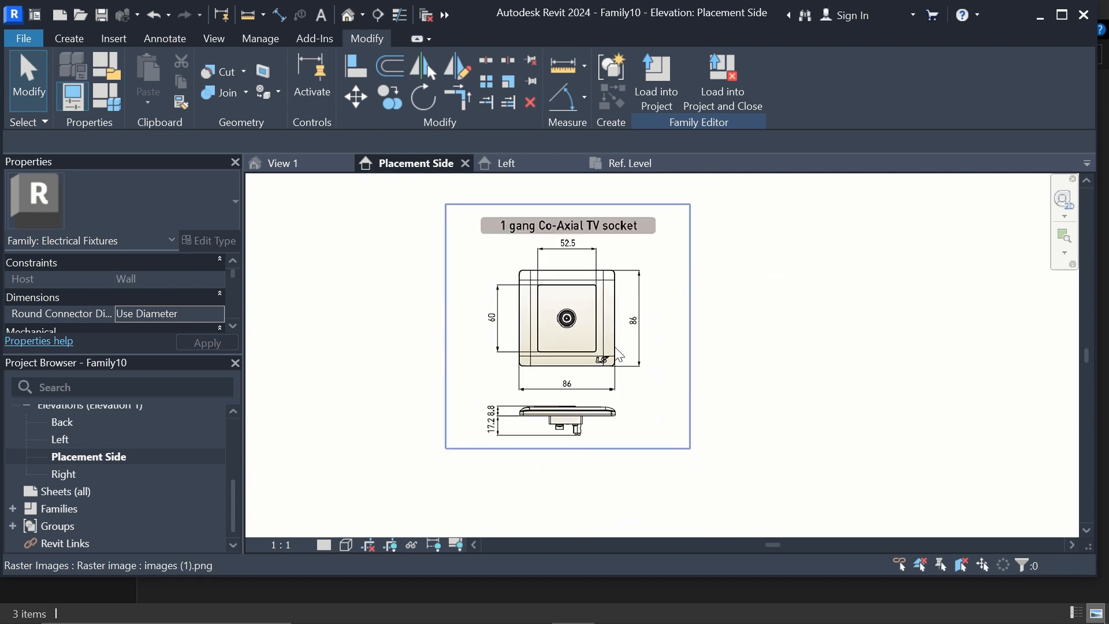
pyautogui.scroll(1, 611, 272)
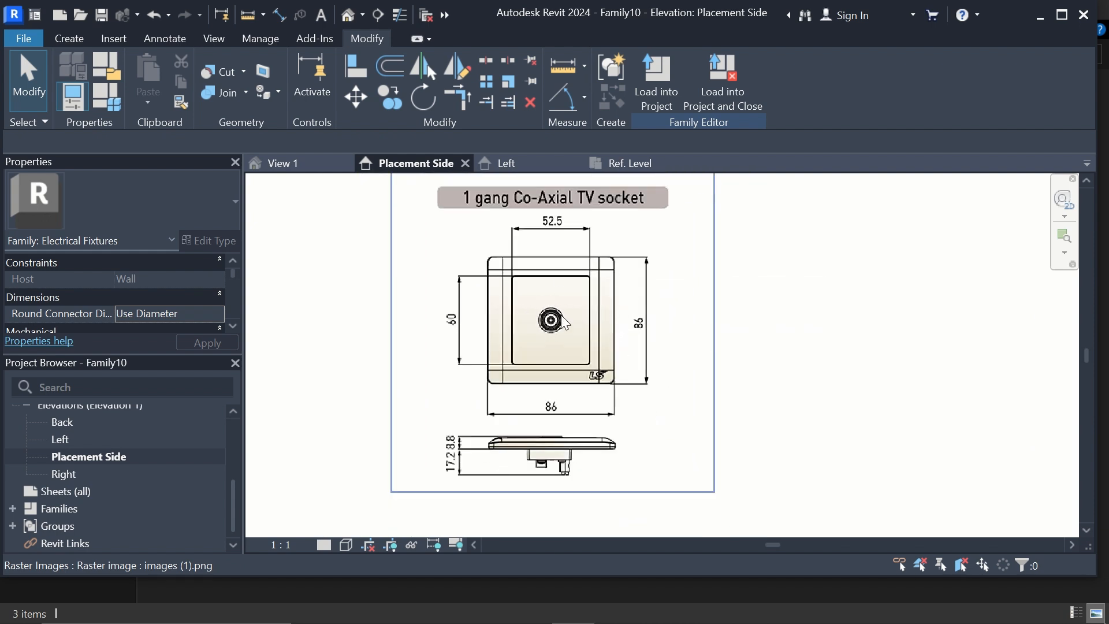
pyautogui.scroll(5, 562, 321)
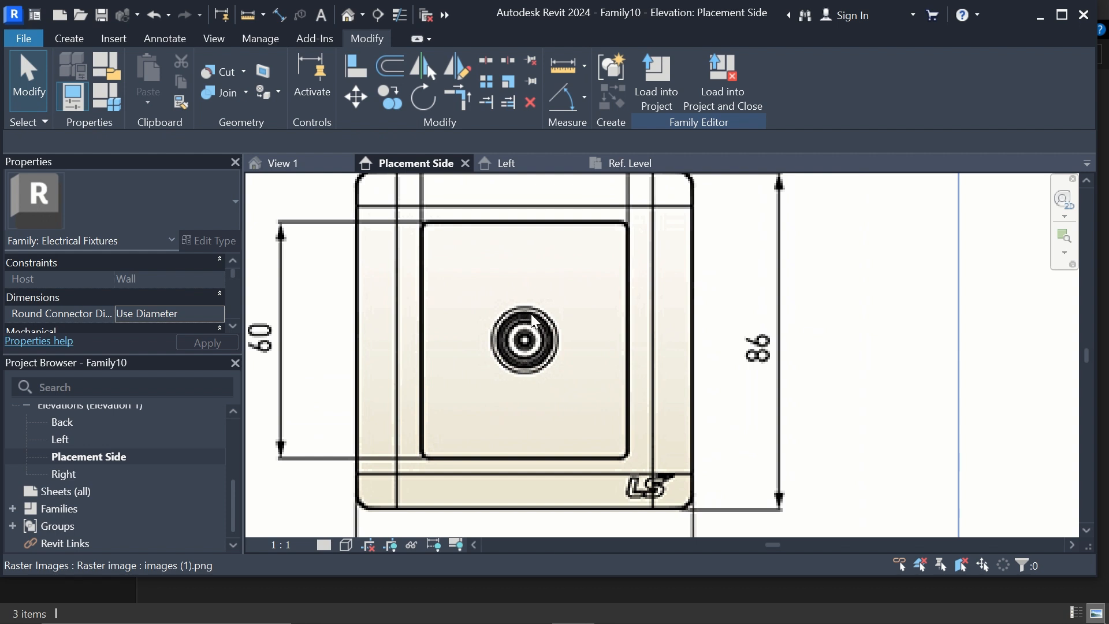
pyautogui.scroll(-1, 531, 318)
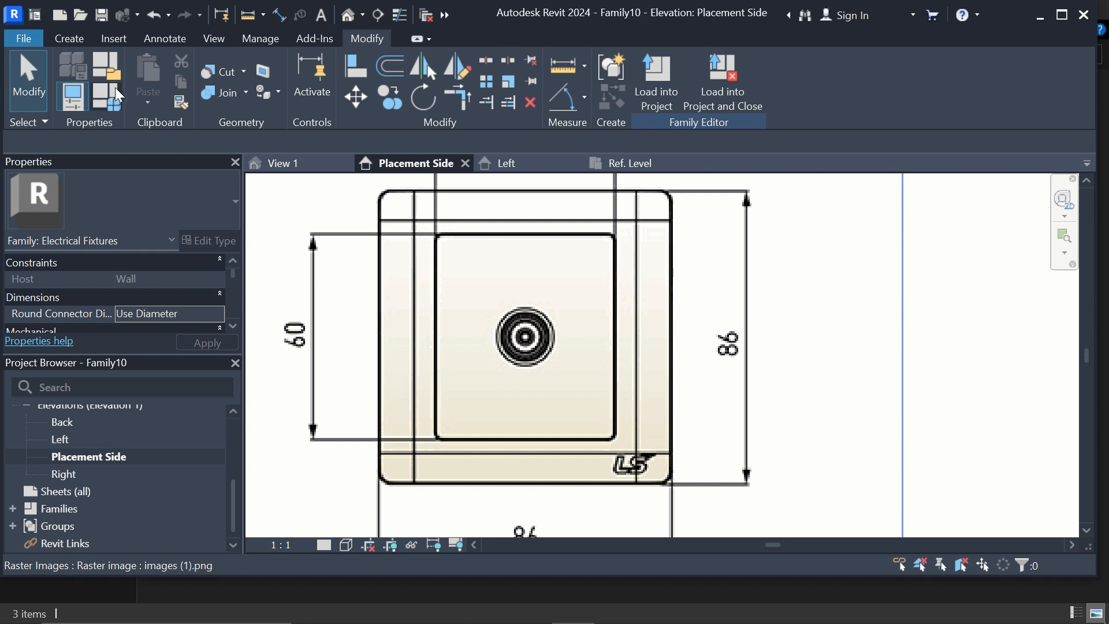
pyautogui.click(83, 37)
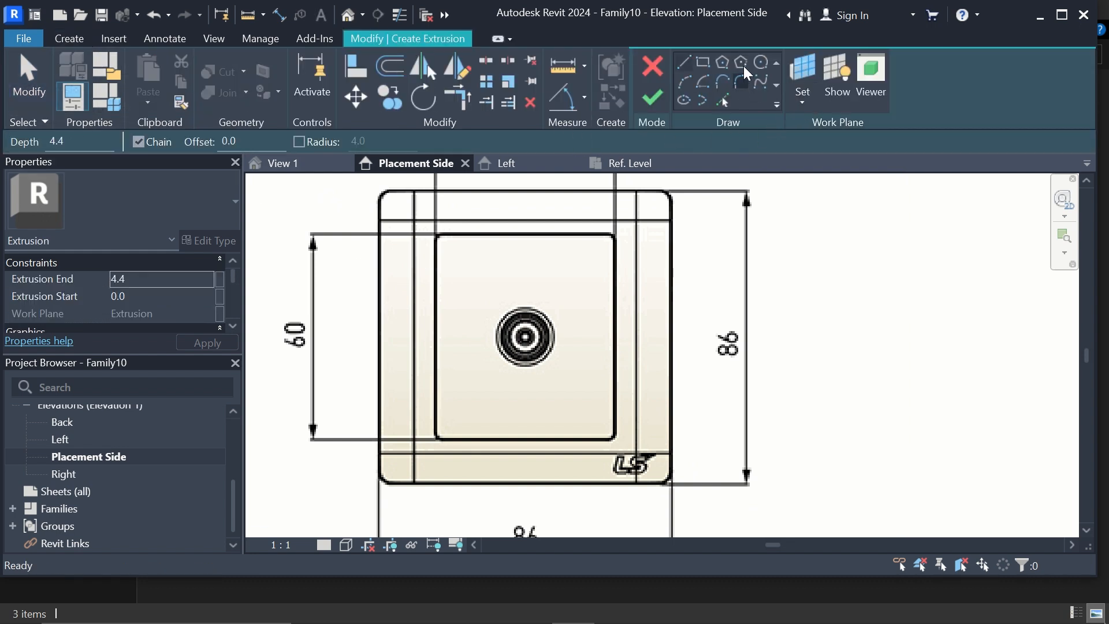
pyautogui.click(760, 62)
pyautogui.scroll(1, 529, 337)
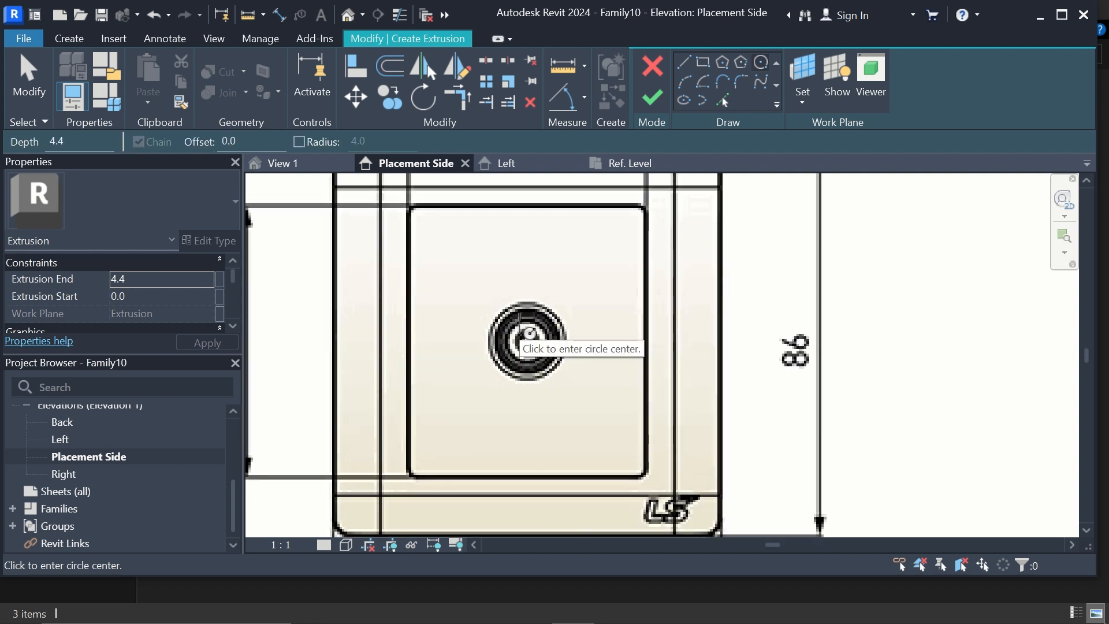
pyautogui.scroll(3, 529, 335)
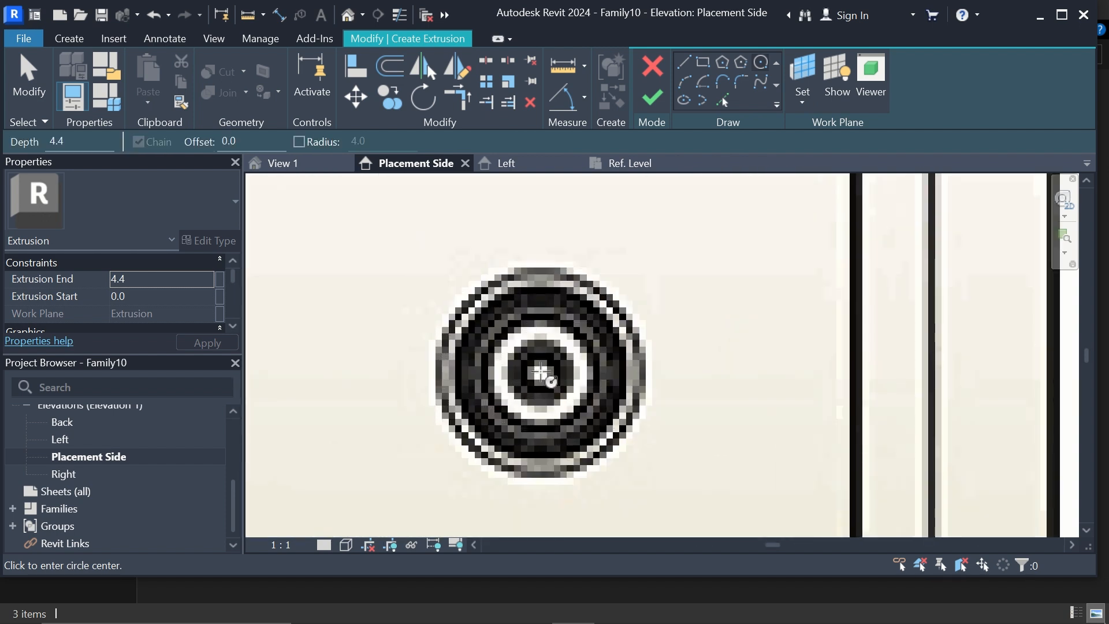
pyautogui.click(540, 373)
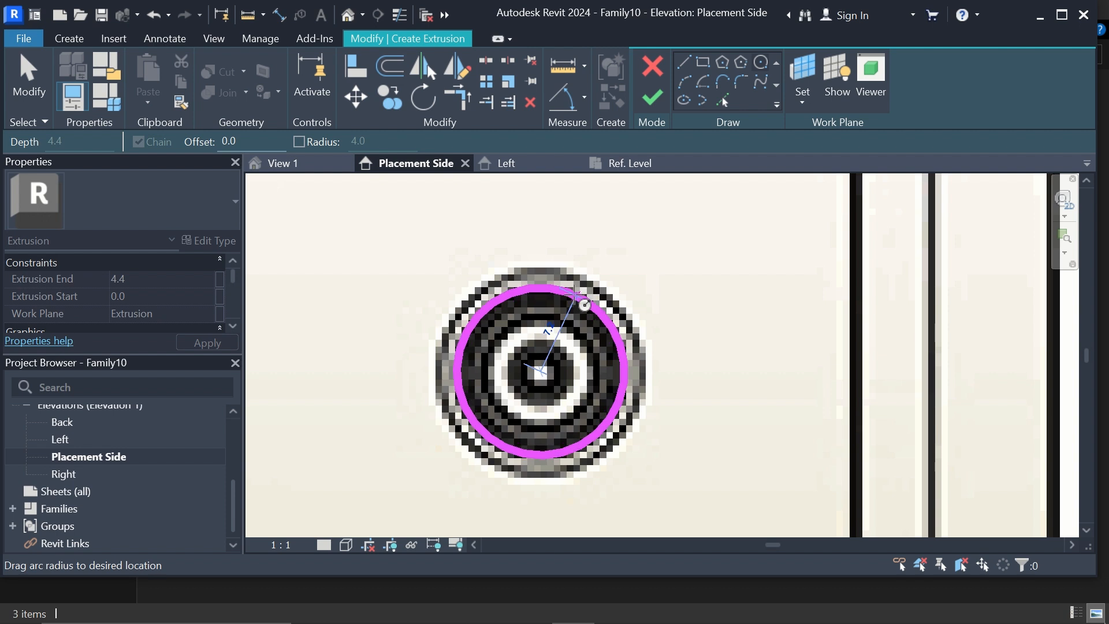
pyautogui.click(587, 303)
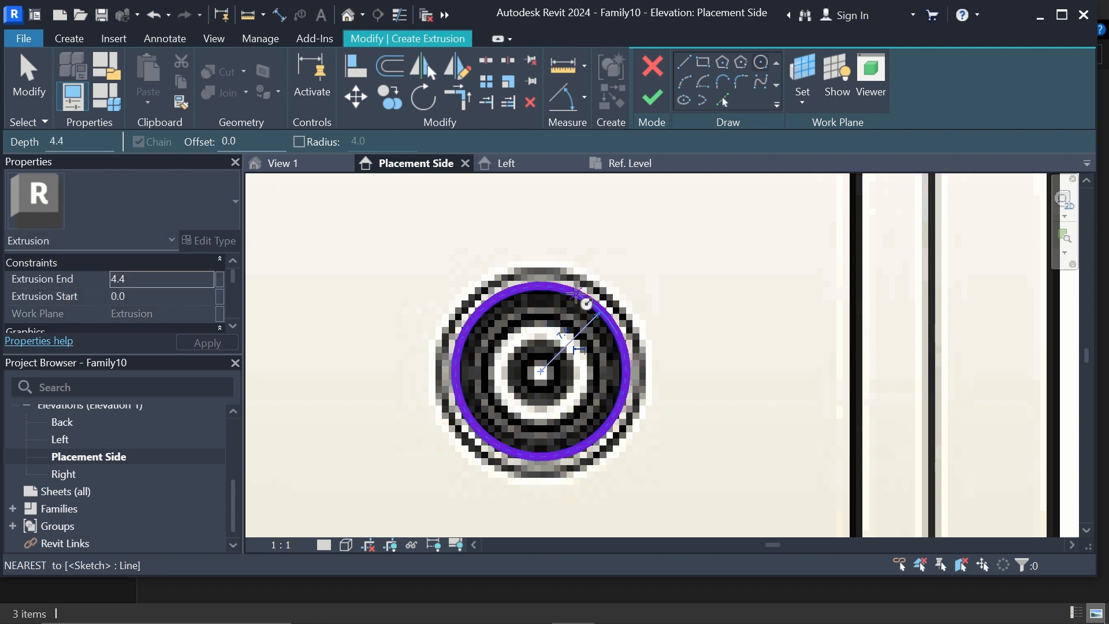
pyautogui.click(541, 372)
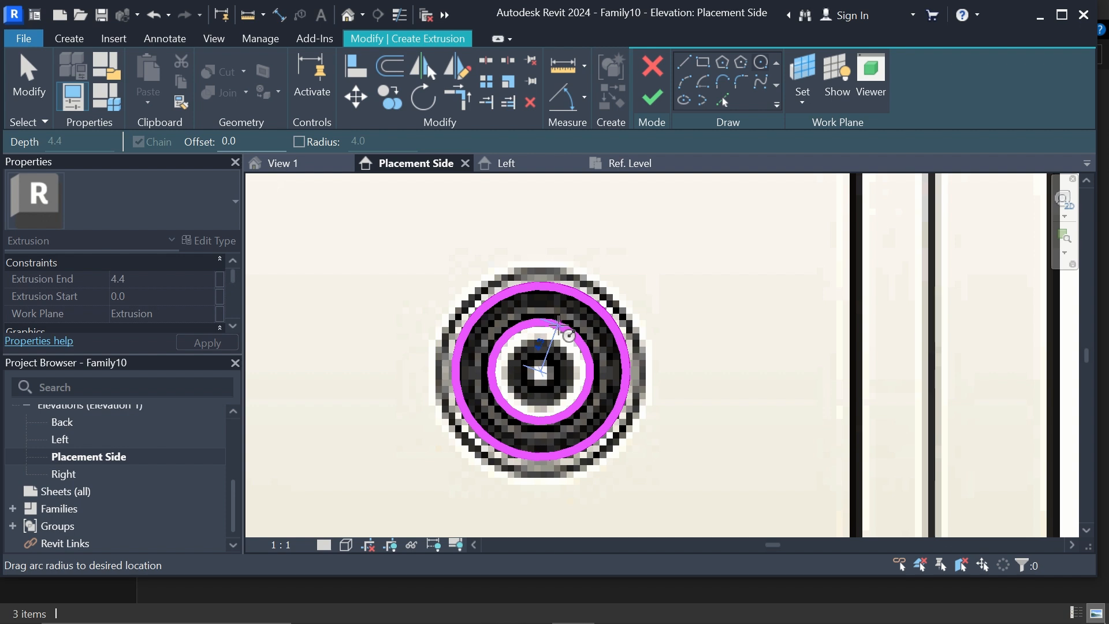
pyautogui.click(560, 326)
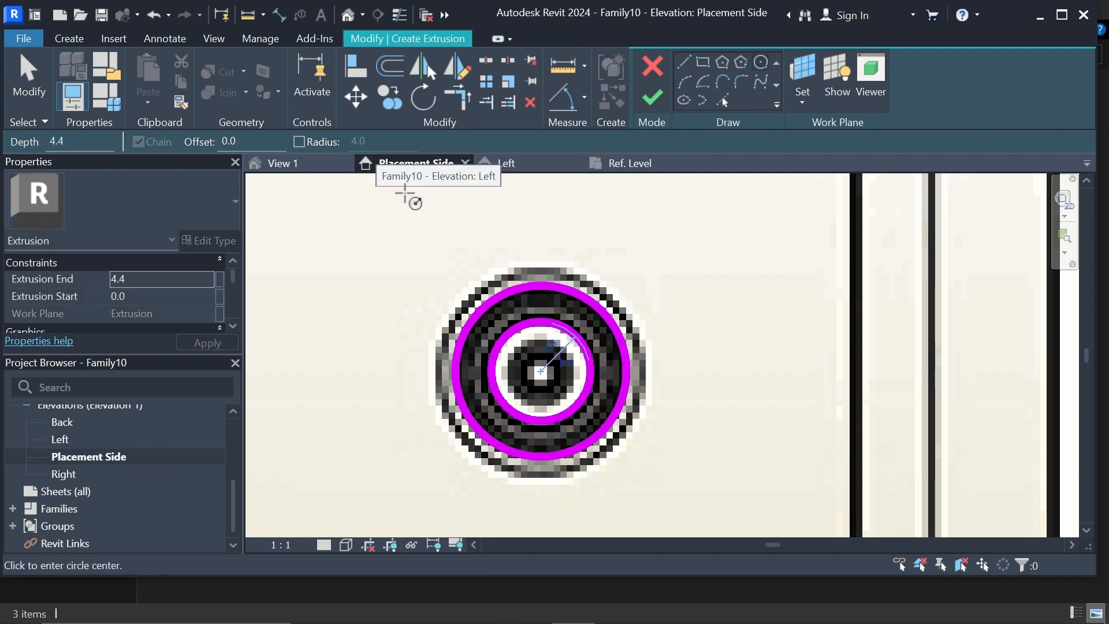
# Set the extrusion's work plane by picking the face of the Generic - 150mm wall.
pyautogui.scroll(-2, 533, 310)
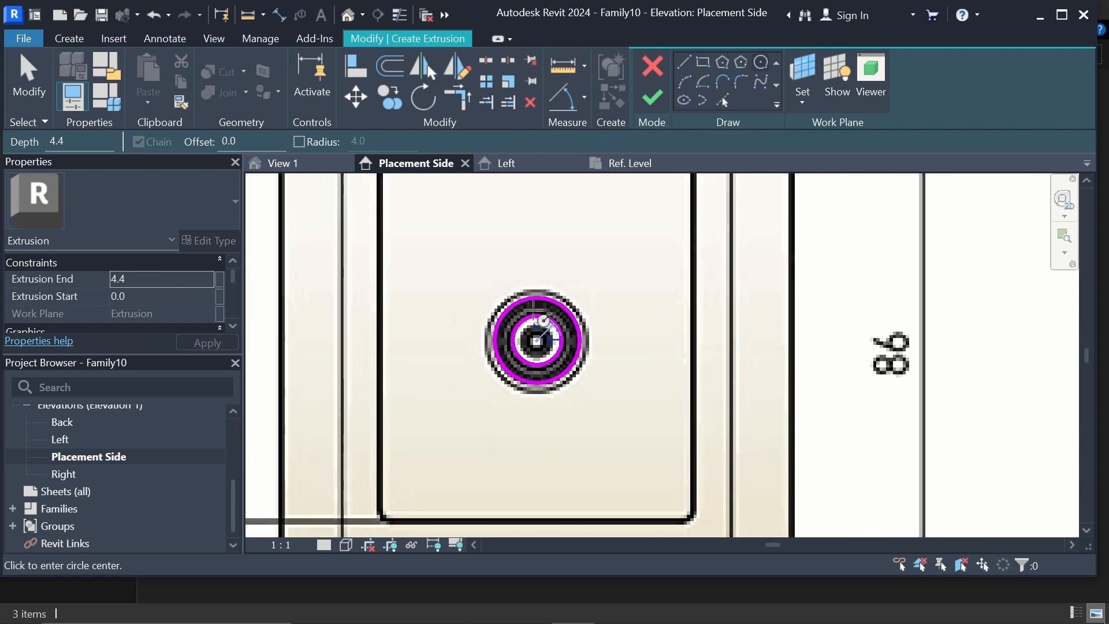
pyautogui.click(810, 78)
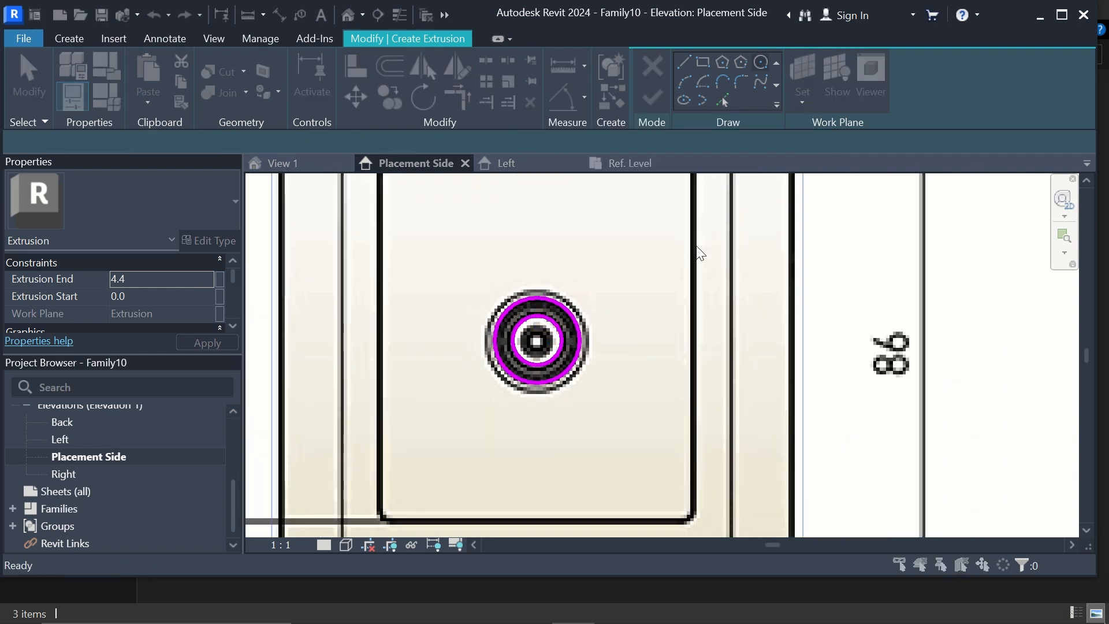
pyautogui.click(431, 320)
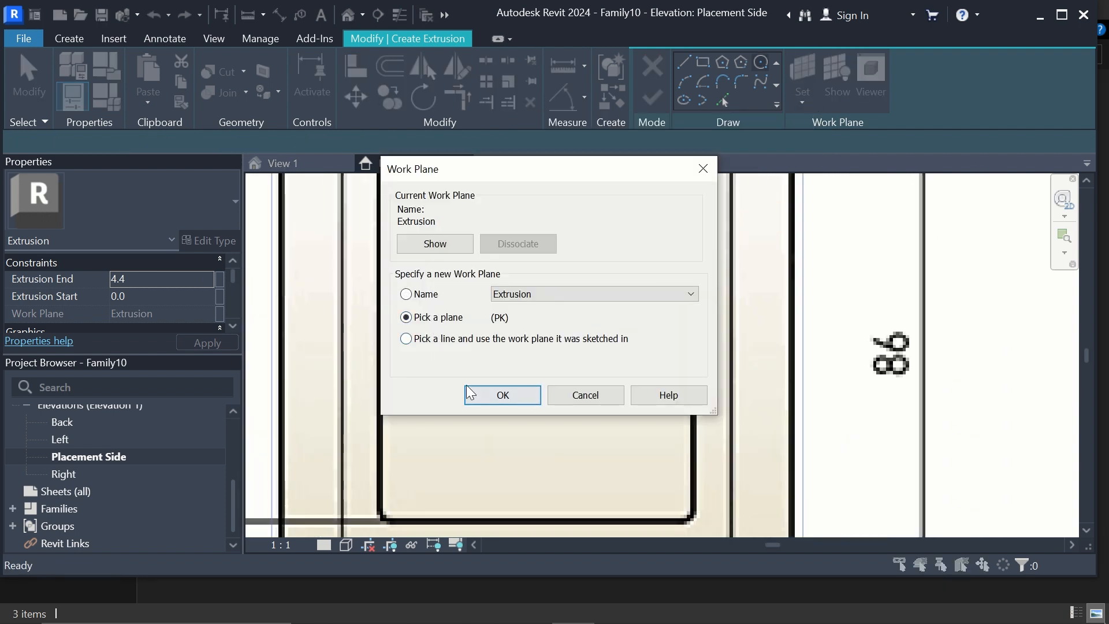
pyautogui.click(467, 387)
pyautogui.scroll(-6, 618, 354)
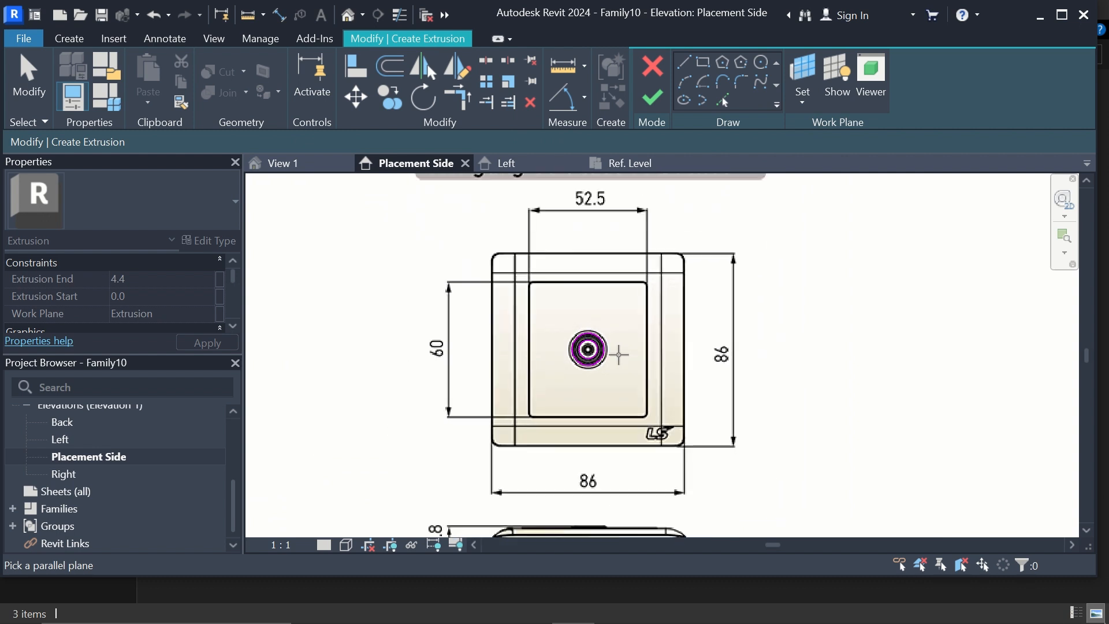
pyautogui.scroll(-3, 644, 347)
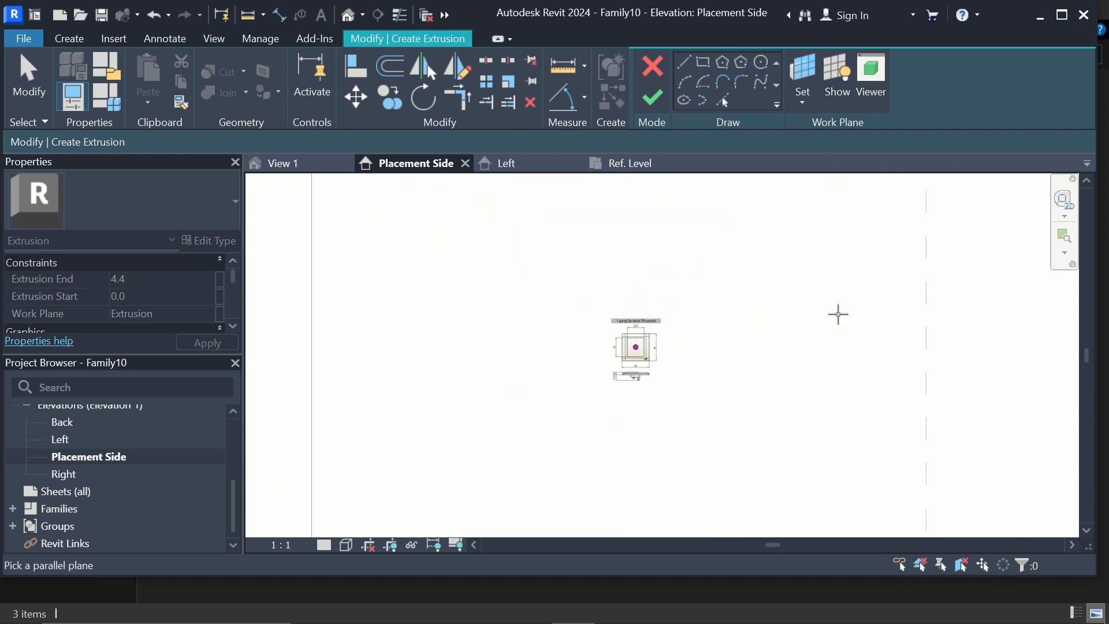
pyautogui.scroll(-3, 838, 314)
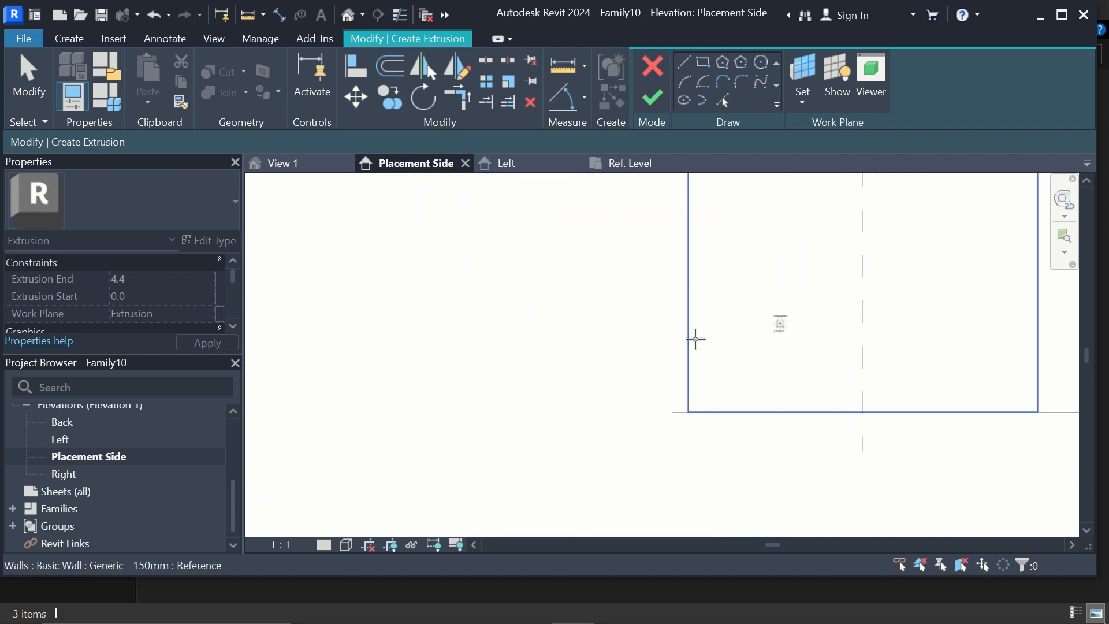
pyautogui.click(698, 346)
# Set the connector ring's Extrusion End to 8.8 mm, apply it and finish the extrusion.
pyautogui.scroll(2, 789, 327)
pyautogui.scroll(7, 790, 326)
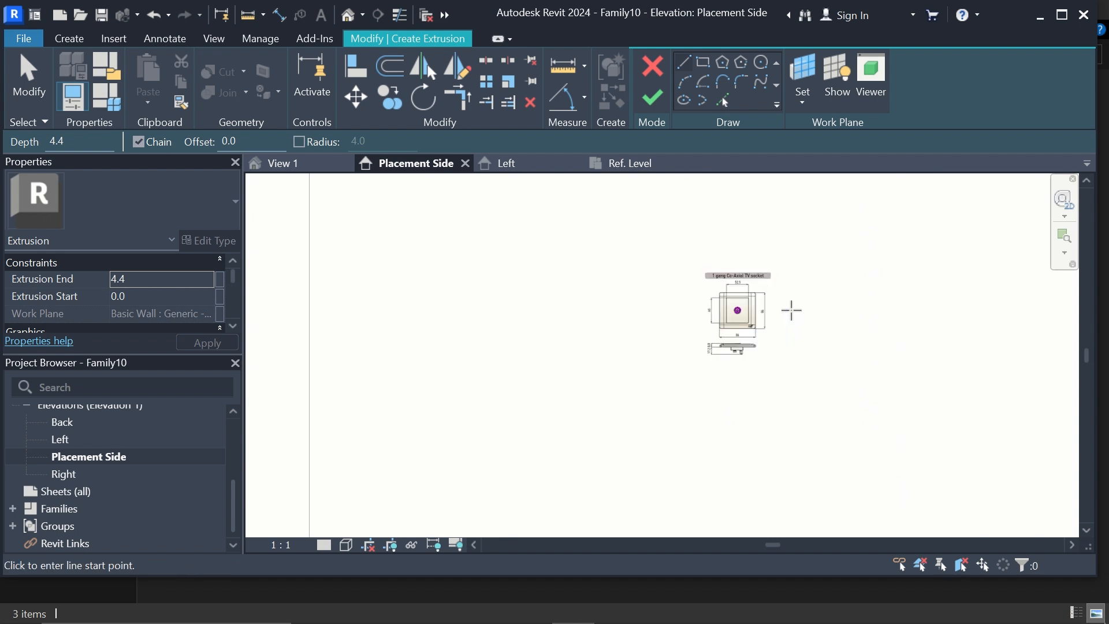
pyautogui.scroll(8, 667, 310)
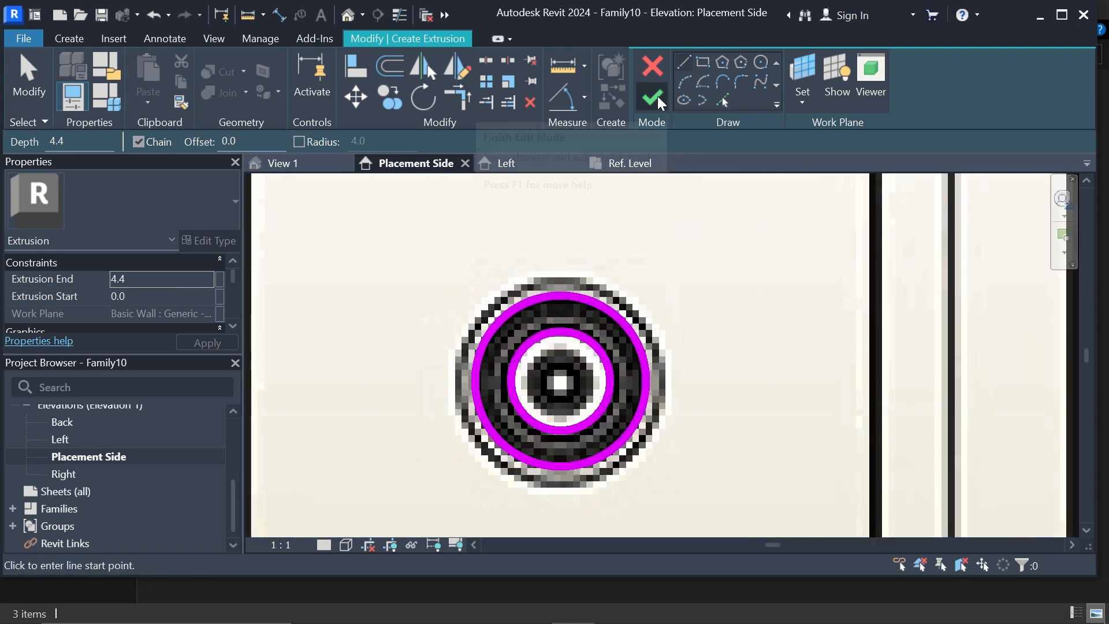
pyautogui.click(163, 279)
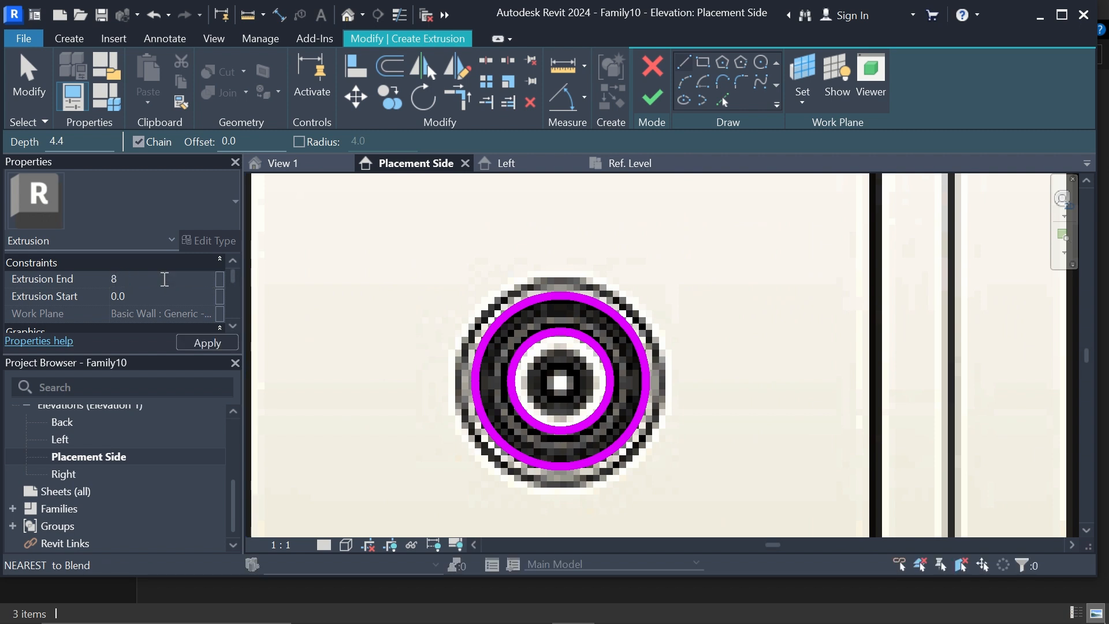
pyautogui.click(184, 344)
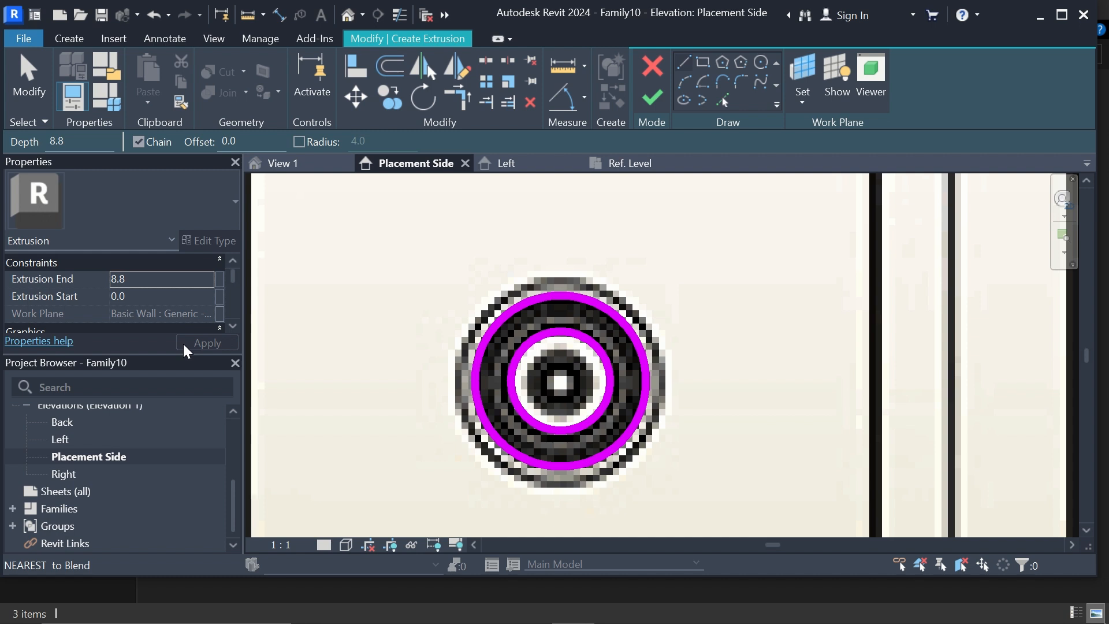
pyautogui.click(652, 98)
pyautogui.scroll(2, 539, 363)
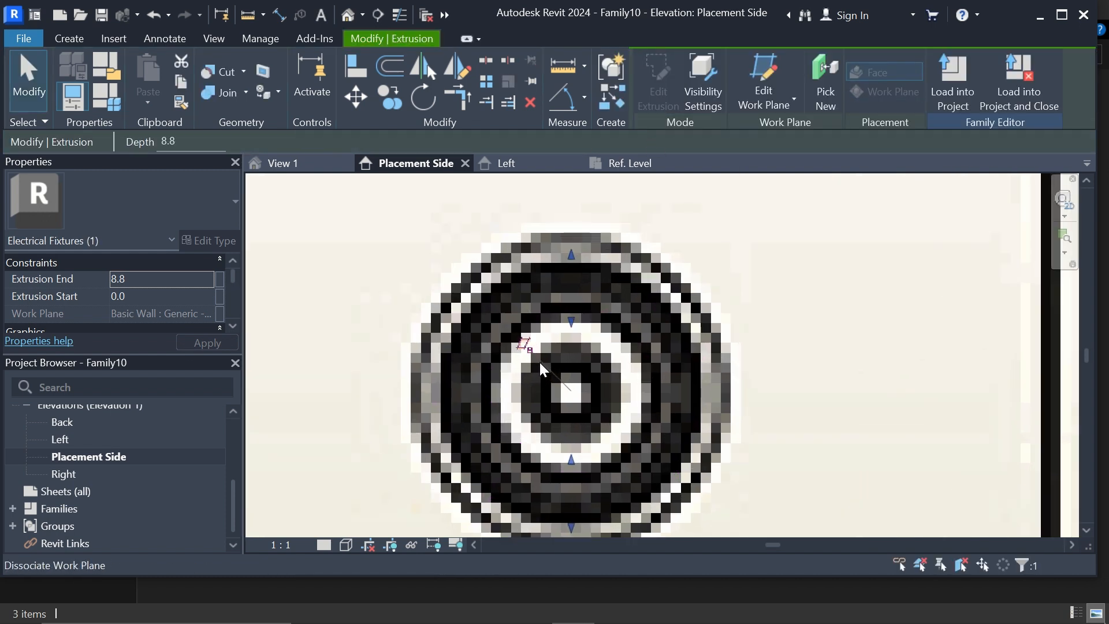
# Create a second 8.8 mm extrusion inside the connector ring from two concentric circles traced over the image's inner ring and central pin.
pyautogui.click(86, 40)
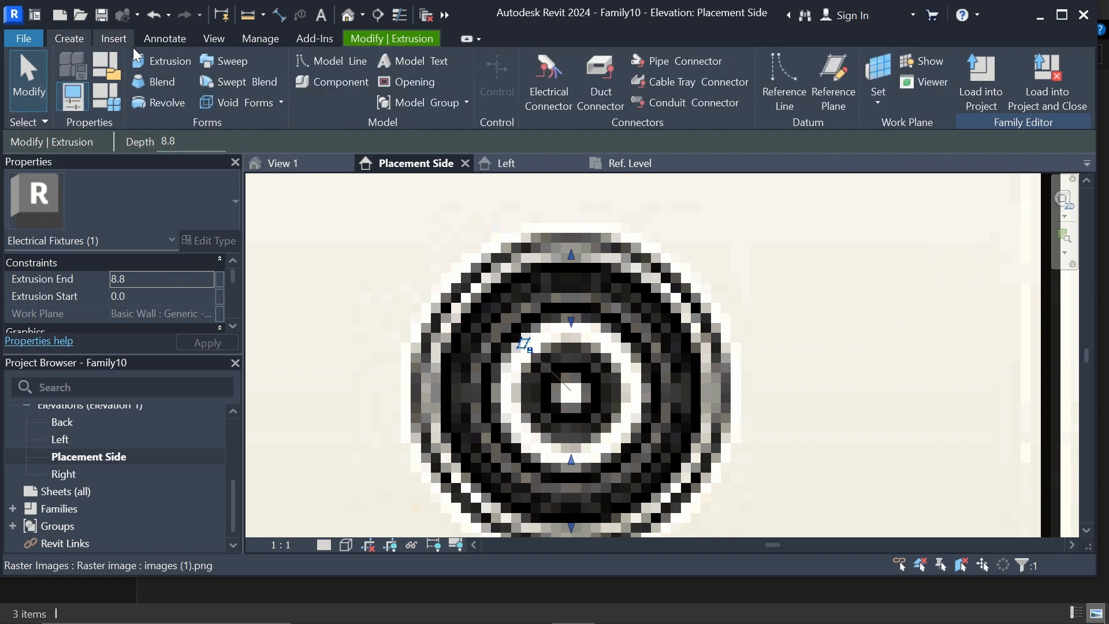
pyautogui.click(170, 59)
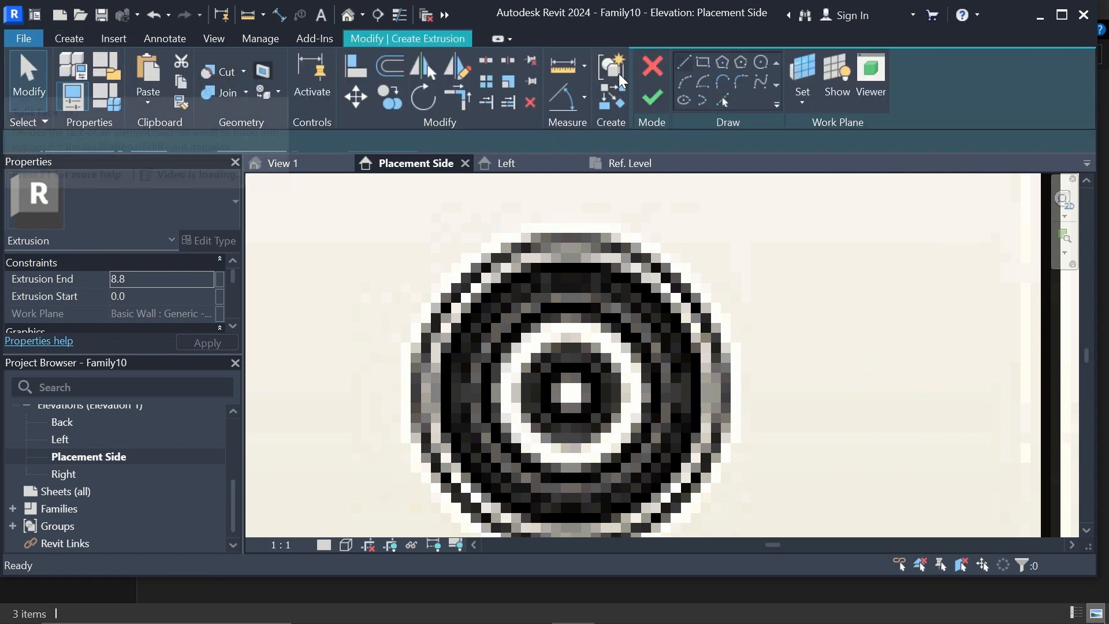
pyautogui.click(766, 62)
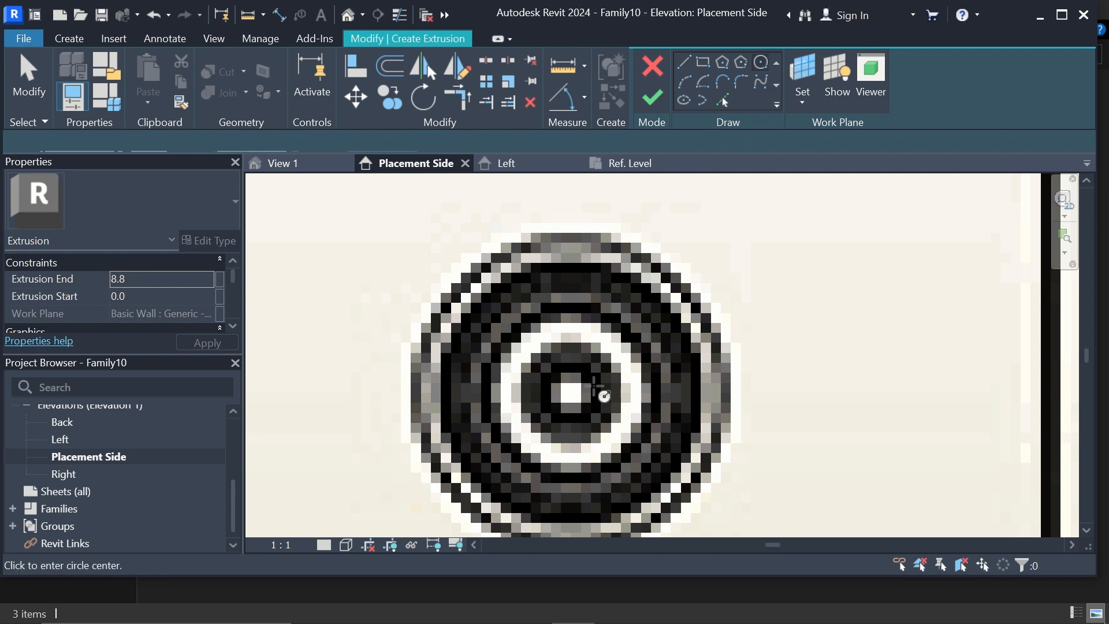
pyautogui.scroll(2, 573, 391)
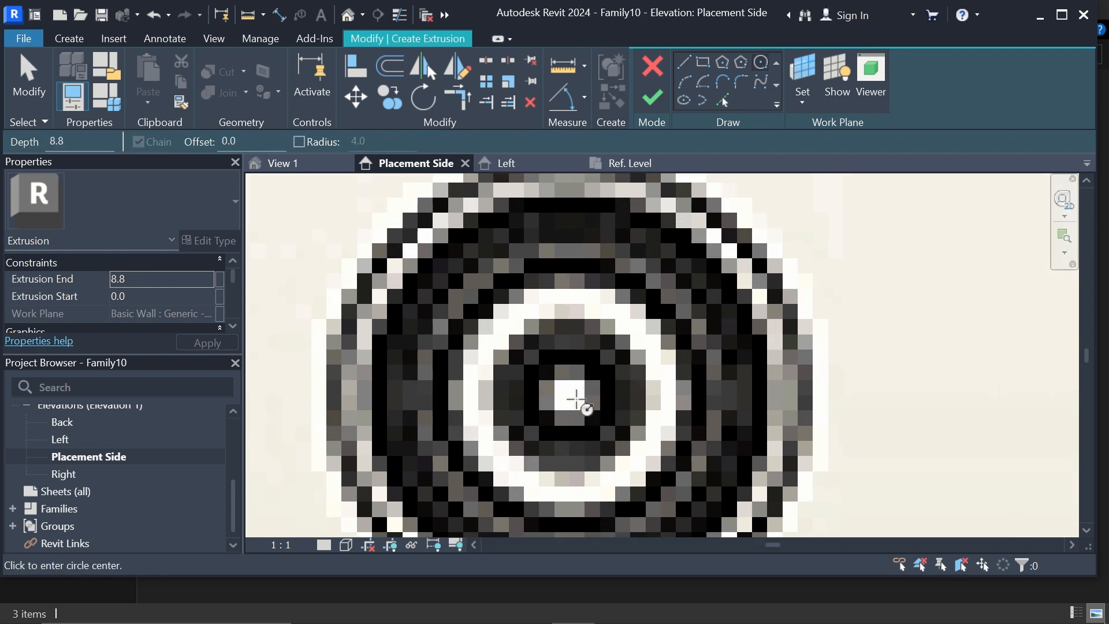
pyautogui.click(568, 394)
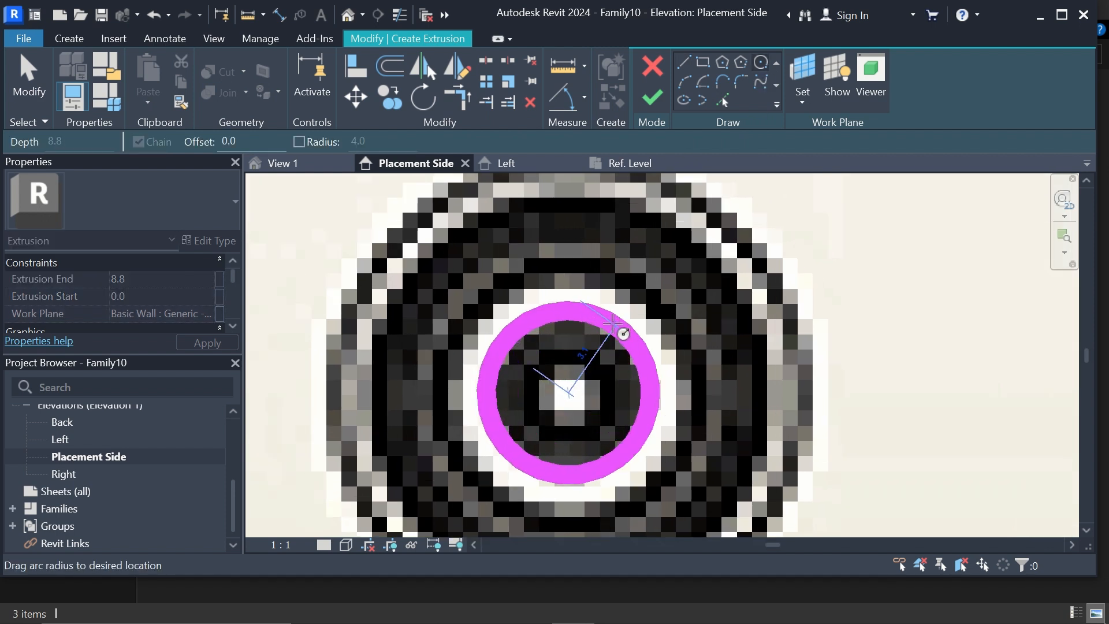
pyautogui.click(623, 333)
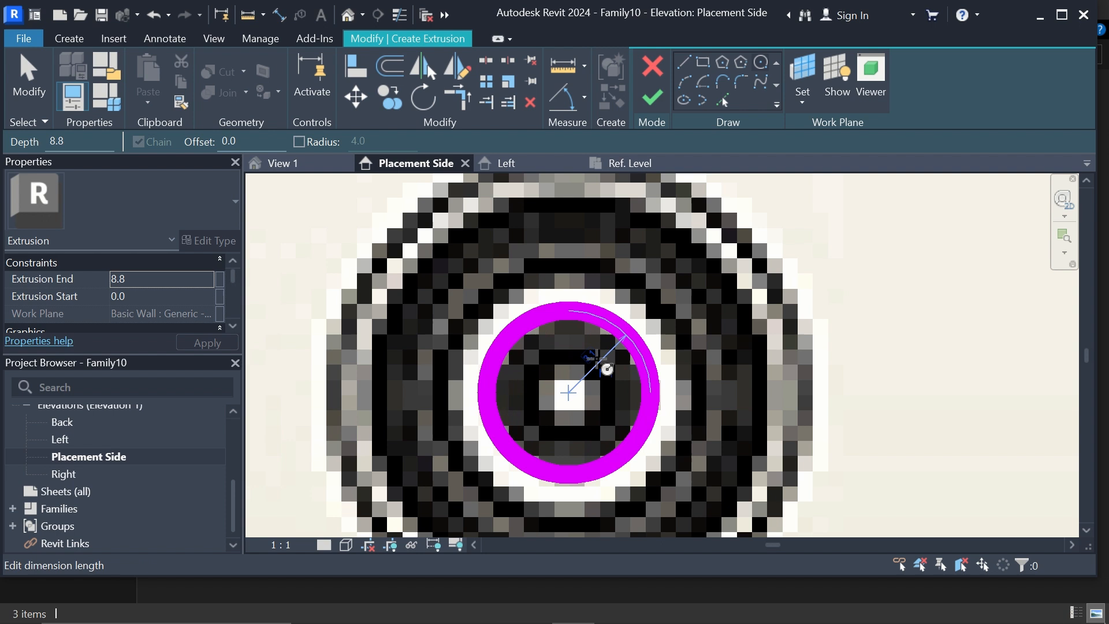
pyautogui.click(569, 393)
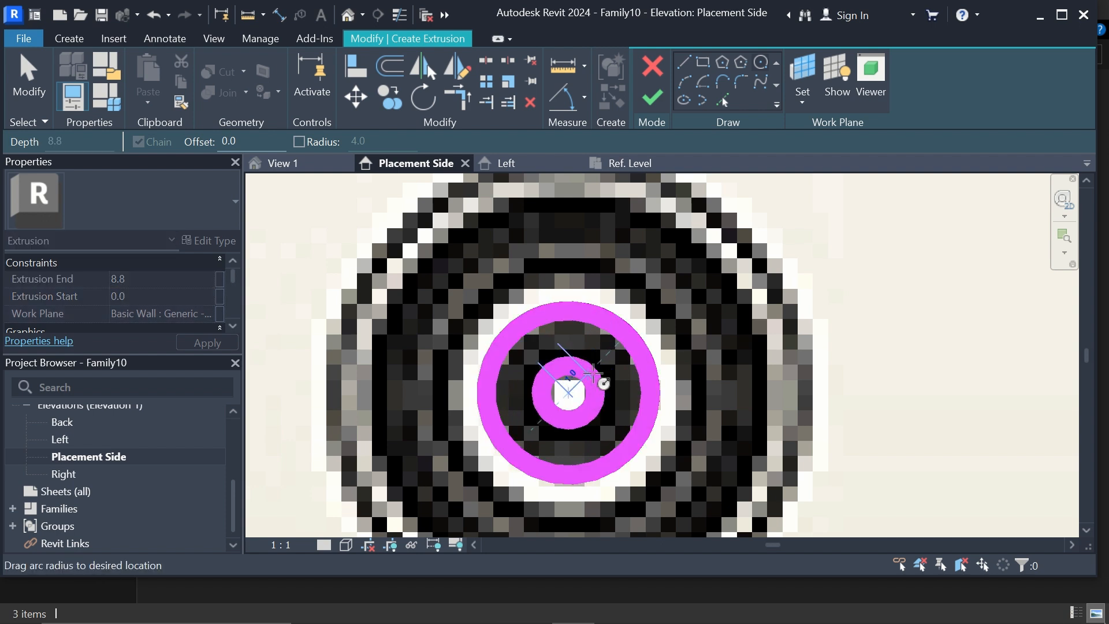
pyautogui.click(588, 377)
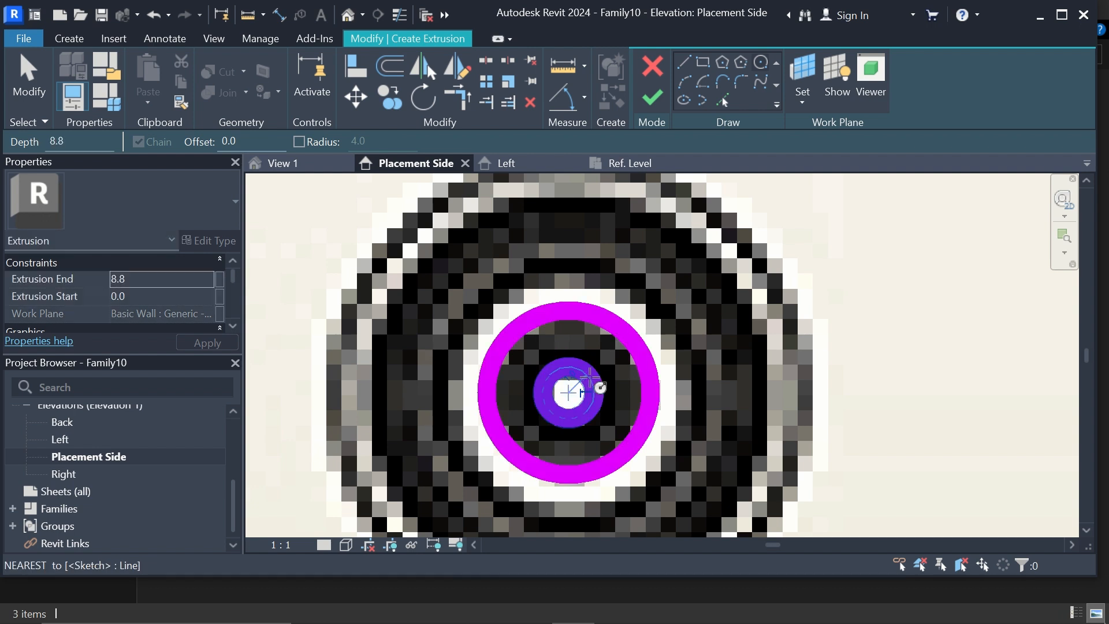
pyautogui.scroll(-4, 664, 369)
pyautogui.scroll(-3, 665, 369)
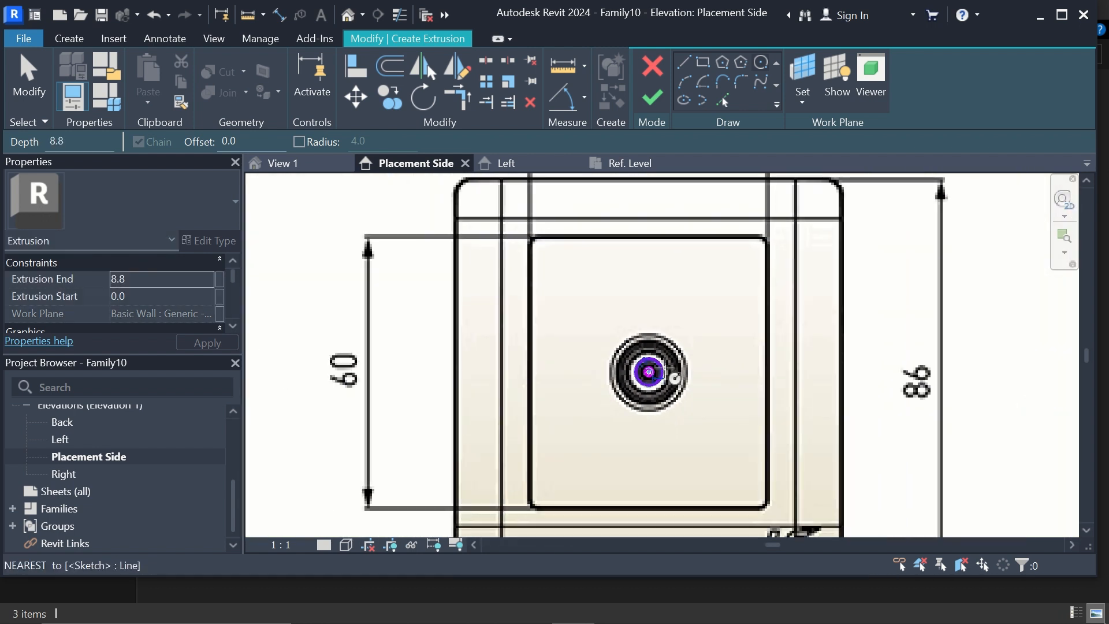
pyautogui.click(648, 95)
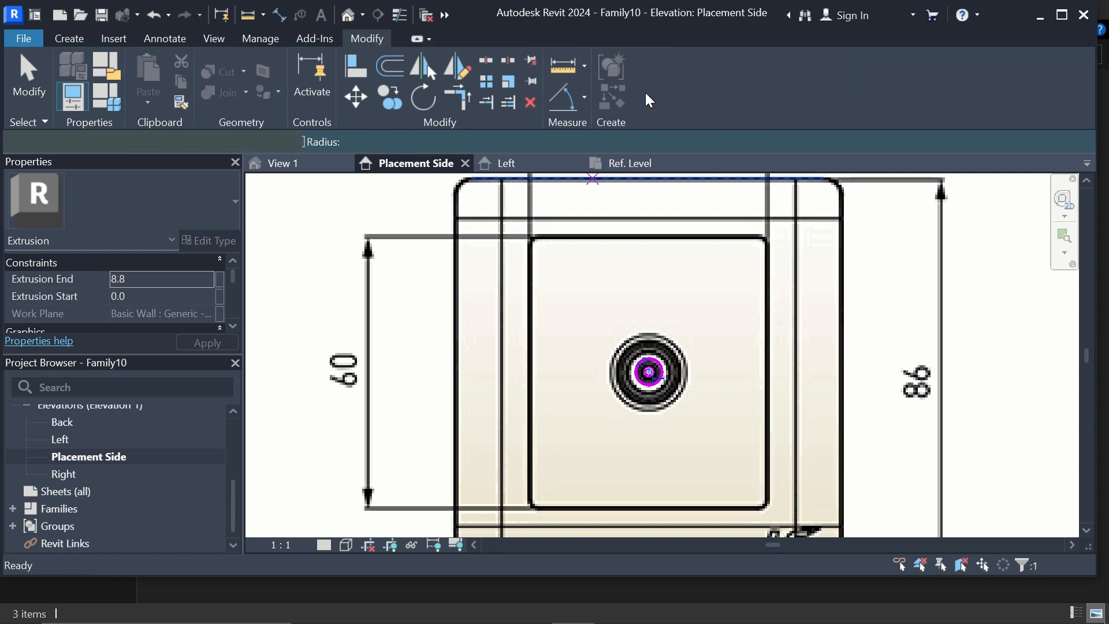
# Examine the connector area over the reference image and the depth dimensions on the image's side view.
pyautogui.scroll(4, 647, 364)
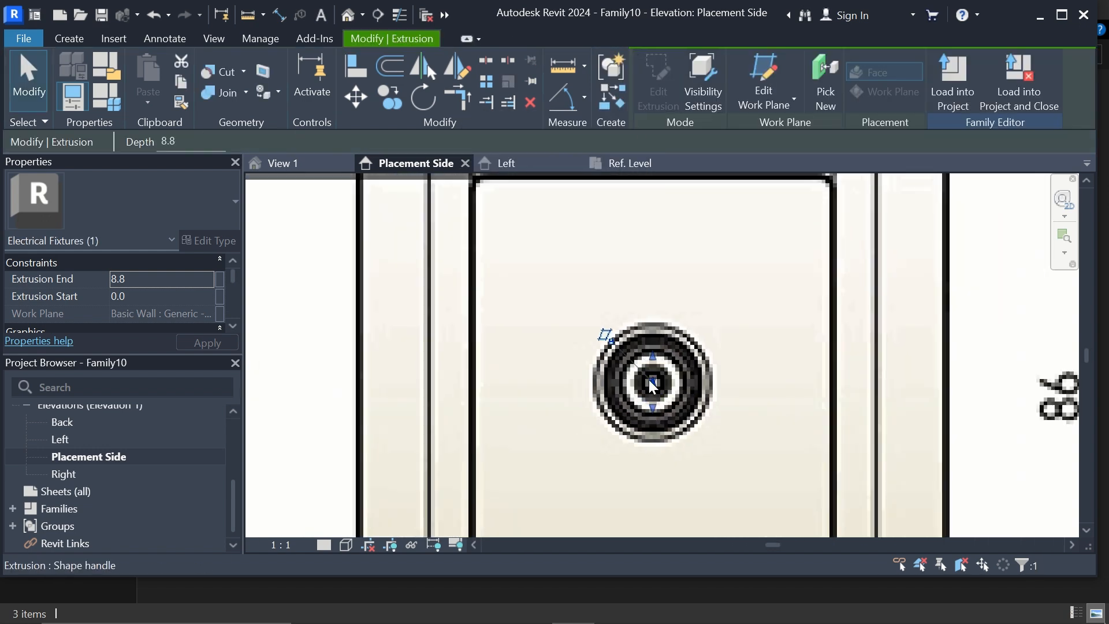
pyautogui.scroll(2, 655, 366)
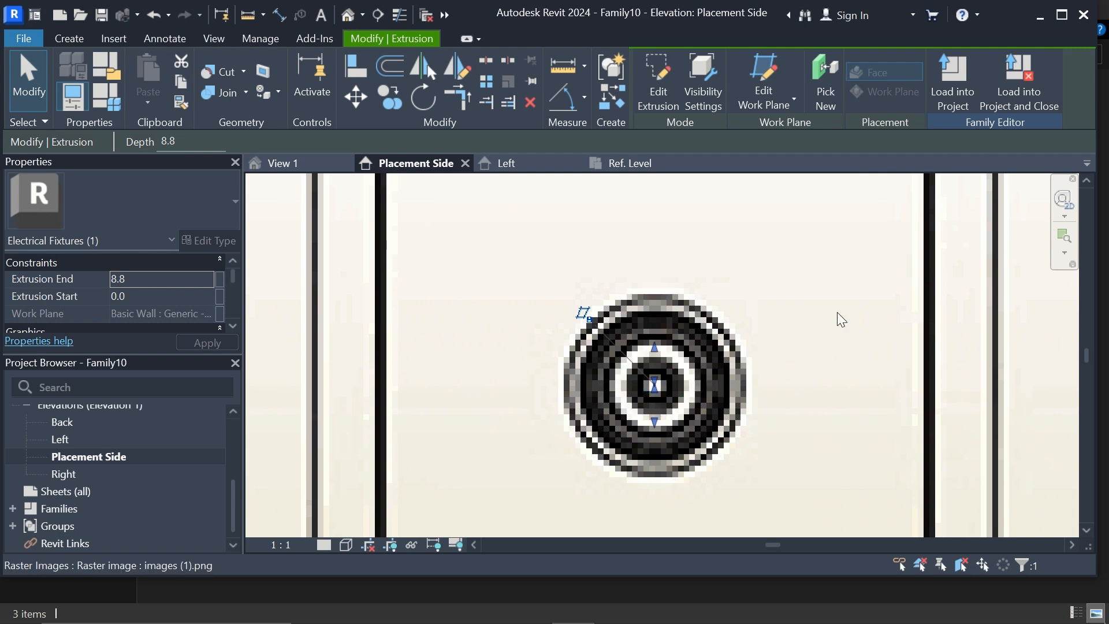
pyautogui.scroll(-4, 494, 303)
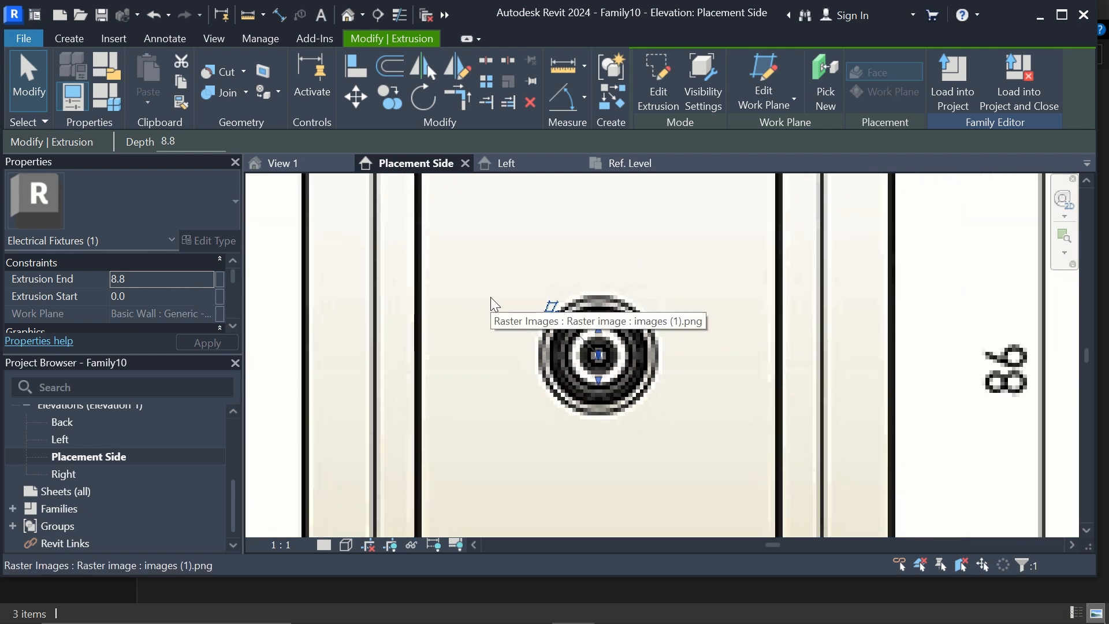
pyautogui.click(406, 296)
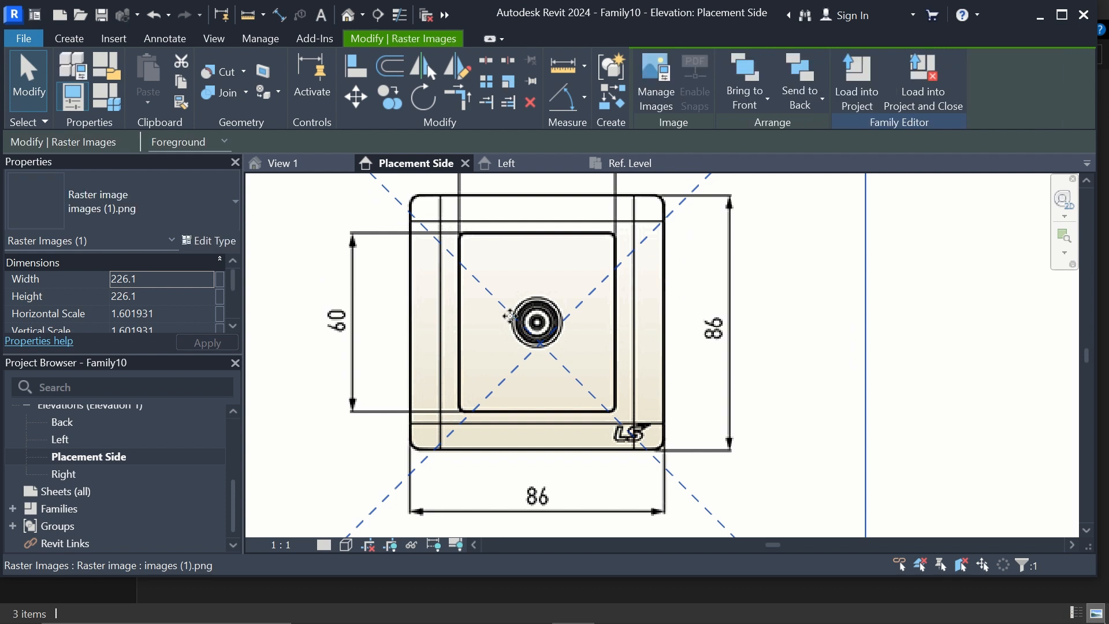
pyautogui.click(1084, 374)
pyautogui.scroll(-3, 609, 381)
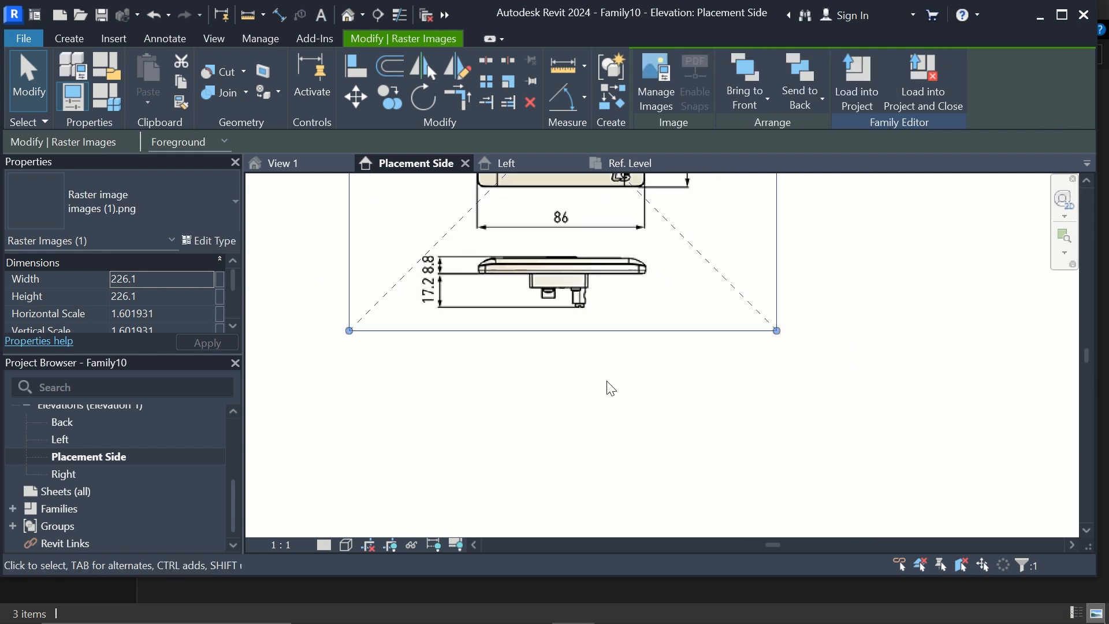
pyautogui.click(853, 349)
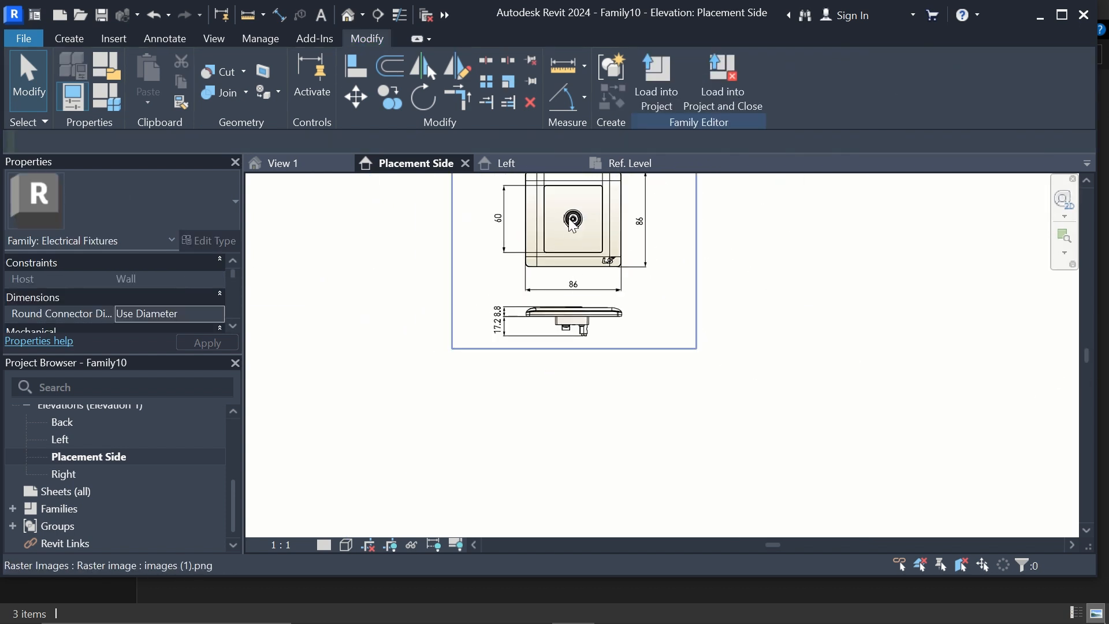
# Move the socket reference image 1600 mm horizontally away from the modelled faceplate, outside the wall outline.
pyautogui.scroll(5, 574, 223)
pyautogui.click(571, 244)
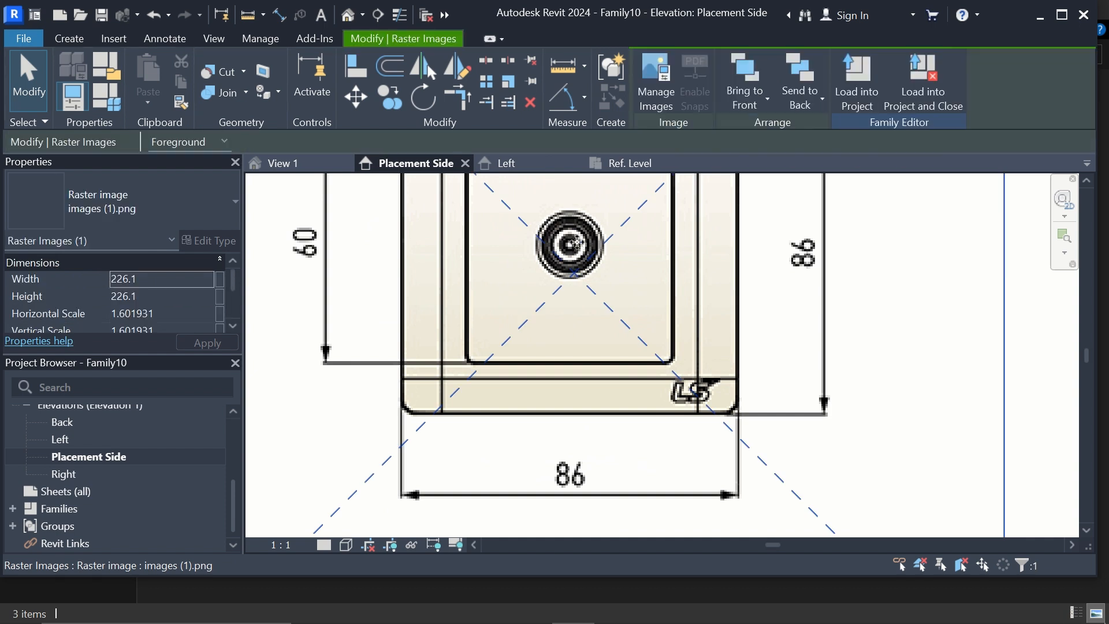
pyautogui.scroll(-2, 595, 283)
pyautogui.scroll(-2, 596, 285)
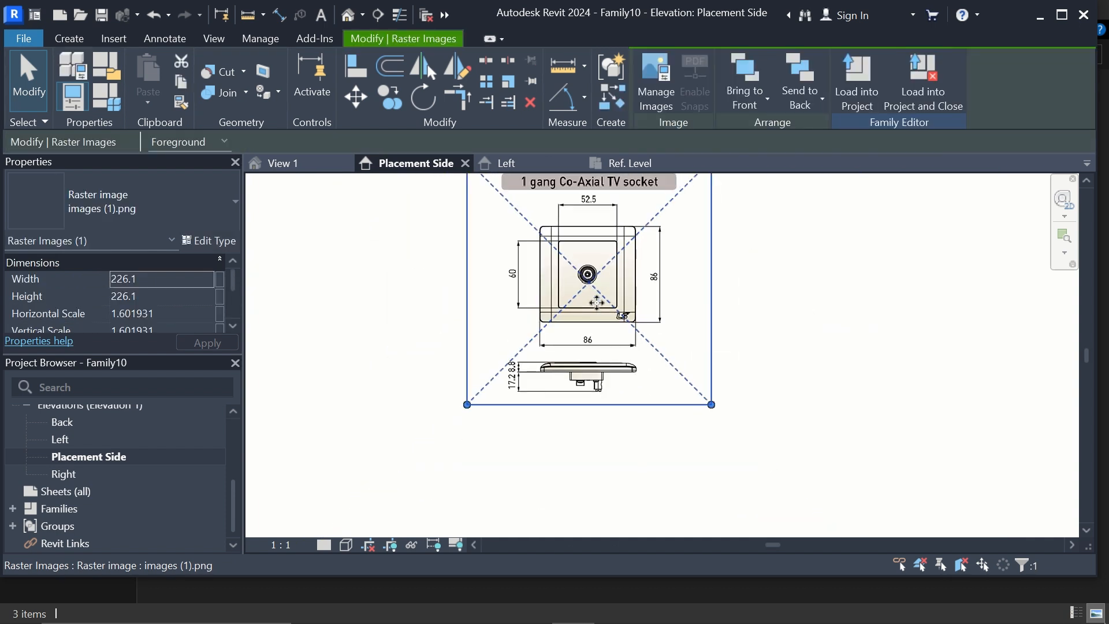
pyautogui.click(356, 97)
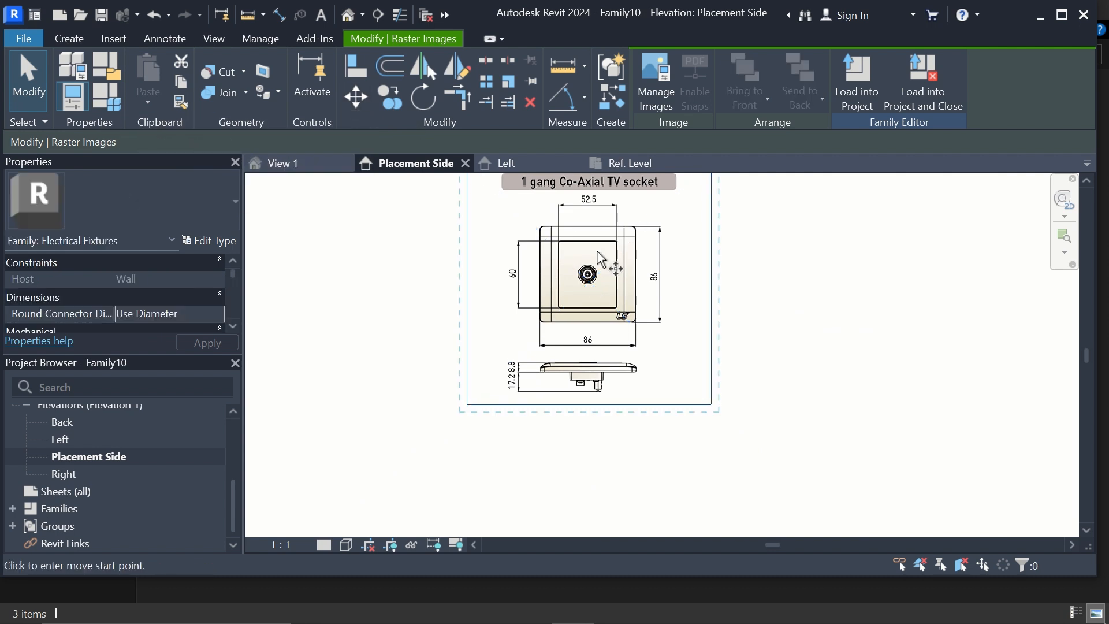
pyautogui.click(589, 268)
pyautogui.scroll(-5, 747, 286)
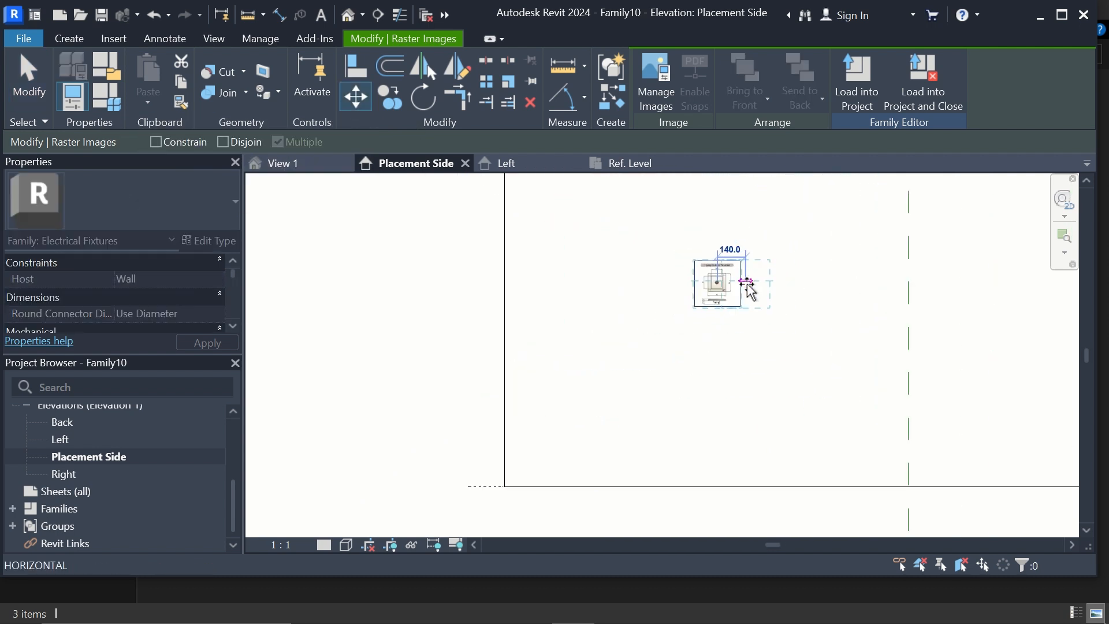
pyautogui.scroll(-1, 748, 286)
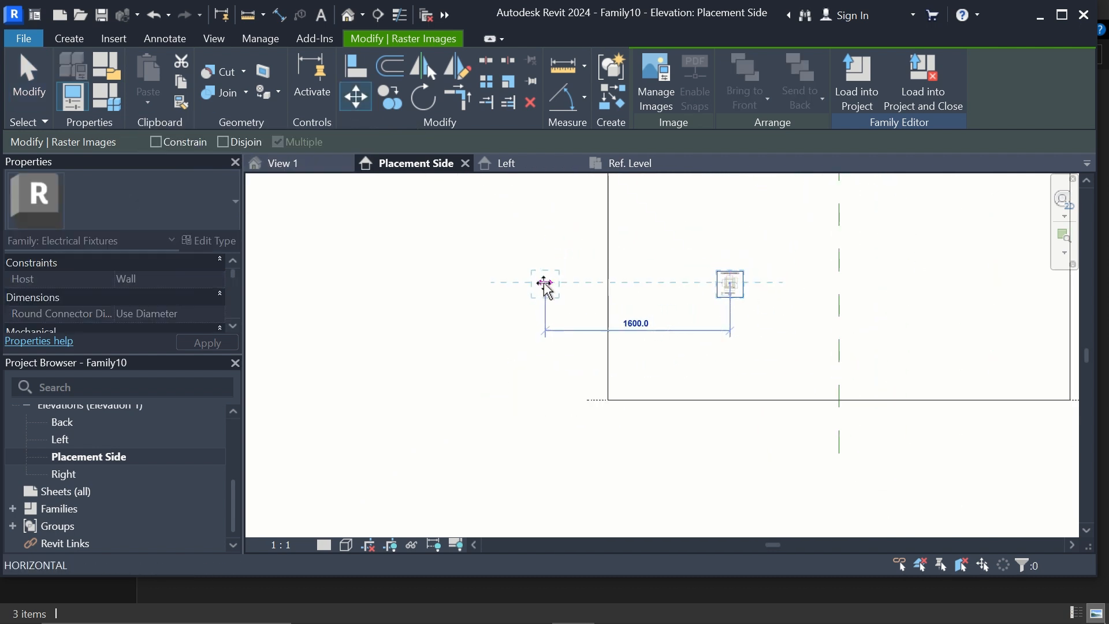
pyautogui.click(544, 283)
# Pick the wall face as the work plane for the inner connector extrusion and open the Ref. Level plan.
pyautogui.scroll(6, 753, 290)
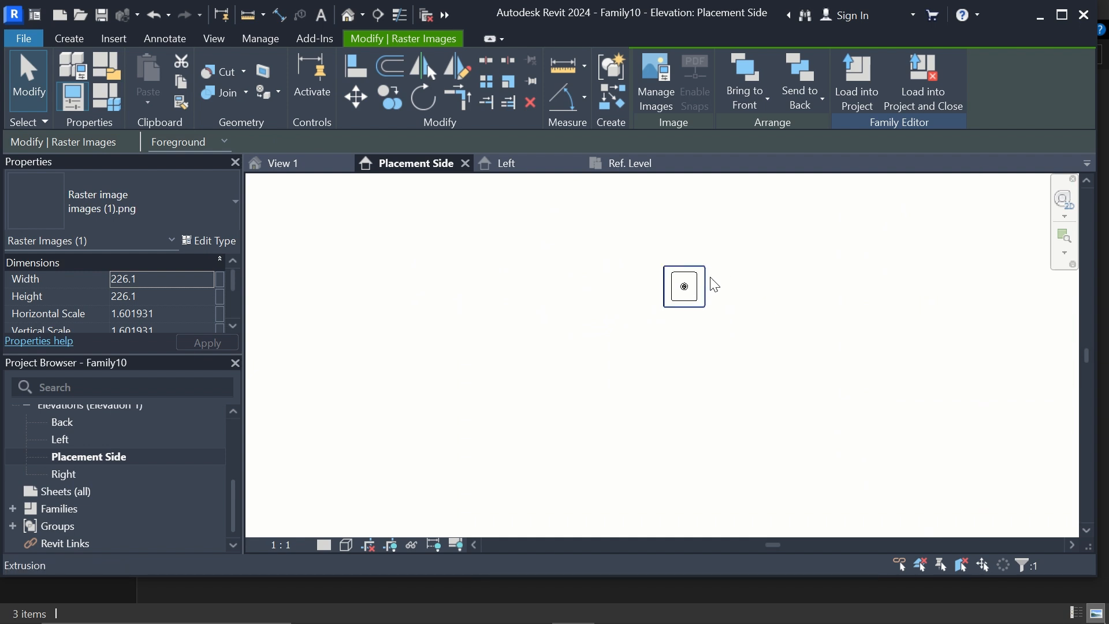
pyautogui.scroll(4, 712, 283)
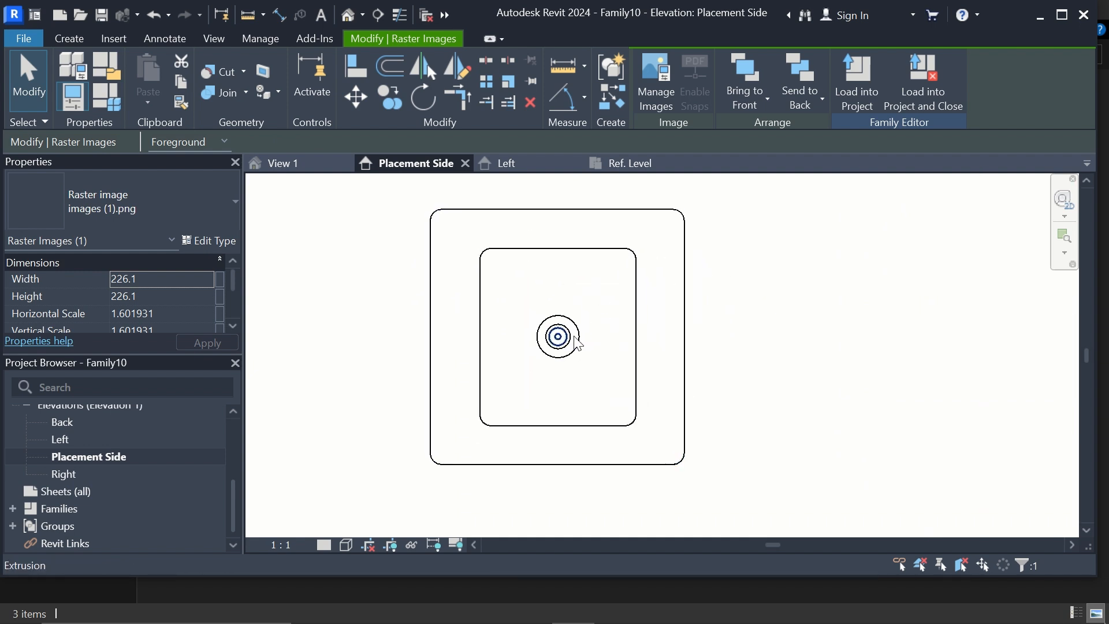
pyautogui.scroll(2, 577, 342)
pyautogui.click(575, 341)
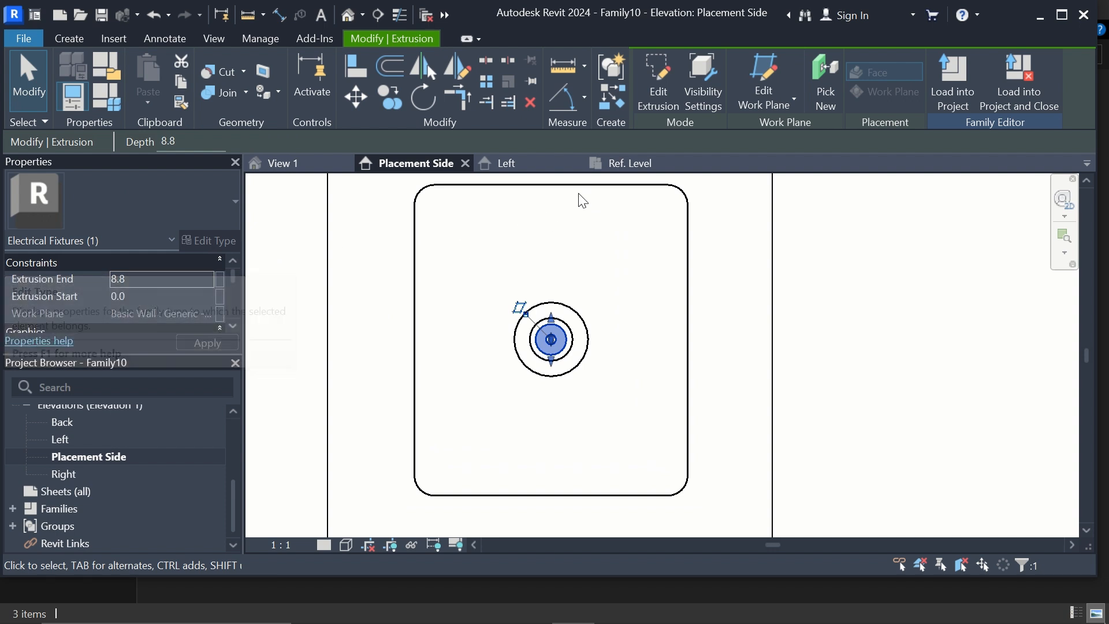
pyautogui.click(780, 104)
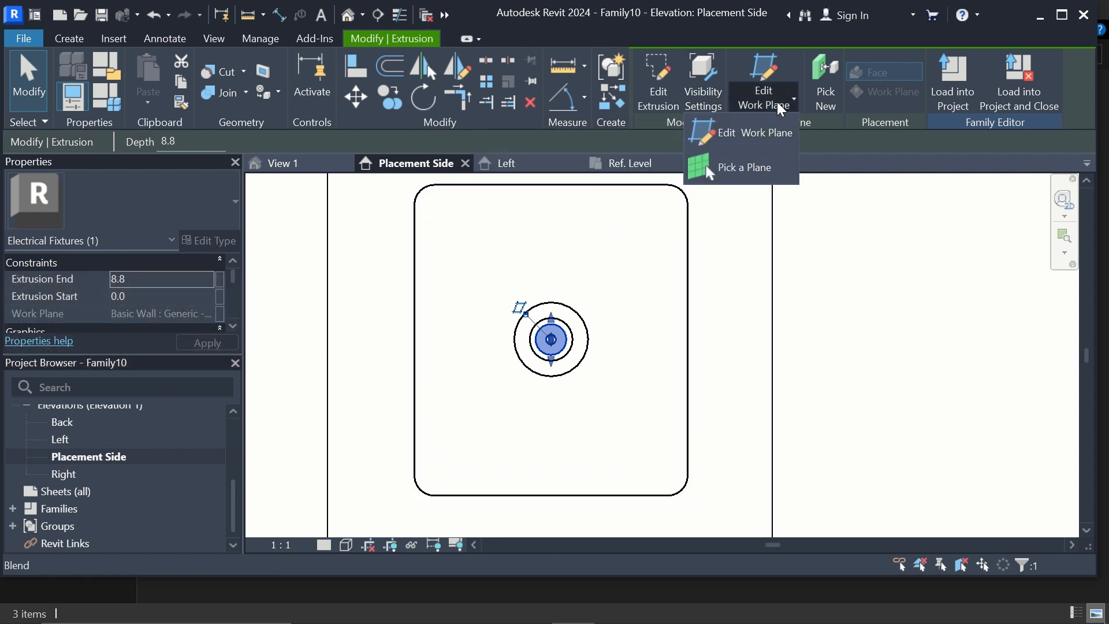
pyautogui.click(748, 168)
pyautogui.scroll(-8, 506, 309)
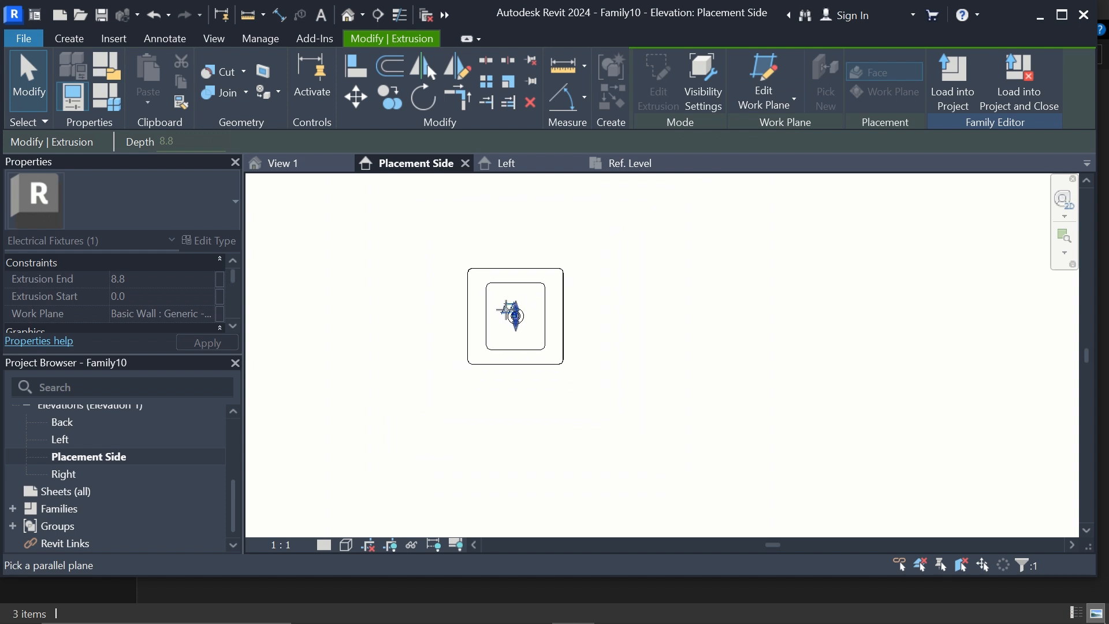
pyautogui.scroll(5, 559, 303)
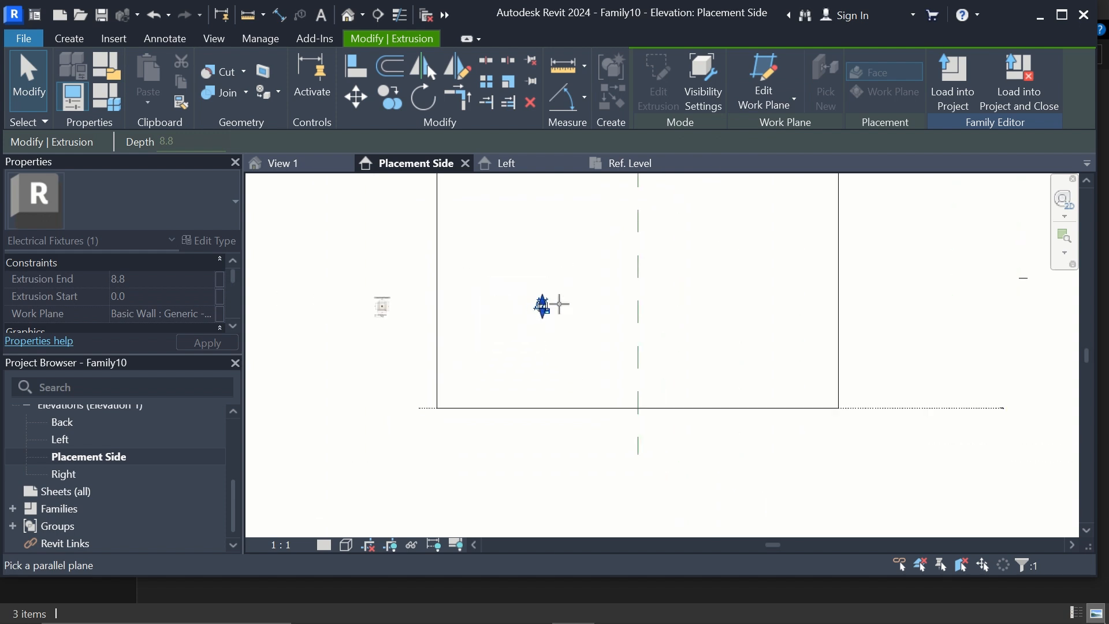
pyautogui.click(837, 270)
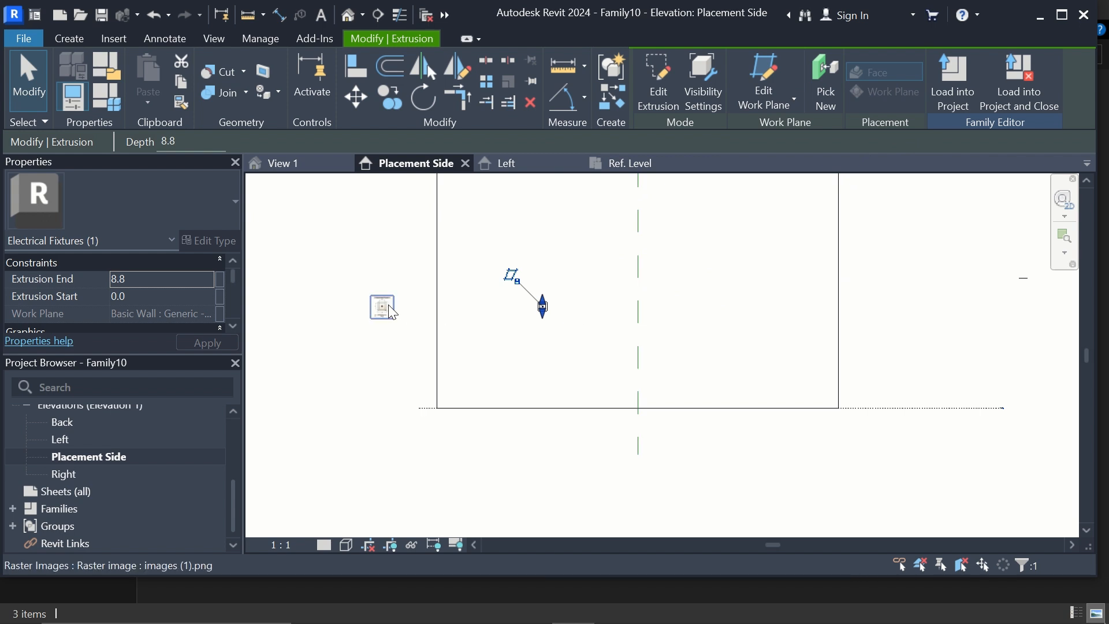
pyautogui.click(371, 255)
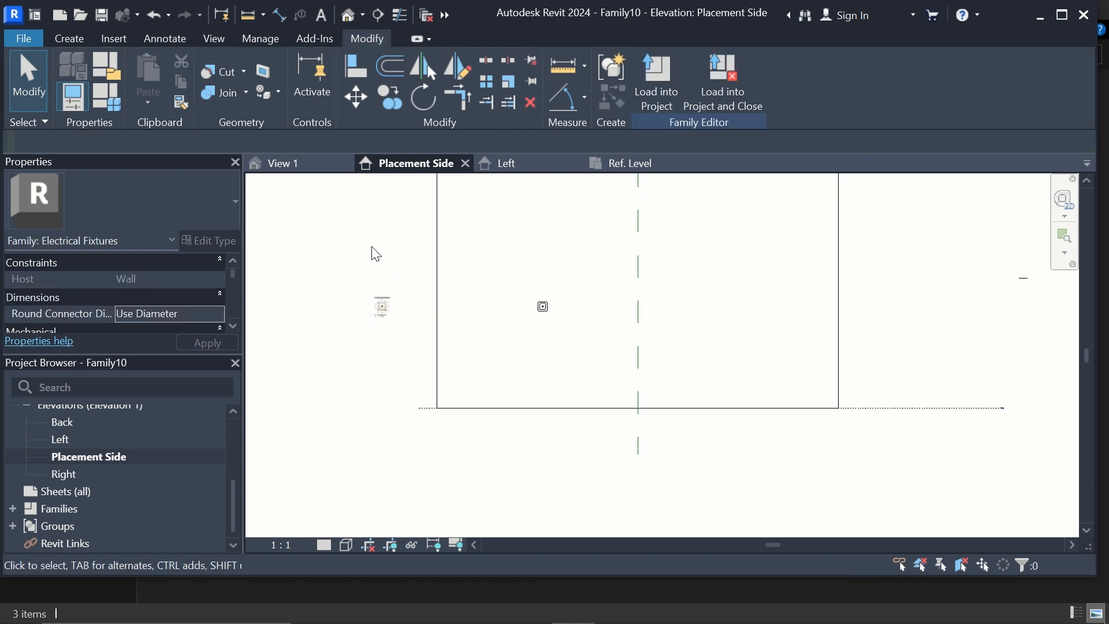
pyautogui.click(625, 169)
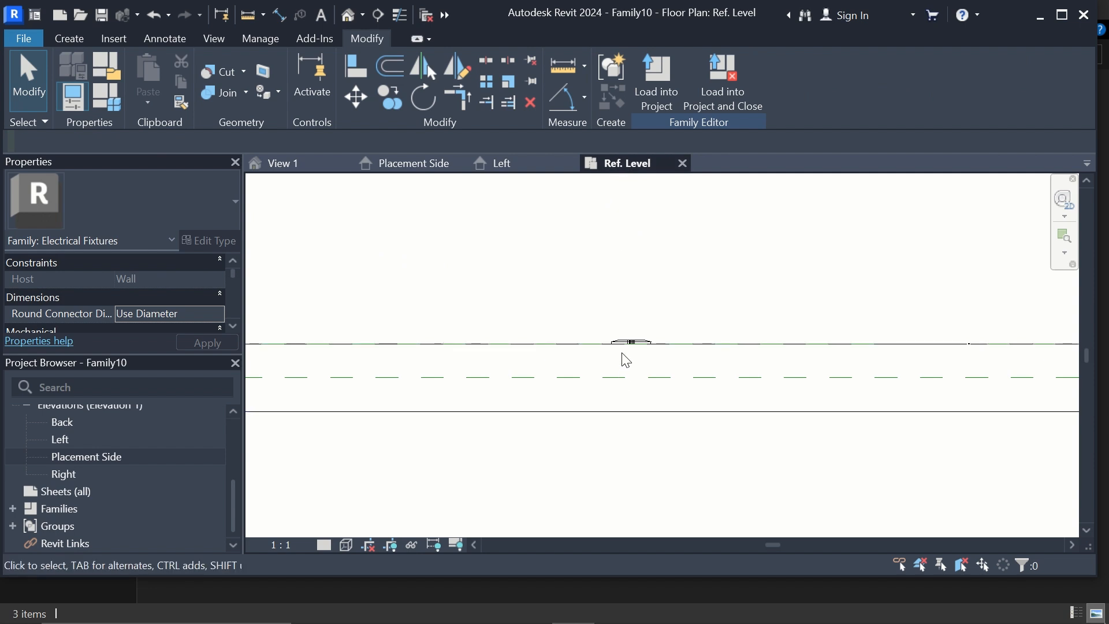
# In the Placement Side elevation, draw a horizontal model line about 500 mm long below the faceplate on the 1 gang computer socket image.
pyautogui.scroll(3, 630, 352)
pyautogui.scroll(3, 633, 337)
pyautogui.click(414, 165)
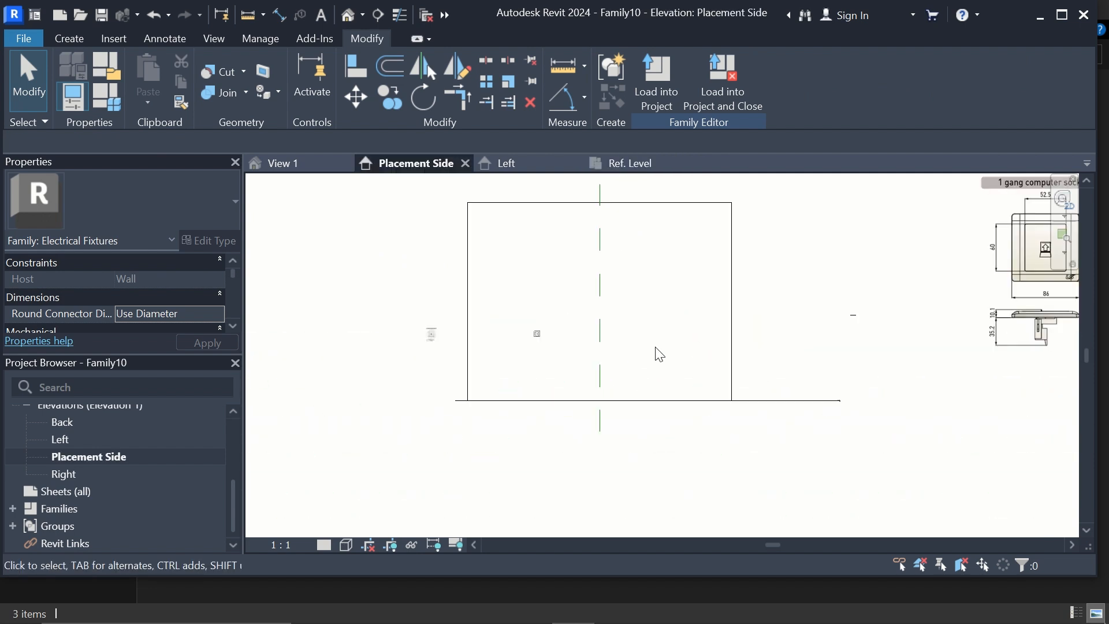
pyautogui.scroll(-3, 649, 351)
pyautogui.scroll(2, 927, 263)
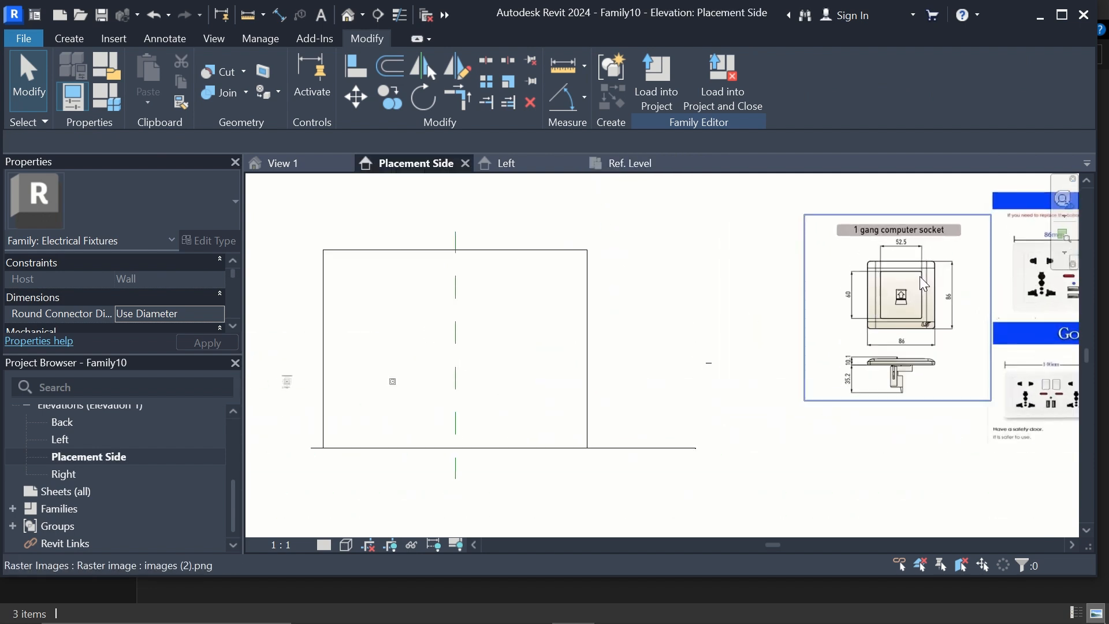
pyautogui.click(908, 310)
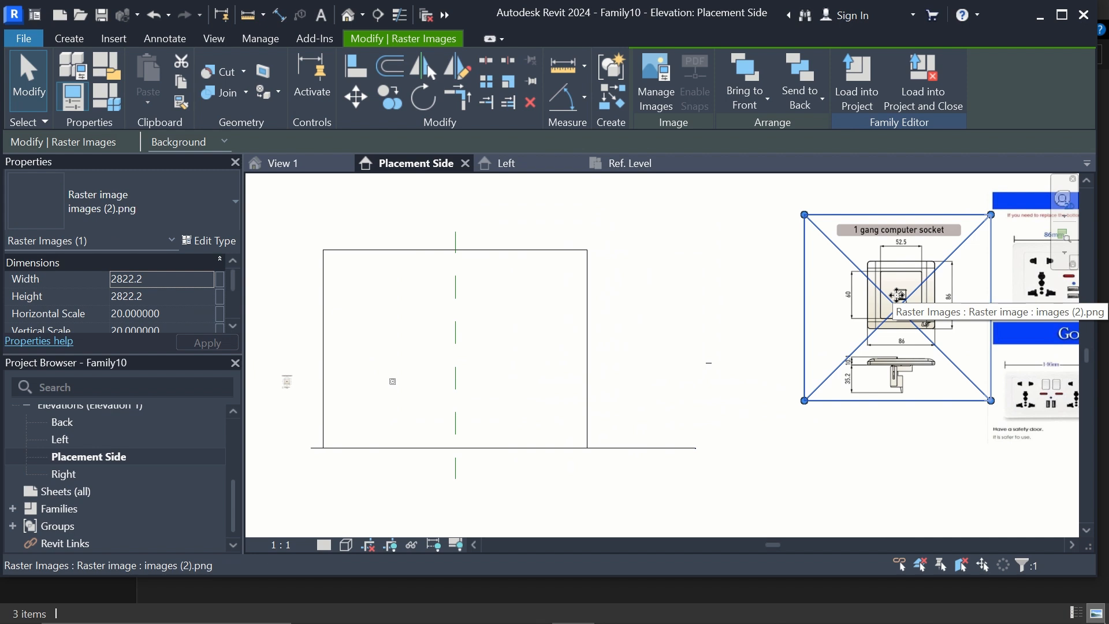
pyautogui.scroll(2, 994, 306)
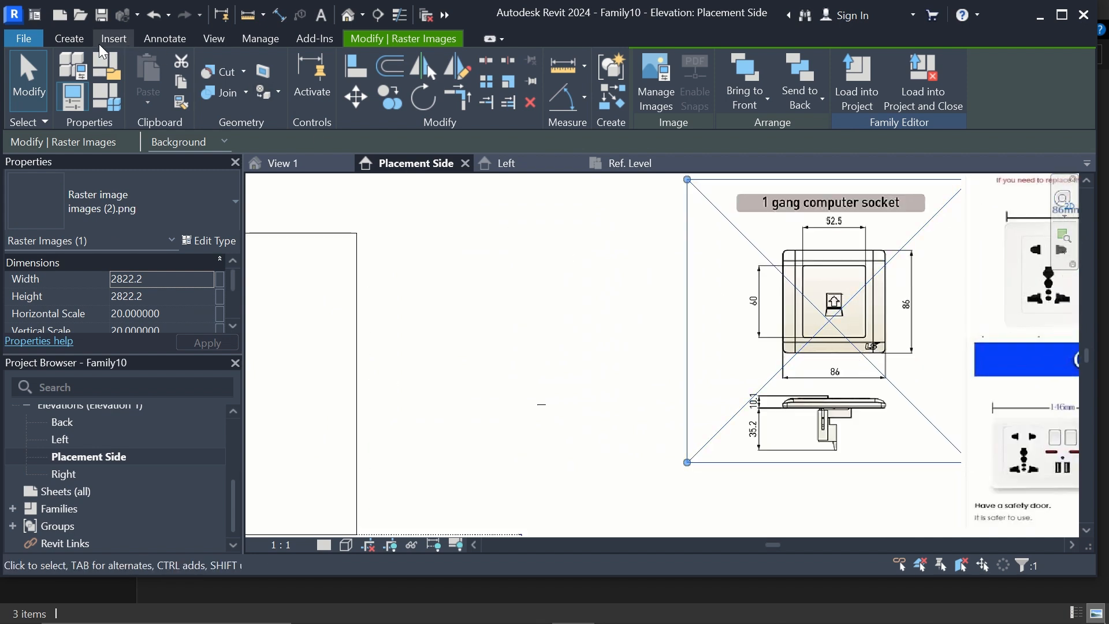
pyautogui.click(81, 42)
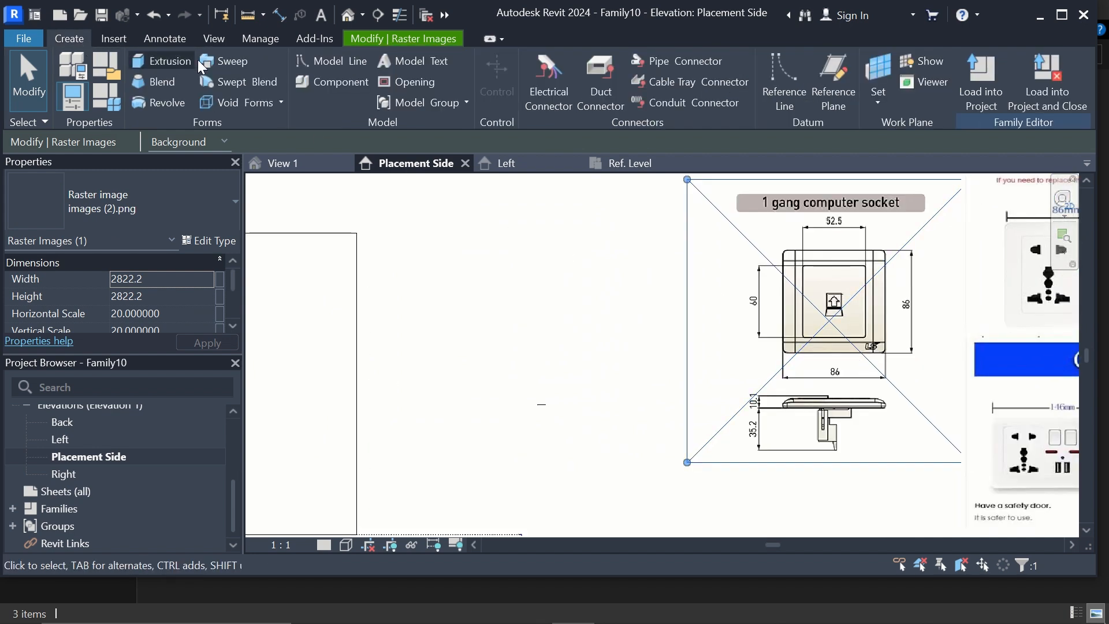
pyautogui.click(330, 62)
pyautogui.scroll(4, 869, 345)
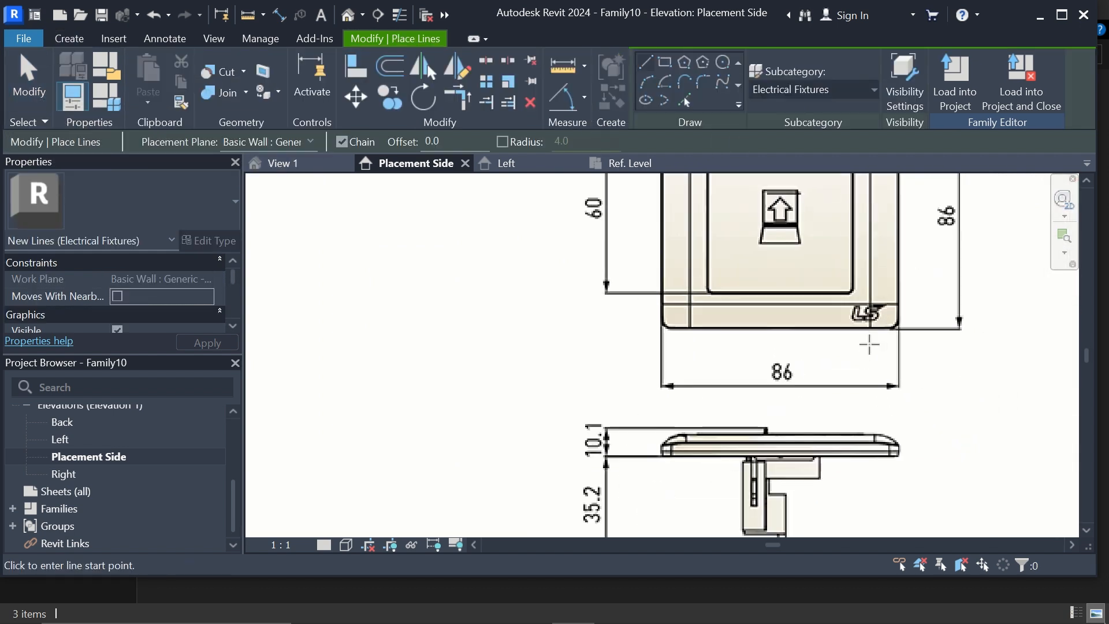
pyautogui.scroll(2, 870, 345)
pyautogui.click(680, 356)
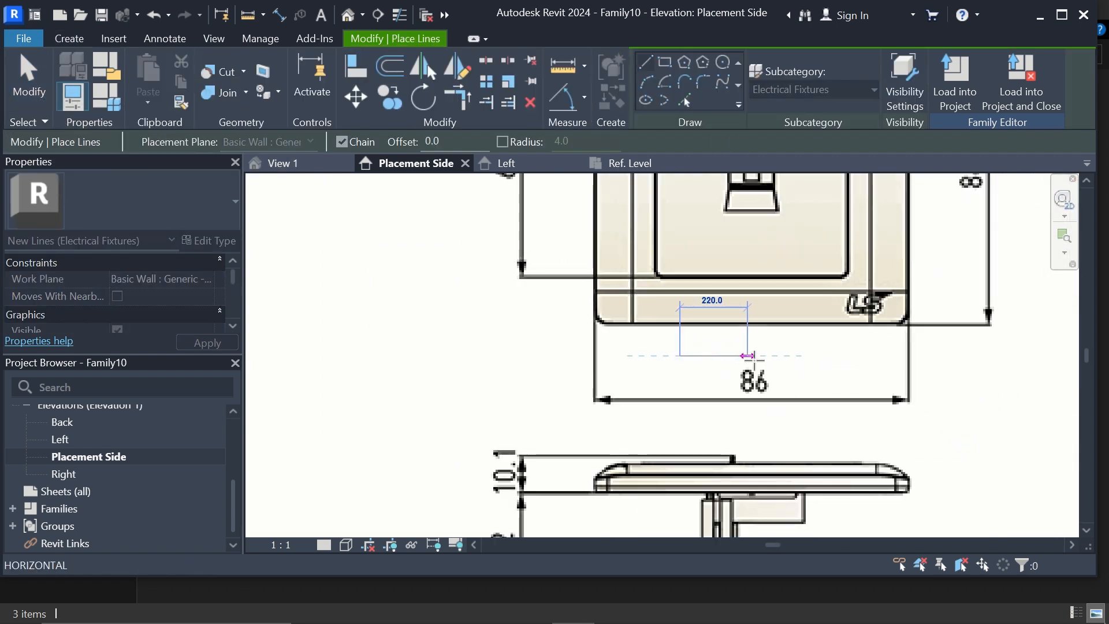
pyautogui.click(834, 356)
pyautogui.press('Escape')
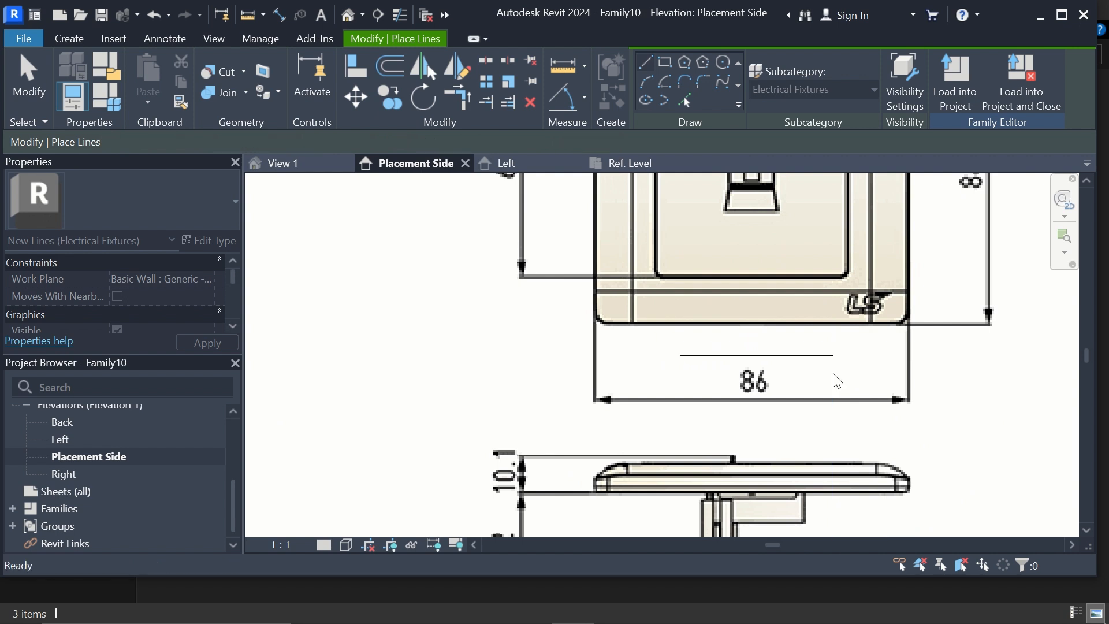
pyautogui.press('Escape')
# Set the length of the model line on the computer socket image to 86 mm.
pyautogui.click(795, 356)
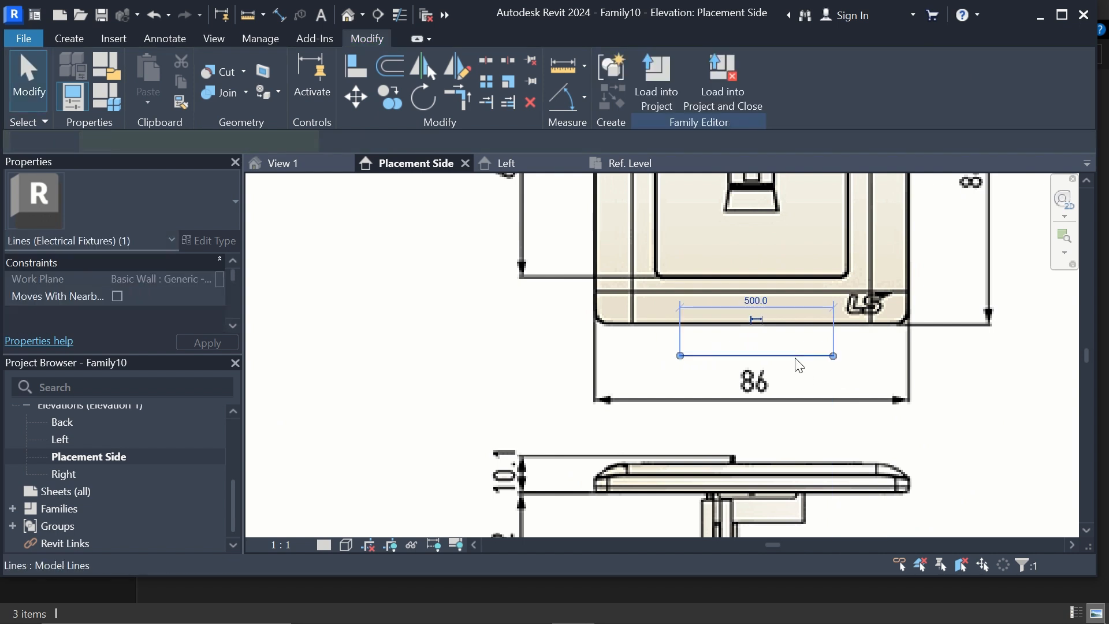
pyautogui.click(751, 302)
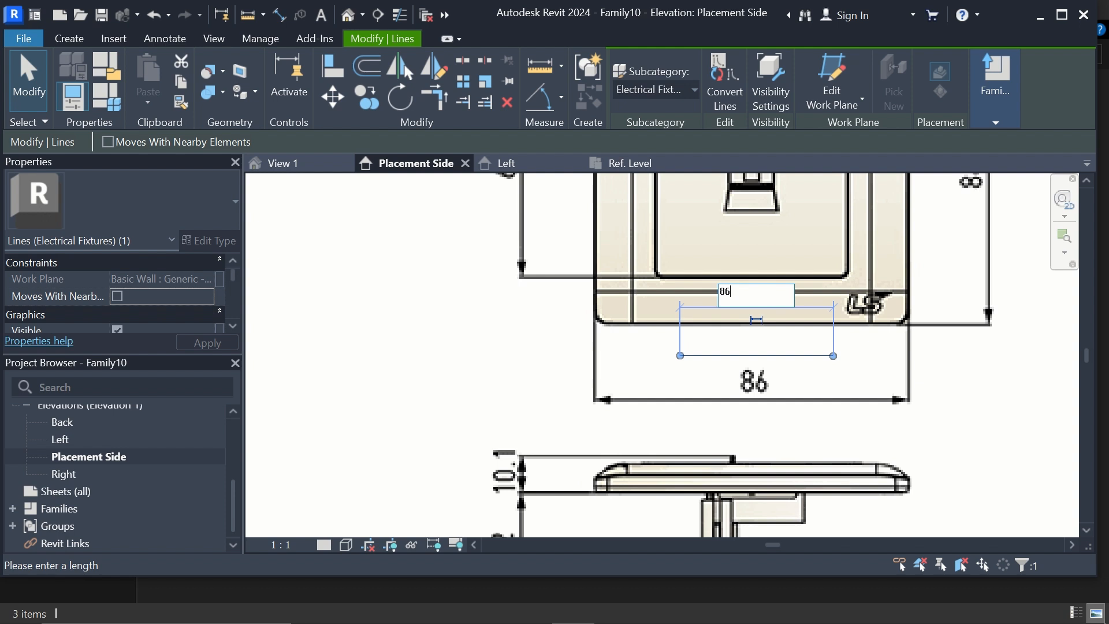
pyautogui.write('86')
pyautogui.press('Return')
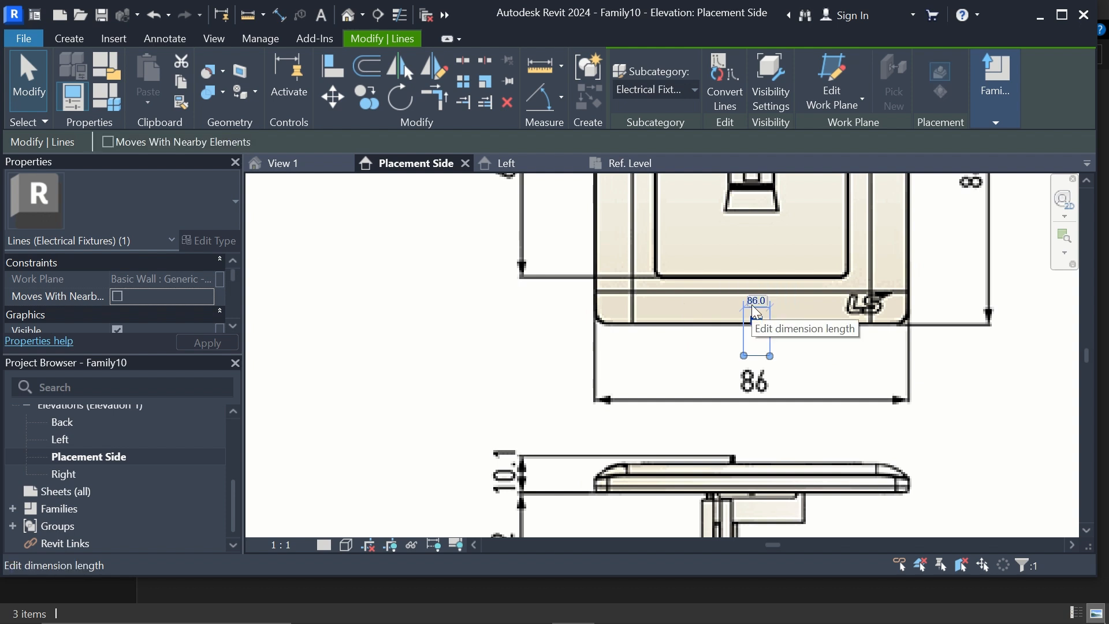
# Shrink the computer socket image to about 291 mm wide near its 86 mm line, and delete the older stray line beside the wall.
pyautogui.scroll(4, 757, 381)
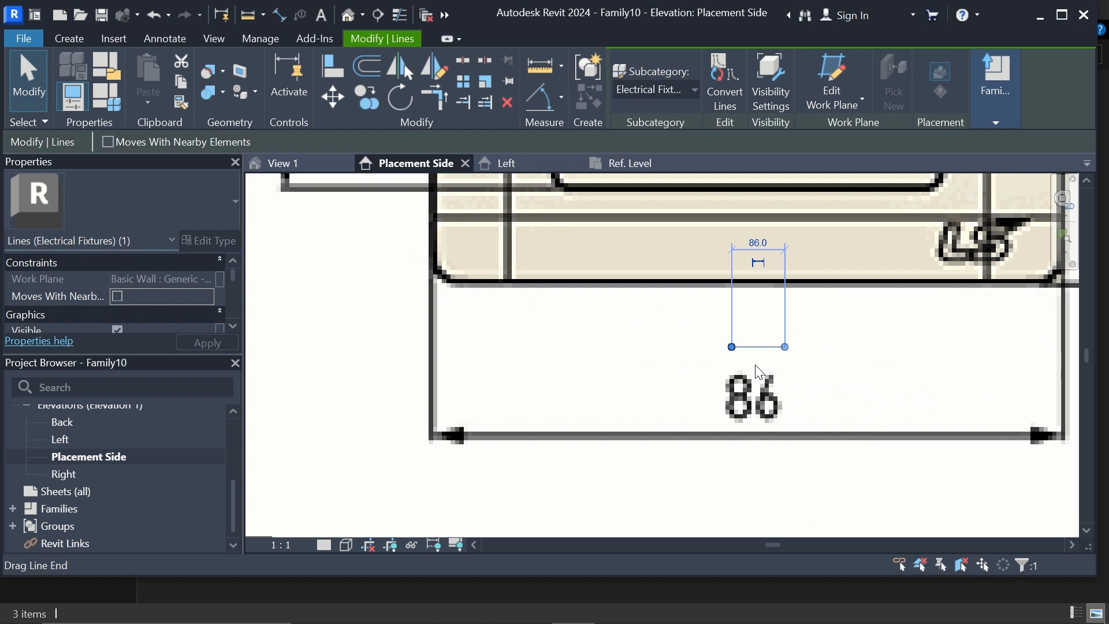
pyautogui.scroll(-4, 756, 366)
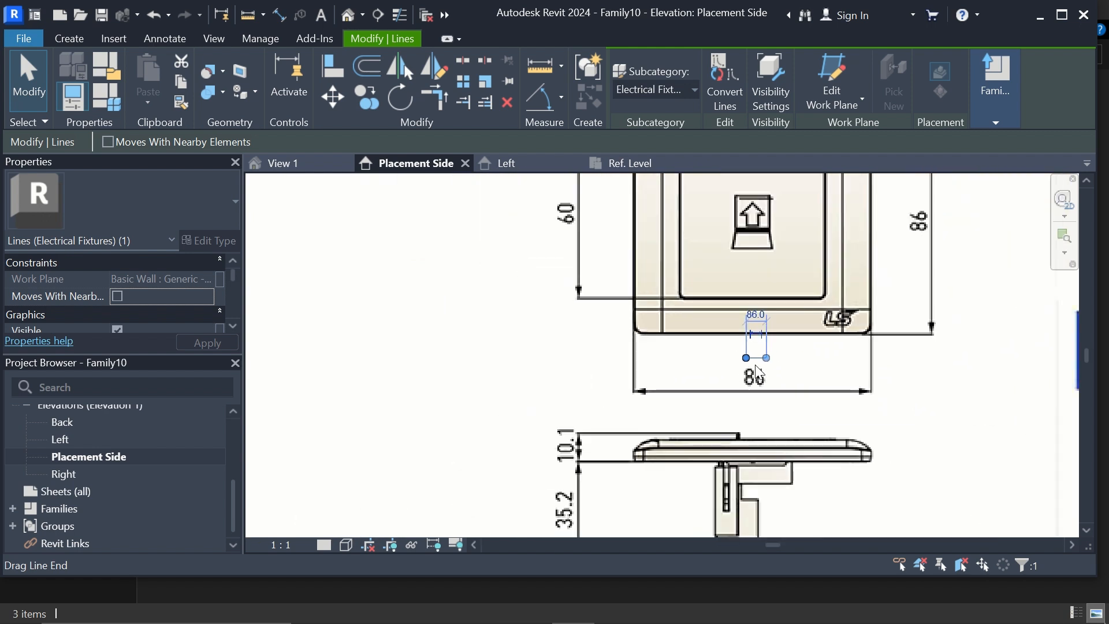
pyautogui.scroll(-4, 763, 357)
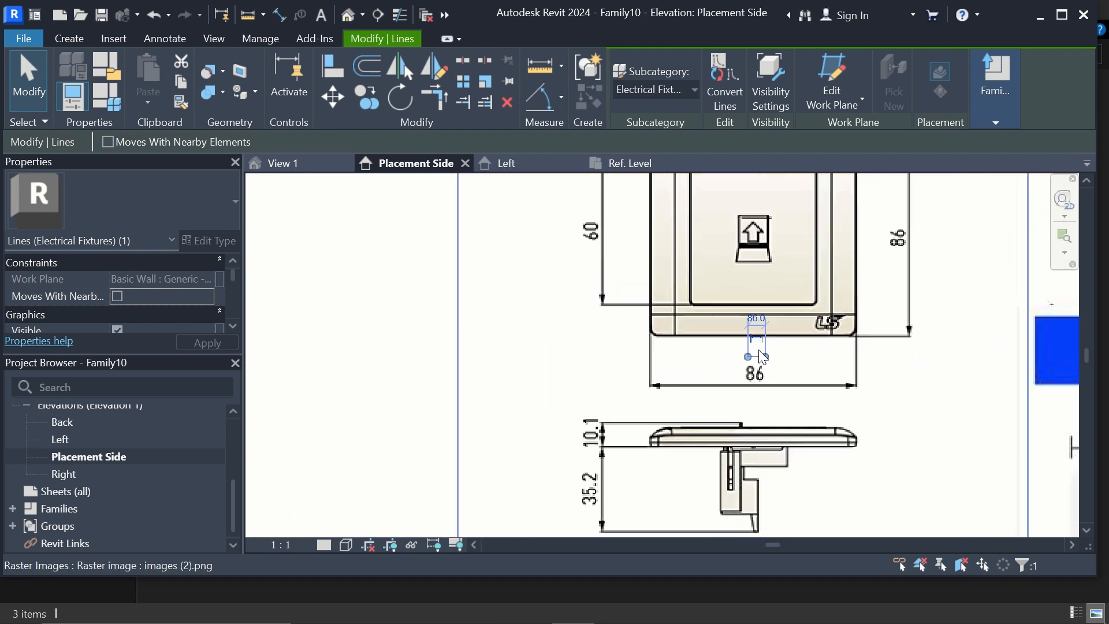
pyautogui.click(919, 485)
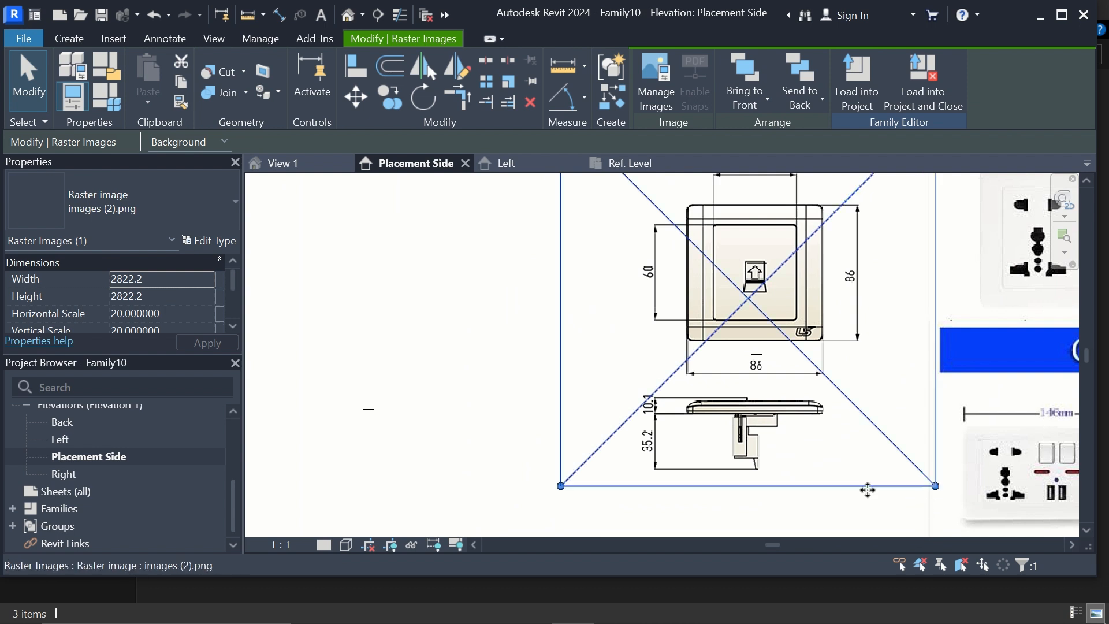
pyautogui.moveTo(562, 487); pyautogui.dragTo(786, 215)
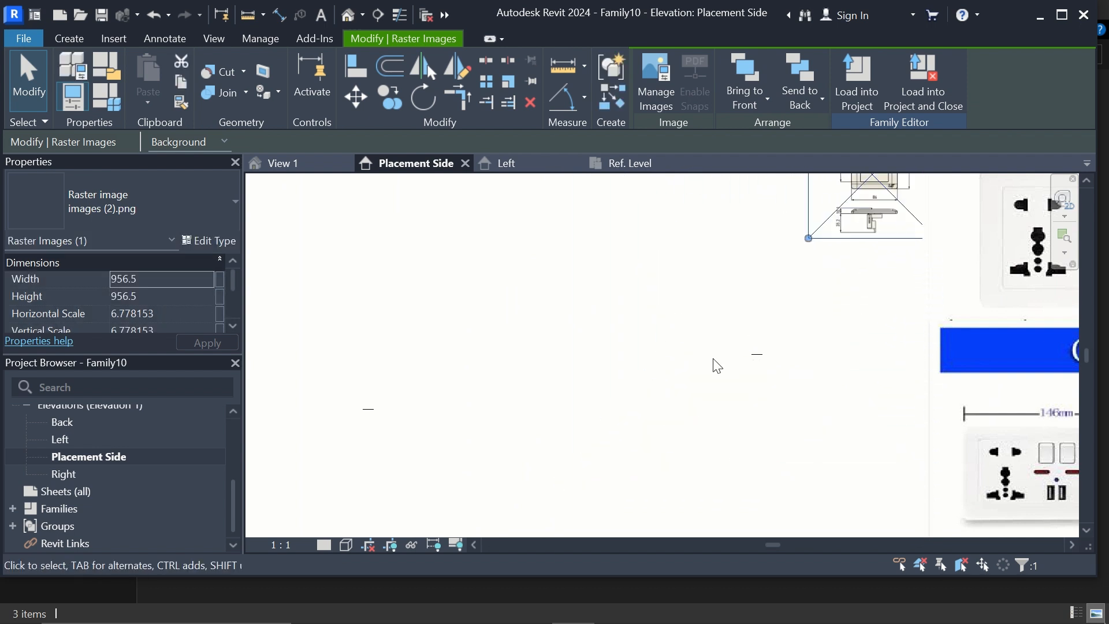
pyautogui.scroll(-1, 705, 369)
pyautogui.scroll(-1, 790, 369)
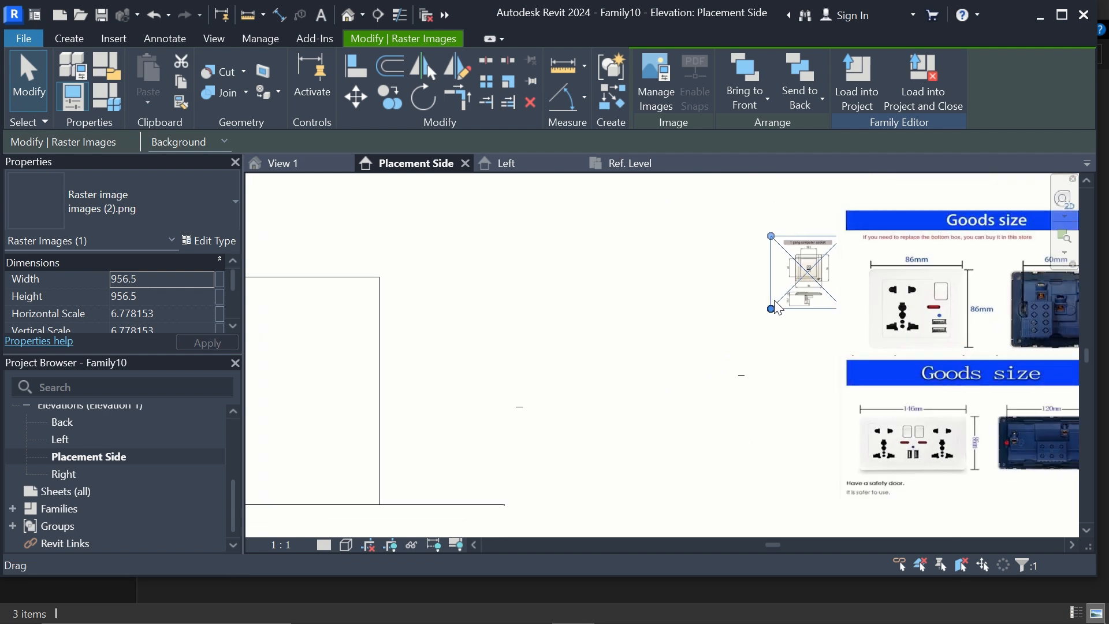
pyautogui.moveTo(844, 236); pyautogui.dragTo(733, 387)
pyautogui.scroll(1, 790, 293)
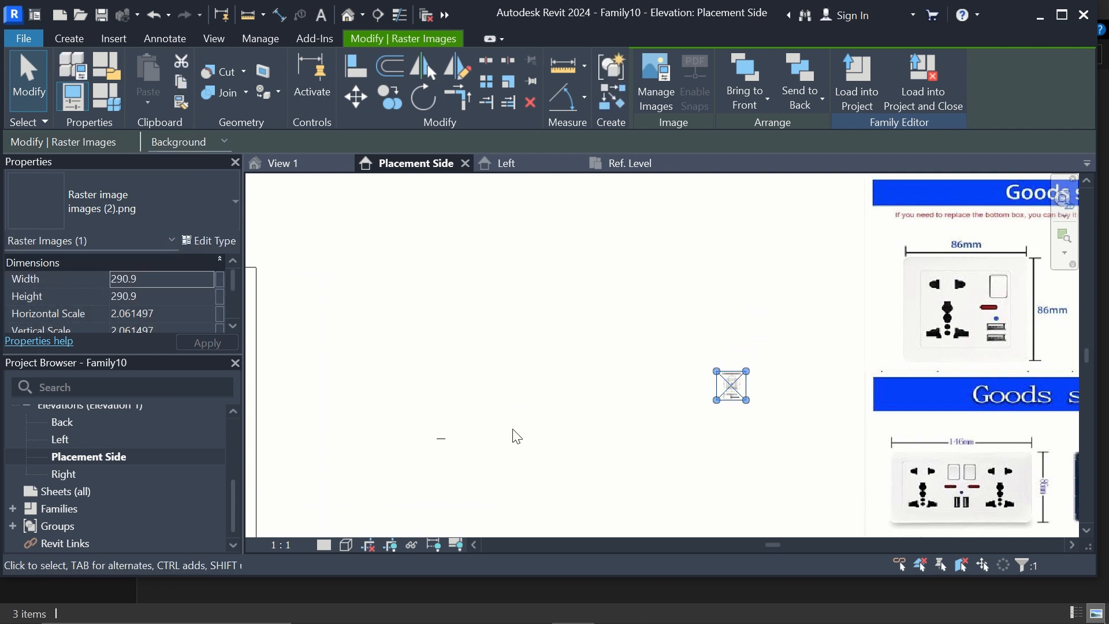
pyautogui.click(444, 439)
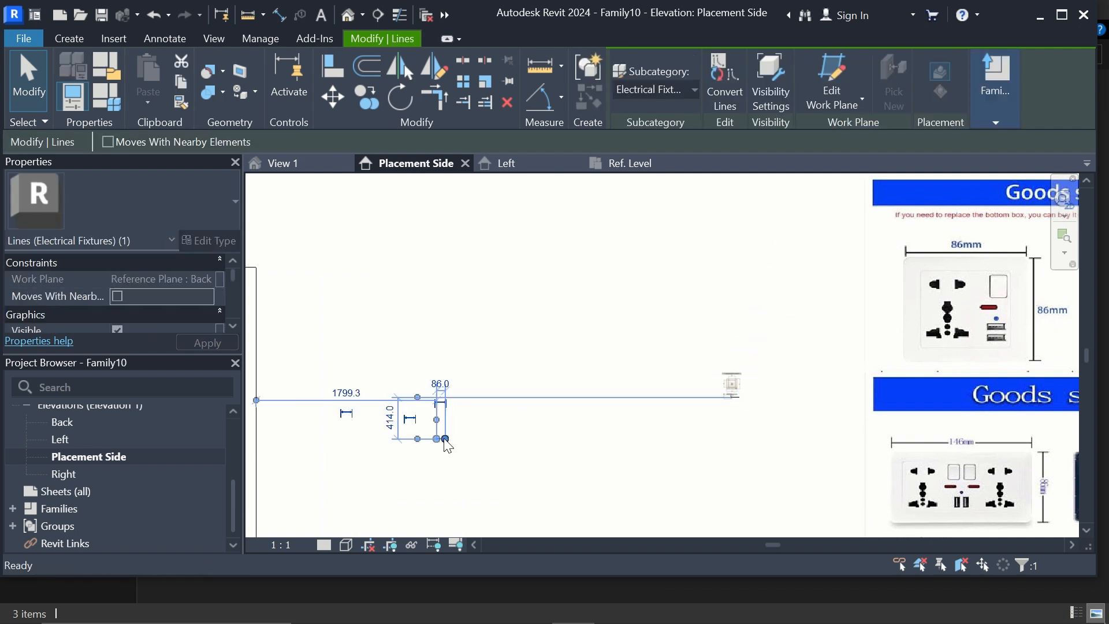
pyautogui.press('Delete')
# Nudge the computer socket image until the 86 mm line lies over the faceplate's horizontal 86 dimension.
pyautogui.scroll(10, 725, 401)
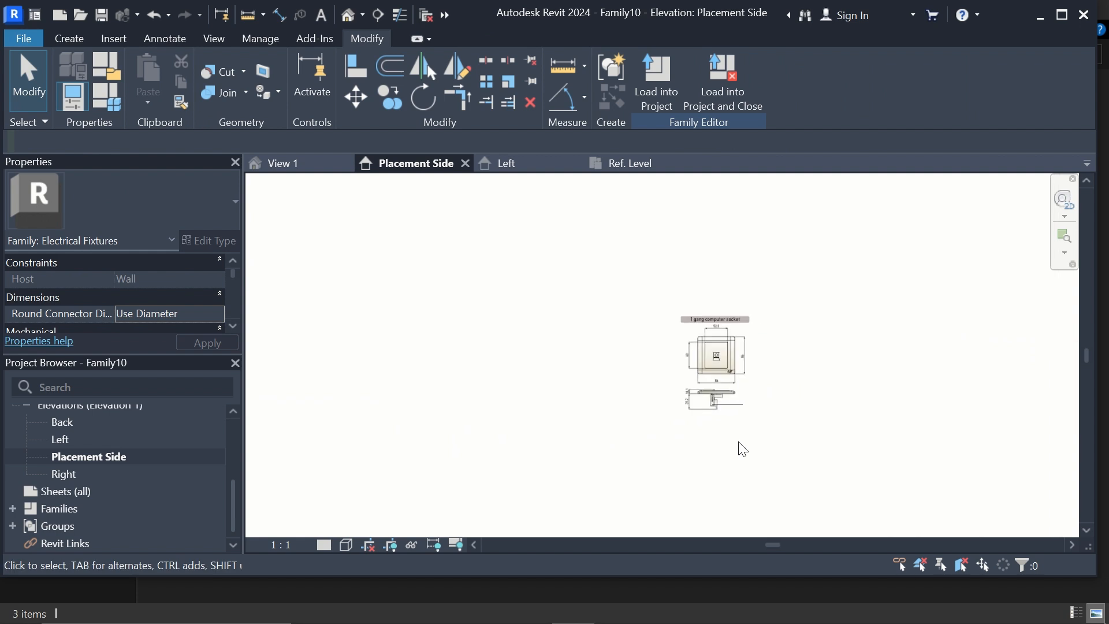
pyautogui.click(742, 372)
pyautogui.press('Right')
pyautogui.press('Right')
pyautogui.press('Right')
pyautogui.press('Right')
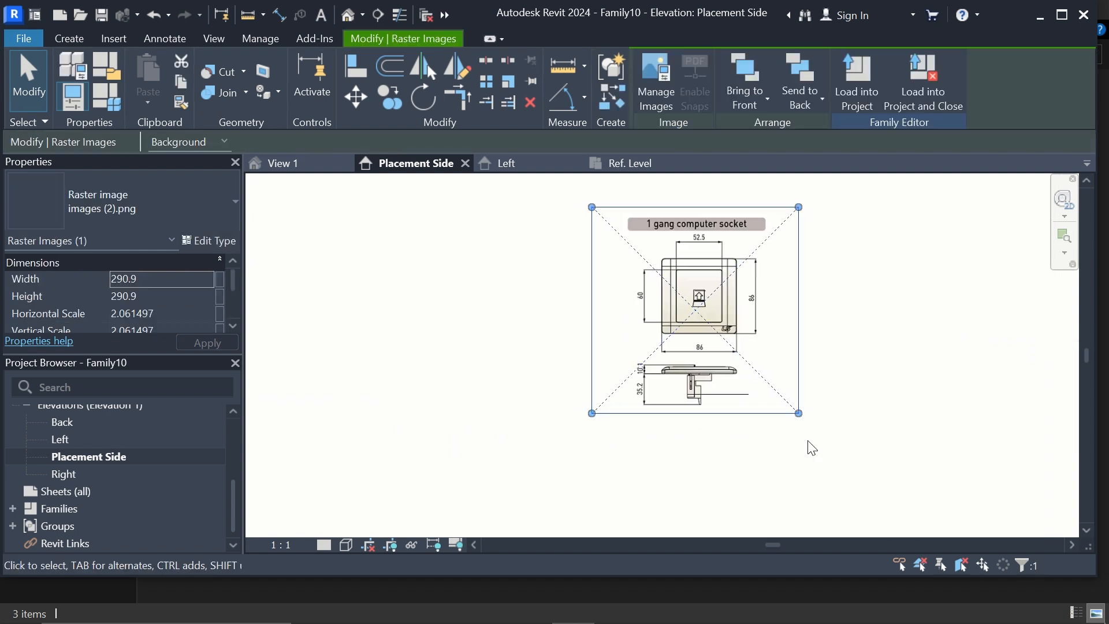
pyautogui.press('Down')
pyautogui.press('Down')
pyautogui.press('Down')
pyautogui.press('Down')
pyautogui.press('Down')
pyautogui.press('Down')
pyautogui.press('Down')
pyautogui.press('Down')
pyautogui.press('Down')
pyautogui.press('Down')
pyautogui.press('Down')
pyautogui.press('Down')
pyautogui.press('Down')
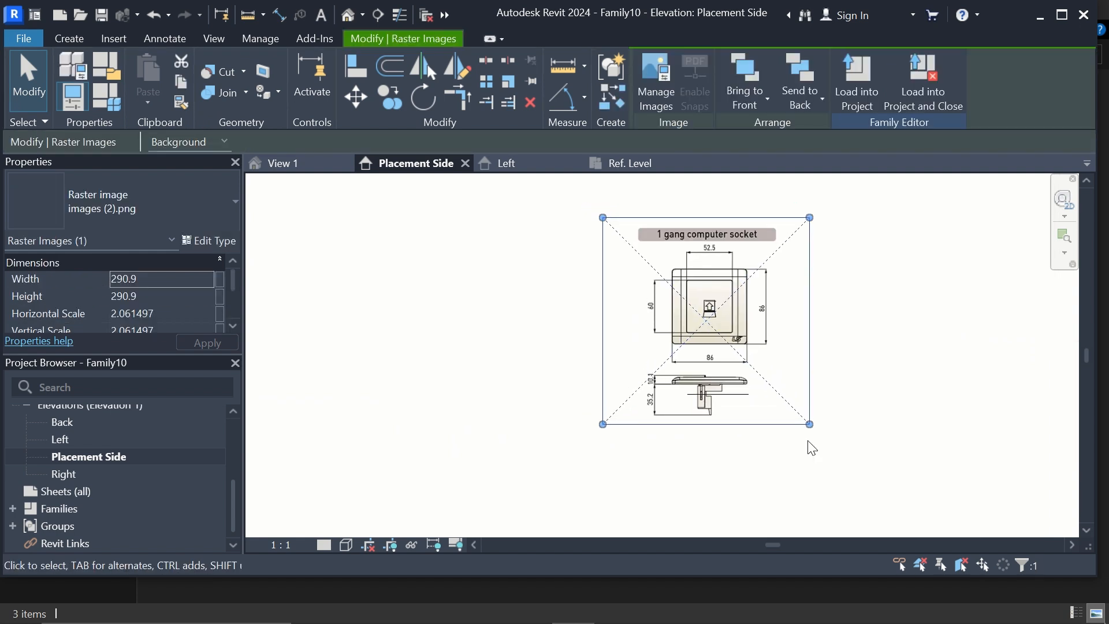
pyautogui.scroll(2, 808, 441)
pyautogui.scroll(2, 808, 441)
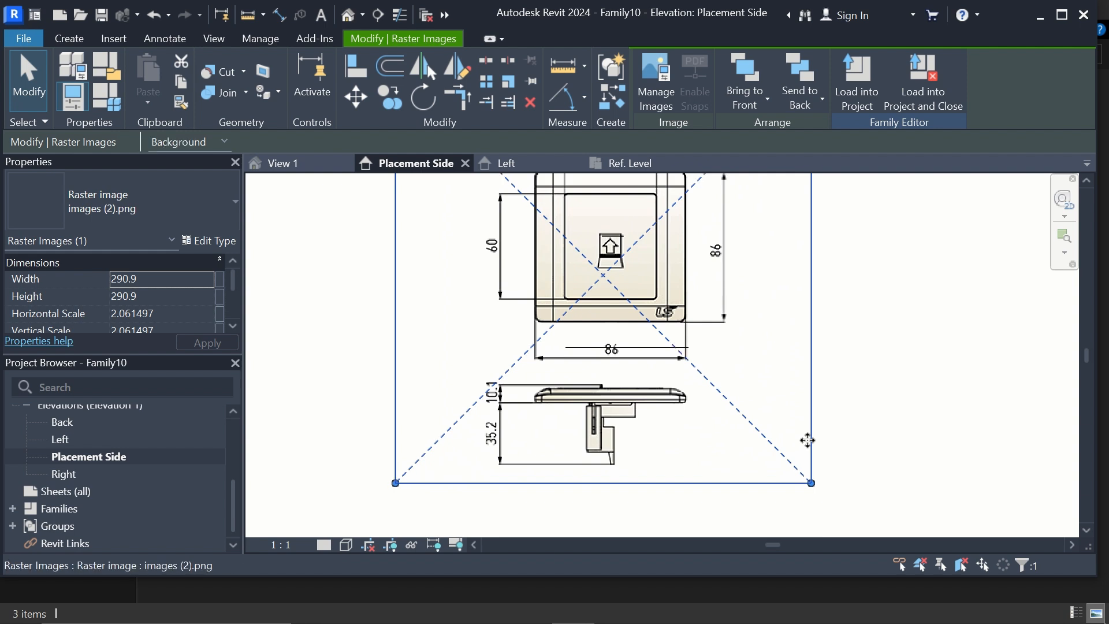
pyautogui.press('Up')
pyautogui.press('Up')
pyautogui.press('Right')
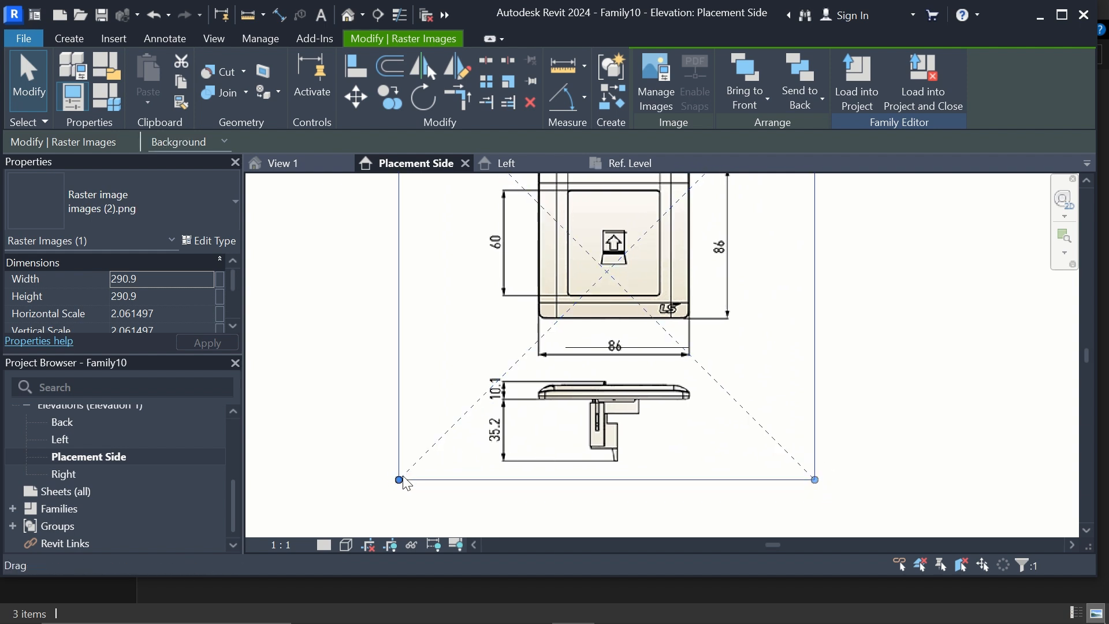
# Scale the computer socket image down to about 254 mm wide and nudge its 86 width dimension back onto the model line.
pyautogui.moveTo(399, 480); pyautogui.dragTo(450, 426)
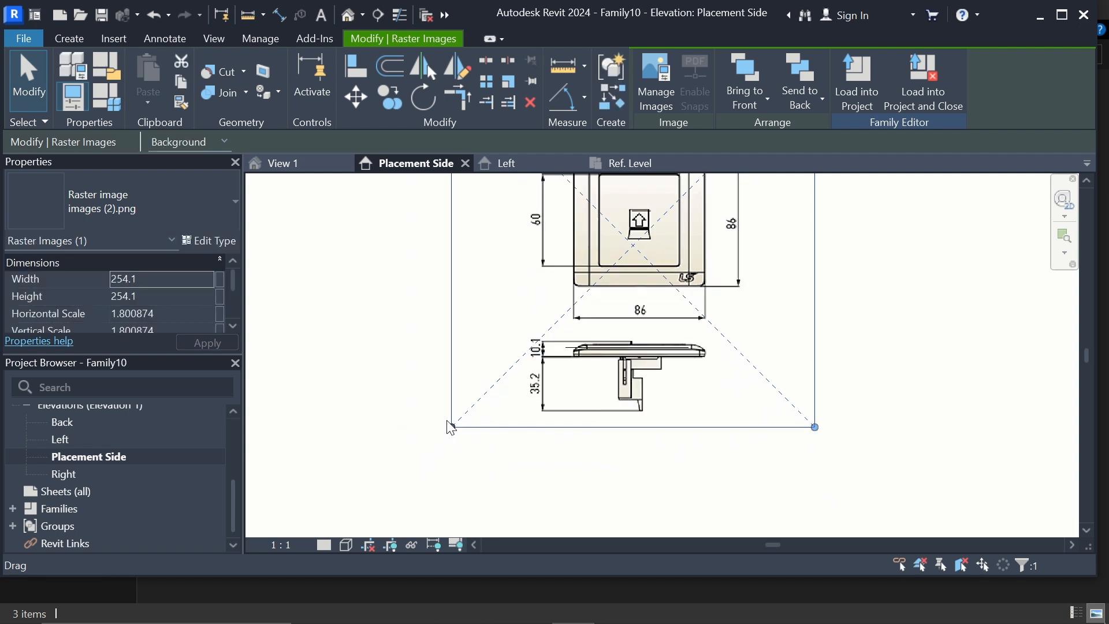
pyautogui.scroll(1, 587, 319)
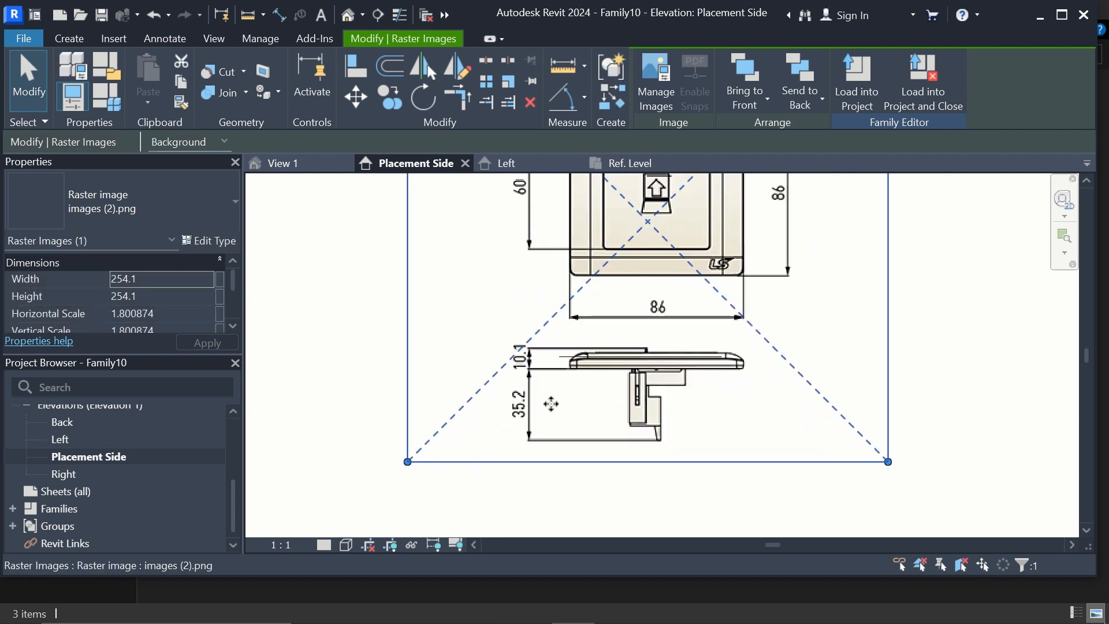
pyautogui.press('Down')
pyautogui.press('Down')
pyautogui.press('Down')
pyautogui.press('Down')
pyautogui.press('Down')
pyautogui.press('Down')
pyautogui.press('Down')
pyautogui.press('Down')
pyautogui.press('Down')
pyautogui.press('Down')
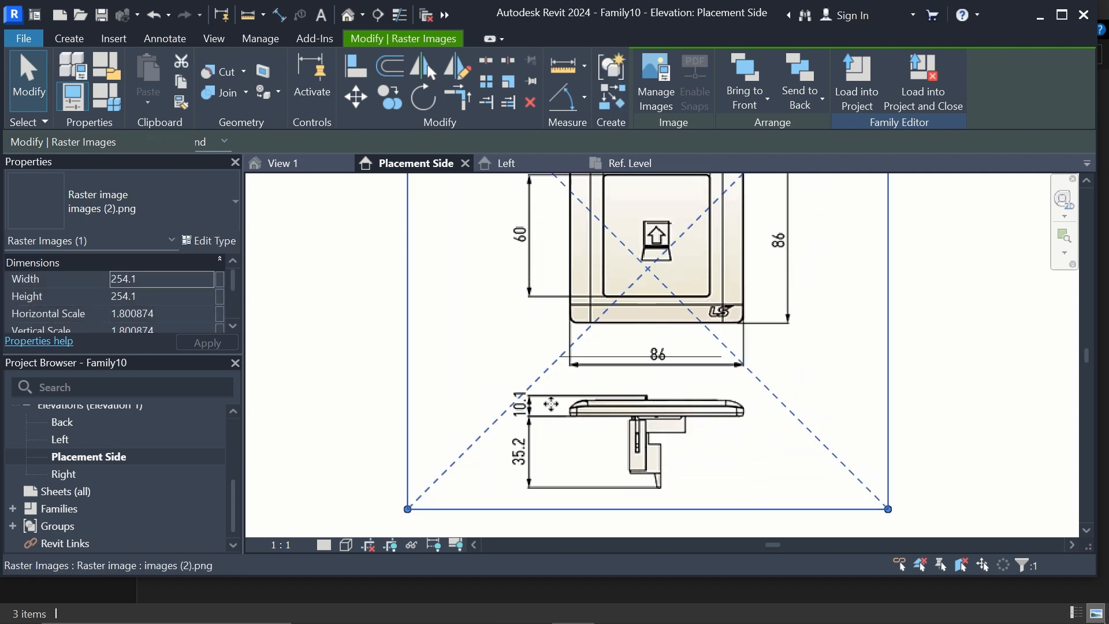
pyautogui.press('Left')
pyautogui.press('Left')
pyautogui.press('Left')
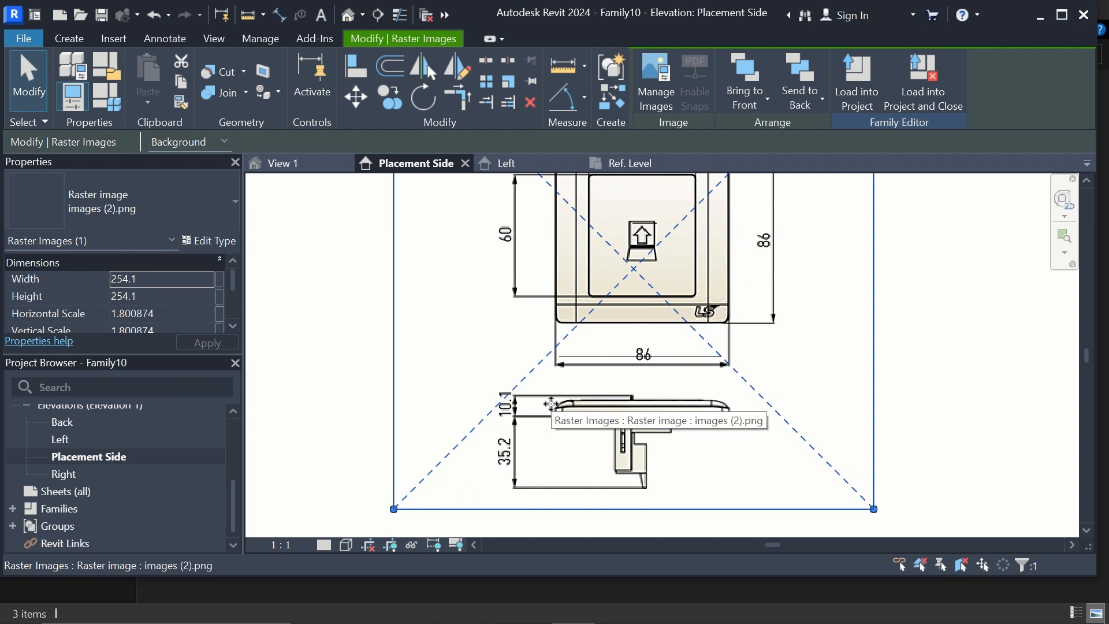
# Reduce the computer socket image to about 241 mm wide and align its 86 width dimension with the model line.
pyautogui.moveTo(873, 508); pyautogui.dragTo(849, 492)
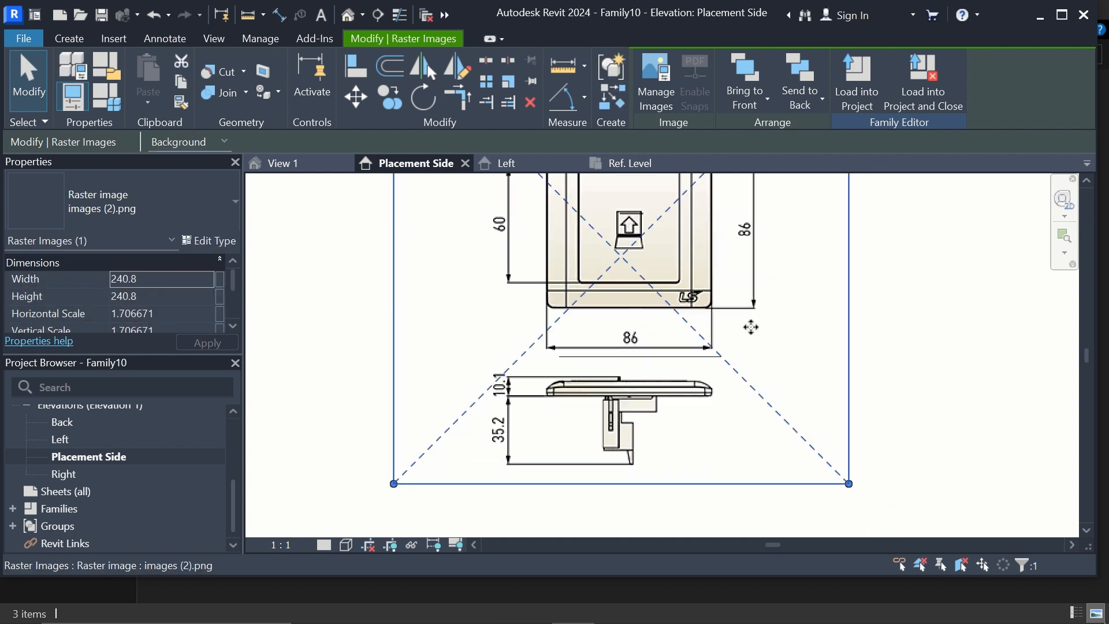
pyautogui.press('Right')
pyautogui.press('Right')
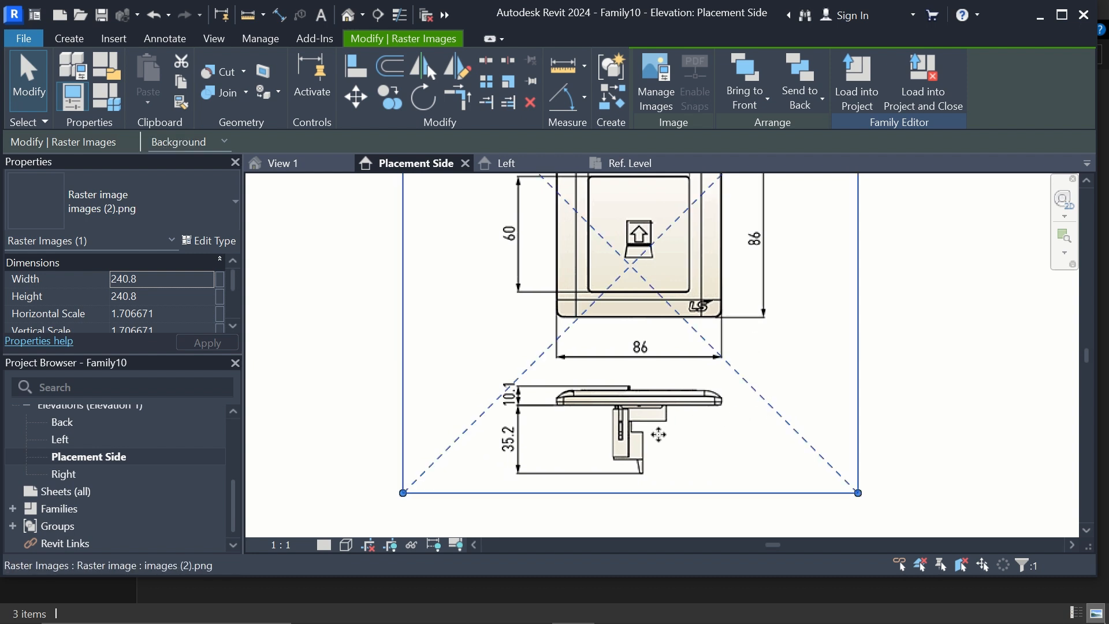
pyautogui.scroll(-2, 659, 434)
pyautogui.click(971, 336)
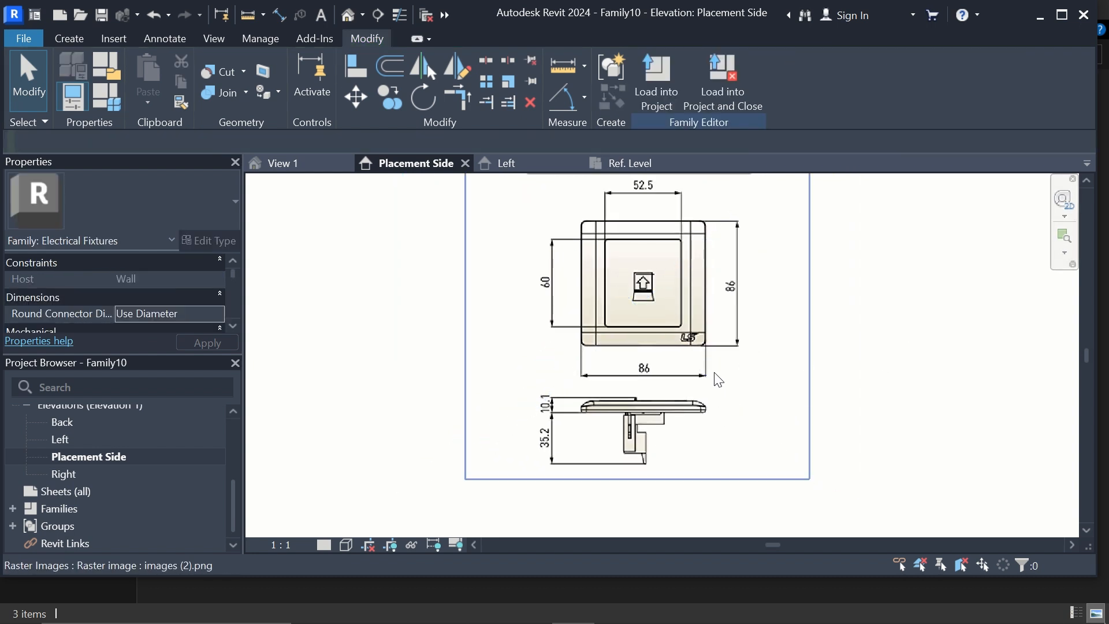
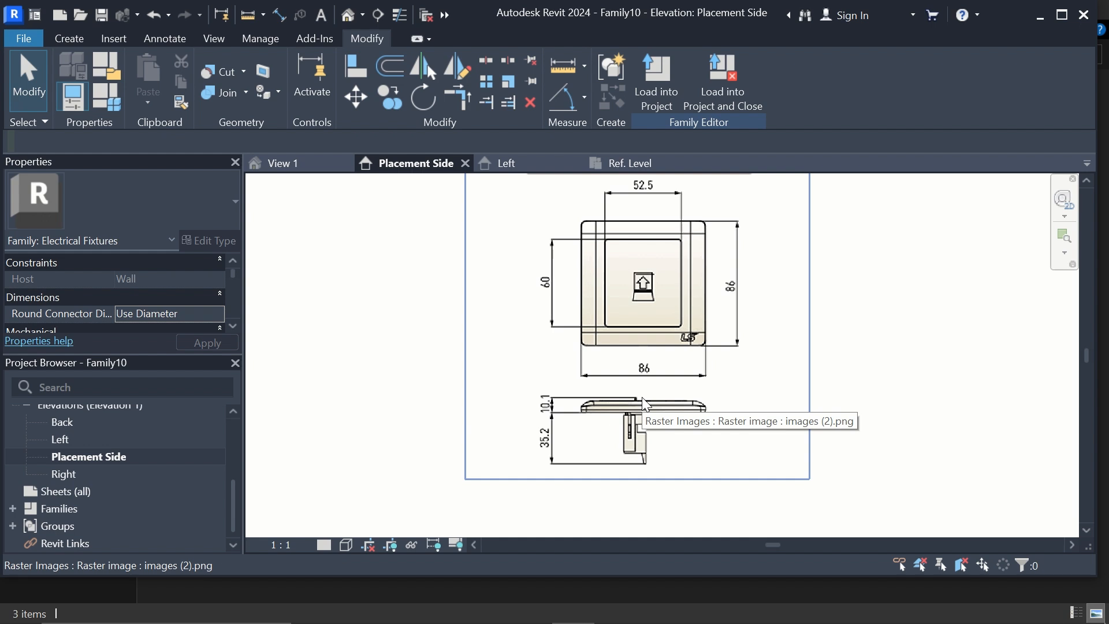
# Nudge the computer socket image slightly down to compare the model line with its 86 width dimension.
pyautogui.scroll(-2, 643, 399)
pyautogui.scroll(4, 642, 397)
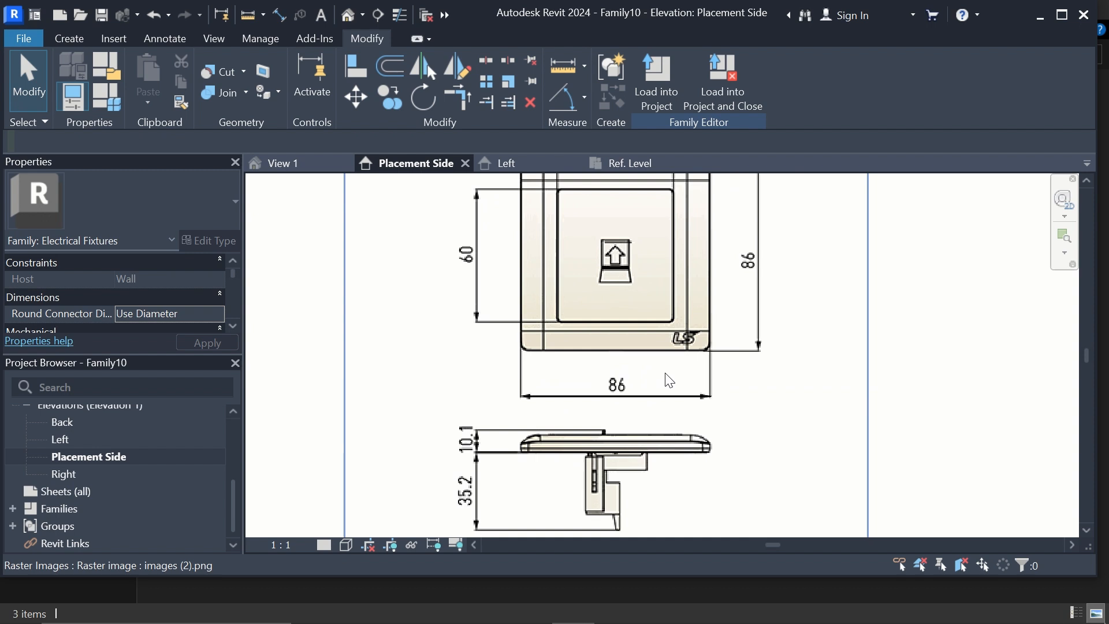
pyautogui.click(783, 323)
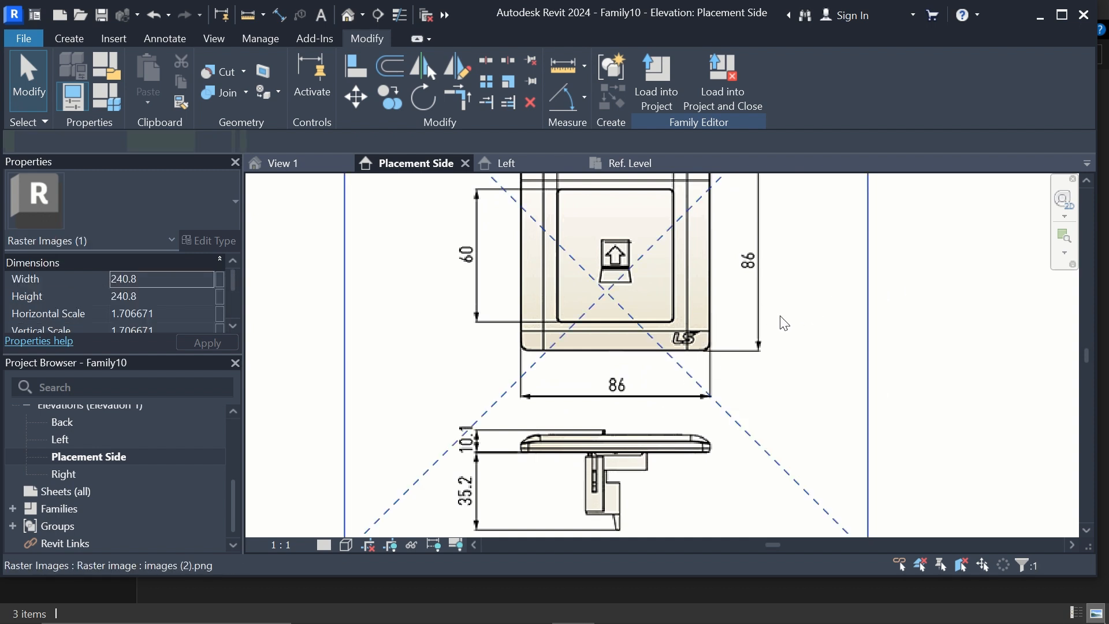
pyautogui.press('Down')
pyautogui.press('Down')
pyautogui.press('Down')
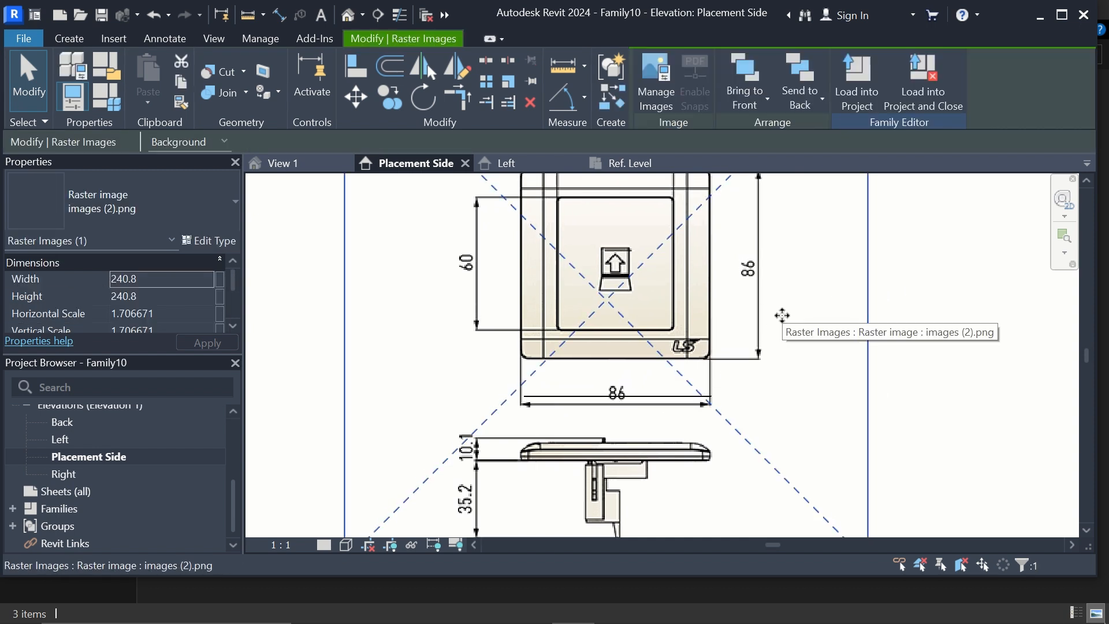
# Nudge the computer socket image slightly to the right and check its overall fit.
pyautogui.press('Right')
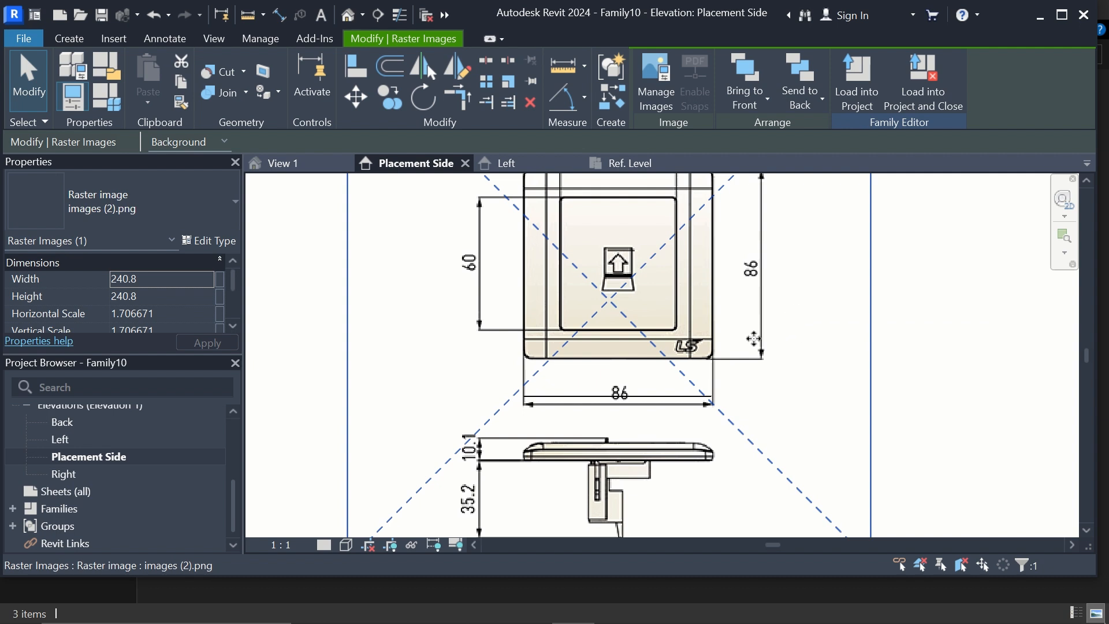
pyautogui.scroll(-4, 701, 321)
pyautogui.scroll(2, 701, 321)
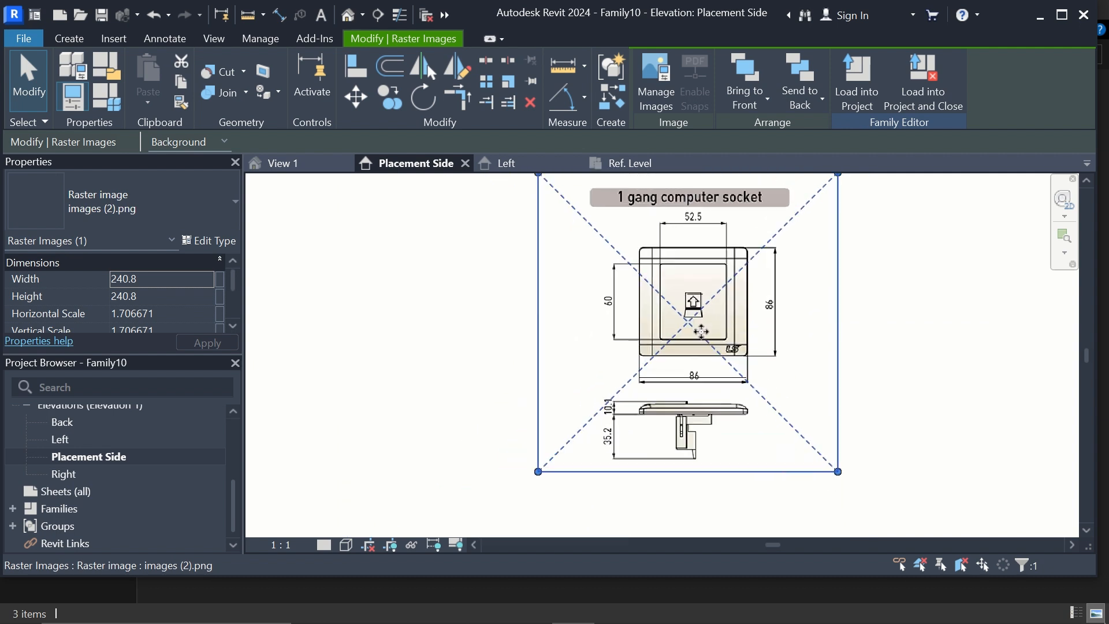
pyautogui.scroll(3, 702, 323)
pyautogui.scroll(-2, 706, 327)
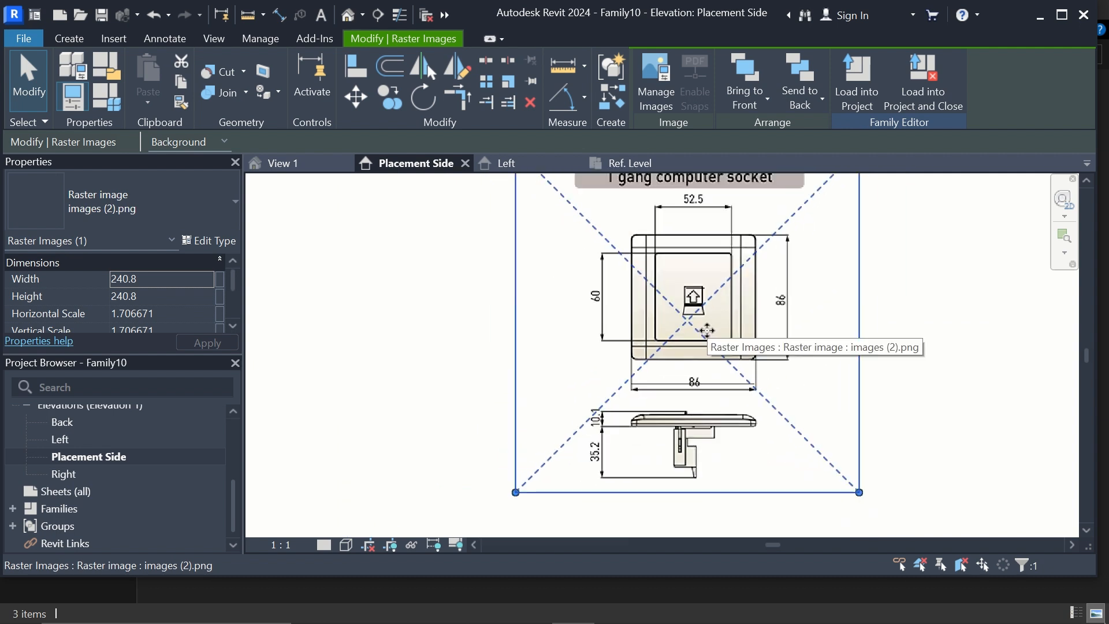
pyautogui.scroll(-2, 708, 329)
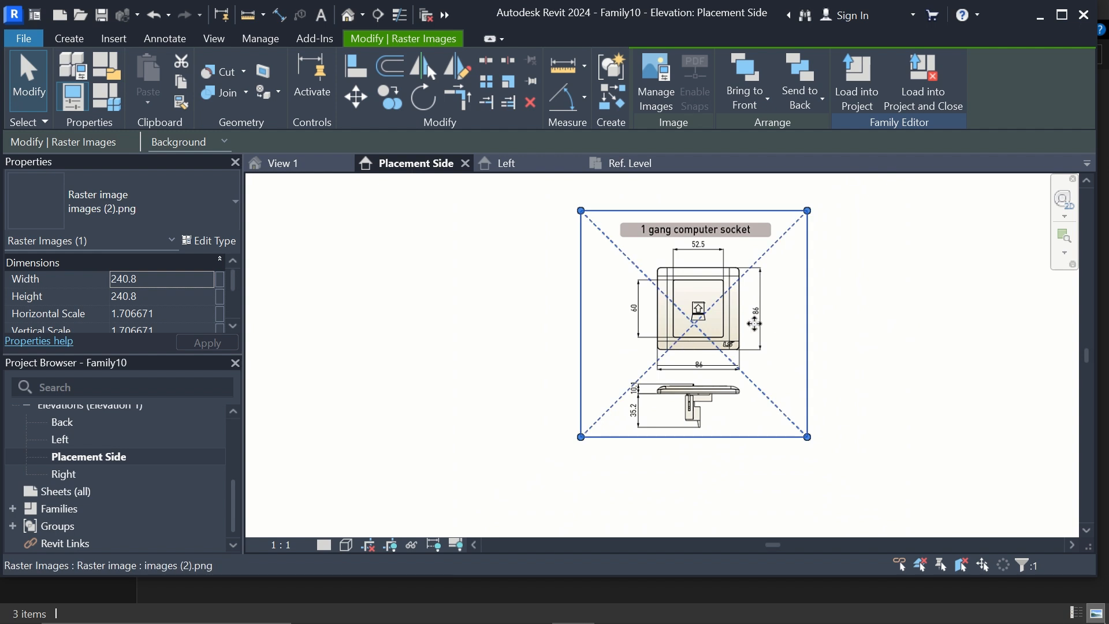
pyautogui.scroll(-1, 832, 278)
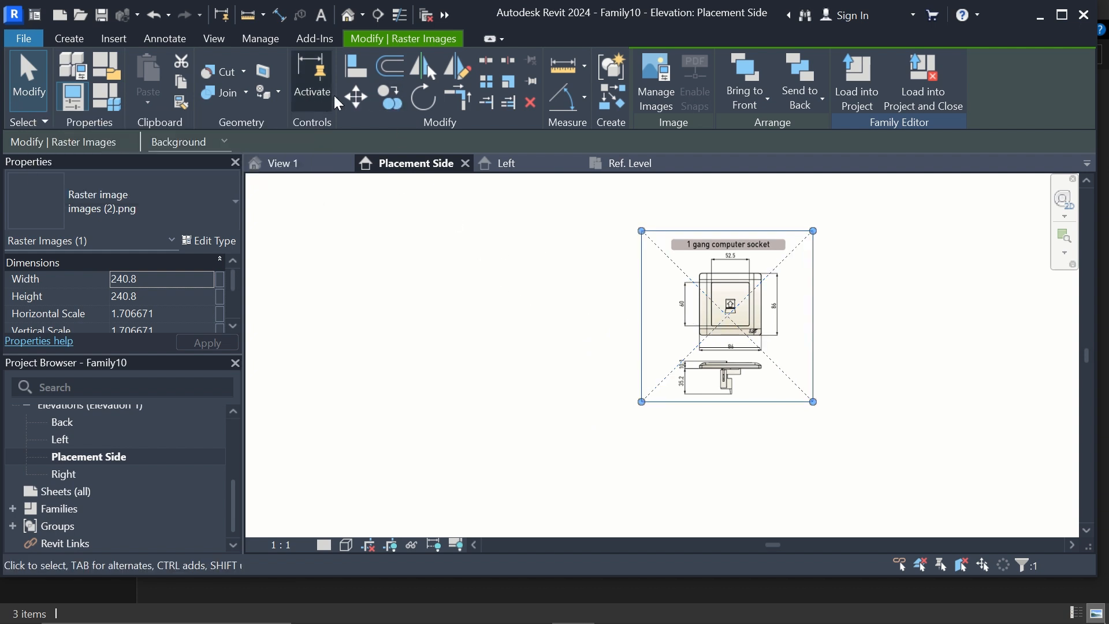
# Move the computer socket image across the view to just beside the modelled co-axial TV socket.
pyautogui.click(356, 97)
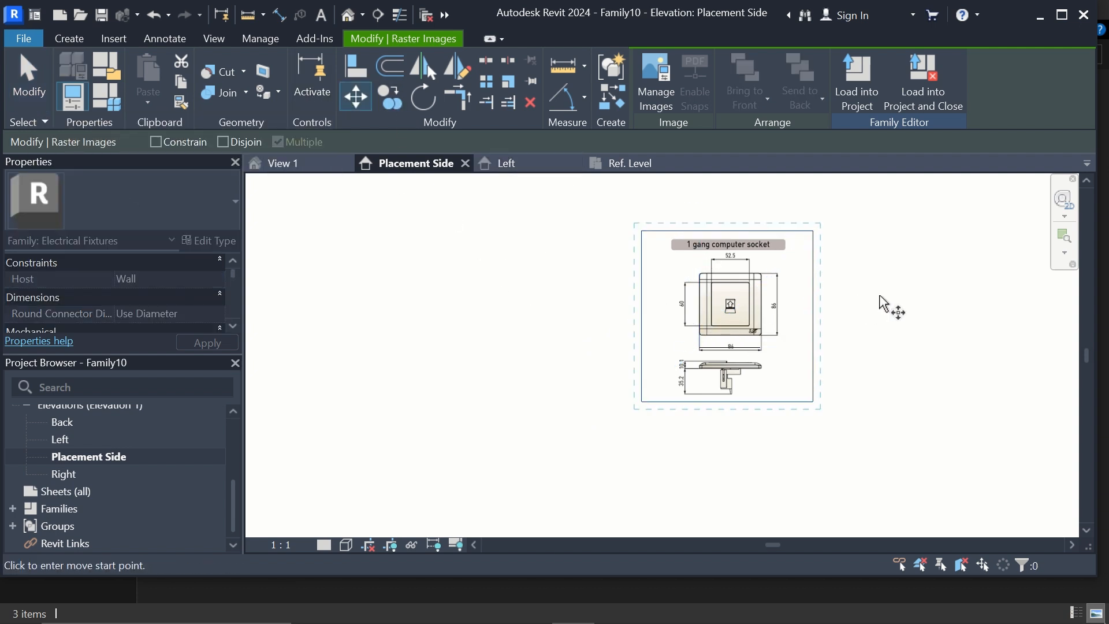
pyautogui.scroll(-2, 887, 310)
pyautogui.click(801, 324)
pyautogui.scroll(-4, 800, 260)
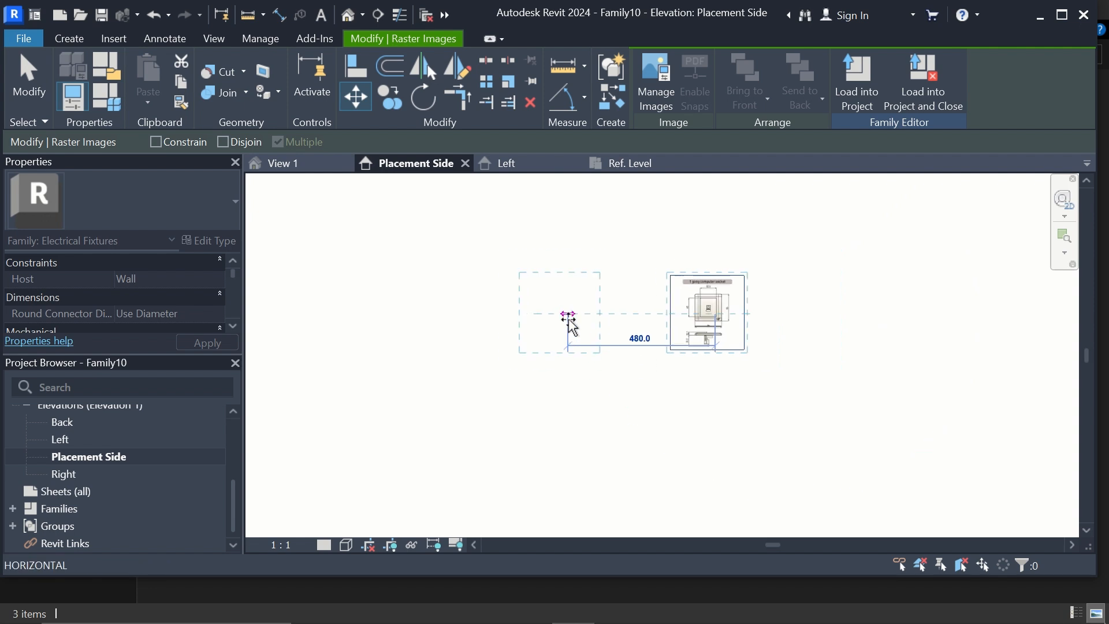
pyautogui.scroll(-3, 799, 260)
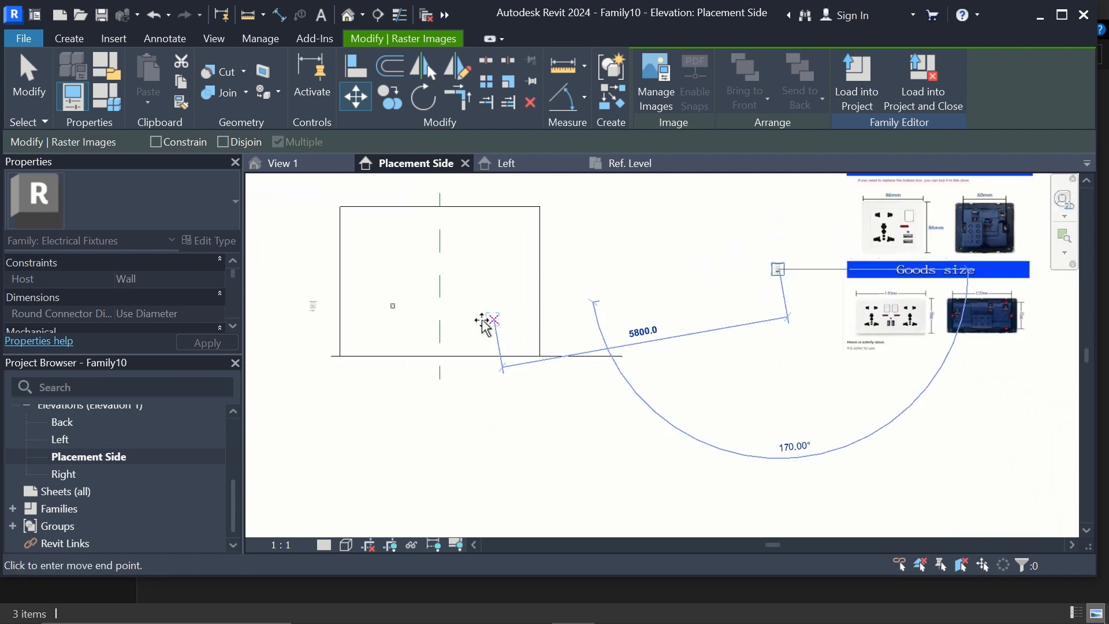
pyautogui.scroll(4, 389, 317)
pyautogui.scroll(4, 389, 317)
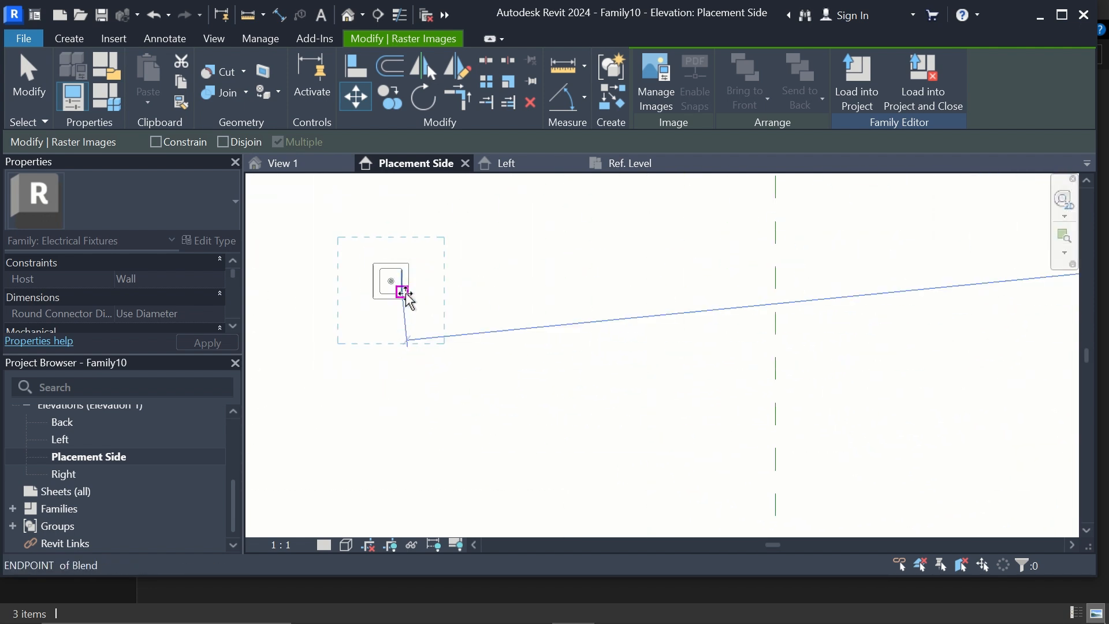
pyautogui.click(535, 286)
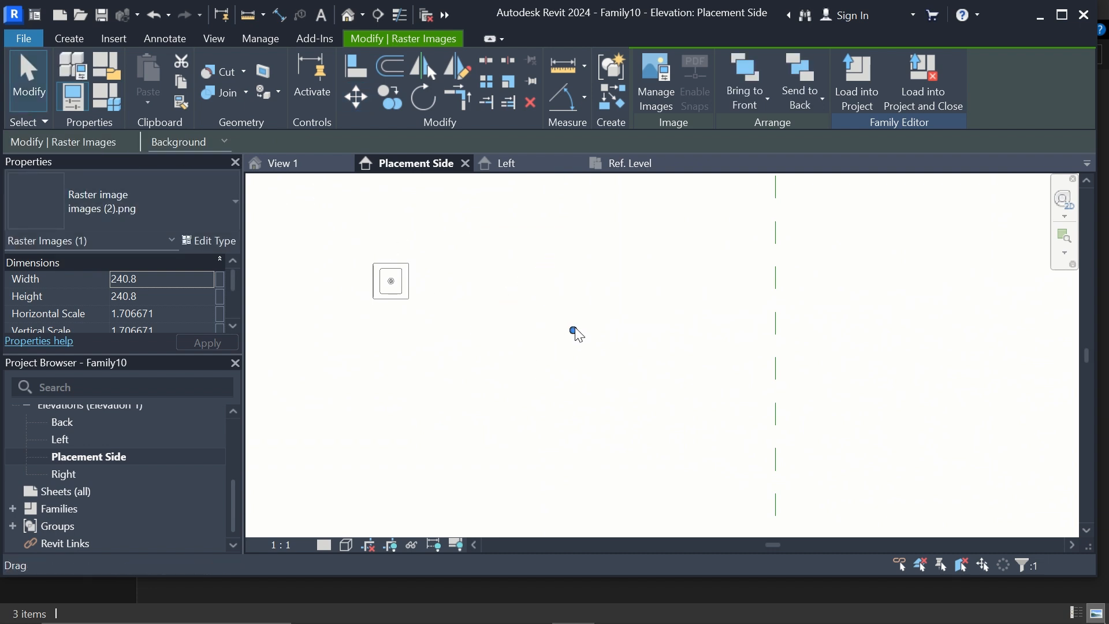
# Set the computer socket image's draw order to Foreground and deselect it.
pyautogui.click(223, 143)
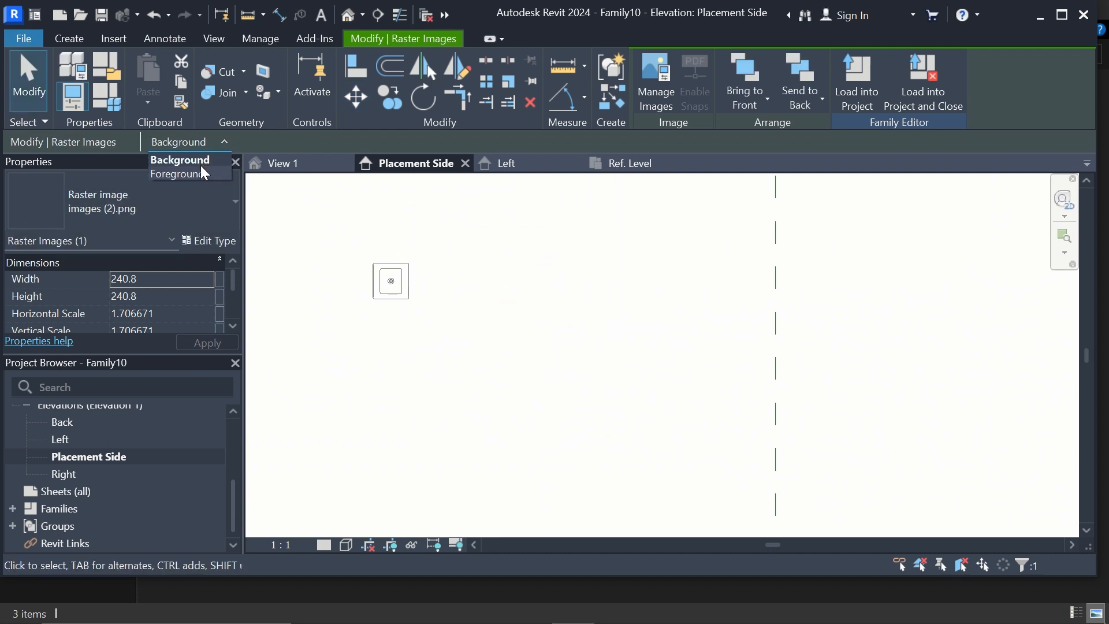
pyautogui.click(200, 173)
pyautogui.scroll(3, 528, 233)
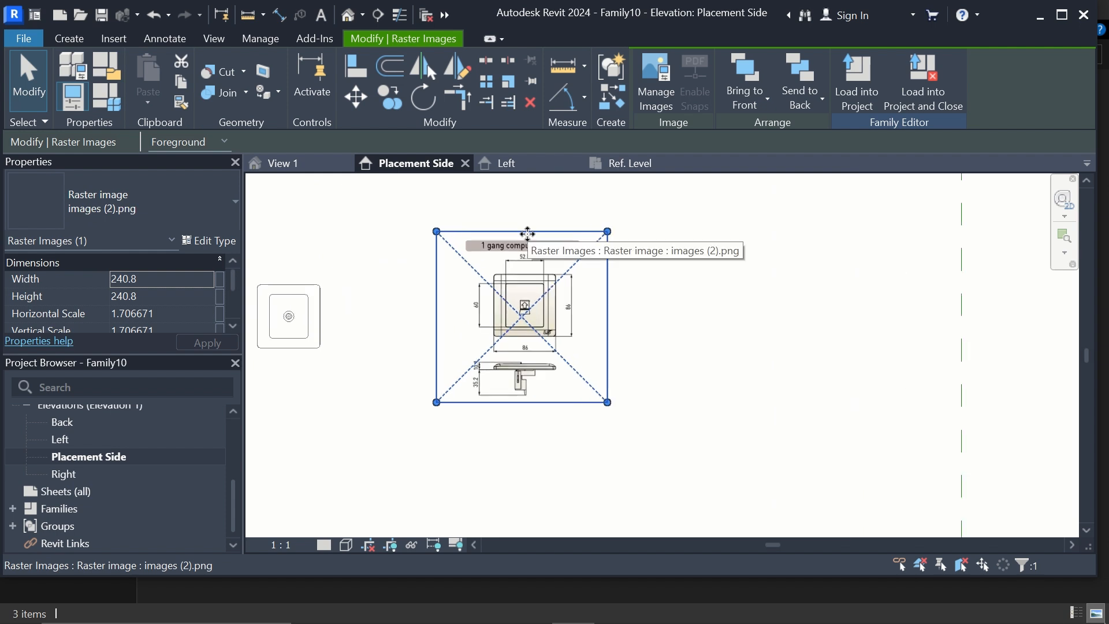
pyautogui.click(647, 297)
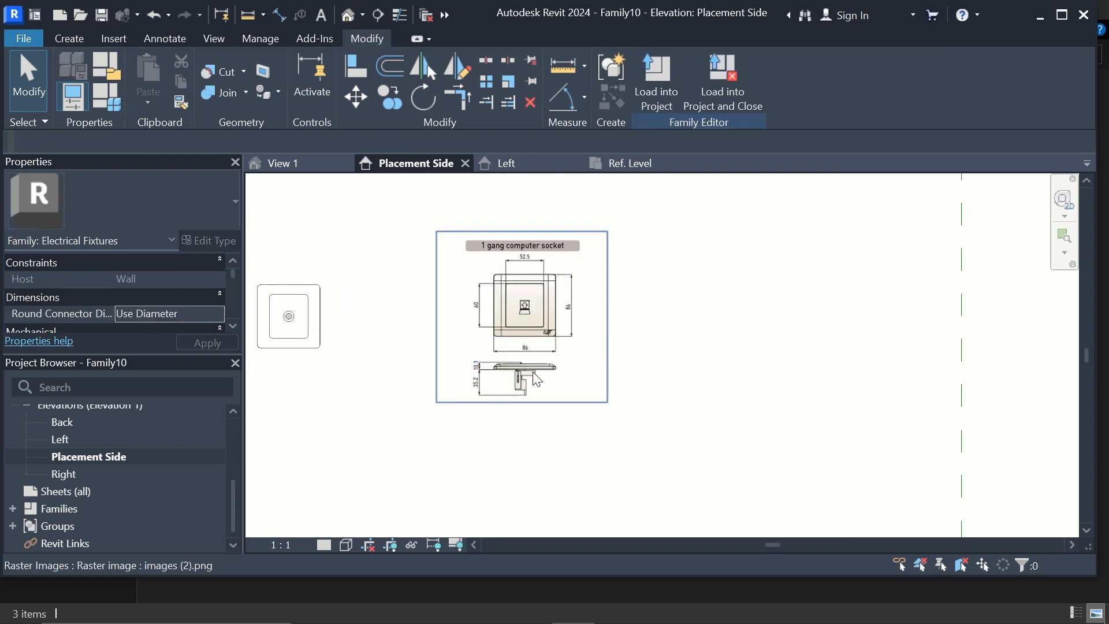
# Examine the front view and side profile dimensions in the computer socket reference image.
pyautogui.scroll(1, 490, 350)
pyautogui.scroll(-3, 554, 379)
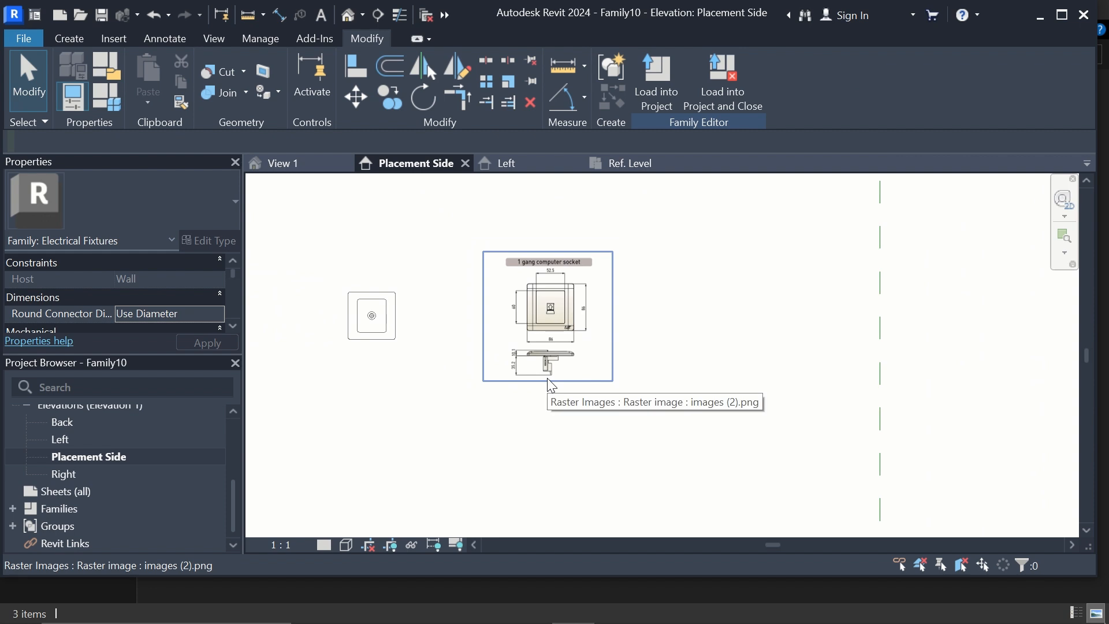
pyautogui.scroll(1, 551, 382)
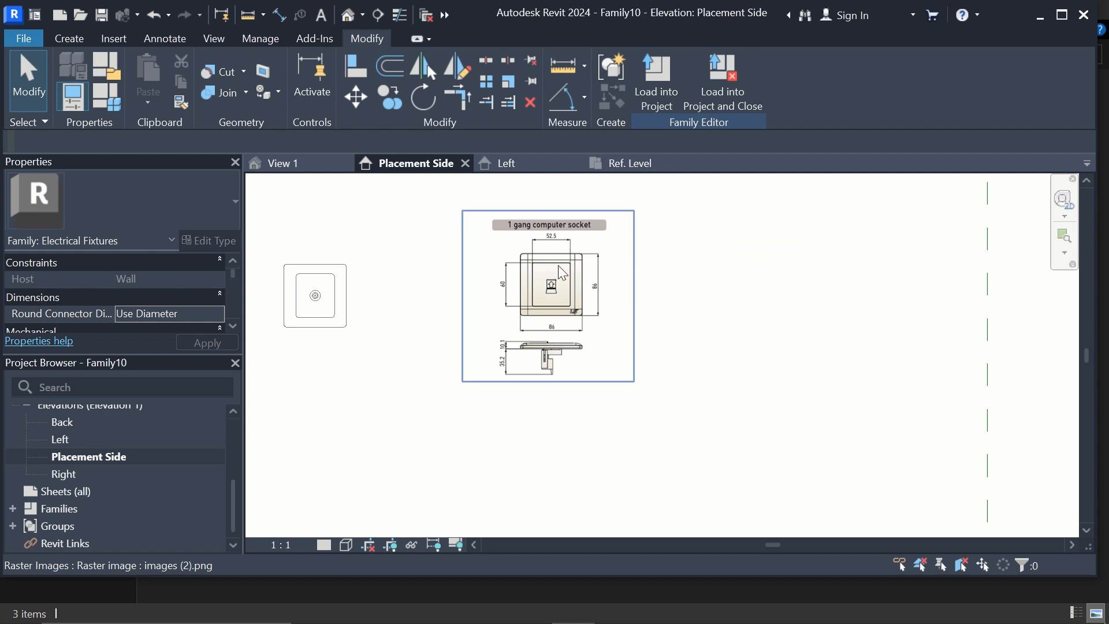
pyautogui.scroll(1, 559, 259)
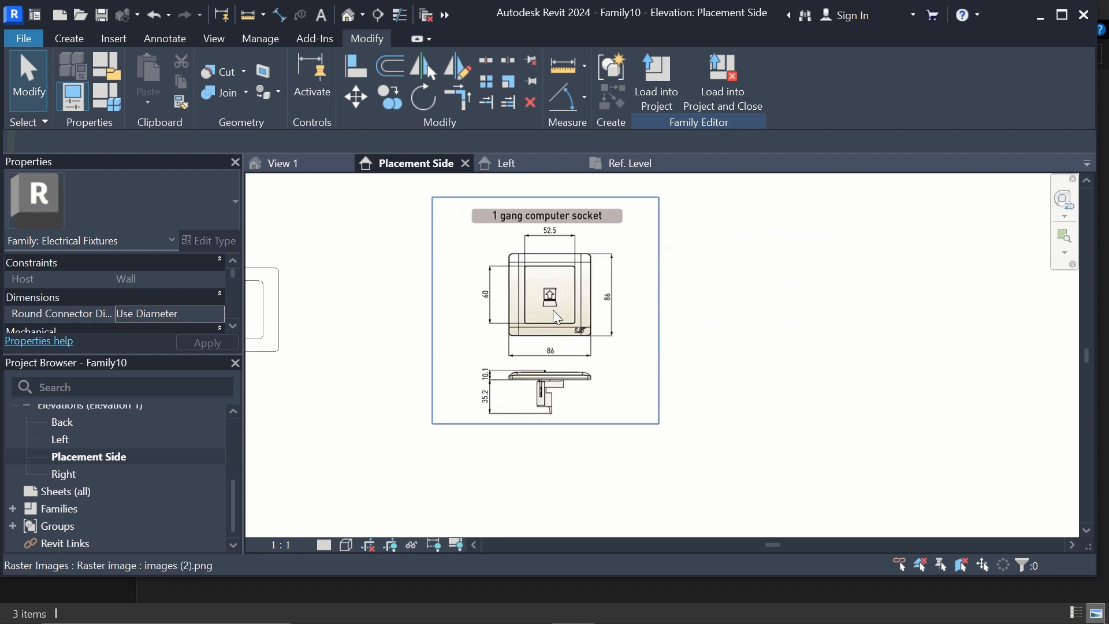
pyautogui.scroll(-1, 554, 310)
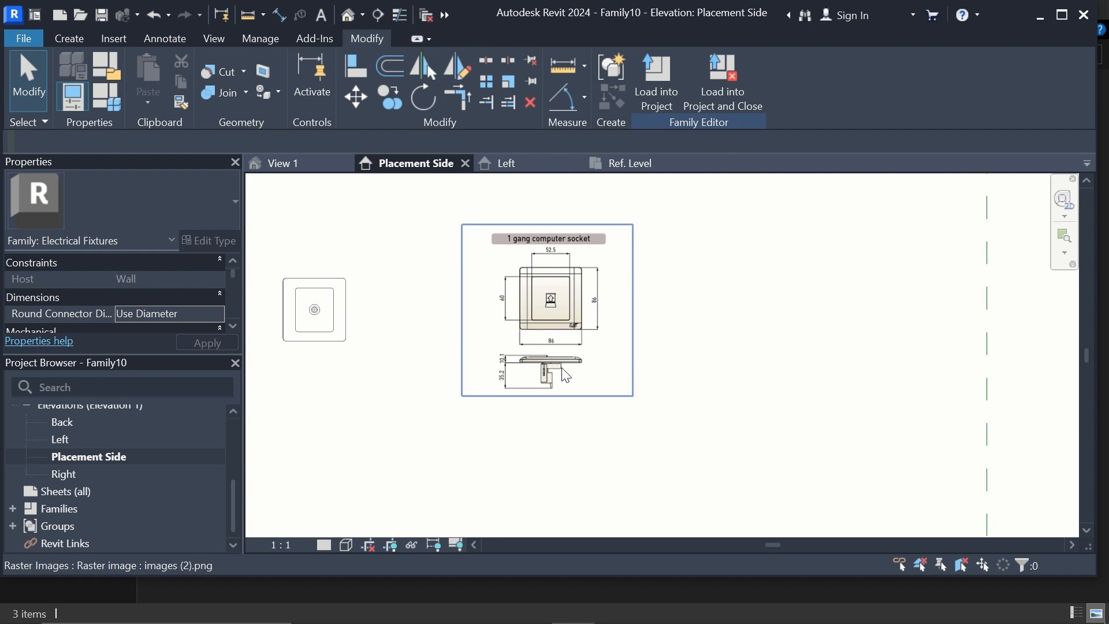
pyautogui.scroll(2, 560, 363)
pyautogui.scroll(-2, 519, 390)
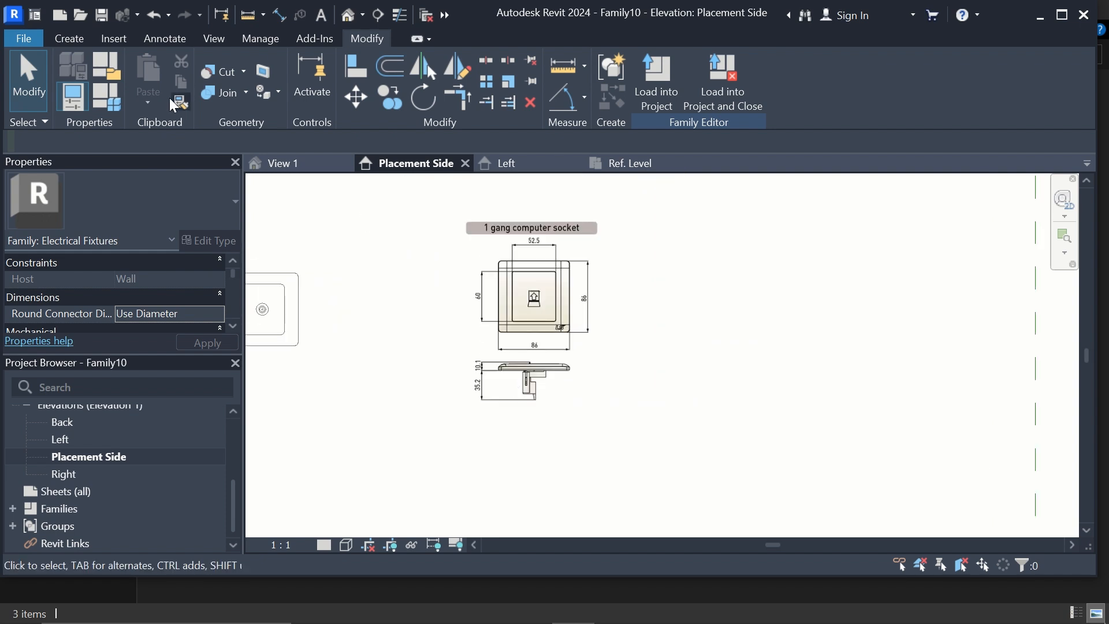
# Start an extrusion and sketch a rectangle about 90 by 85 mm over the outer faceplate outline in the computer socket image.
pyautogui.click(74, 40)
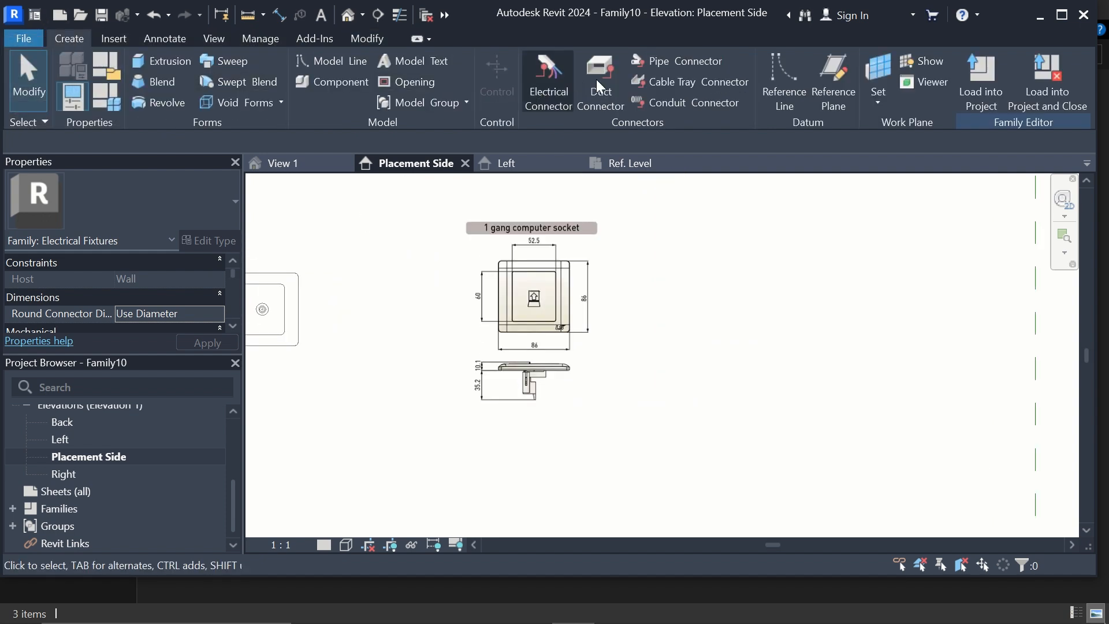
pyautogui.click(150, 65)
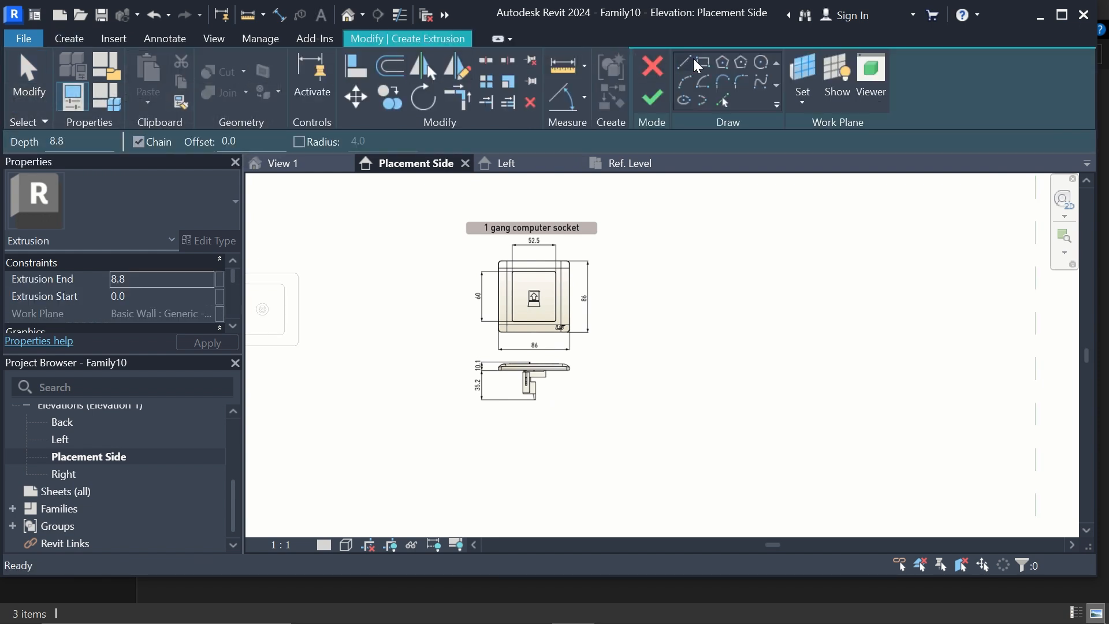
pyautogui.click(703, 62)
pyautogui.scroll(5, 552, 251)
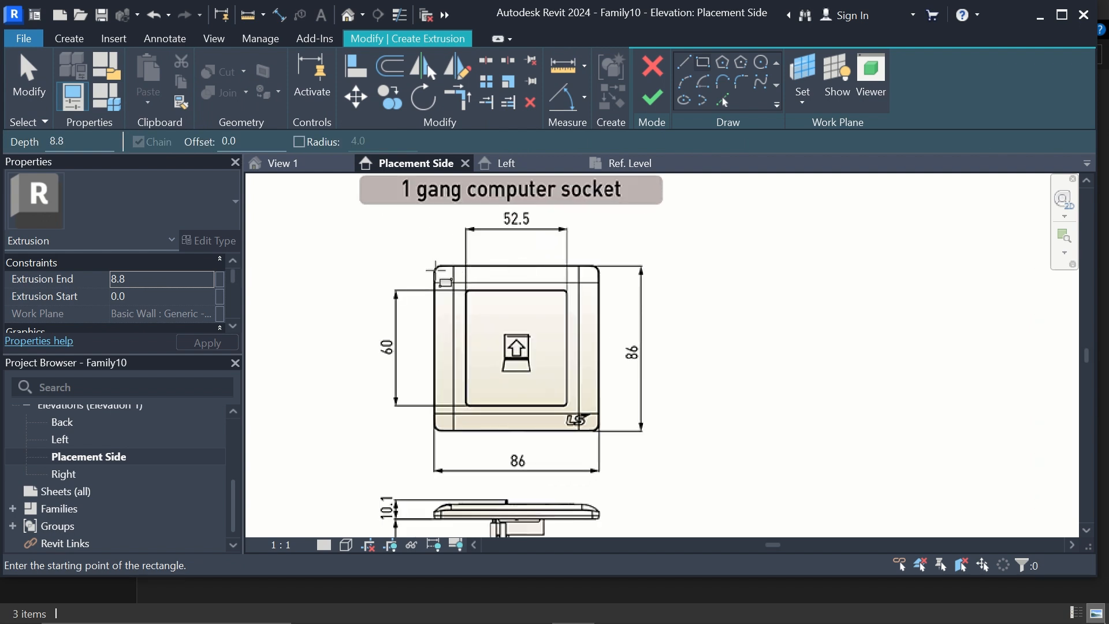
pyautogui.click(435, 266)
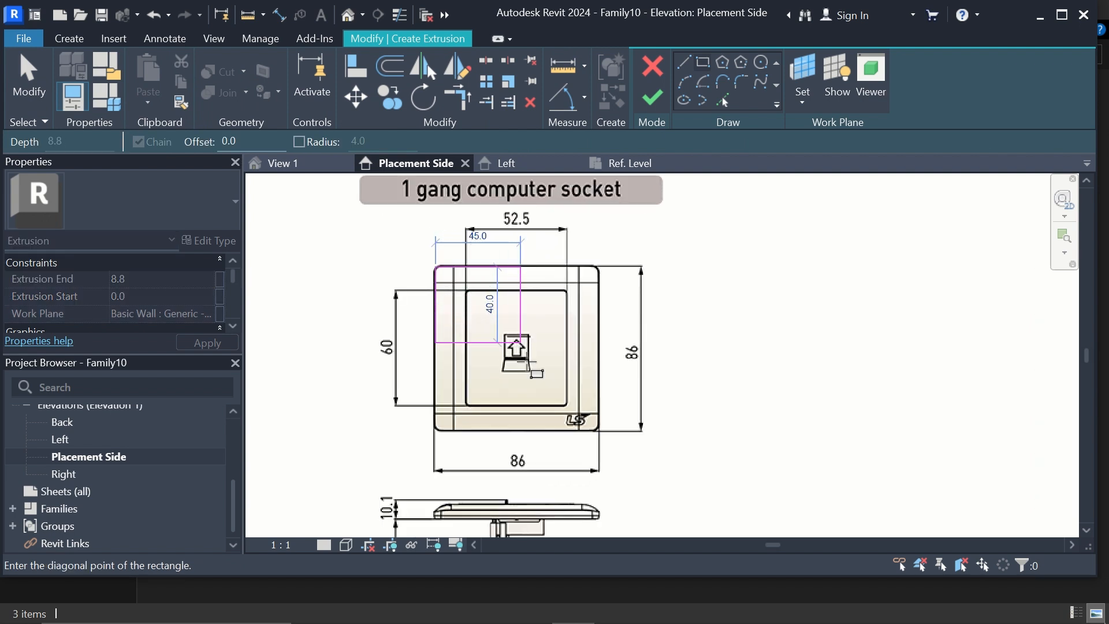
pyautogui.click(601, 432)
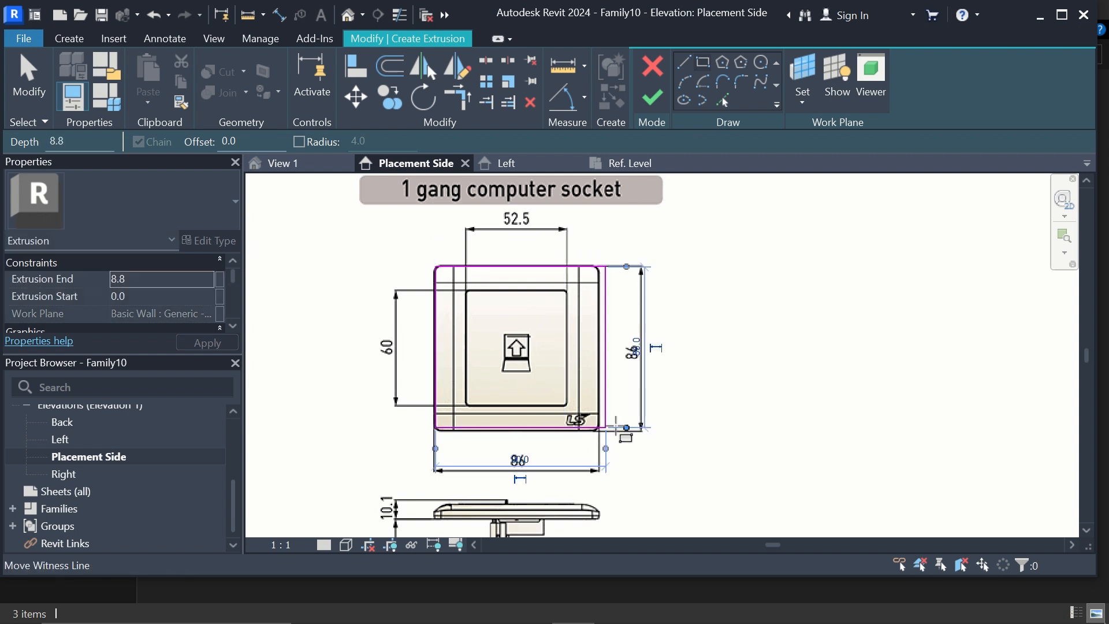
pyautogui.scroll(1, 581, 418)
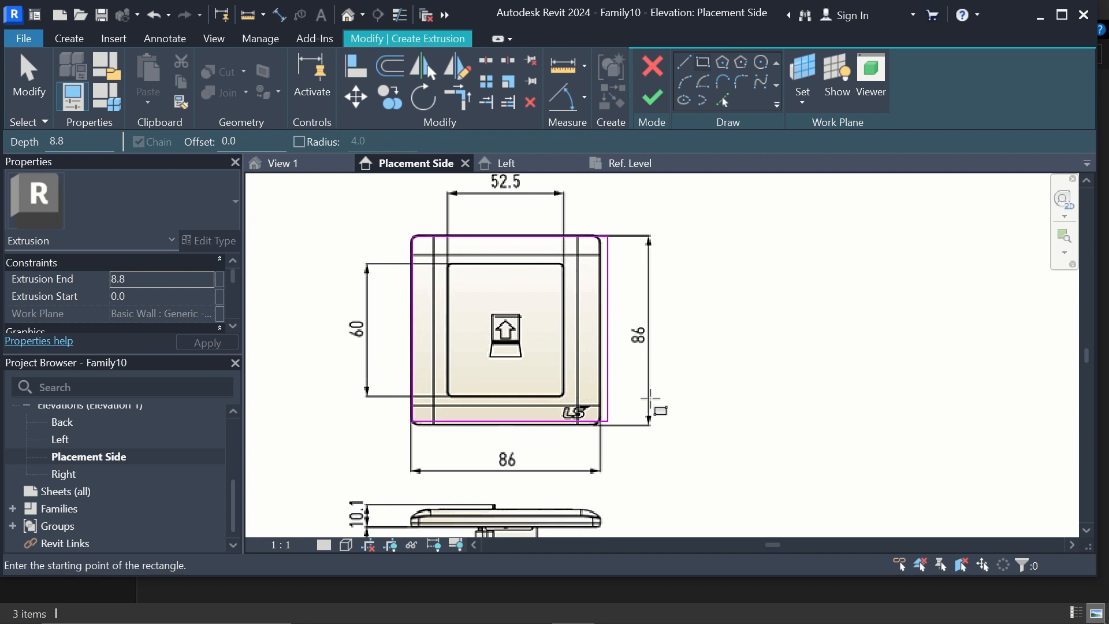
pyautogui.scroll(2, 596, 427)
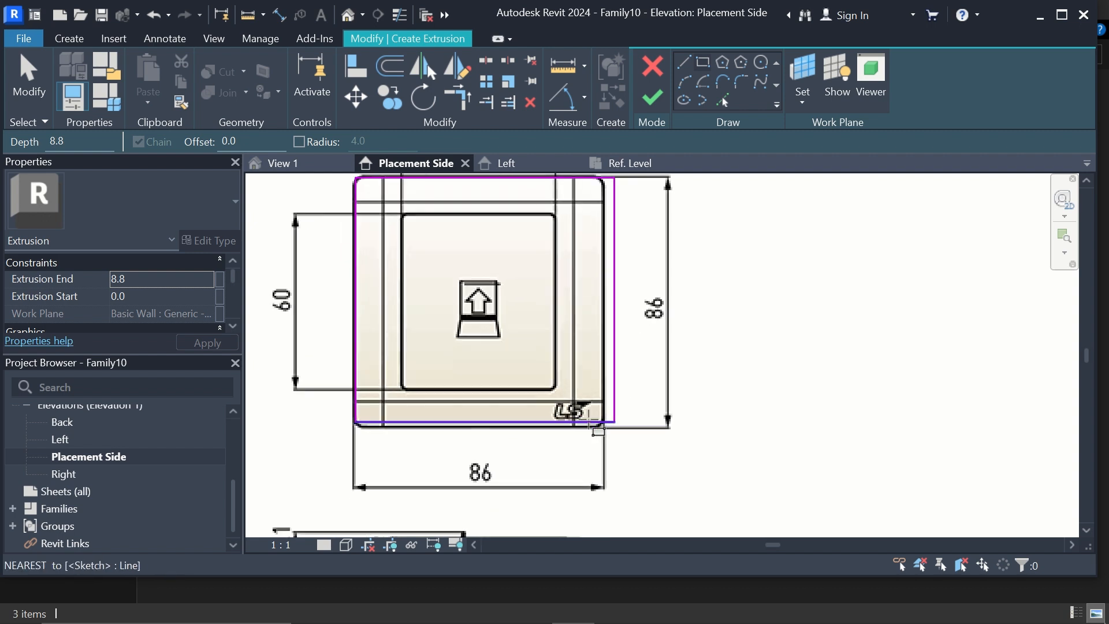
pyautogui.scroll(-2, 592, 425)
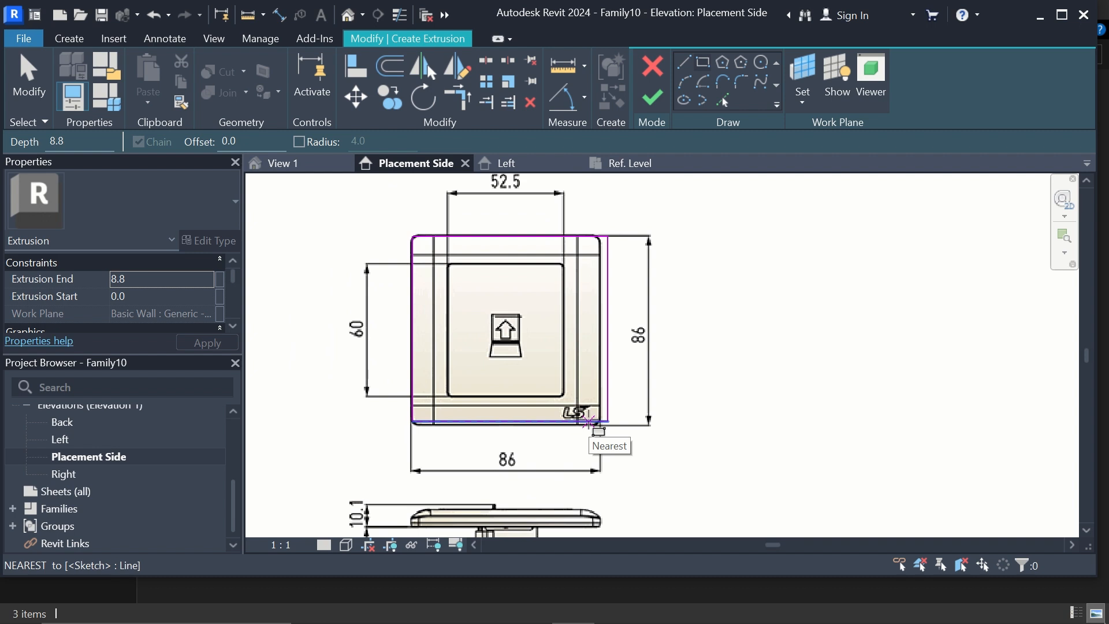
pyautogui.scroll(2, 590, 423)
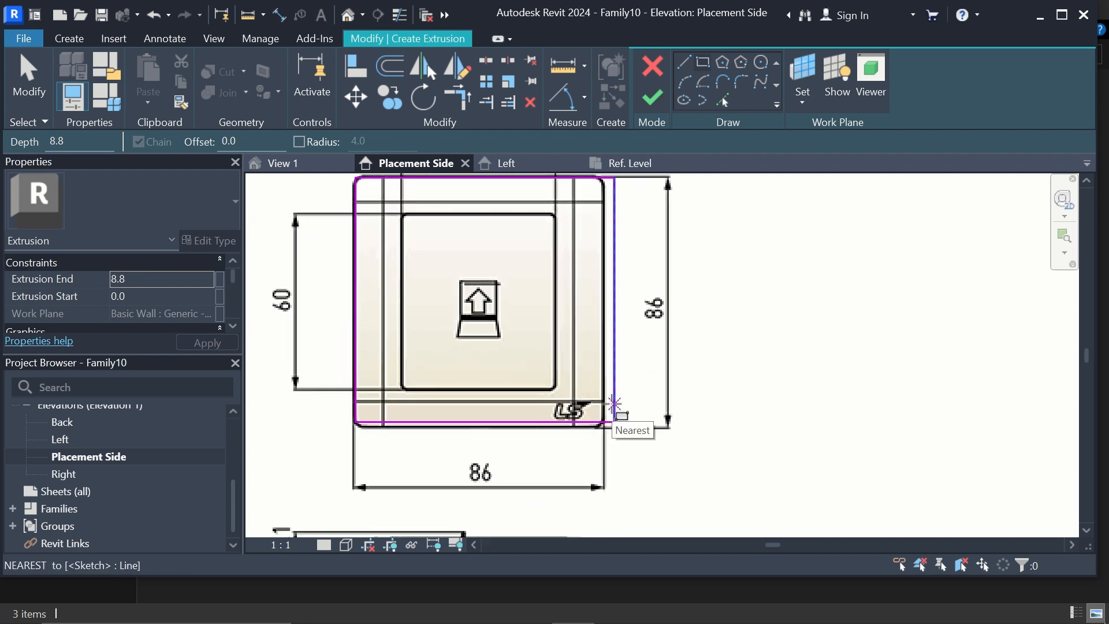
pyautogui.press('Escape')
# Set the faceplate rectangle's width to 86 mm by repositioning its right edge.
pyautogui.scroll(-2, 614, 438)
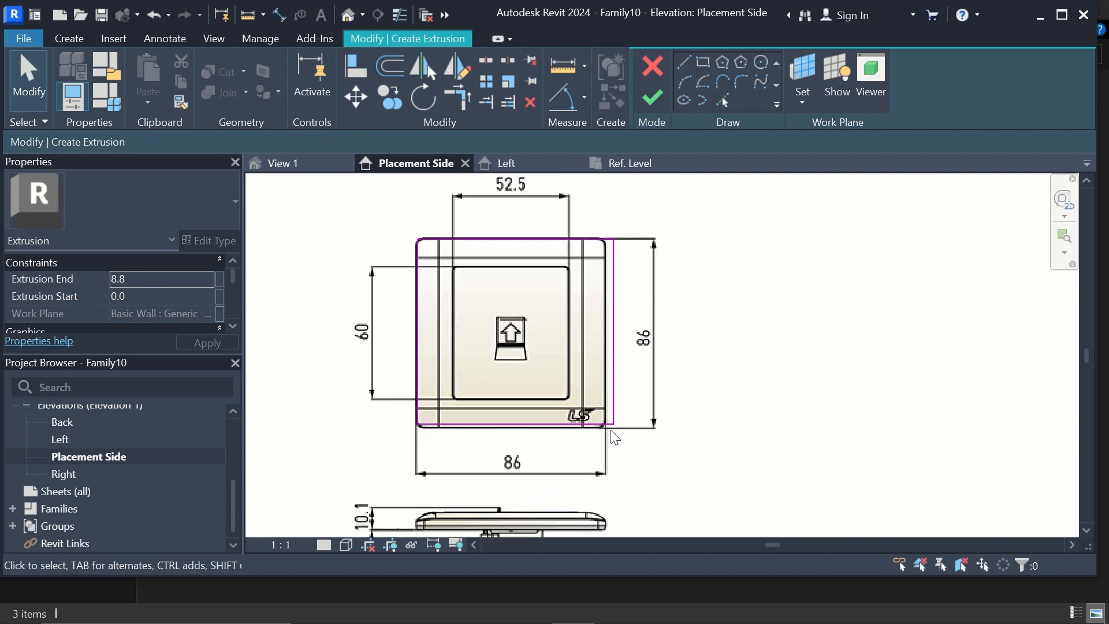
pyautogui.scroll(-1, 614, 437)
pyautogui.scroll(-1, 612, 369)
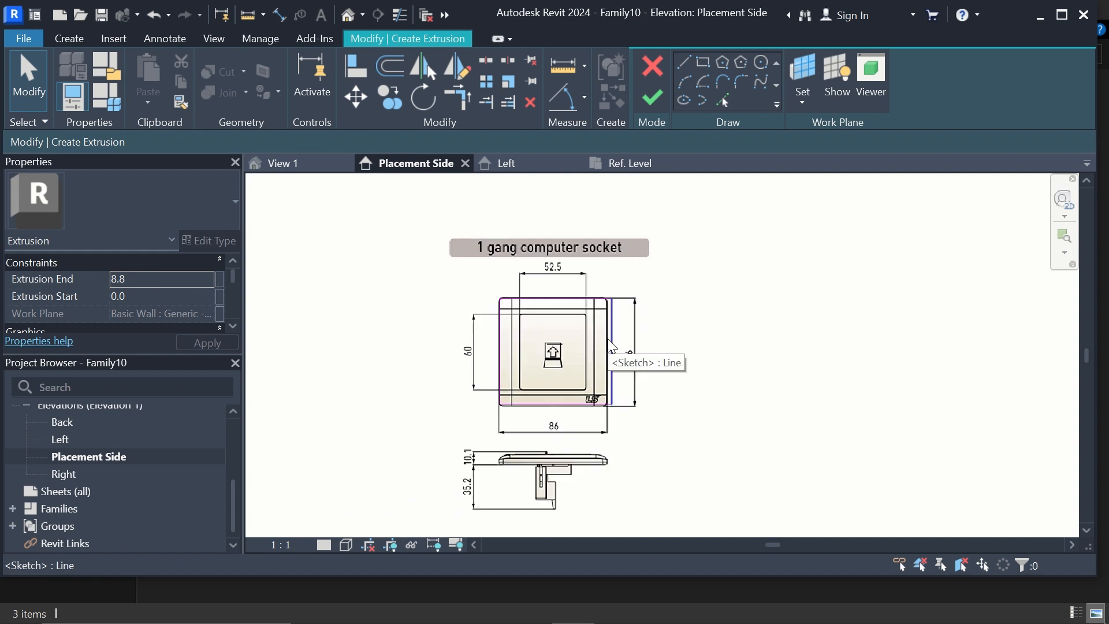
pyautogui.scroll(-2, 635, 324)
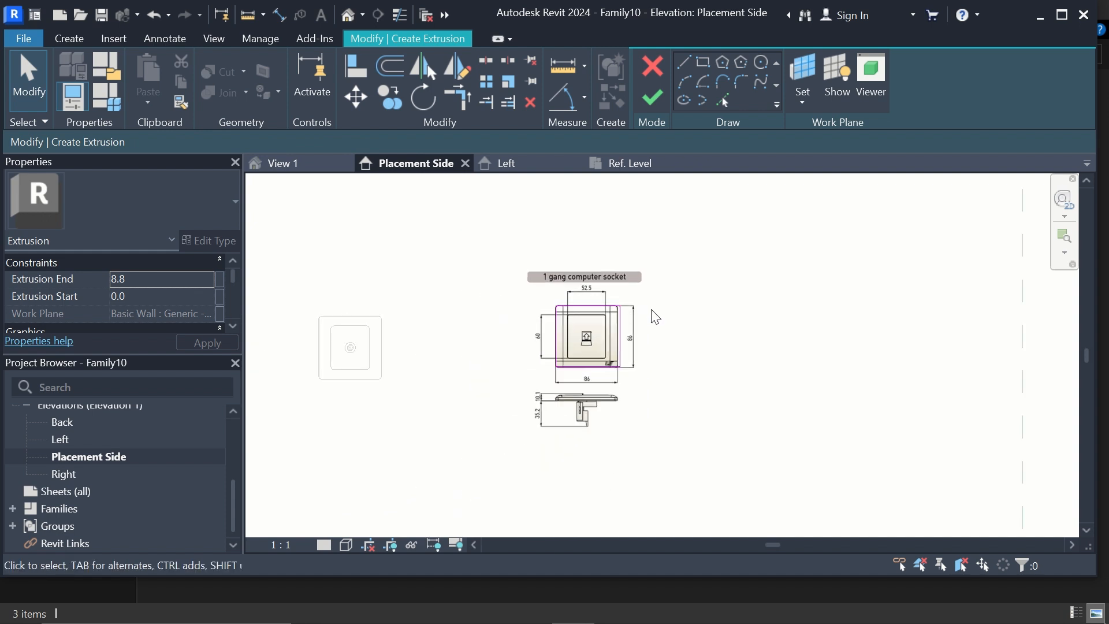
pyautogui.scroll(2, 641, 320)
pyautogui.scroll(1, 628, 329)
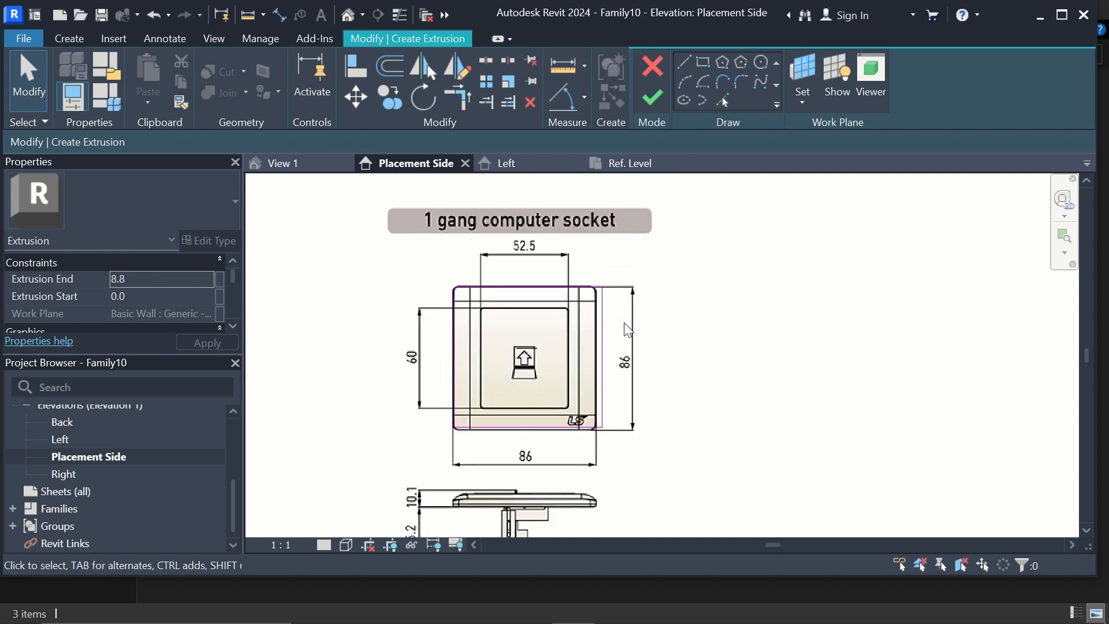
pyautogui.click(603, 341)
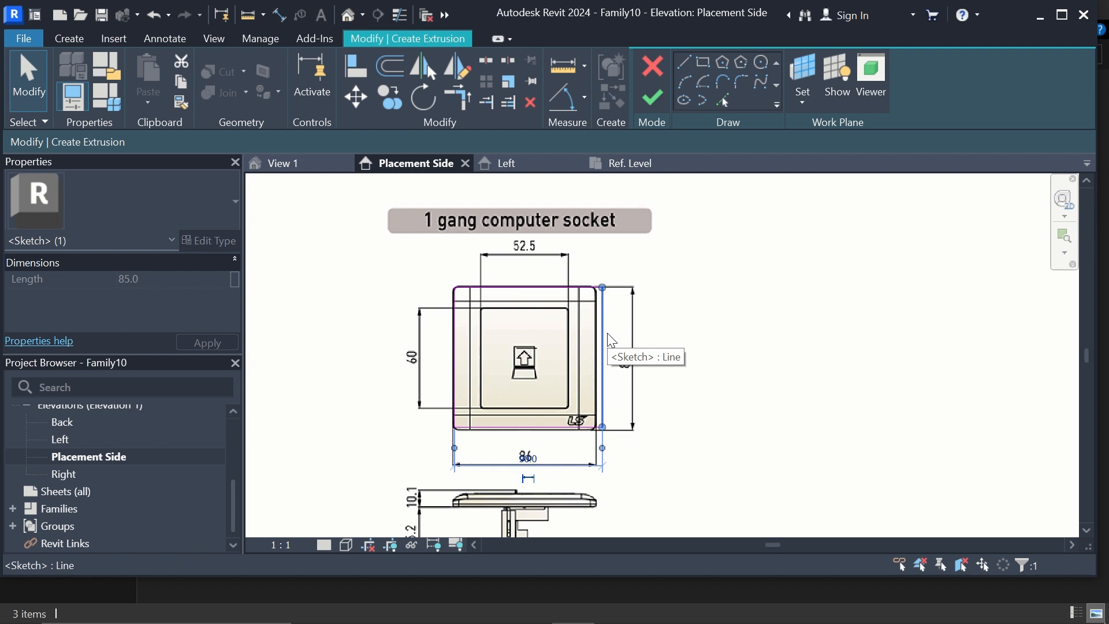
pyautogui.click(531, 460)
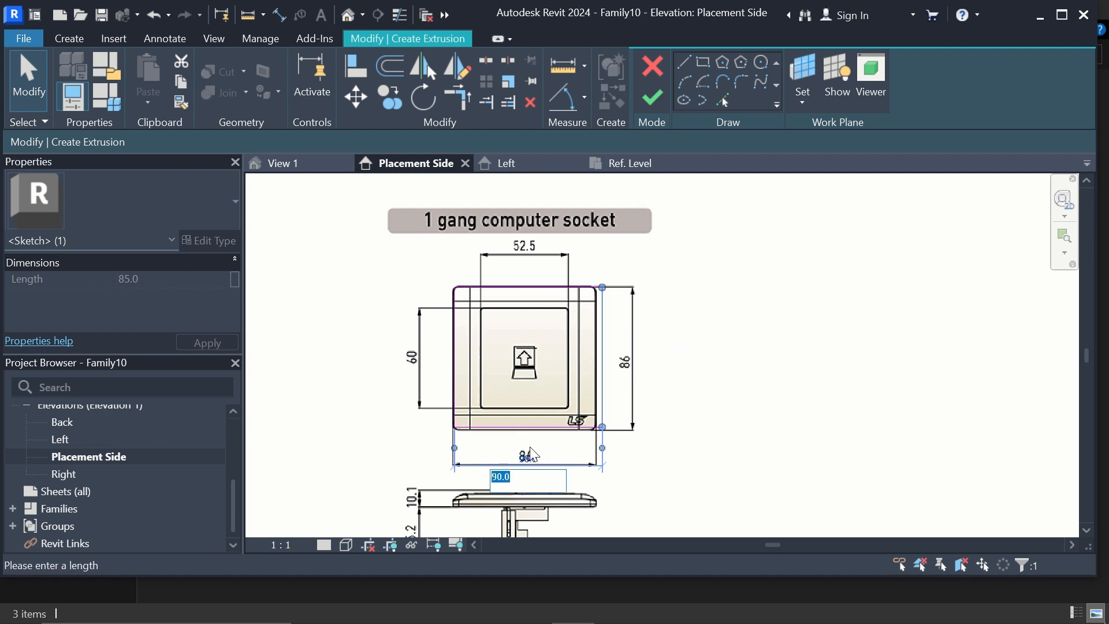
pyautogui.write('86')
pyautogui.press('Return')
# Set the faceplate rectangle's height to 86 mm by repositioning its top edge.
pyautogui.scroll(2, 511, 444)
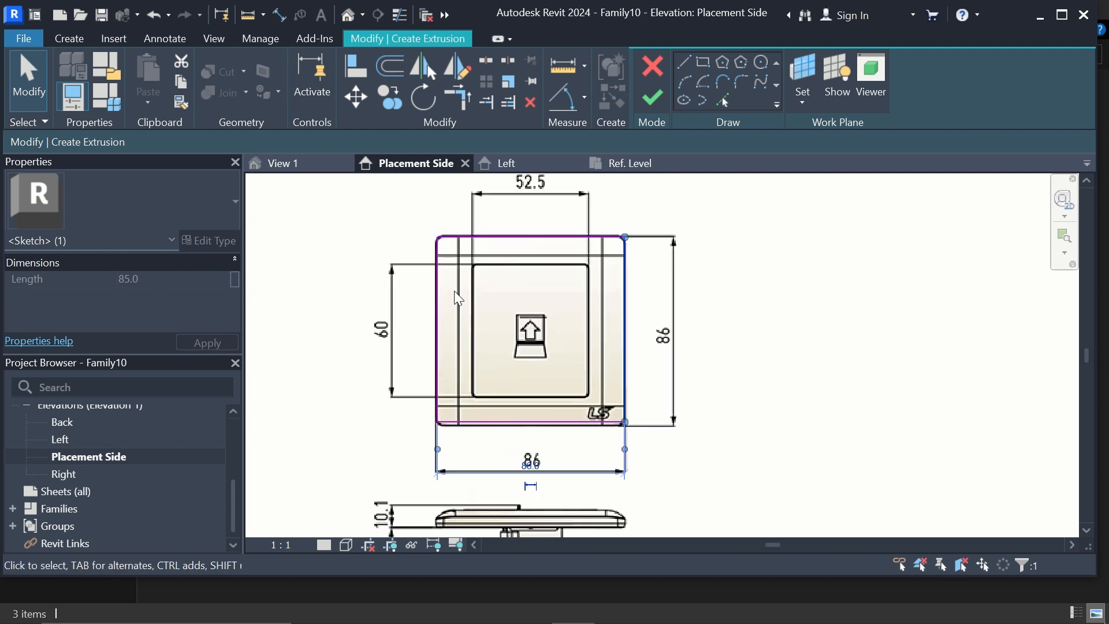
pyautogui.click(543, 237)
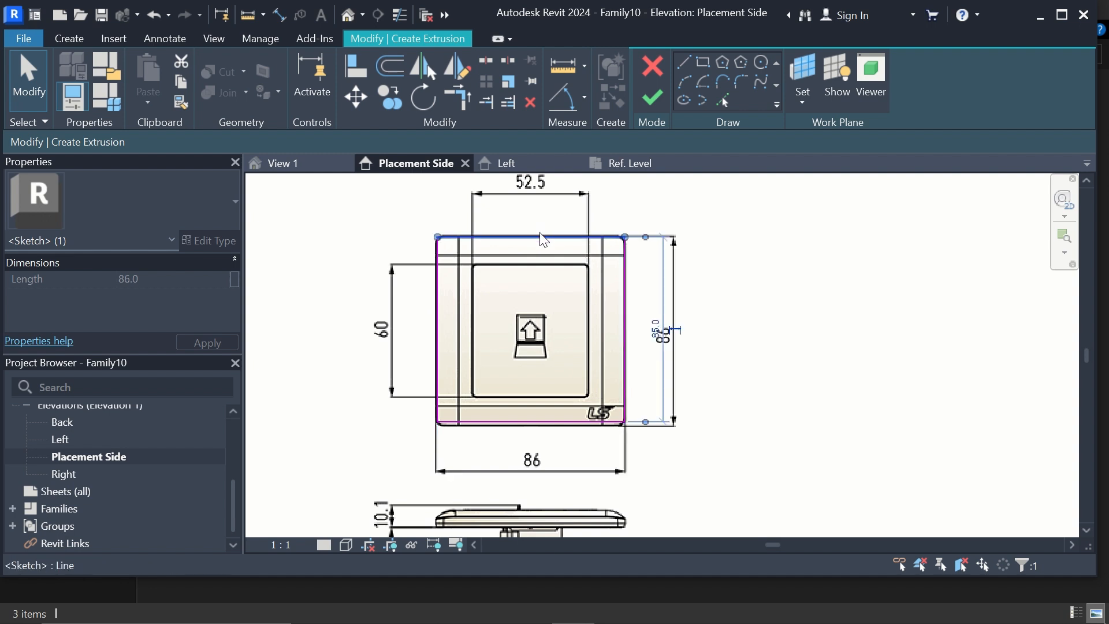
pyautogui.click(658, 332)
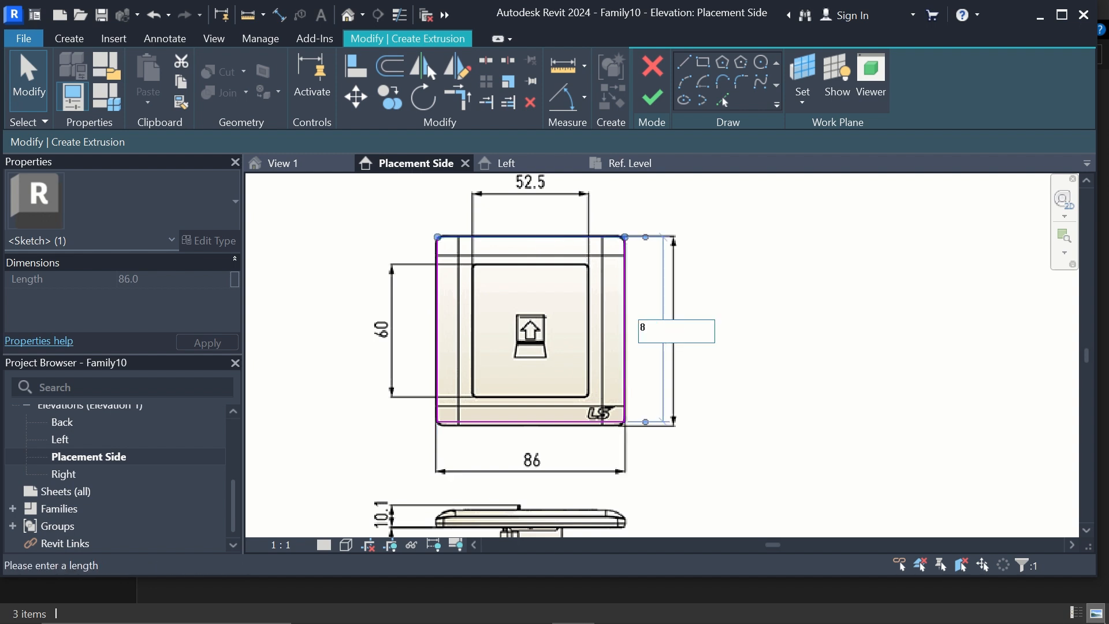
pyautogui.write('86')
pyautogui.press('Return')
pyautogui.scroll(2, 621, 298)
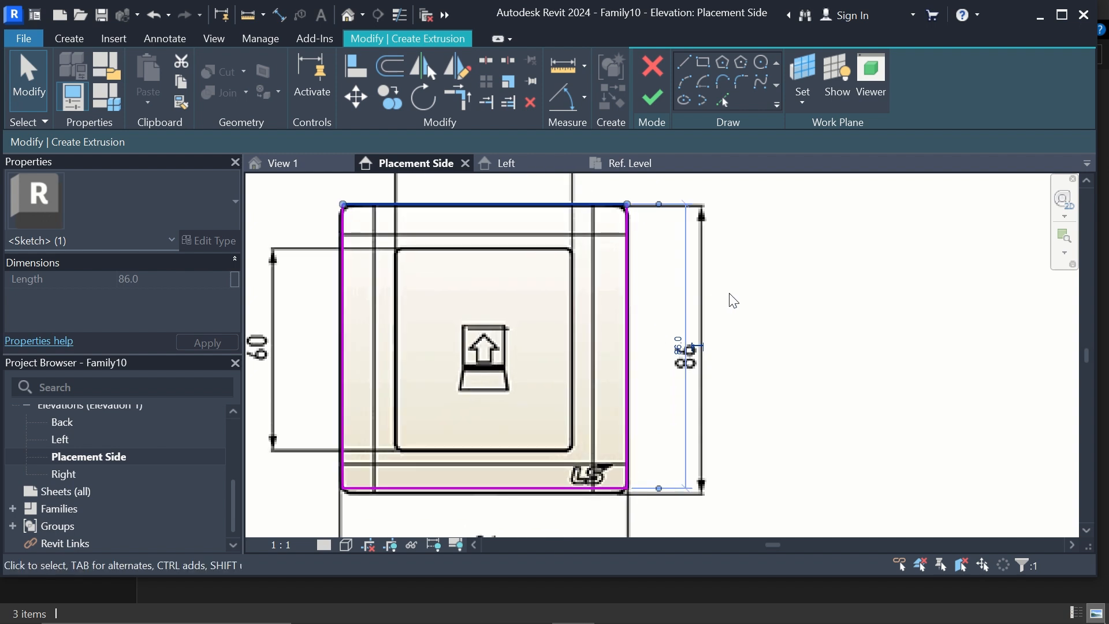
pyautogui.press('Escape')
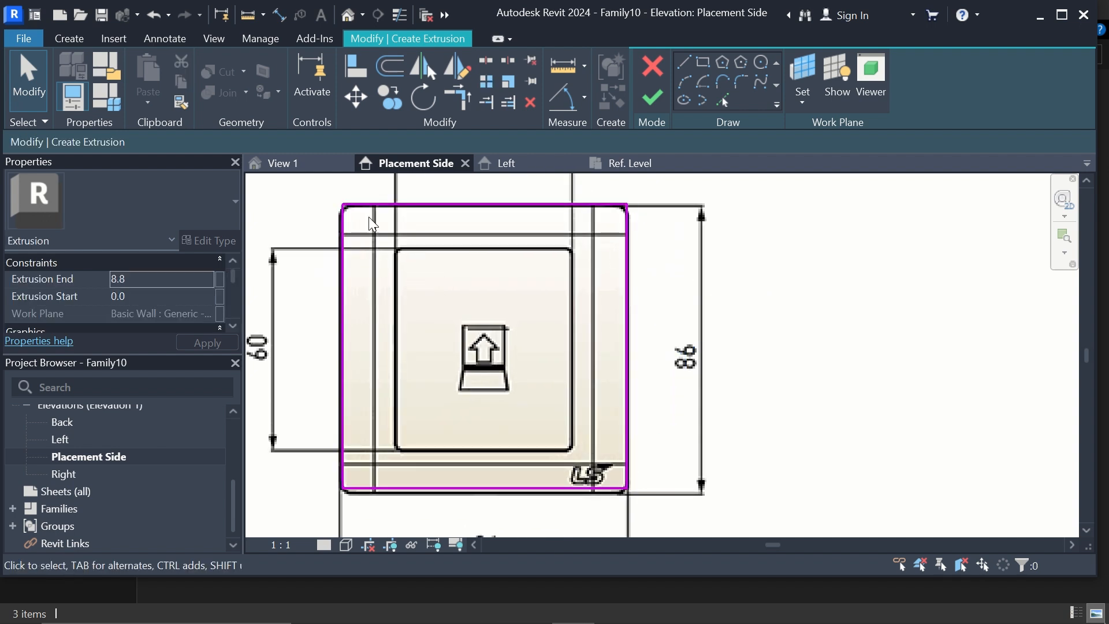
# Select the four lines of the square sketch and nudge them into alignment with the socket's outer outline in the reference image.
pyautogui.scroll(-2, 335, 214)
pyautogui.moveTo(326, 205); pyautogui.dragTo(584, 449)
pyautogui.scroll(1, 587, 449)
pyautogui.press('Down')
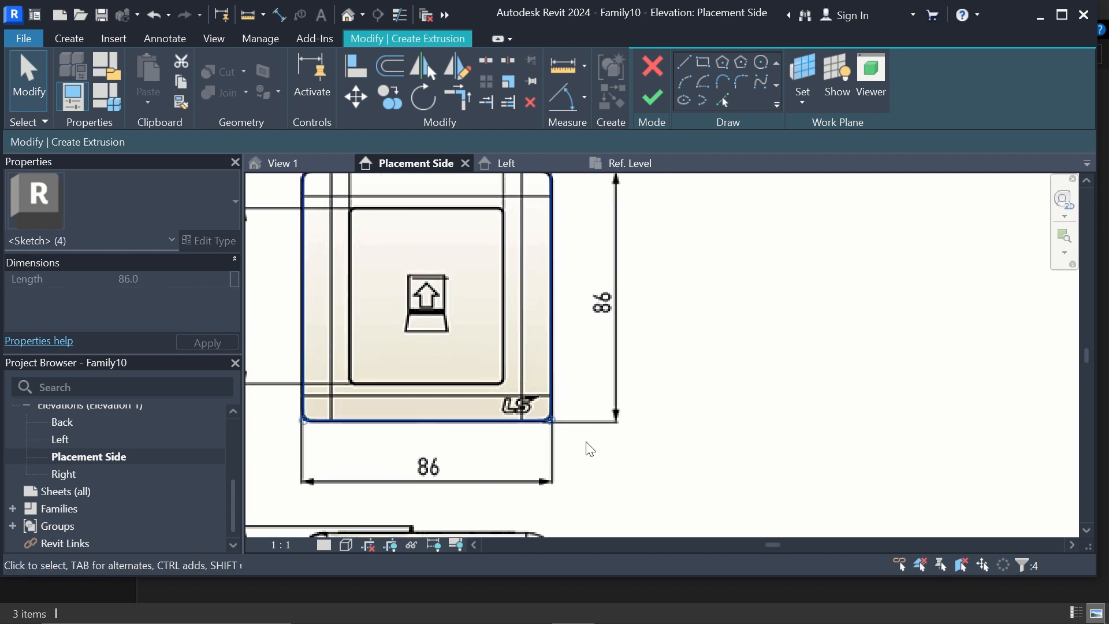
pyautogui.press('Left')
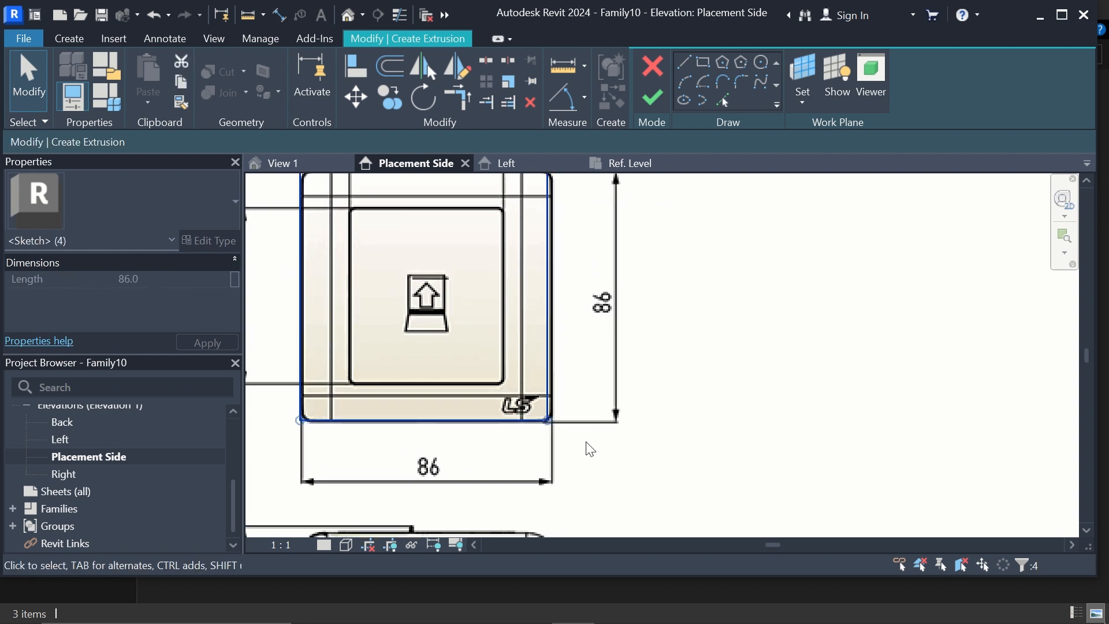
pyautogui.press('Right')
pyautogui.scroll(-2, 723, 438)
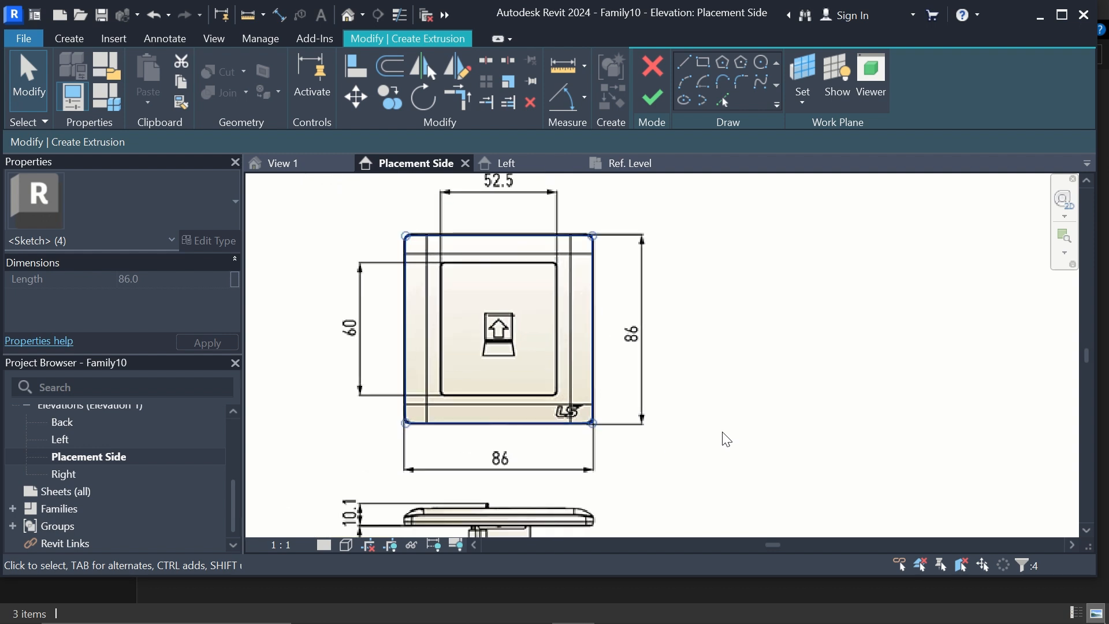
pyautogui.press('Escape')
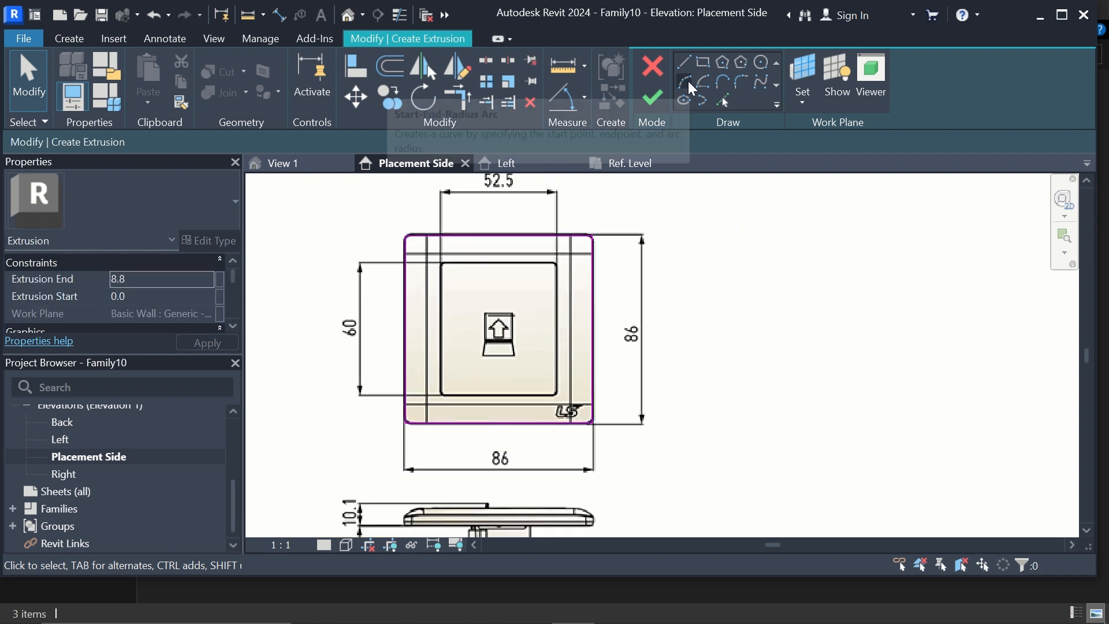
# Fillet the two upper corners of the square sketch with a fixed radius of 4.0.
pyautogui.click(742, 82)
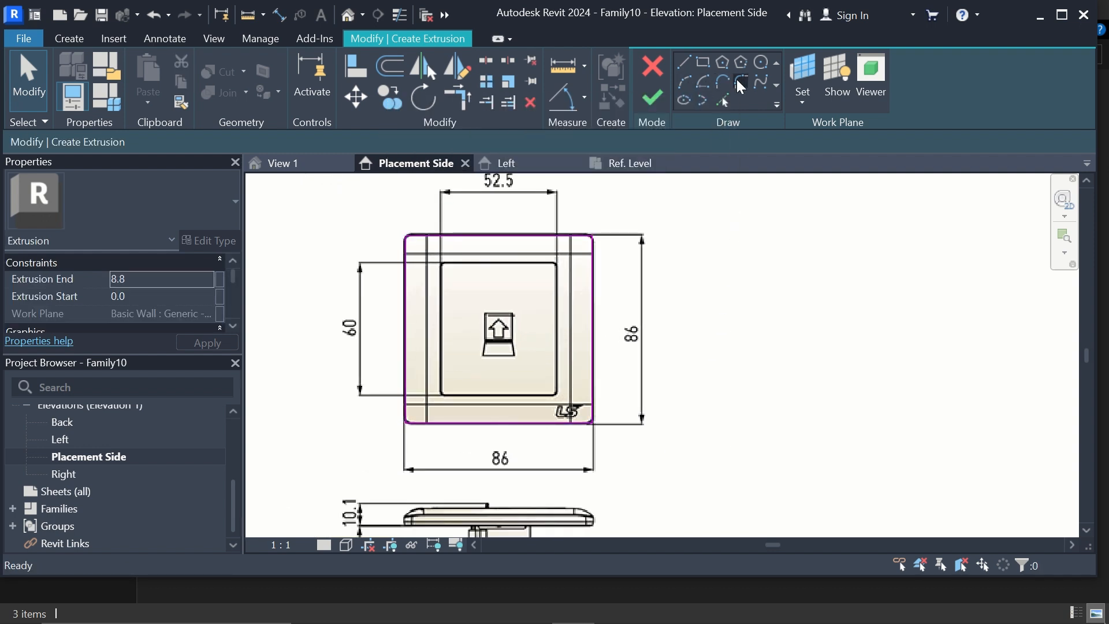
pyautogui.click(189, 141)
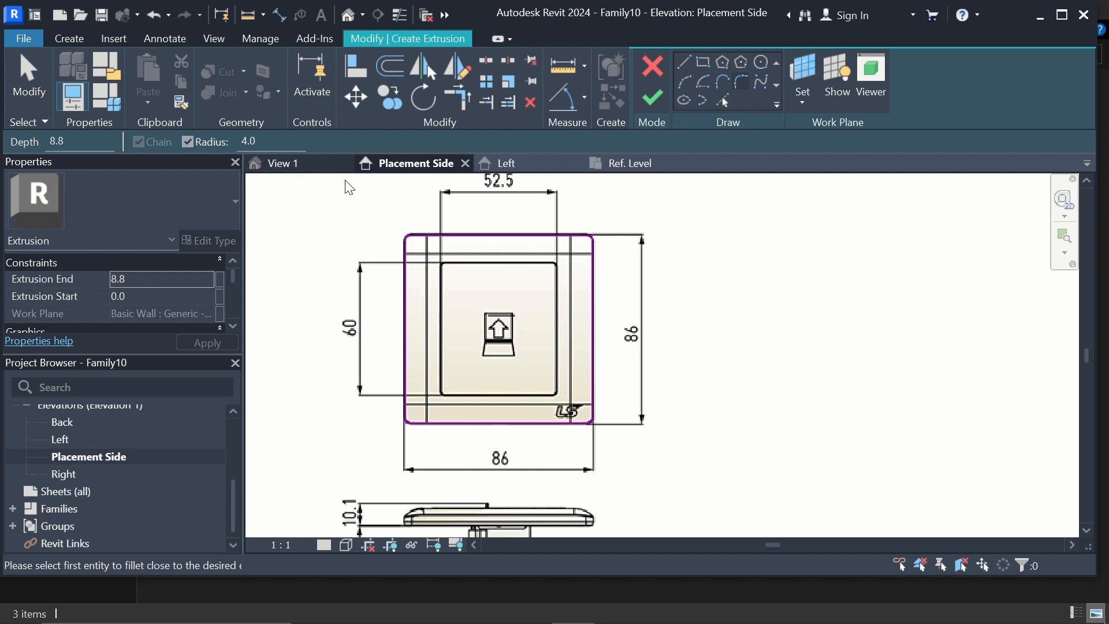
pyautogui.scroll(1, 424, 243)
pyautogui.scroll(1, 415, 231)
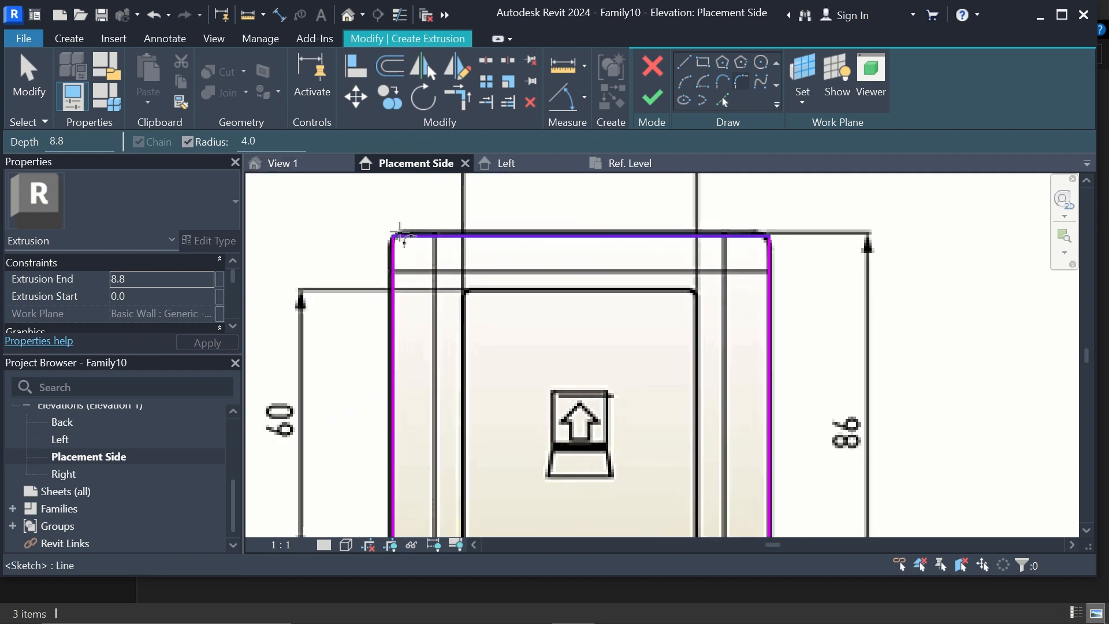
pyautogui.click(401, 233)
pyautogui.click(395, 250)
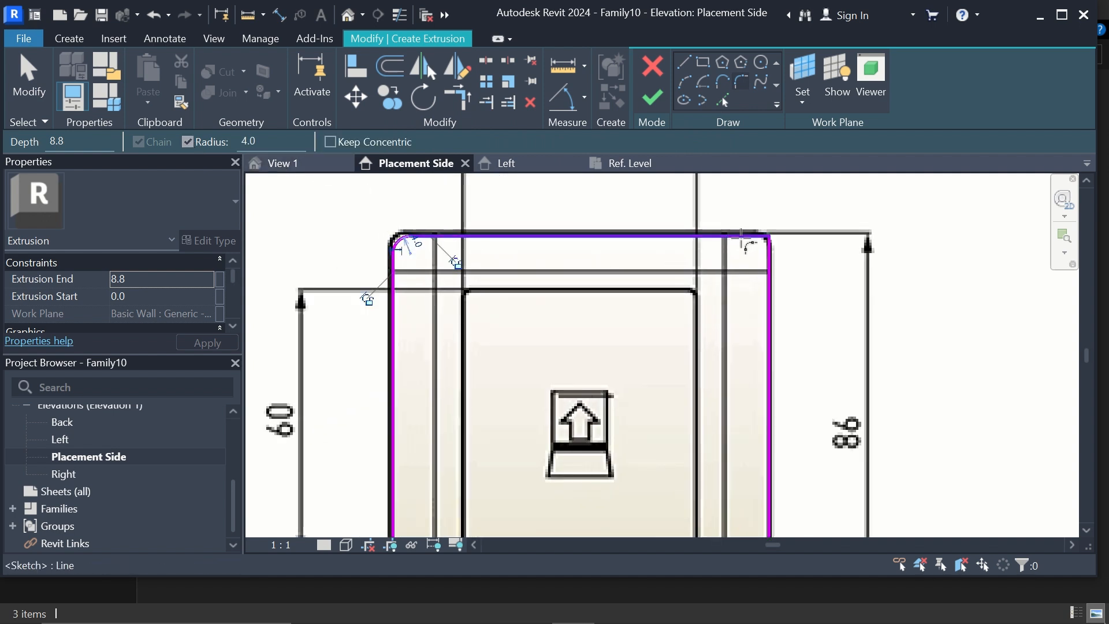
pyautogui.click(769, 268)
pyautogui.click(748, 235)
pyautogui.scroll(-2, 633, 216)
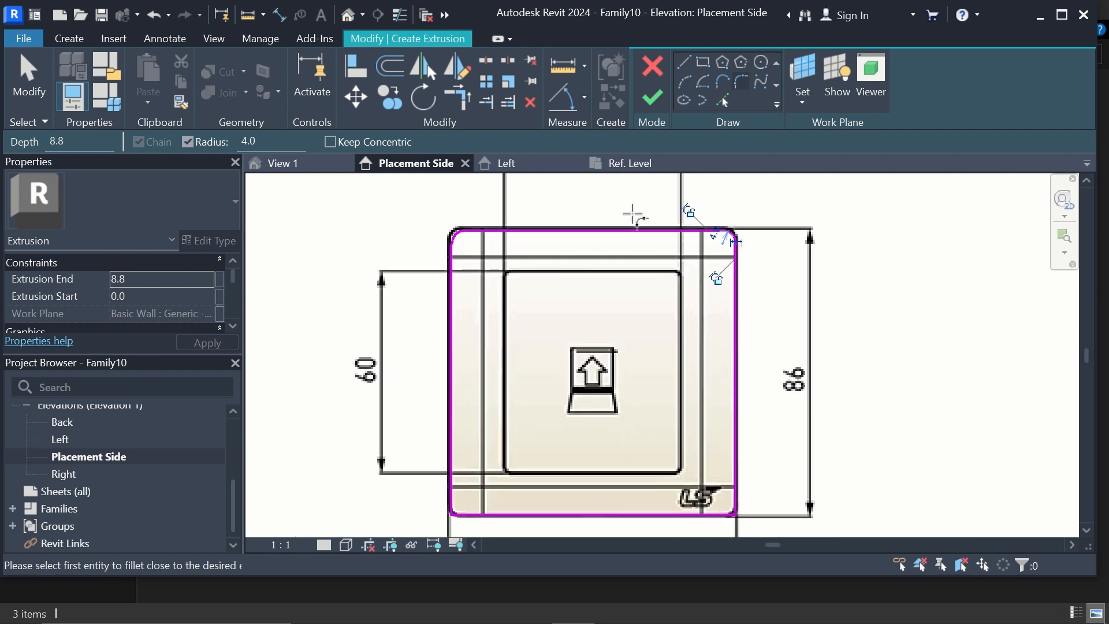
# Fillet the two lower corners of the square sketch with the same 4.0 radius.
pyautogui.scroll(3, 659, 398)
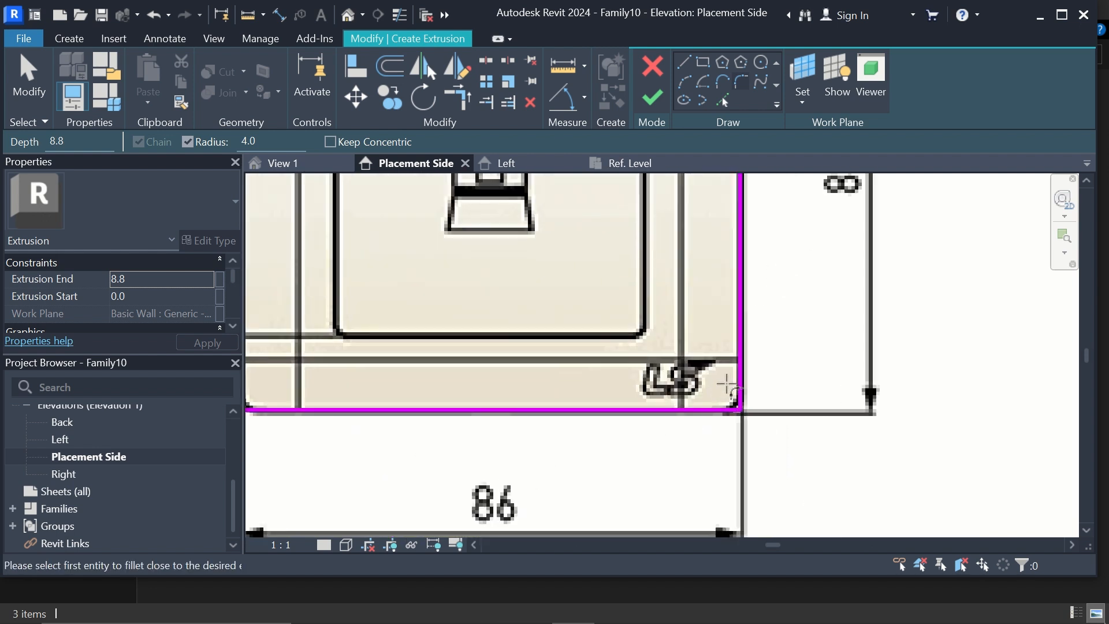
pyautogui.click(737, 381)
pyautogui.click(719, 401)
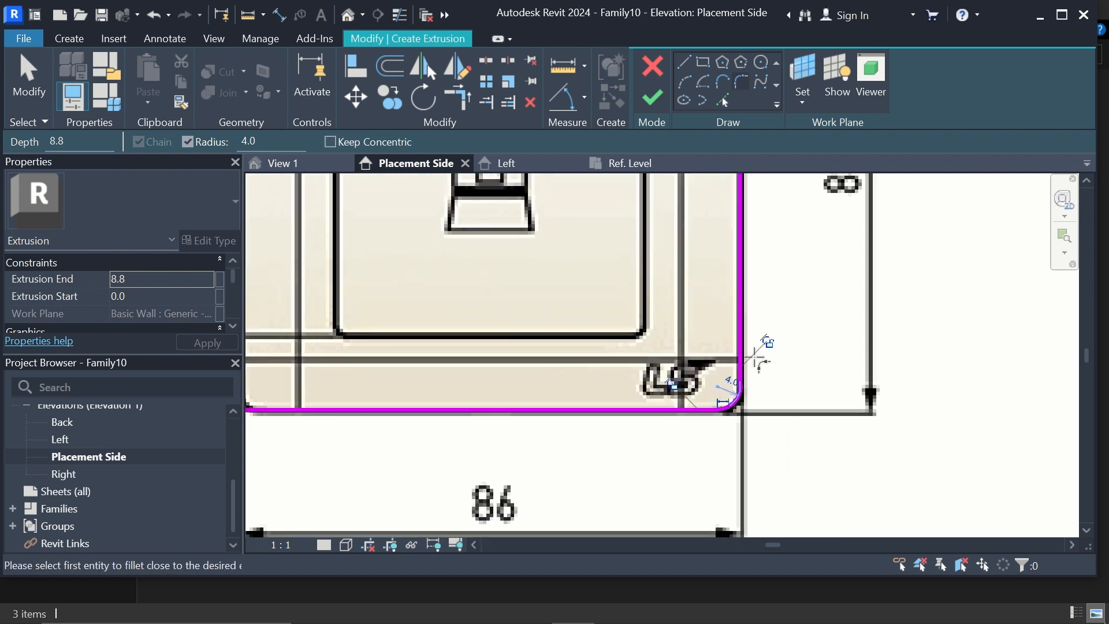
pyautogui.scroll(-1, 761, 349)
pyautogui.scroll(2, 411, 390)
pyautogui.click(429, 391)
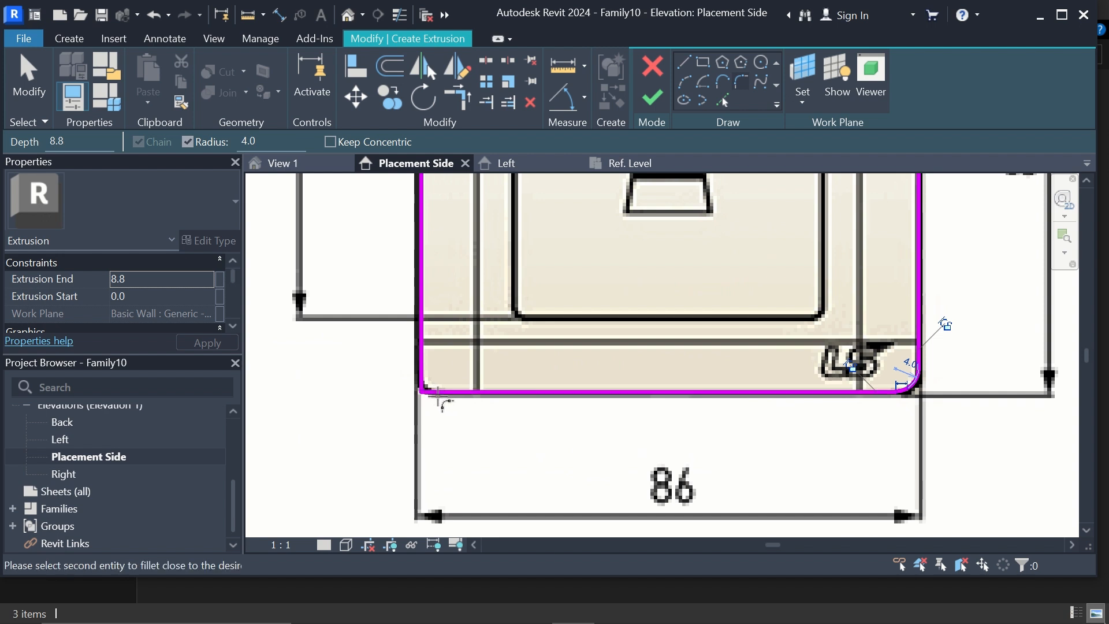
pyautogui.click(419, 367)
pyautogui.scroll(-3, 472, 451)
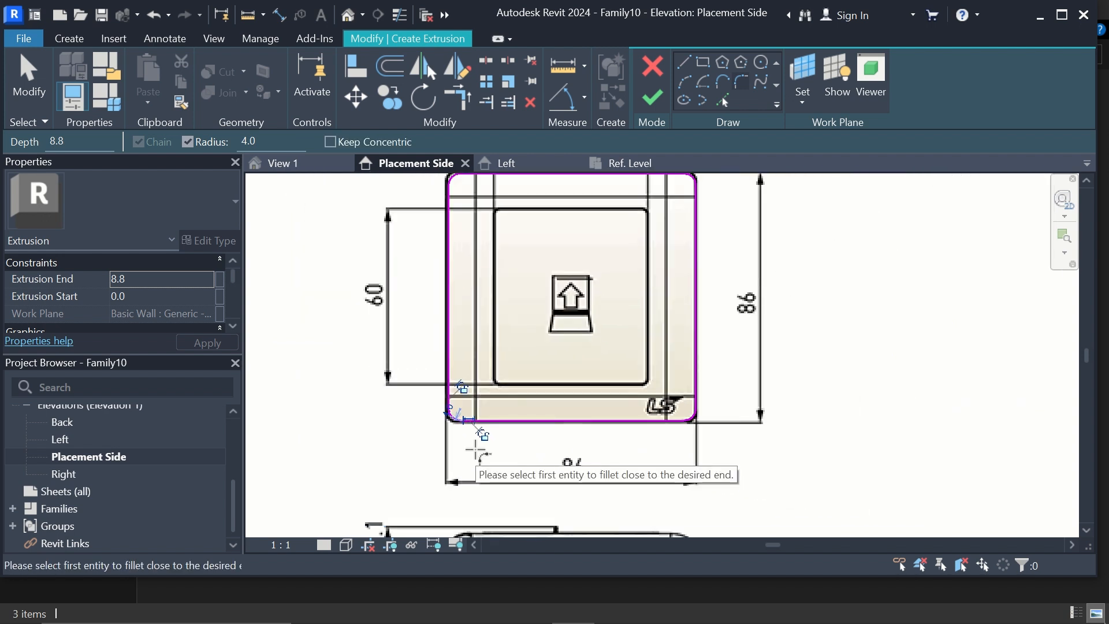
pyautogui.scroll(-1, 520, 426)
pyautogui.scroll(1, 537, 313)
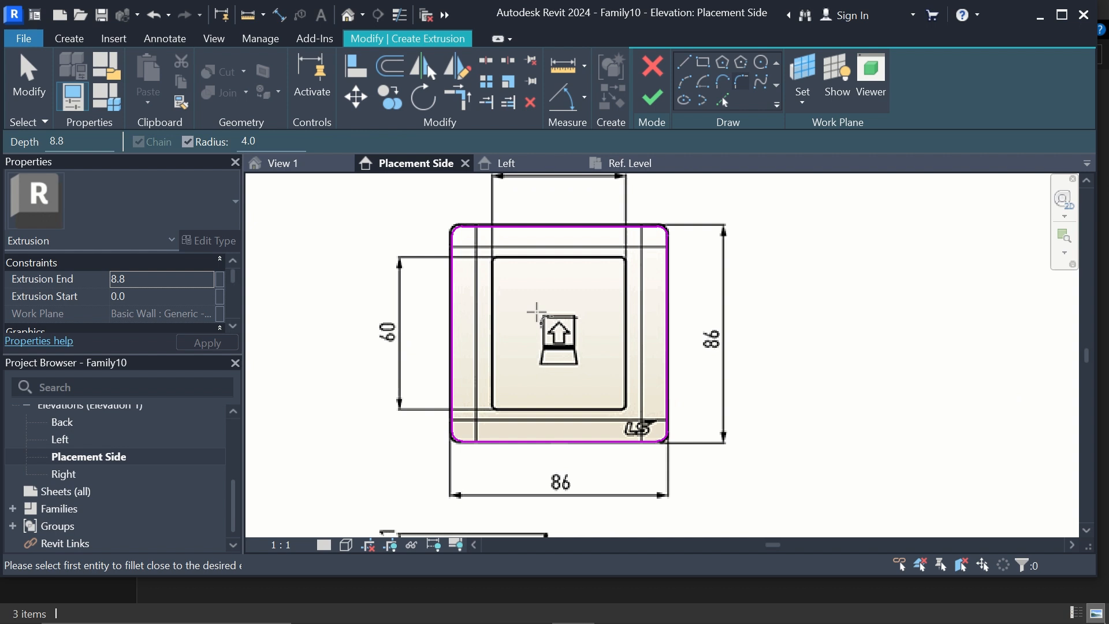
pyautogui.press('Escape')
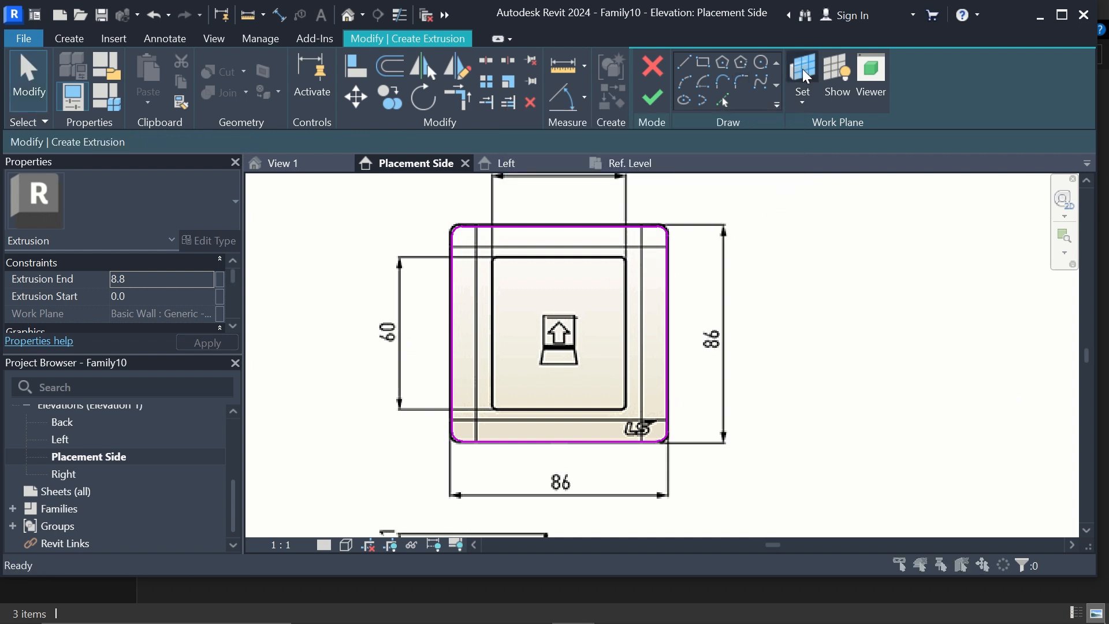
# Set the extrusion's work plane by picking the face of the Generic - 150mm basic wall.
pyautogui.click(803, 68)
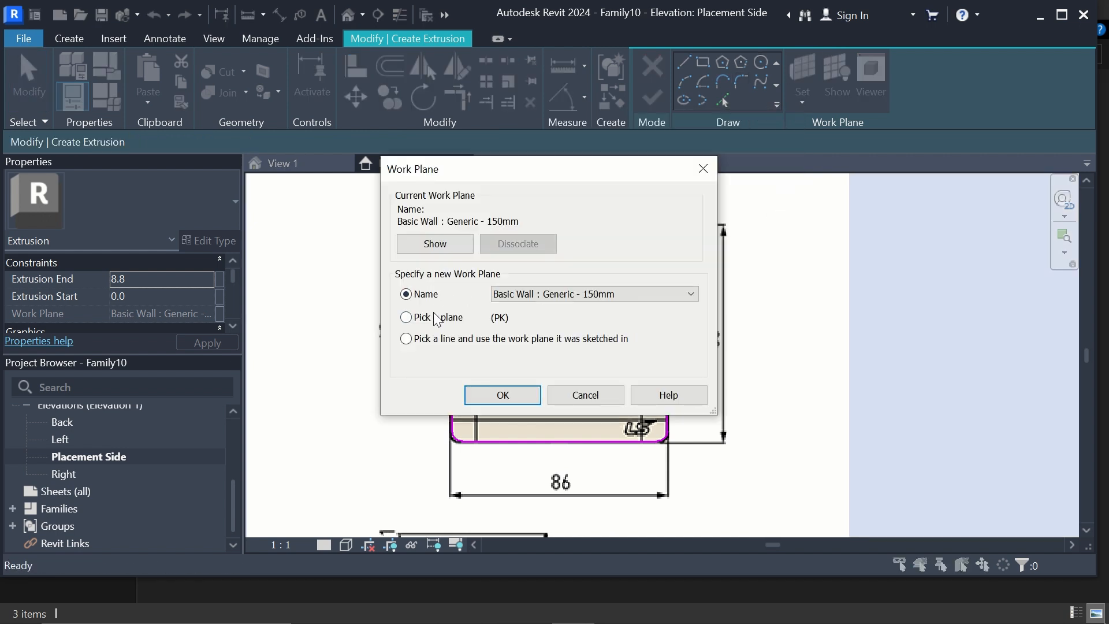
pyautogui.click(502, 395)
pyautogui.scroll(-6, 570, 361)
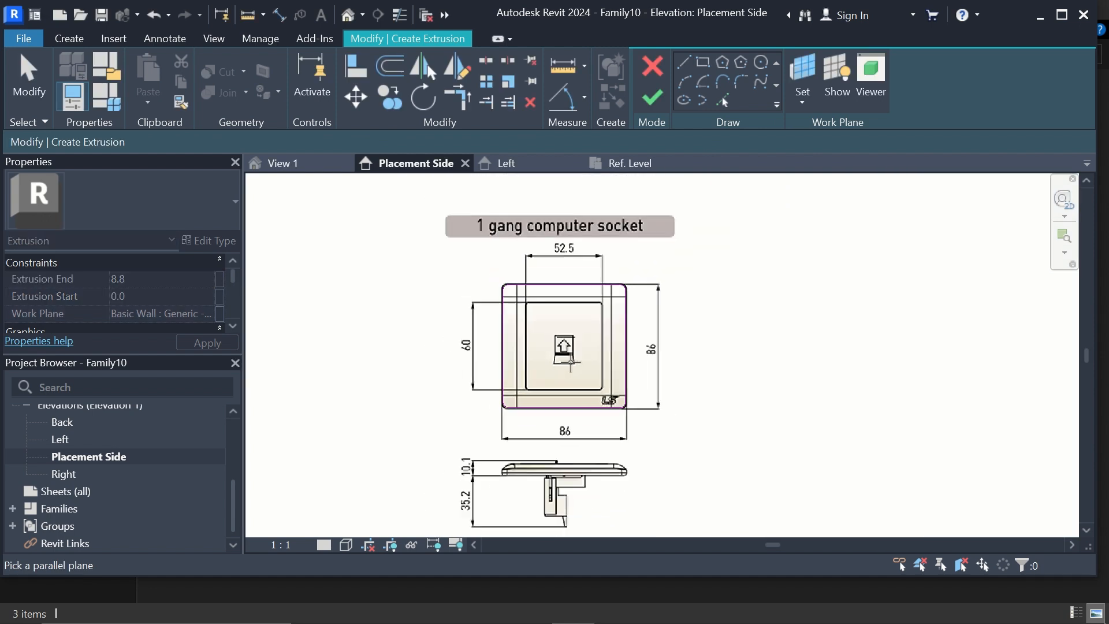
pyautogui.scroll(-4, 570, 361)
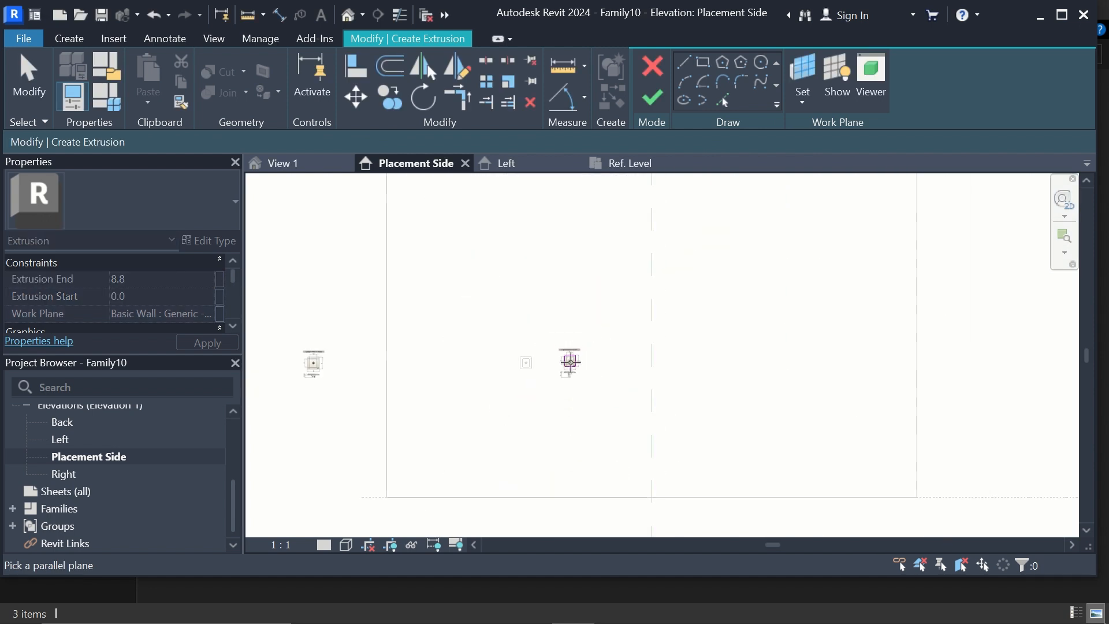
pyautogui.click(915, 322)
pyautogui.scroll(3, 563, 363)
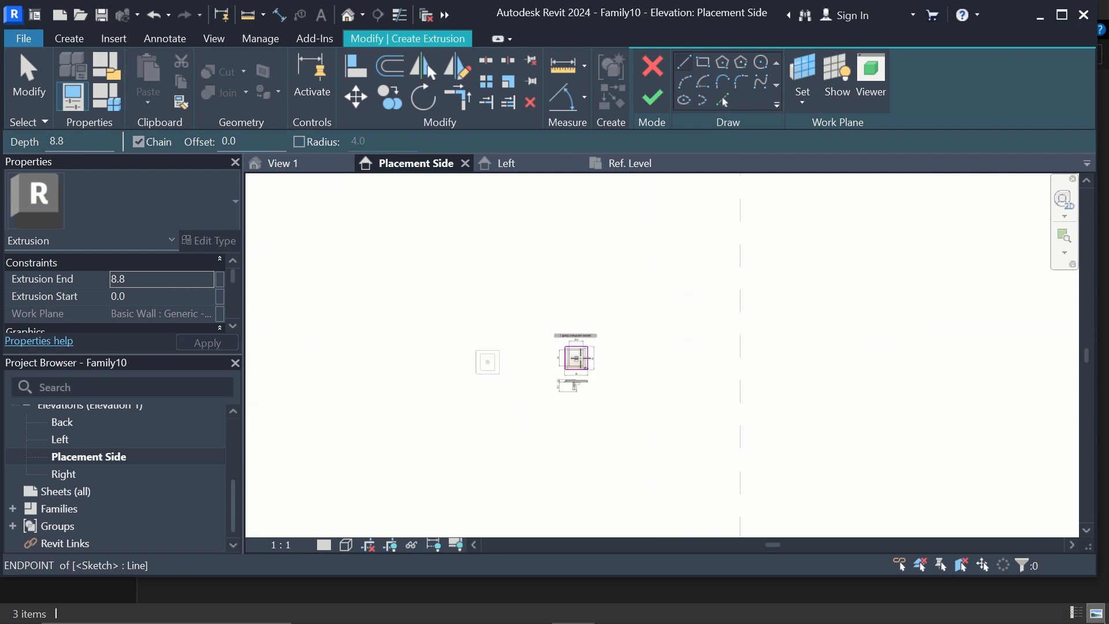
pyautogui.scroll(8, 580, 359)
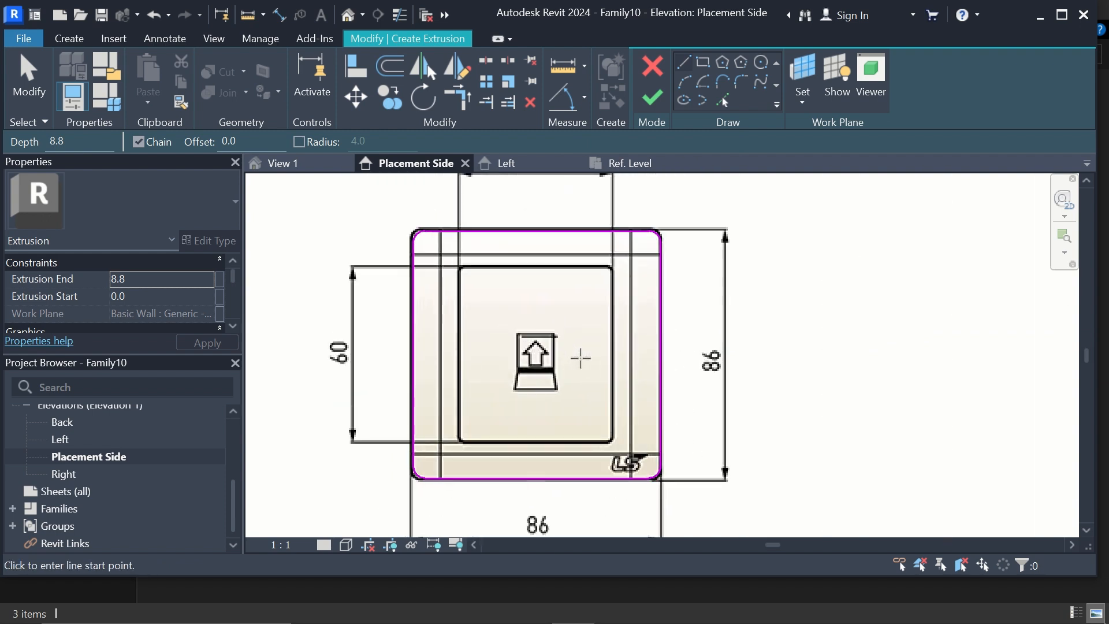
# Set the Extrusion End to 4.4 and finish the rounded square plate extrusion.
pyautogui.scroll(-3, 395, 388)
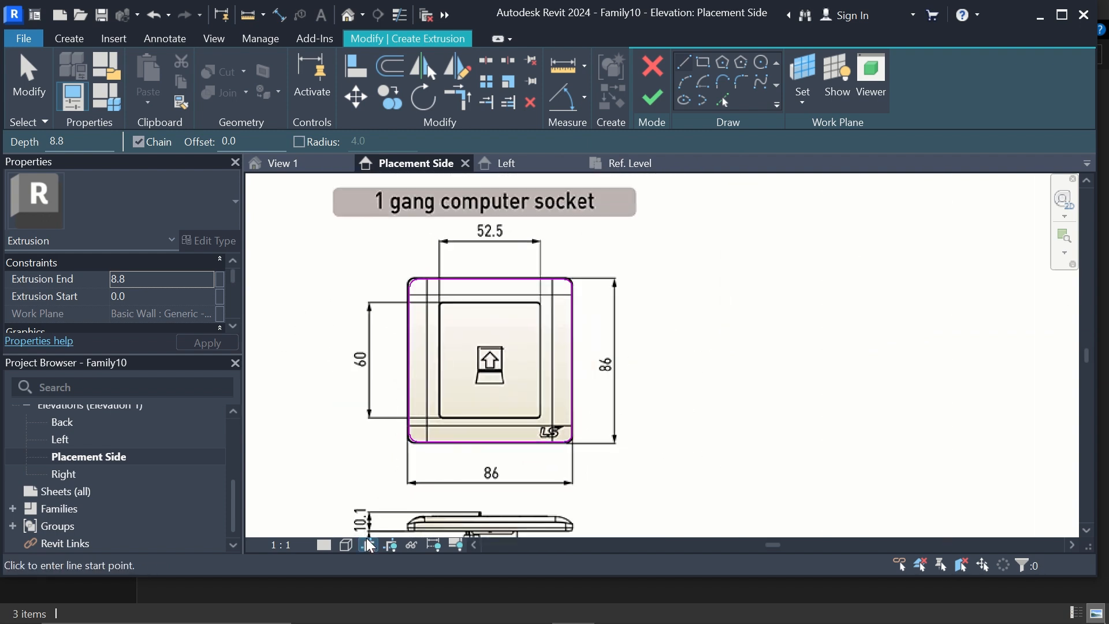
pyautogui.scroll(5, 413, 487)
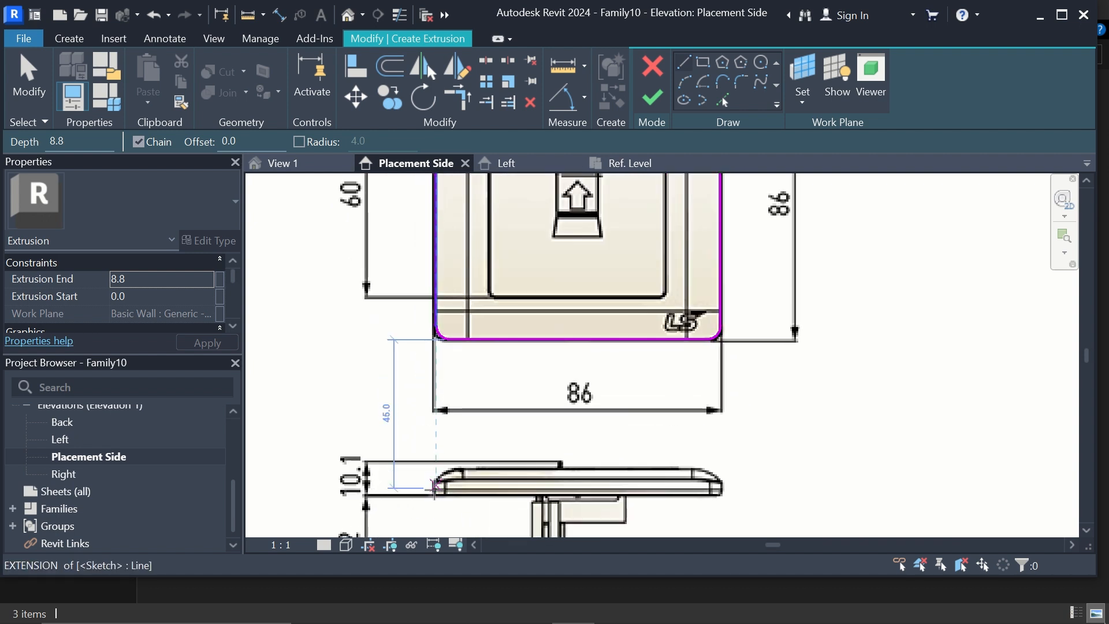
pyautogui.scroll(-1, 498, 462)
pyautogui.scroll(-1, 498, 463)
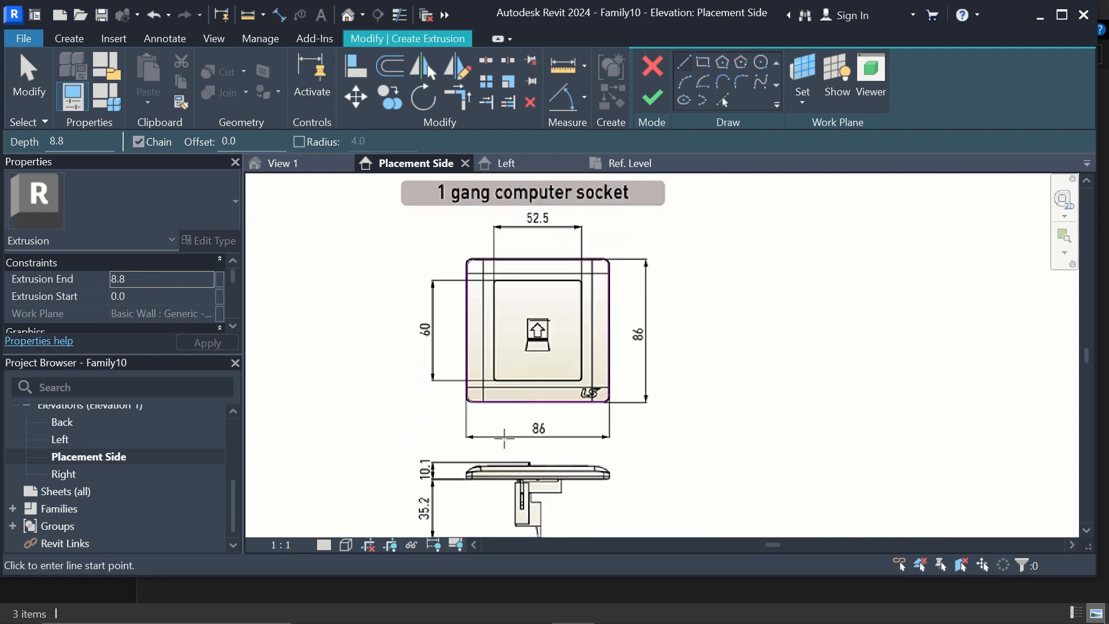
pyautogui.click(152, 283)
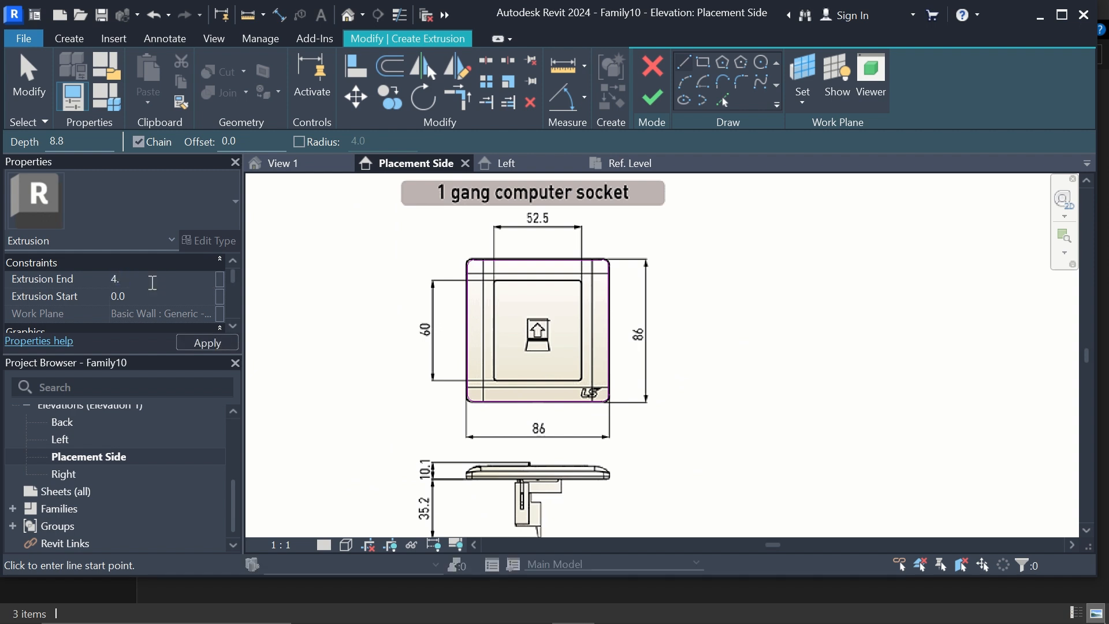
pyautogui.click(190, 340)
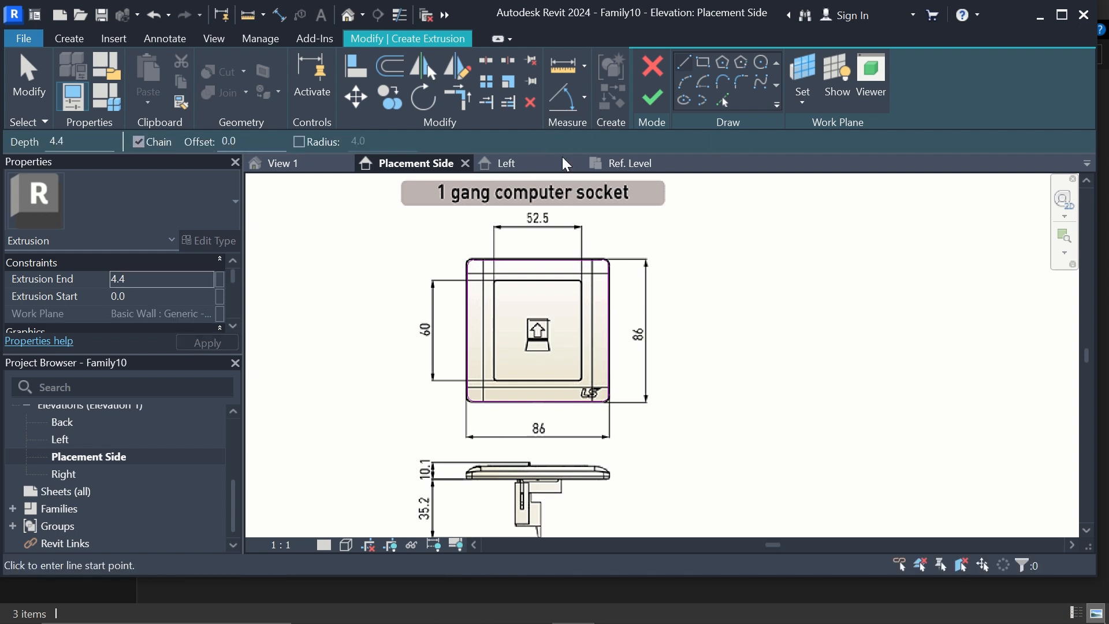
pyautogui.click(654, 95)
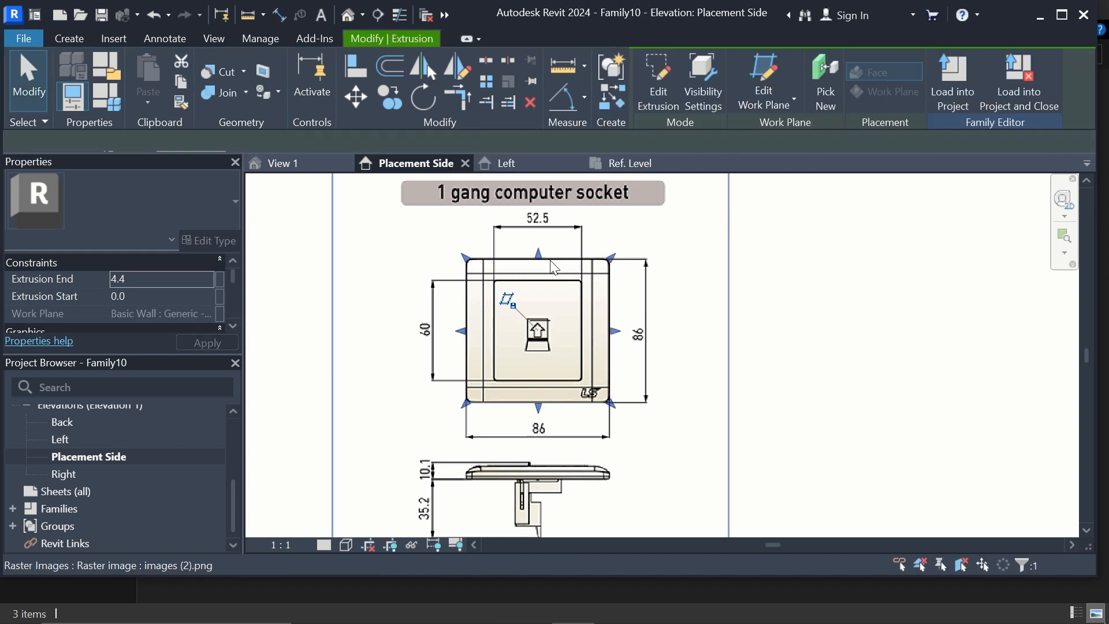
# Examine the socket's front view and the plate's side profile in the reference drawing.
pyautogui.scroll(3, 485, 291)
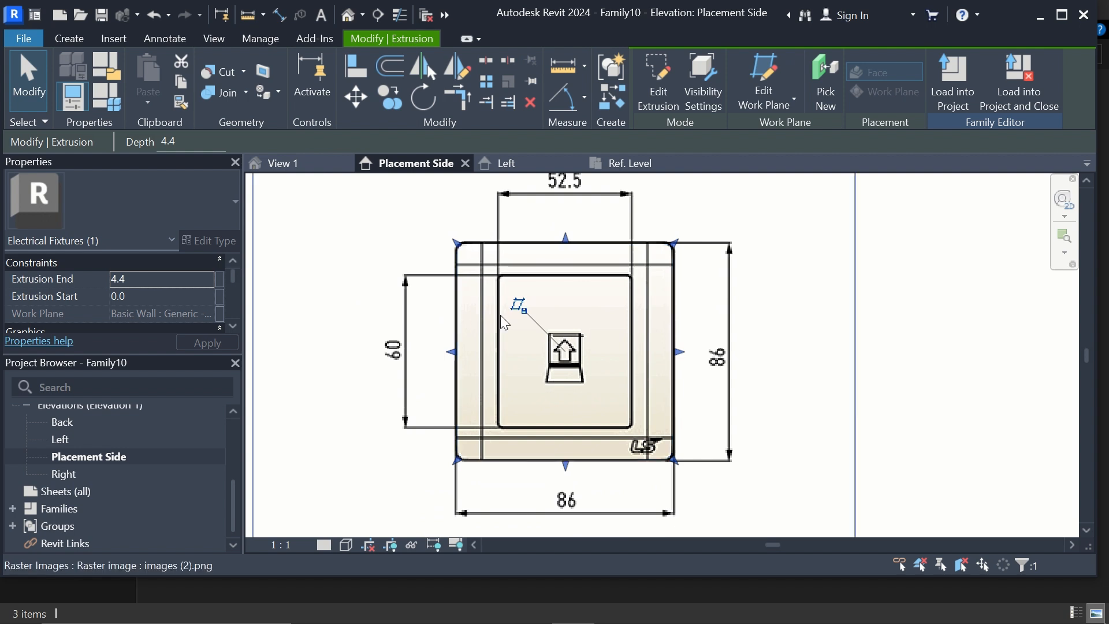
pyautogui.scroll(-2, 569, 244)
pyautogui.scroll(2, 528, 456)
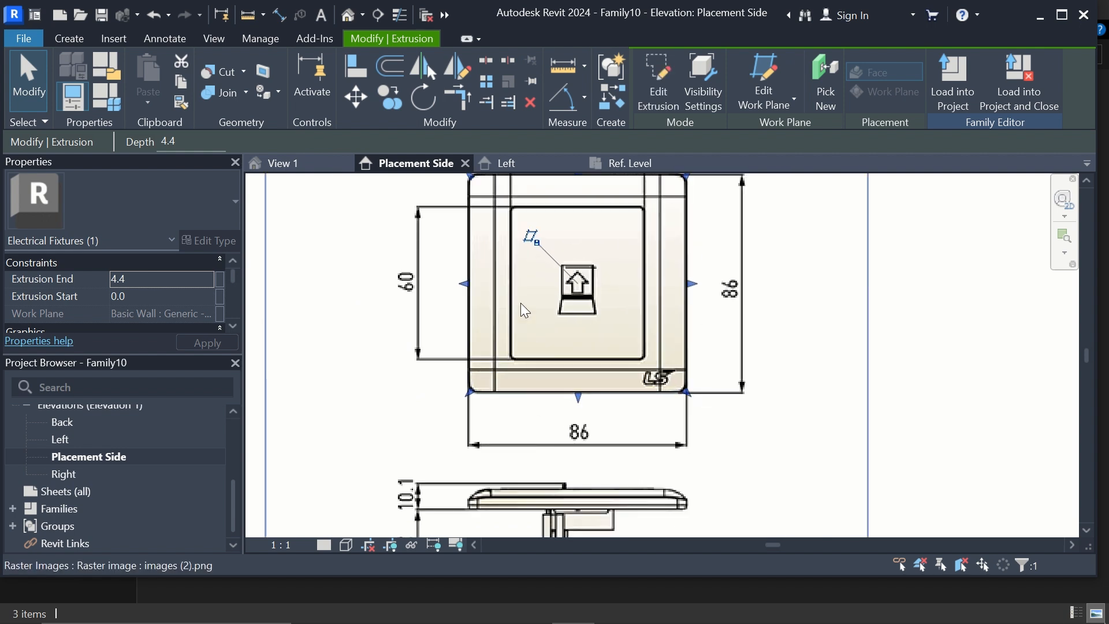
pyautogui.scroll(1, 480, 500)
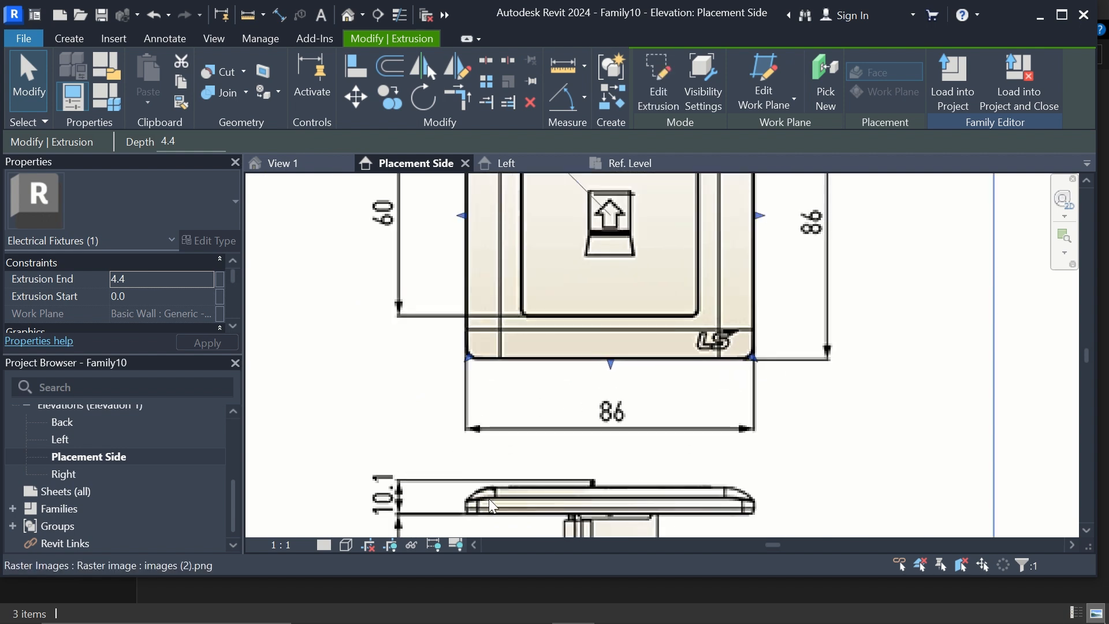
pyautogui.scroll(-2, 508, 408)
pyautogui.scroll(-1, 537, 308)
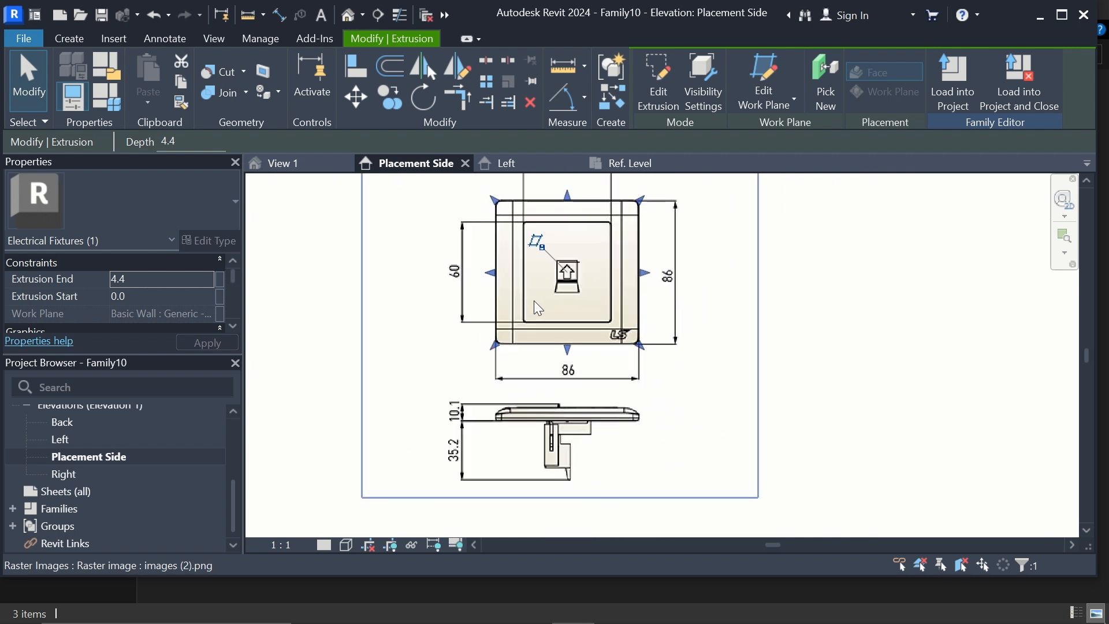
pyautogui.scroll(3, 589, 217)
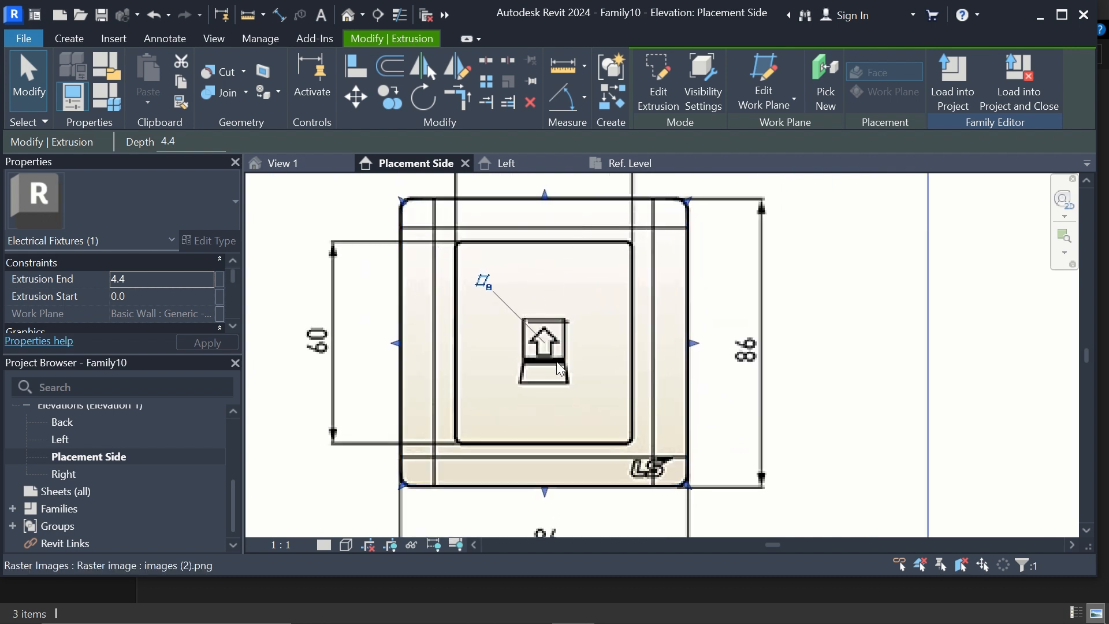
pyautogui.scroll(-1, 547, 295)
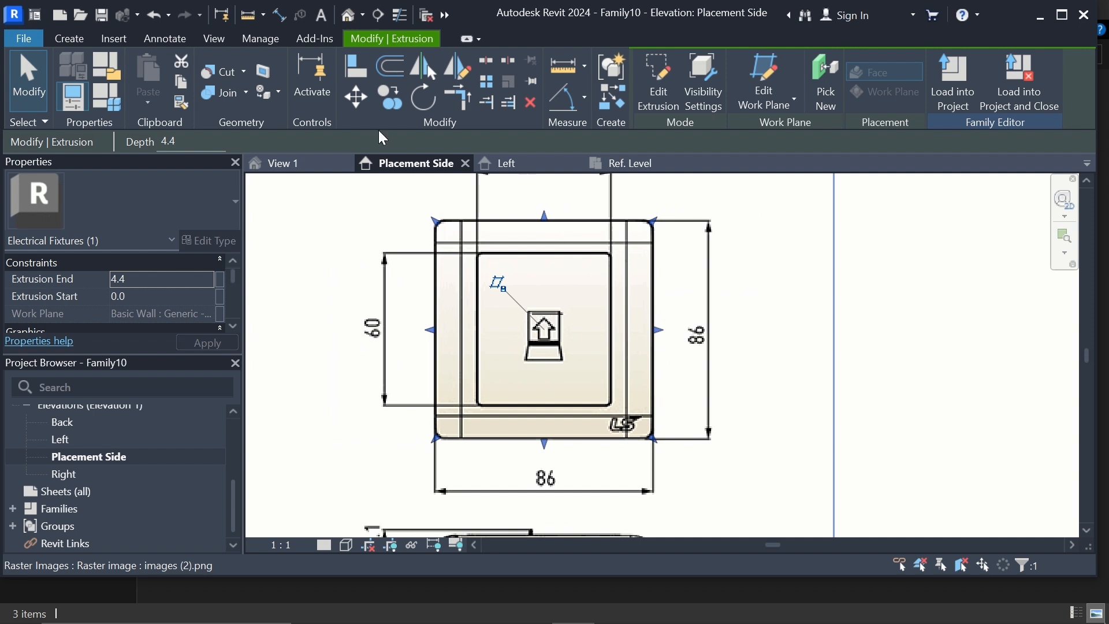
# Start a blend and set its base boundary's work plane by picking the face of the extruded plate.
pyautogui.click(71, 38)
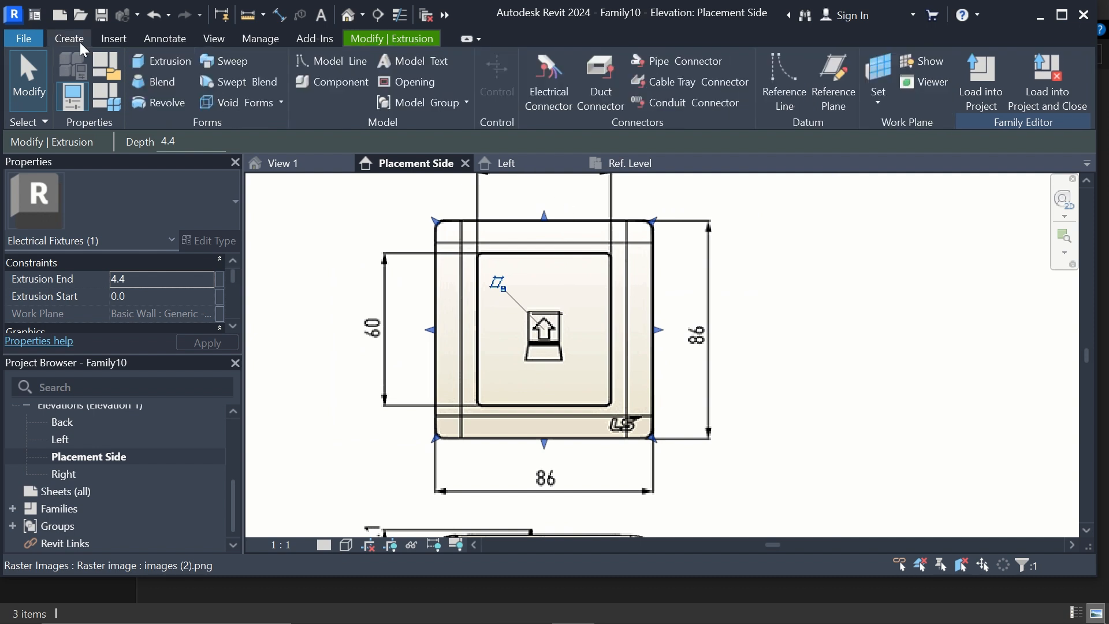
pyautogui.click(164, 82)
pyautogui.scroll(-2, 561, 289)
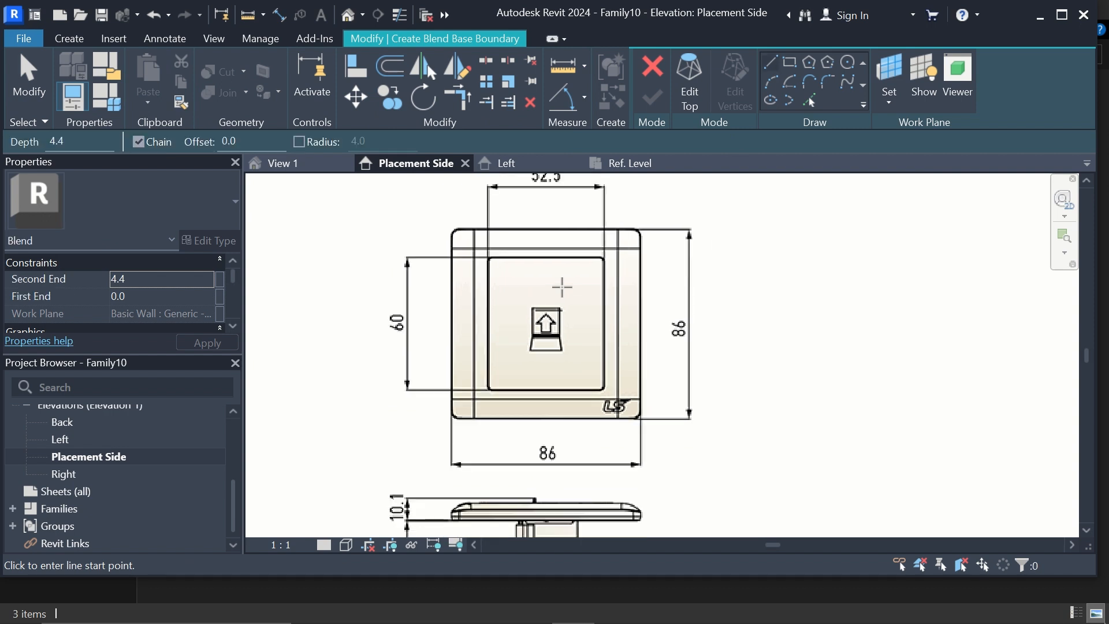
pyautogui.click(890, 70)
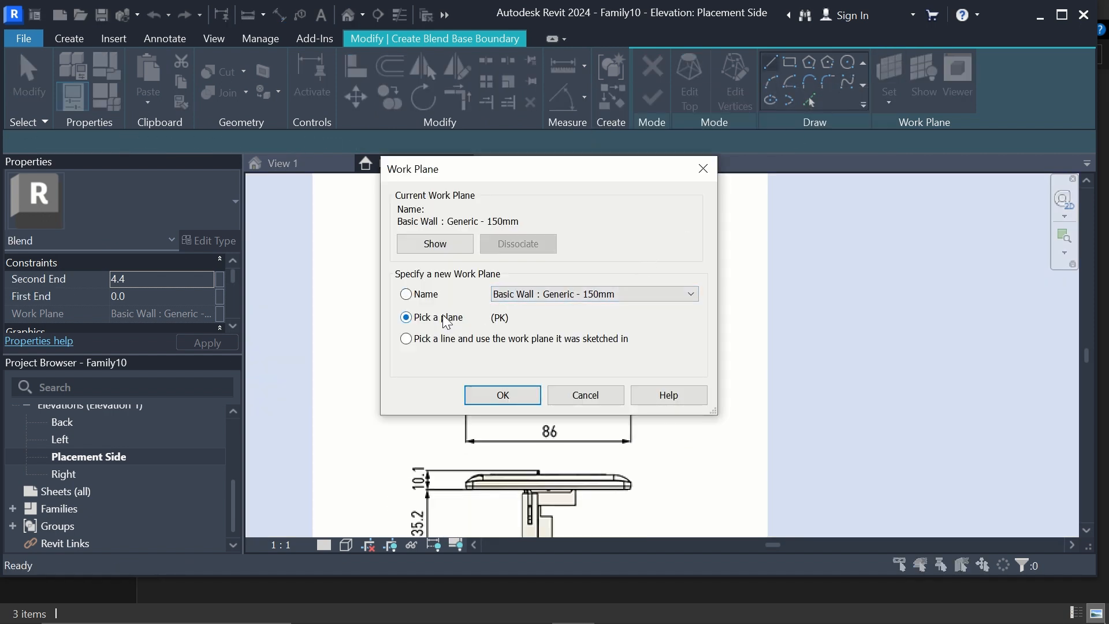
pyautogui.click(497, 396)
pyautogui.scroll(2, 644, 274)
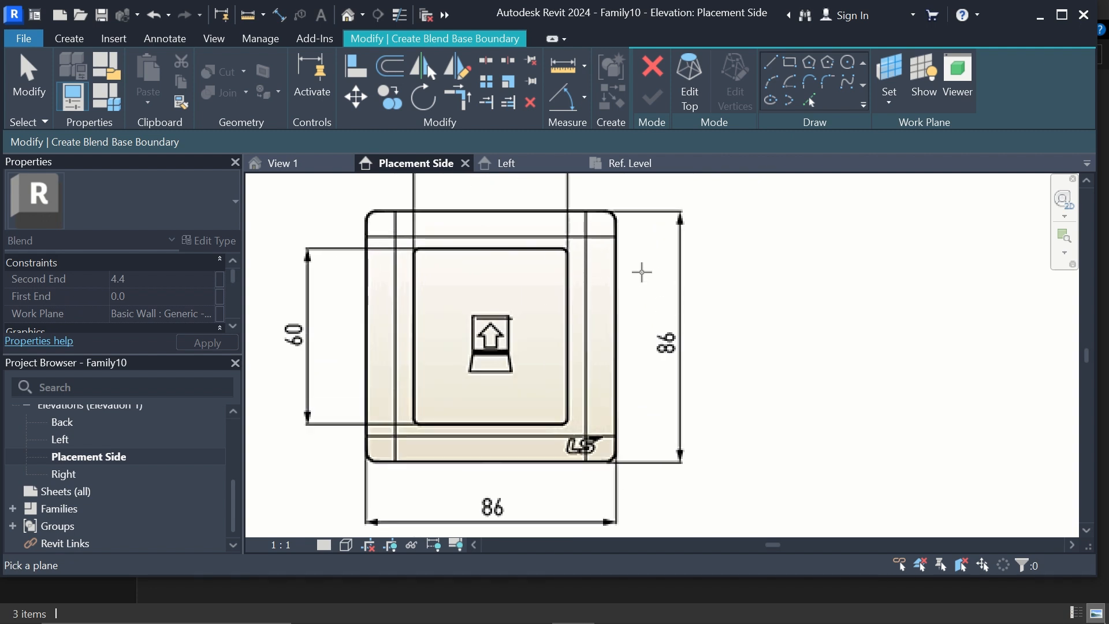
pyautogui.click(612, 233)
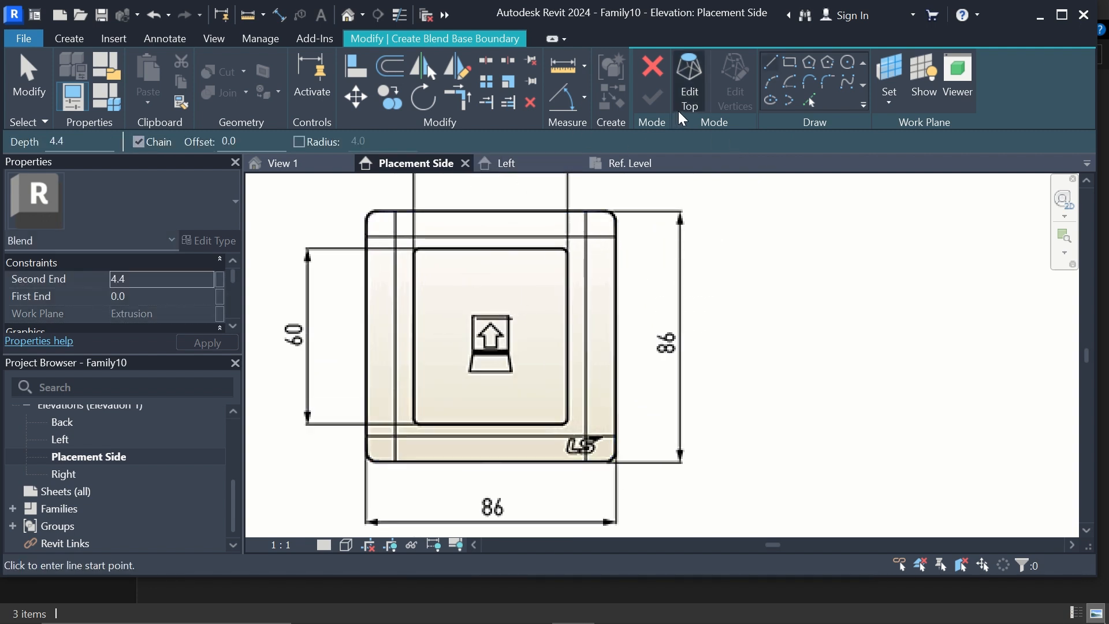
pyautogui.scroll(2, 415, 289)
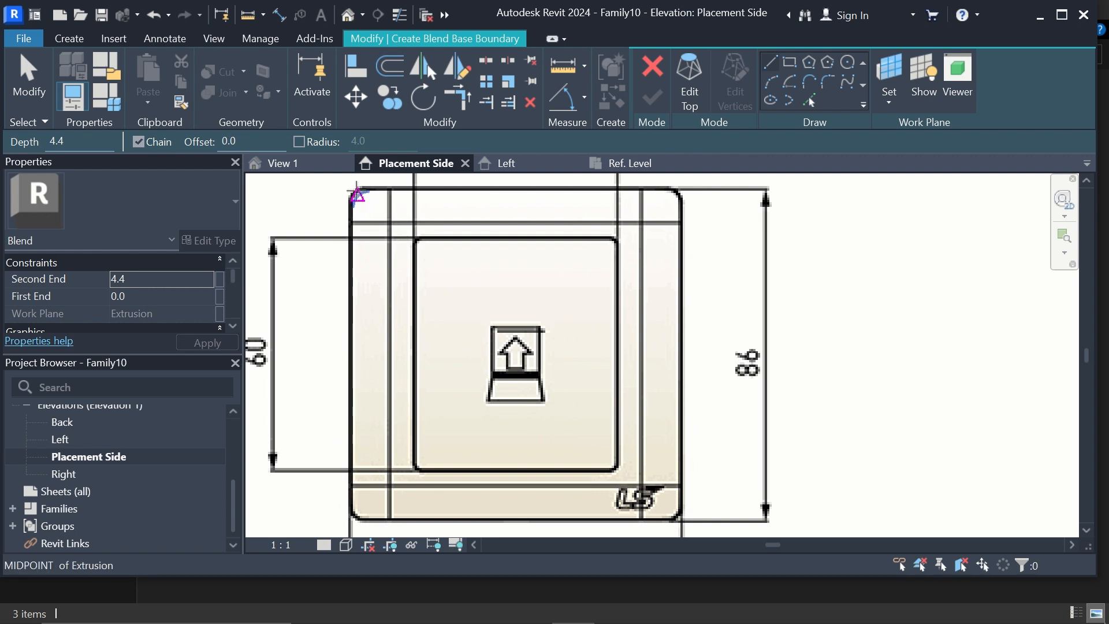
pyautogui.scroll(2, 370, 189)
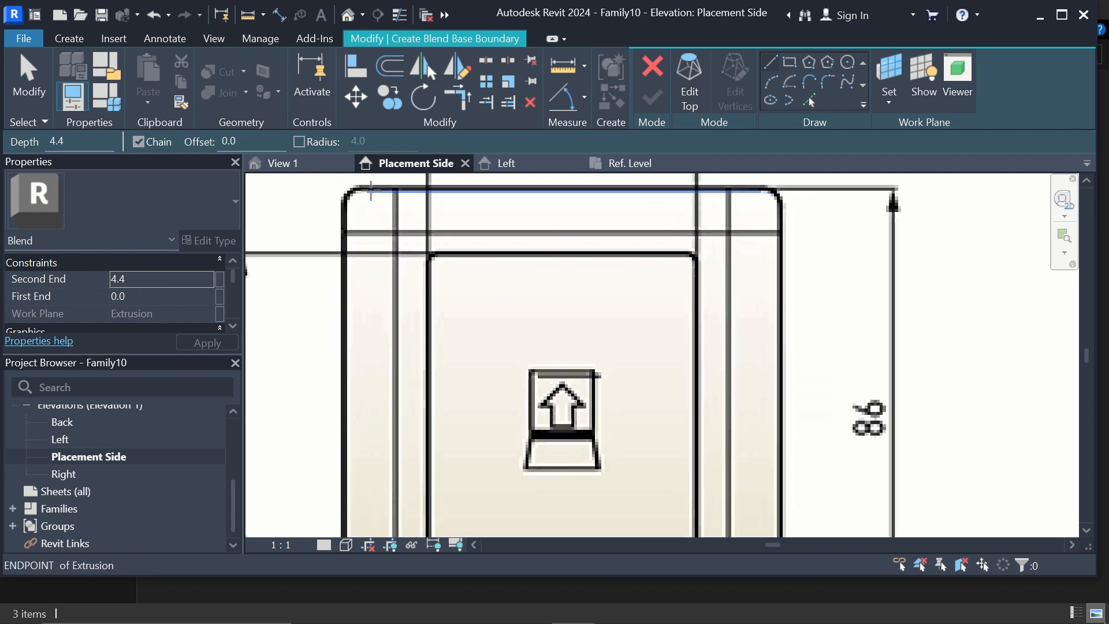
pyautogui.scroll(-2, 371, 189)
pyautogui.click(791, 69)
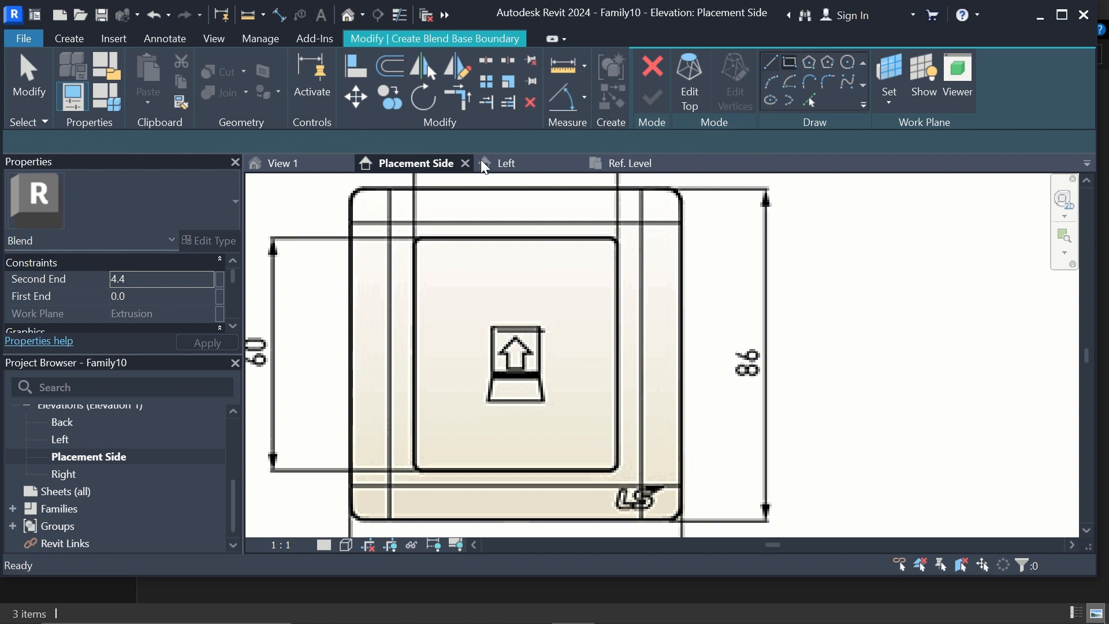
pyautogui.scroll(4, 335, 193)
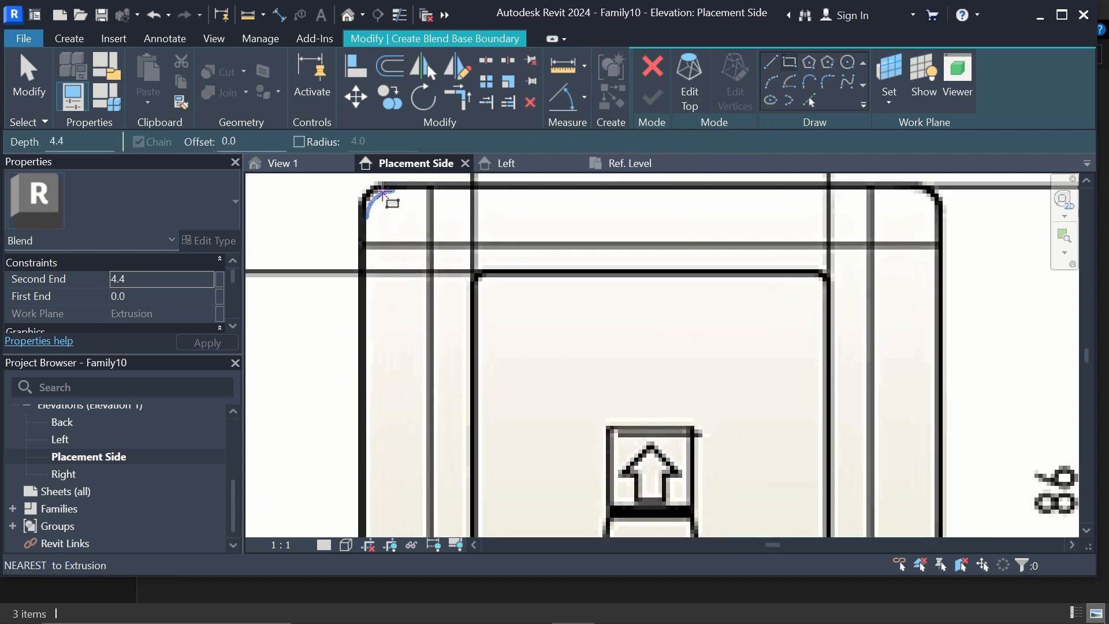
pyautogui.click(392, 190)
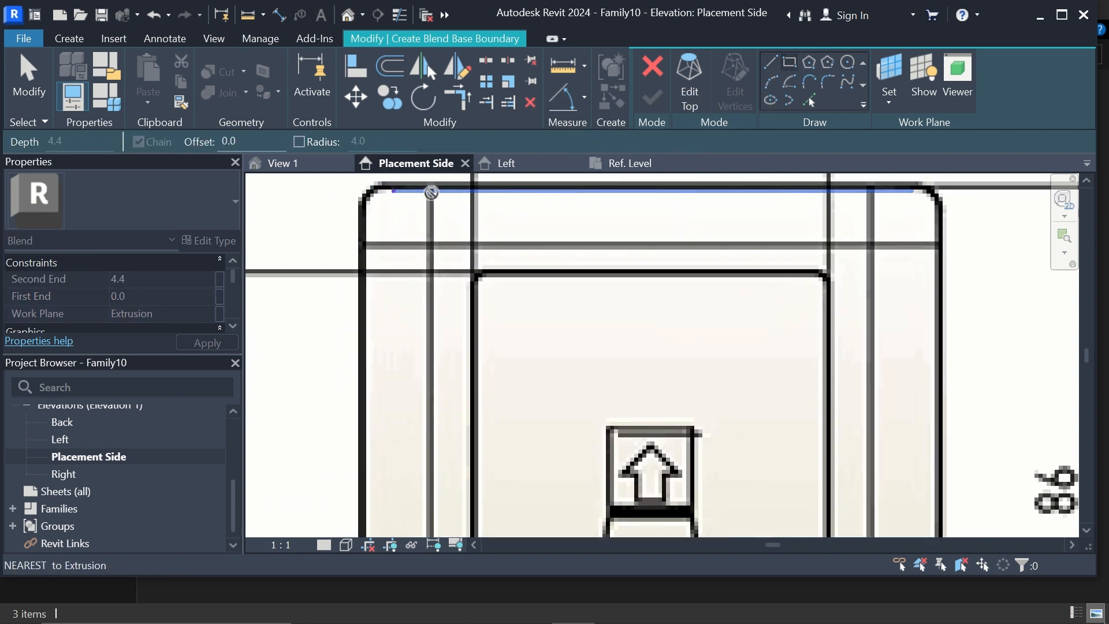
pyautogui.scroll(-2, 550, 223)
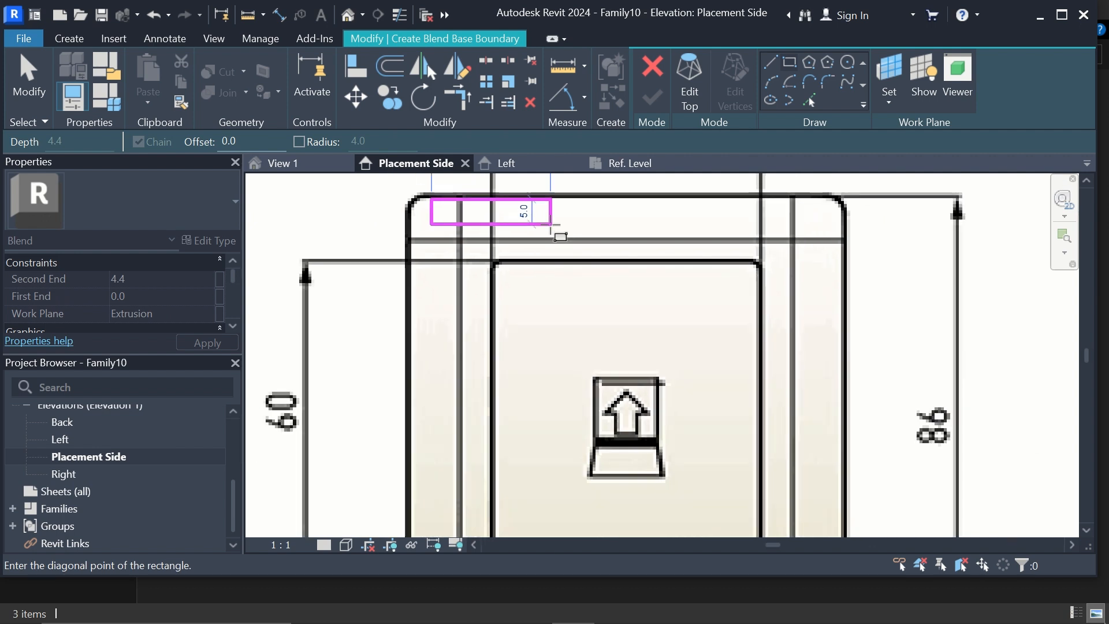
pyautogui.press('Escape')
pyautogui.press('Escape')
pyautogui.scroll(2, 551, 224)
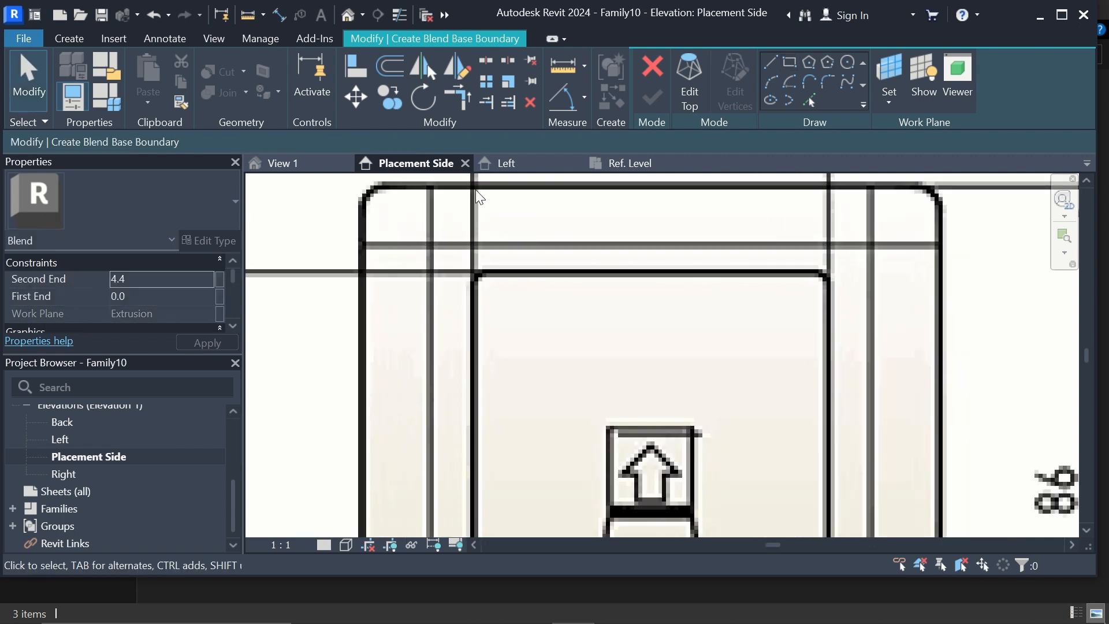
# Sketch two 78.0 lines of the blend base boundary along the plate's upper and left straight edges, between the corner arc endpoints.
pyautogui.click(771, 61)
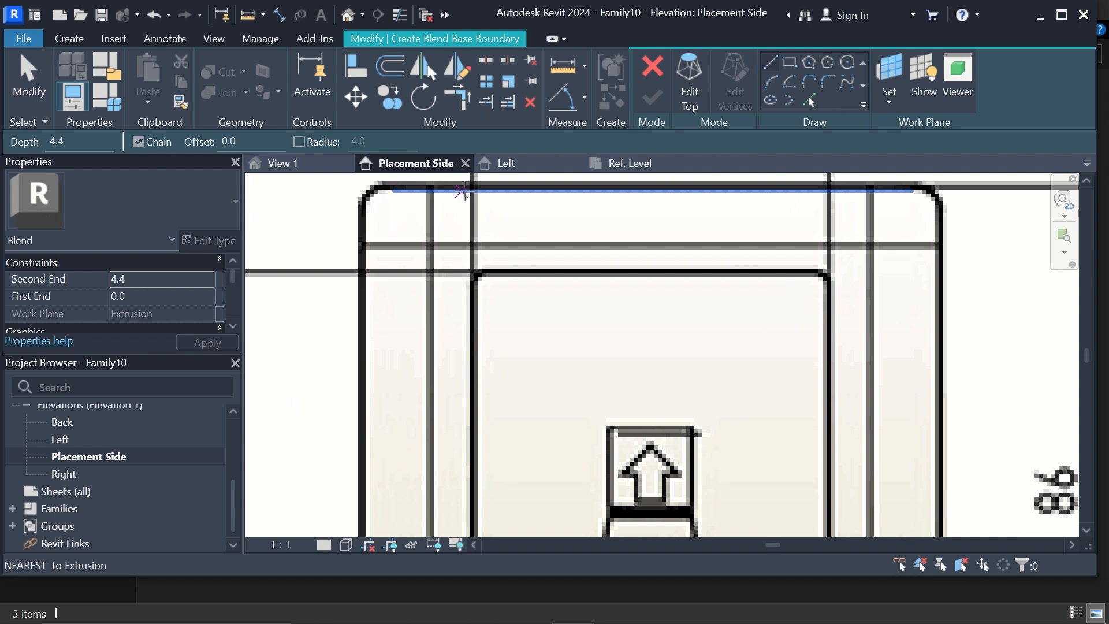
pyautogui.click(911, 190)
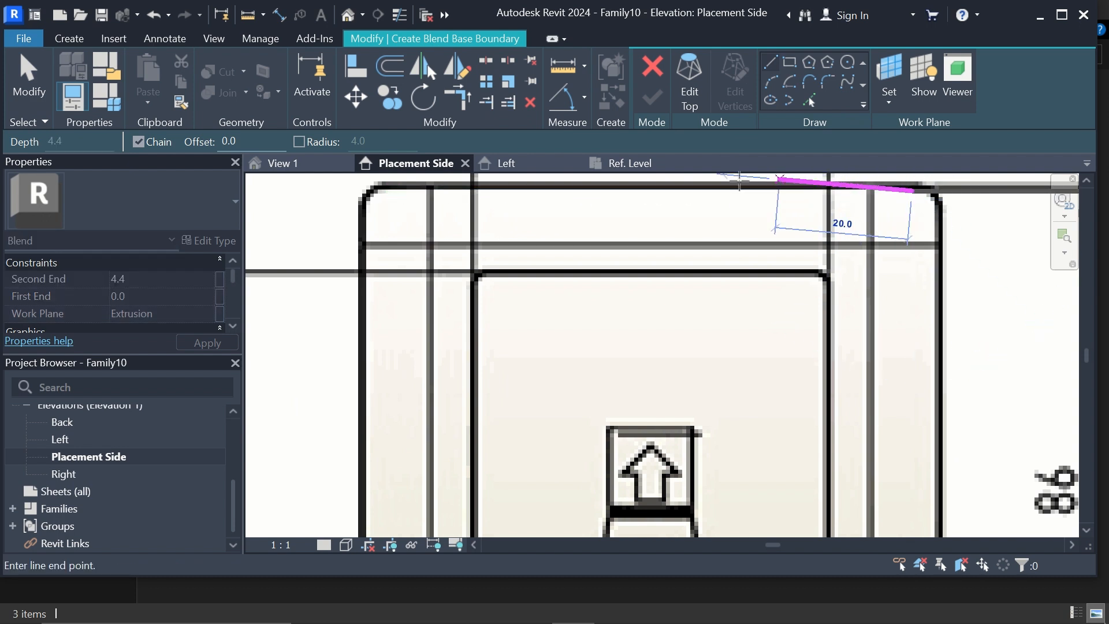
pyautogui.click(393, 190)
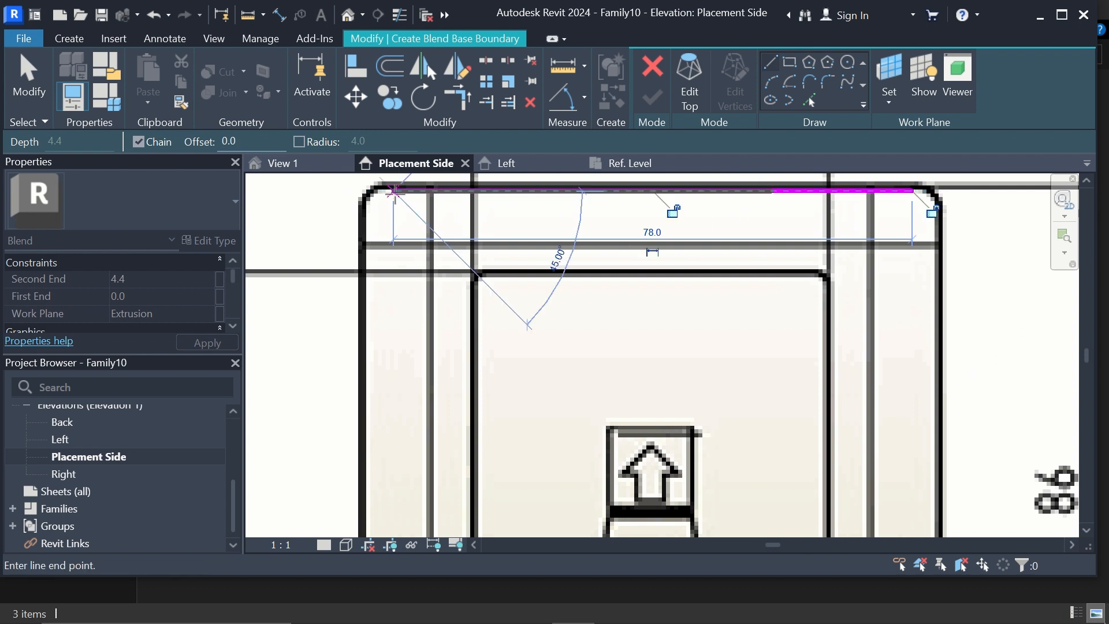
pyautogui.press('Escape')
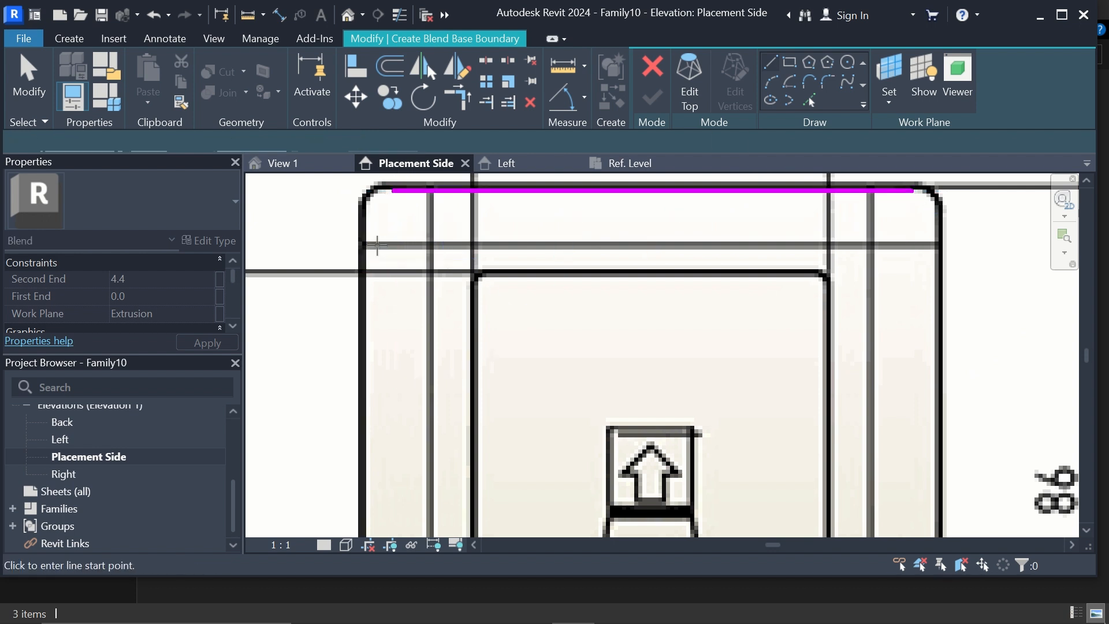
pyautogui.click(368, 219)
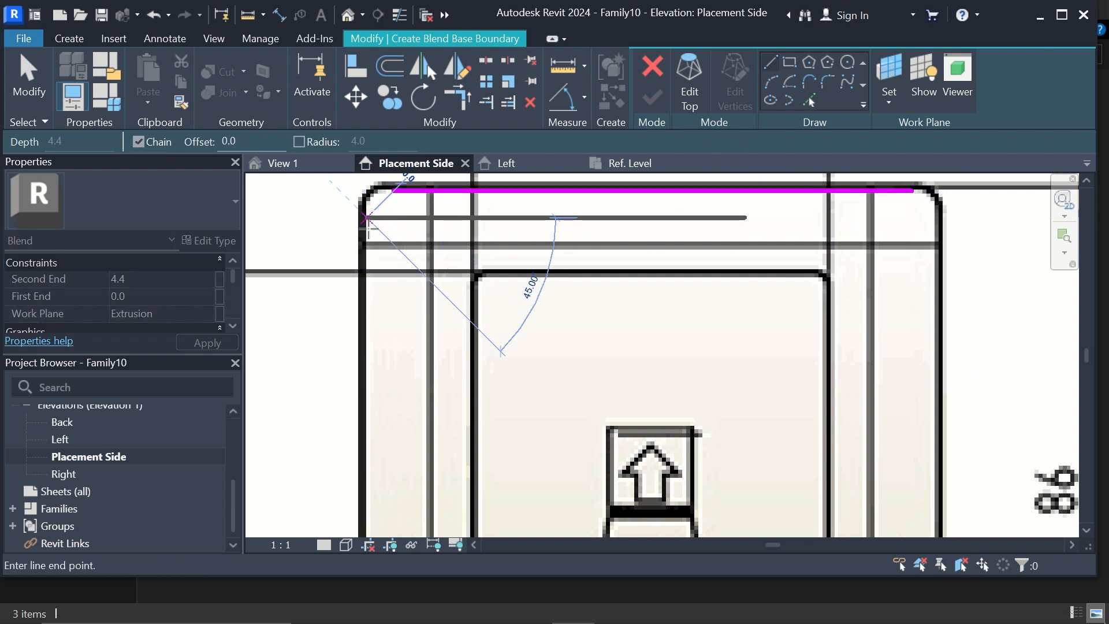
pyautogui.scroll(-5, 373, 289)
pyautogui.scroll(5, 352, 444)
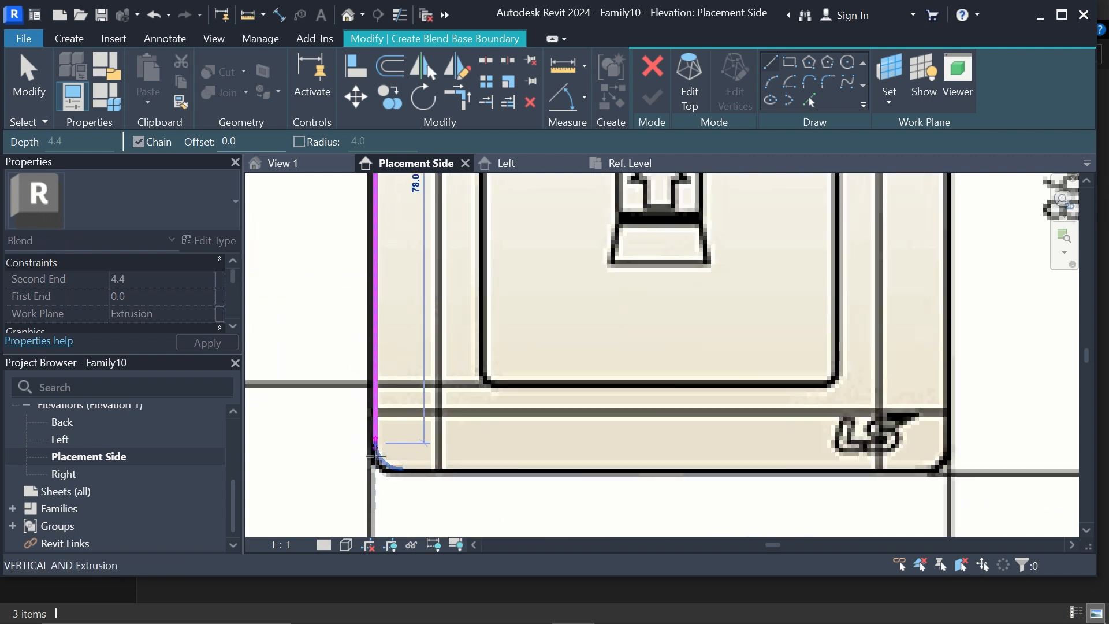
pyautogui.click(375, 442)
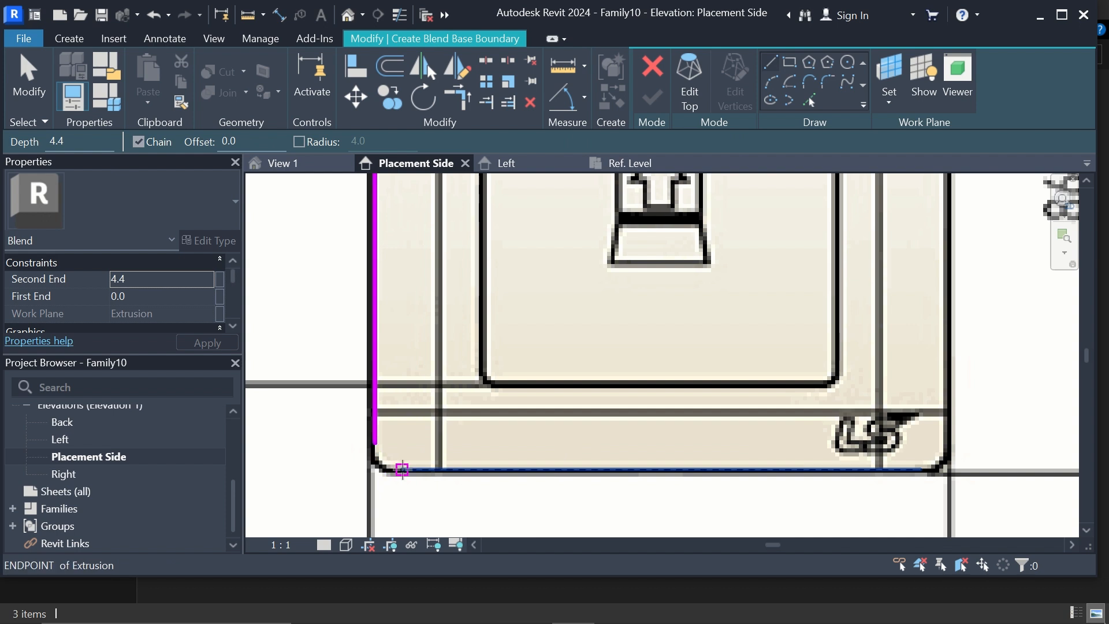
# Sketch the blend base boundary's lower and right lines along the plate's straight edges, leaving the rounded corners open.
pyautogui.click(401, 469)
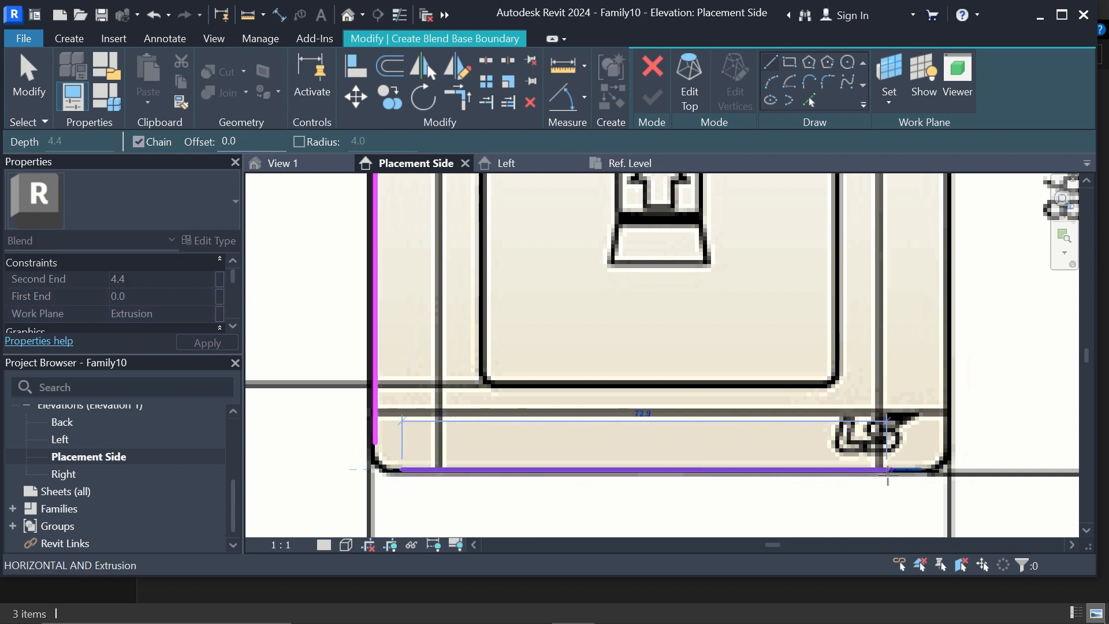
pyautogui.click(921, 468)
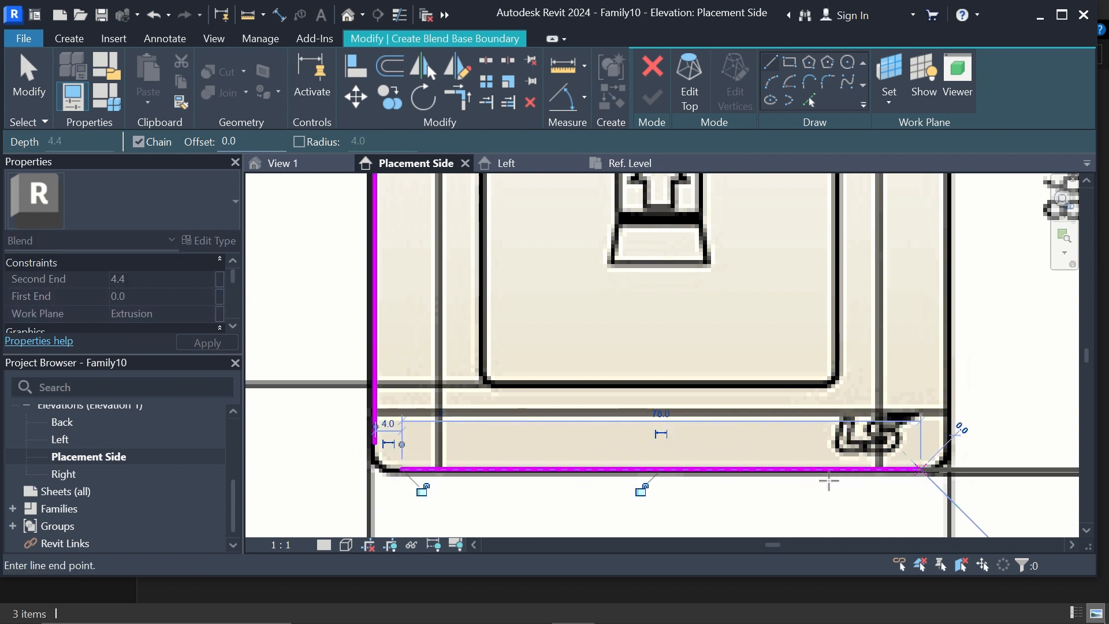
pyautogui.press('Escape')
pyautogui.scroll(-1, 761, 478)
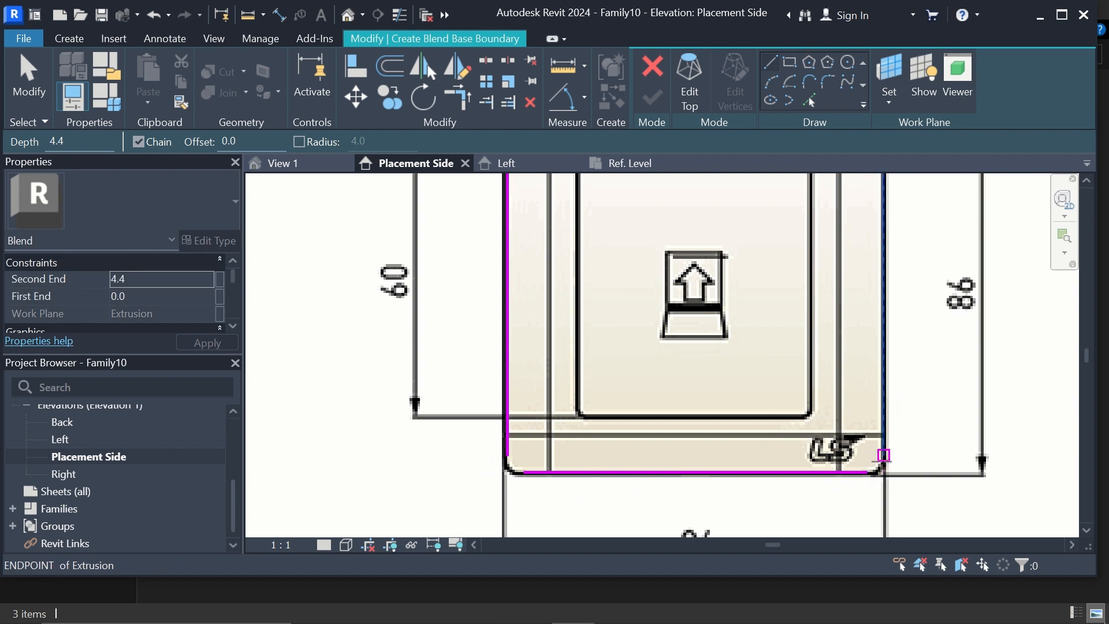
pyautogui.scroll(1, 884, 460)
pyautogui.scroll(1, 885, 460)
pyautogui.click(880, 447)
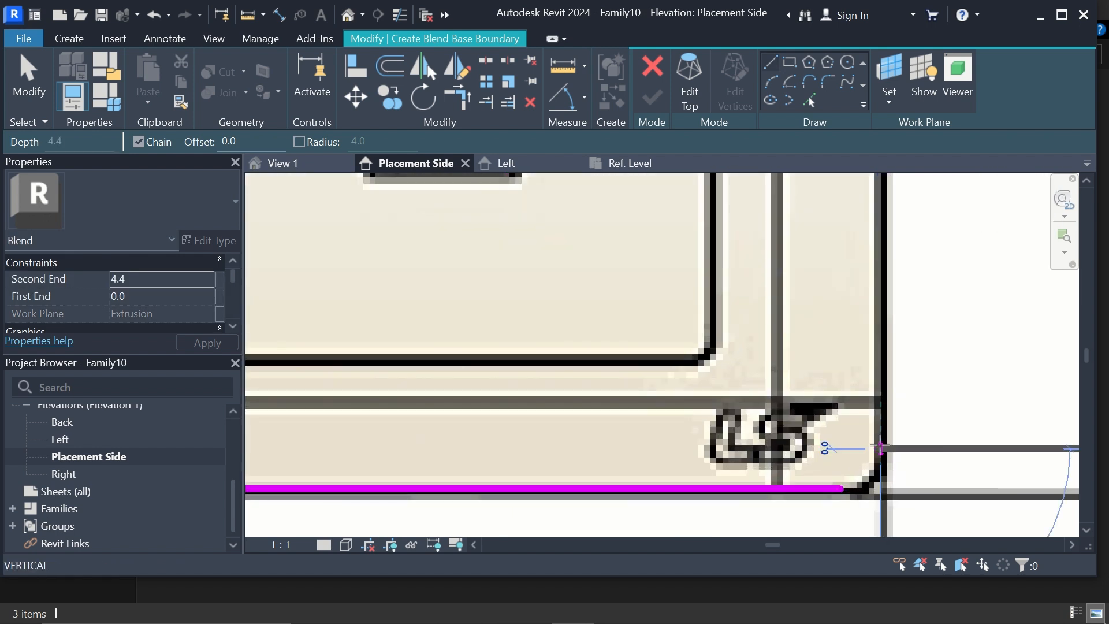
pyautogui.scroll(-1, 880, 446)
pyautogui.scroll(-3, 880, 447)
pyautogui.scroll(3, 879, 290)
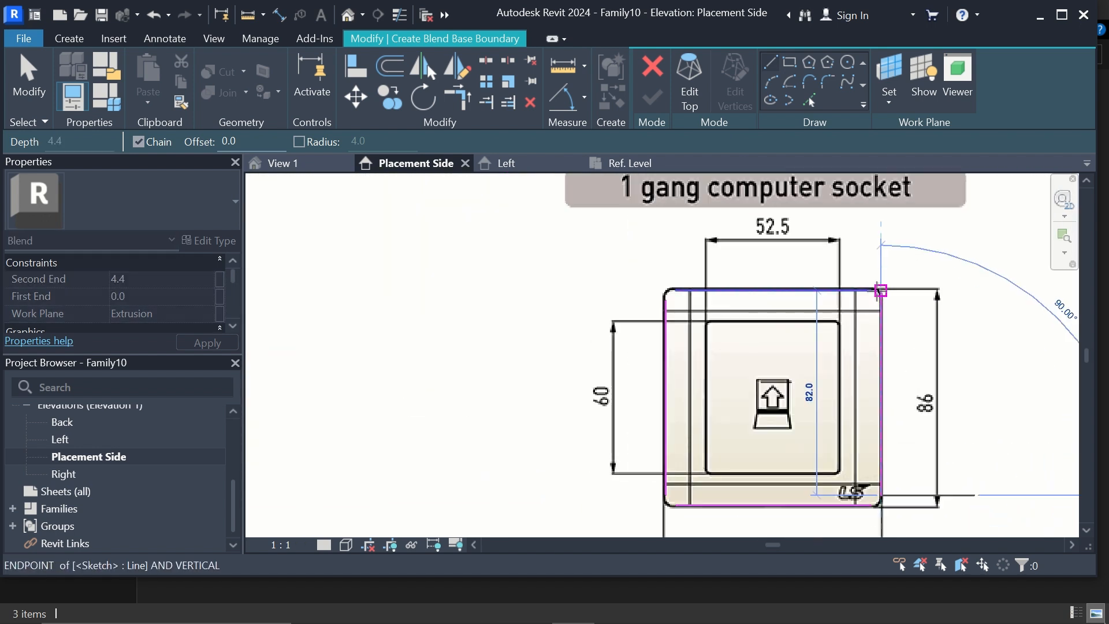
pyautogui.scroll(2, 879, 293)
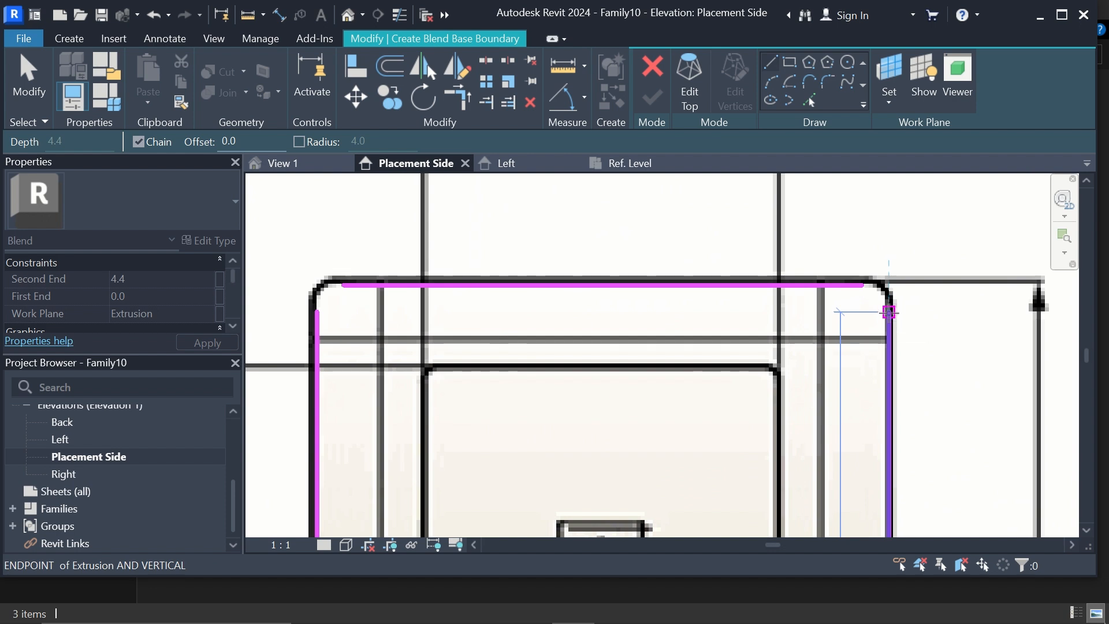
pyautogui.click(889, 312)
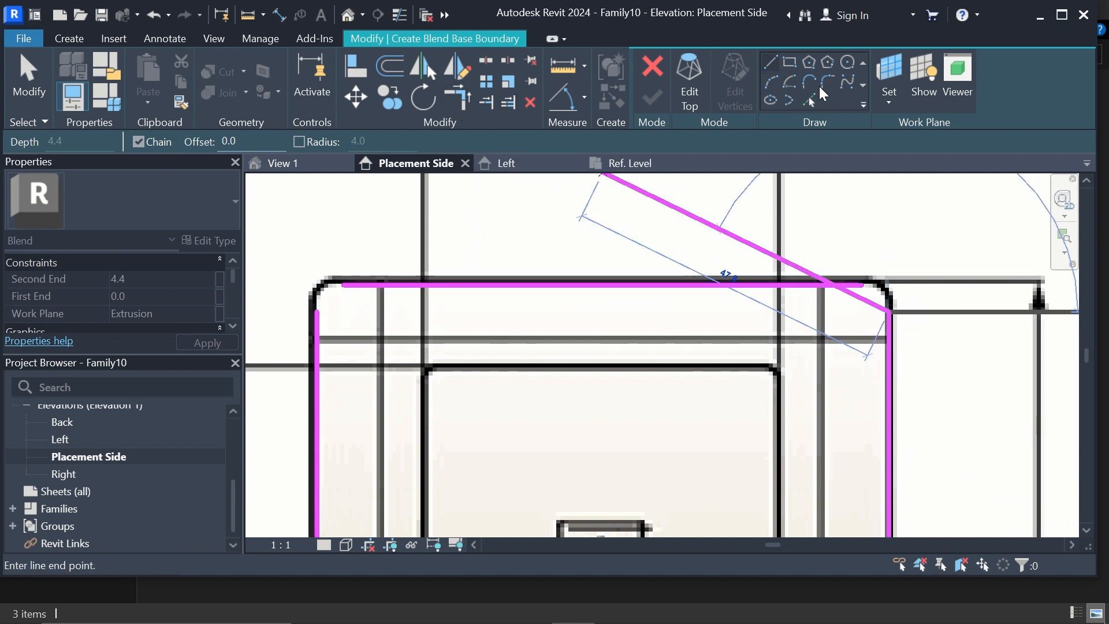
# Fillet the two upper corners of the blend base boundary with a fixed radius of 4.0.
pyautogui.click(824, 83)
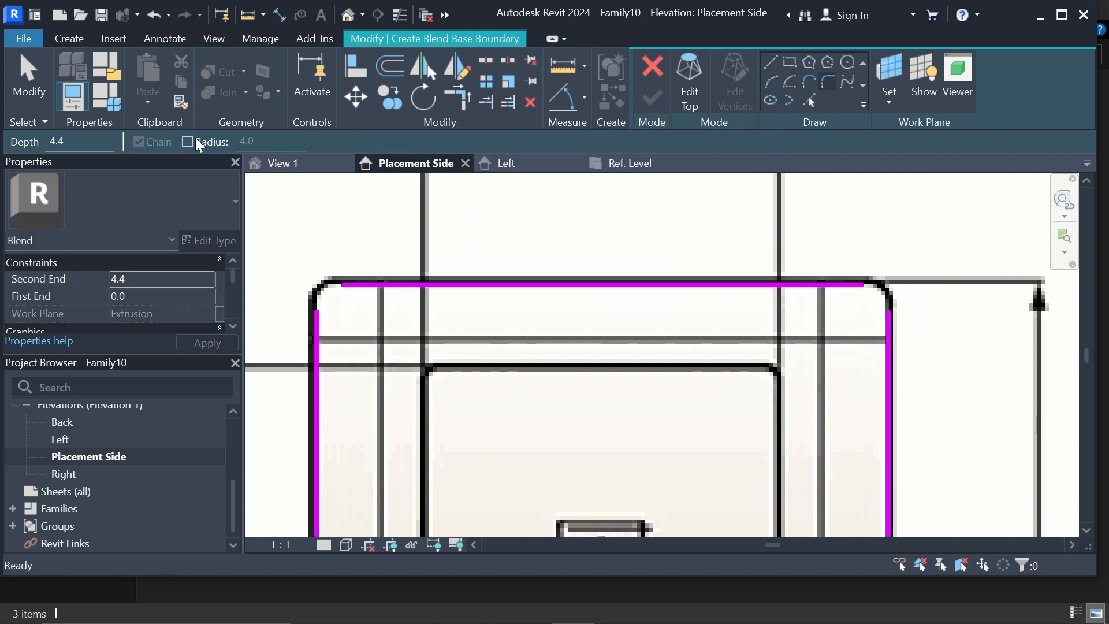
pyautogui.click(191, 140)
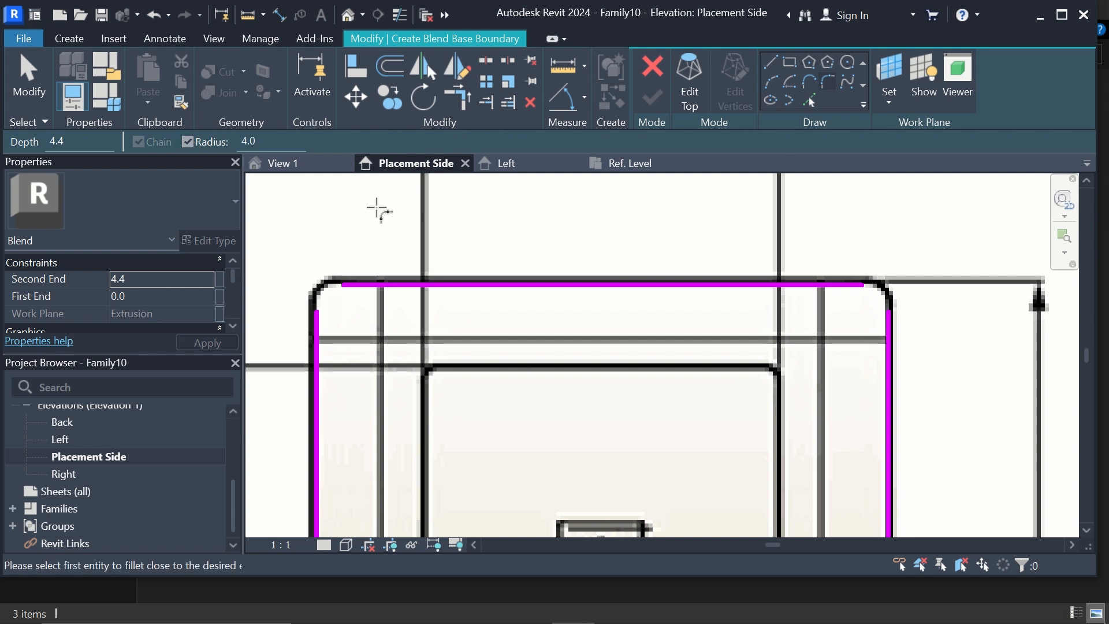
pyautogui.click(853, 286)
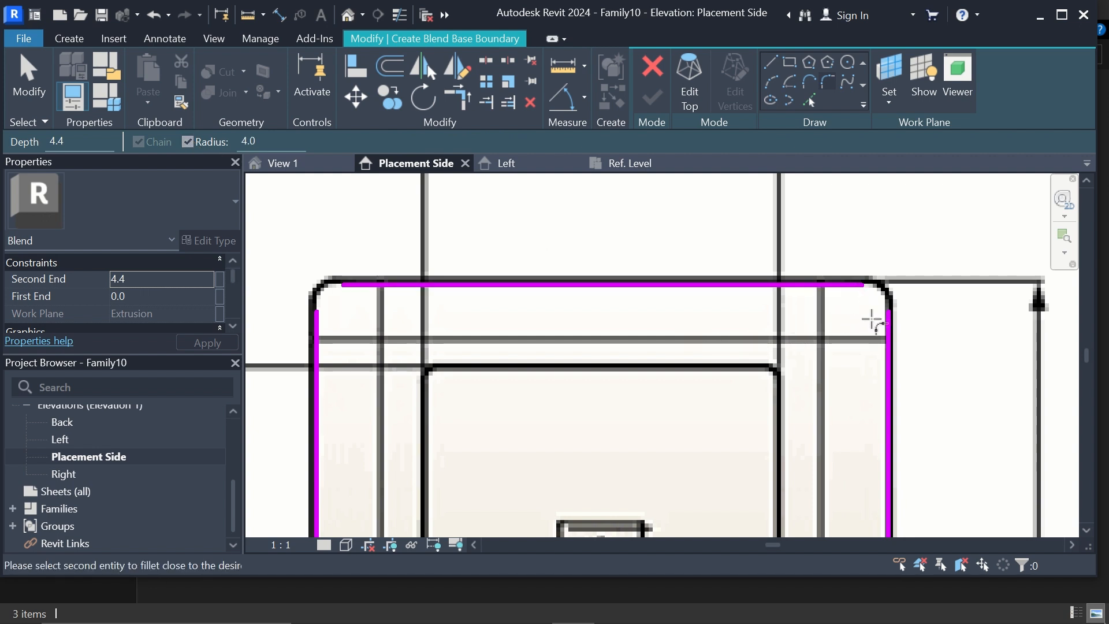
pyautogui.click(890, 323)
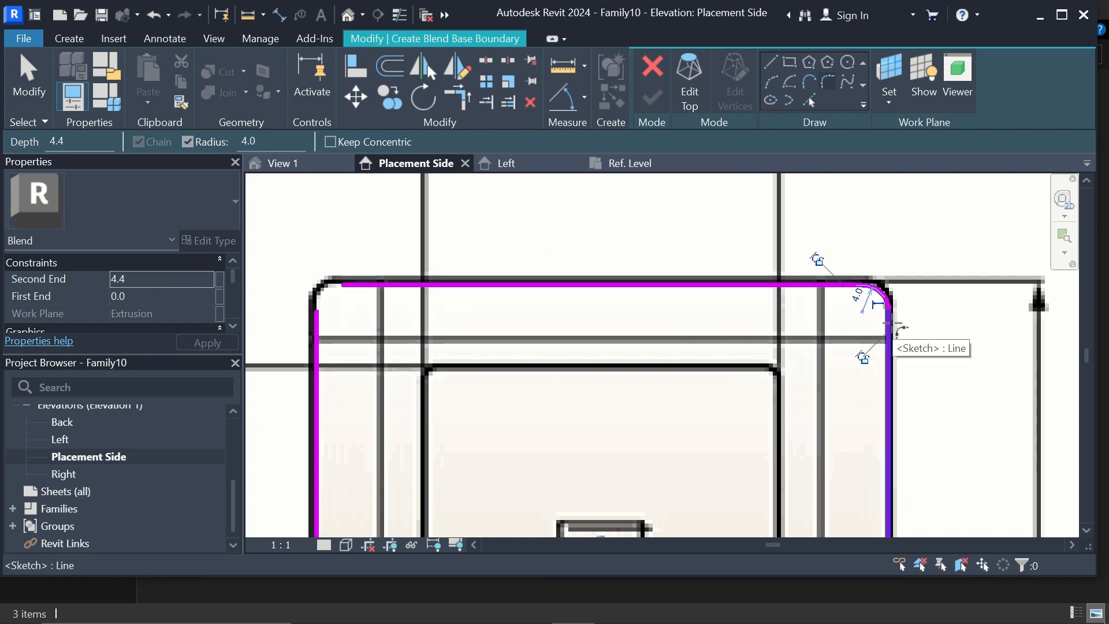
pyautogui.click(369, 285)
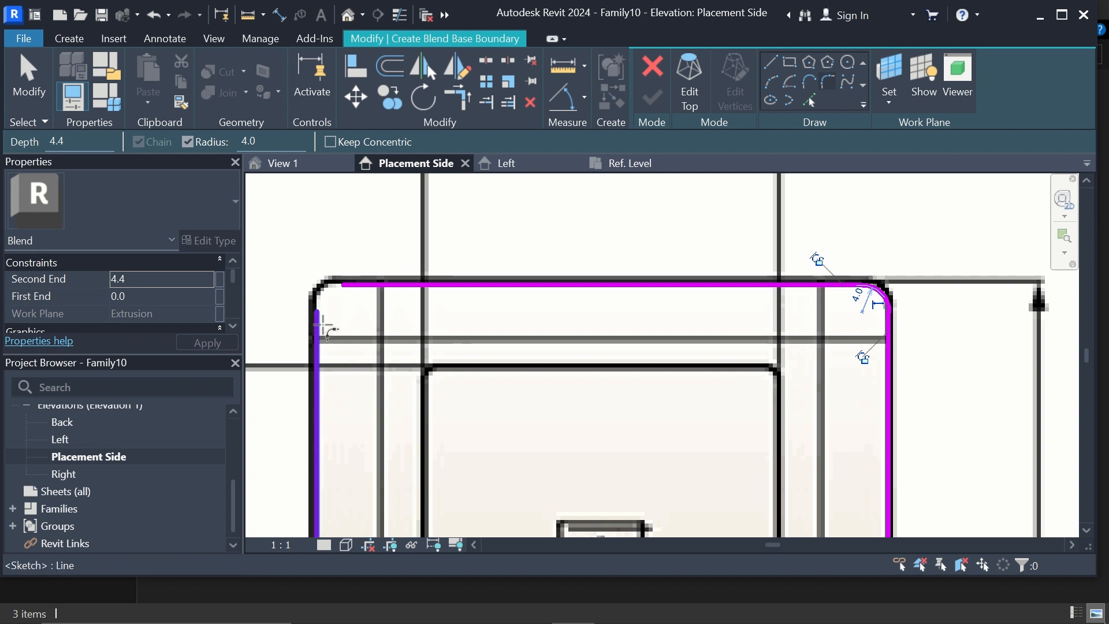
pyautogui.click(311, 315)
# Fillet the two lower corners of the blend base boundary with the same 4.0 radius to close the loop.
pyautogui.scroll(-5, 358, 272)
pyautogui.scroll(-2, 366, 392)
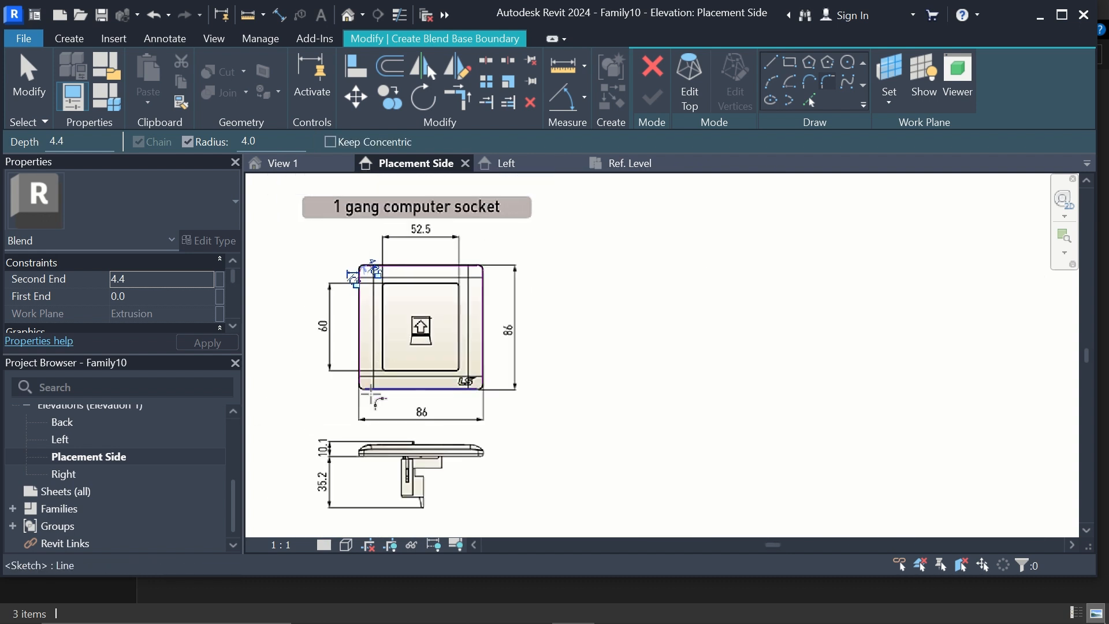
pyautogui.scroll(6, 370, 393)
pyautogui.click(359, 380)
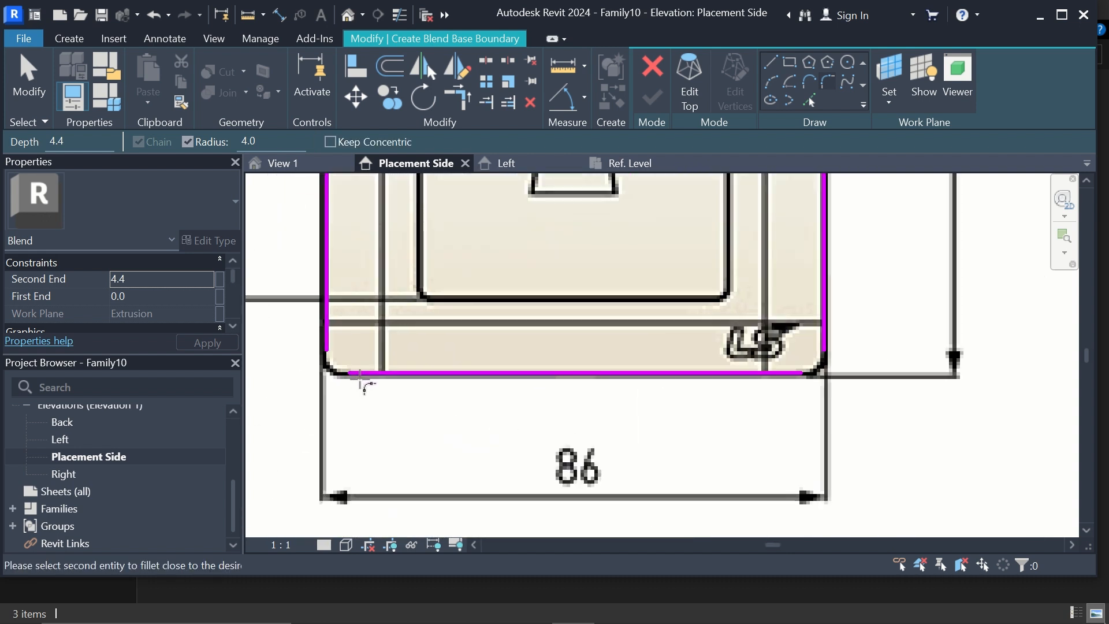
pyautogui.click(325, 352)
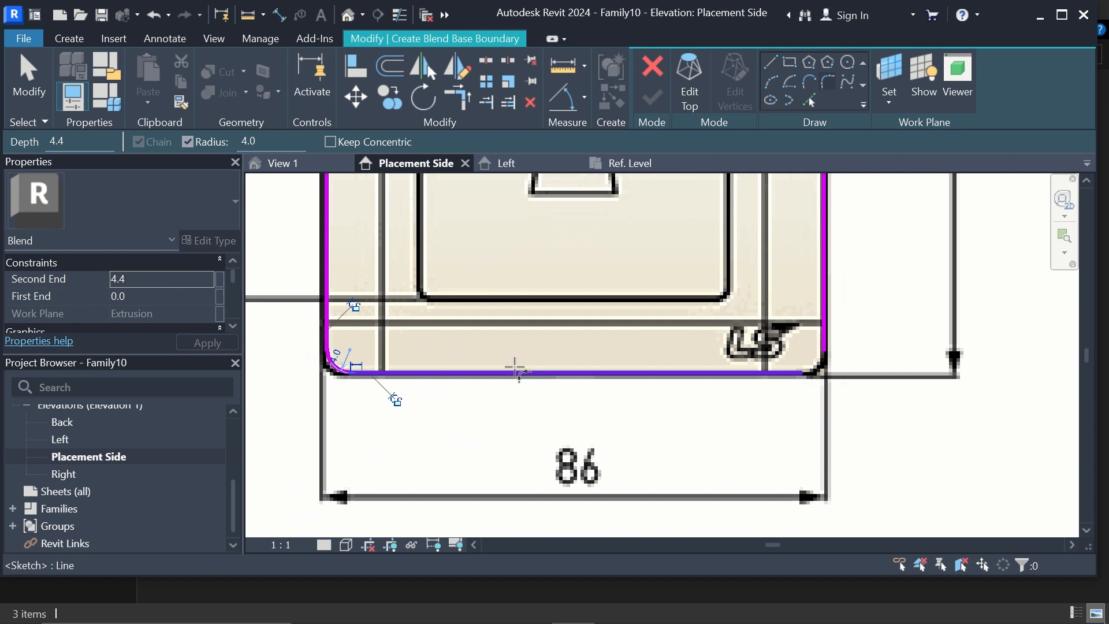
pyautogui.click(827, 342)
pyautogui.click(808, 374)
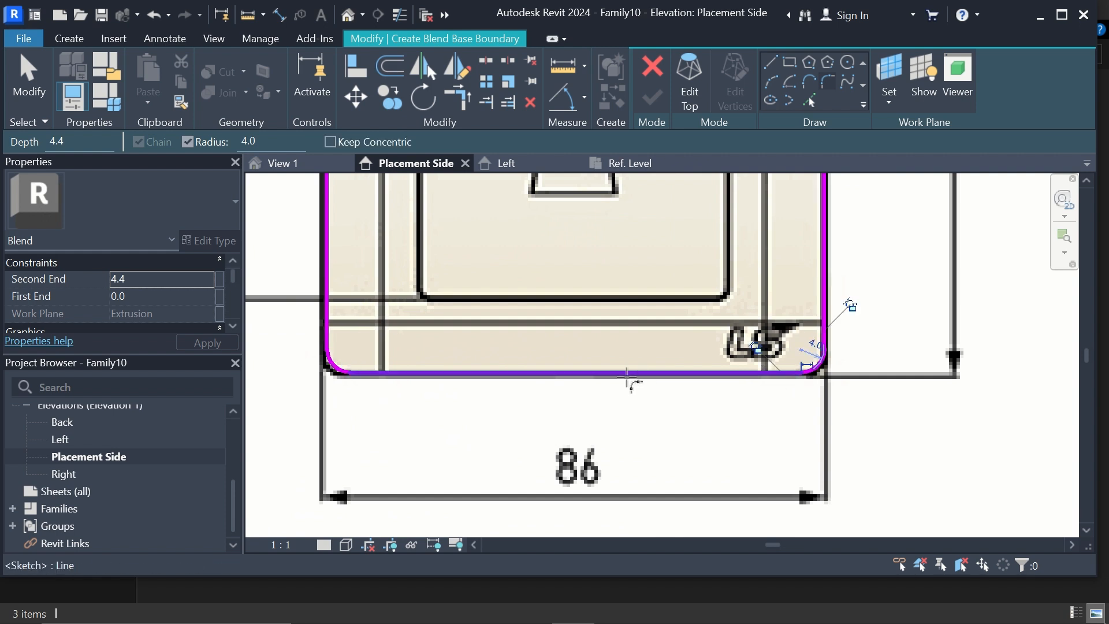
# Leave the completed base boundary and switch to editing the blend's top boundary.
pyautogui.scroll(-2, 601, 346)
pyautogui.scroll(-5, 599, 345)
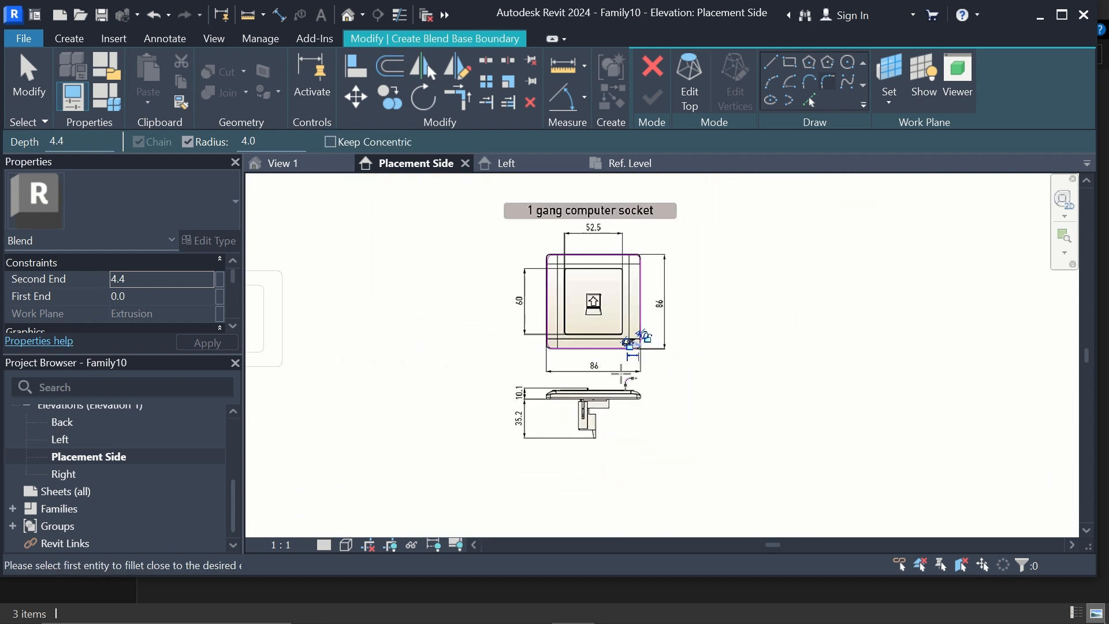
pyautogui.scroll(2, 621, 376)
pyautogui.scroll(-1, 639, 342)
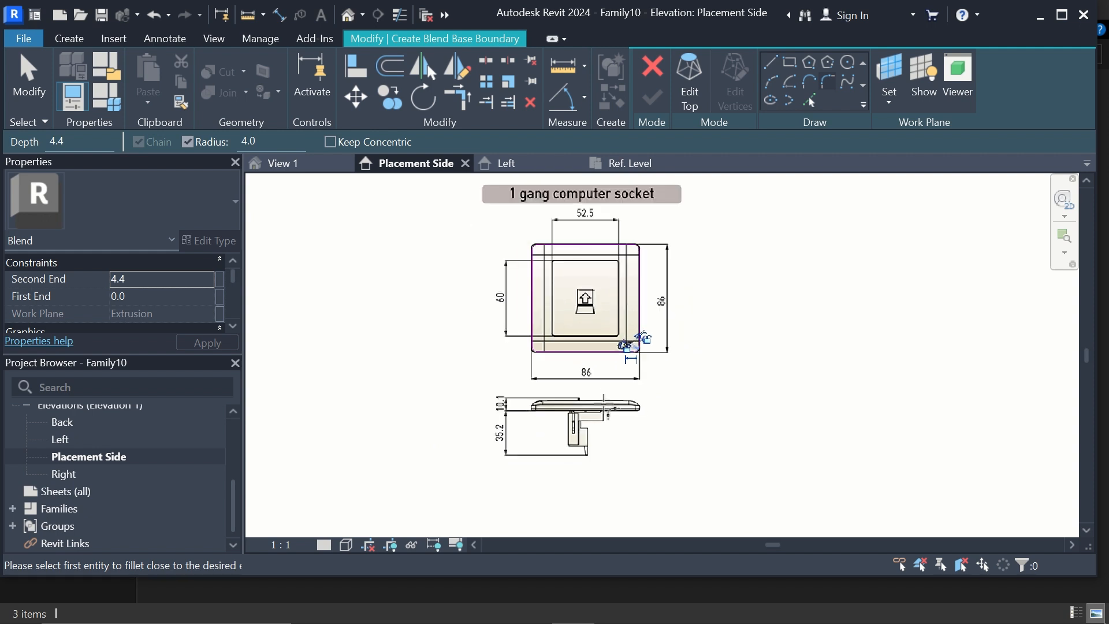
pyautogui.scroll(3, 641, 341)
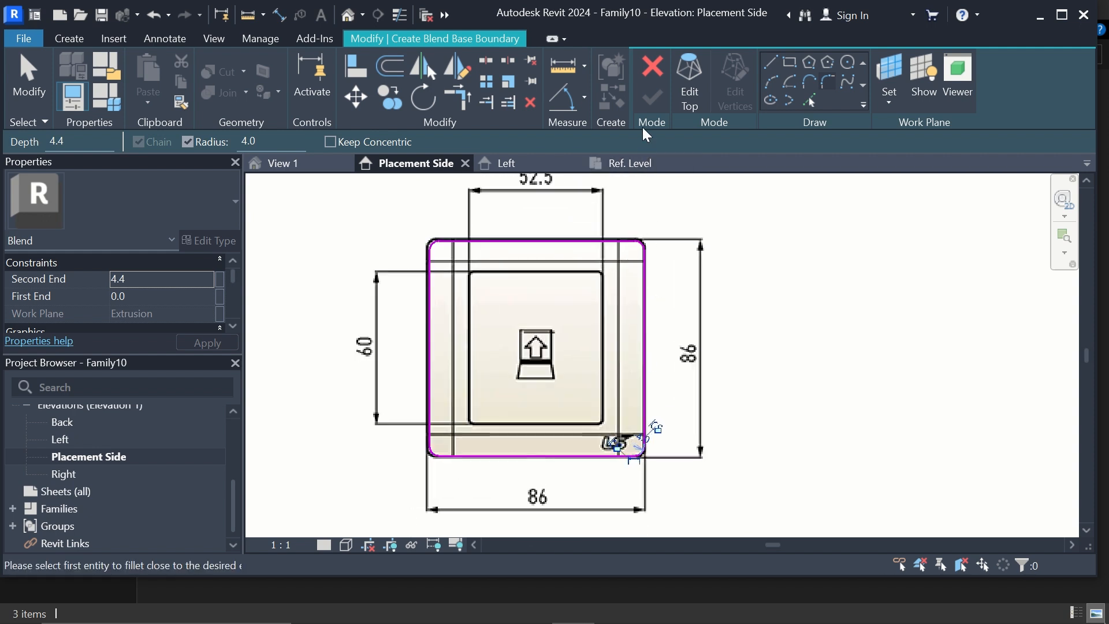
pyautogui.click(694, 92)
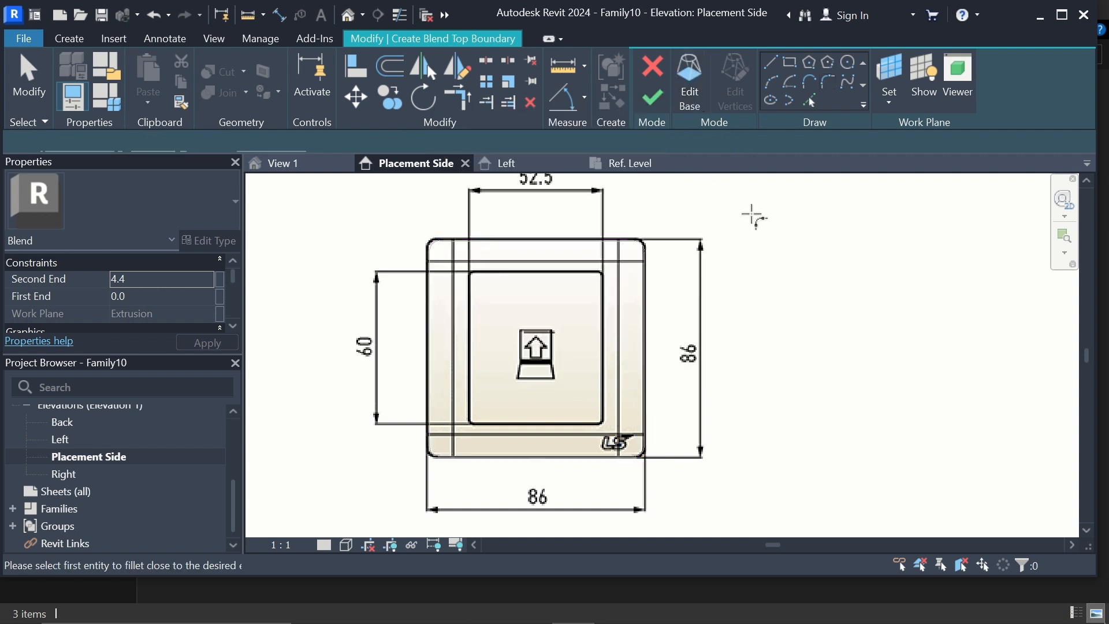
# Sketch a rectangle about 55.0 wide and 60 high over the inner panel outline as the blend's top boundary.
pyautogui.click(790, 63)
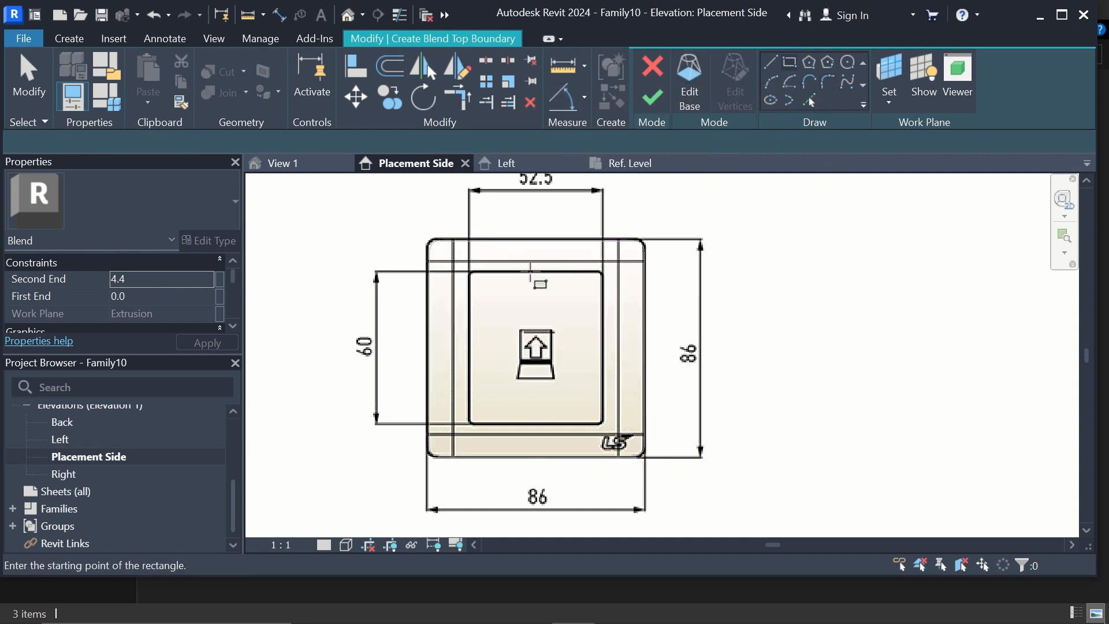
pyautogui.scroll(3, 508, 280)
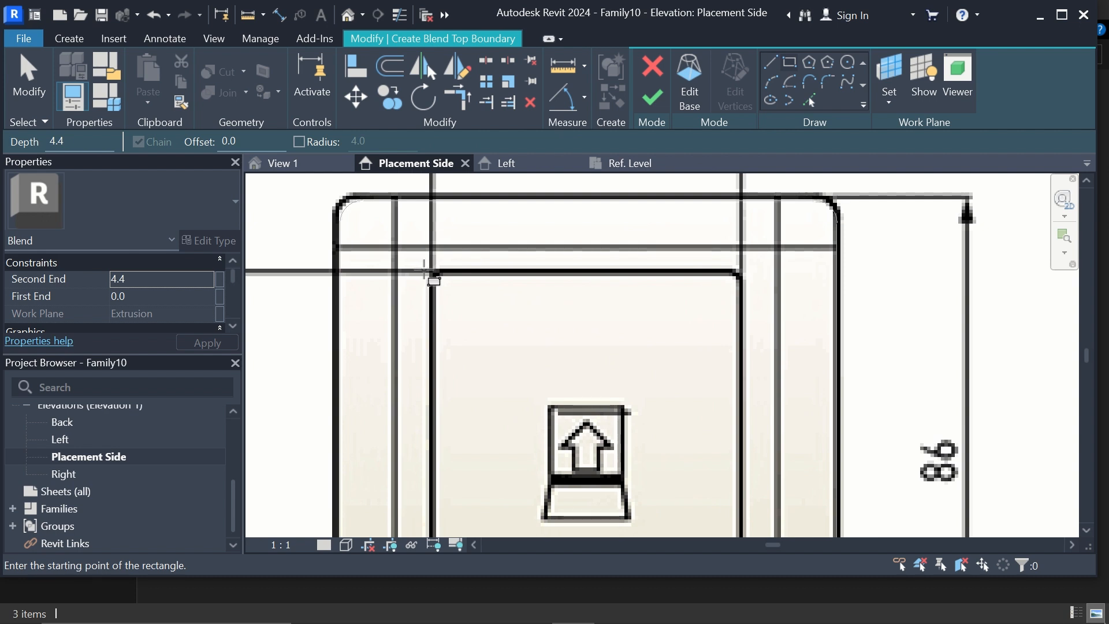
pyautogui.click(429, 272)
pyautogui.scroll(-5, 428, 270)
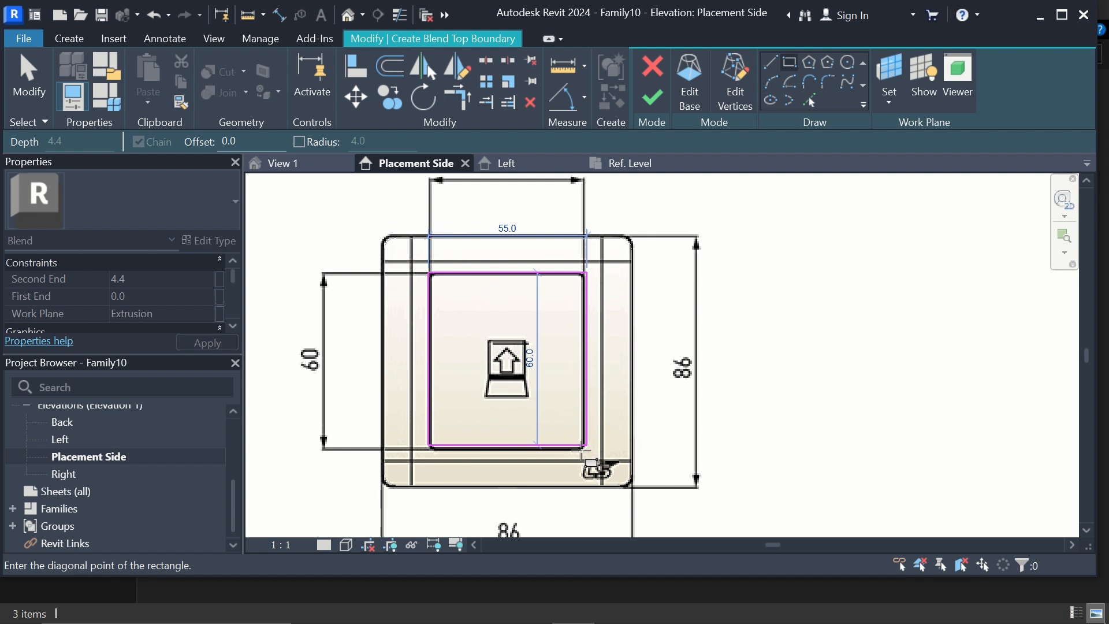
pyautogui.scroll(3, 586, 447)
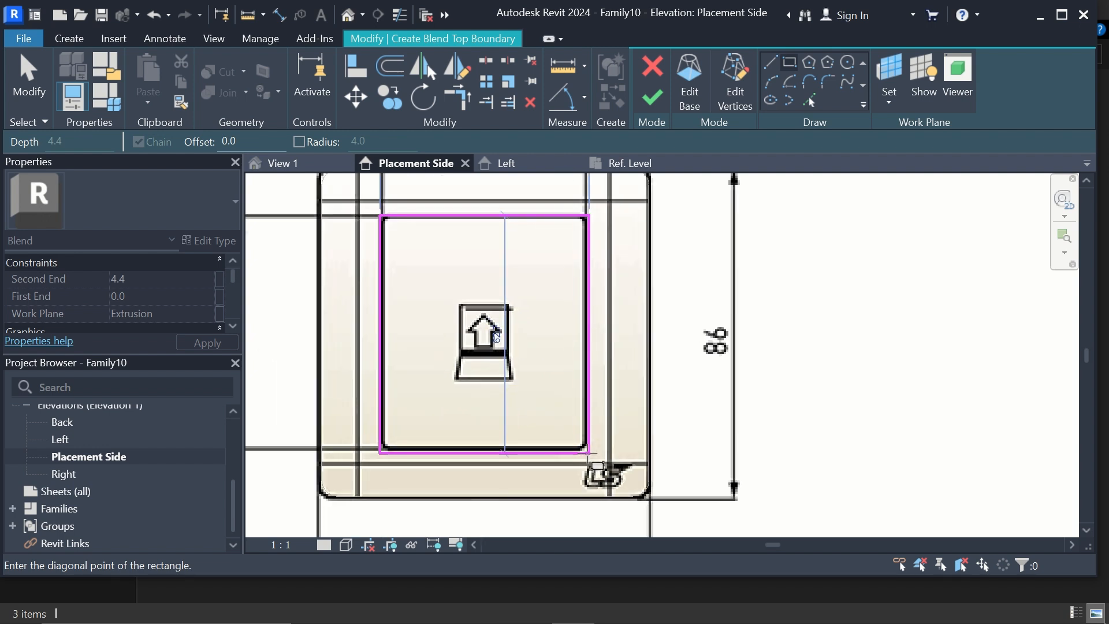
pyautogui.scroll(-2, 585, 456)
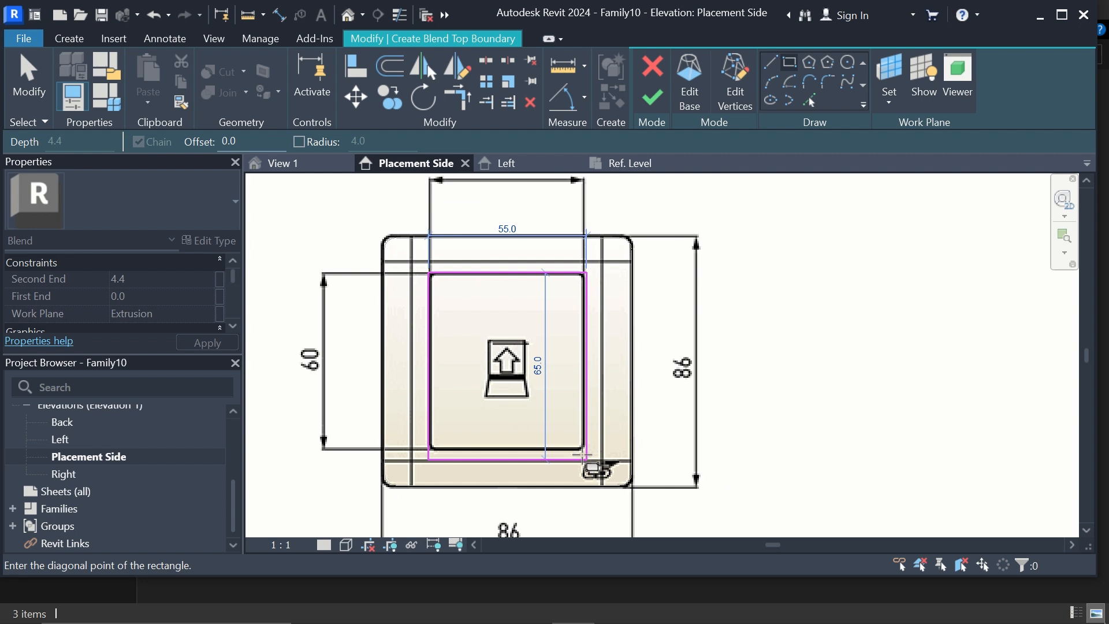
pyautogui.click(583, 455)
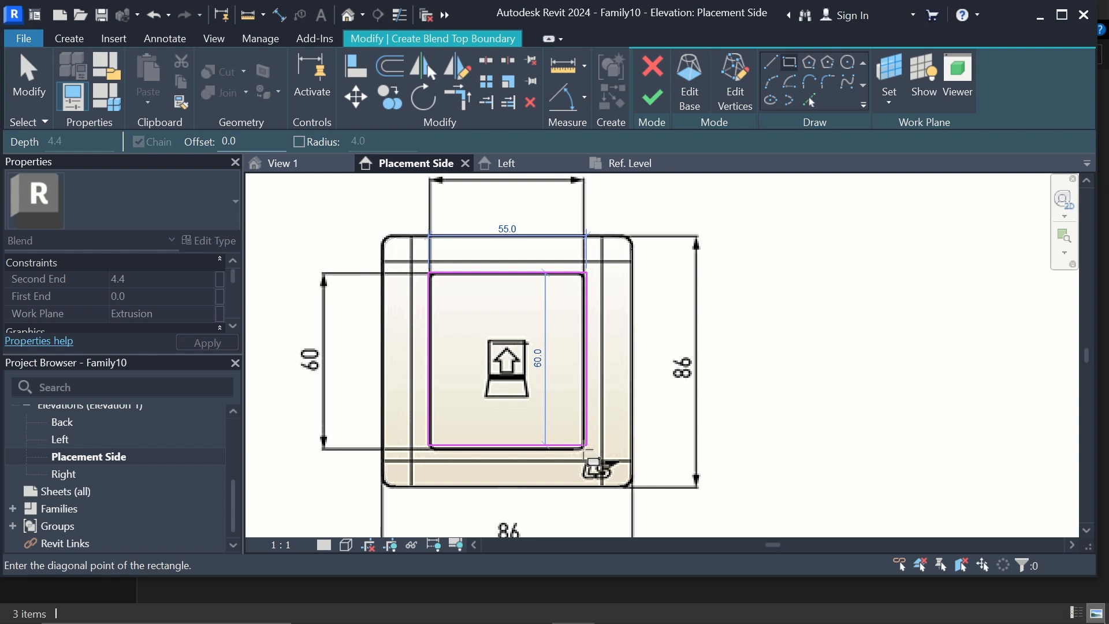
pyautogui.click(585, 447)
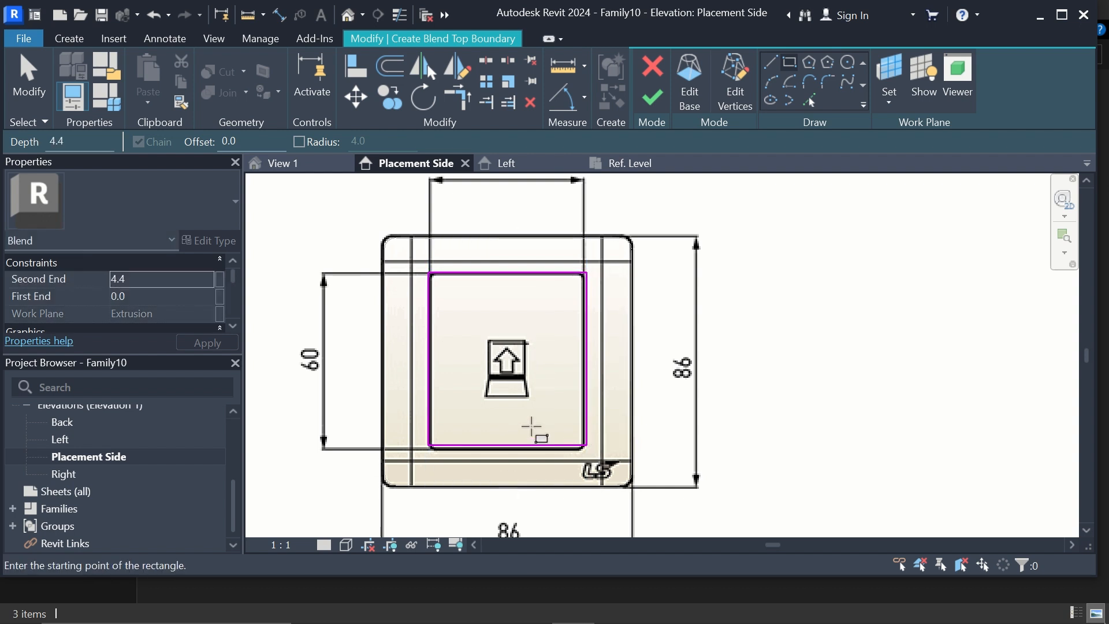
pyautogui.scroll(1, 568, 417)
pyautogui.press('Escape')
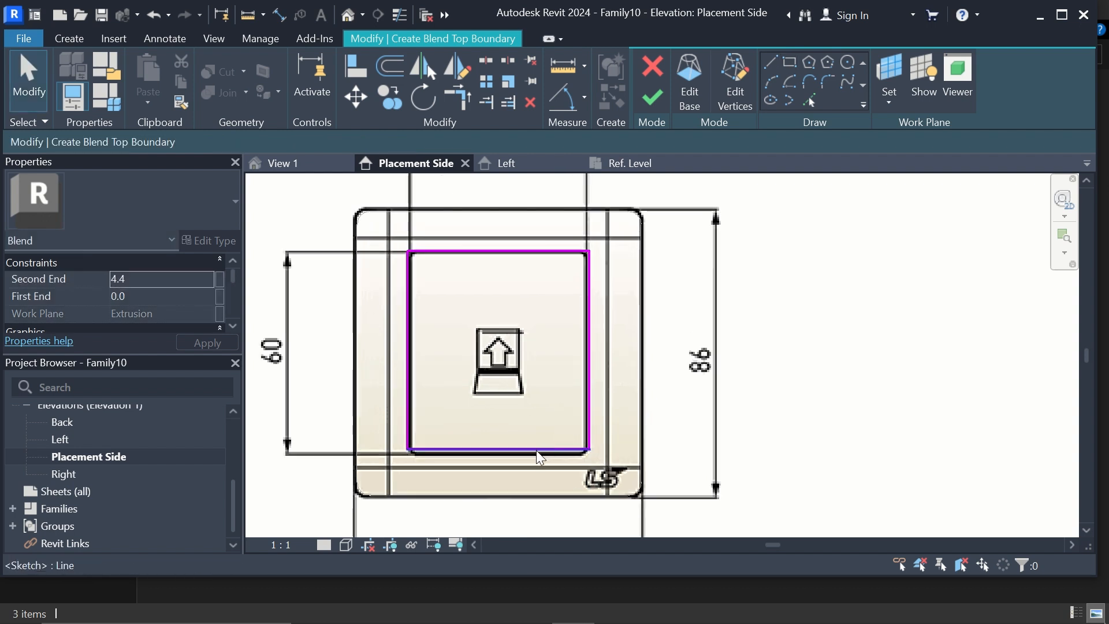
# Nudge the four top boundary lines onto the inner panel outline, making the rectangle 52.5 wide and 60.6 high.
pyautogui.click(488, 256)
pyautogui.scroll(3, 488, 257)
pyautogui.press('Up')
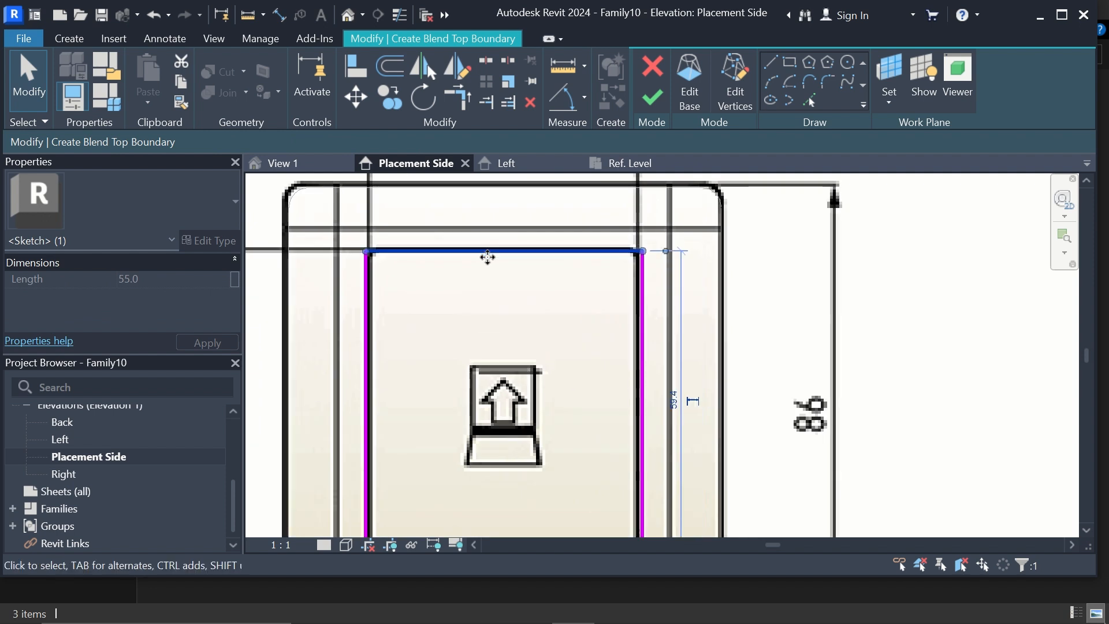
pyautogui.scroll(-2, 488, 257)
pyautogui.click(472, 480)
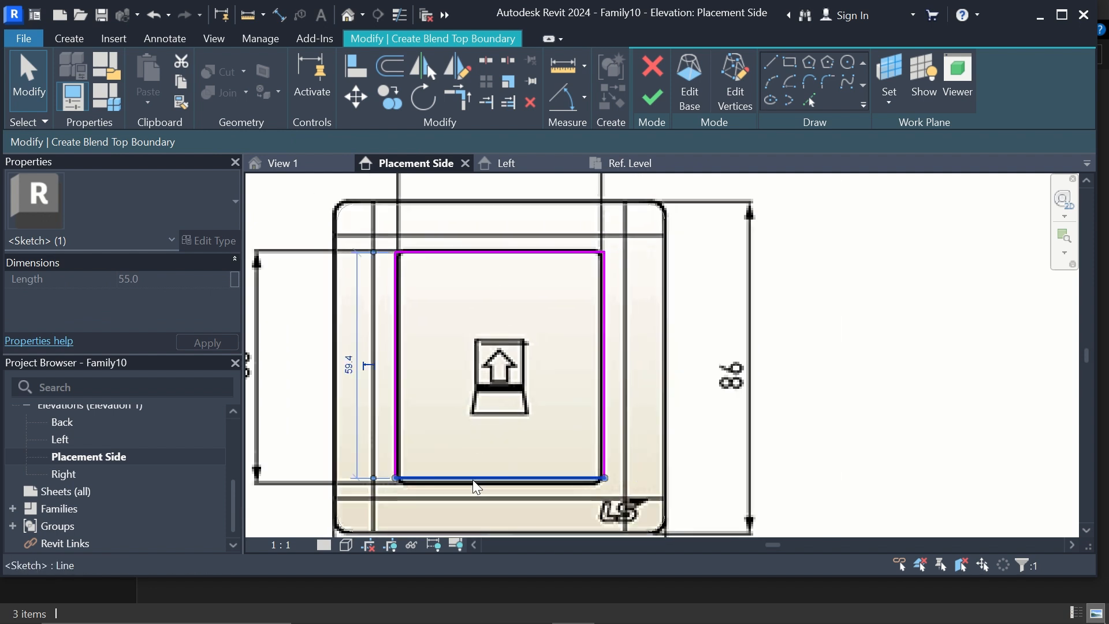
pyautogui.press('Down')
pyautogui.click(613, 421)
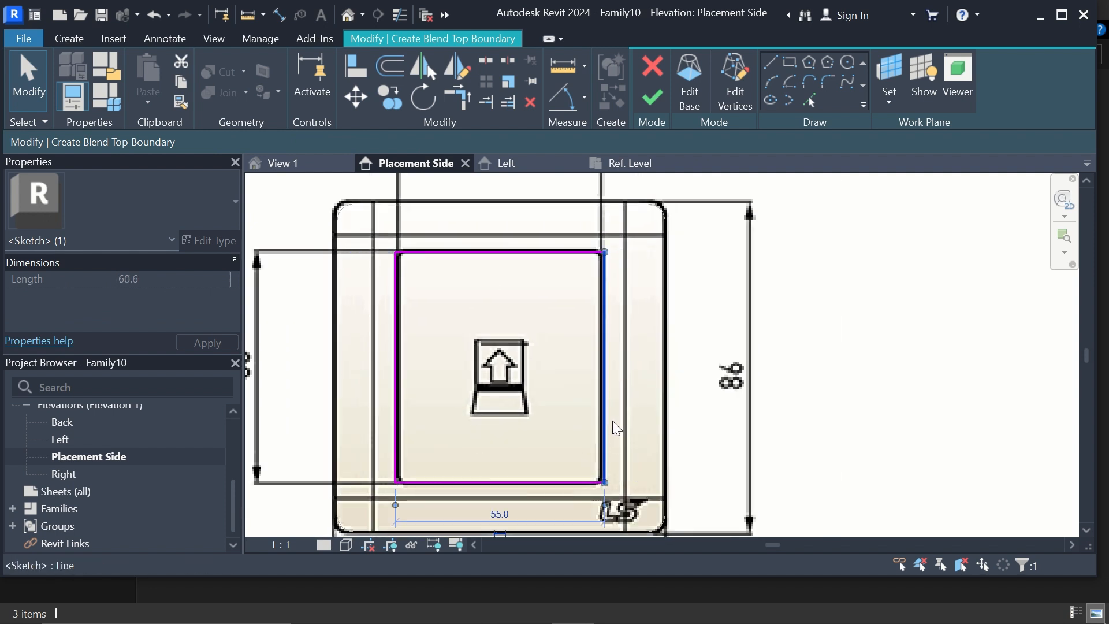
pyautogui.press('Left')
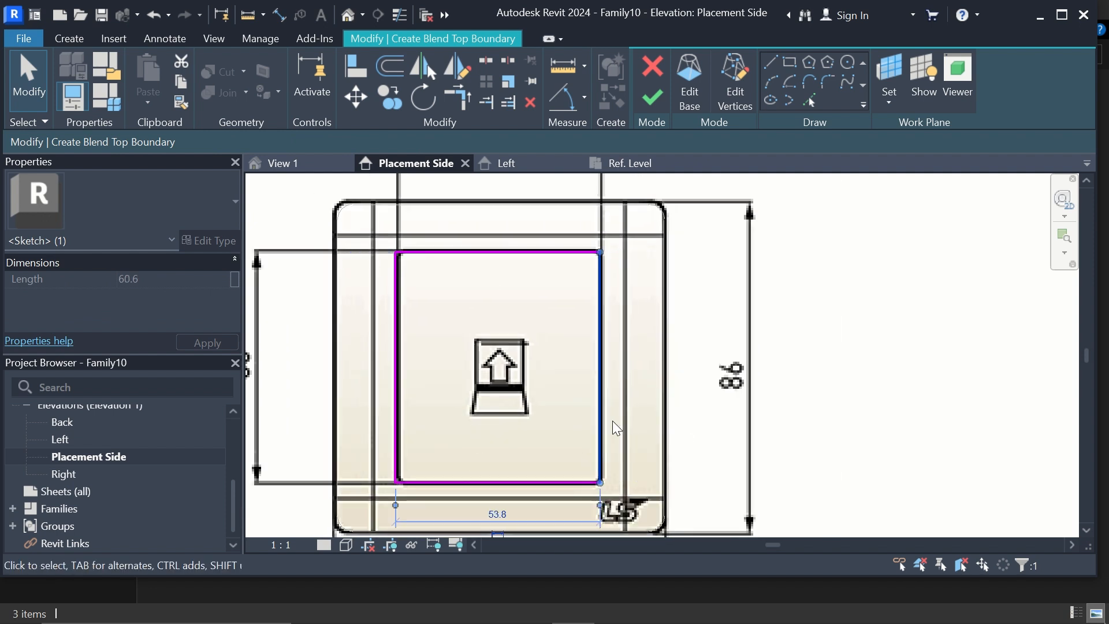
pyautogui.click(390, 398)
pyautogui.press('Right')
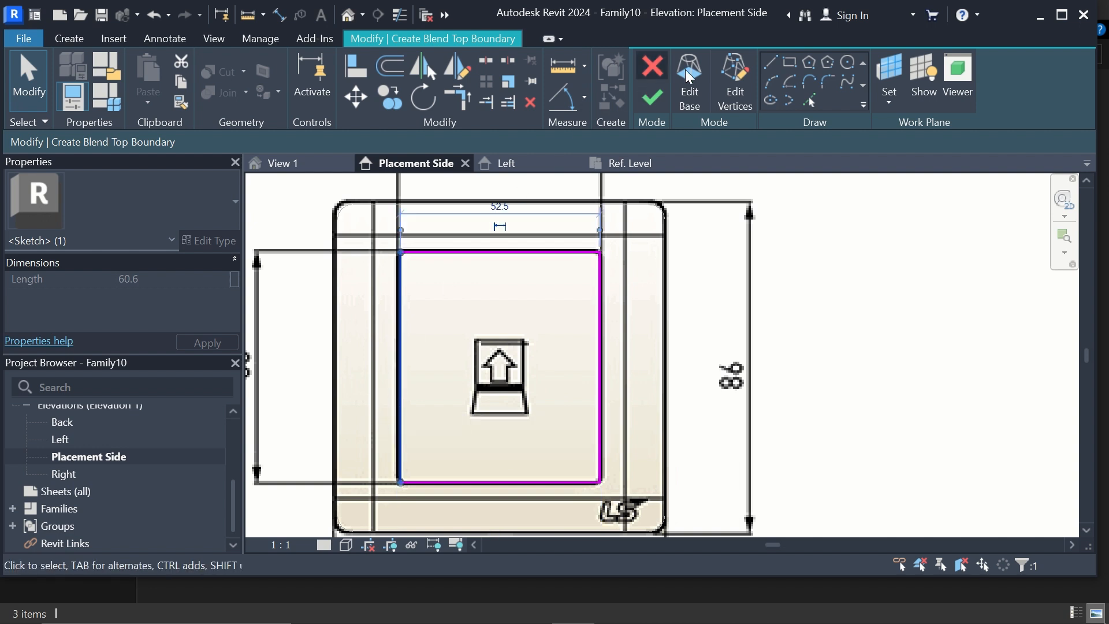
# Fillet the two upper corners of the blend's top boundary with a fixed radius of 4.0.
pyautogui.click(821, 84)
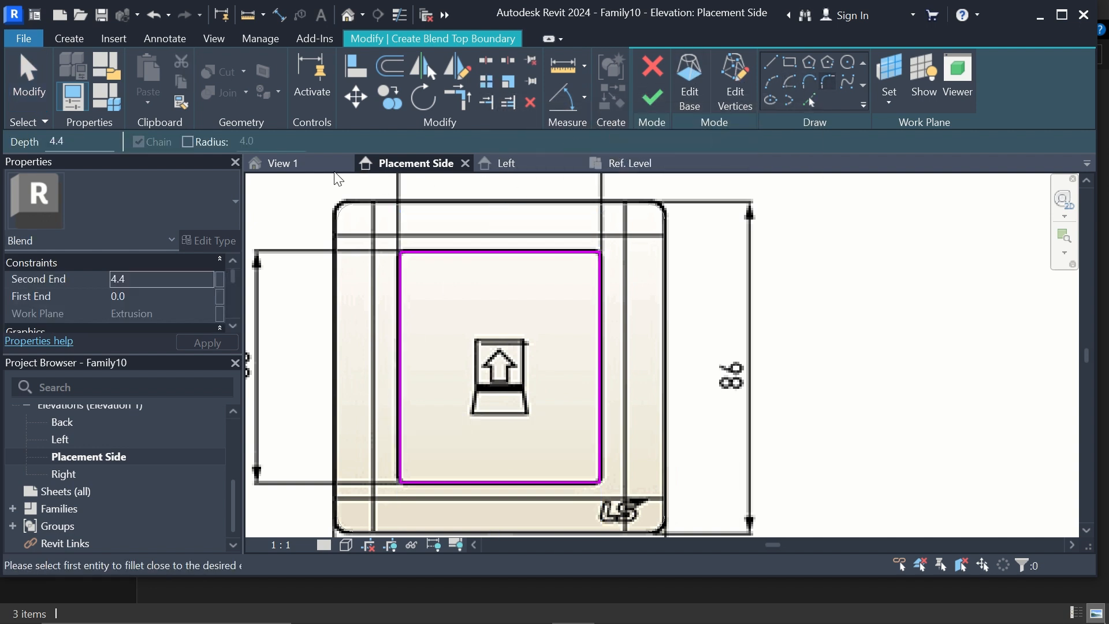
pyautogui.click(188, 142)
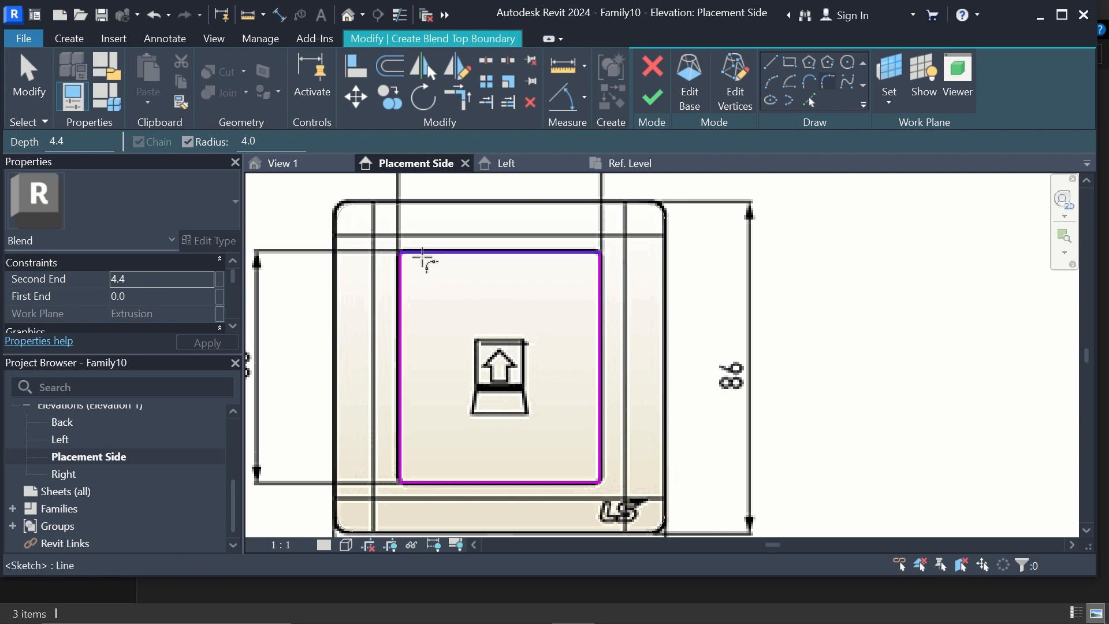
pyautogui.click(422, 252)
pyautogui.click(400, 272)
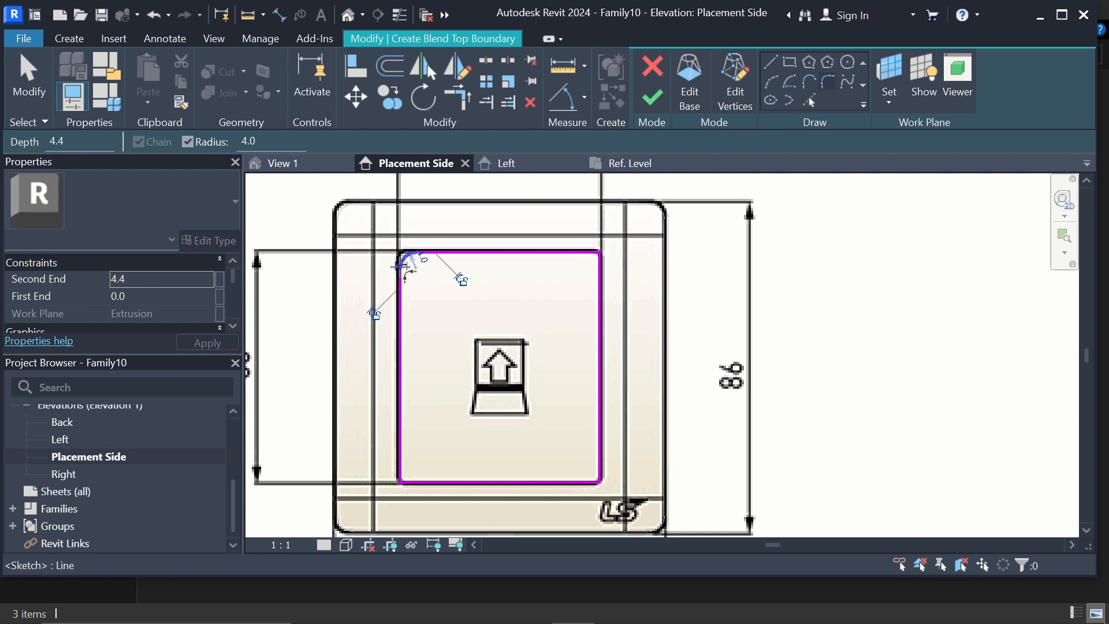
pyautogui.click(598, 267)
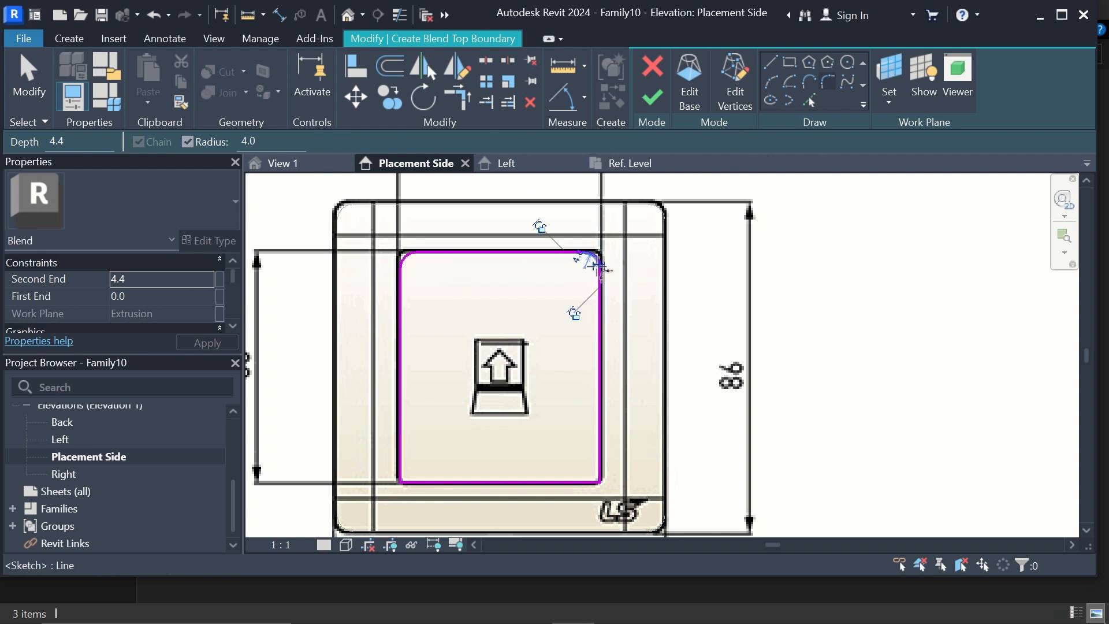
# Fillet the two lower corners of the top boundary with the same 4.0 radius and finish the blend.
pyautogui.click(600, 478)
pyautogui.click(576, 483)
pyautogui.click(427, 482)
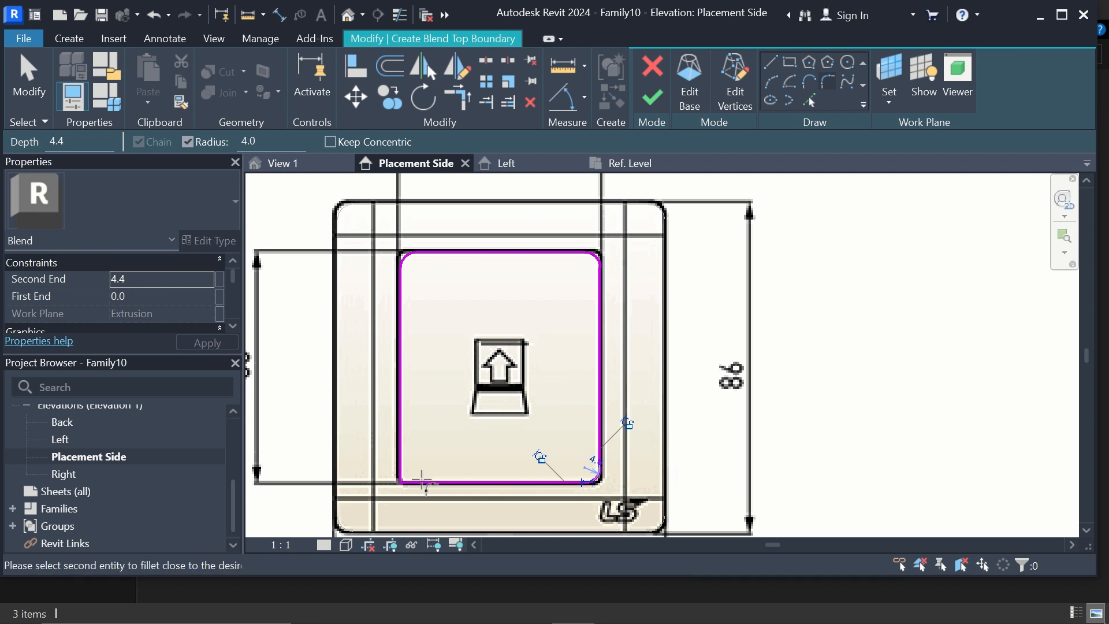
pyautogui.click(399, 455)
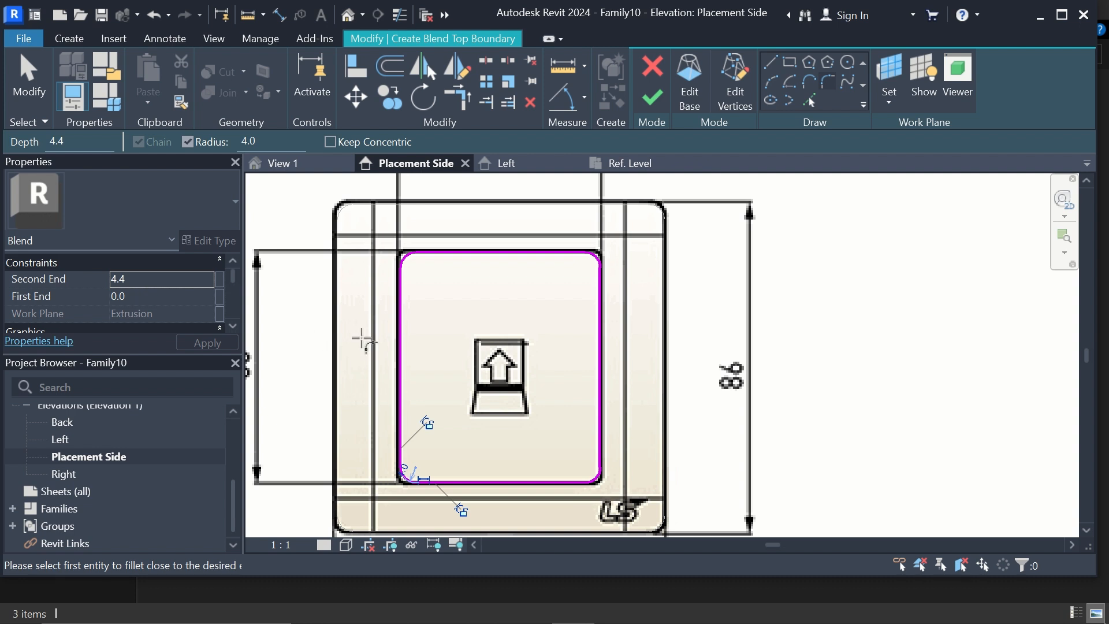
pyautogui.scroll(-2, 569, 301)
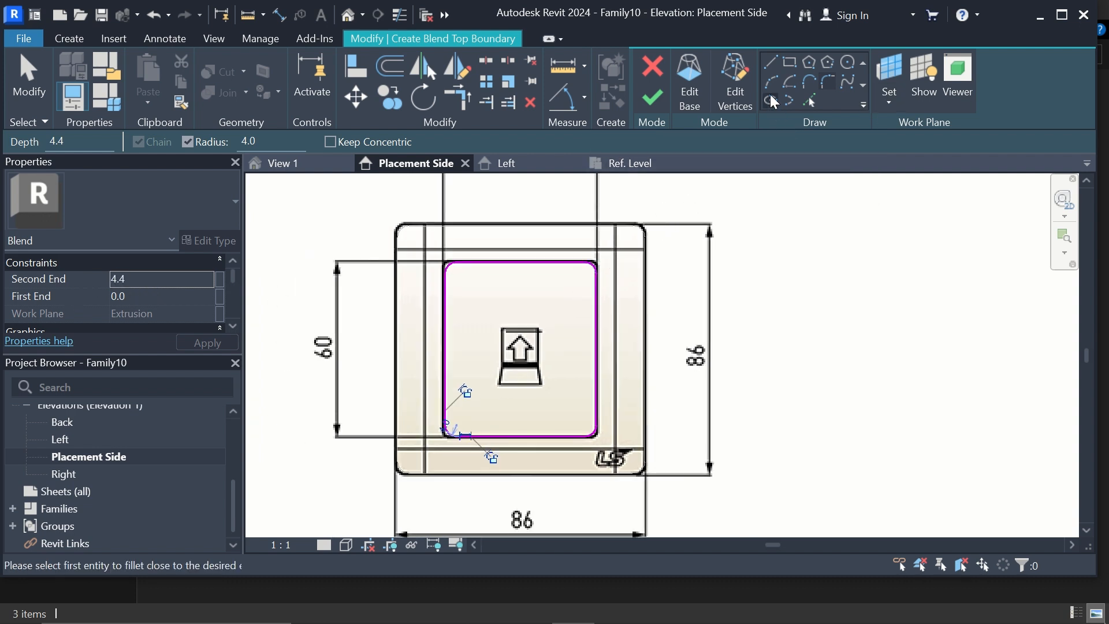
pyautogui.click(655, 94)
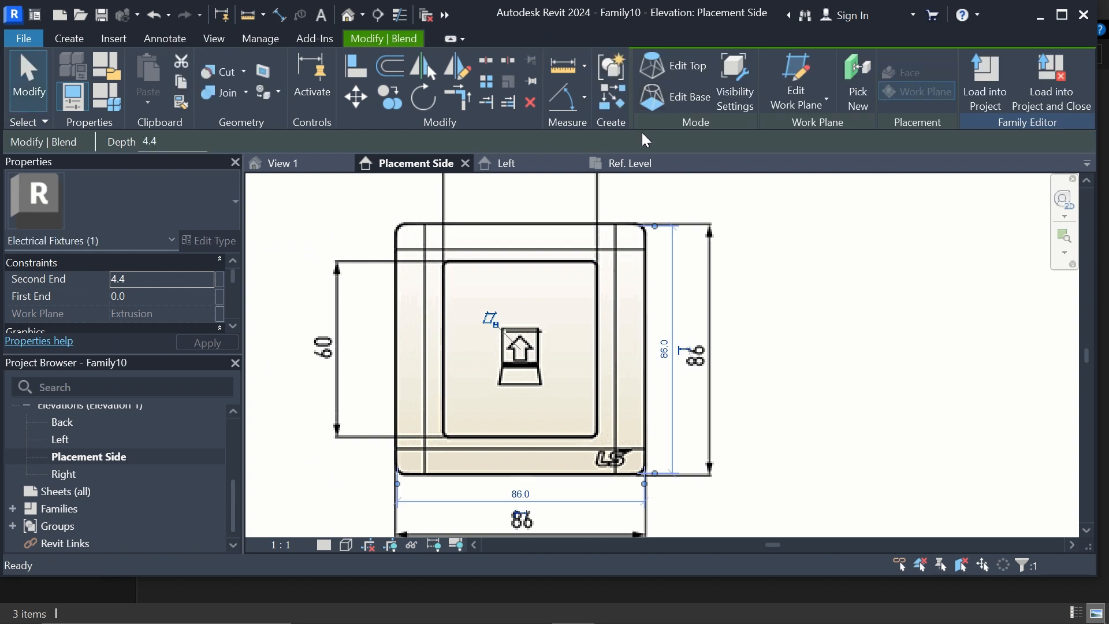
# Examine the blend's tapered profile in the Ref. Level plan, then return to the socket drawing in the Placement Side elevation.
pyautogui.click(634, 165)
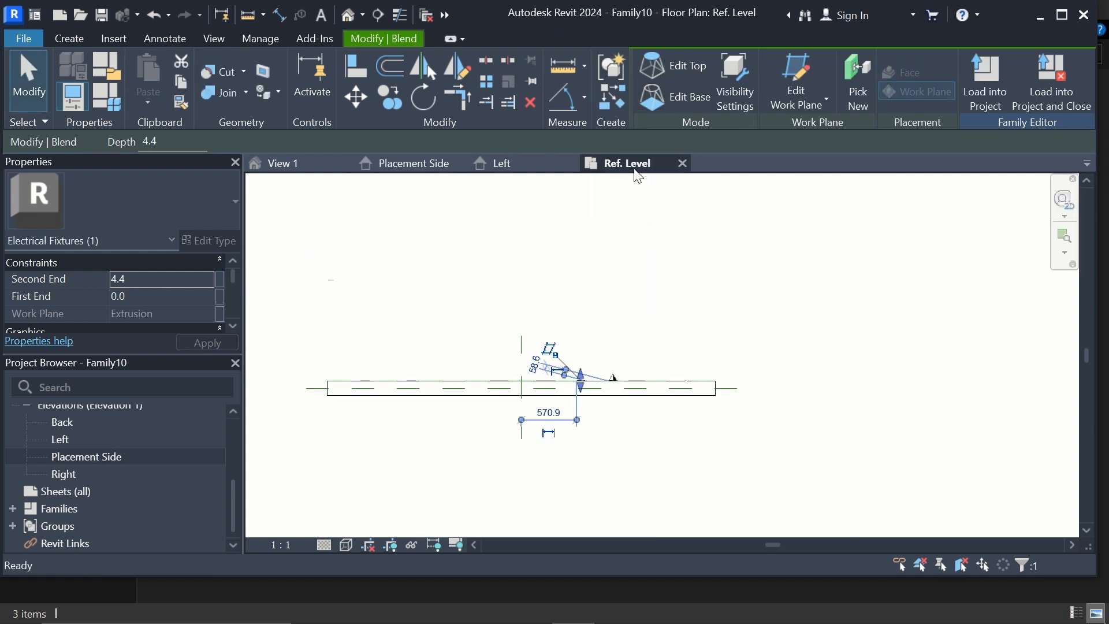
pyautogui.scroll(3, 595, 399)
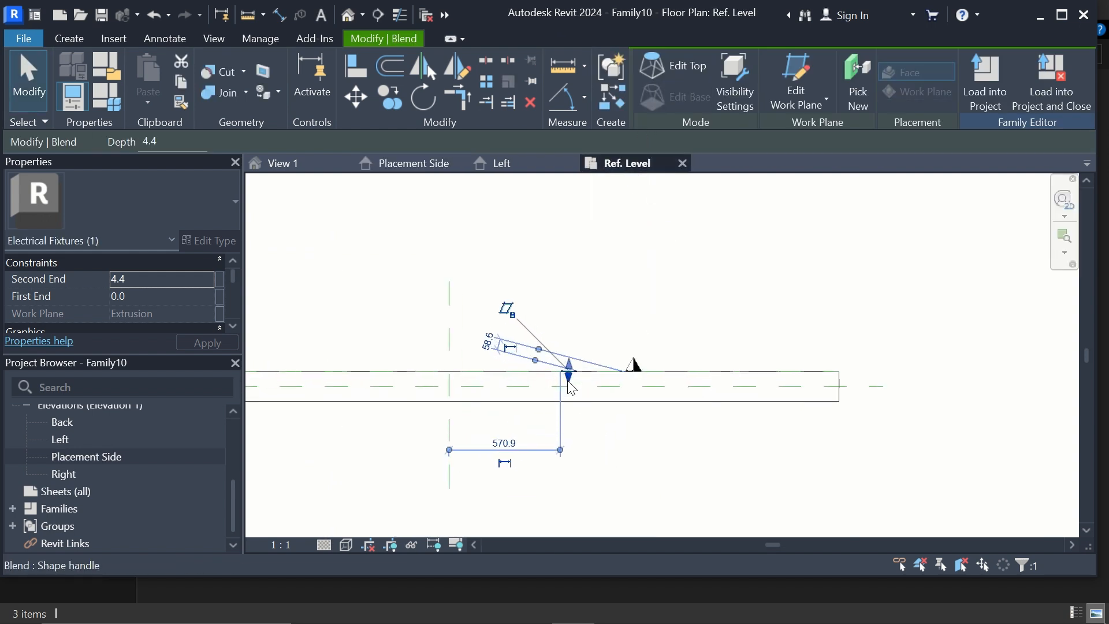
pyautogui.scroll(5, 569, 376)
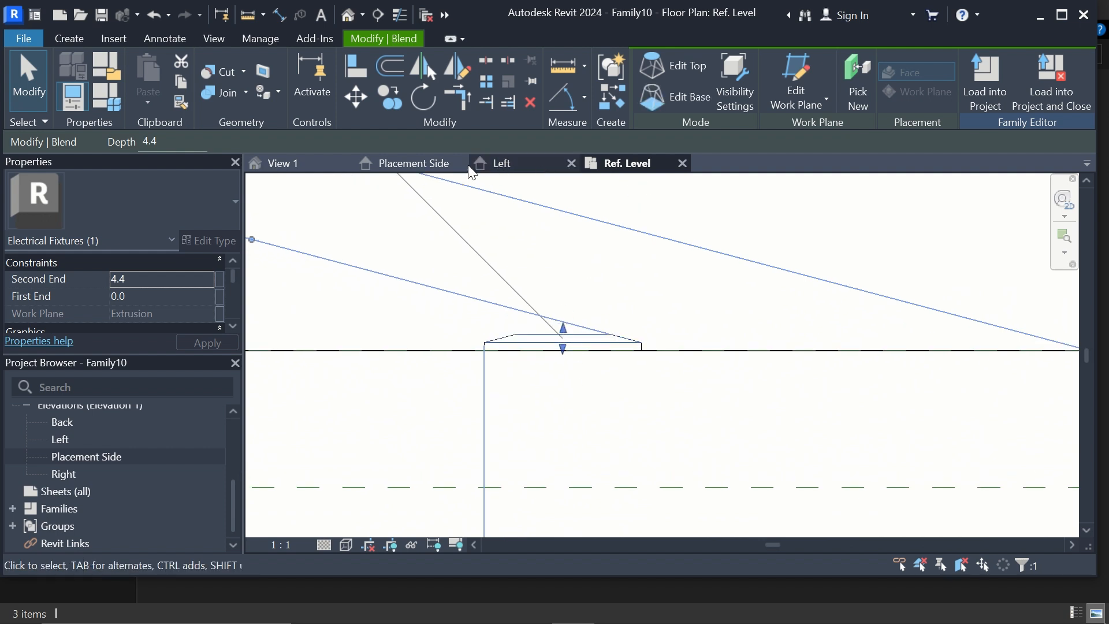
pyautogui.click(428, 164)
pyautogui.scroll(-3, 555, 301)
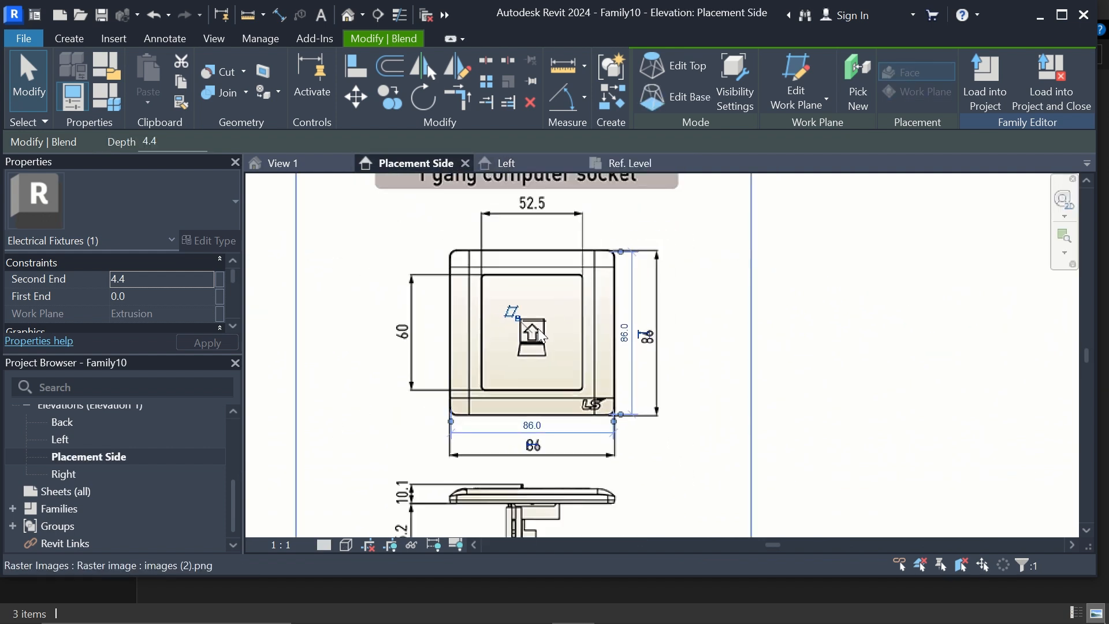
pyautogui.scroll(4, 523, 321)
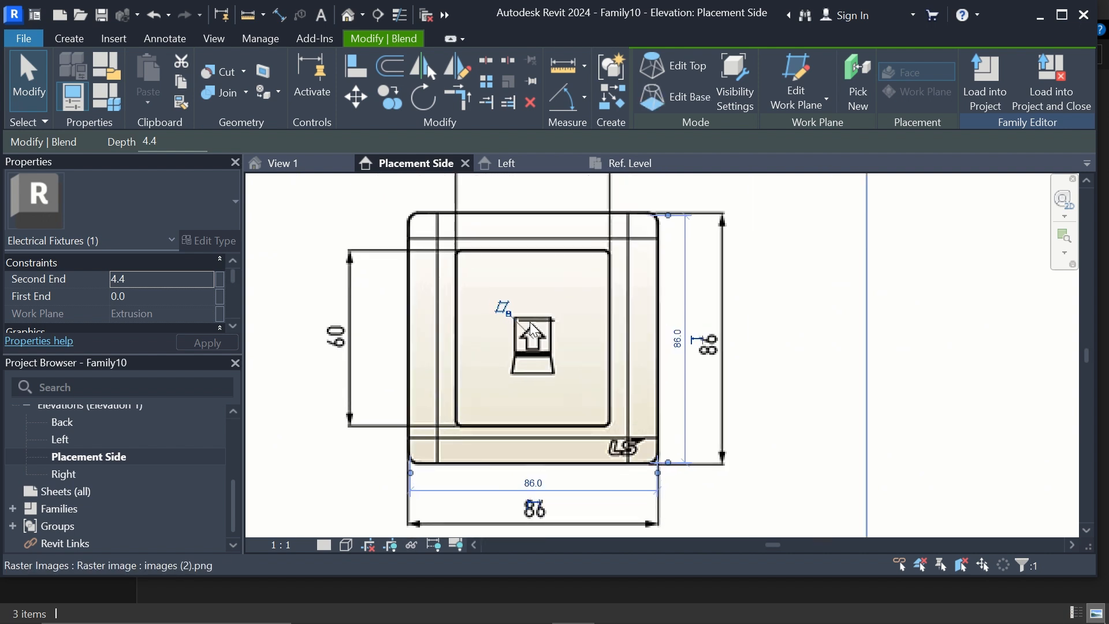
pyautogui.scroll(-2, 519, 319)
# Start a new extrusion and set its work plane by picking the blend's face at the inner panel.
pyautogui.click(76, 39)
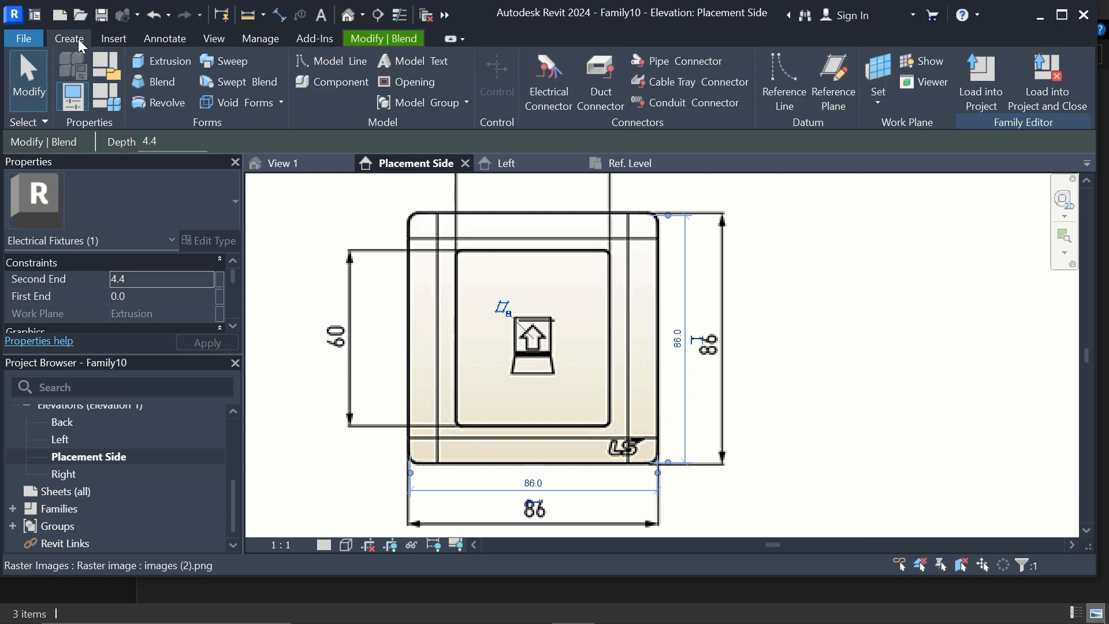
pyautogui.click(170, 56)
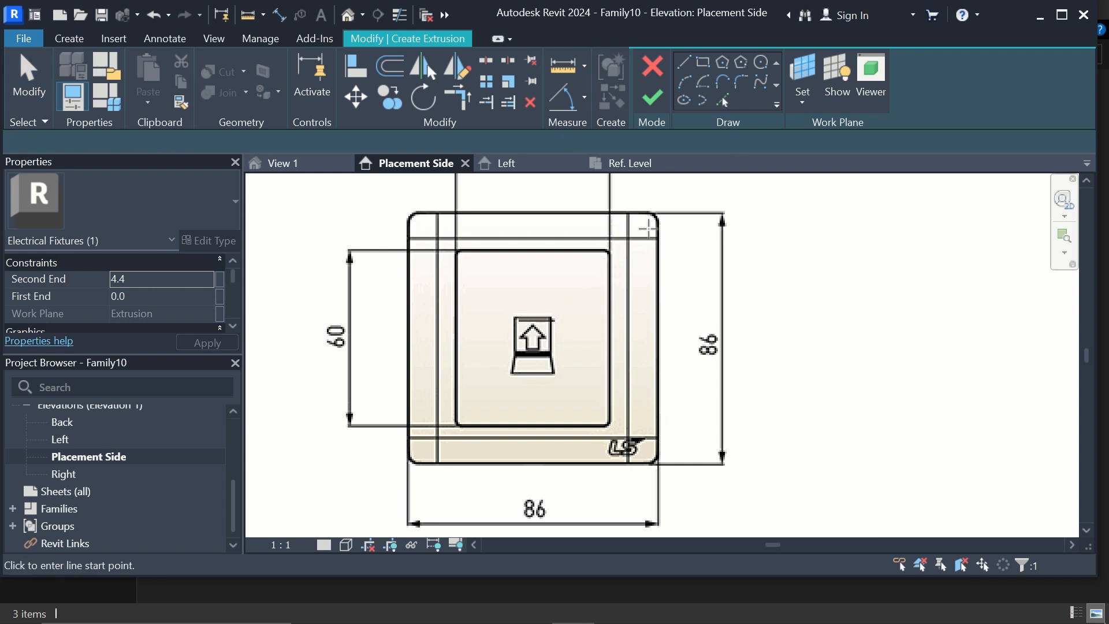
pyautogui.click(804, 72)
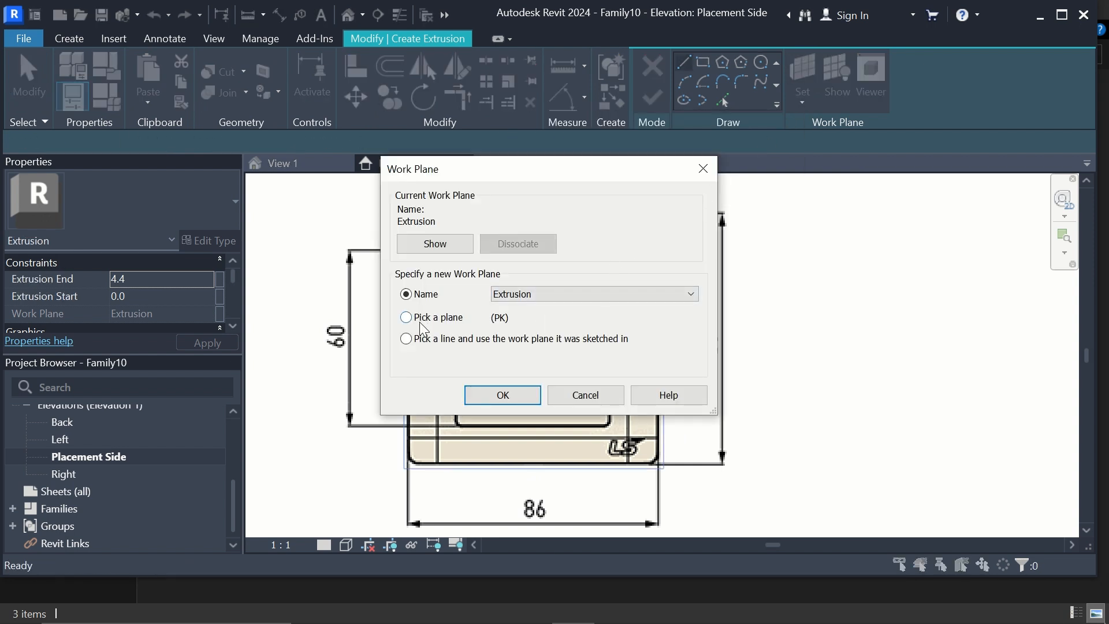
pyautogui.click(494, 396)
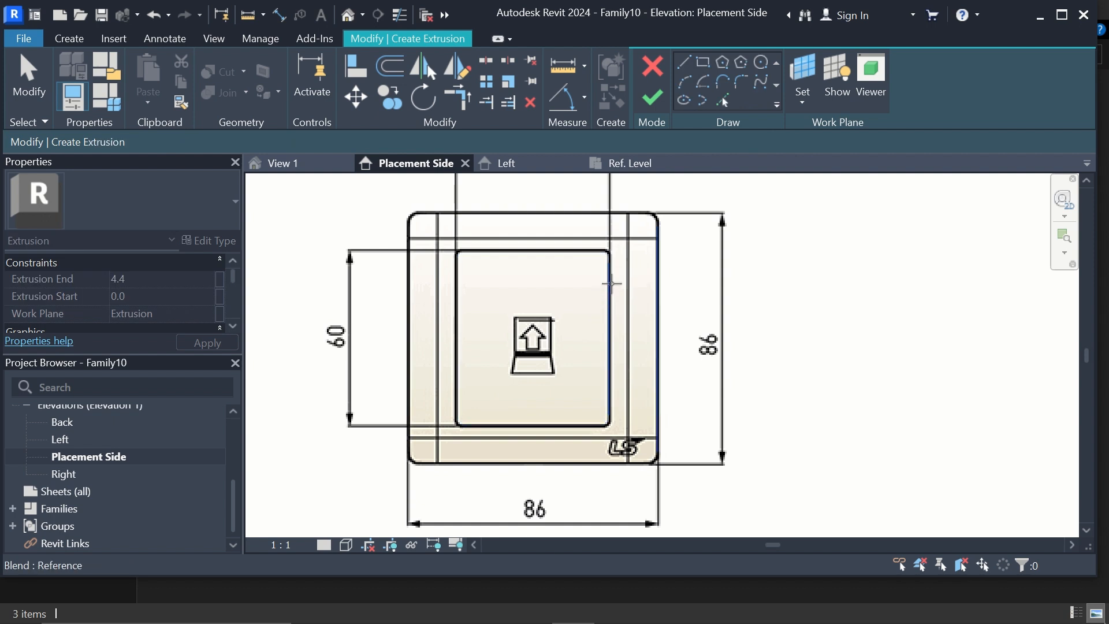
pyautogui.click(608, 254)
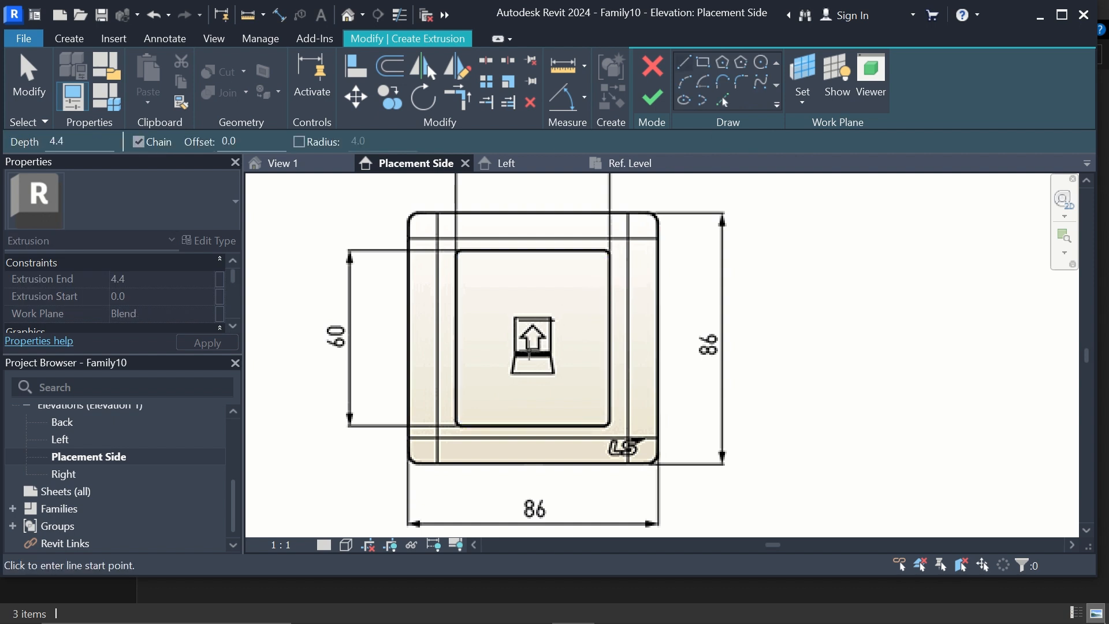
# Sketch a rectangle about 12.3 wide by 13.0 high around the arrow of the reference drawing's icon.
pyautogui.scroll(2, 530, 355)
pyautogui.scroll(2, 528, 355)
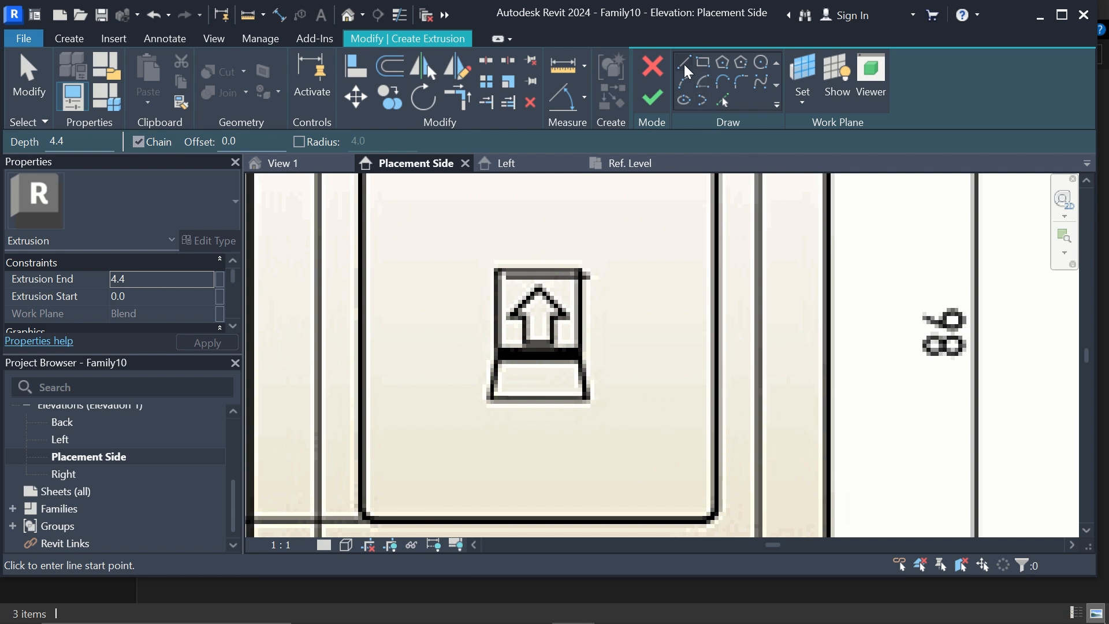
pyautogui.click(702, 62)
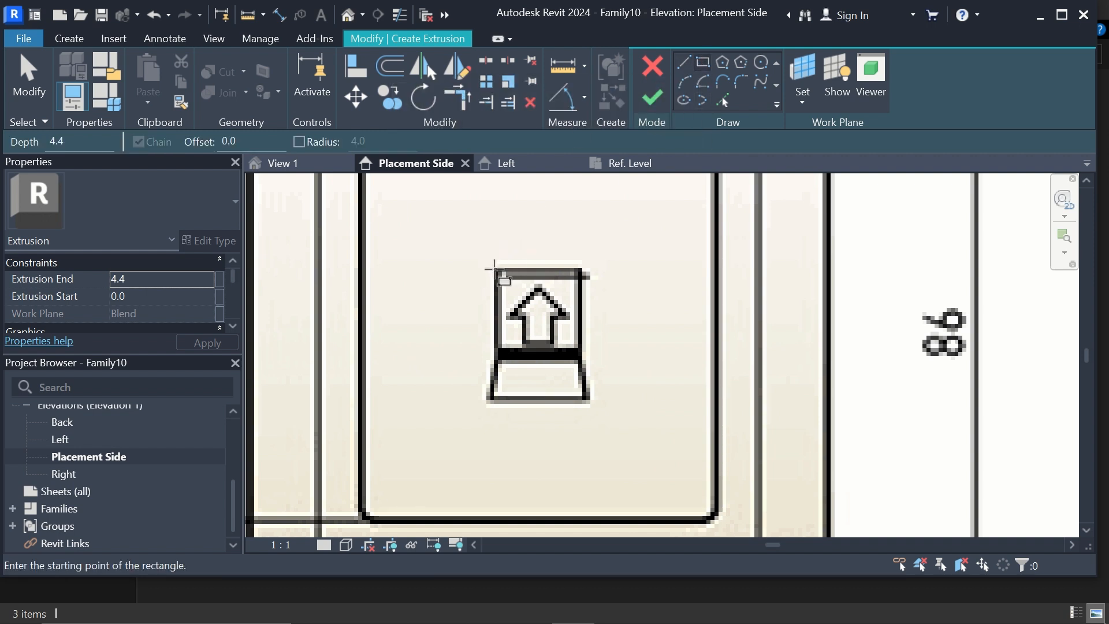
pyautogui.click(495, 268)
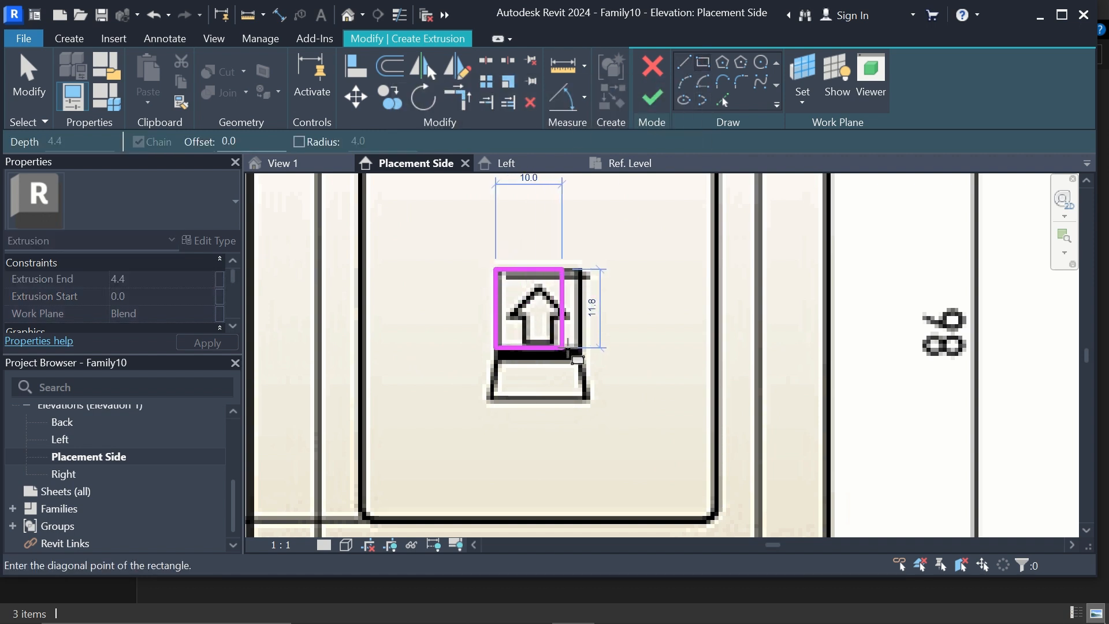
pyautogui.click(578, 355)
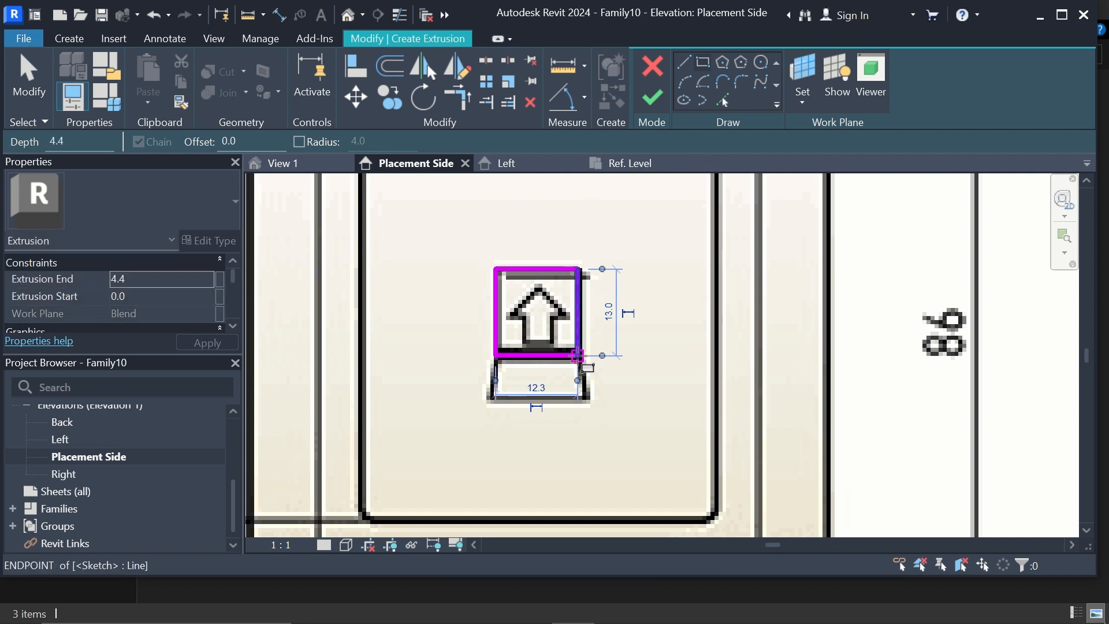
# Trace the icon's trapezoid base below the rectangle, about 15.0 wide at the bottom, and delete the line separating it from the rectangle.
pyautogui.click(683, 62)
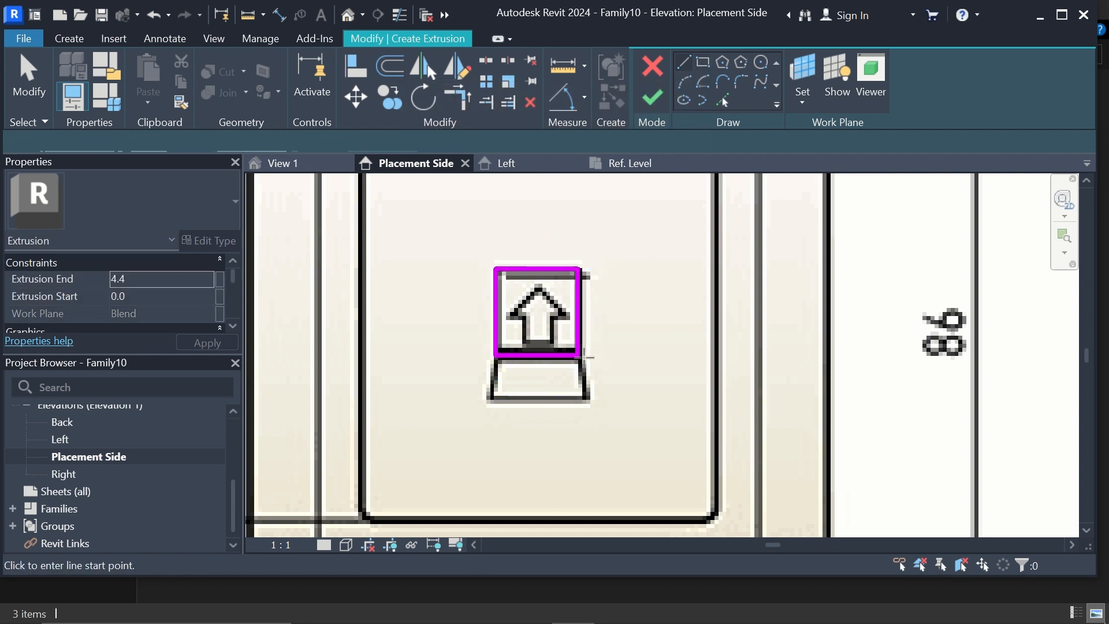
pyautogui.click(579, 355)
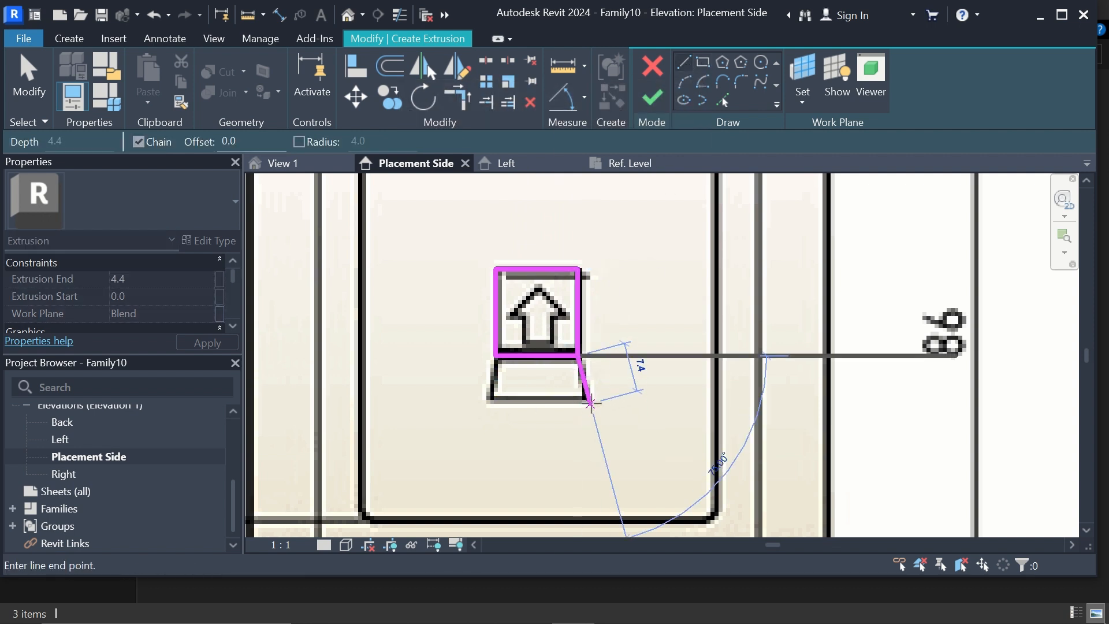
pyautogui.scroll(2, 590, 400)
pyautogui.click(589, 399)
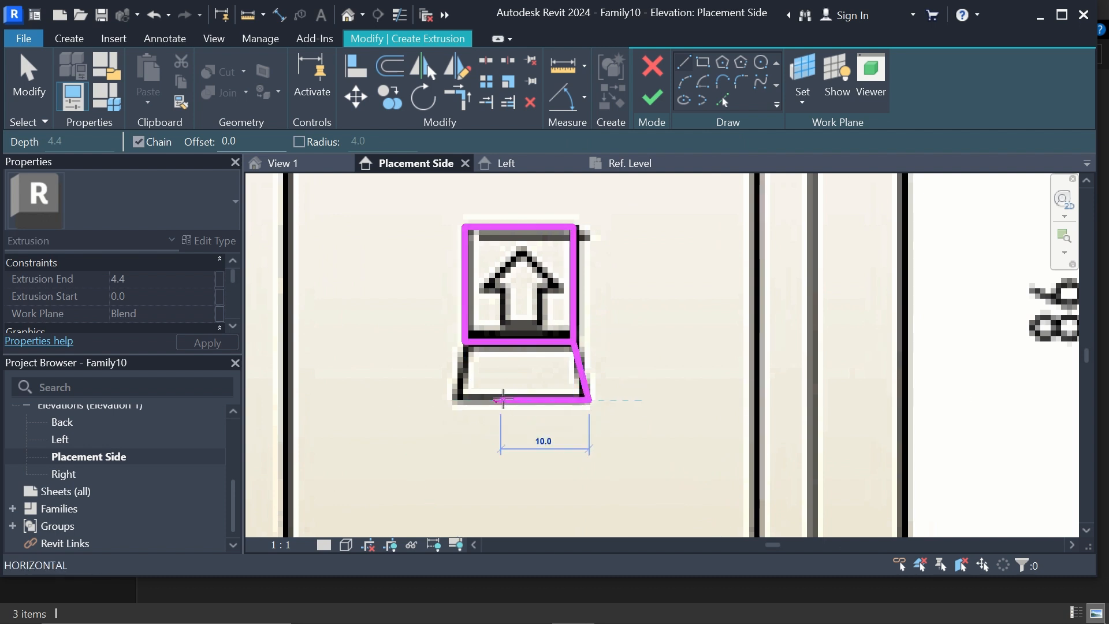
pyautogui.click(456, 400)
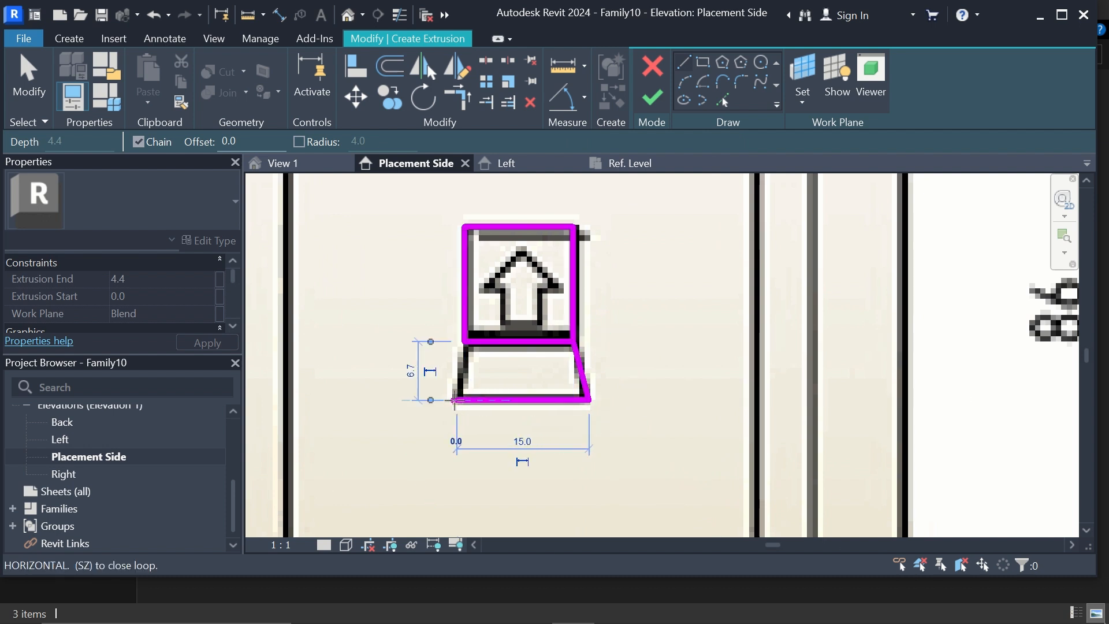
pyautogui.click(464, 341)
pyautogui.press('Escape')
pyautogui.press('Escape')
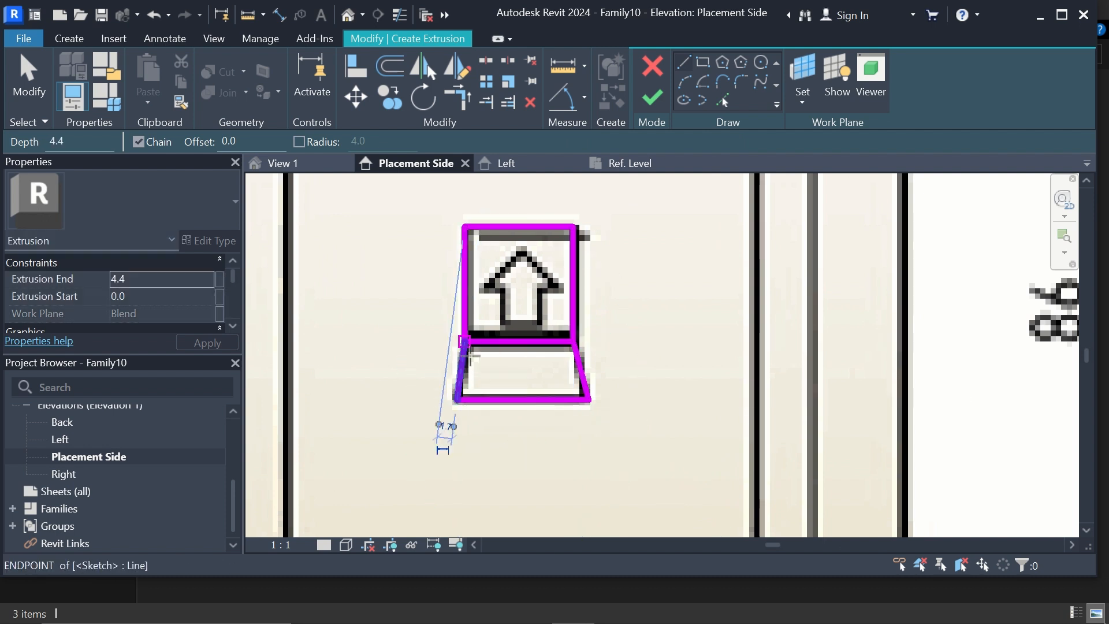
pyautogui.click(521, 341)
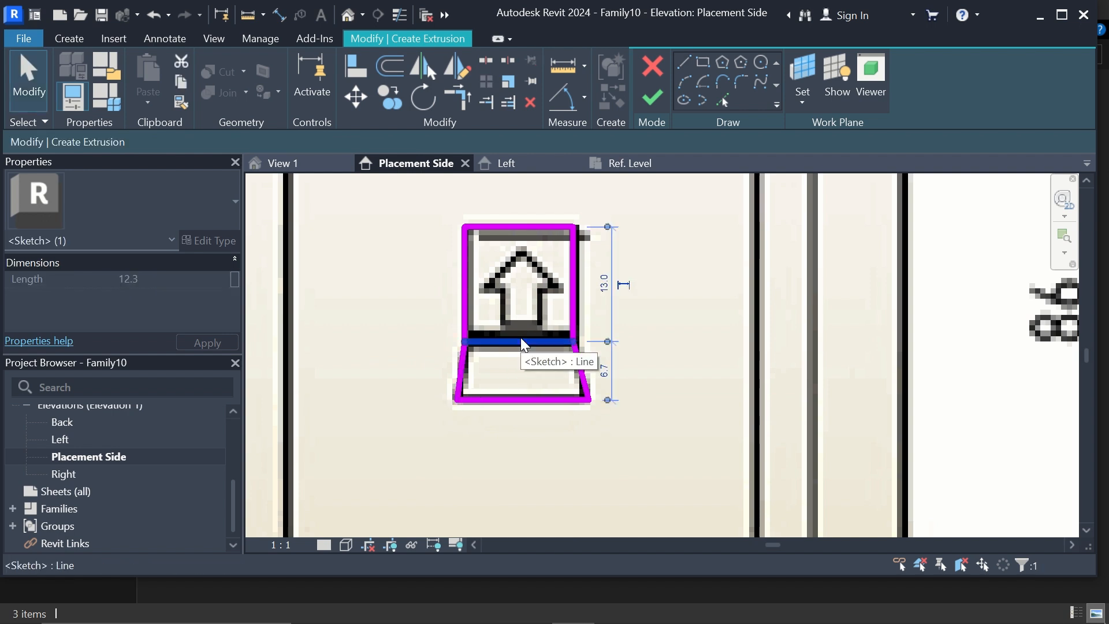
pyautogui.press('Delete')
# Trace the arrow inside the rectangle as a closed outline of straight lines, with a shaft about 4.2 high.
pyautogui.scroll(1, 523, 362)
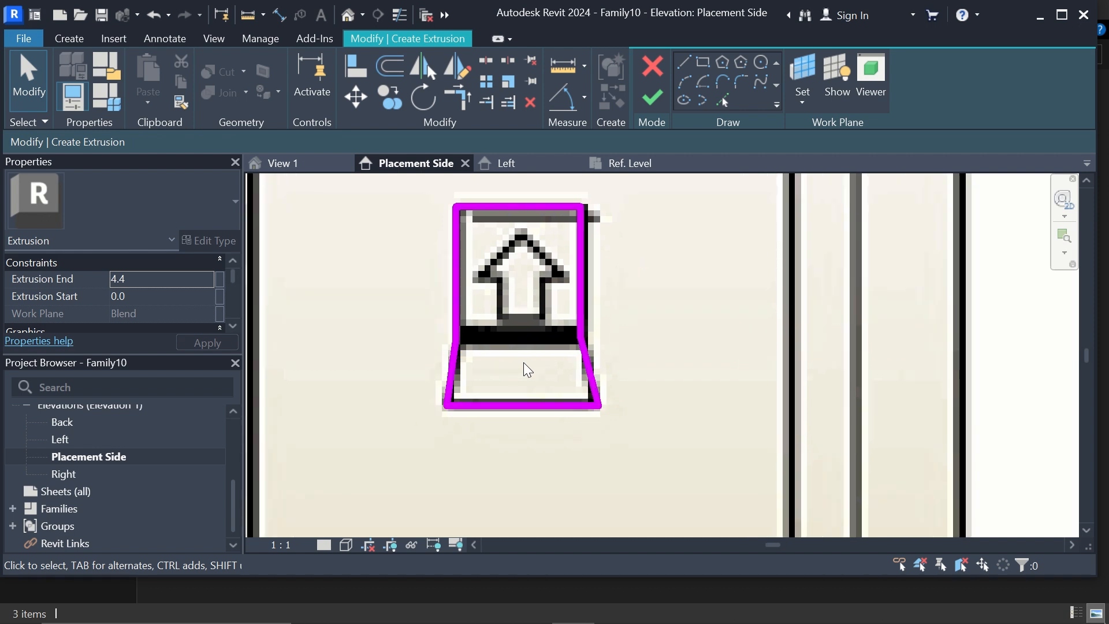
pyautogui.click(684, 61)
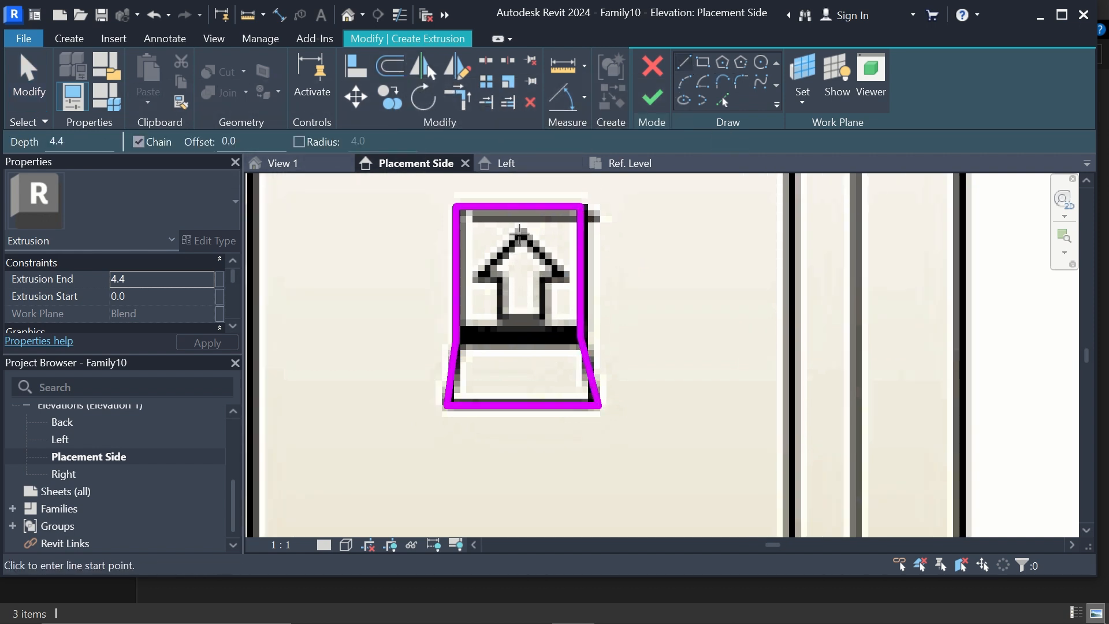
pyautogui.click(521, 232)
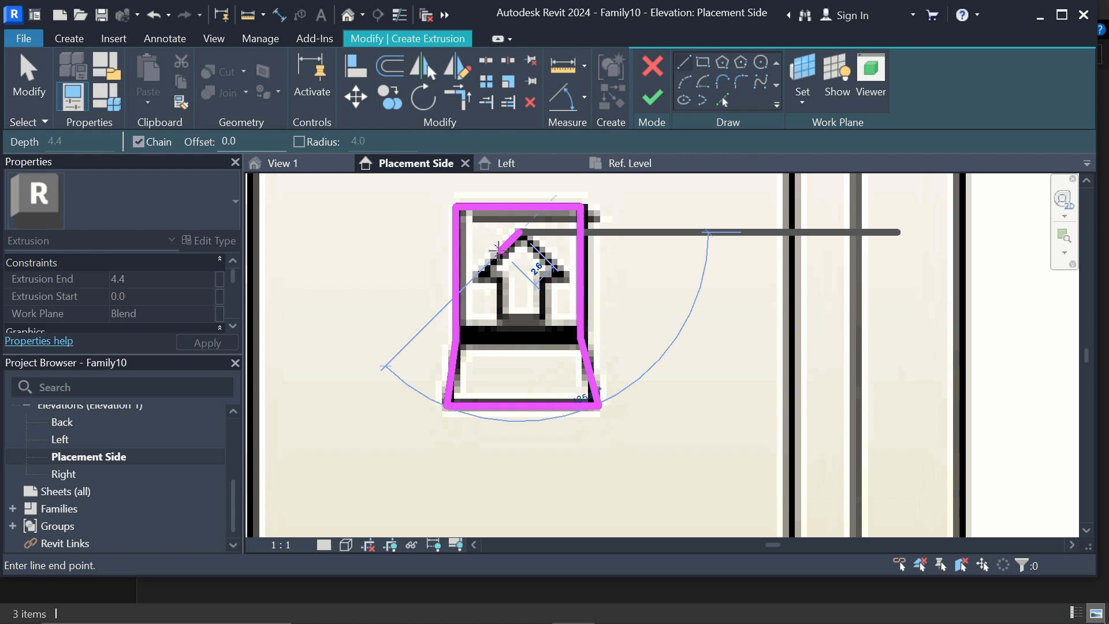
pyautogui.click(475, 275)
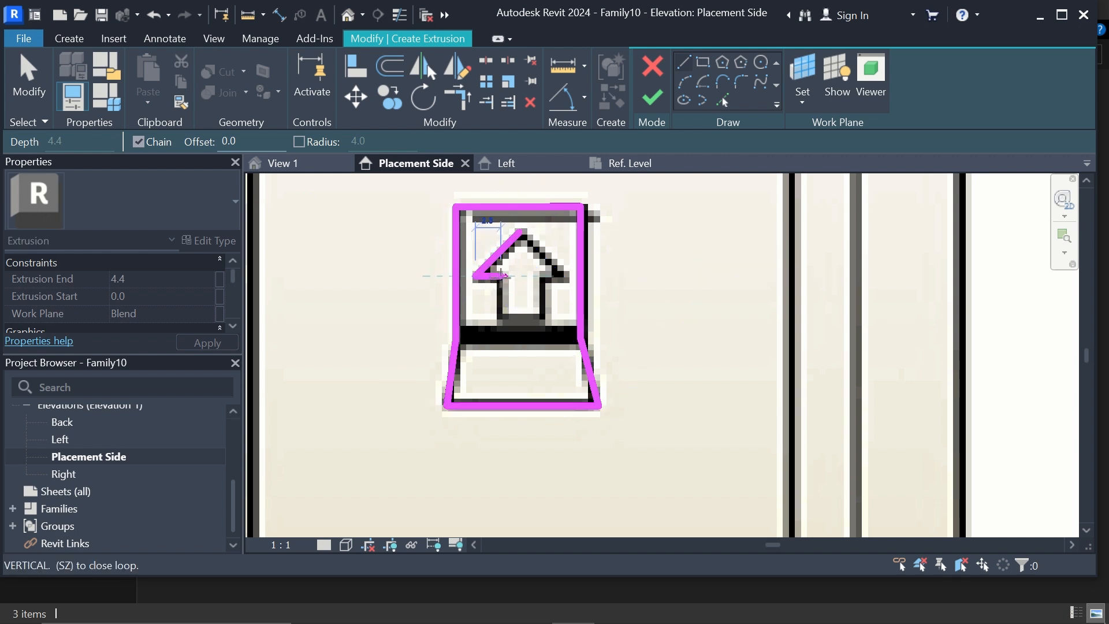
pyautogui.click(500, 276)
pyautogui.click(501, 318)
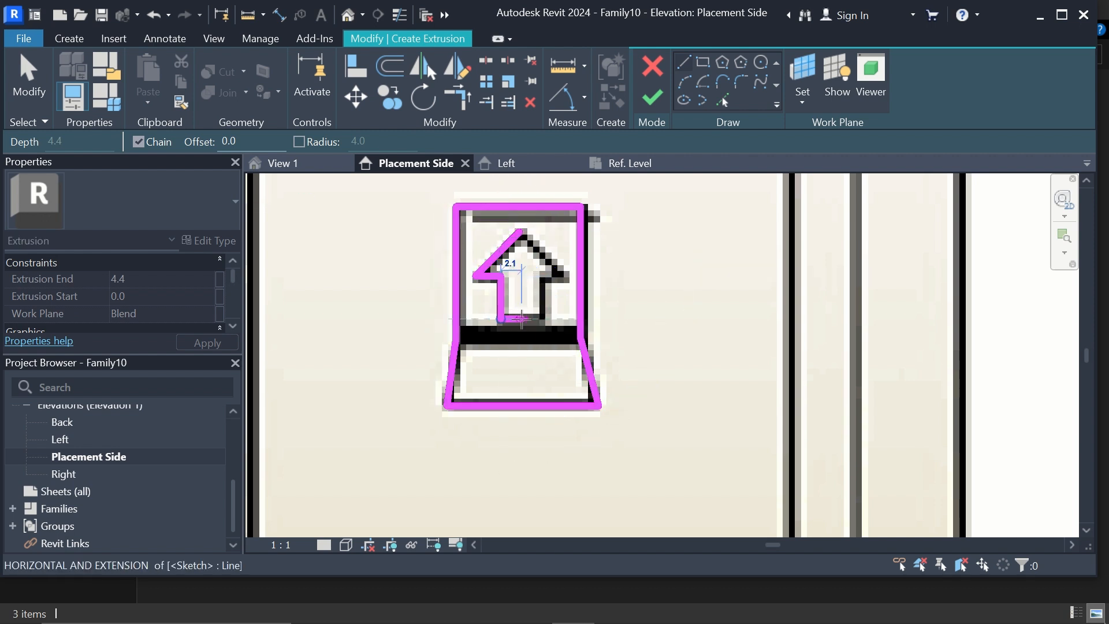
pyautogui.click(542, 318)
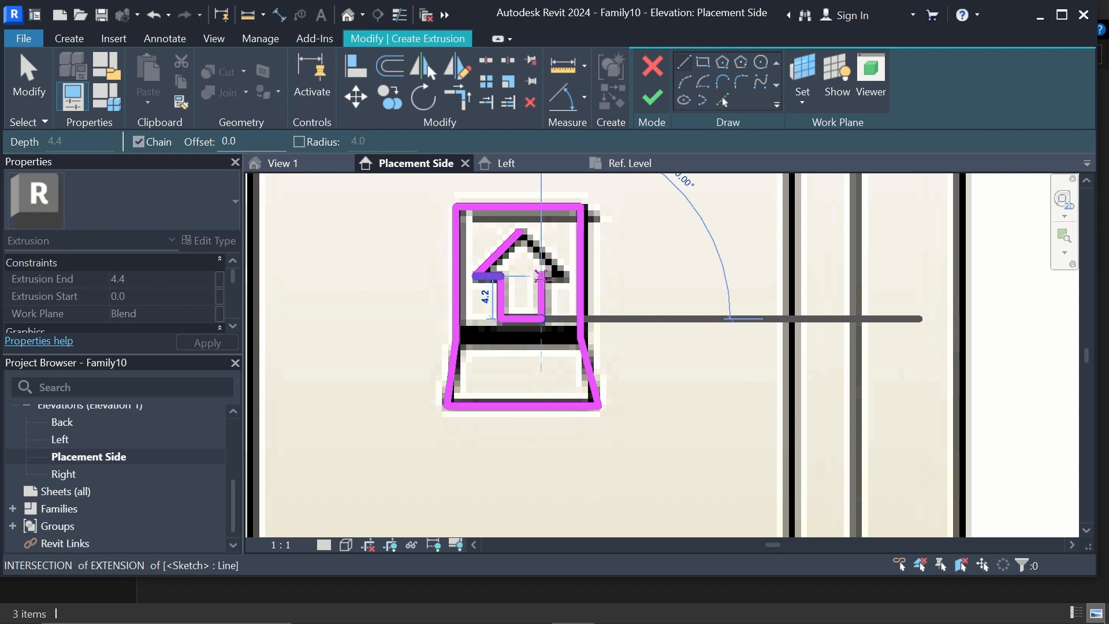
pyautogui.click(543, 276)
pyautogui.click(563, 277)
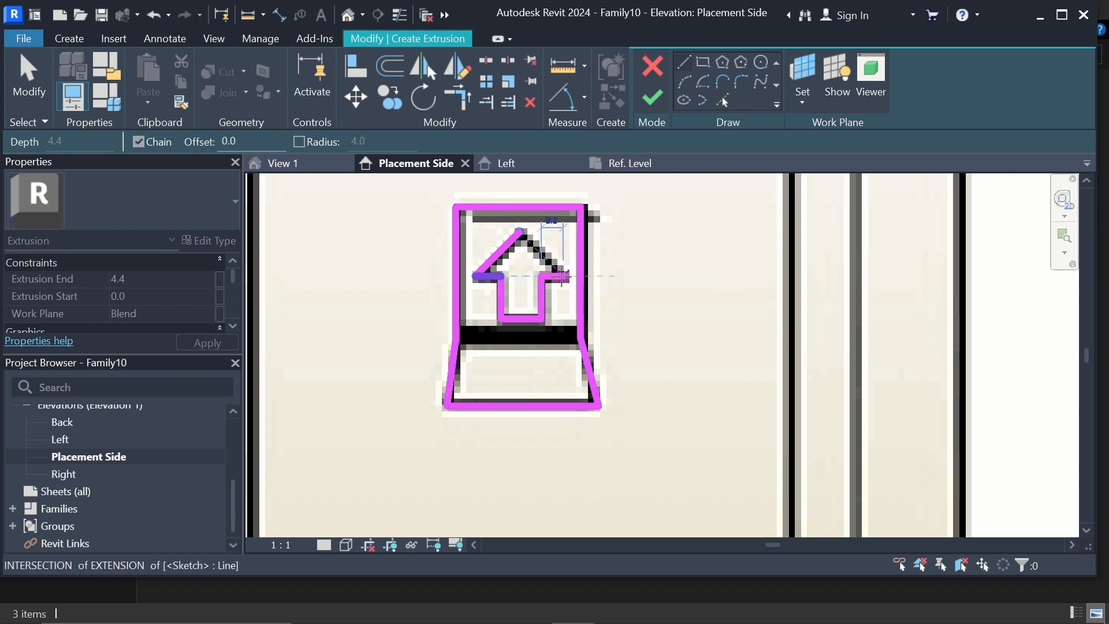
pyautogui.click(527, 235)
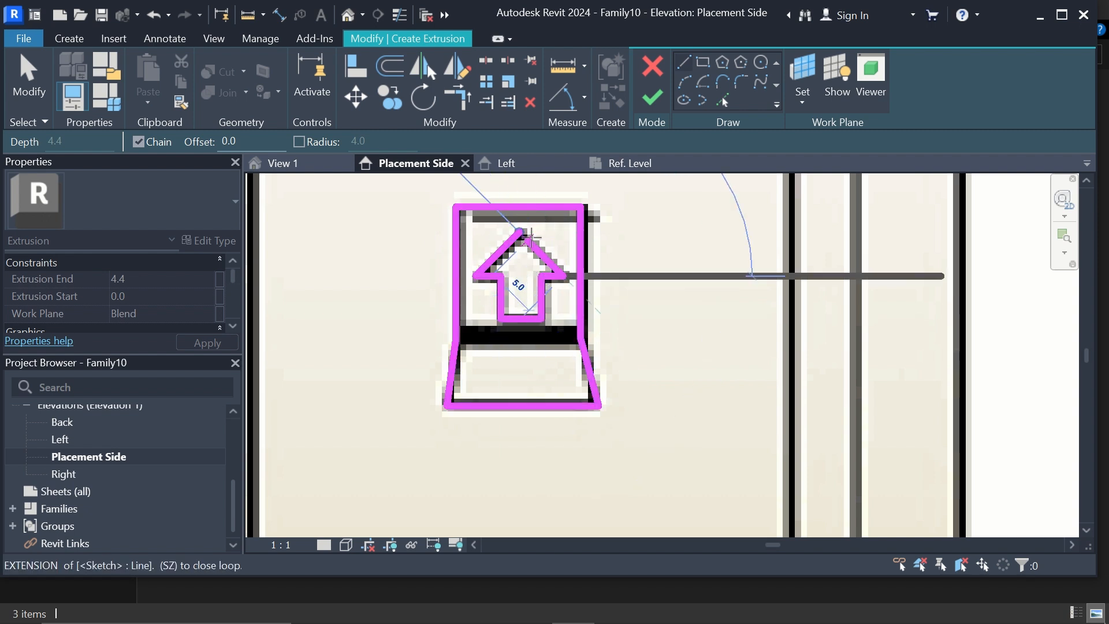
pyautogui.press('Escape')
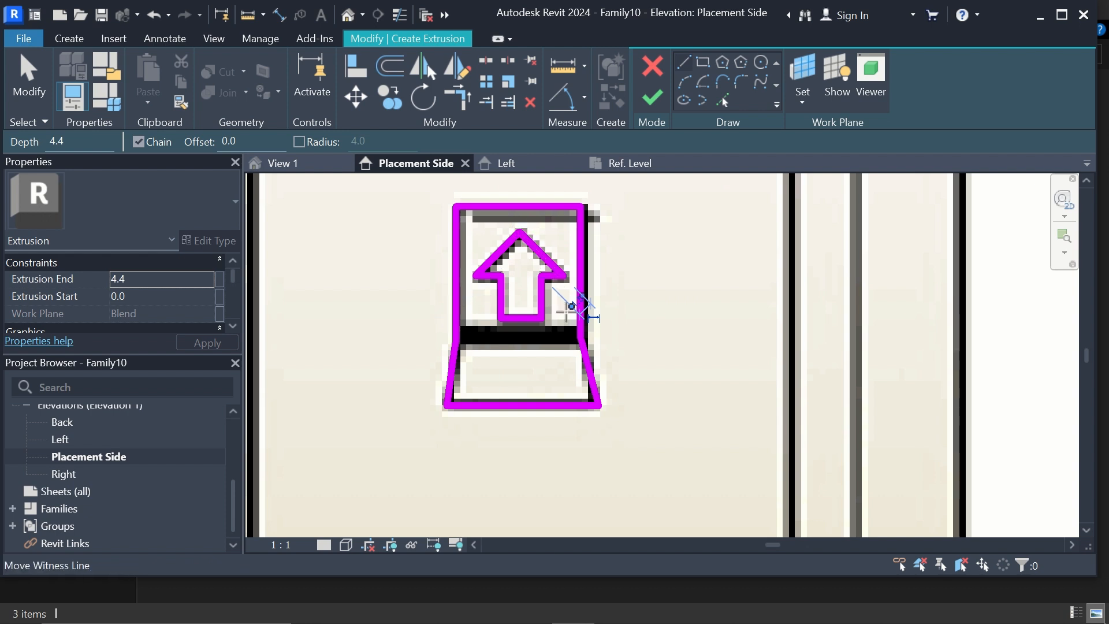
pyautogui.press('Escape')
# Delete the bottom edge and both slanted sides of the trapezoid from the extrusion sketch.
pyautogui.click(549, 405)
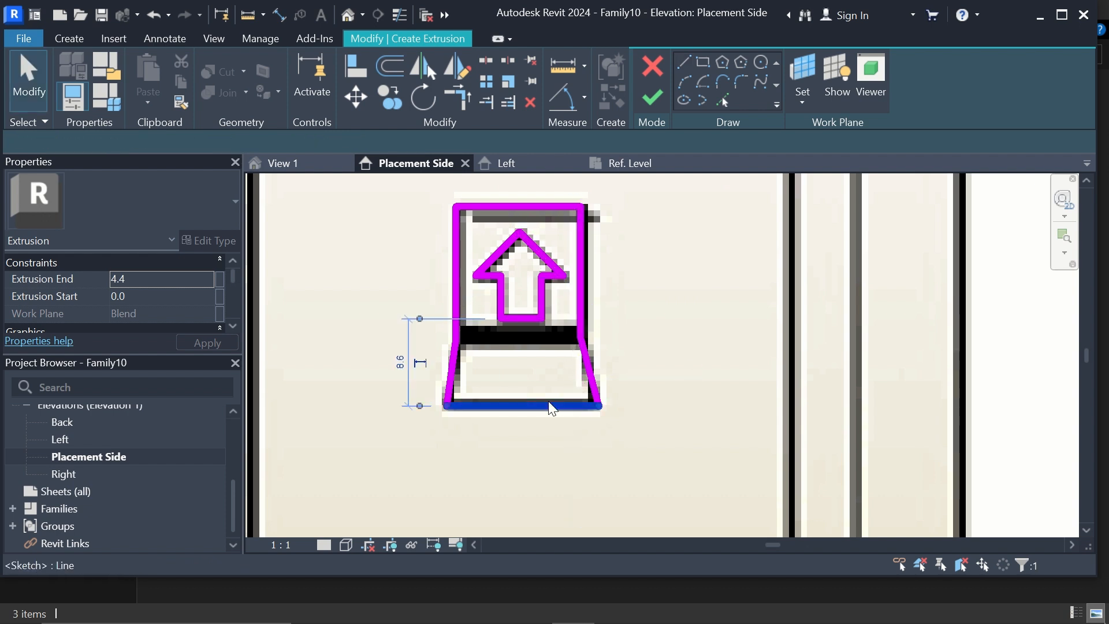
pyautogui.press('Escape')
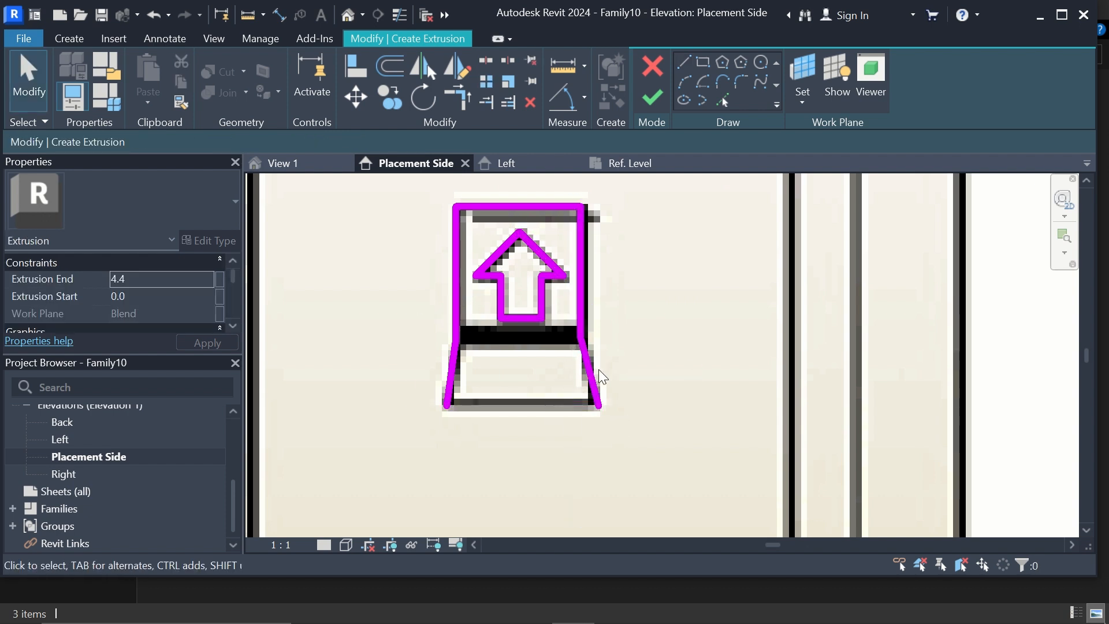
pyautogui.click(595, 379)
pyautogui.press('Escape')
pyautogui.click(453, 362)
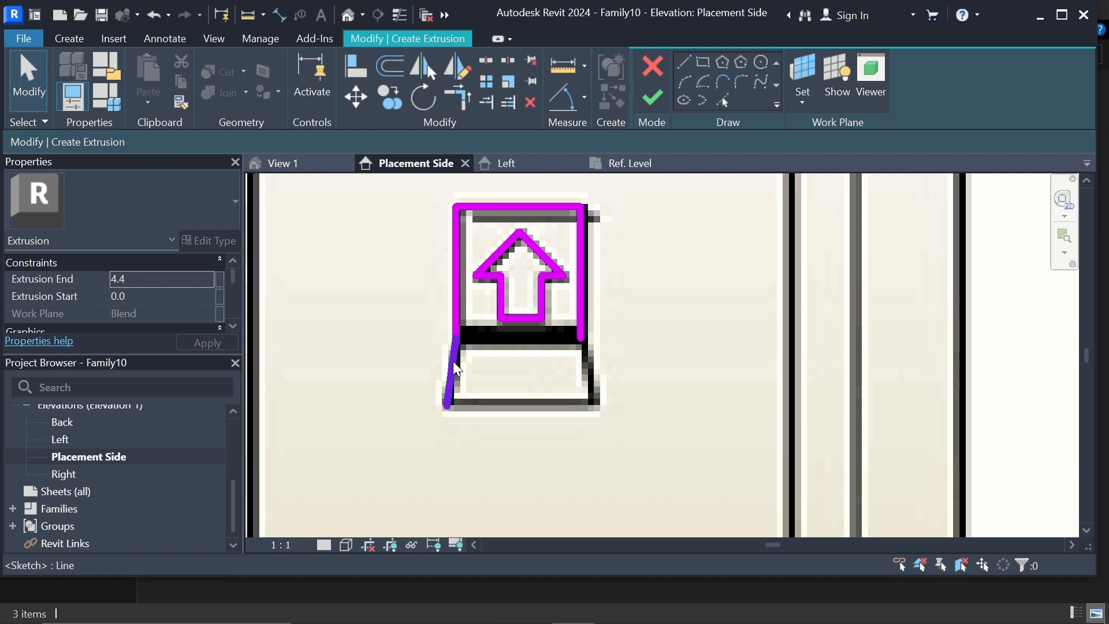
pyautogui.press('Delete')
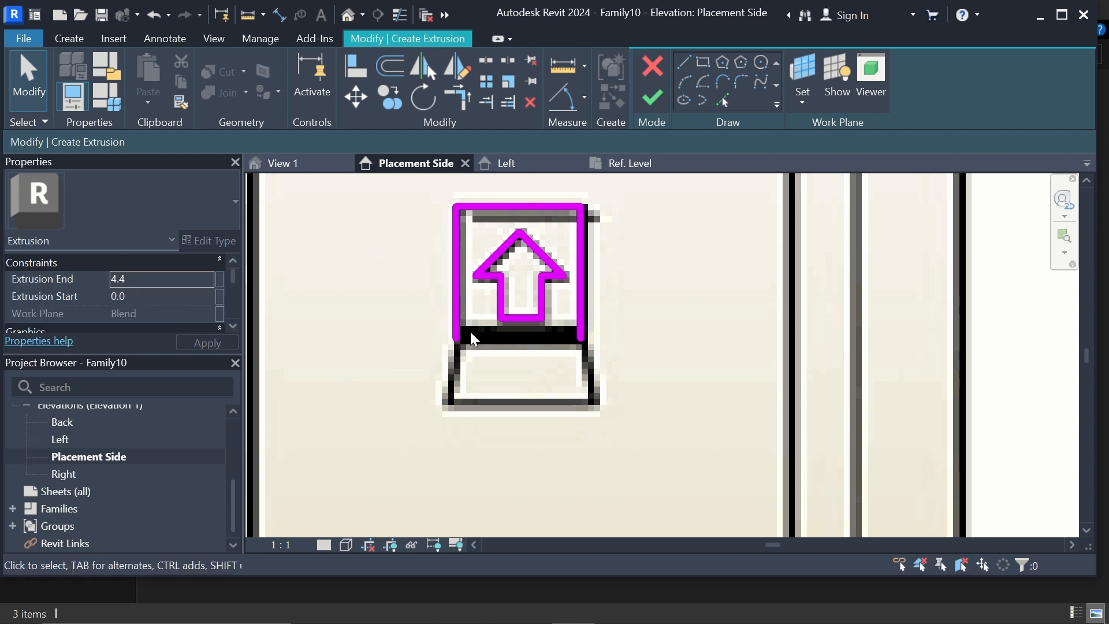
# Close the rectangle's open bottom with a straight line about 12.3 long and nudge it up to about 1.3 below the arrow.
pyautogui.click(682, 65)
pyautogui.click(581, 338)
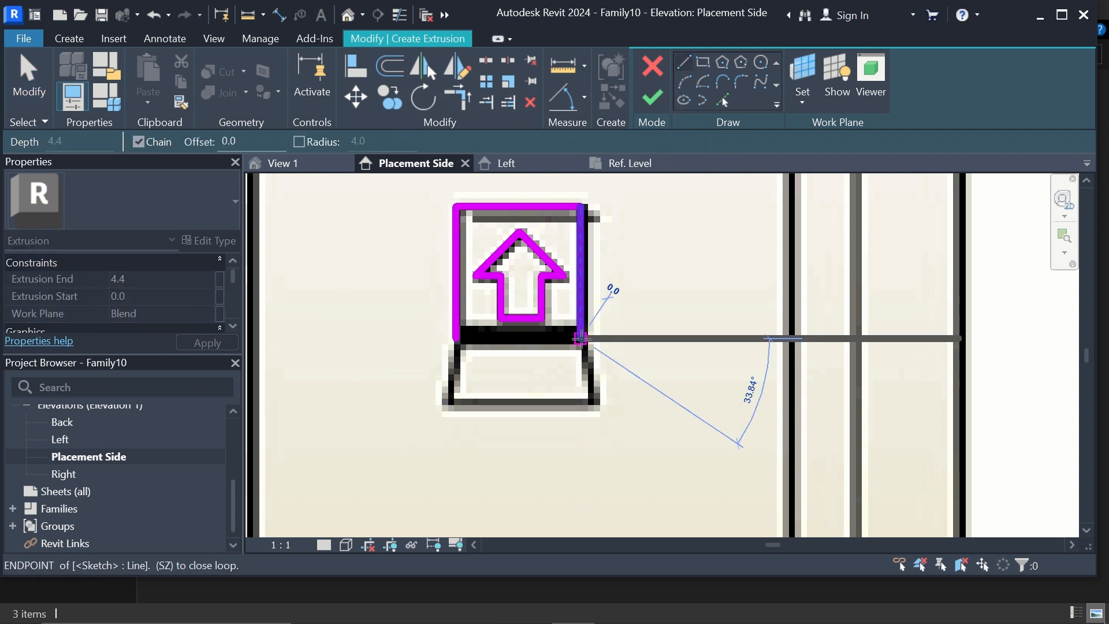
pyautogui.click(457, 338)
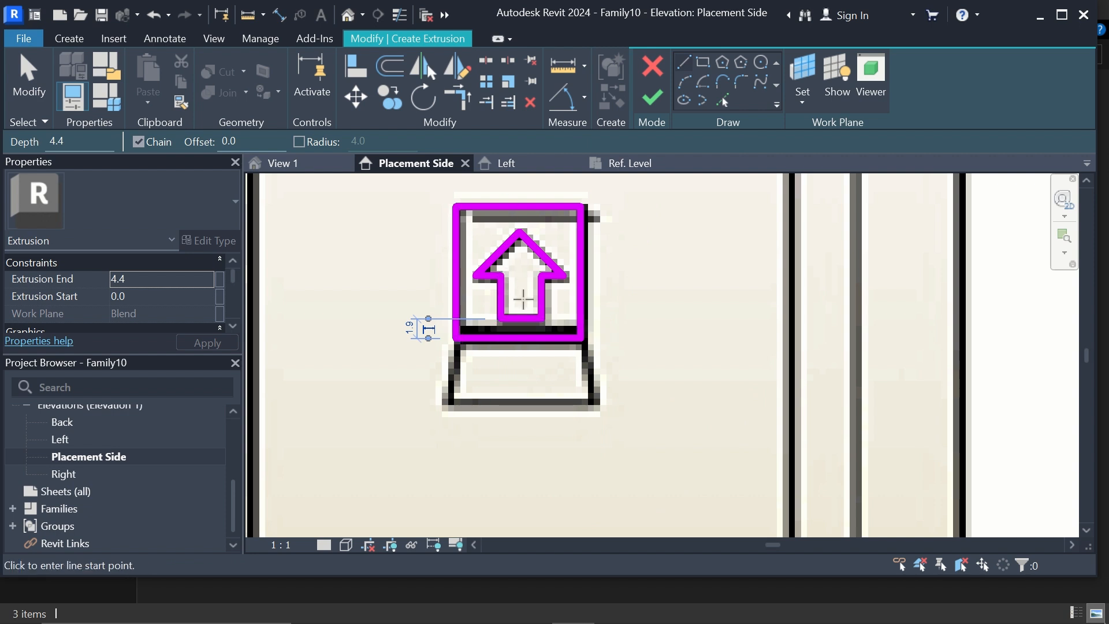
pyautogui.press('Escape')
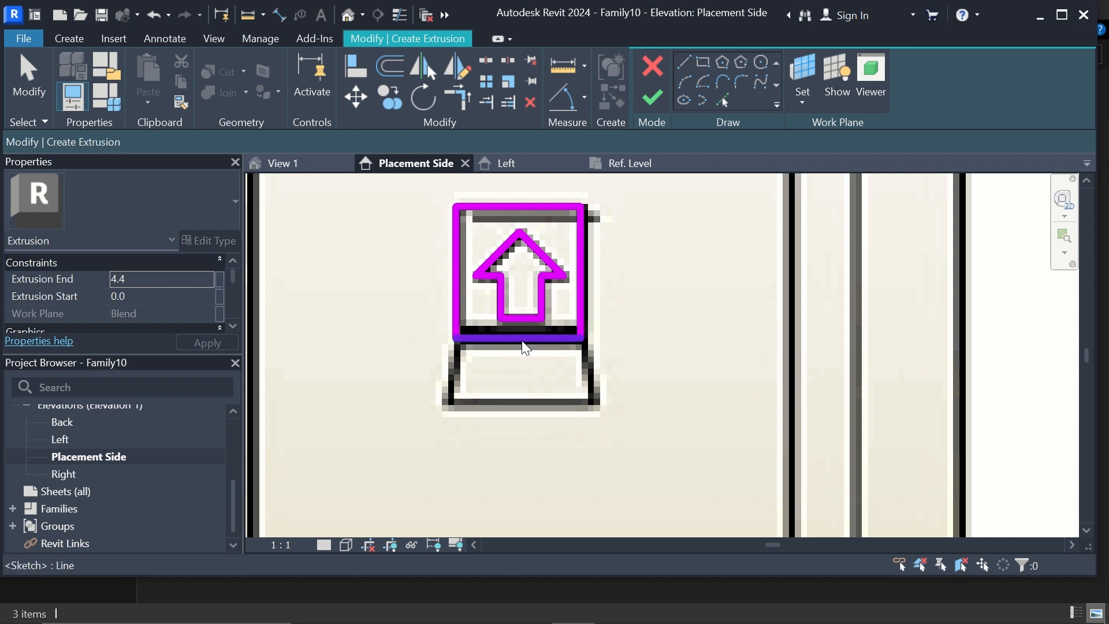
pyautogui.click(522, 340)
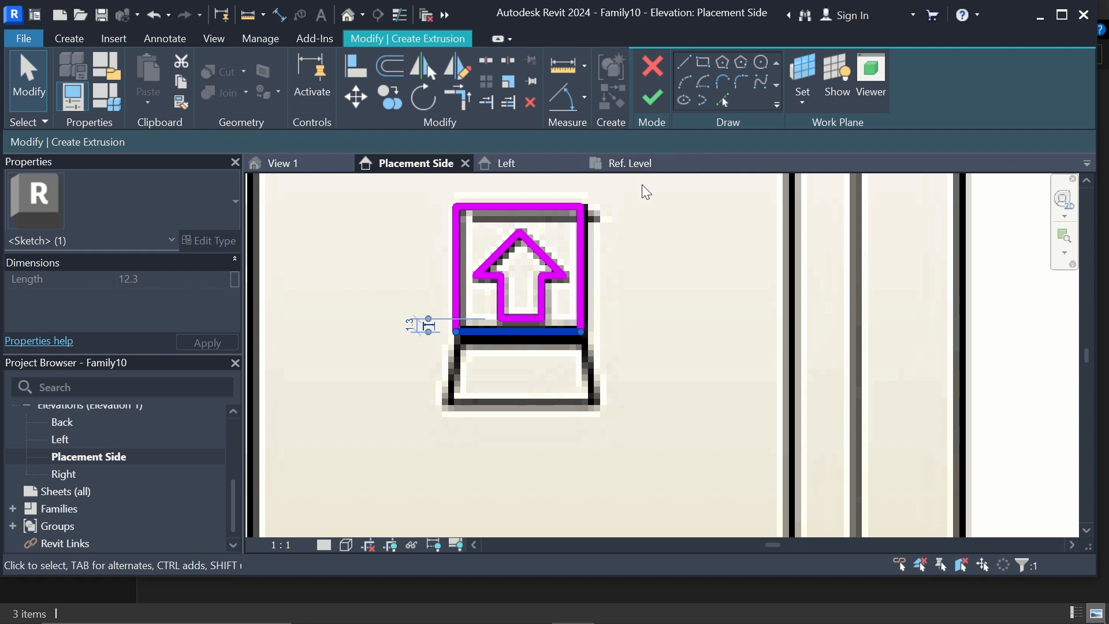
pyautogui.click(299, 293)
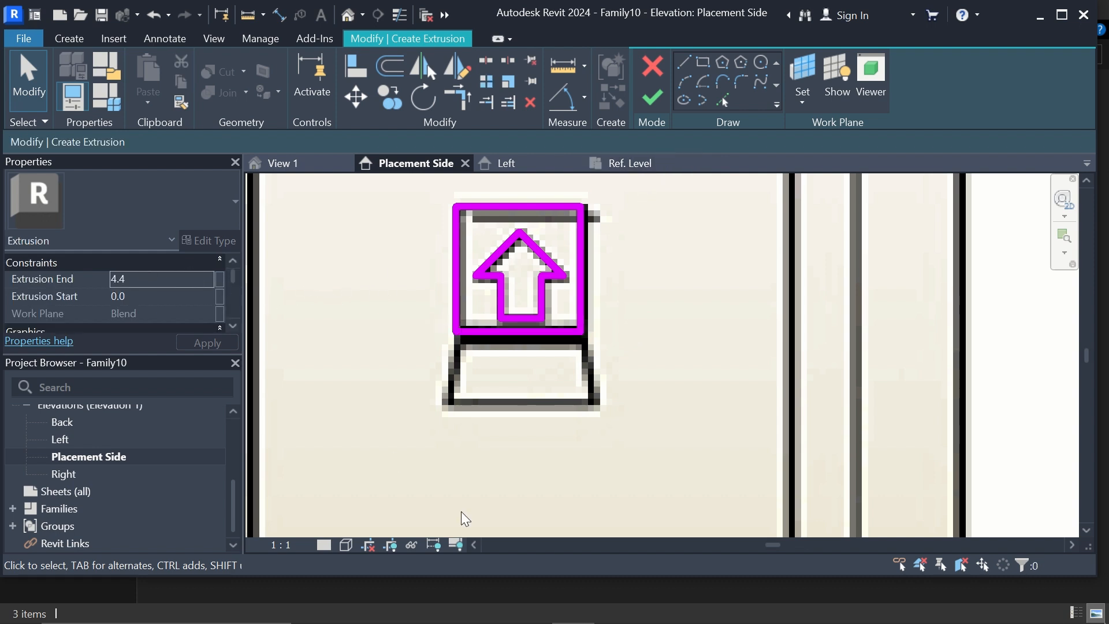
# Set the extrusion end to 1.9, finish the rectangle-and-arrow extrusion and deselect it.
pyautogui.scroll(-6, 660, 304)
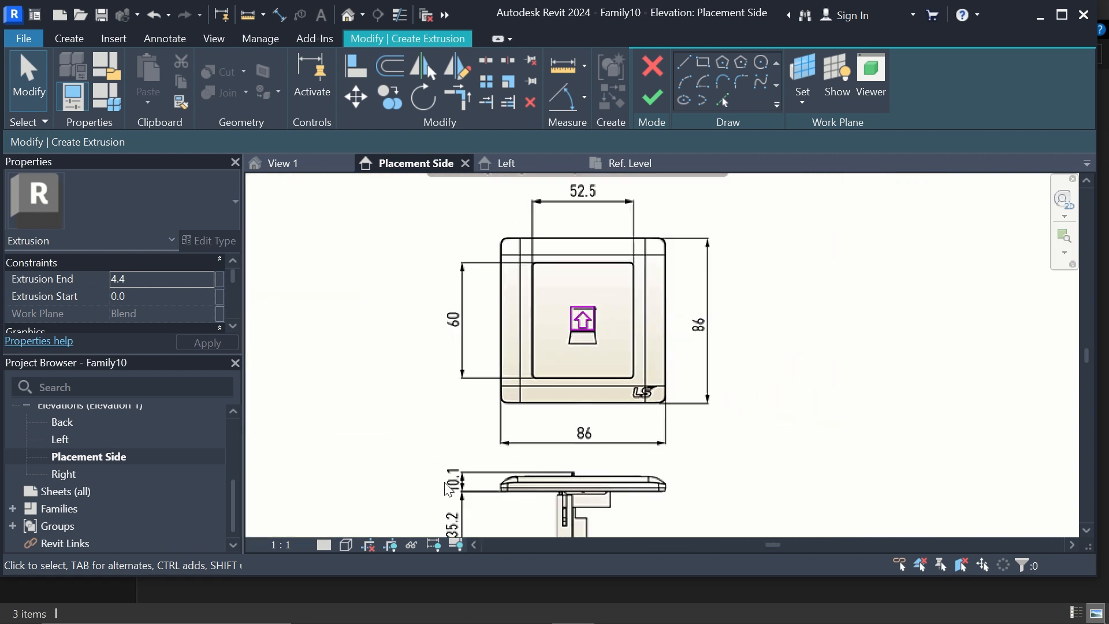
pyautogui.scroll(3, 450, 490)
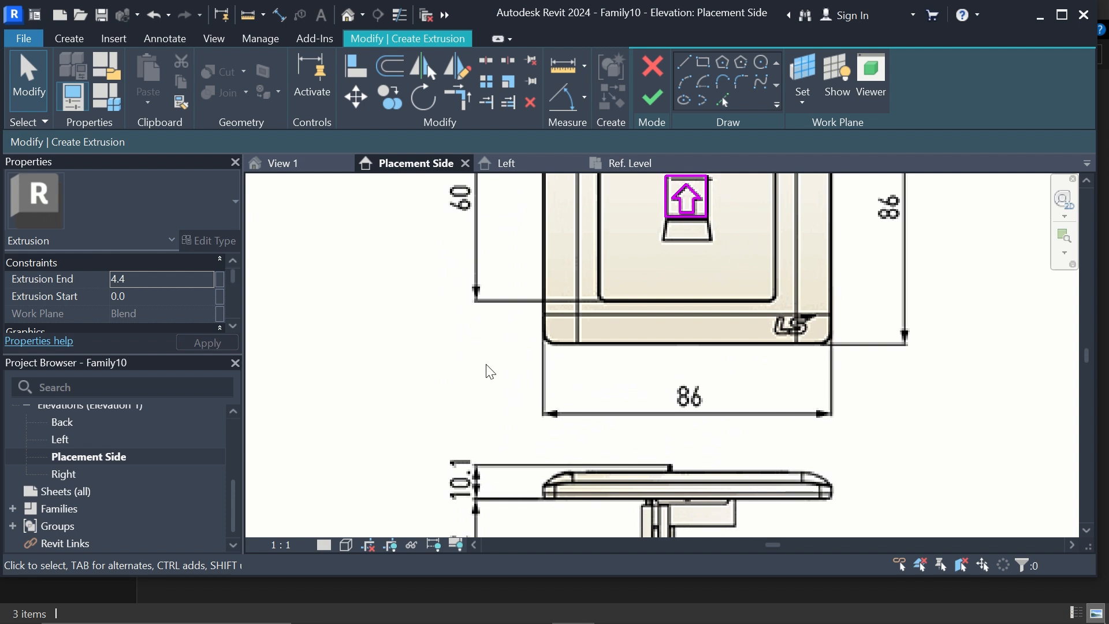
pyautogui.click(173, 283)
pyautogui.scroll(-2, 310, 389)
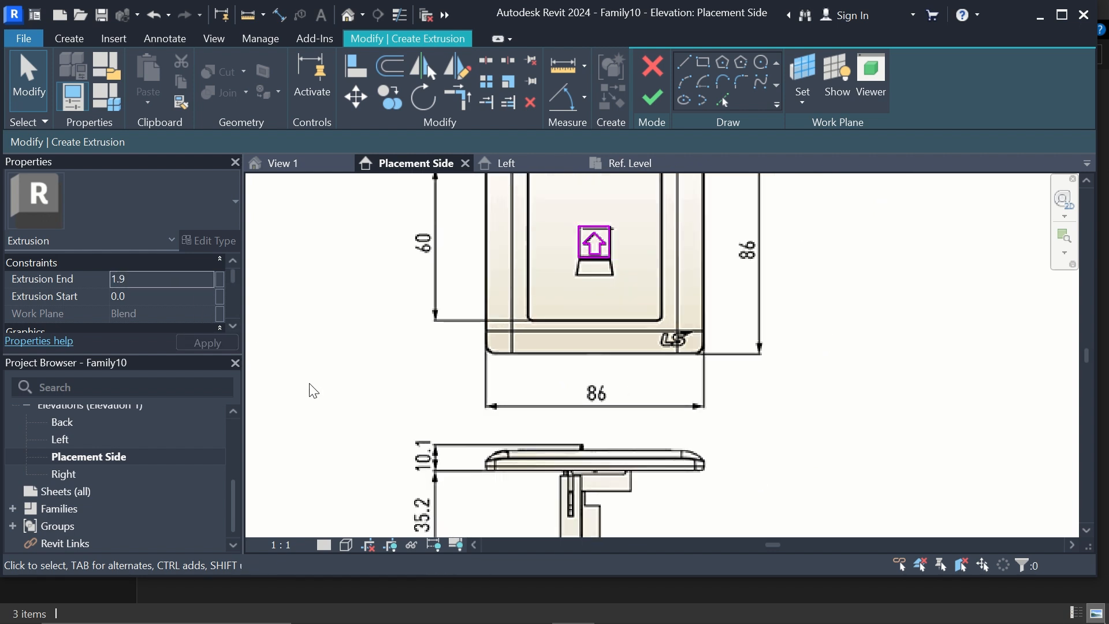
pyautogui.click(652, 99)
pyautogui.scroll(1, 603, 260)
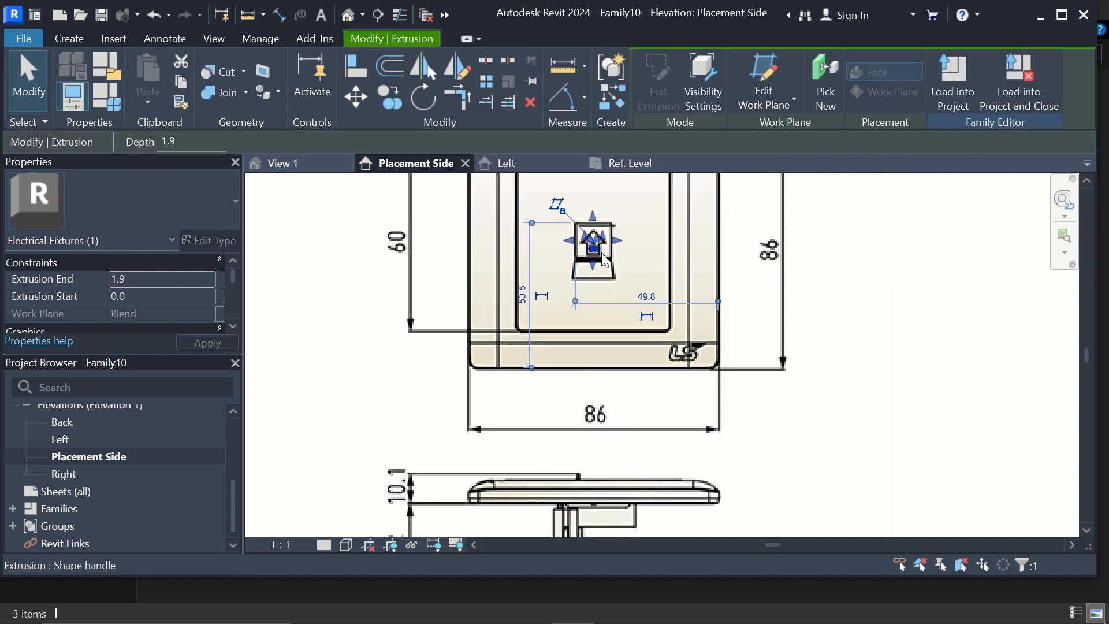
pyautogui.scroll(2, 601, 253)
pyautogui.scroll(-1, 692, 263)
pyautogui.click(931, 260)
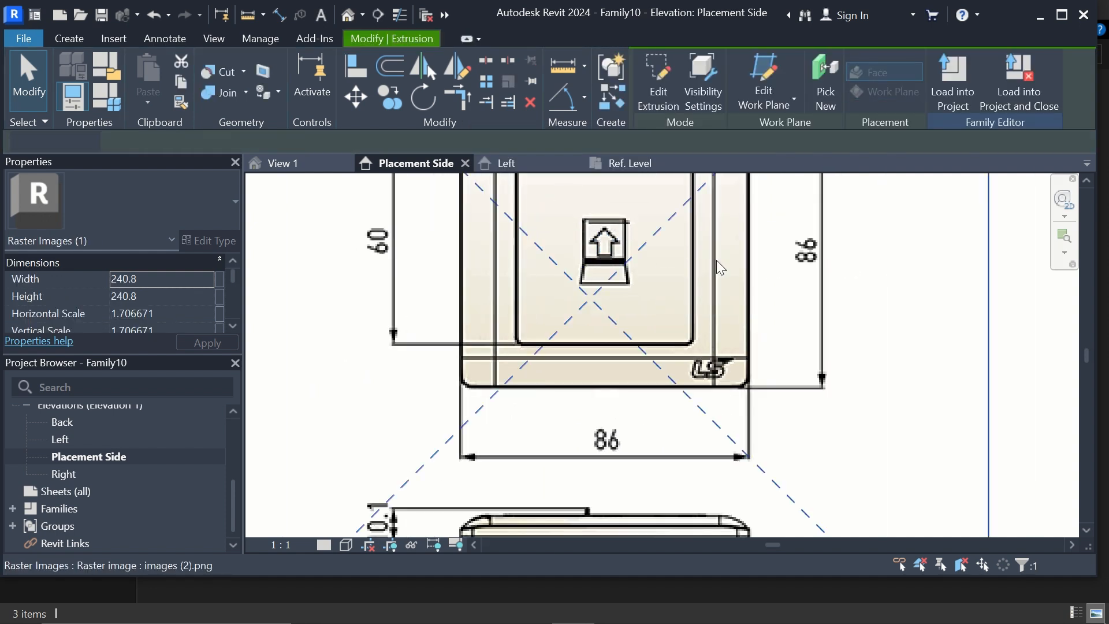
# Start a new extrusion and pick the blend as its work plane.
pyautogui.scroll(2, 607, 261)
pyautogui.scroll(-2, 607, 261)
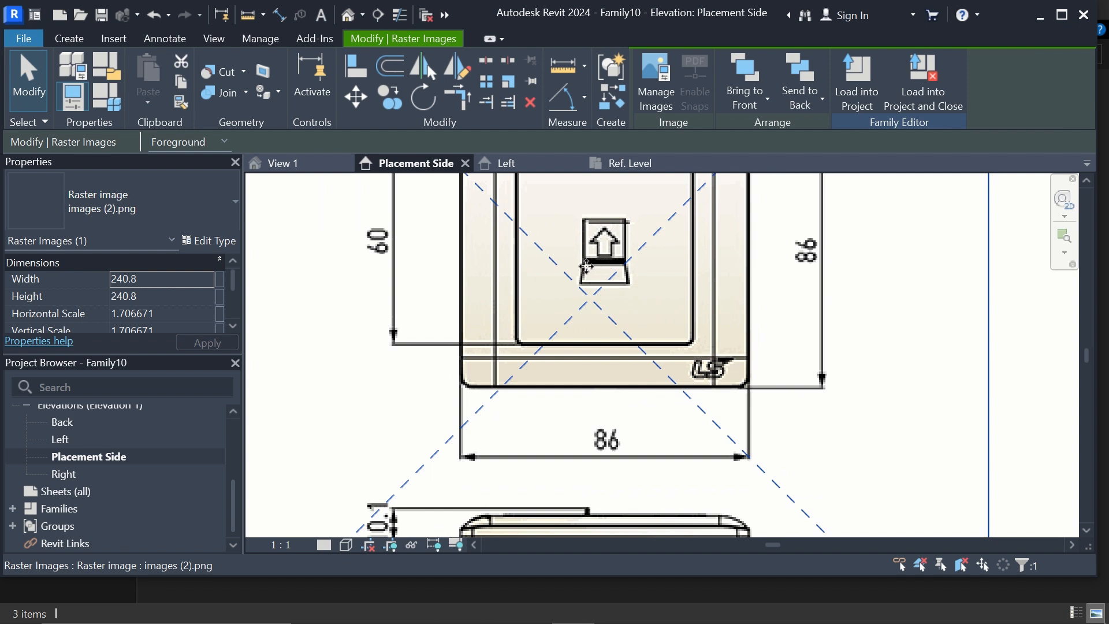
pyautogui.click(81, 37)
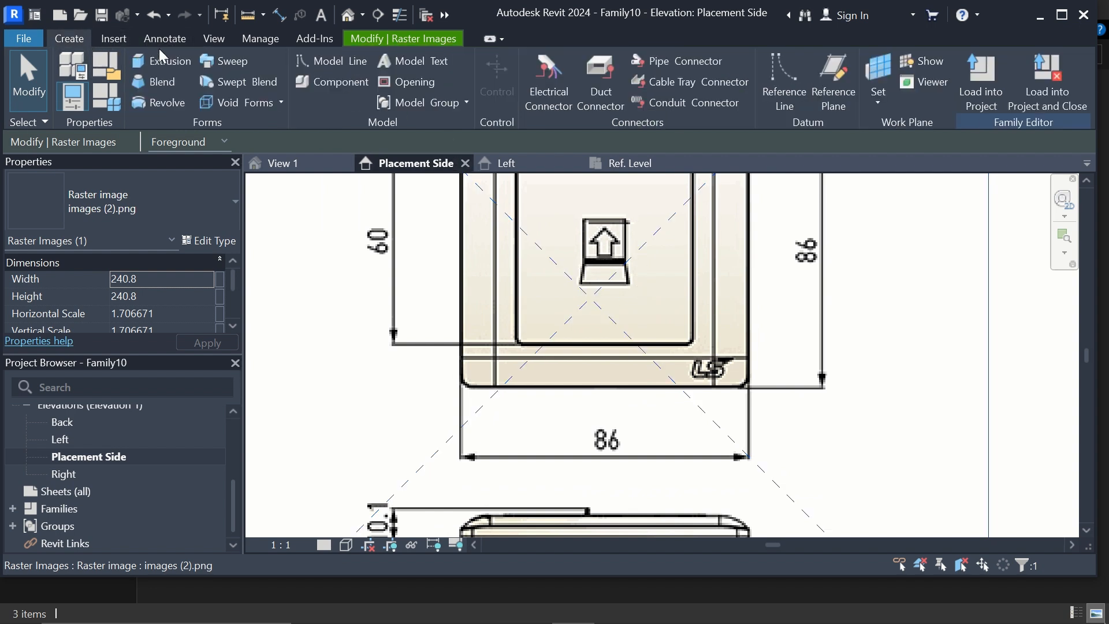
pyautogui.click(162, 61)
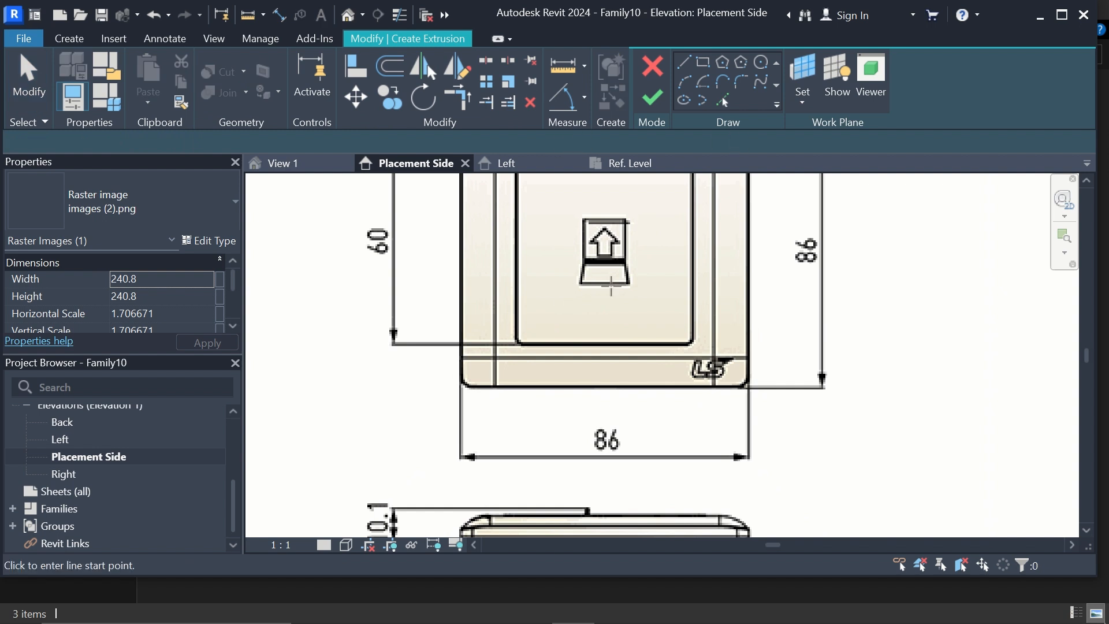
pyautogui.click(809, 75)
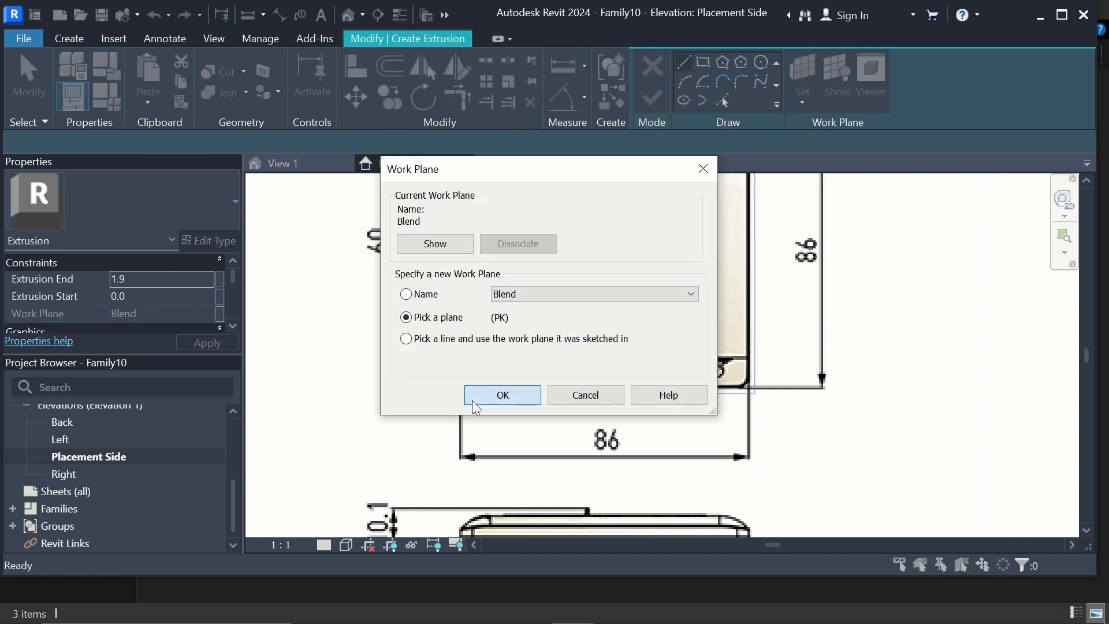
pyautogui.click(472, 400)
pyautogui.click(694, 277)
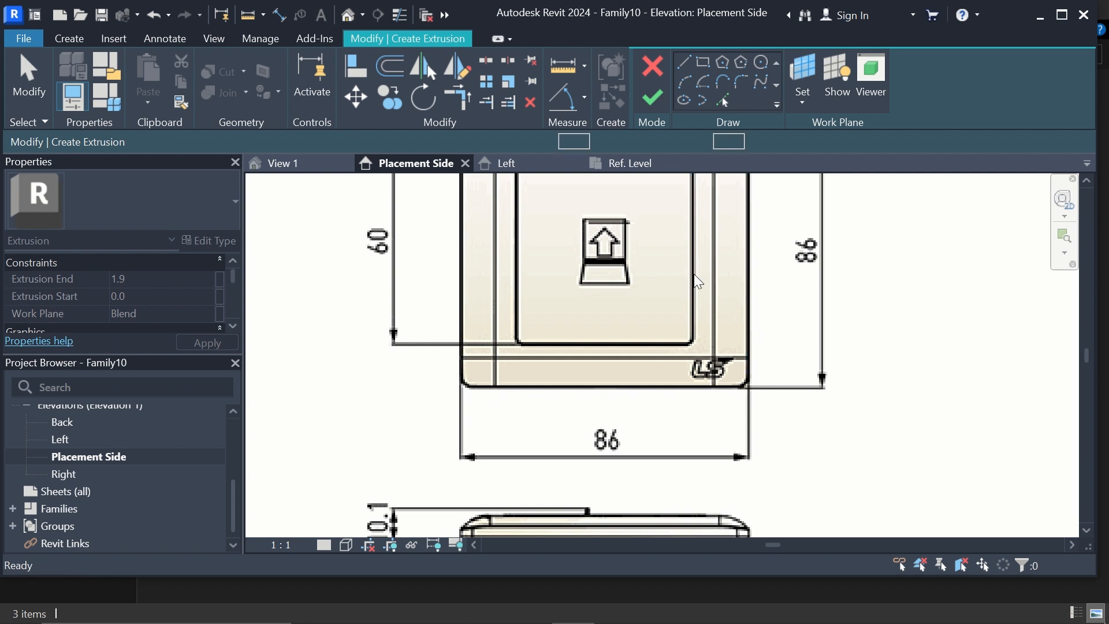
# Trace the trapezoid below the arrow rectangle as a closed outline about 6.2 high and finish the extrusion at depth 1.9.
pyautogui.scroll(3, 611, 273)
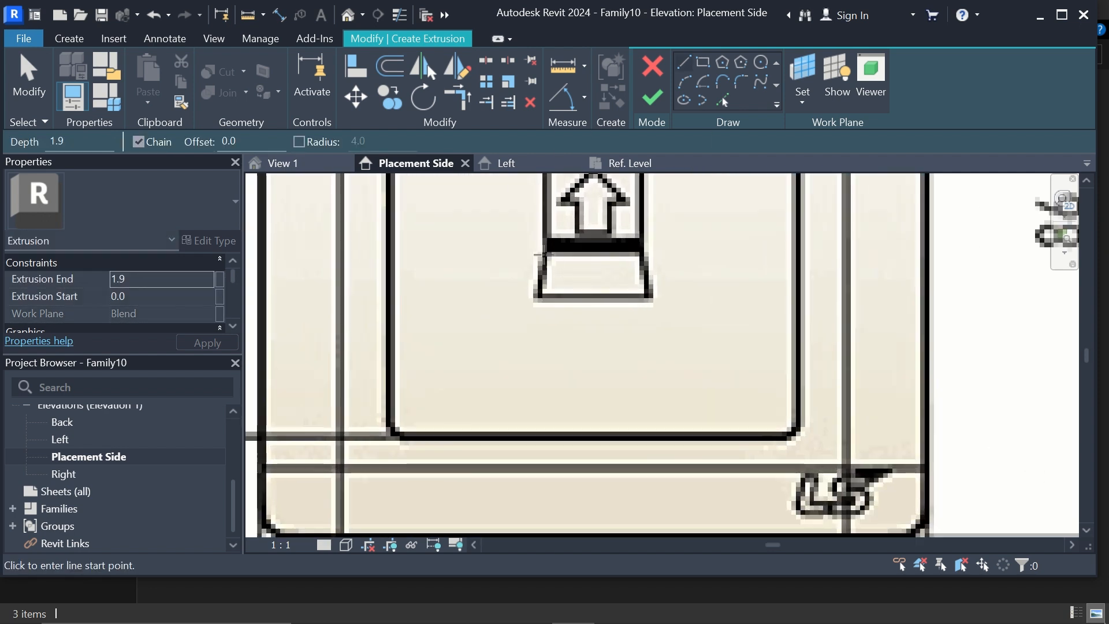
pyautogui.click(544, 255)
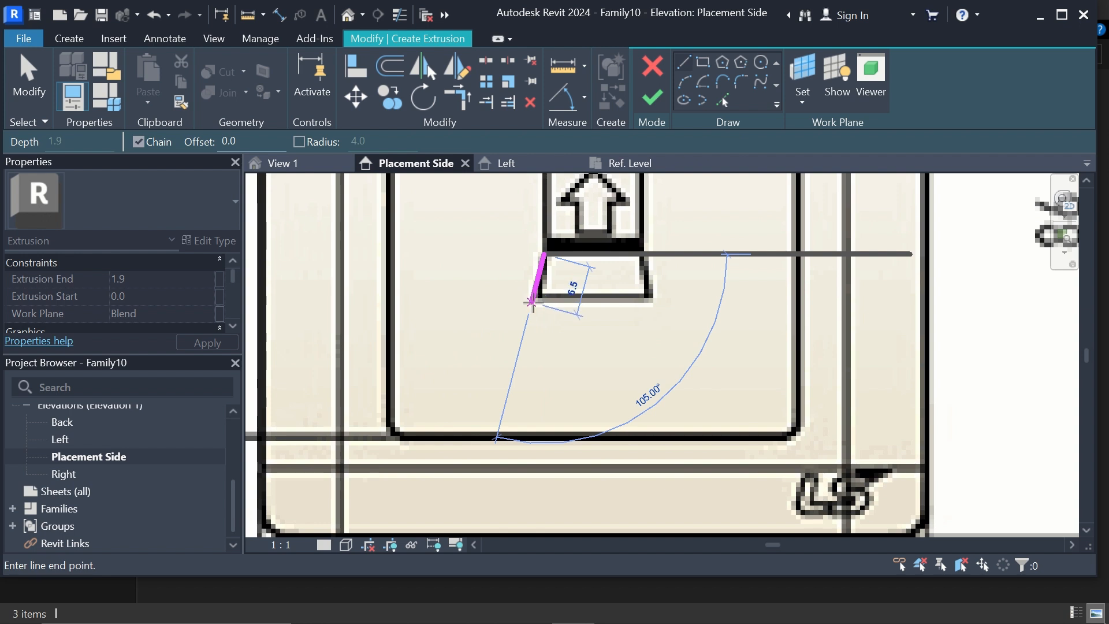
pyautogui.click(536, 301)
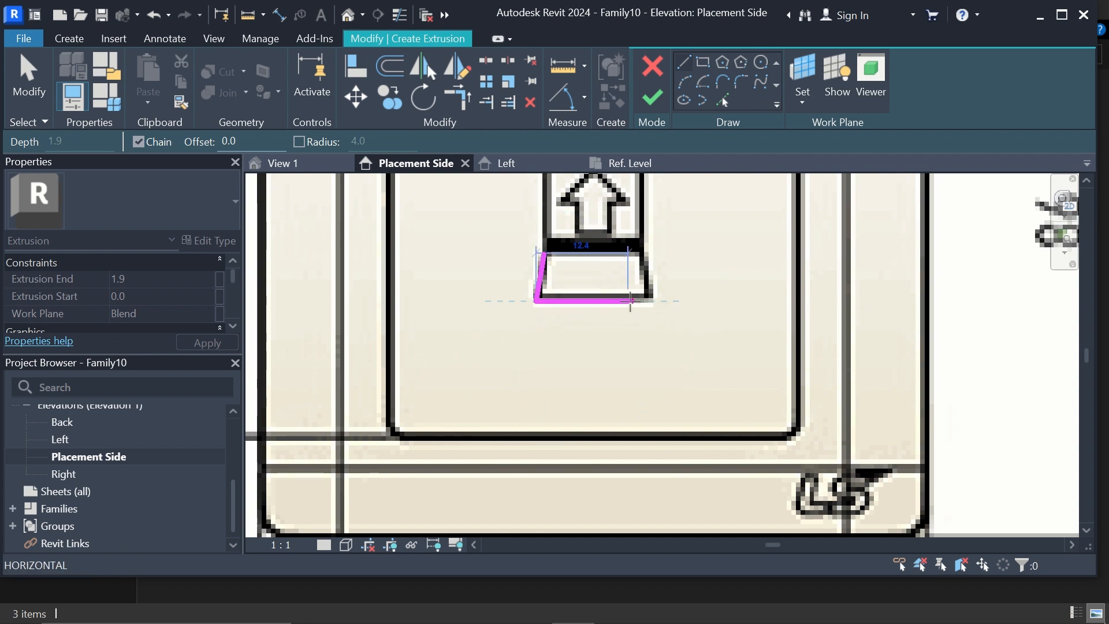
pyautogui.click(650, 301)
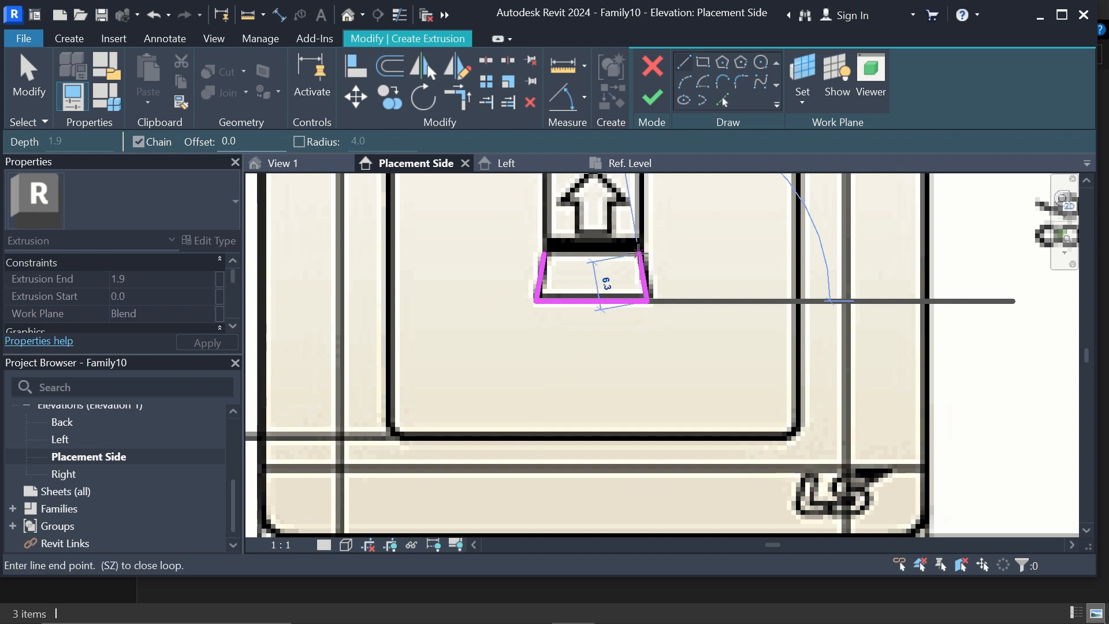
pyautogui.click(638, 253)
pyautogui.click(544, 253)
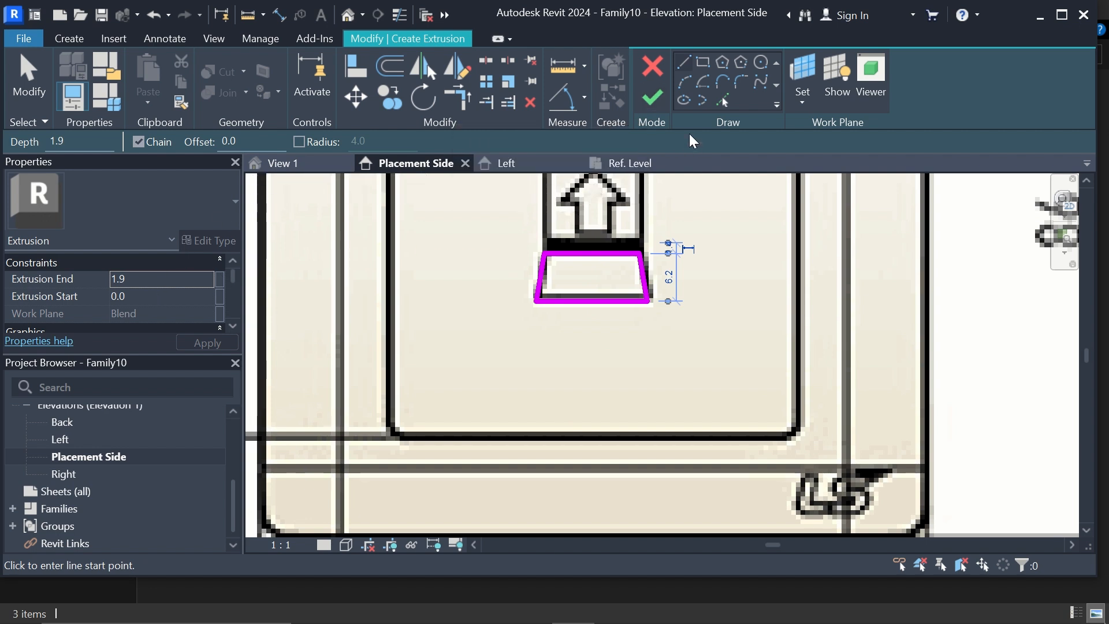
pyautogui.click(653, 98)
# Move the computer socket reference image horizontally about 1600 off the model, past the wall's edge beside the earlier reference image.
pyautogui.scroll(-5, 628, 280)
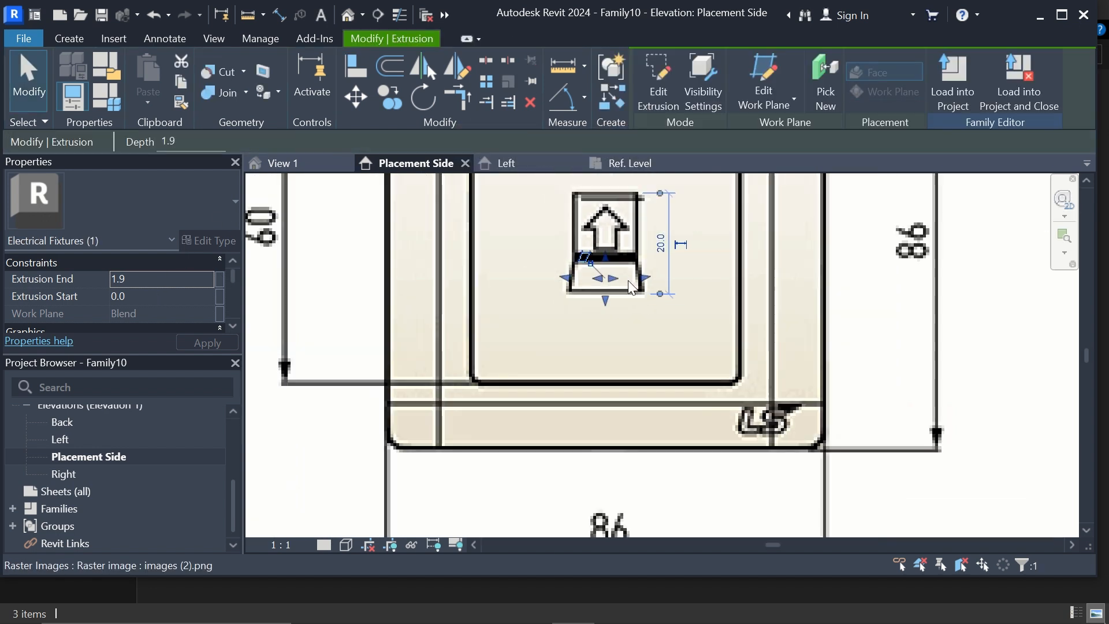
pyautogui.scroll(-5, 629, 280)
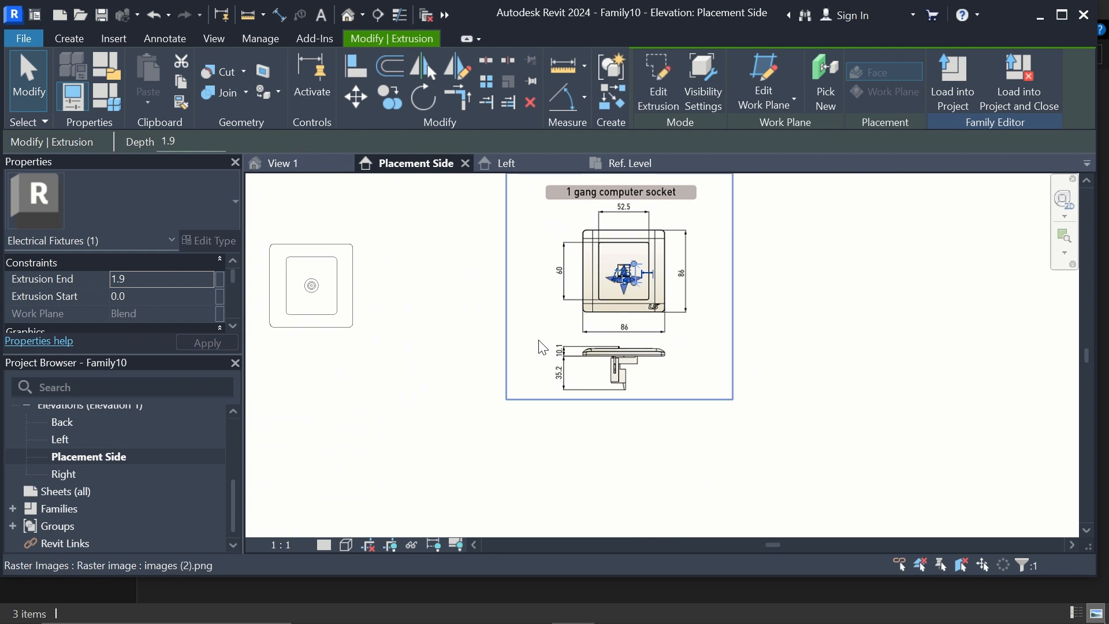
pyautogui.scroll(-1, 543, 347)
pyautogui.click(632, 329)
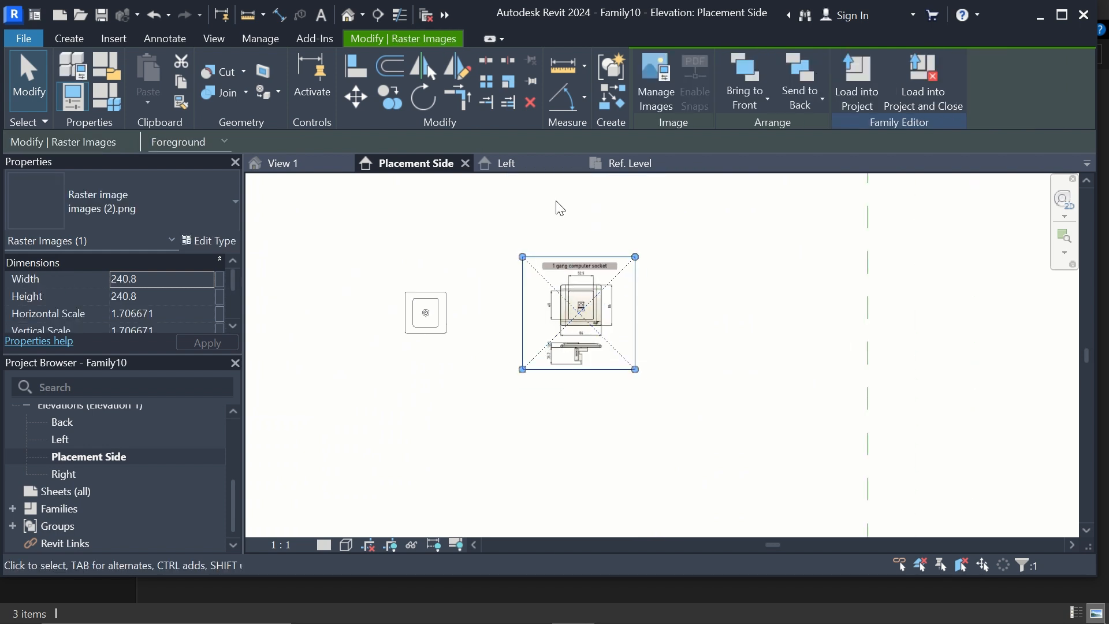
pyautogui.click(356, 97)
pyautogui.click(613, 292)
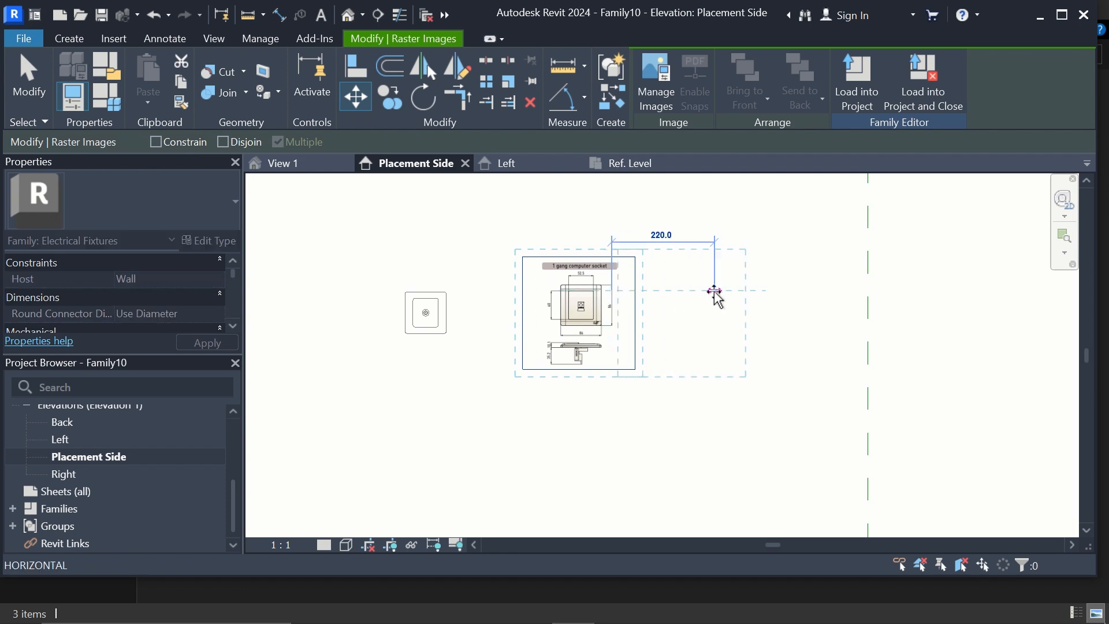
pyautogui.scroll(-1, 731, 293)
pyautogui.scroll(-1, 731, 292)
pyautogui.scroll(-1, 733, 297)
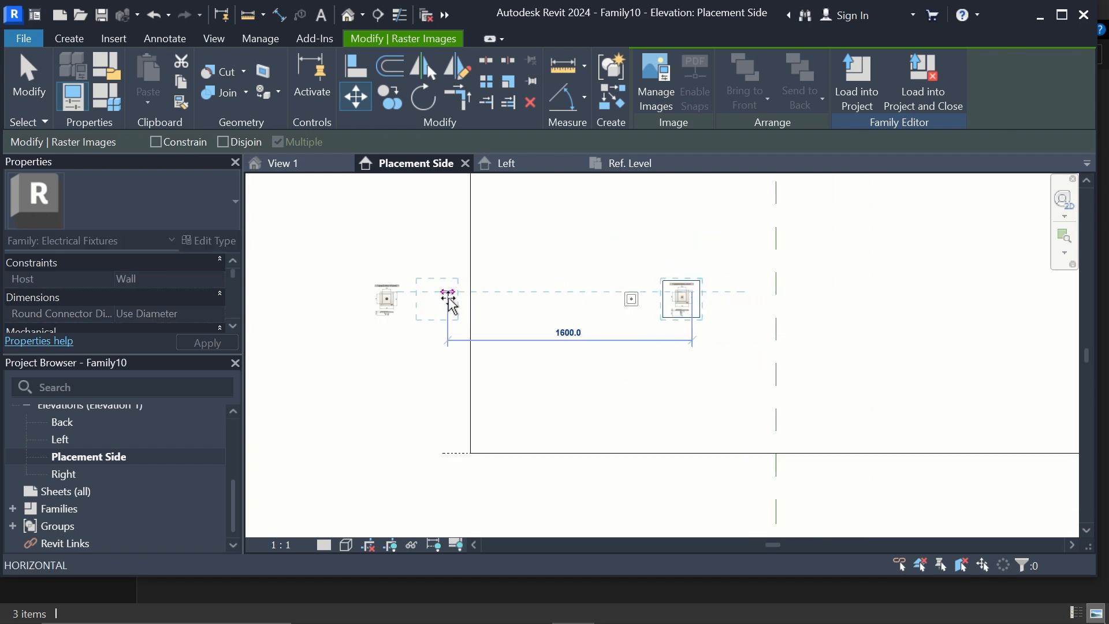
pyautogui.scroll(1, 449, 297)
pyautogui.click(449, 297)
pyautogui.scroll(2, 760, 297)
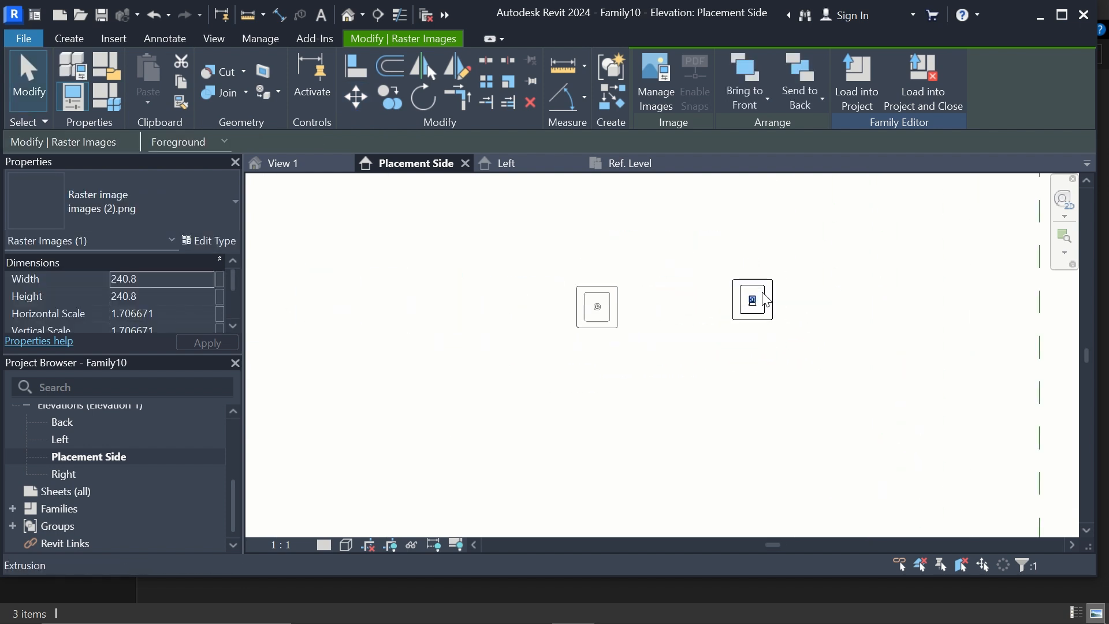
pyautogui.scroll(1, 812, 297)
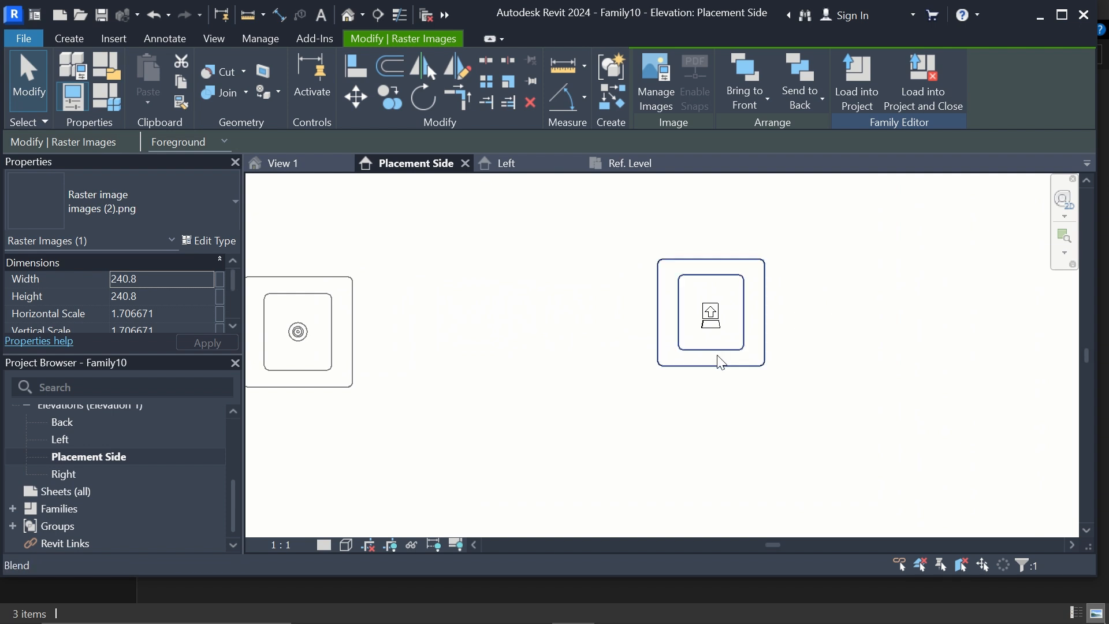
pyautogui.scroll(-1, 692, 396)
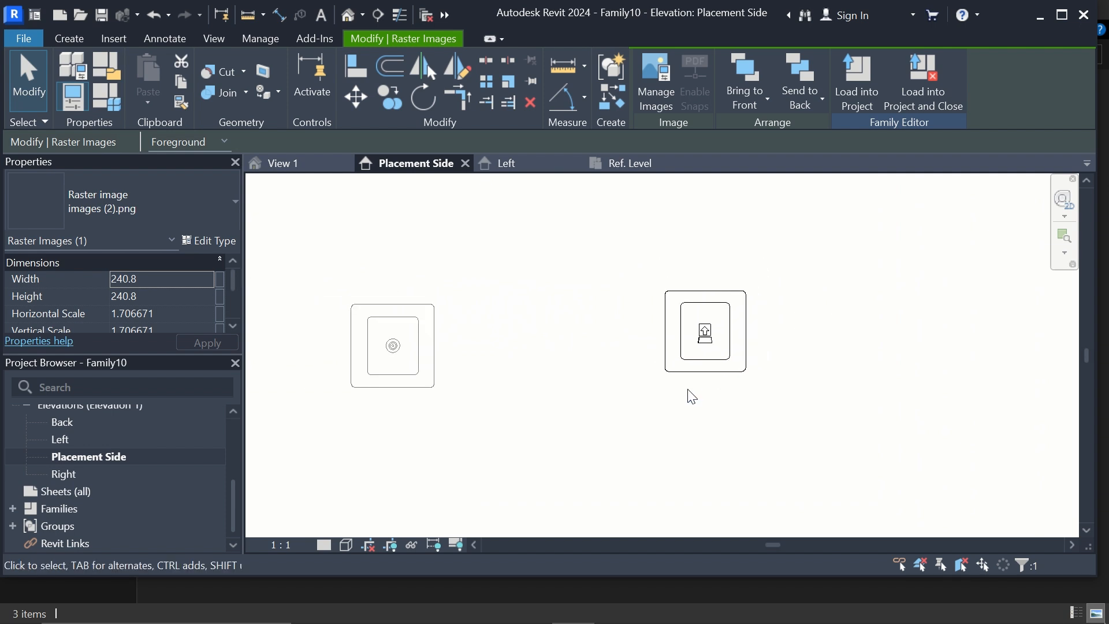
pyautogui.scroll(-1, 693, 381)
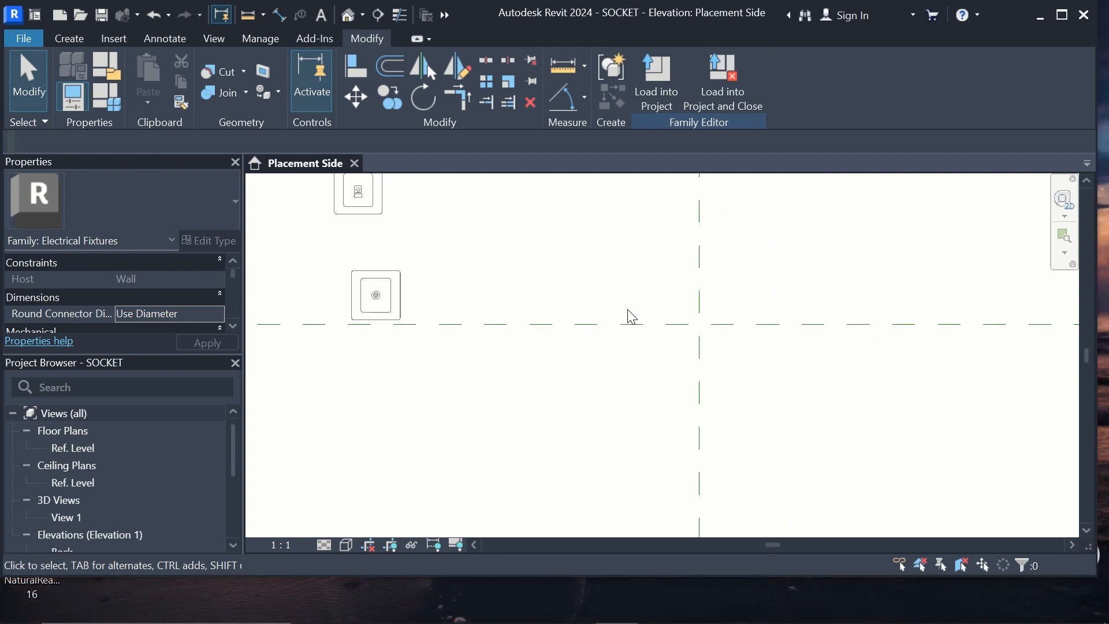
# Delete the upper of the two short stray model lines outside the wall in the SOCKET family.
pyautogui.scroll(-4, 631, 316)
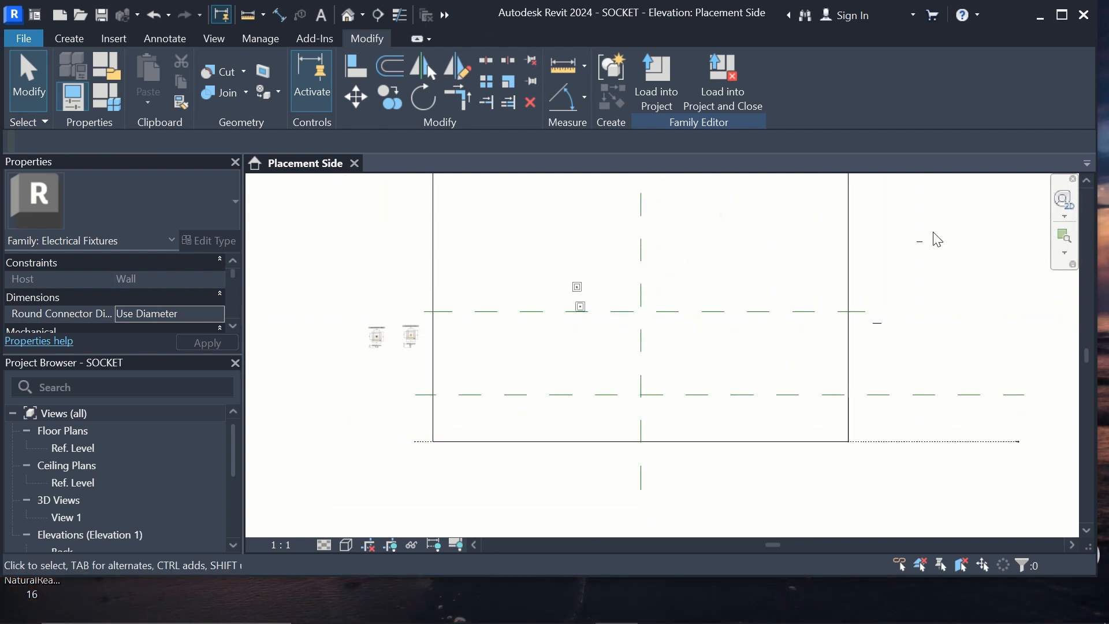
pyautogui.moveTo(917, 224); pyautogui.dragTo(939, 268)
pyautogui.press('Delete')
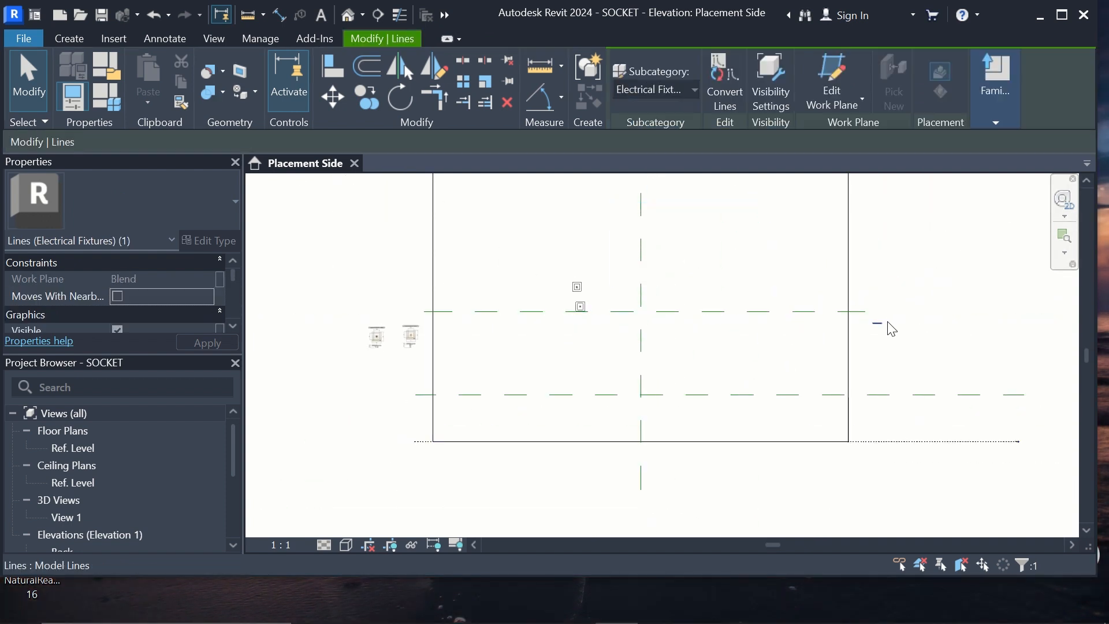
# Import images (14).jpeg from the sockets folder and place it outside the wall, above the remaining short line.
pyautogui.click(72, 38)
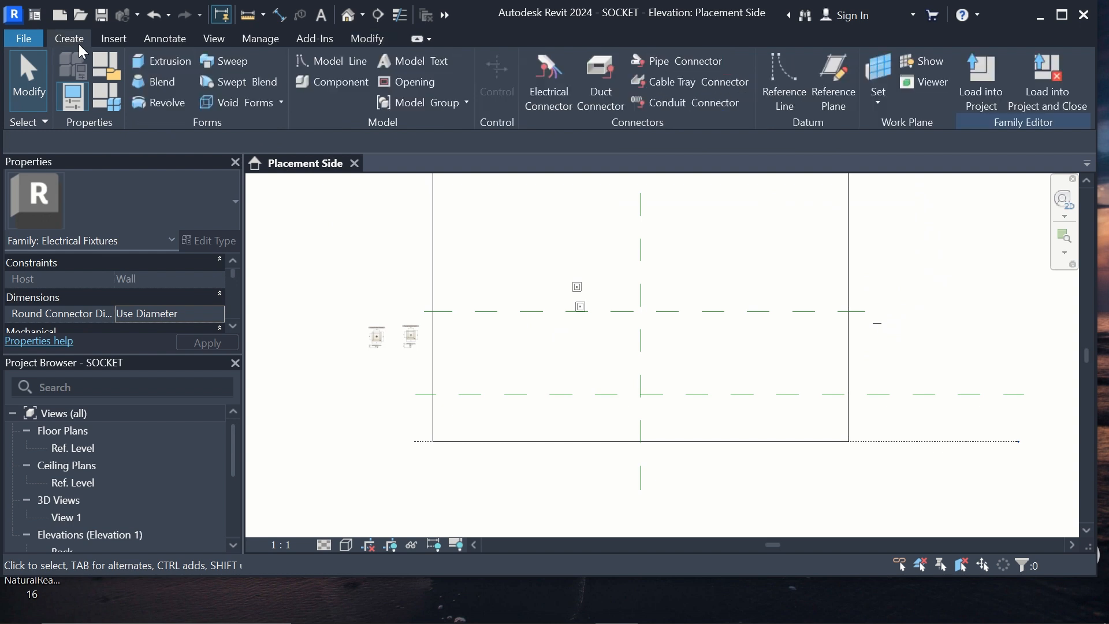
pyautogui.click(118, 41)
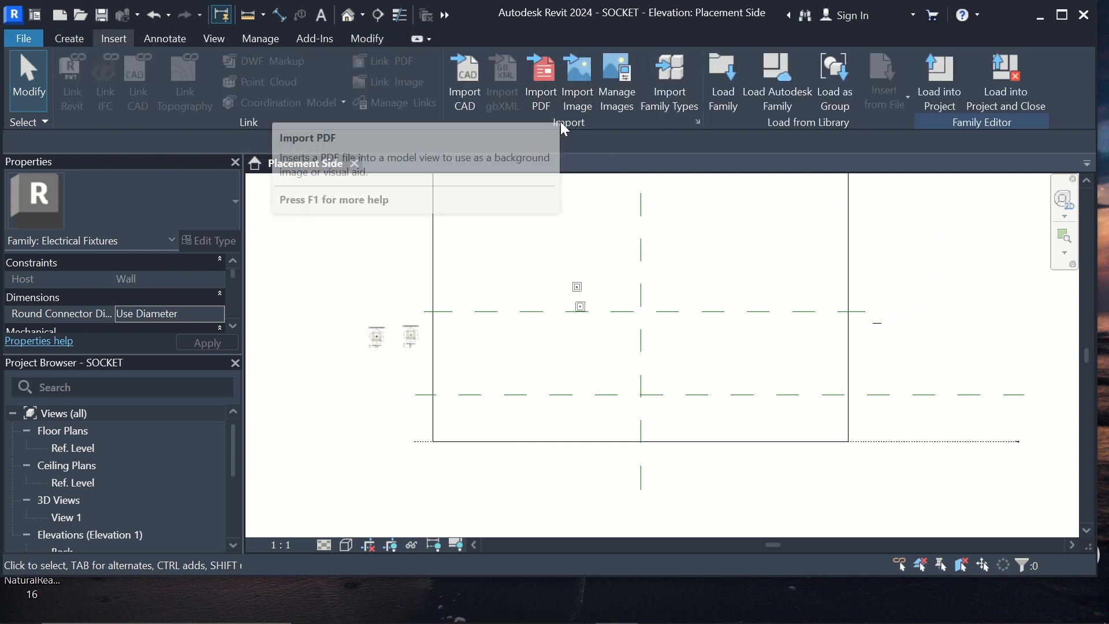
pyautogui.click(578, 81)
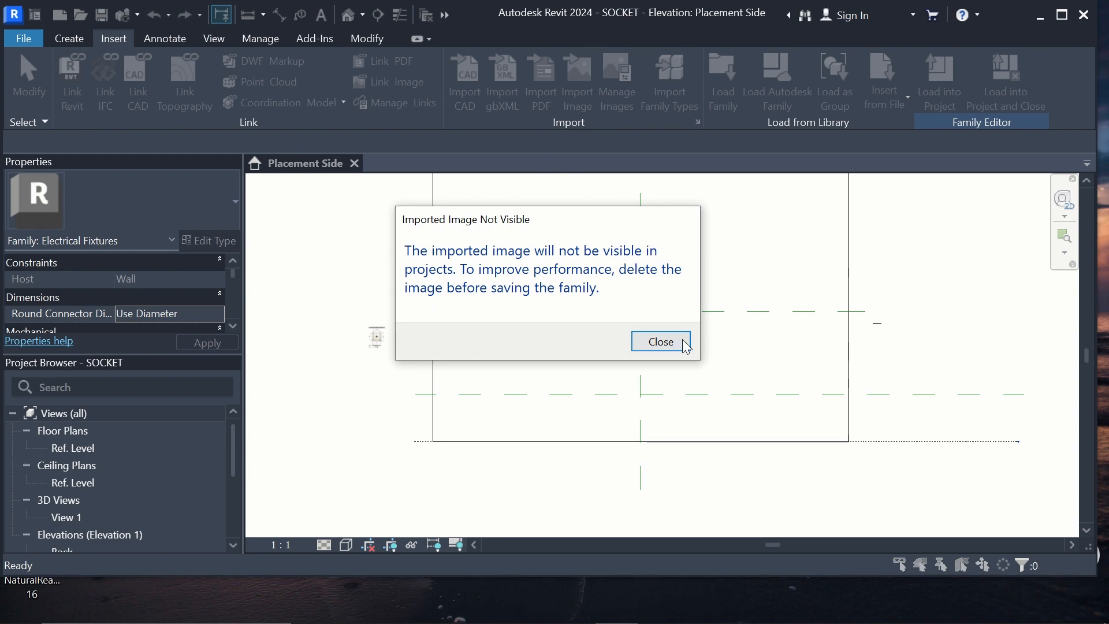
pyautogui.click(686, 343)
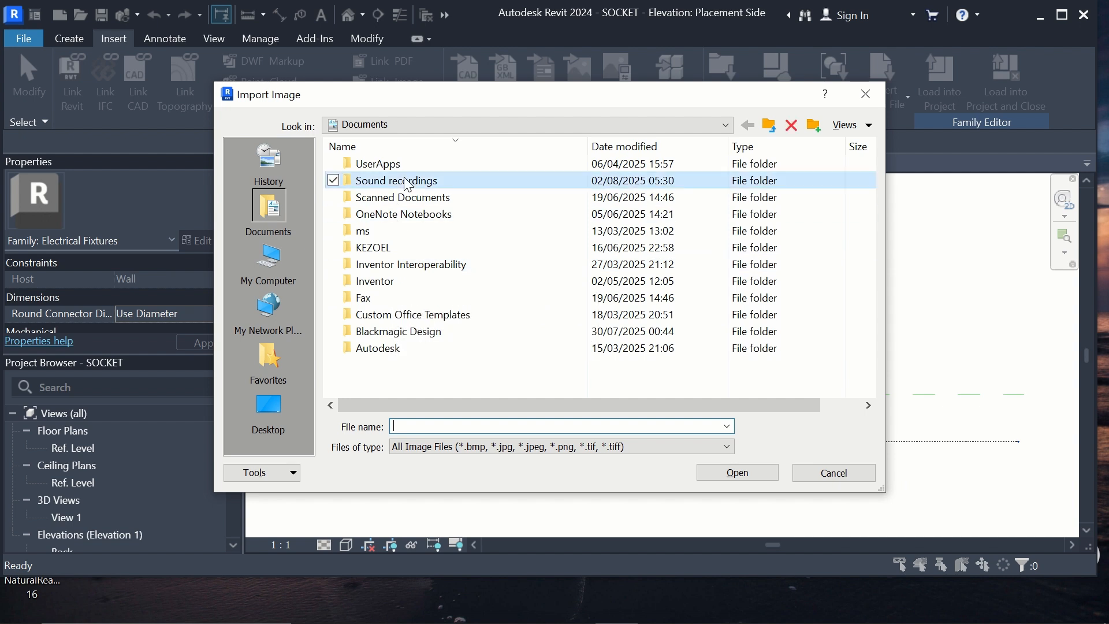
pyautogui.doubleClick(384, 181)
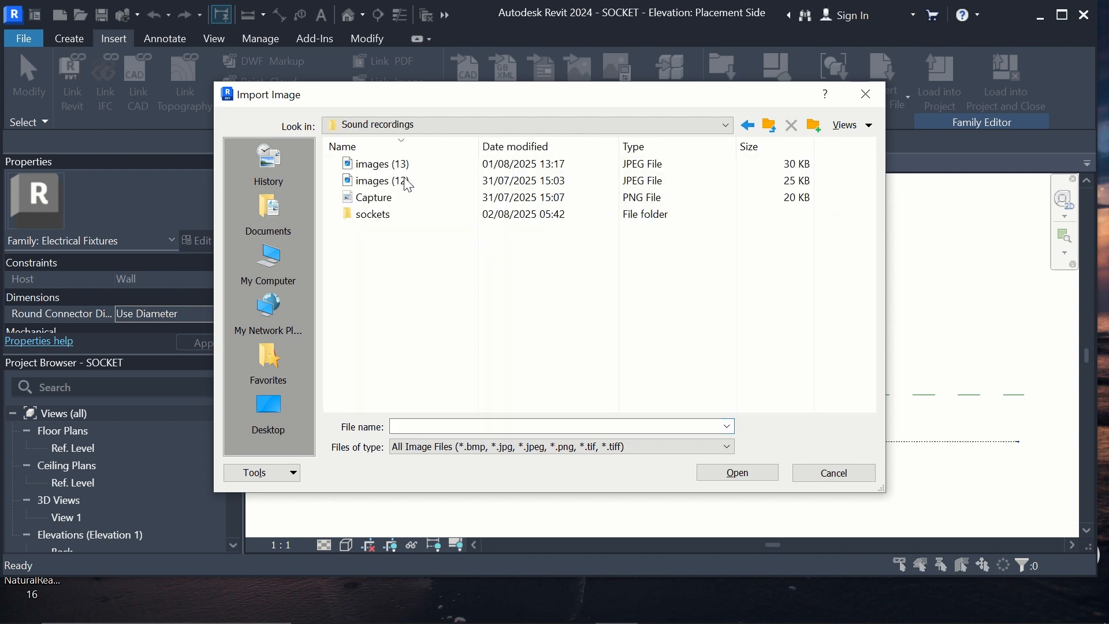
pyautogui.doubleClick(370, 215)
pyautogui.click(373, 164)
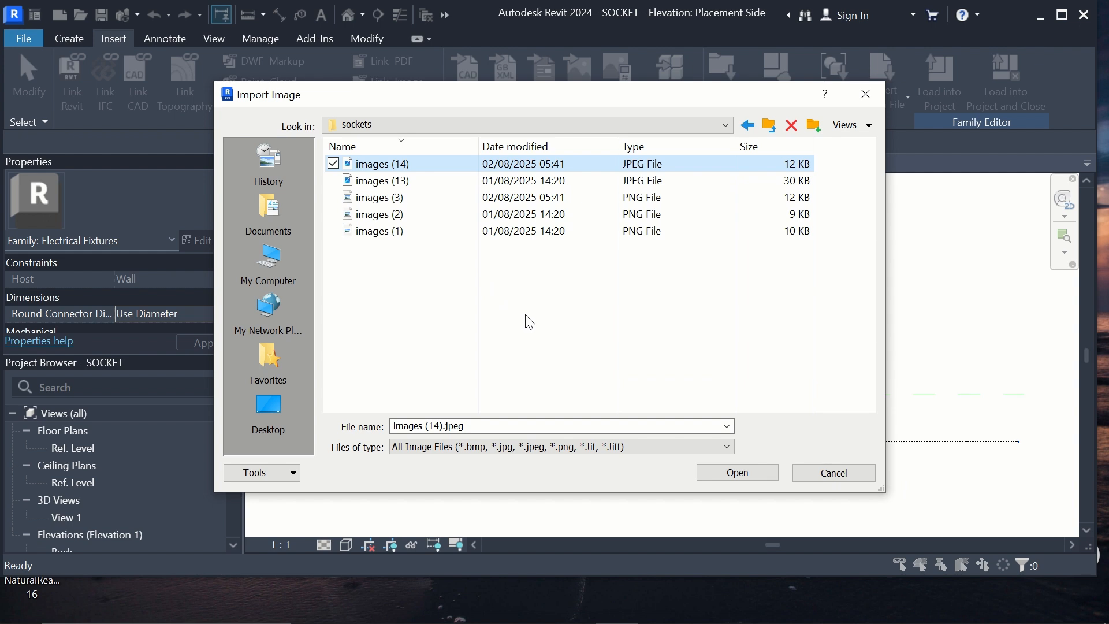
pyautogui.click(754, 477)
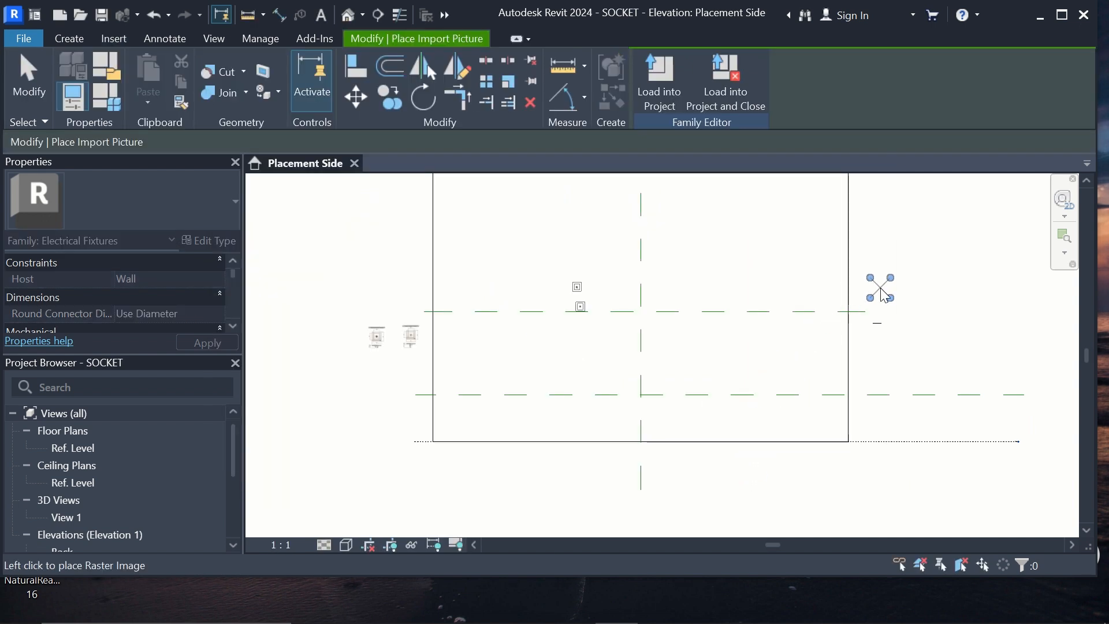
pyautogui.click(883, 295)
pyautogui.scroll(3, 879, 286)
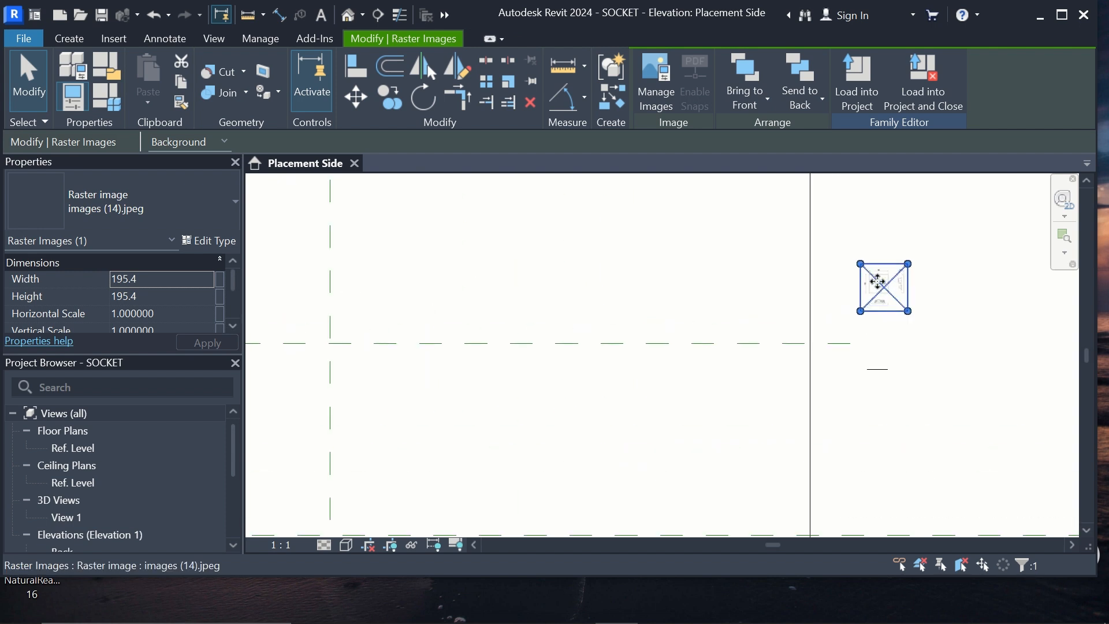
pyautogui.scroll(4, 878, 282)
pyautogui.scroll(1, 887, 265)
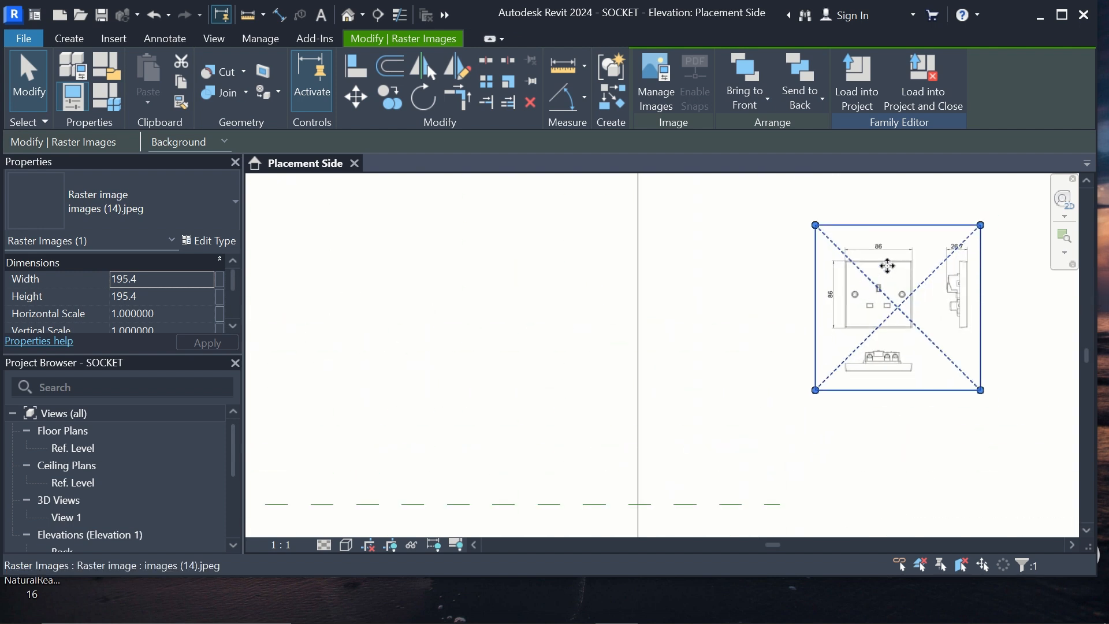
pyautogui.scroll(-5, 884, 260)
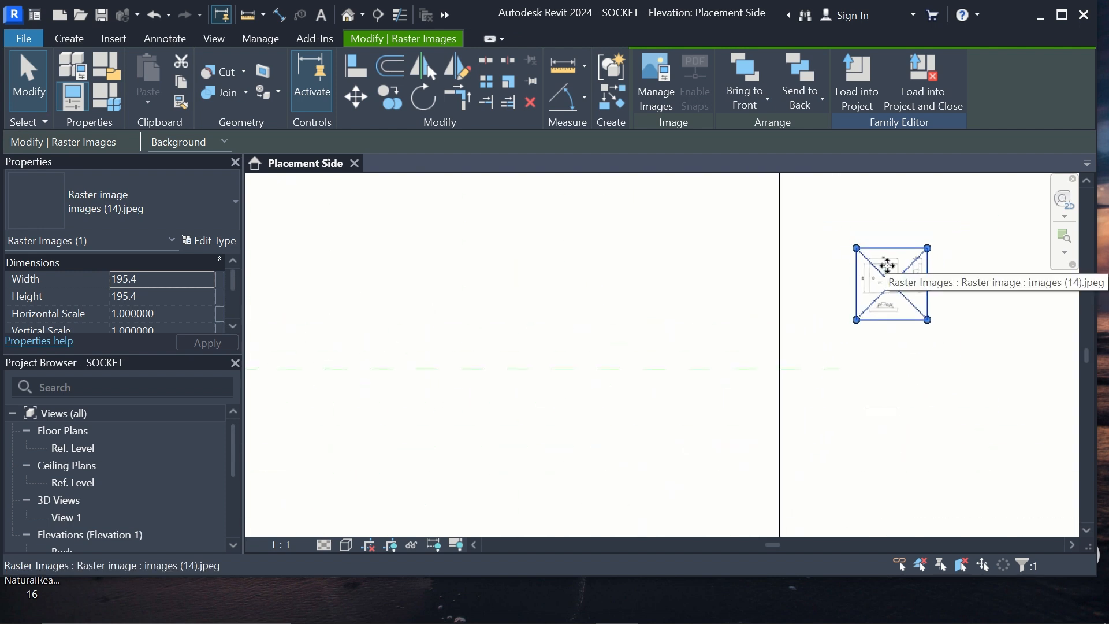
pyautogui.click(91, 42)
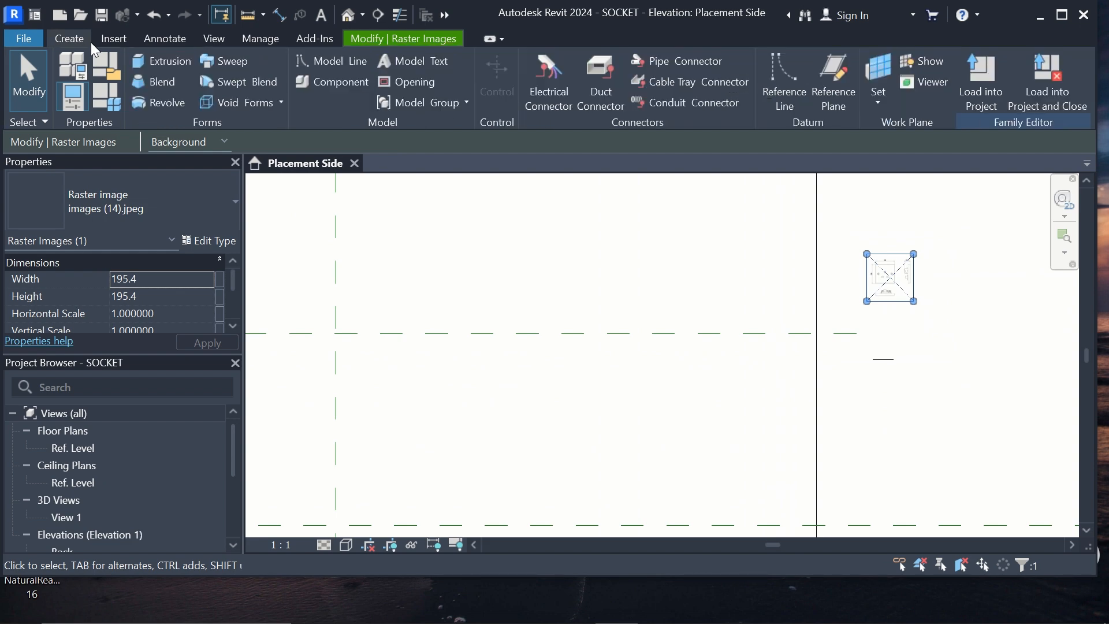
pyautogui.click(128, 38)
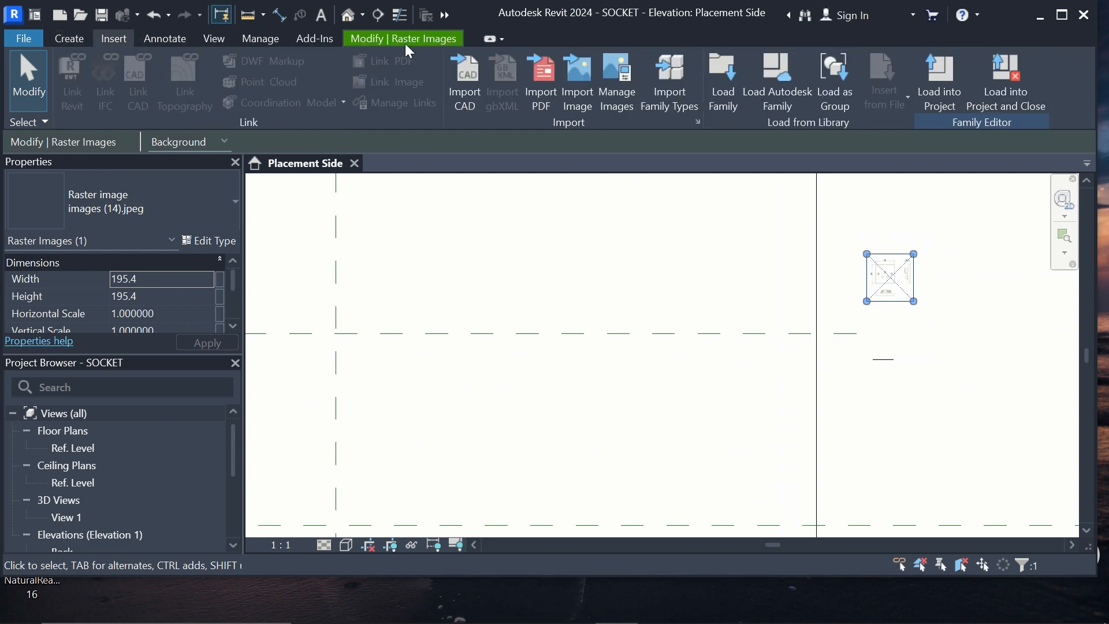
pyautogui.click(563, 87)
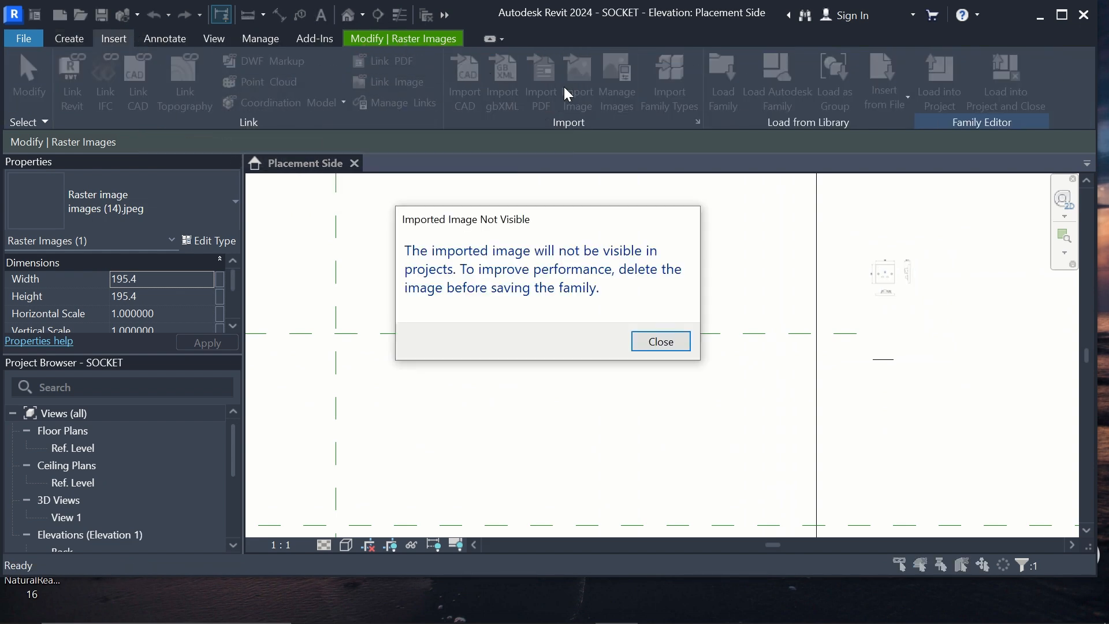
pyautogui.click(660, 341)
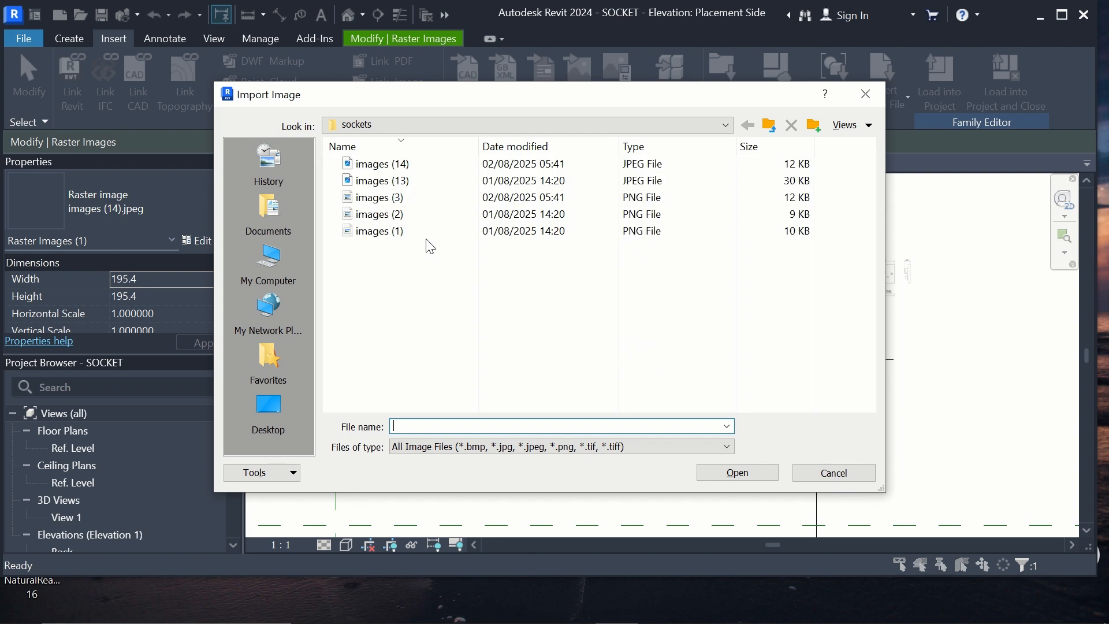
pyautogui.click(379, 186)
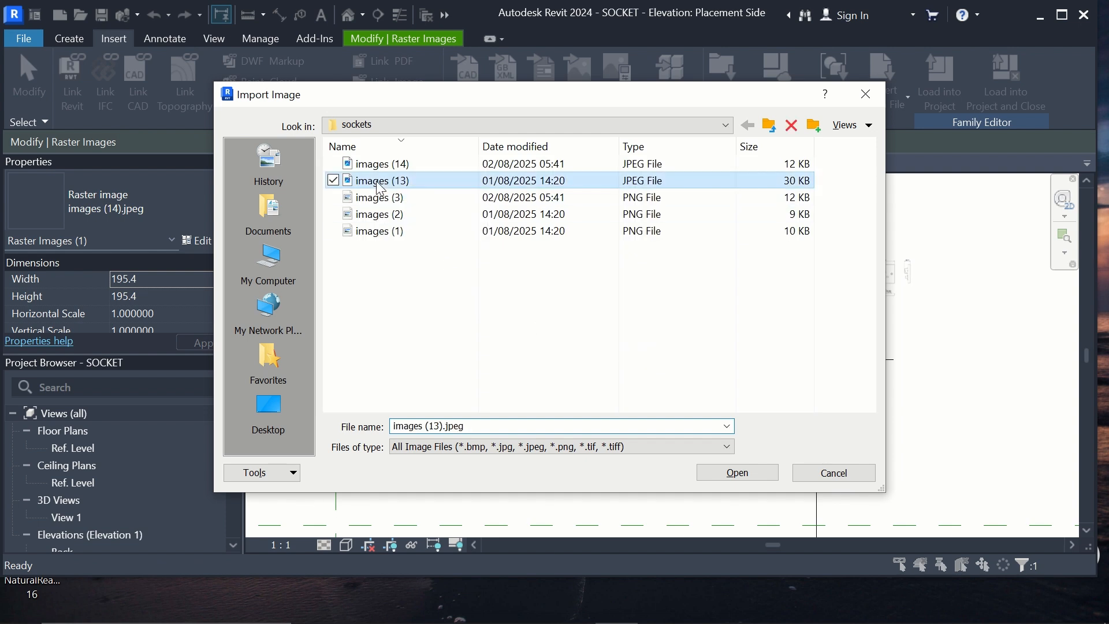
pyautogui.click(746, 473)
pyautogui.click(958, 283)
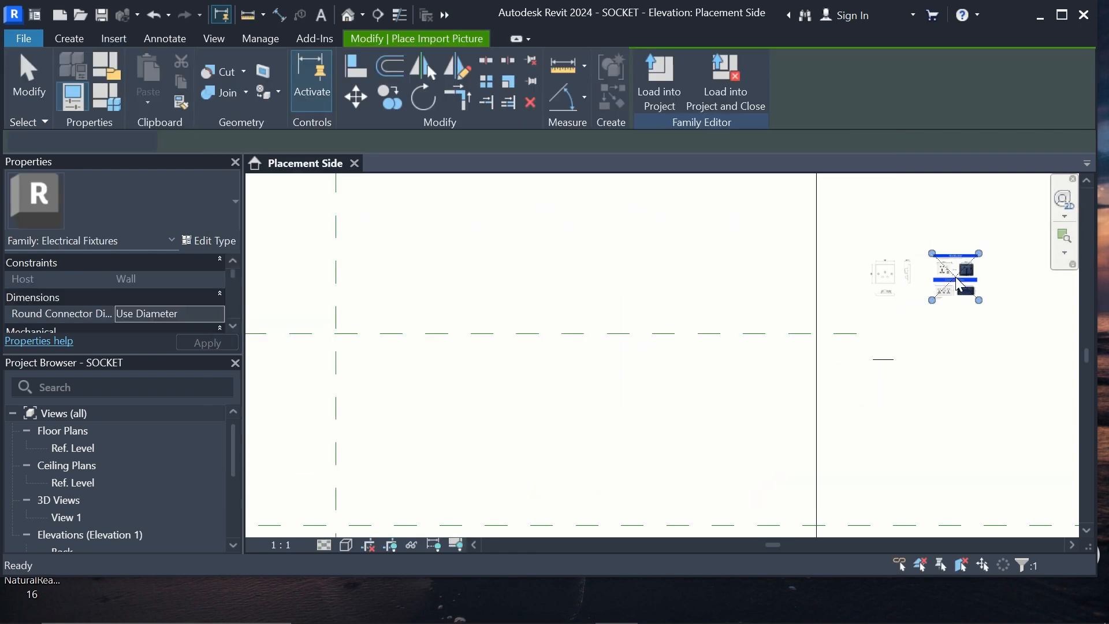
pyautogui.press('Delete')
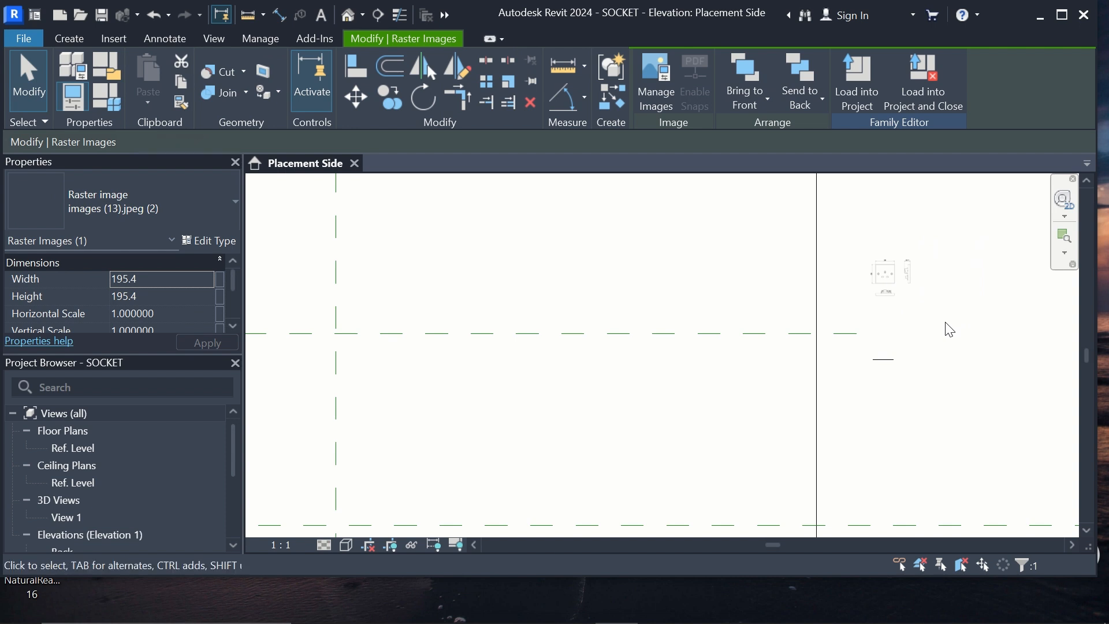
# Import images (3).png from the sockets folder and place it outside the wall, just beyond the single-socket reference image.
pyautogui.click(111, 40)
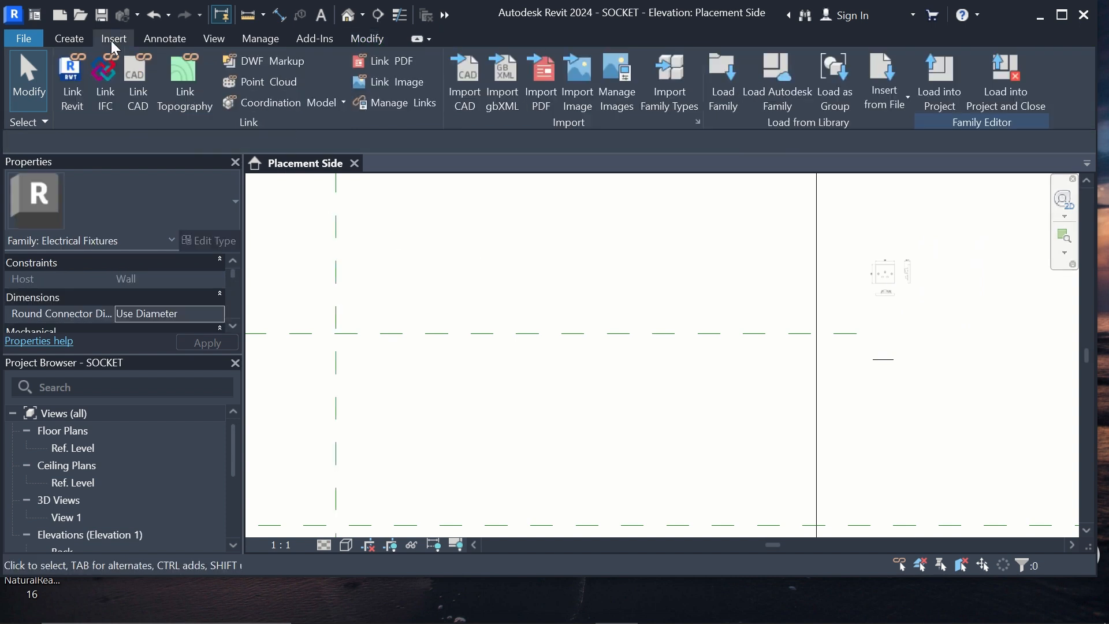
pyautogui.click(564, 94)
pyautogui.click(640, 336)
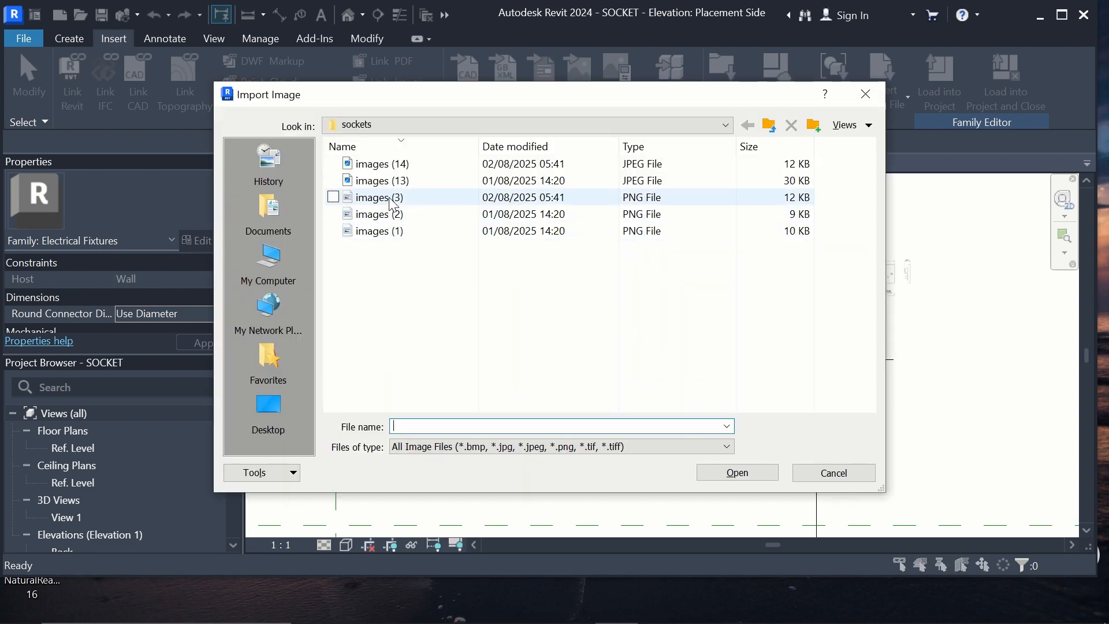
pyautogui.click(393, 203)
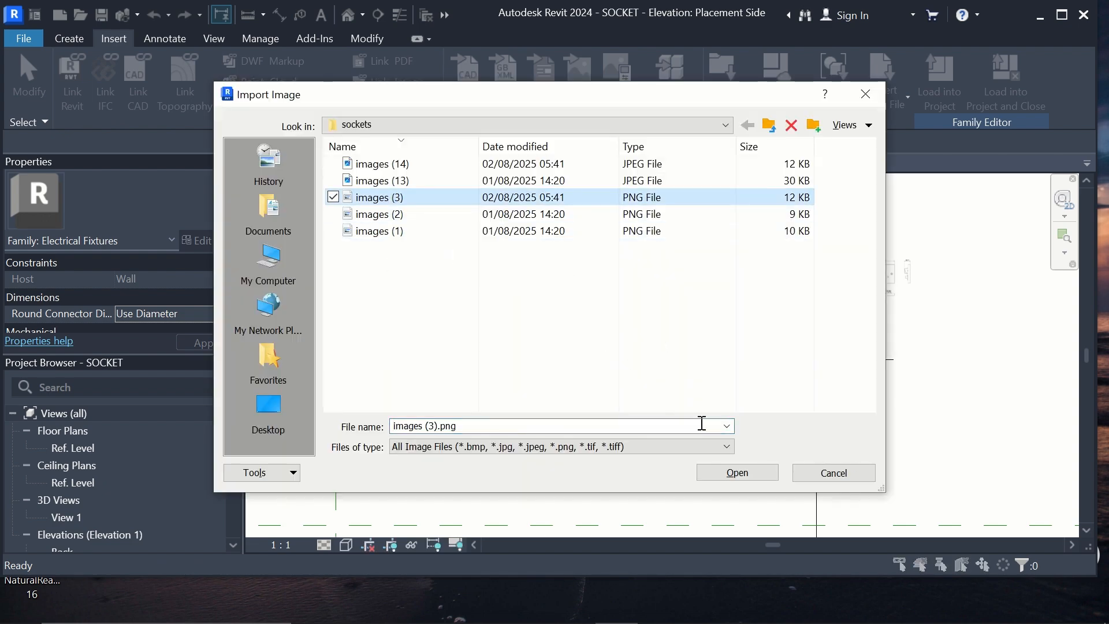
pyautogui.click(736, 473)
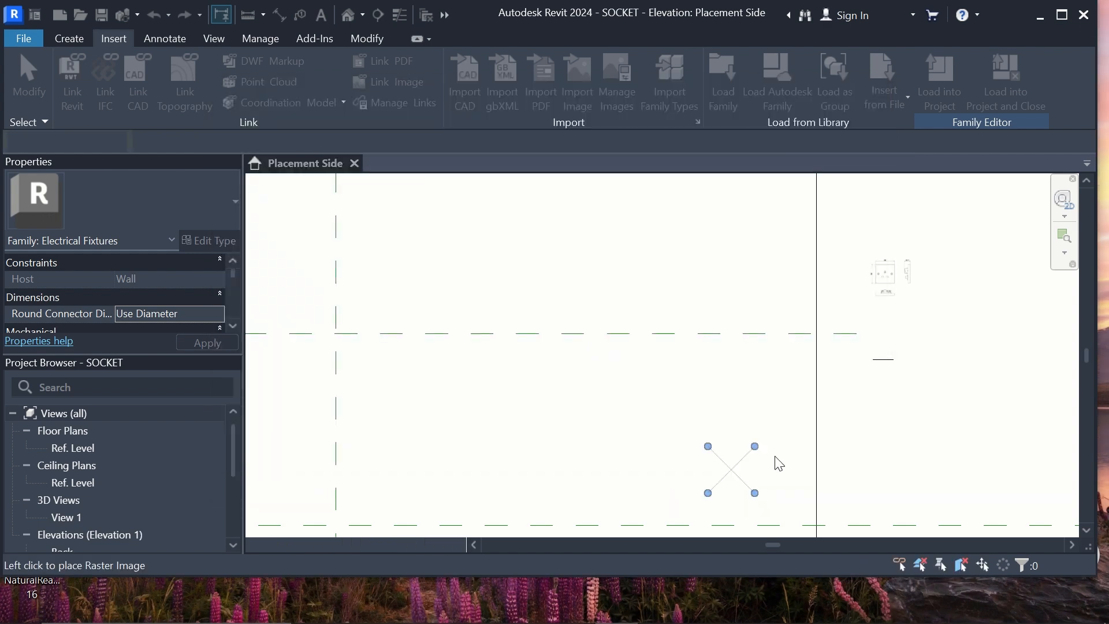
pyautogui.click(956, 281)
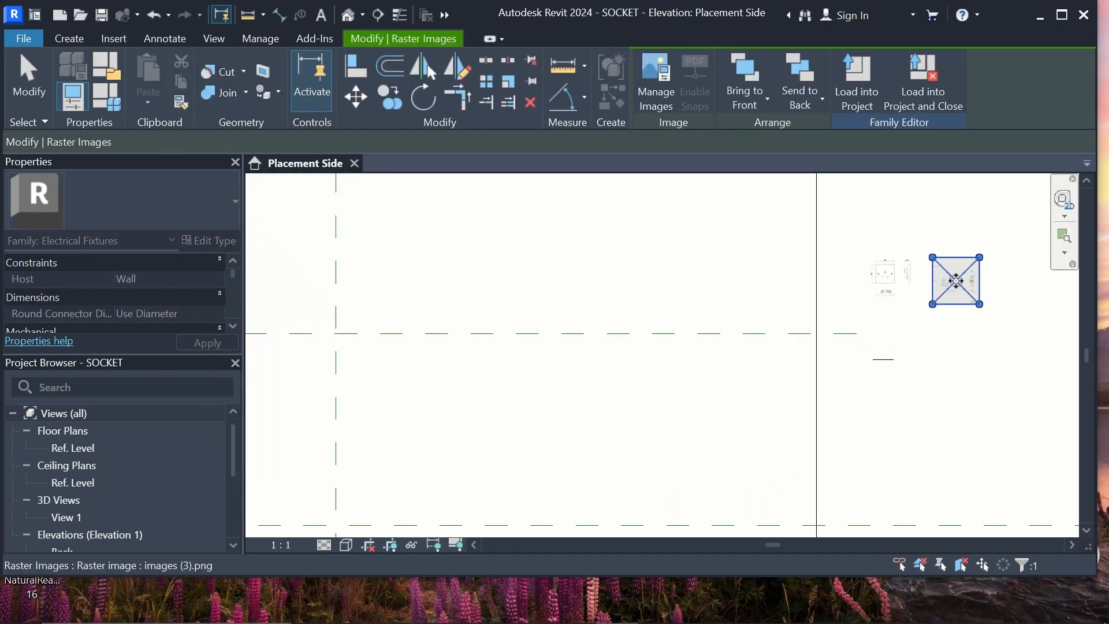
pyautogui.scroll(5, 956, 281)
pyautogui.click(934, 464)
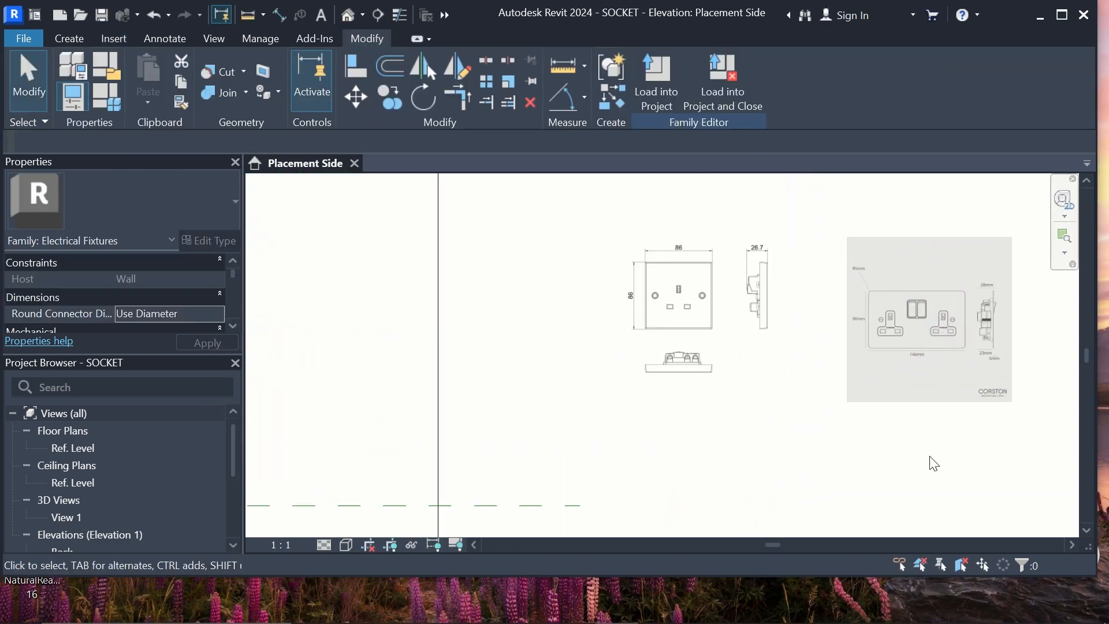
# Examine the single and double socket reference drawings and their written dimensions outside the wall.
pyautogui.scroll(3, 881, 337)
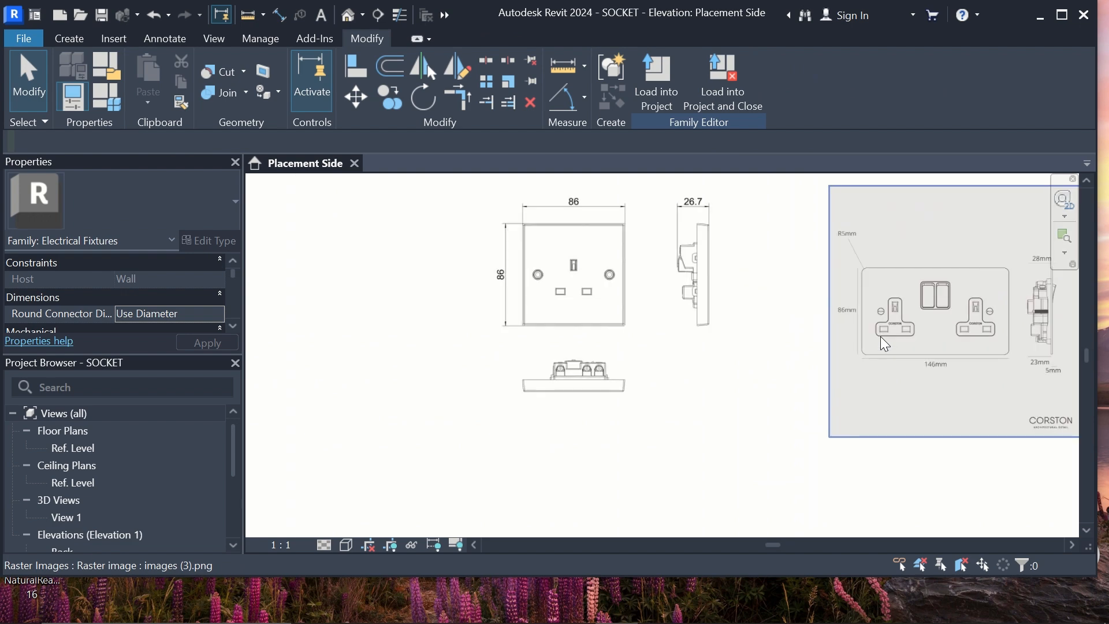
pyautogui.scroll(-2, 542, 329)
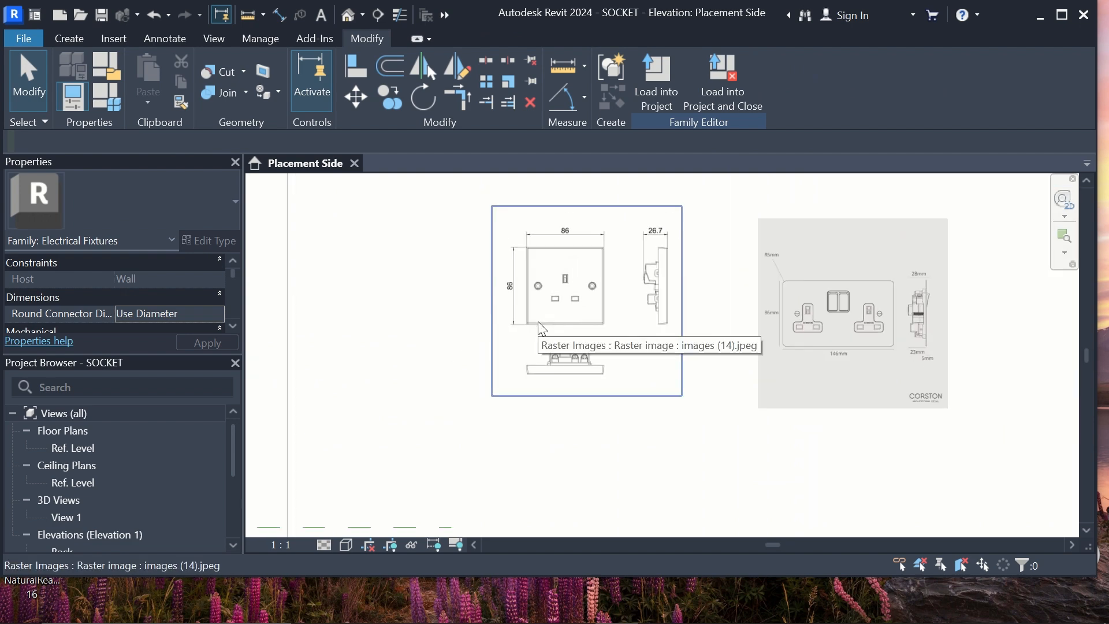
pyautogui.scroll(-3, 785, 316)
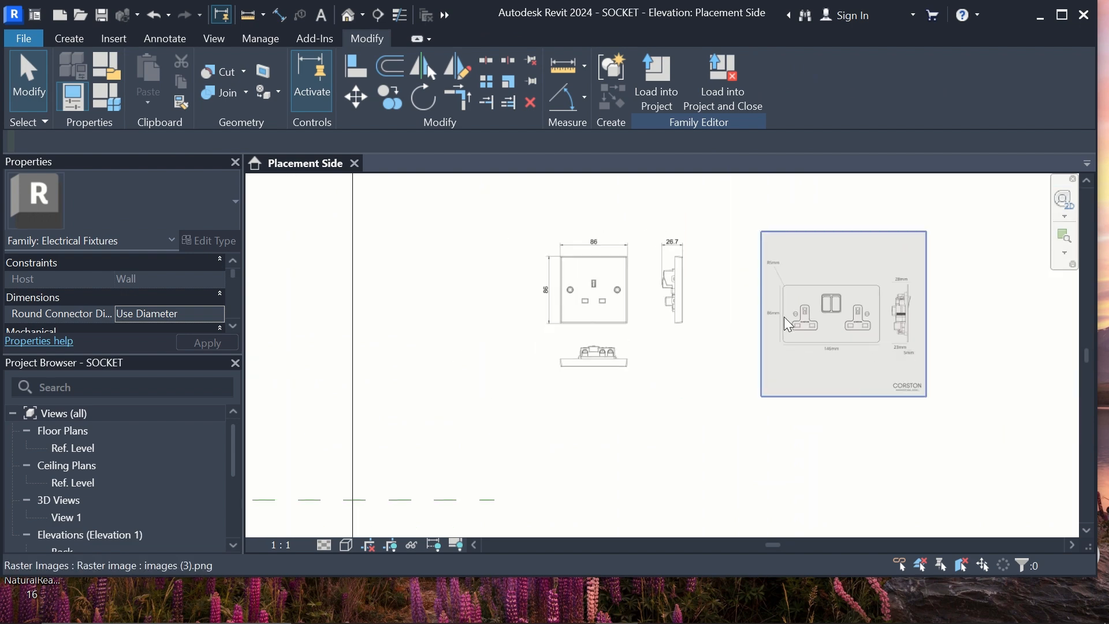
pyautogui.scroll(1, 784, 316)
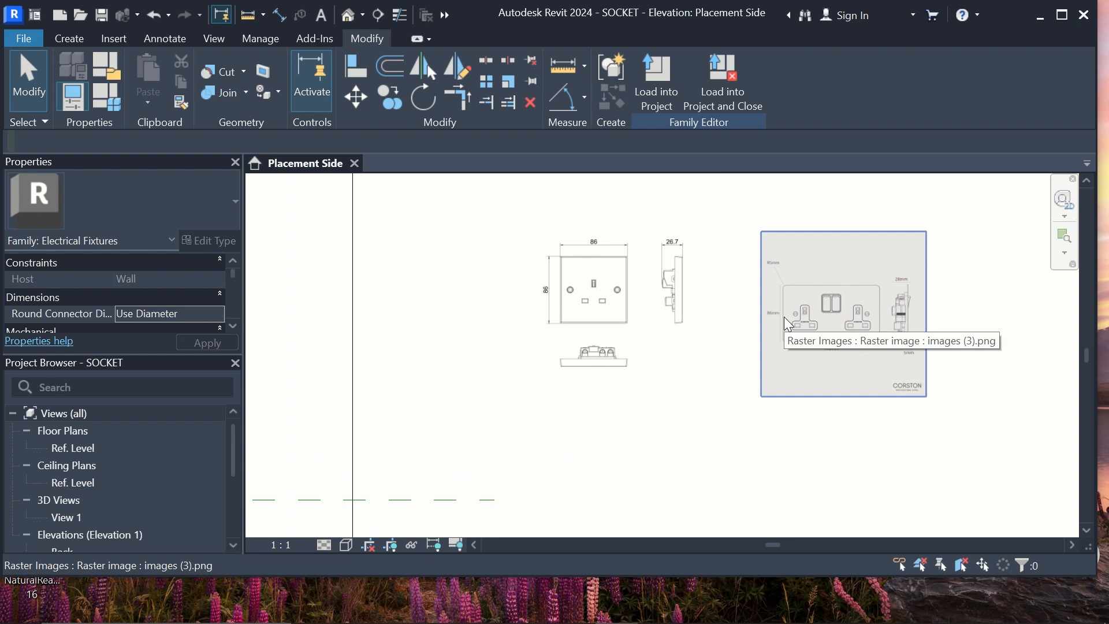
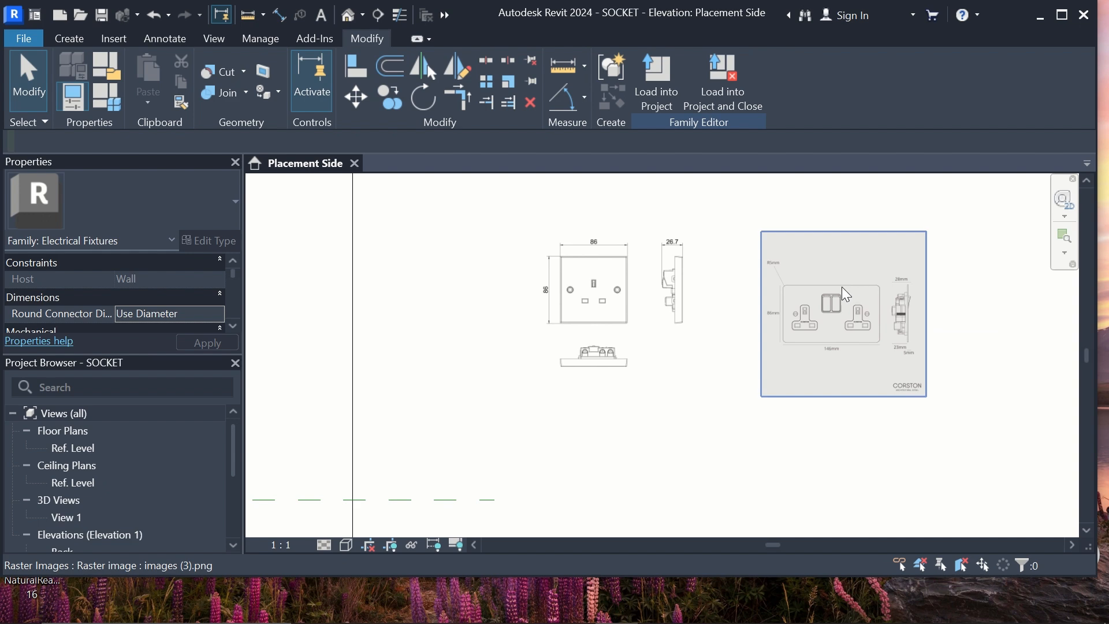
pyautogui.scroll(-1, 827, 303)
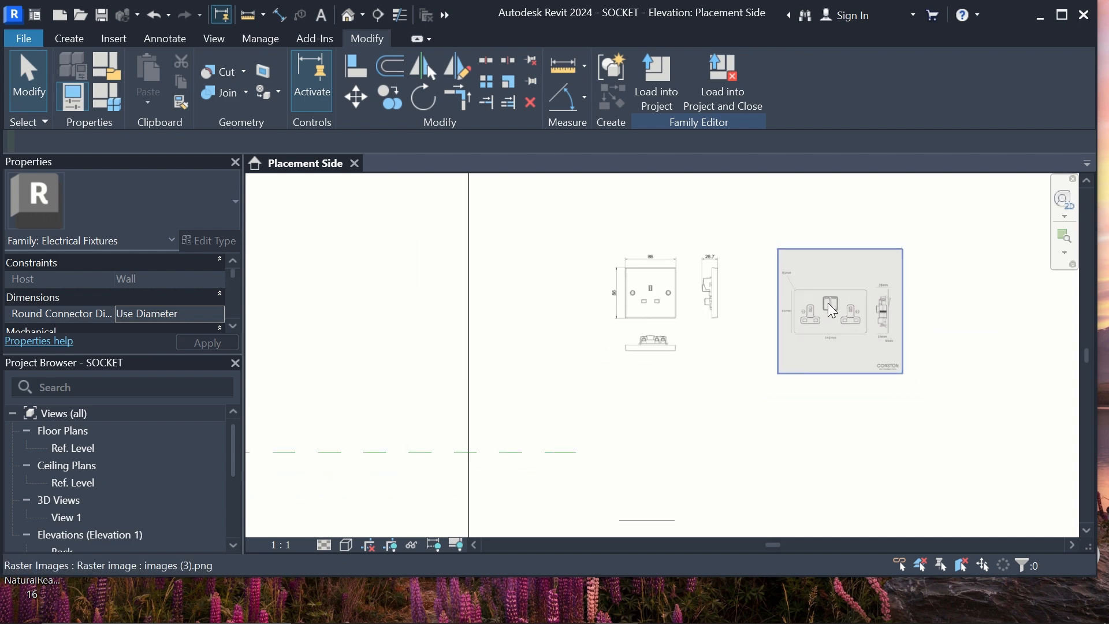
pyautogui.scroll(-4, 829, 305)
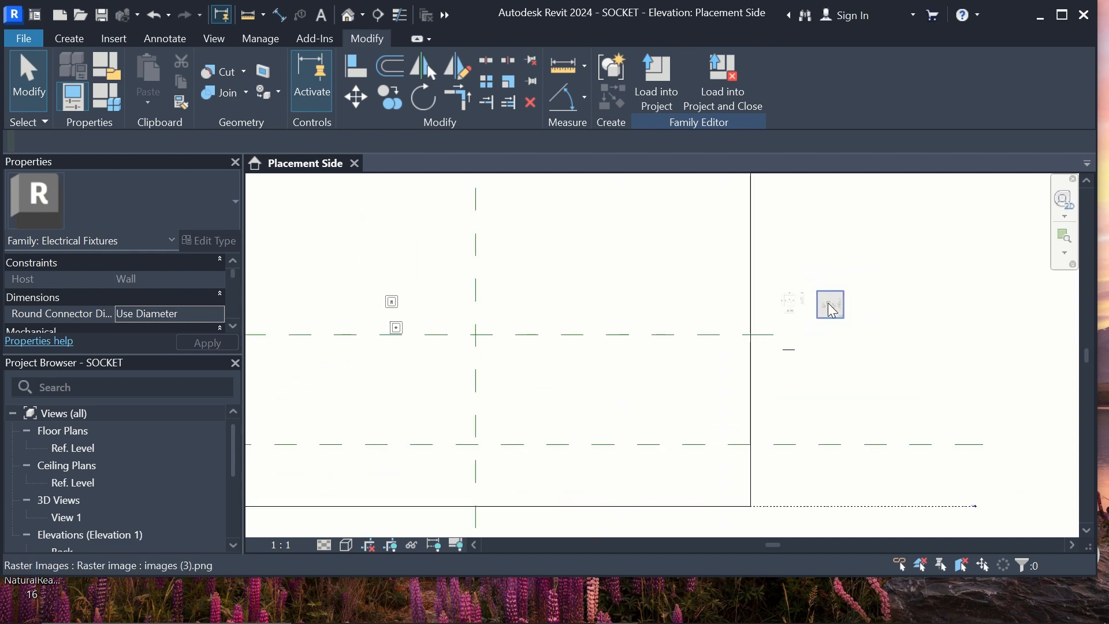
pyautogui.scroll(5, 791, 301)
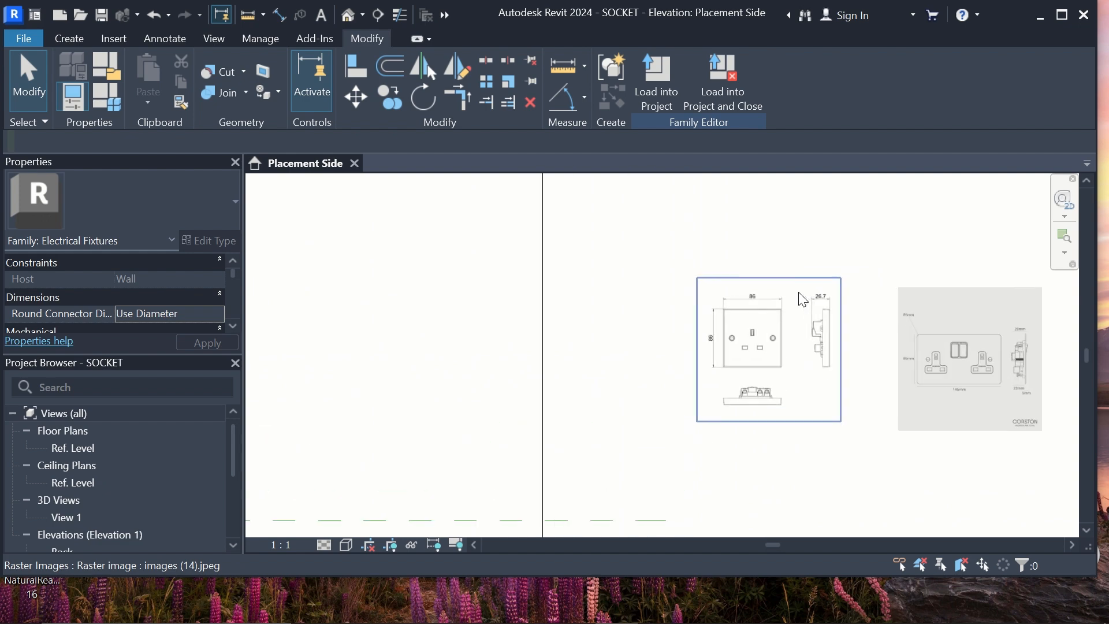
pyautogui.scroll(3, 802, 300)
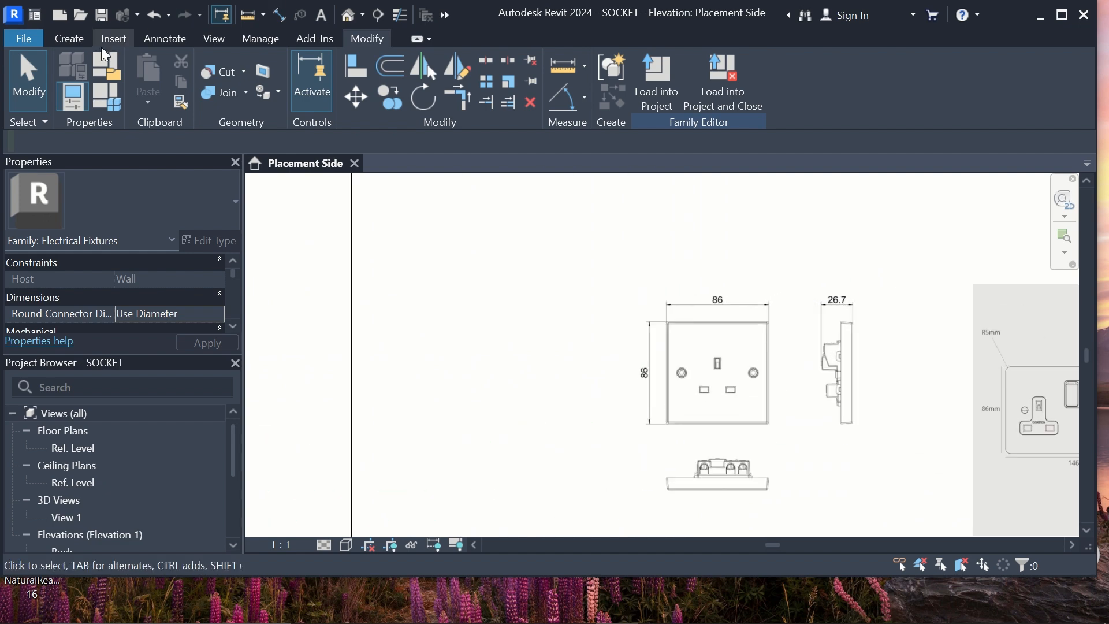
# Draw a horizontal model line about 70 long just above the front plate in the single-socket reference image.
pyautogui.click(69, 38)
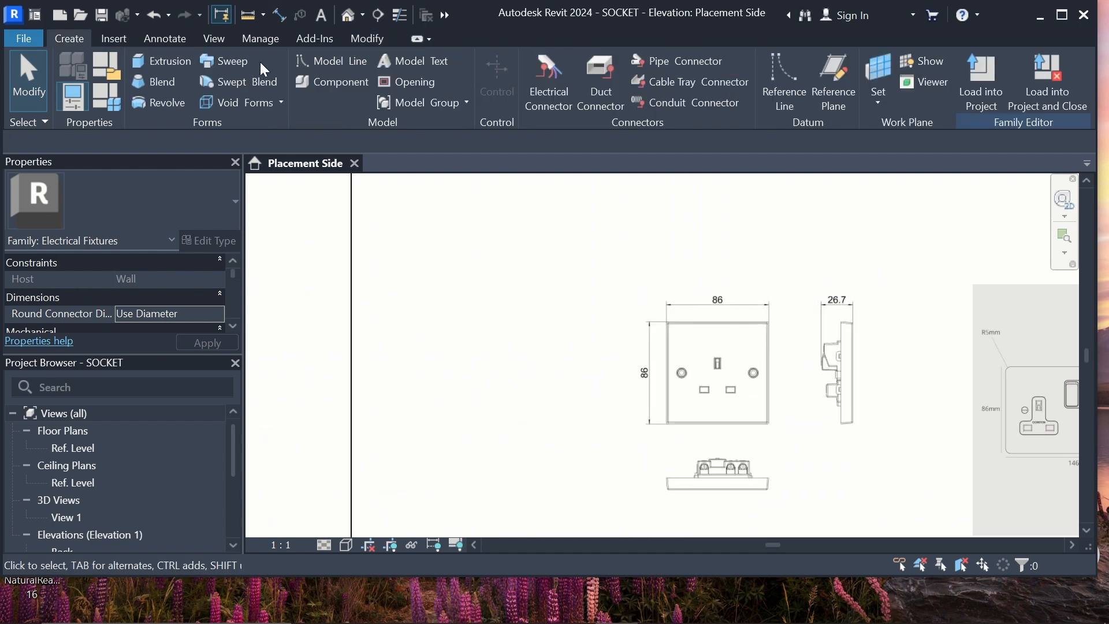
pyautogui.click(360, 71)
pyautogui.scroll(2, 677, 301)
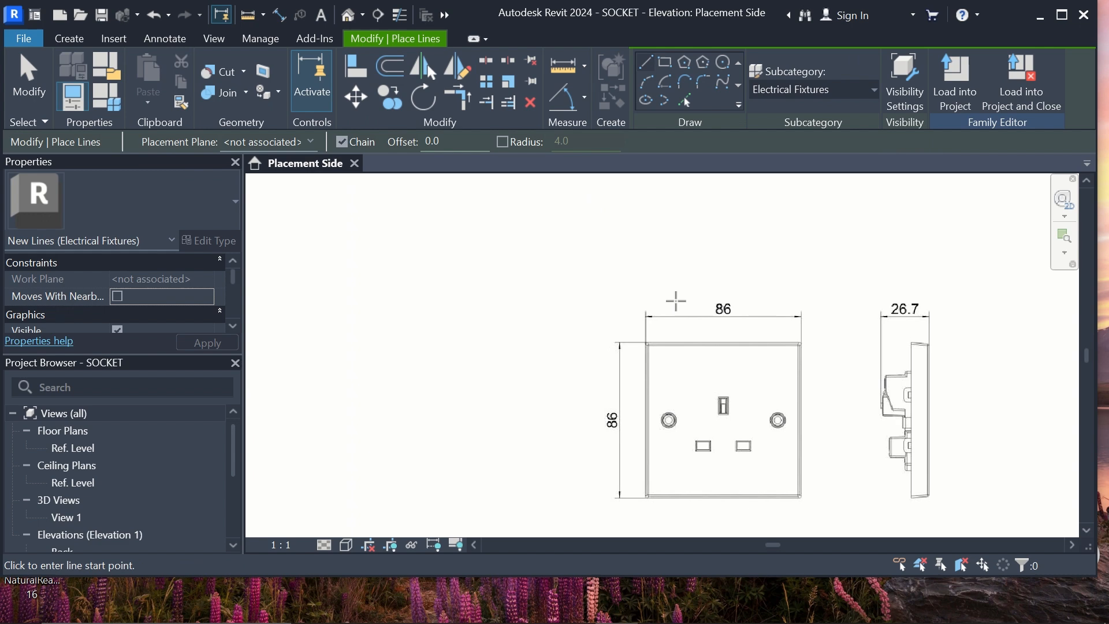
pyautogui.click(649, 330)
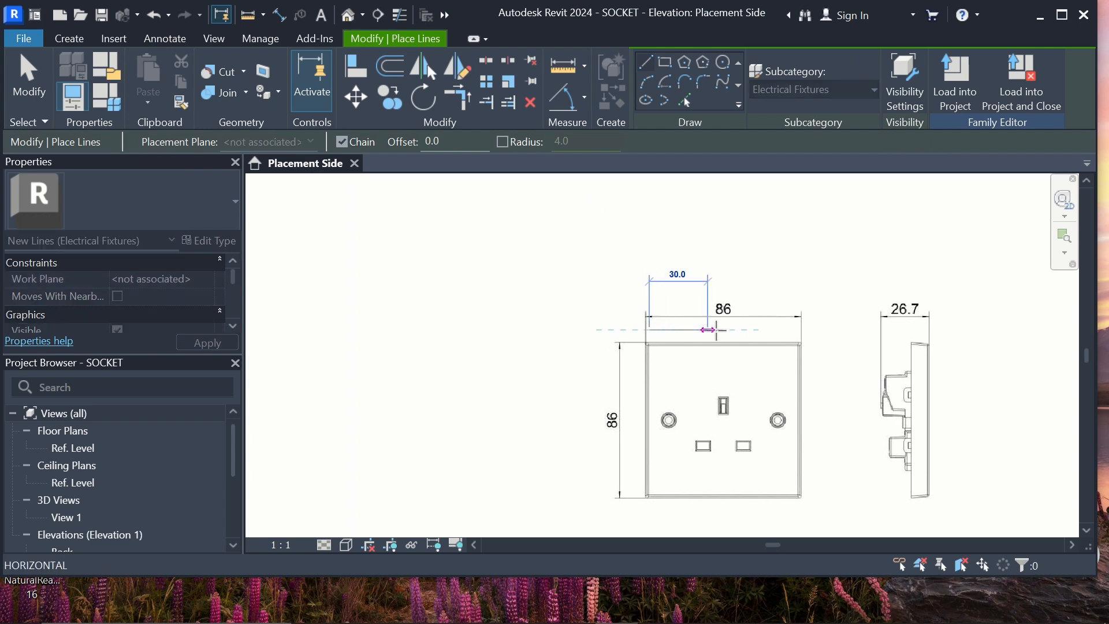
pyautogui.click(787, 330)
pyautogui.press('Escape')
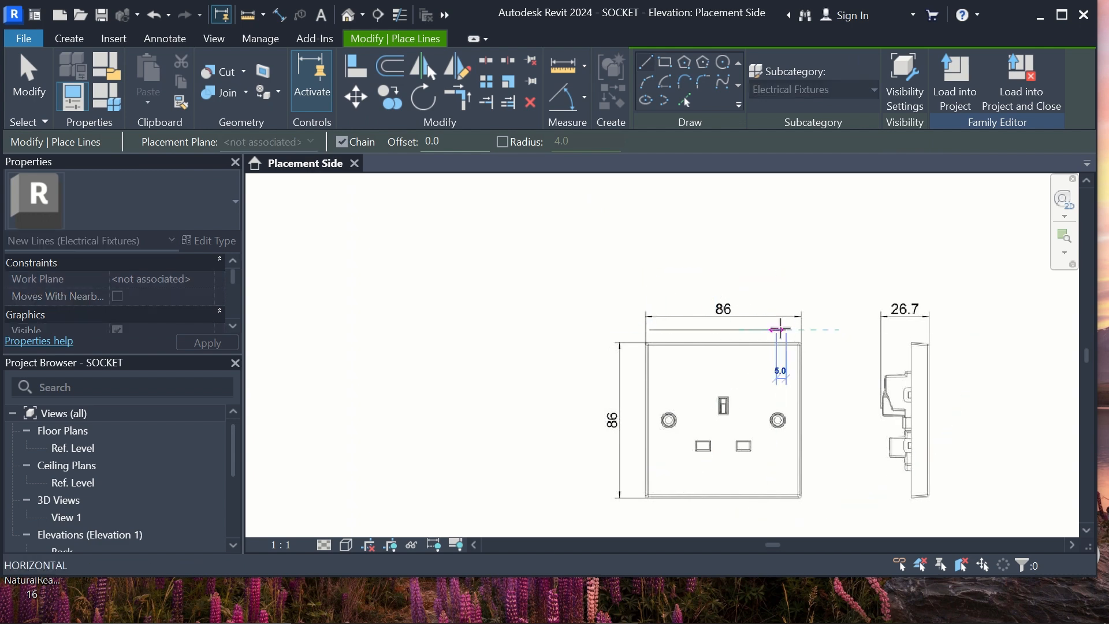
pyautogui.press('Escape')
# Set the length of the model line above the single-socket plate to 86.
pyautogui.click(727, 330)
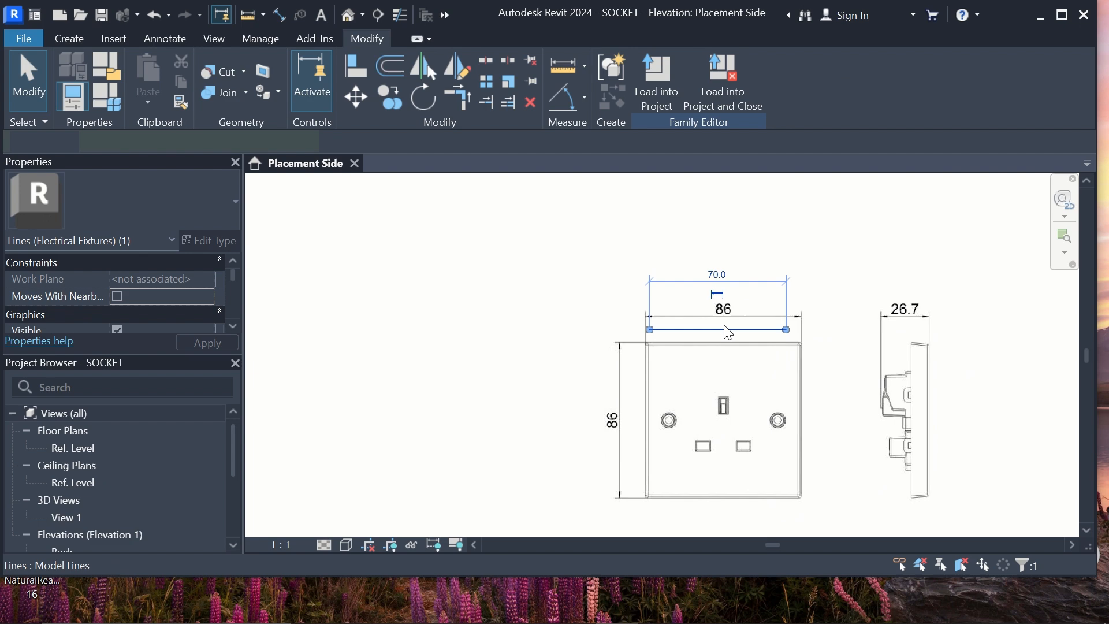
pyautogui.click(722, 278)
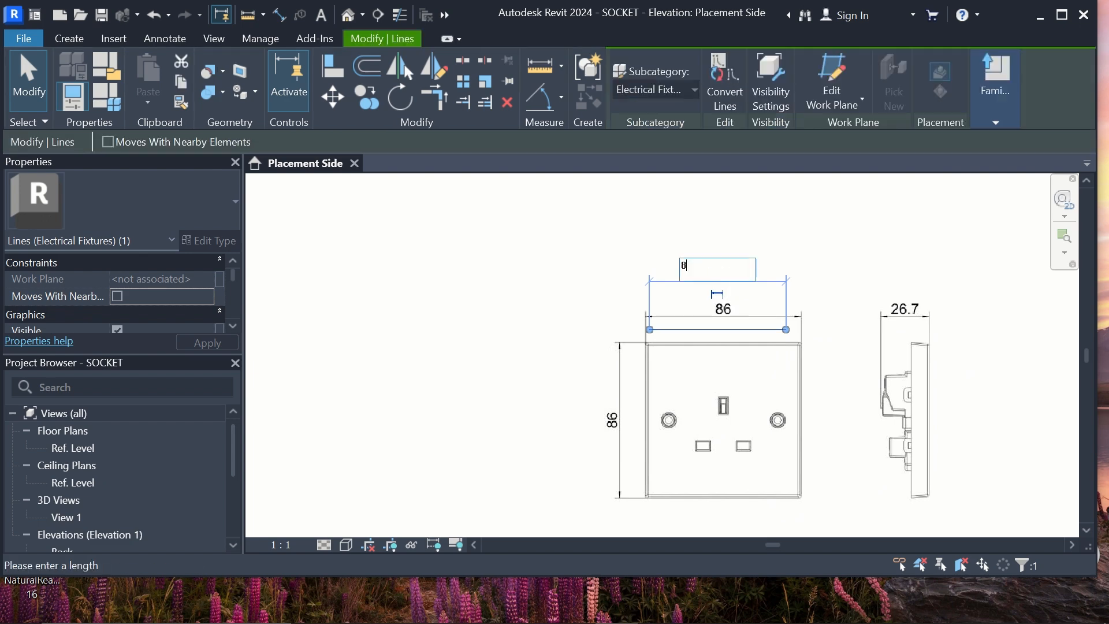
pyautogui.press('Return')
pyautogui.scroll(-1, 724, 286)
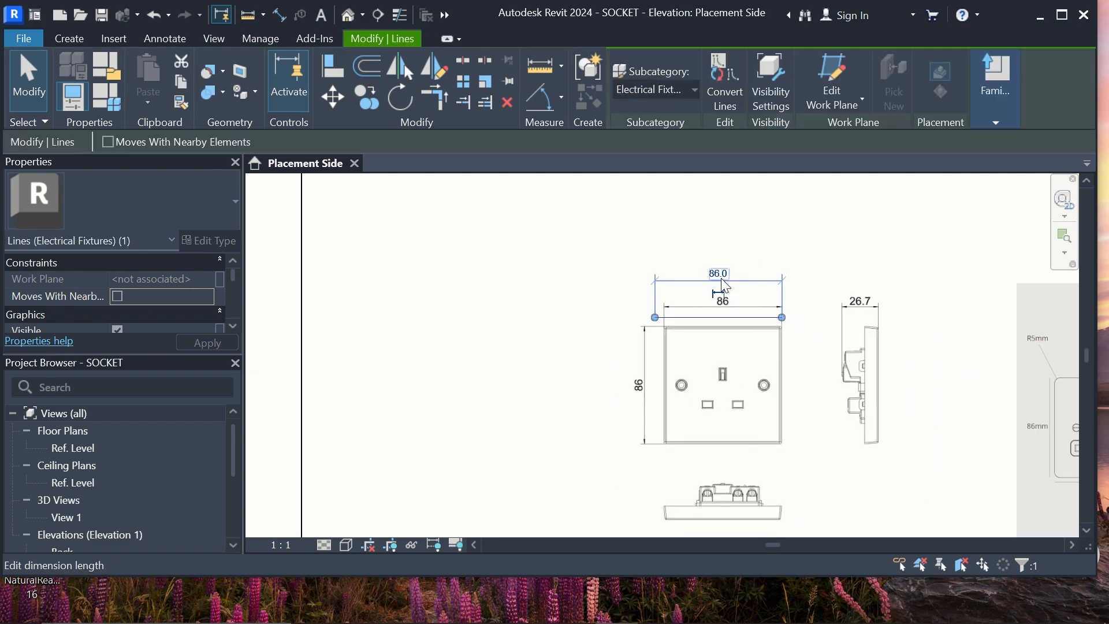
# Enlarge the single-socket reference image to about 211.4 wide and shift it horizontally so its plate width matches the 86 line.
pyautogui.click(729, 360)
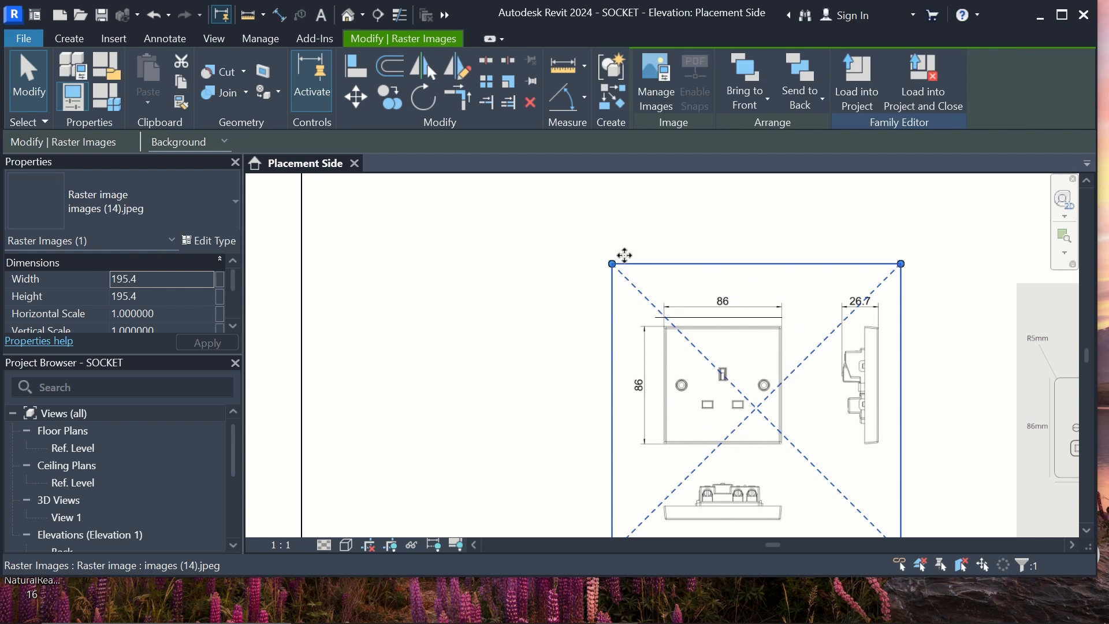
pyautogui.scroll(-1, 620, 257)
pyautogui.moveTo(613, 261); pyautogui.dragTo(591, 259)
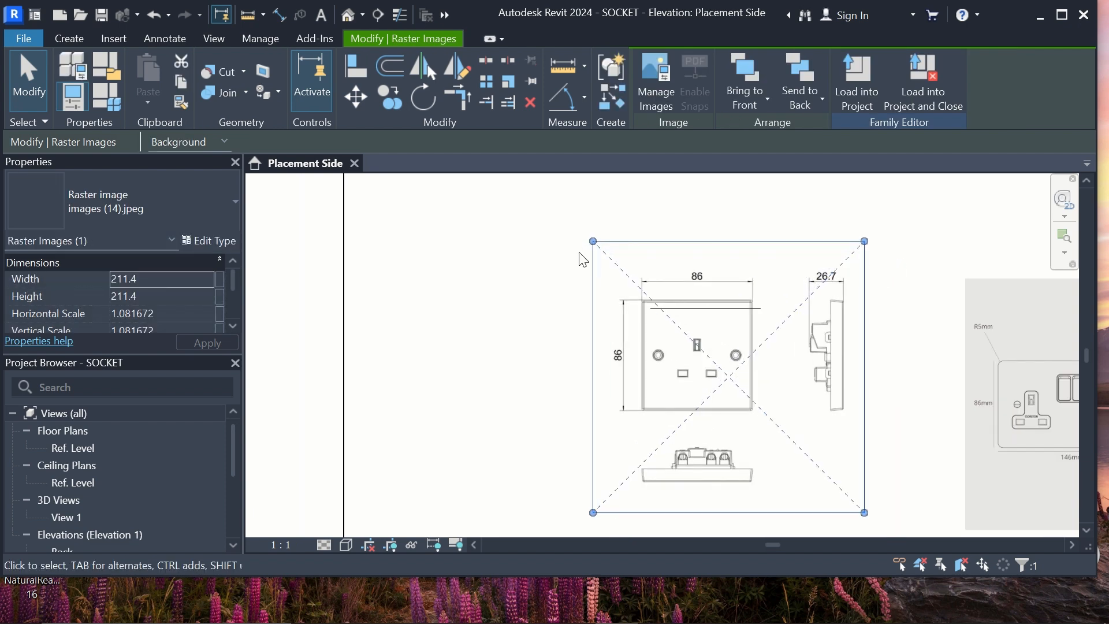
pyautogui.press('Right')
pyautogui.press('Right')
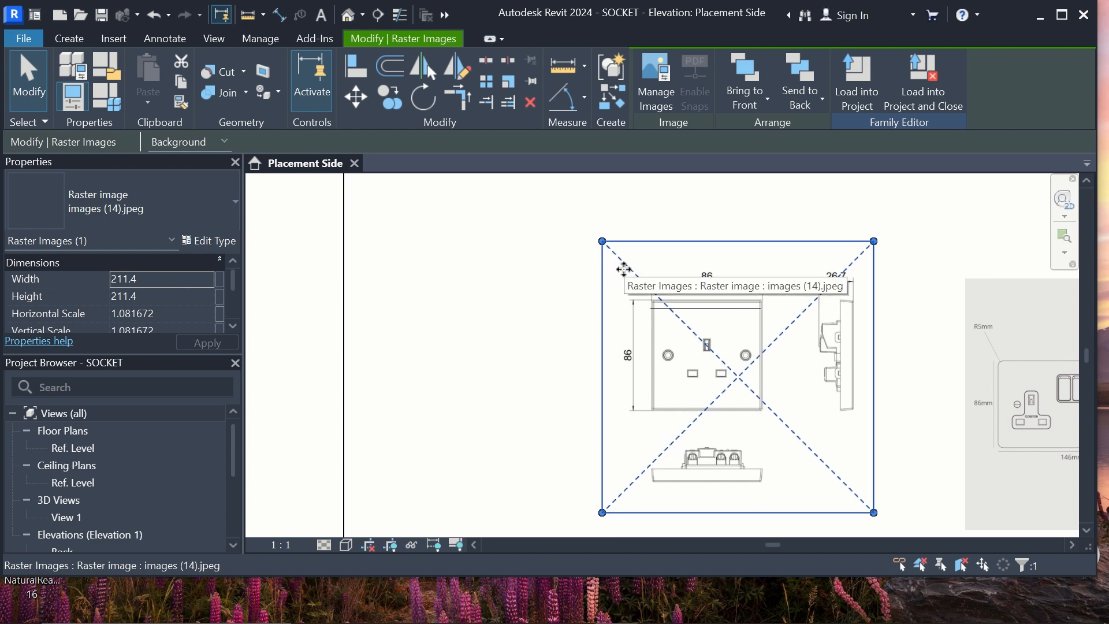
pyautogui.scroll(1, 624, 268)
# Move the single-socket reference image onto the wall, beside the two existing socket plates.
pyautogui.scroll(-2, 624, 269)
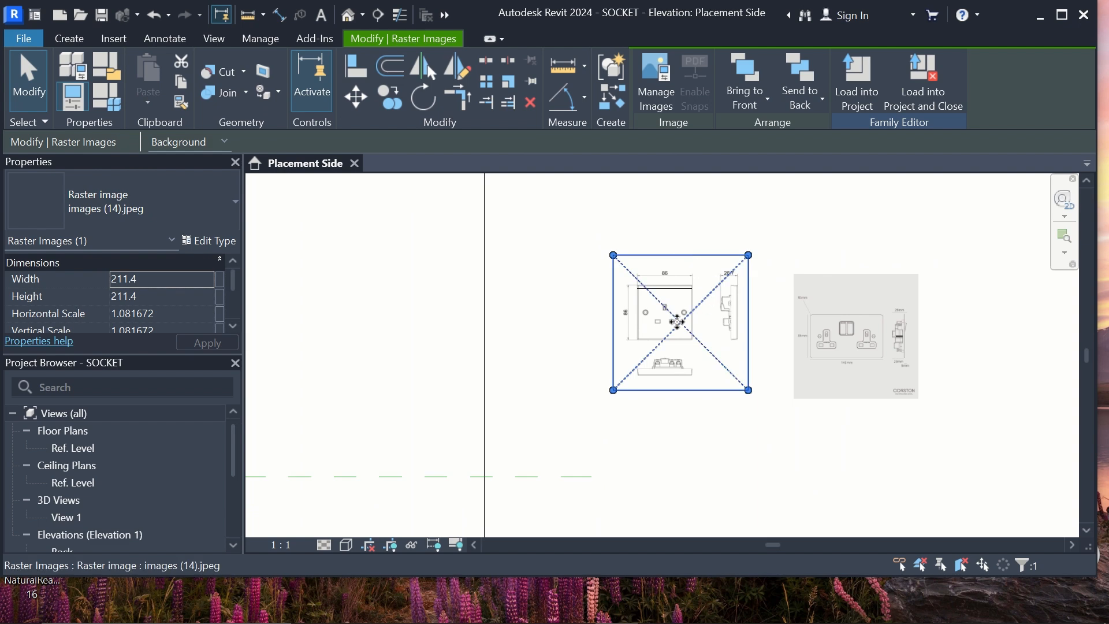
pyautogui.press('m')
pyautogui.press('v')
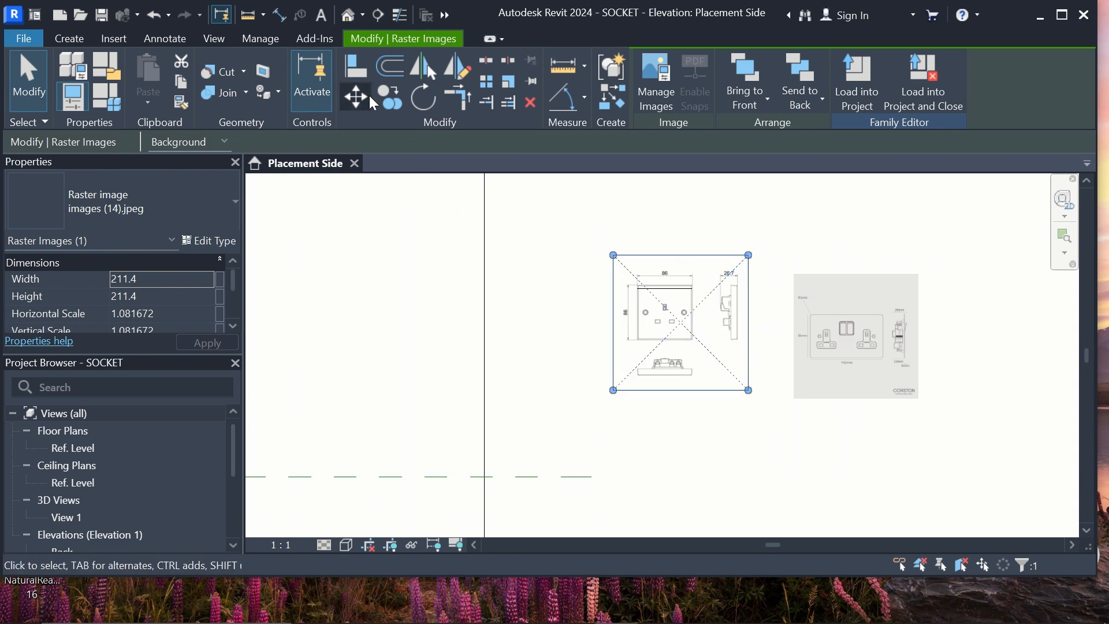
pyautogui.click(664, 302)
pyautogui.scroll(-6, 722, 260)
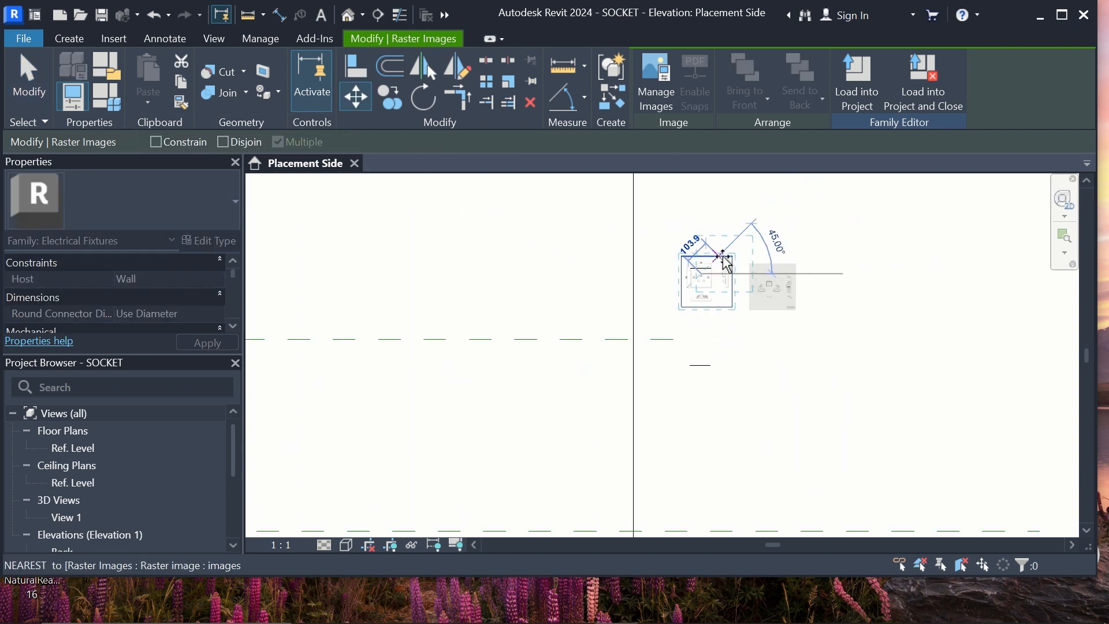
pyautogui.scroll(8, 471, 276)
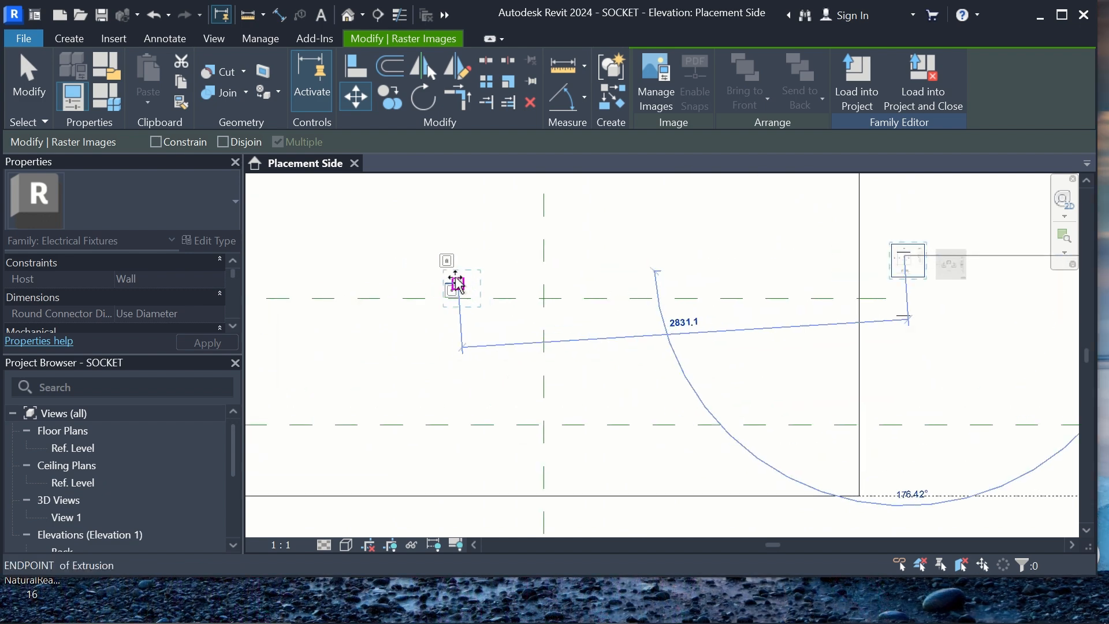
pyautogui.click(581, 284)
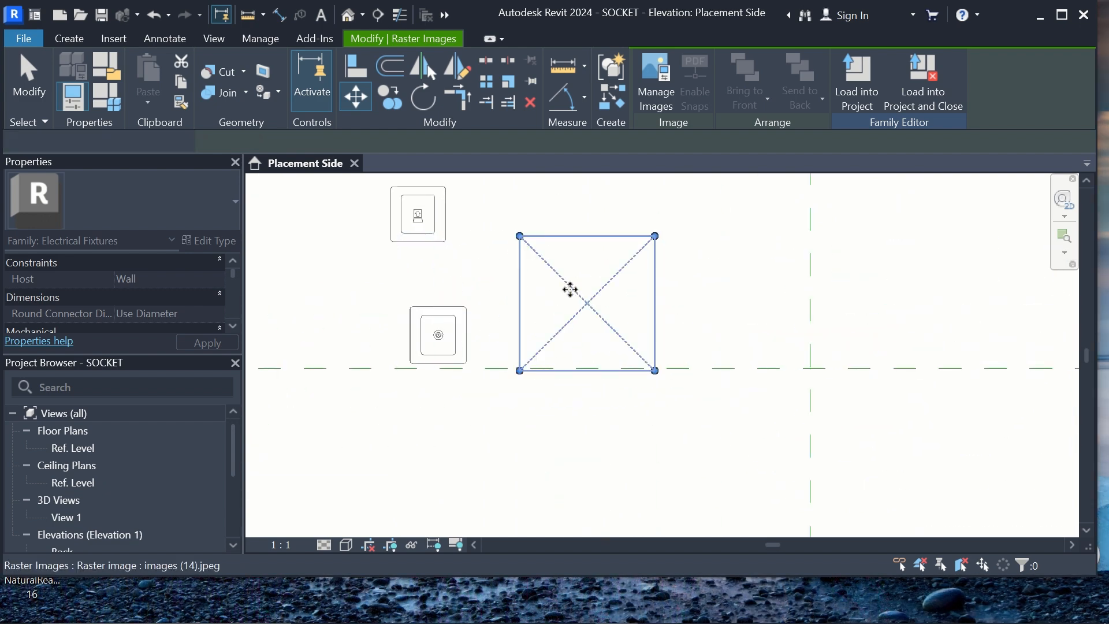
# Set the moved single-socket image to display in the foreground.
pyautogui.press('Delete')
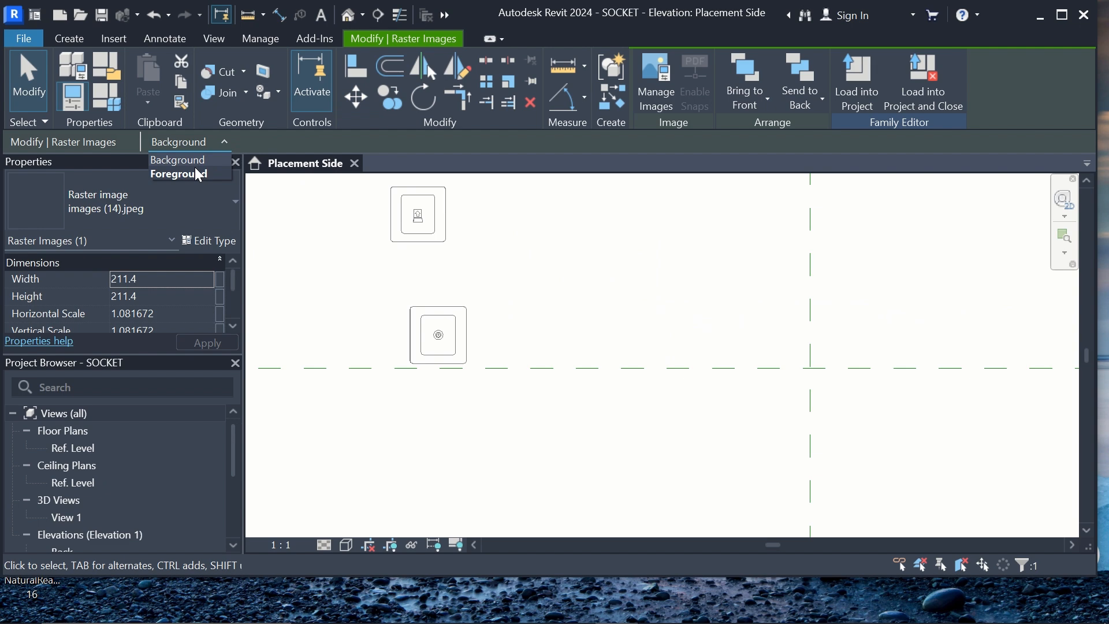
pyautogui.click(198, 174)
pyautogui.scroll(4, 594, 250)
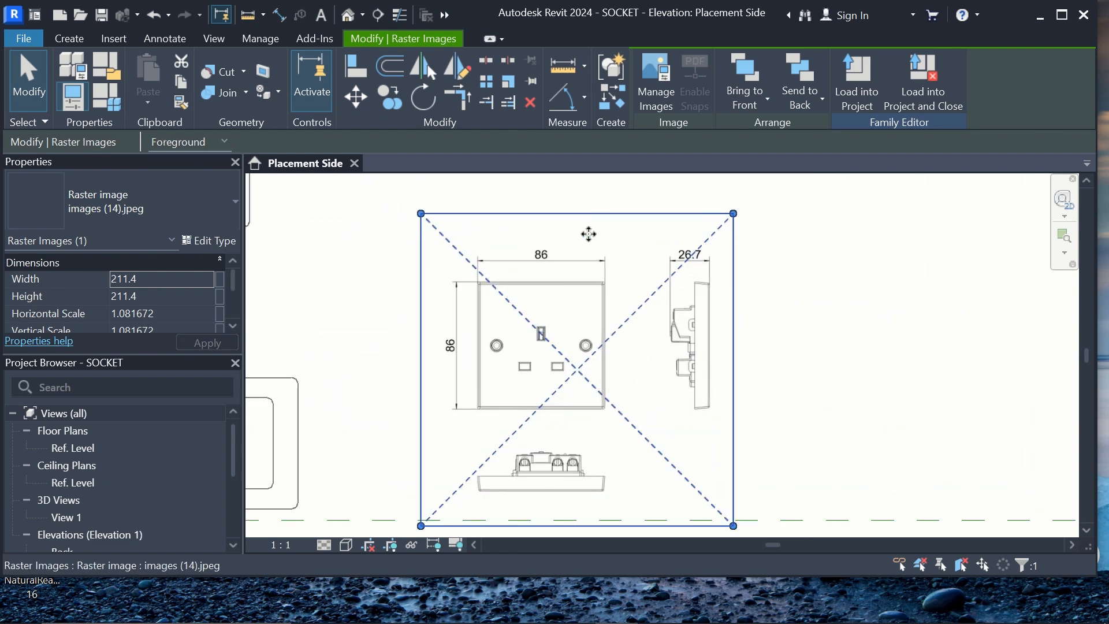
# Start an extrusion and pick the face of the generic basic wall as its work plane.
pyautogui.click(69, 38)
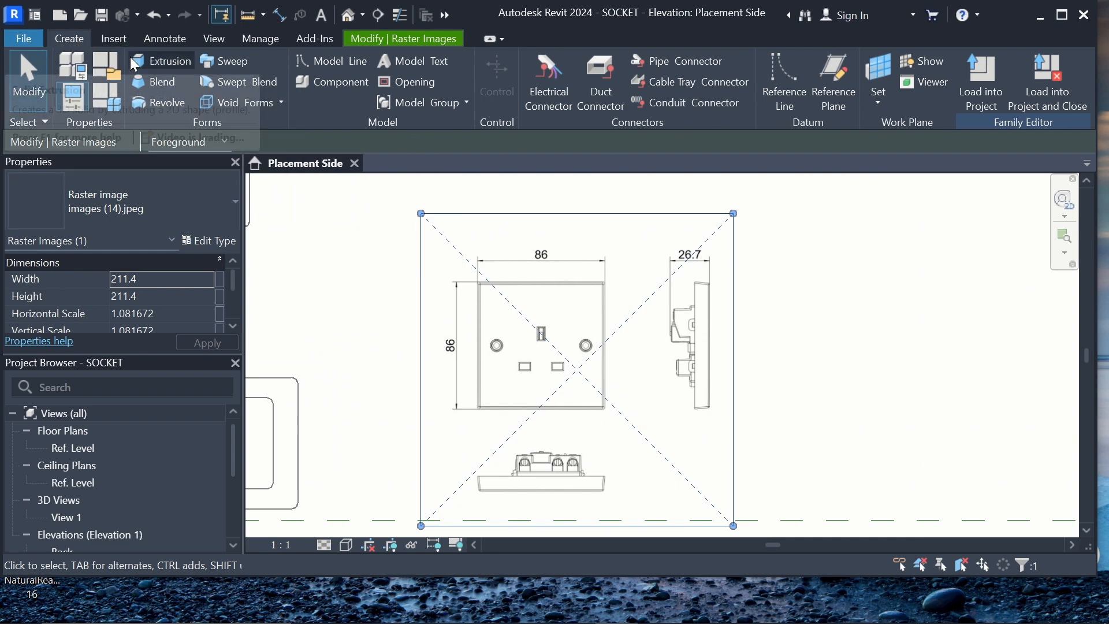
pyautogui.click(171, 65)
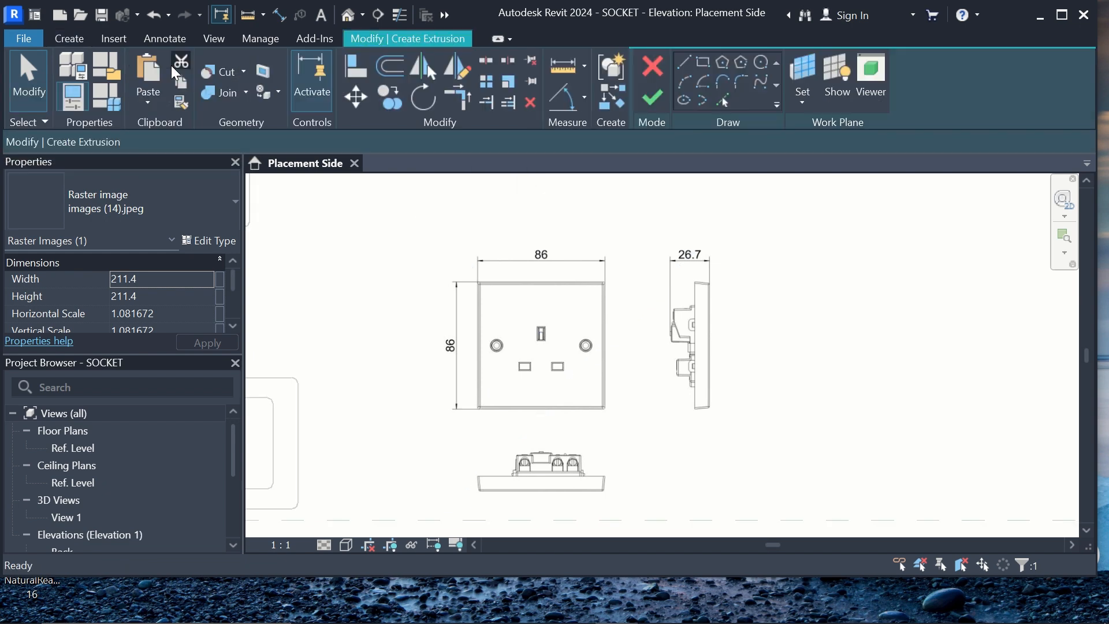
pyautogui.click(803, 98)
pyautogui.click(774, 167)
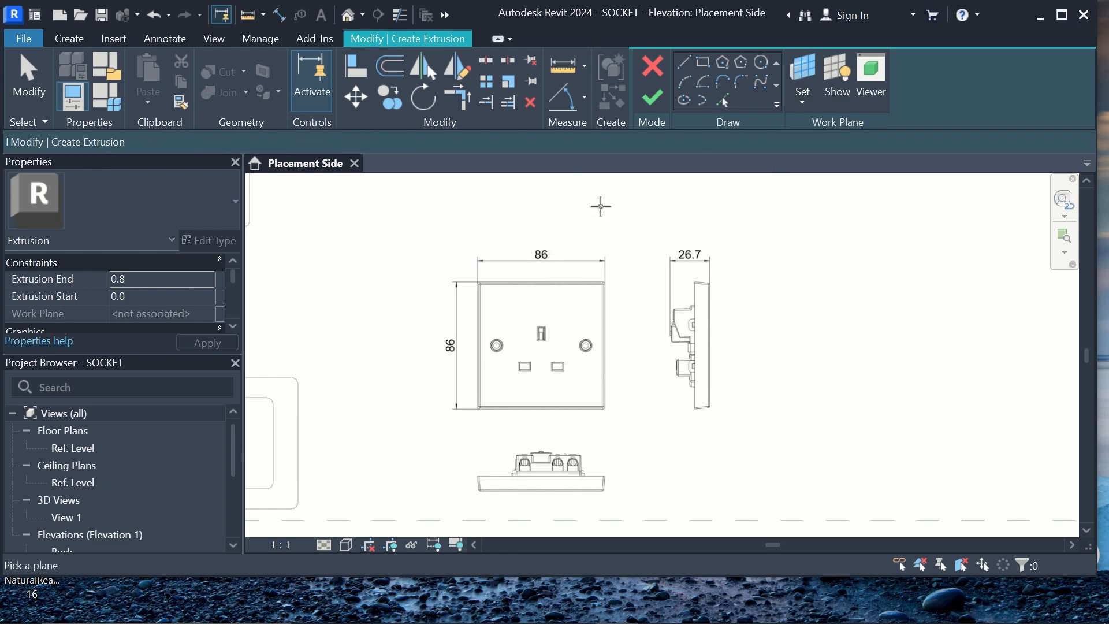
pyautogui.scroll(-3, 550, 217)
pyautogui.scroll(-3, 551, 218)
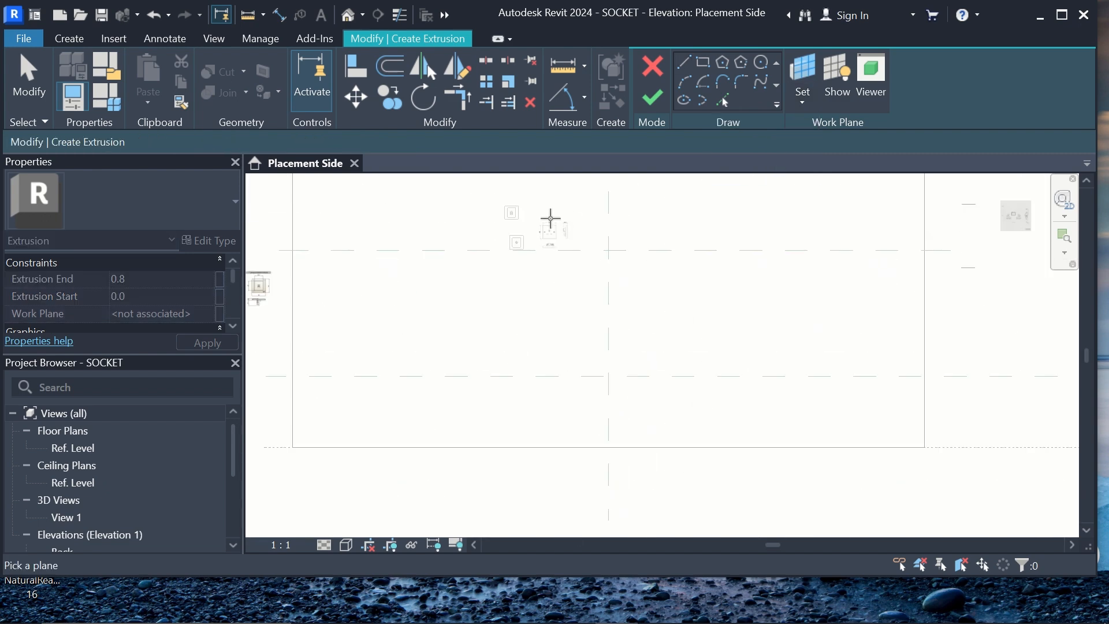
pyautogui.click(924, 291)
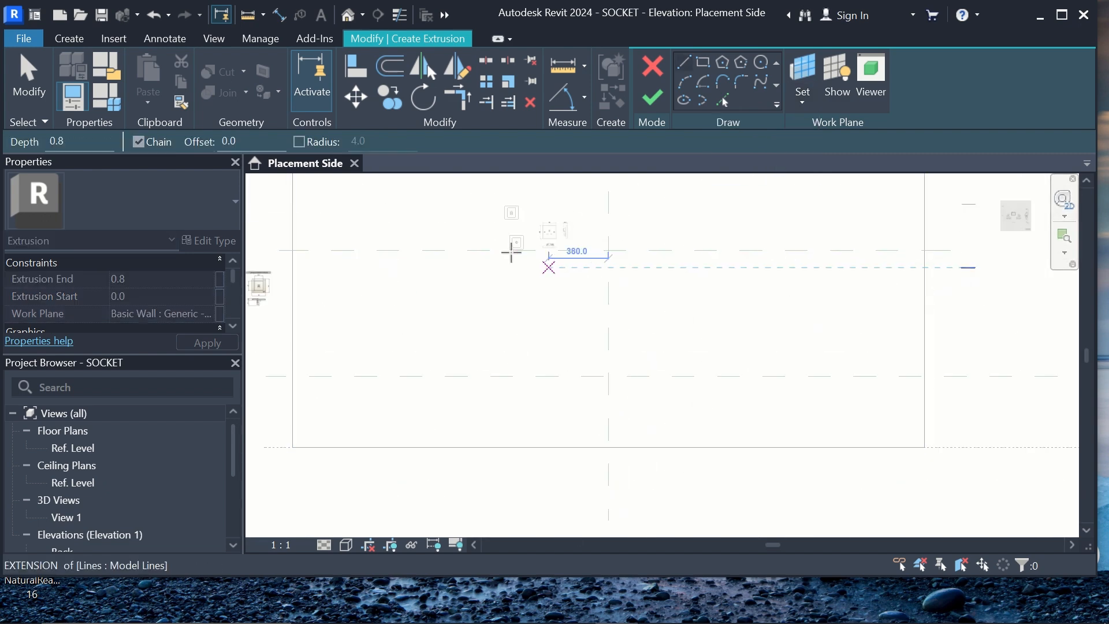
pyautogui.scroll(2, 489, 222)
pyautogui.scroll(6, 503, 218)
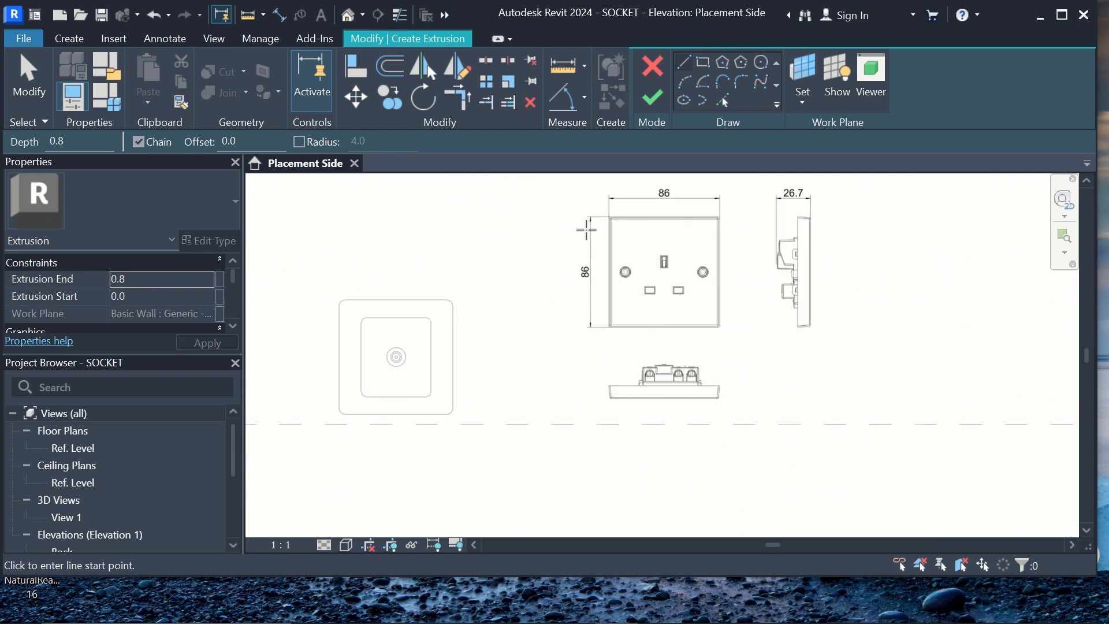
# Sketch a rectangle about 85 by 85 over the front plate in the single-socket reference image.
pyautogui.click(703, 62)
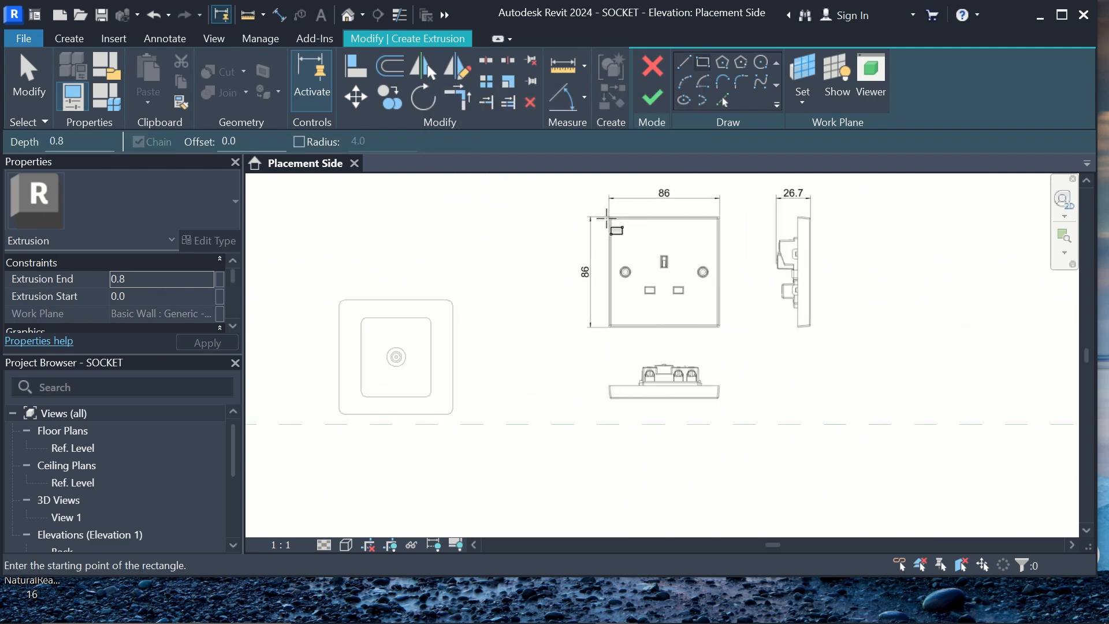
pyautogui.click(607, 219)
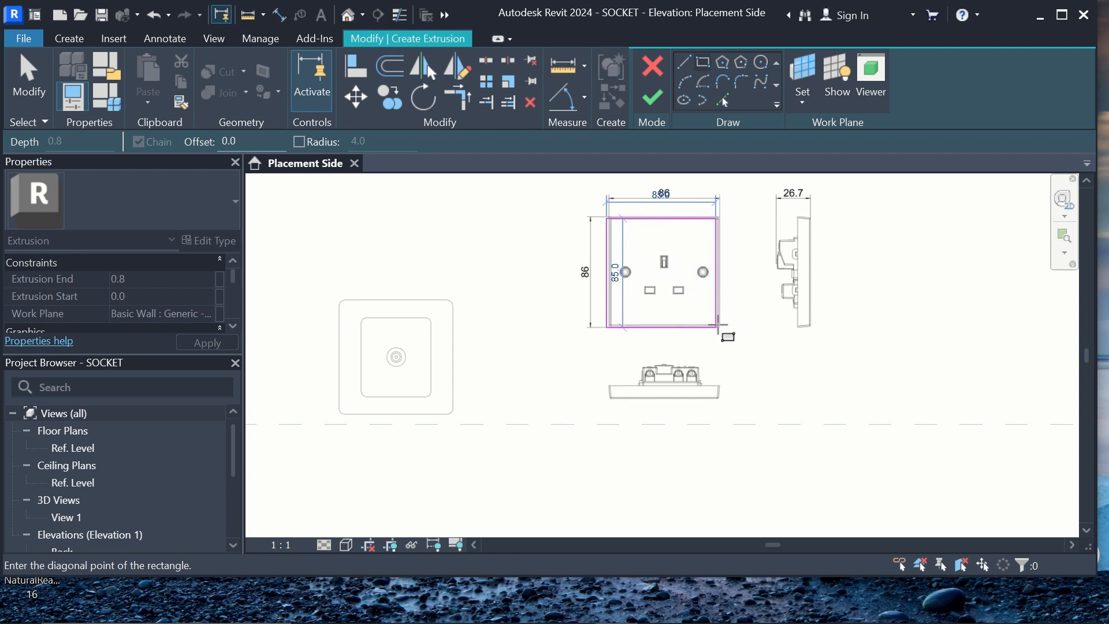
pyautogui.click(718, 326)
pyautogui.scroll(2, 704, 288)
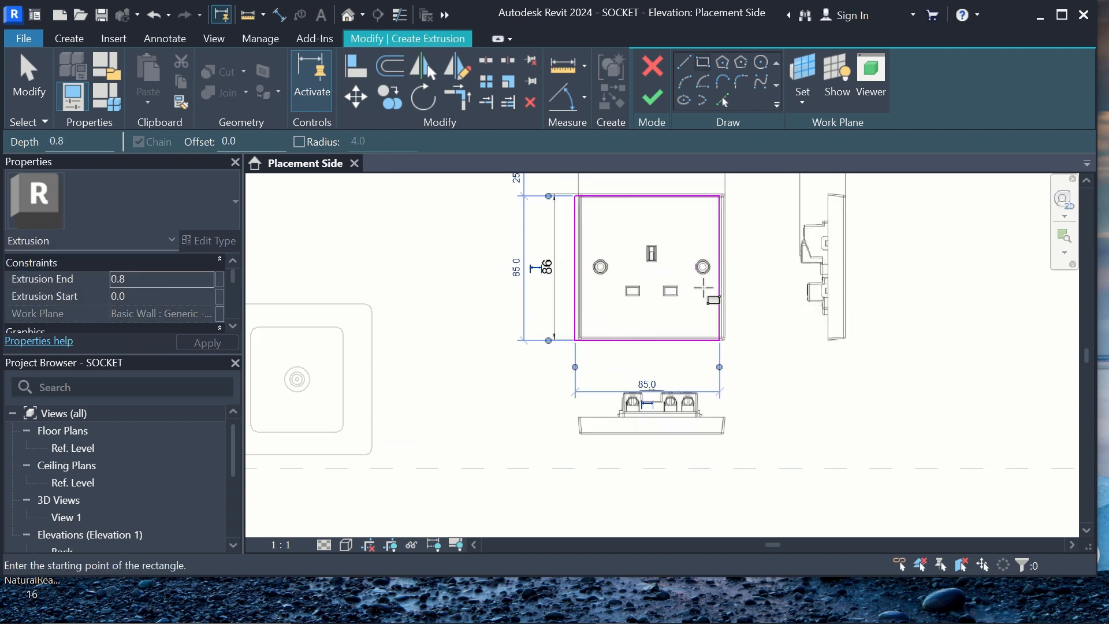
pyautogui.press('Escape')
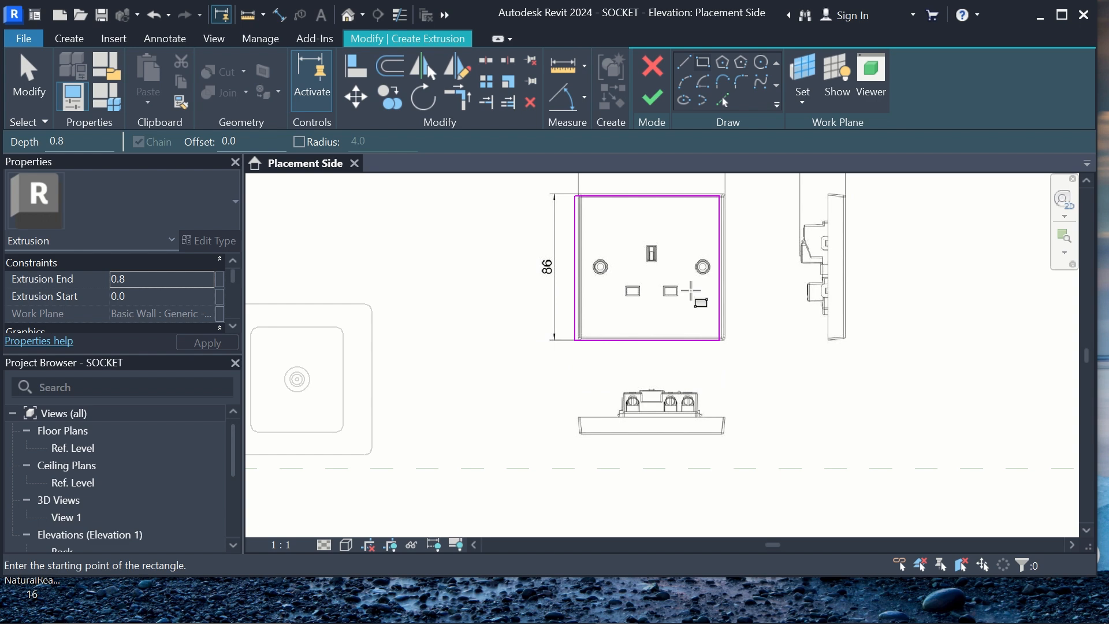
pyautogui.scroll(3, 691, 292)
pyautogui.press('Escape')
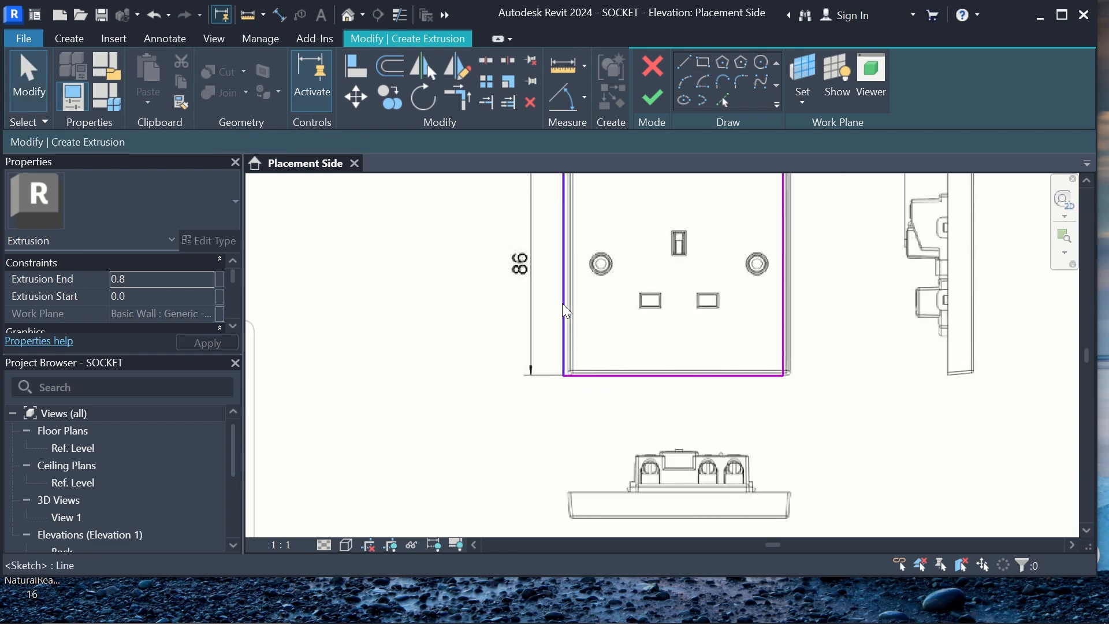
# Nudge the four sides of the plate rectangle onto the plate outline in the reference image.
pyautogui.click(563, 304)
pyautogui.press('Right')
pyautogui.press('Right')
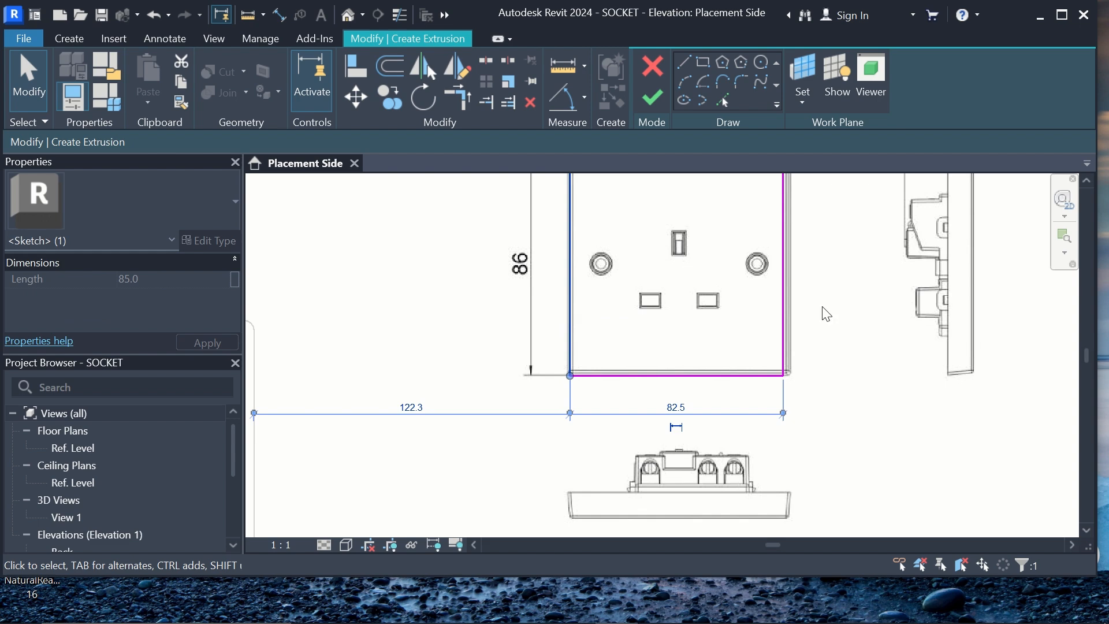
pyautogui.click(782, 307)
pyautogui.press('Right')
pyautogui.press('Right')
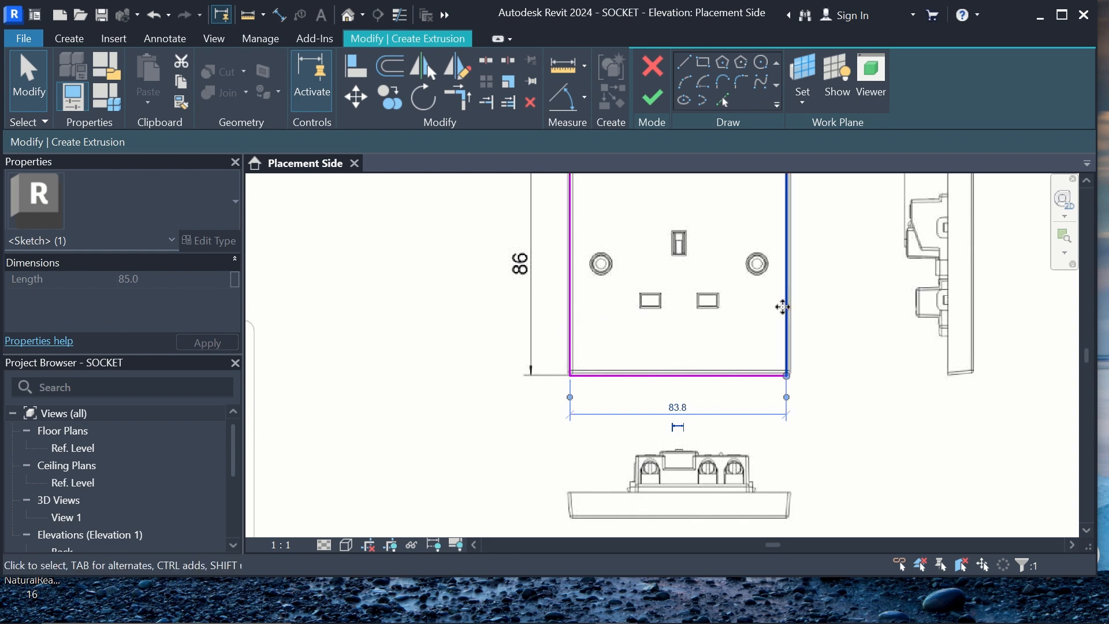
pyautogui.click(696, 381)
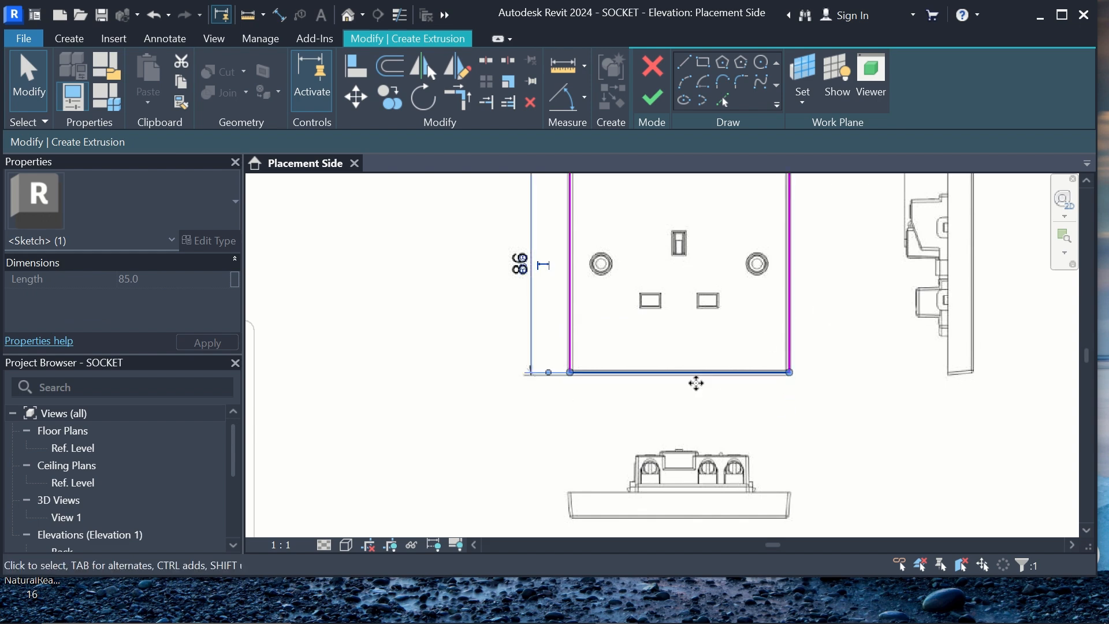
pyautogui.scroll(-1, 701, 391)
pyautogui.scroll(1, 675, 216)
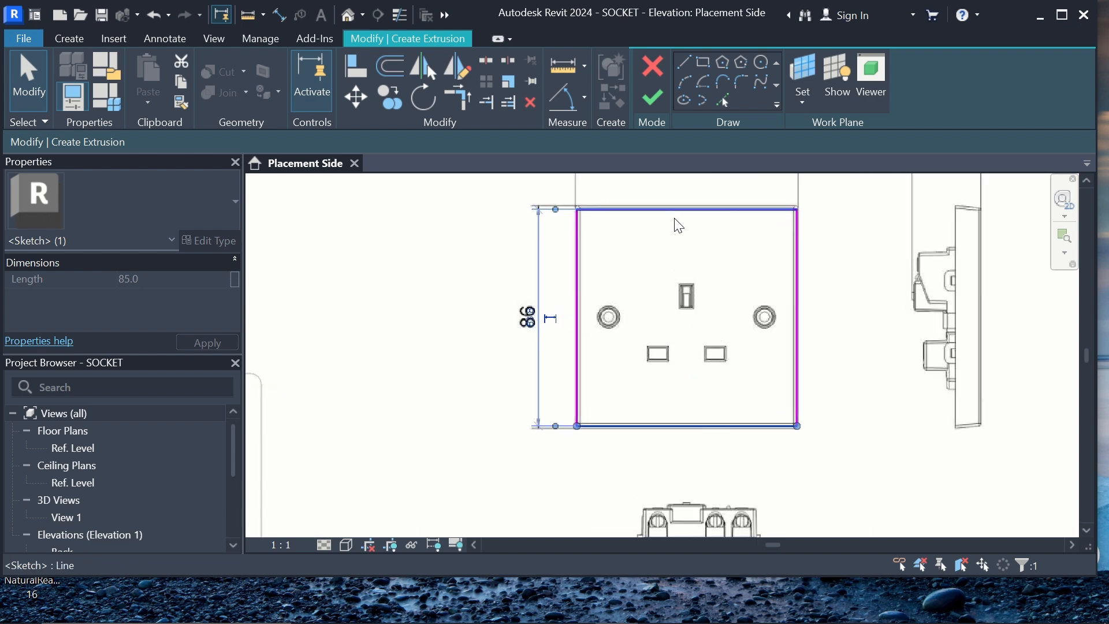
pyautogui.click(678, 210)
pyautogui.scroll(-2, 677, 223)
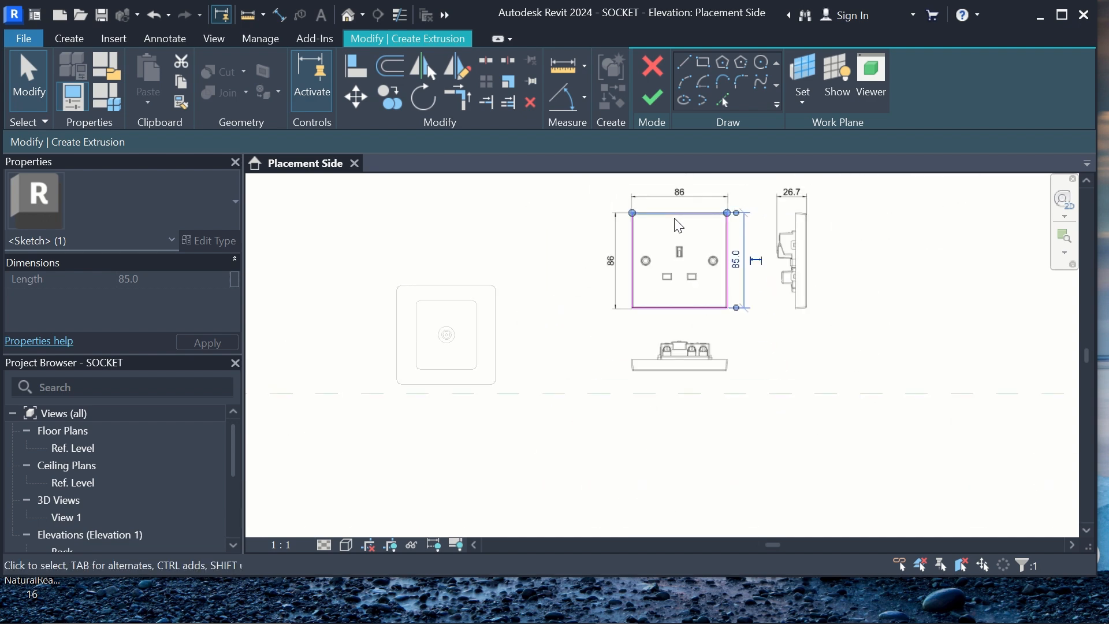
pyautogui.scroll(1, 840, 261)
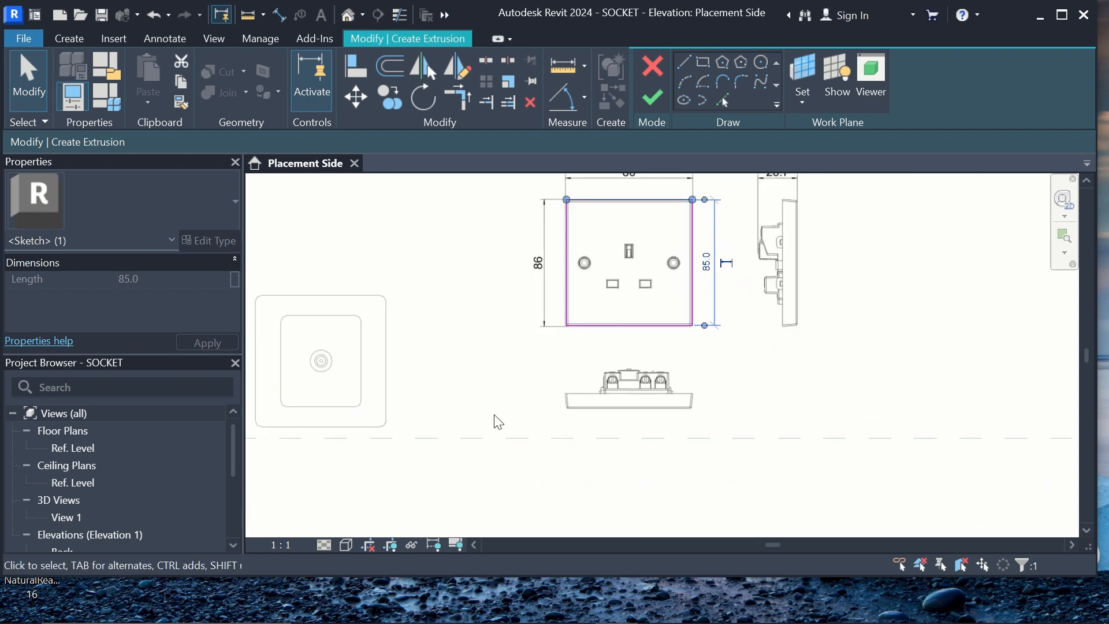
pyautogui.scroll(2, 542, 272)
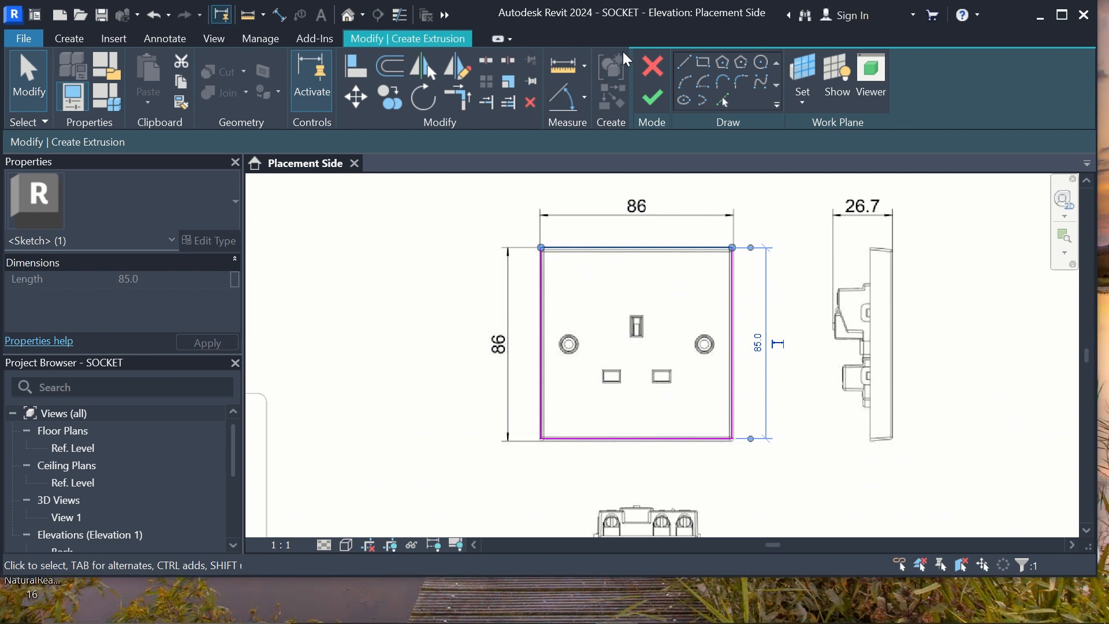
# Sketch a rectangle about 5.0 wide and 8.4 high over the upper earth-pin slot inside the plate.
pyautogui.click(691, 65)
pyautogui.click(702, 62)
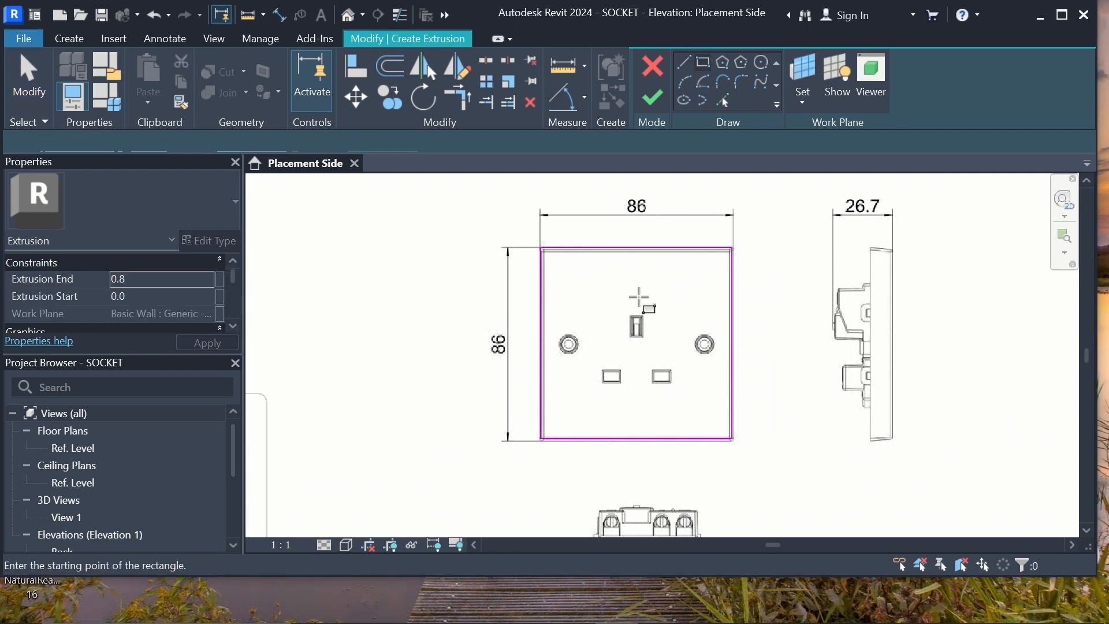
pyautogui.scroll(1, 622, 327)
pyautogui.scroll(1, 636, 322)
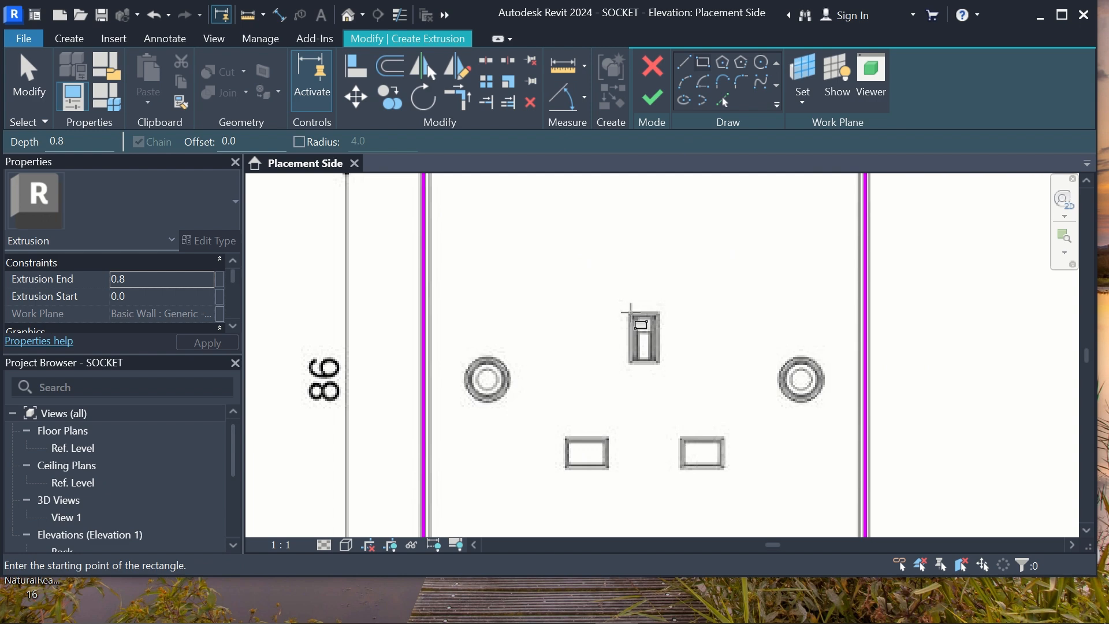
pyautogui.click(630, 312)
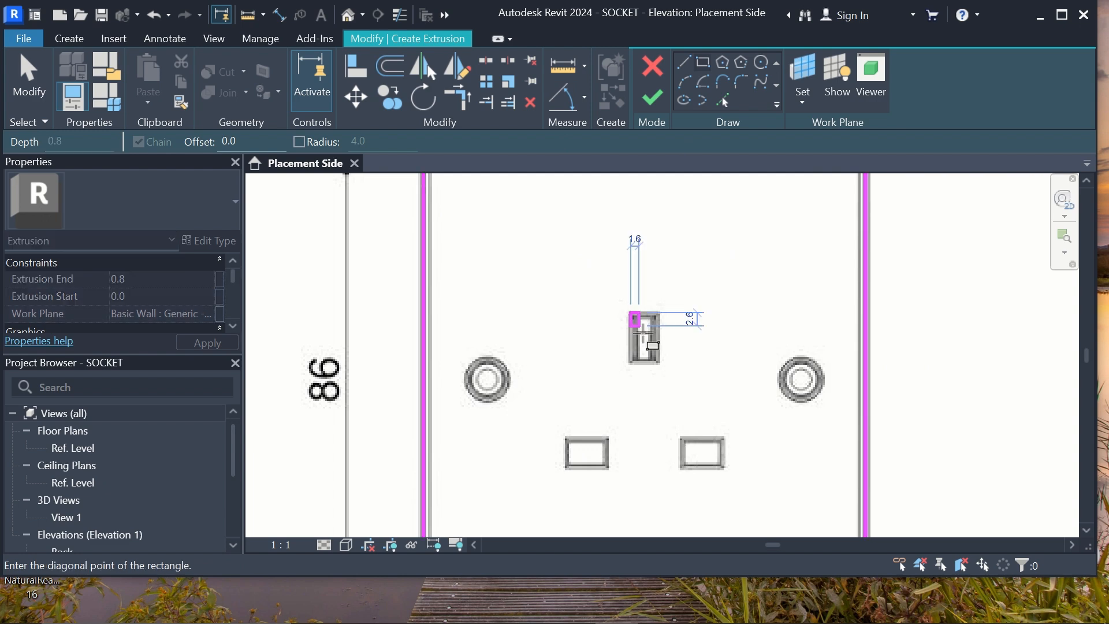
pyautogui.click(658, 363)
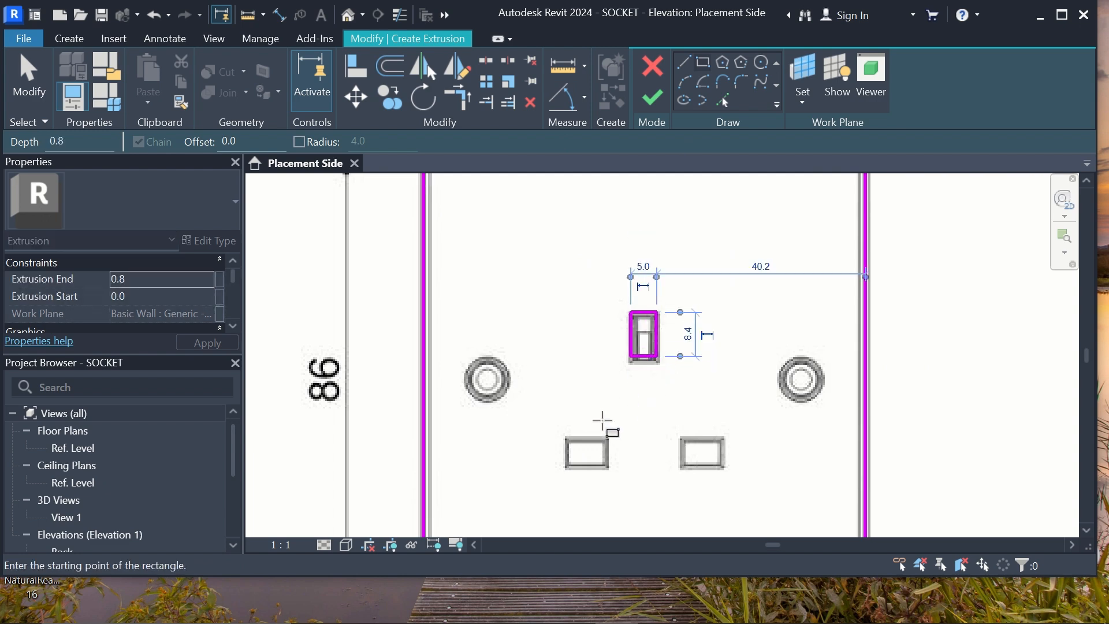
# Sketch rectangles over the two lower pin slots, about 7.4 by 5.0 for the left and 7.9 by 5.0 for the right.
pyautogui.click(567, 439)
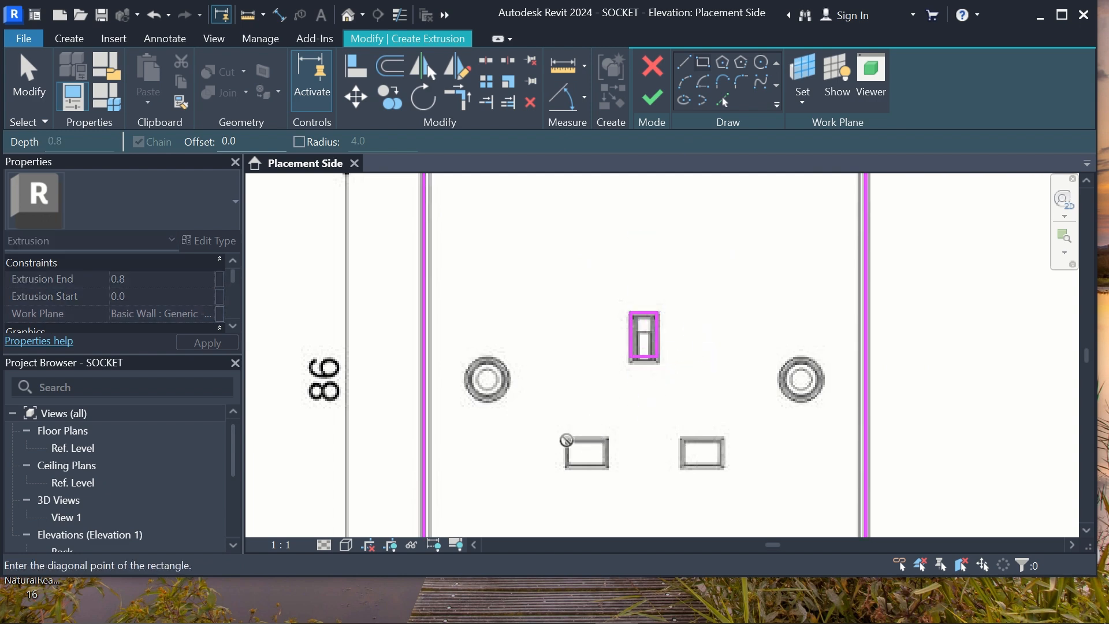
pyautogui.click(605, 466)
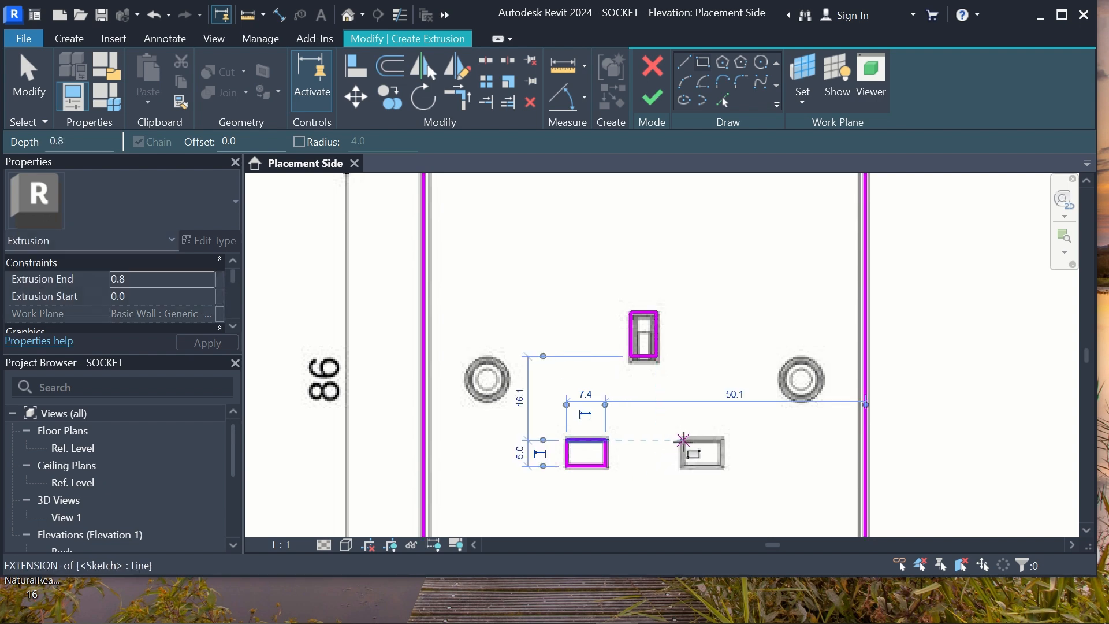
pyautogui.click(682, 441)
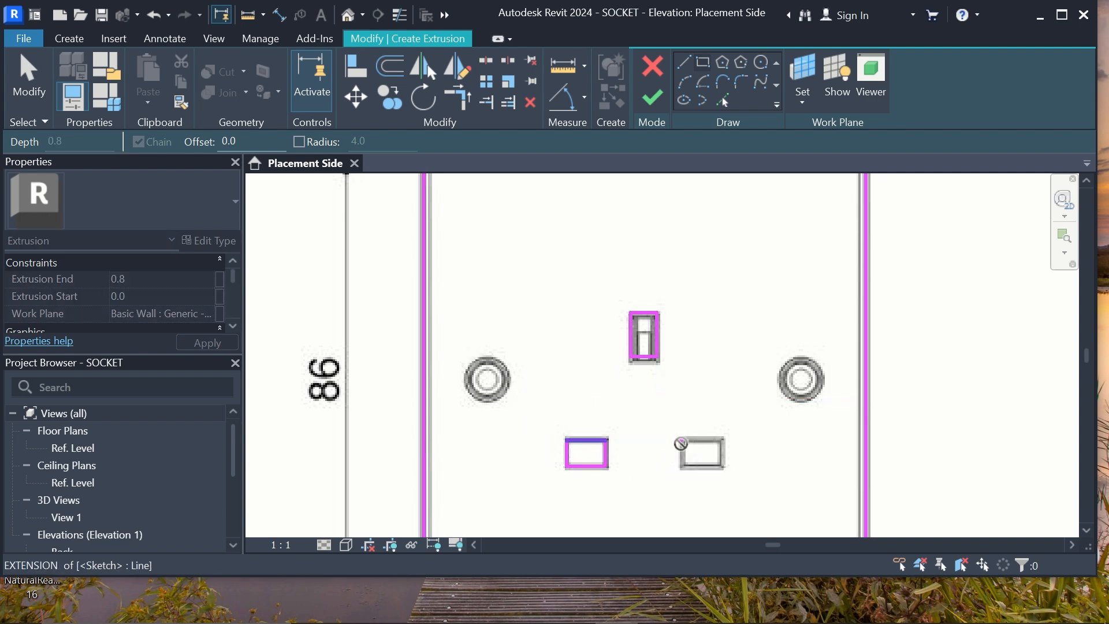
pyautogui.click(722, 465)
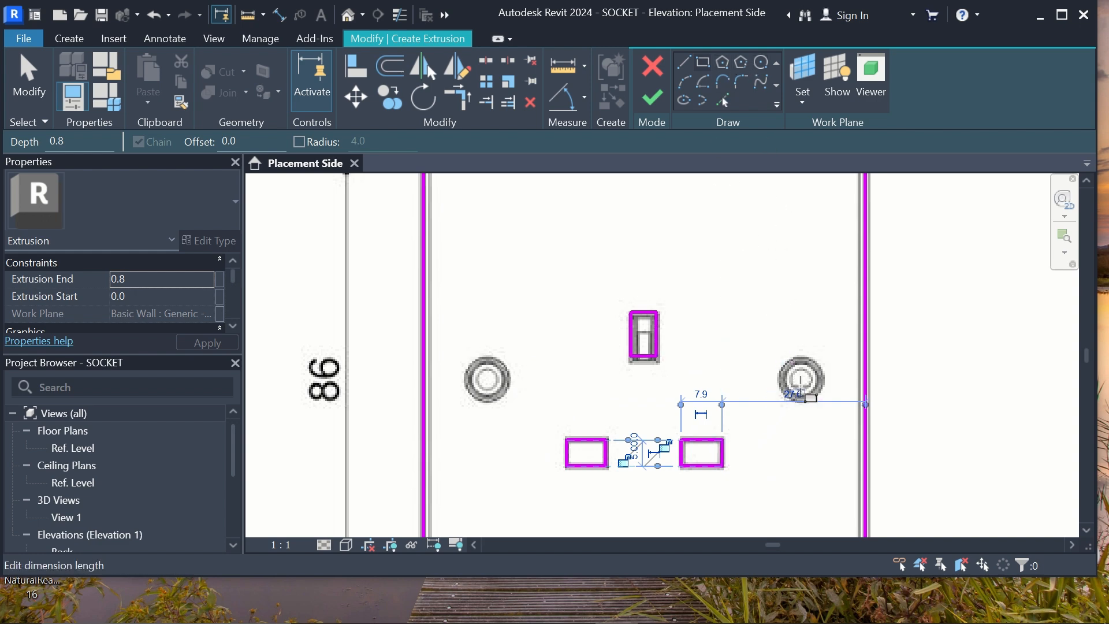
pyautogui.click(800, 377)
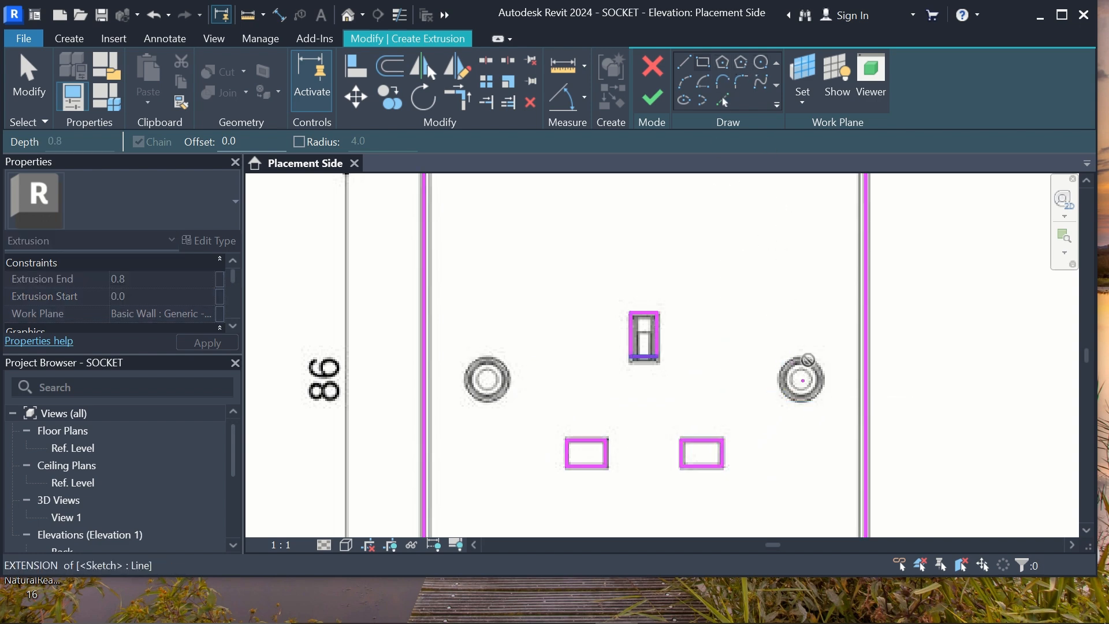
pyautogui.press('Escape')
pyautogui.scroll(-3, 799, 380)
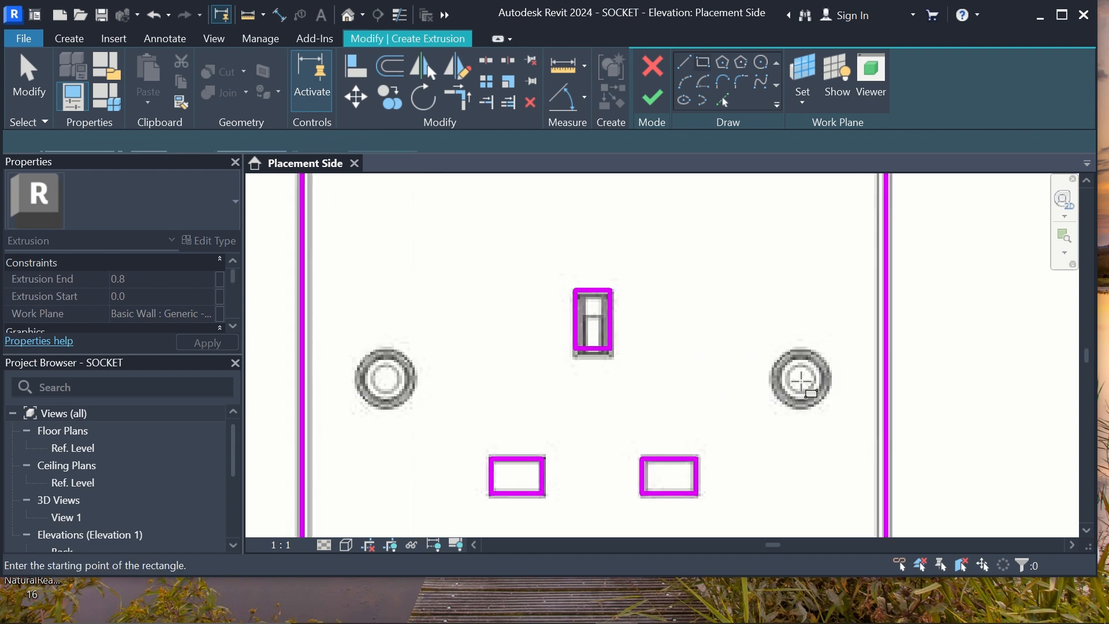
# Extend the lower edge of the earth-pin slot onto the reference outline so the slot is about 9.7 high.
pyautogui.scroll(5, 730, 376)
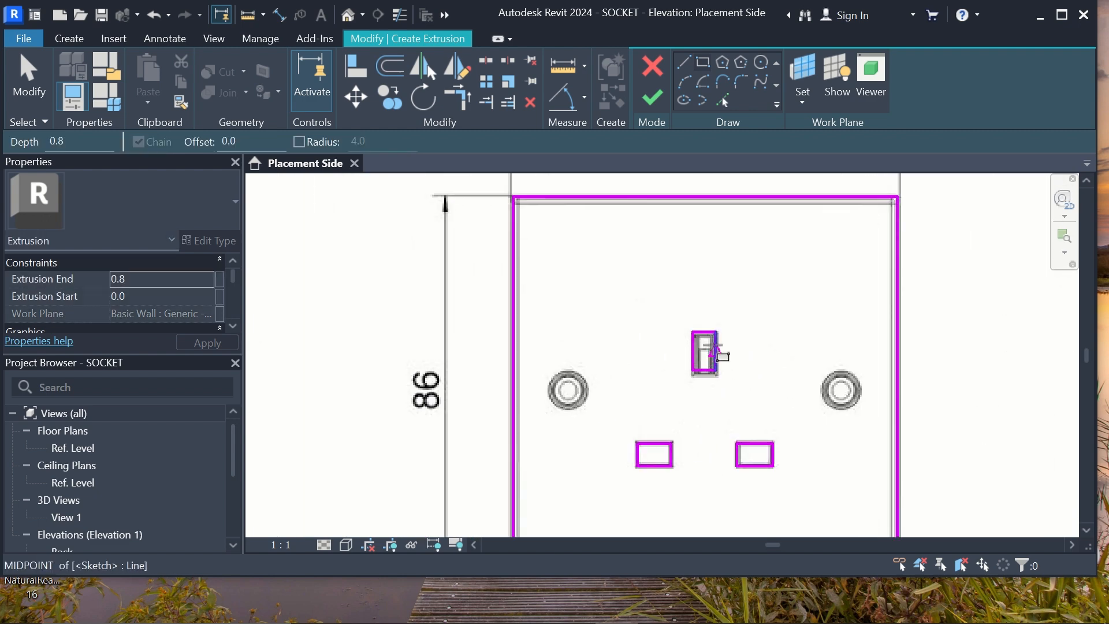
pyautogui.press('Escape')
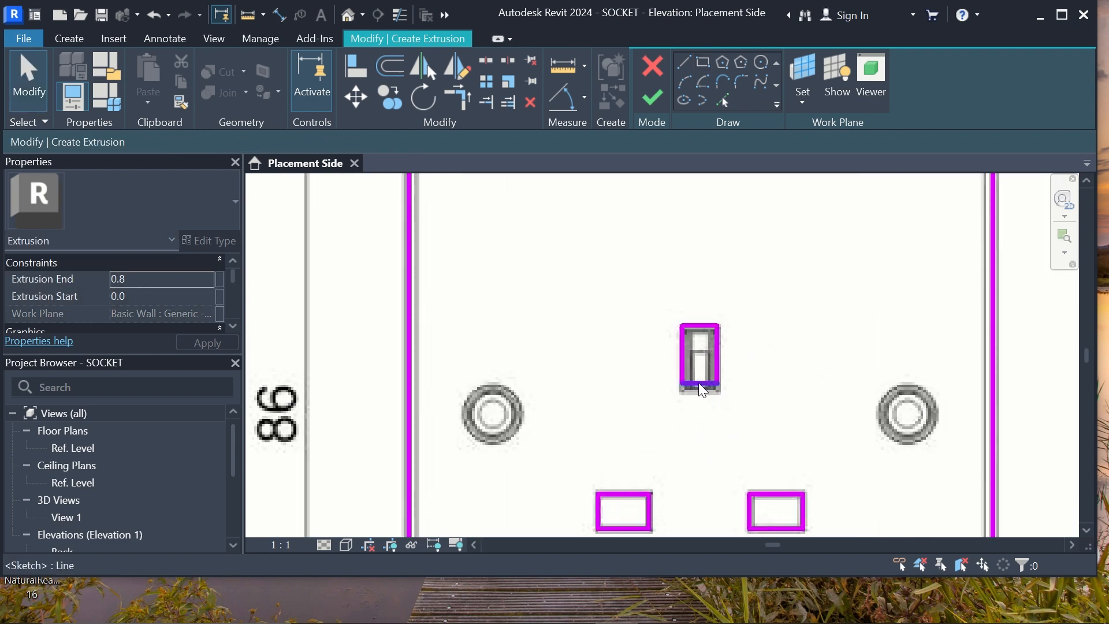
pyautogui.click(700, 384)
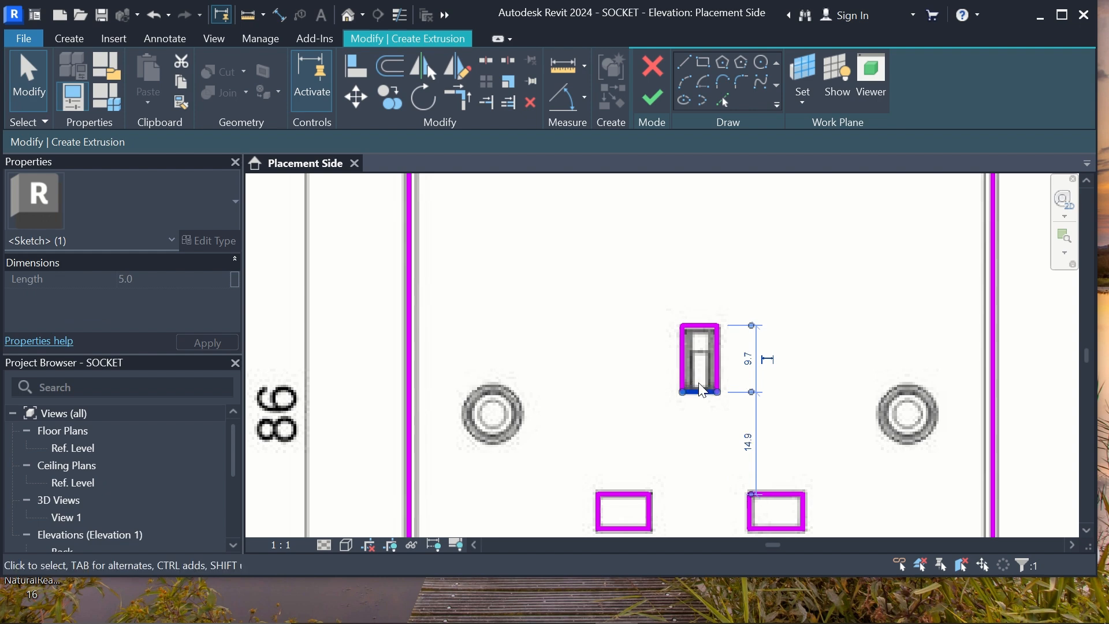
pyautogui.scroll(-2, 701, 387)
pyautogui.scroll(-2, 701, 391)
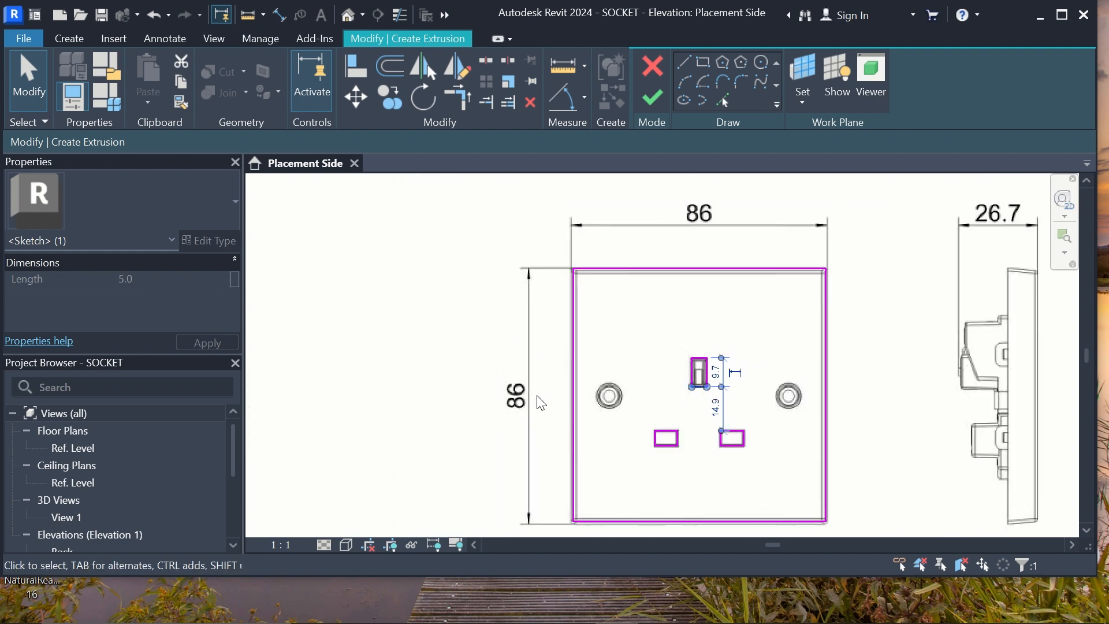
pyautogui.click(430, 359)
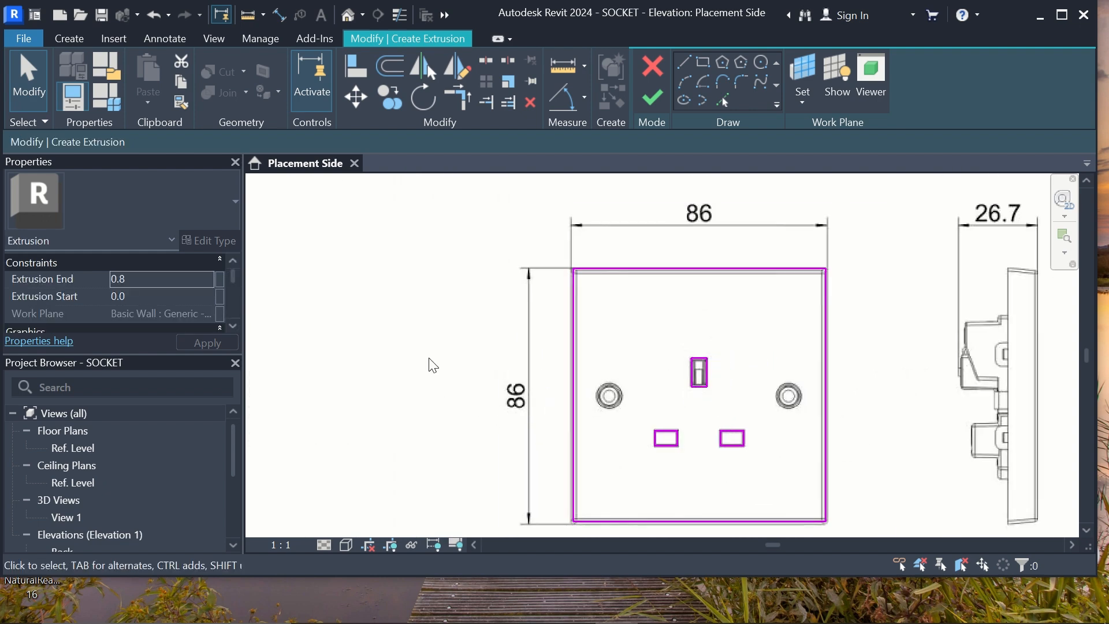
# Round the two upper corners of the single-socket plate outline using Fillet Arc with a fixed radius of 4.0.
pyautogui.scroll(-2, 433, 365)
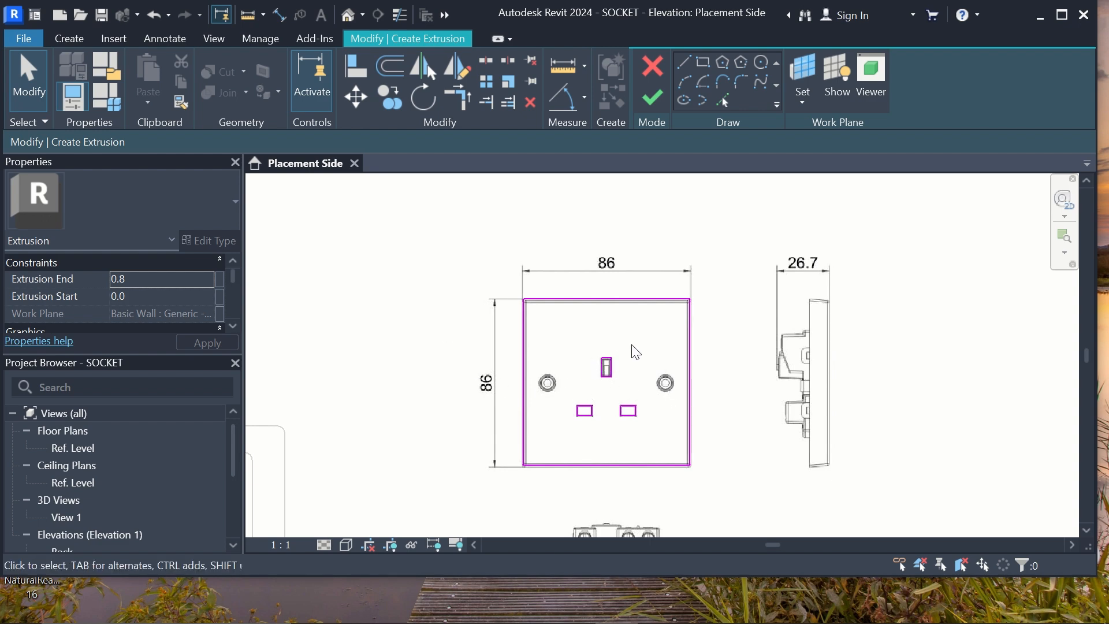
pyautogui.scroll(2, 587, 293)
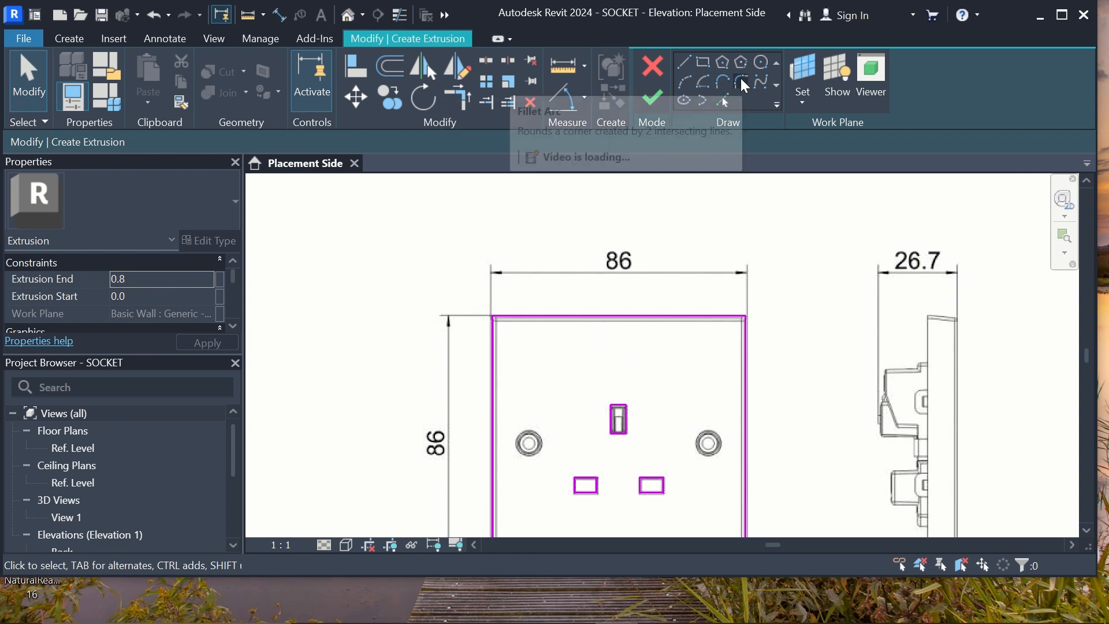
pyautogui.click(741, 80)
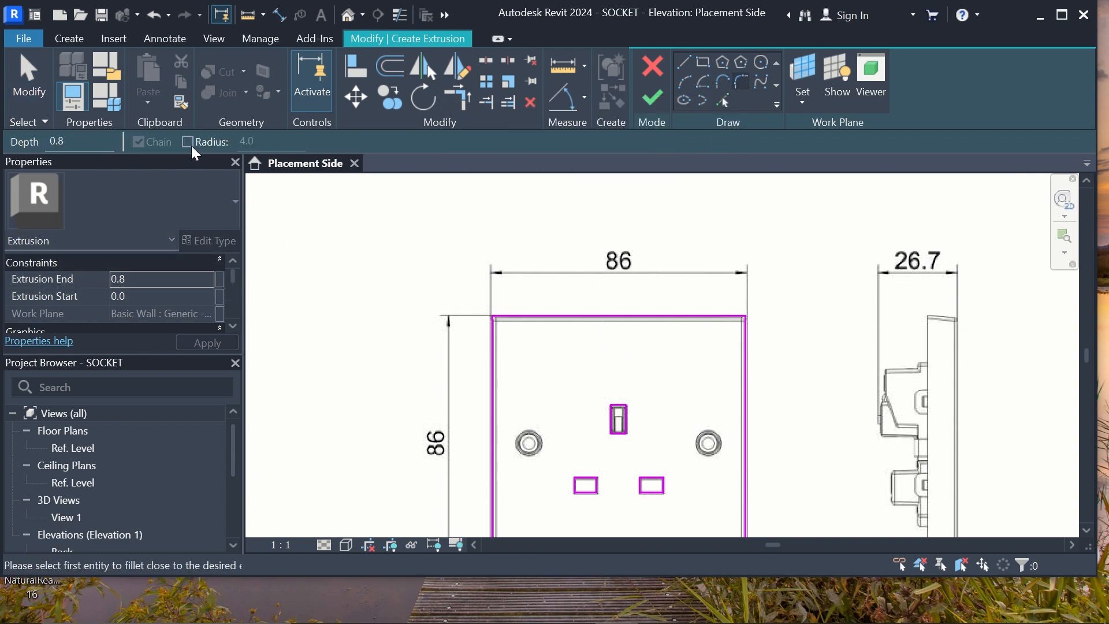
pyautogui.click(188, 142)
pyautogui.scroll(2, 474, 296)
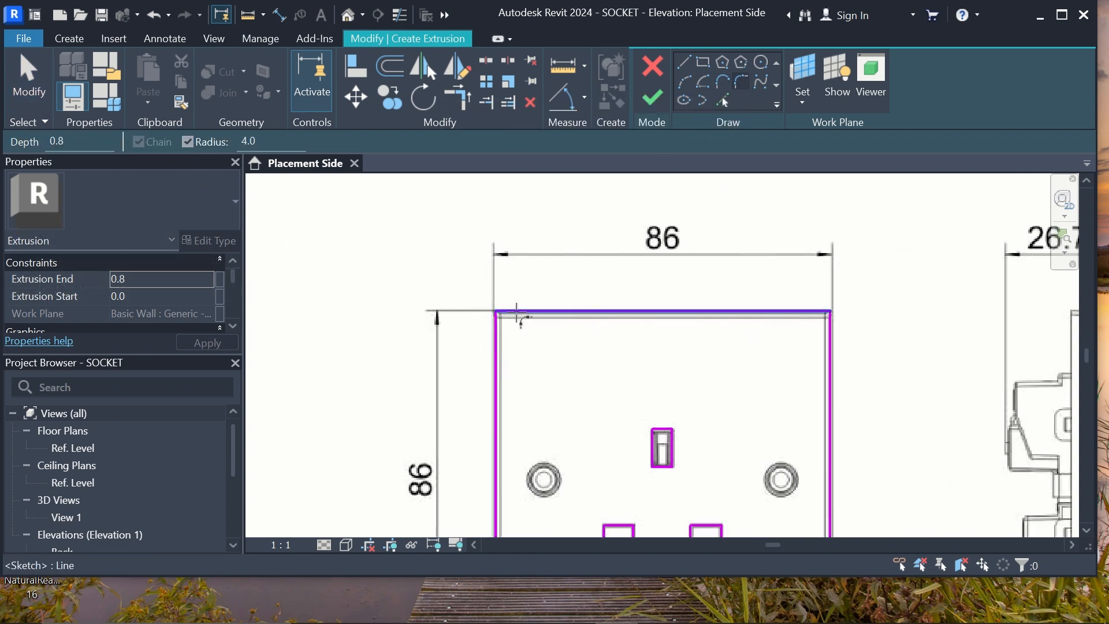
pyautogui.click(492, 334)
pyautogui.click(516, 314)
pyautogui.click(785, 314)
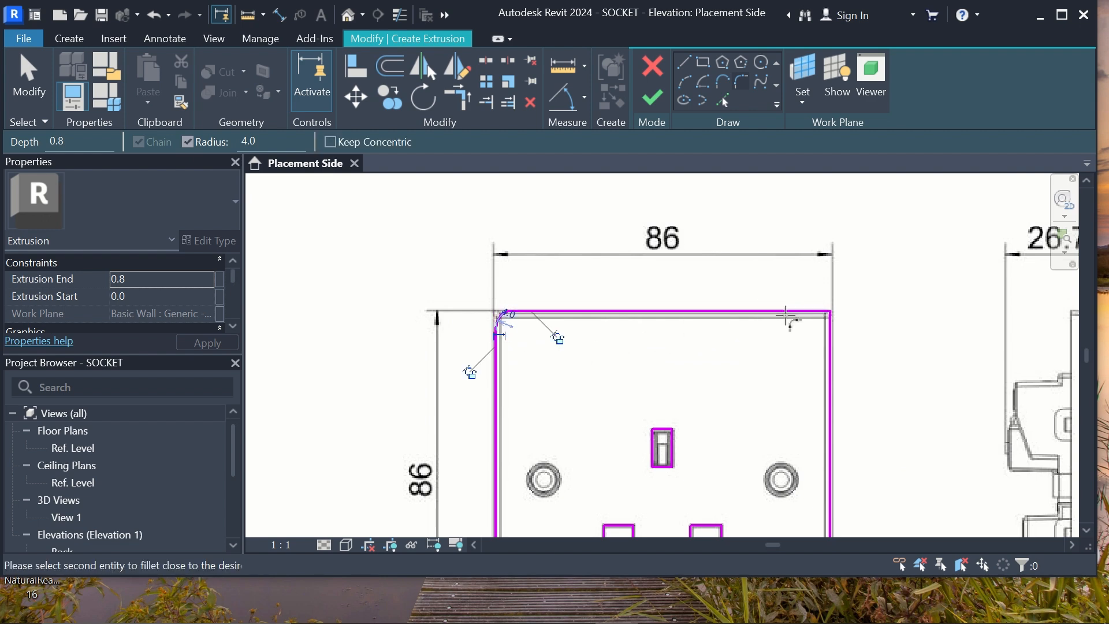
pyautogui.click(831, 335)
pyautogui.scroll(-2, 614, 277)
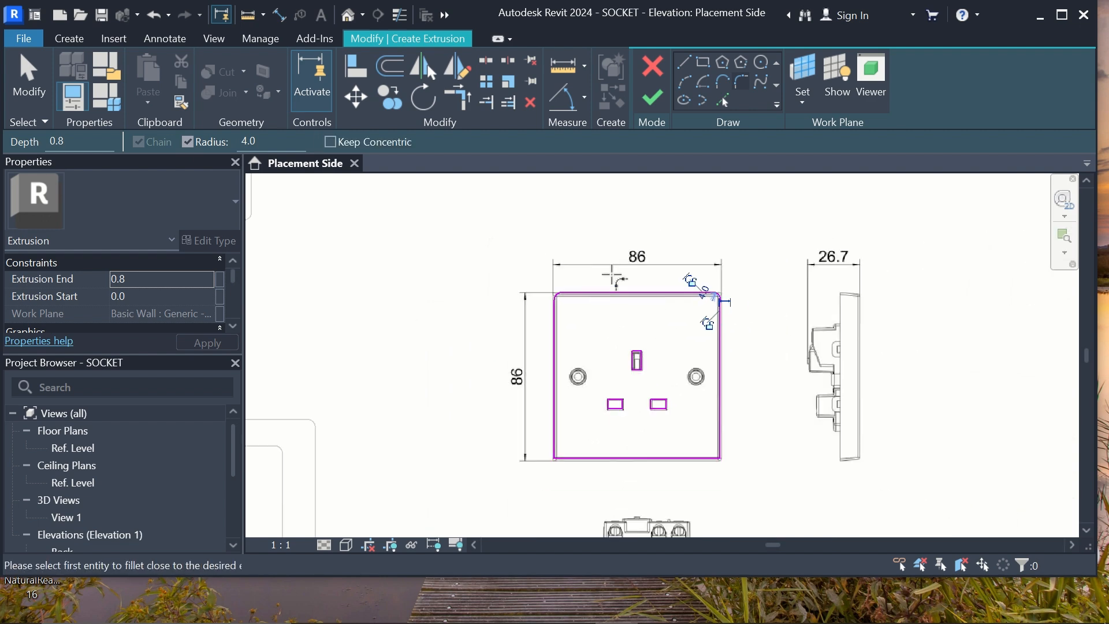
# Round the two lower corners of the plate outline with the same 4.0 radius.
pyautogui.scroll(1, 574, 416)
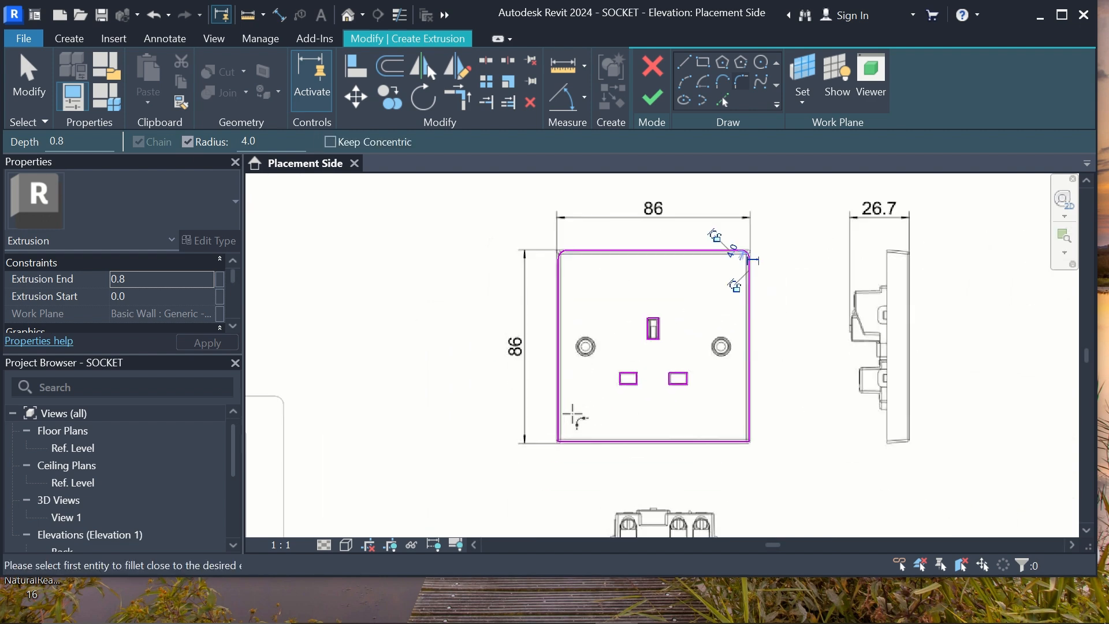
pyautogui.click(577, 443)
pyautogui.click(559, 431)
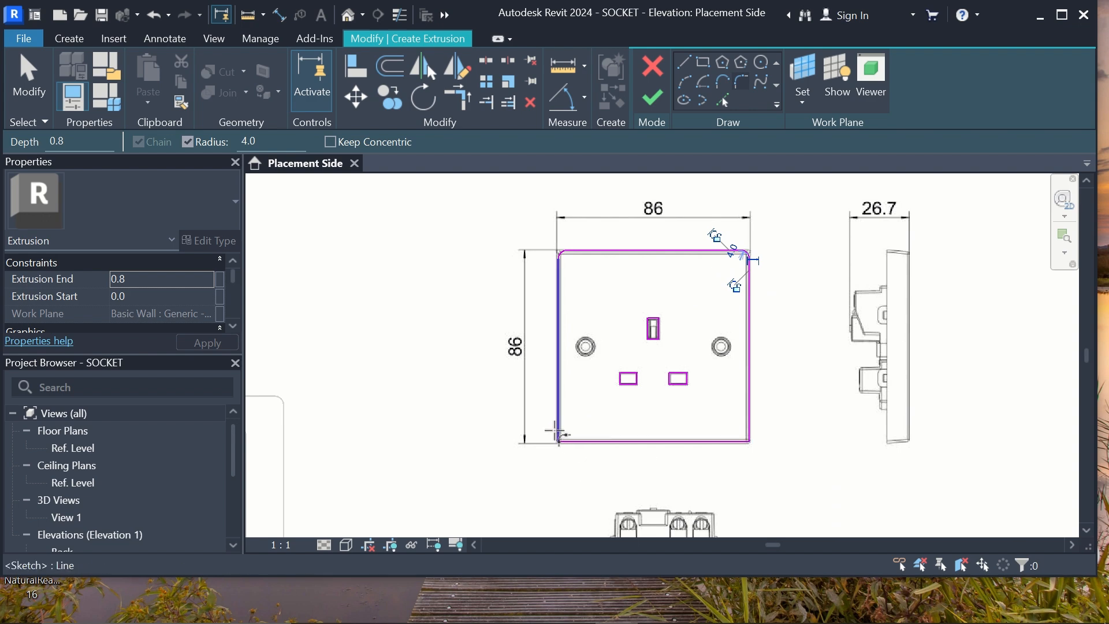
pyautogui.click(750, 425)
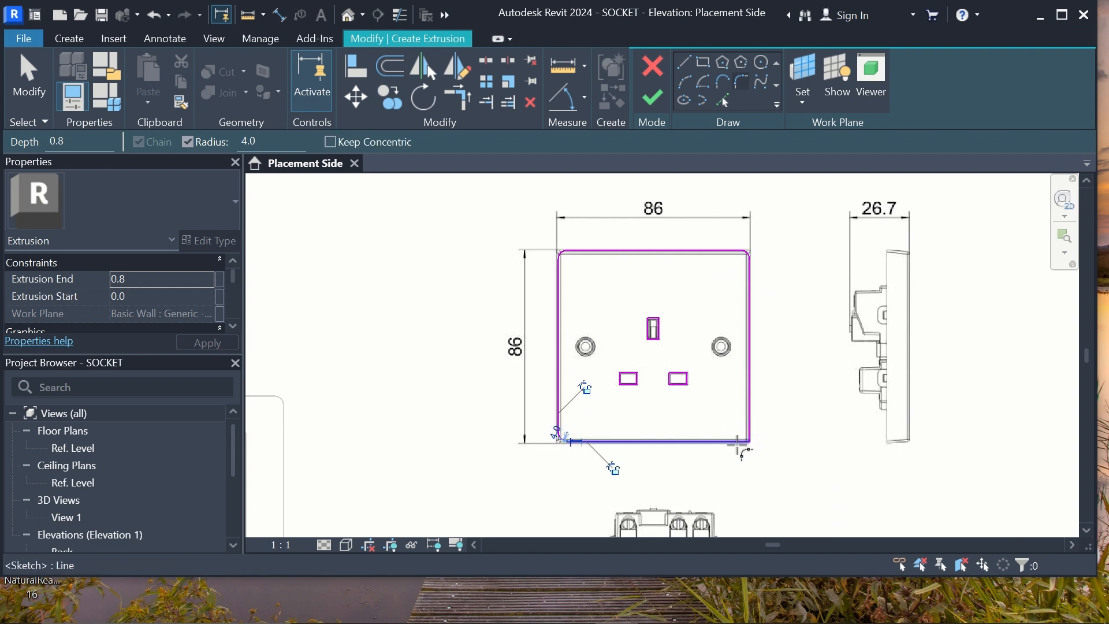
pyautogui.click(737, 442)
pyautogui.scroll(-2, 589, 423)
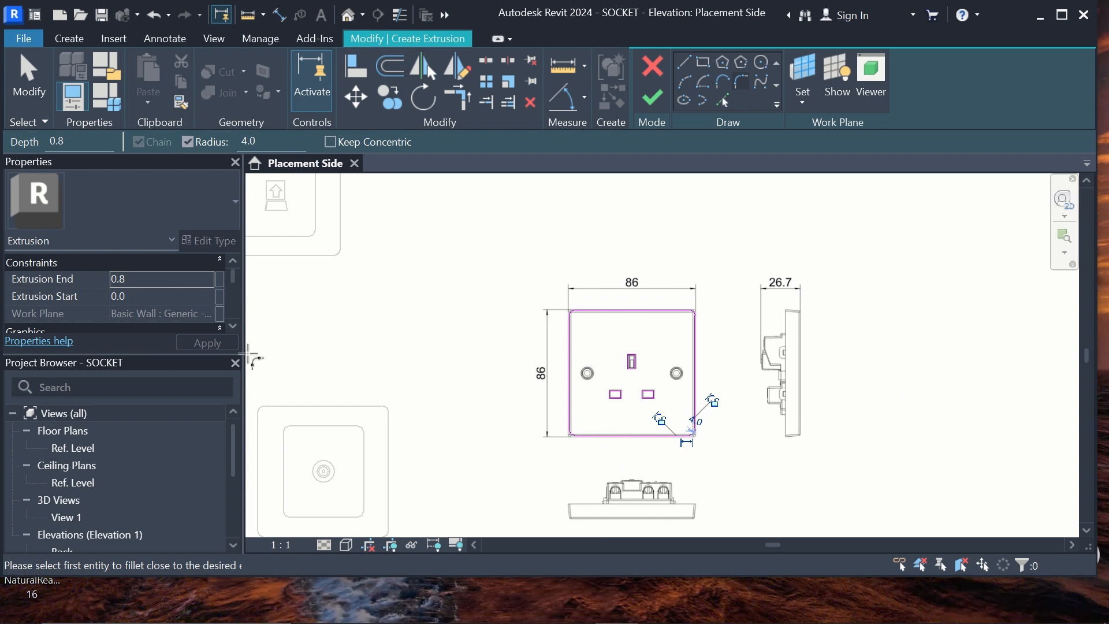
# Set the plate's extrusion end to 8.8, finish the extrusion sketch and deselect the plate.
pyautogui.click(145, 279)
pyautogui.write('8')
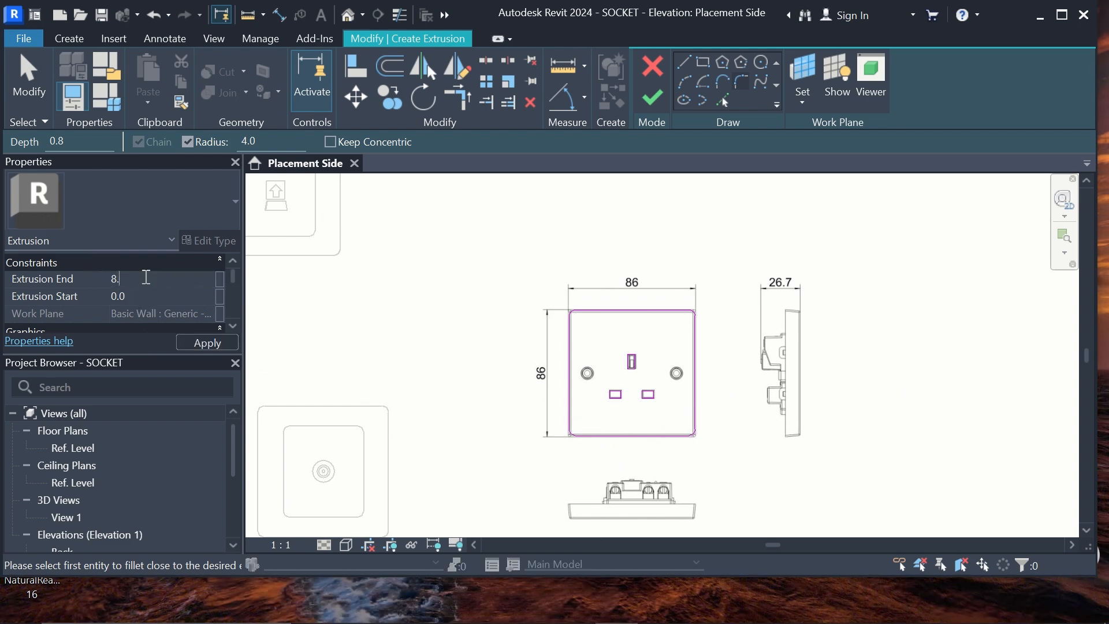
pyautogui.press('Return')
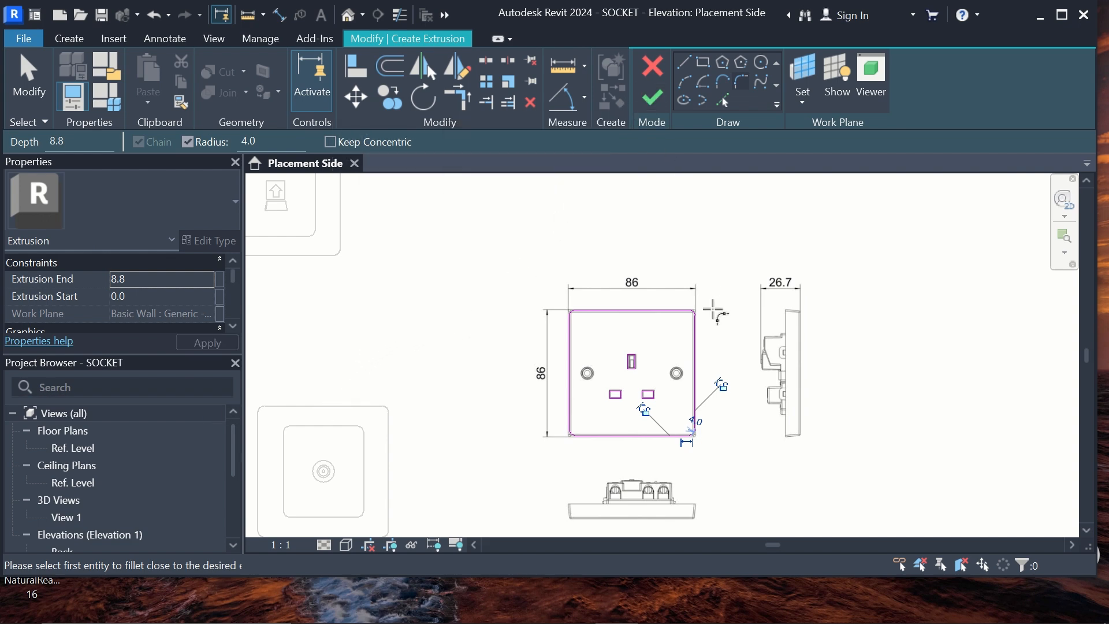
pyautogui.click(652, 97)
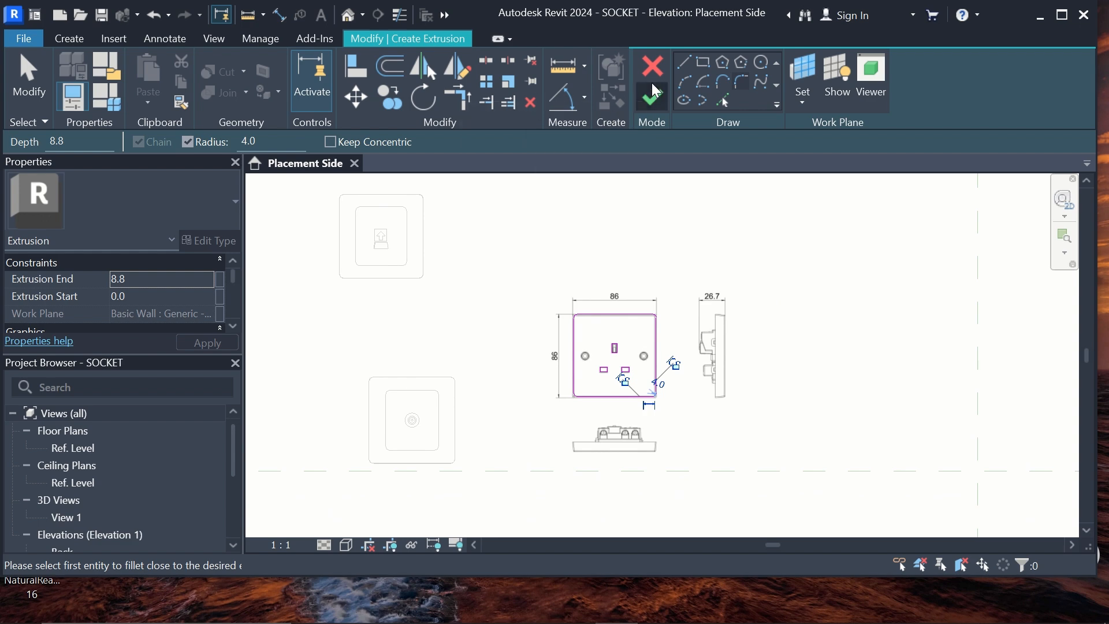
pyautogui.scroll(-5, 614, 359)
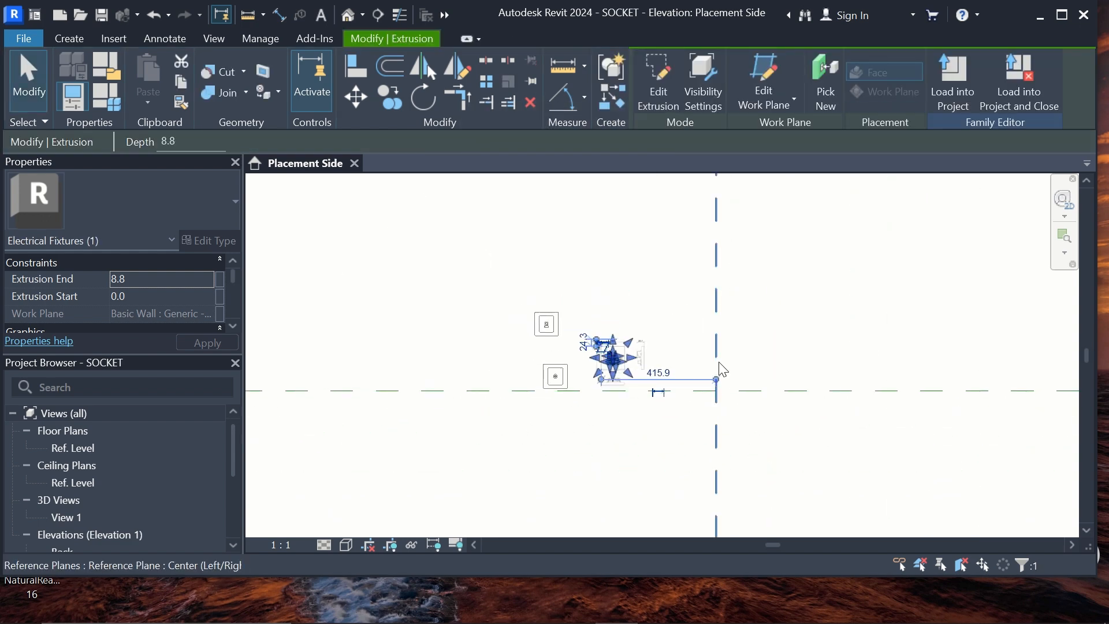
pyautogui.scroll(-2, 529, 370)
pyautogui.press('Escape')
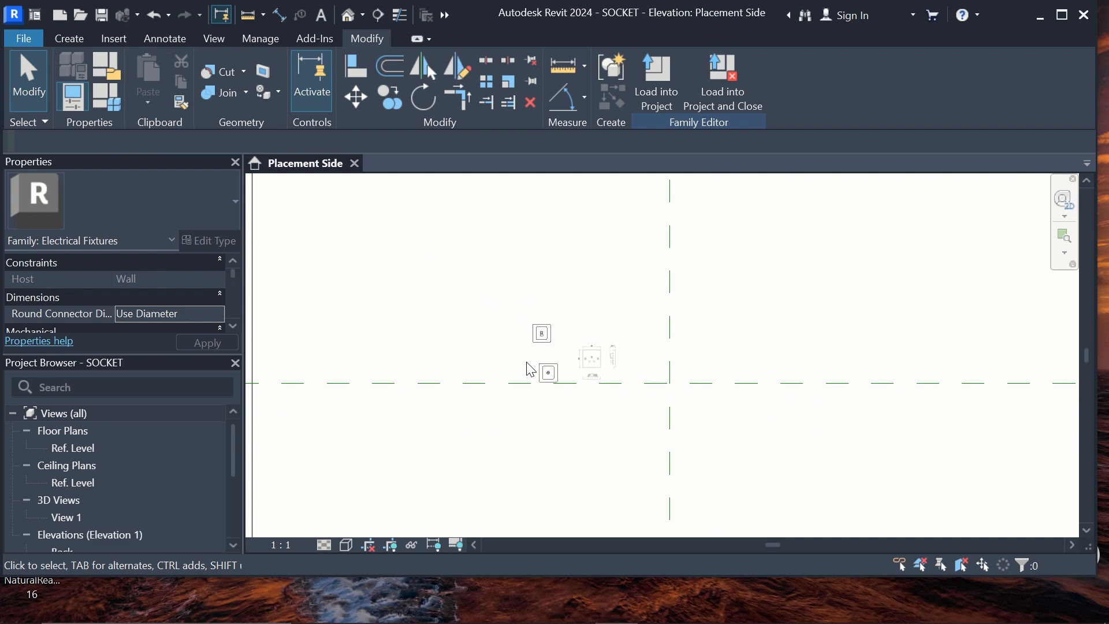
# Move the single-socket reference image off the plate to outside the wall, above the other used reference images.
pyautogui.click(608, 368)
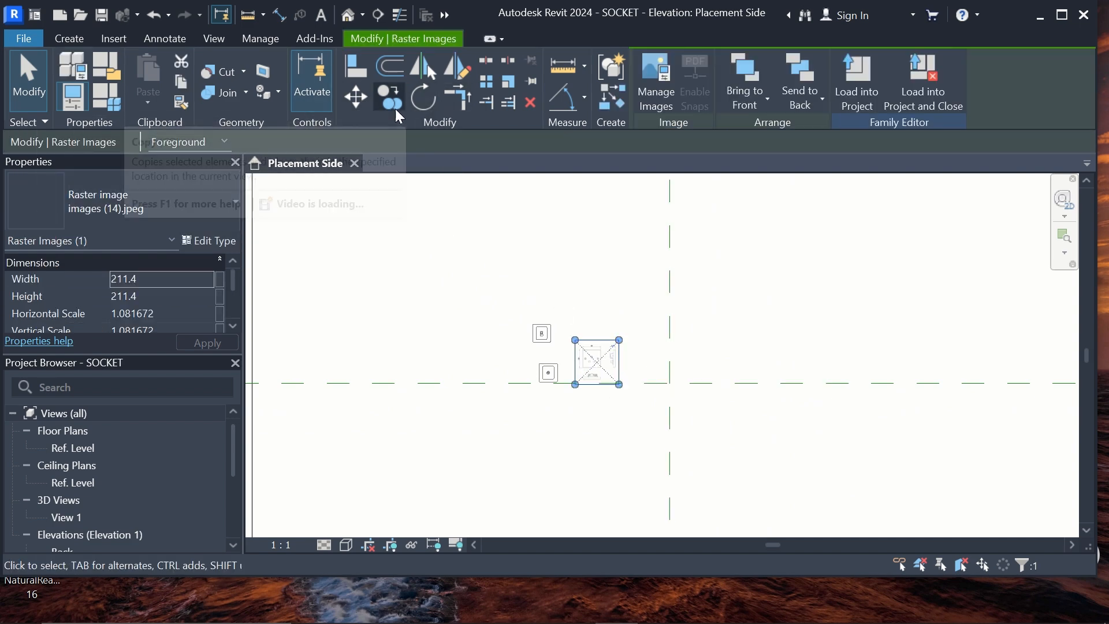
pyautogui.click(355, 99)
pyautogui.scroll(-2, 529, 365)
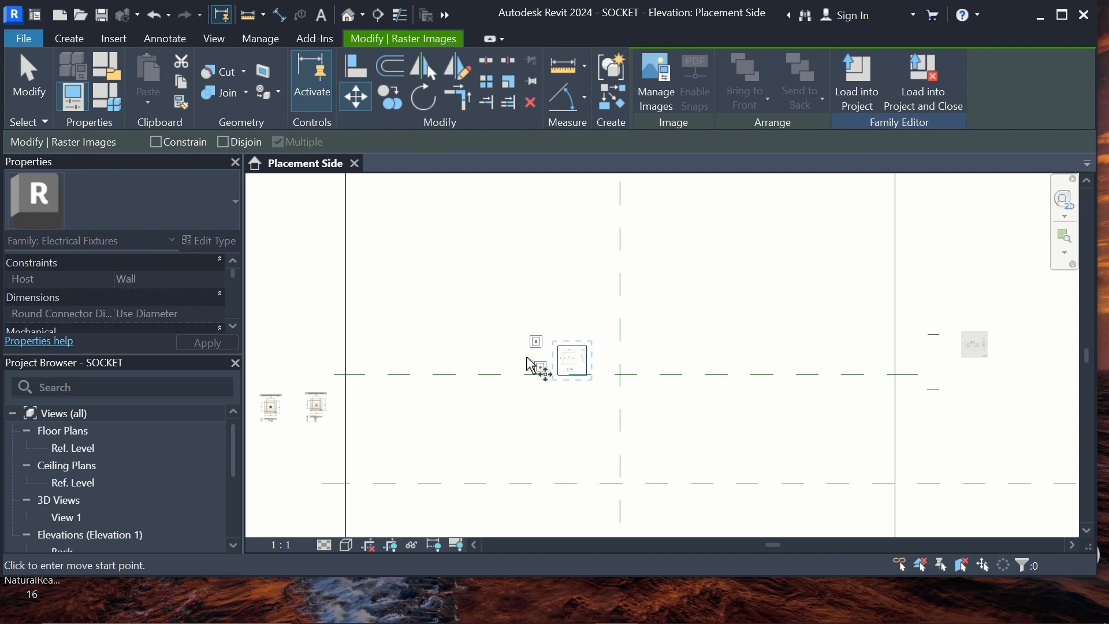
pyautogui.click(569, 359)
pyautogui.click(295, 363)
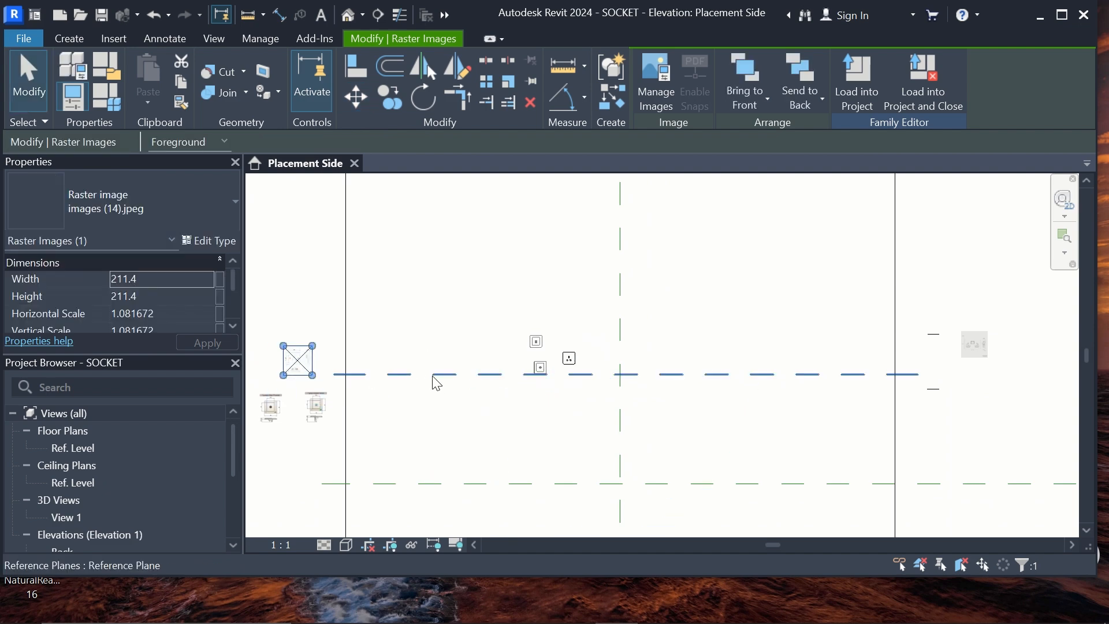
# Move the double-socket reference image onto the wall beside the single-socket plate and set it to Foreground.
pyautogui.scroll(1, 549, 361)
pyautogui.scroll(6, 554, 361)
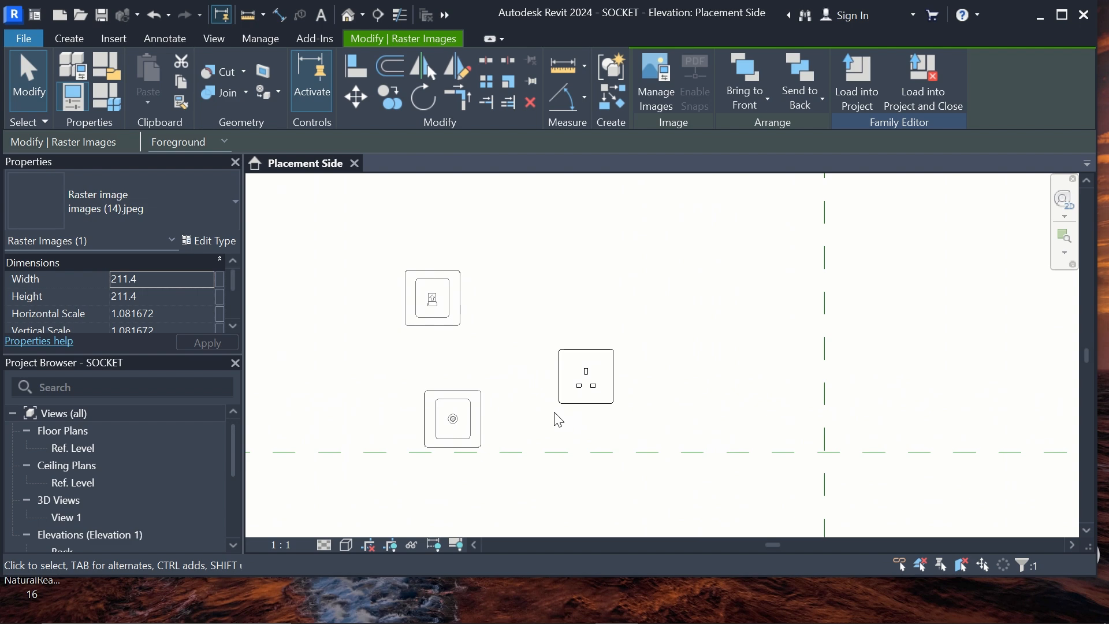
pyautogui.scroll(-5, 557, 419)
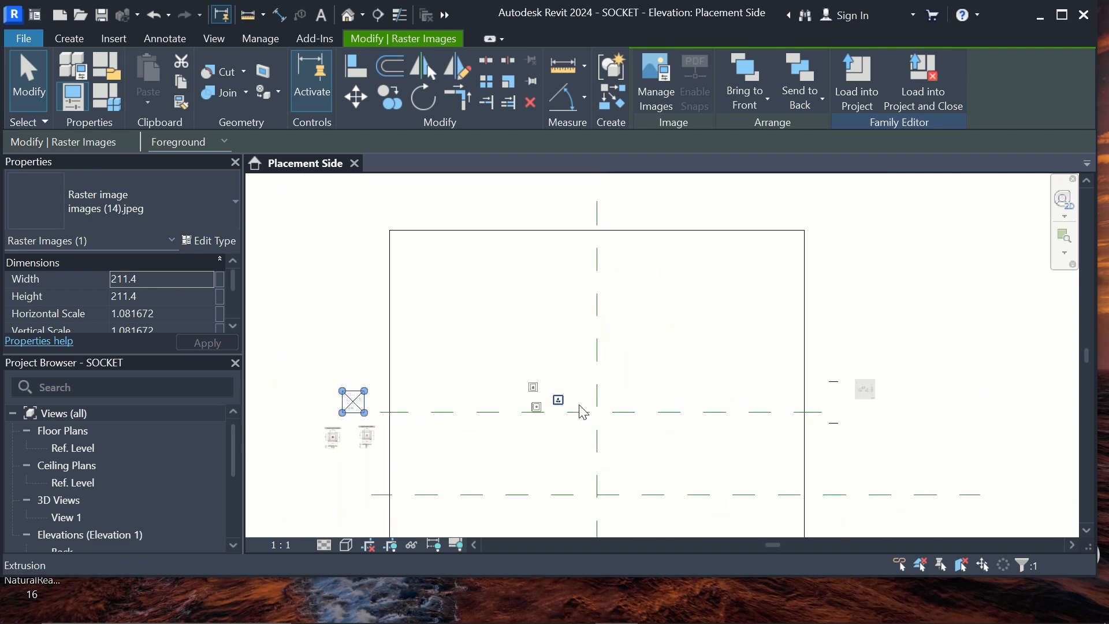
pyautogui.scroll(3, 915, 400)
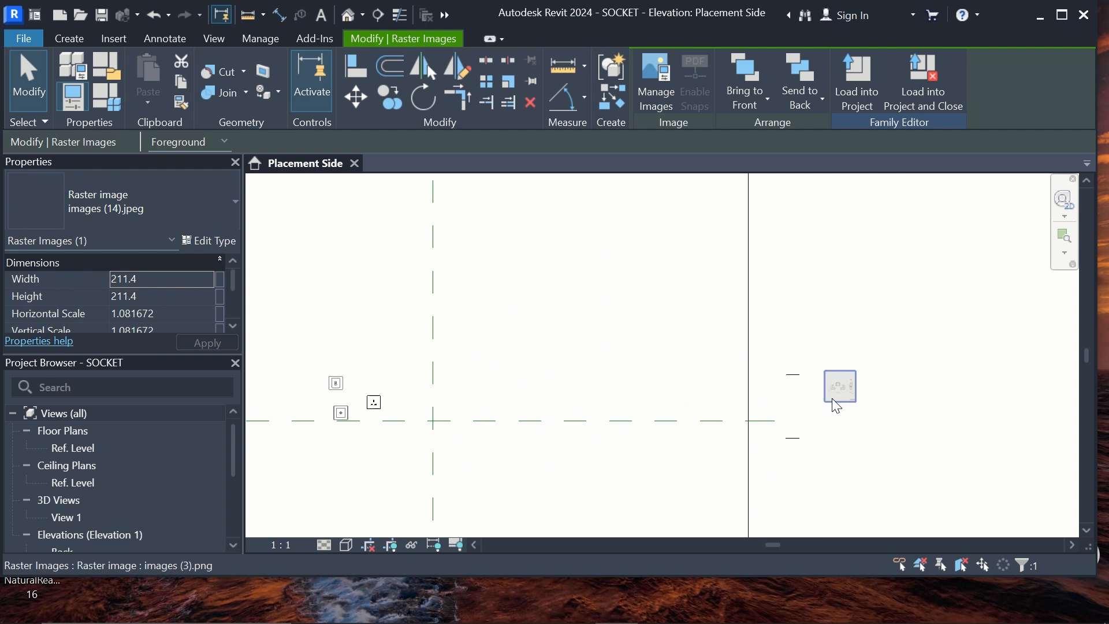
pyautogui.scroll(1, 847, 394)
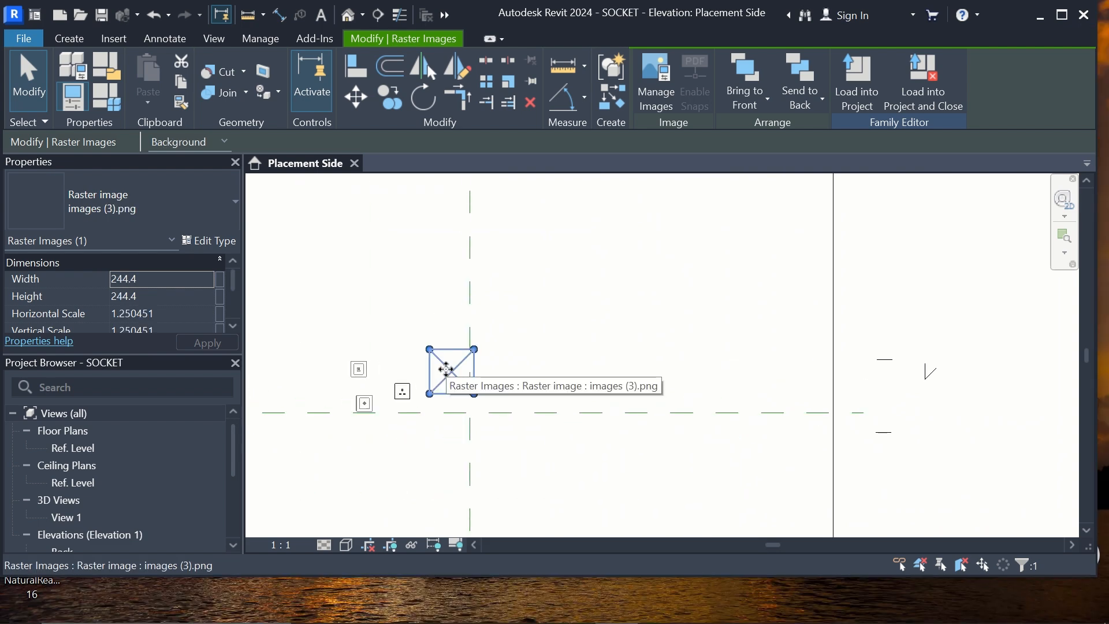
pyautogui.scroll(6, 446, 369)
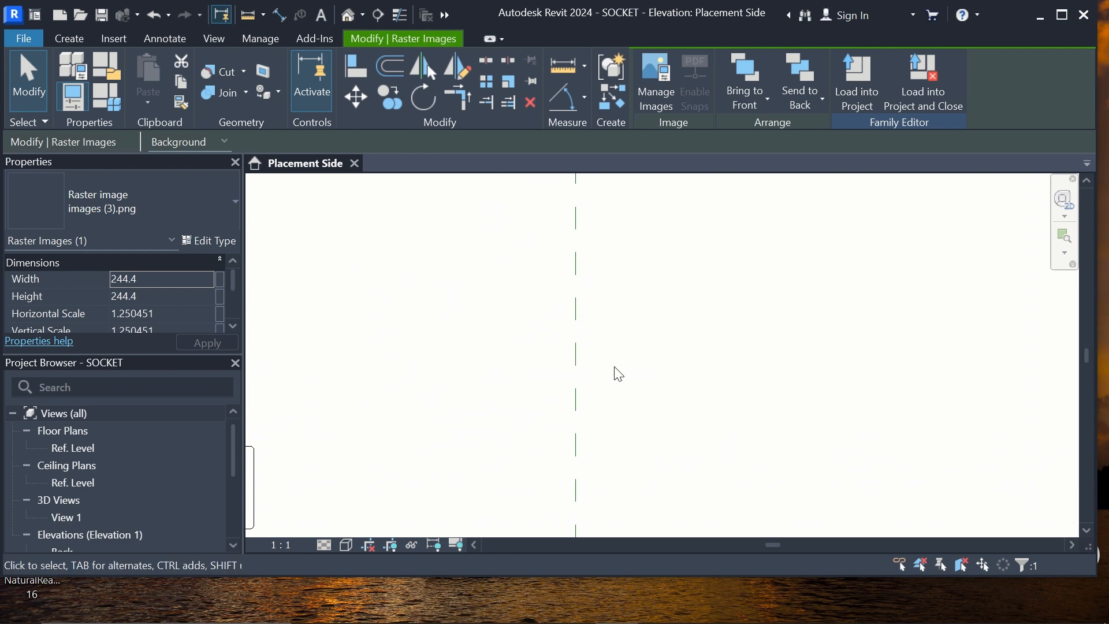
pyautogui.click(225, 142)
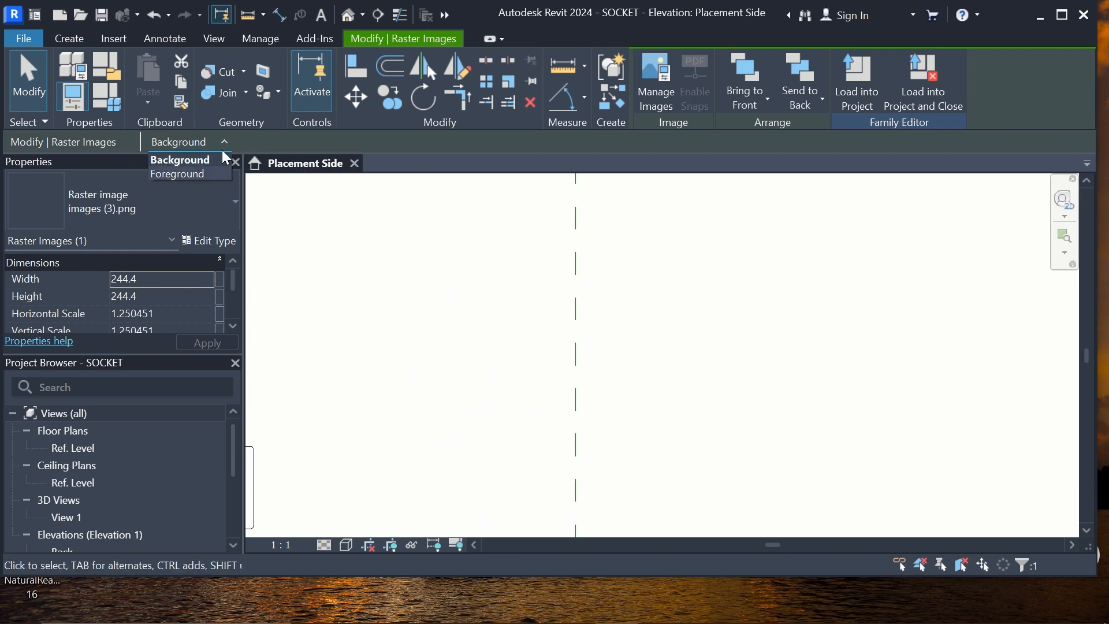
pyautogui.click(209, 175)
pyautogui.scroll(-5, 488, 277)
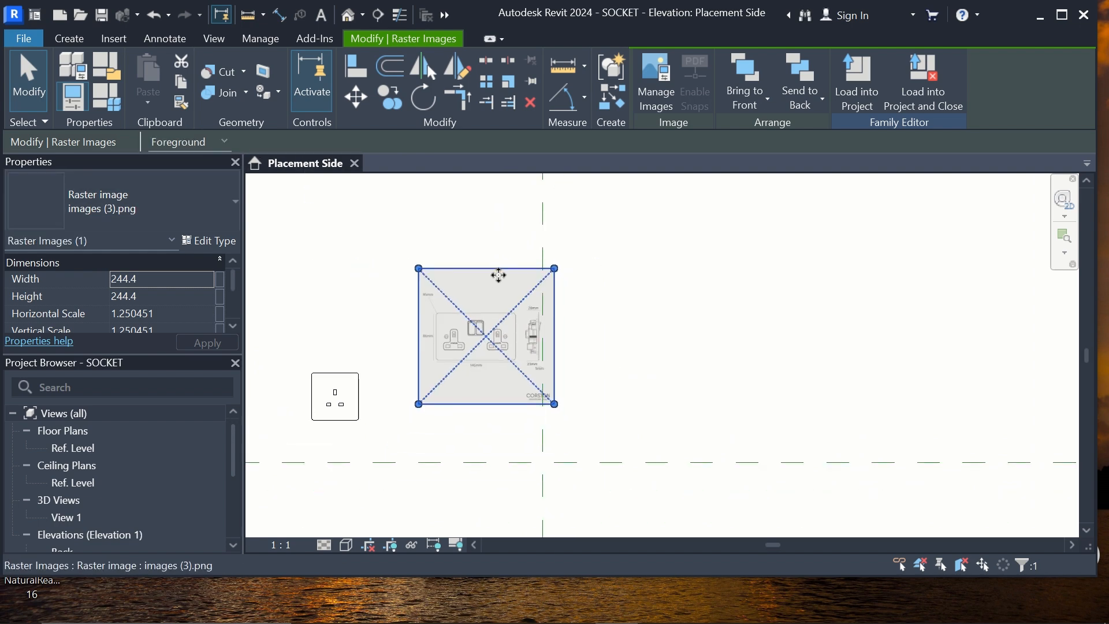
pyautogui.click(577, 341)
pyautogui.scroll(6, 445, 311)
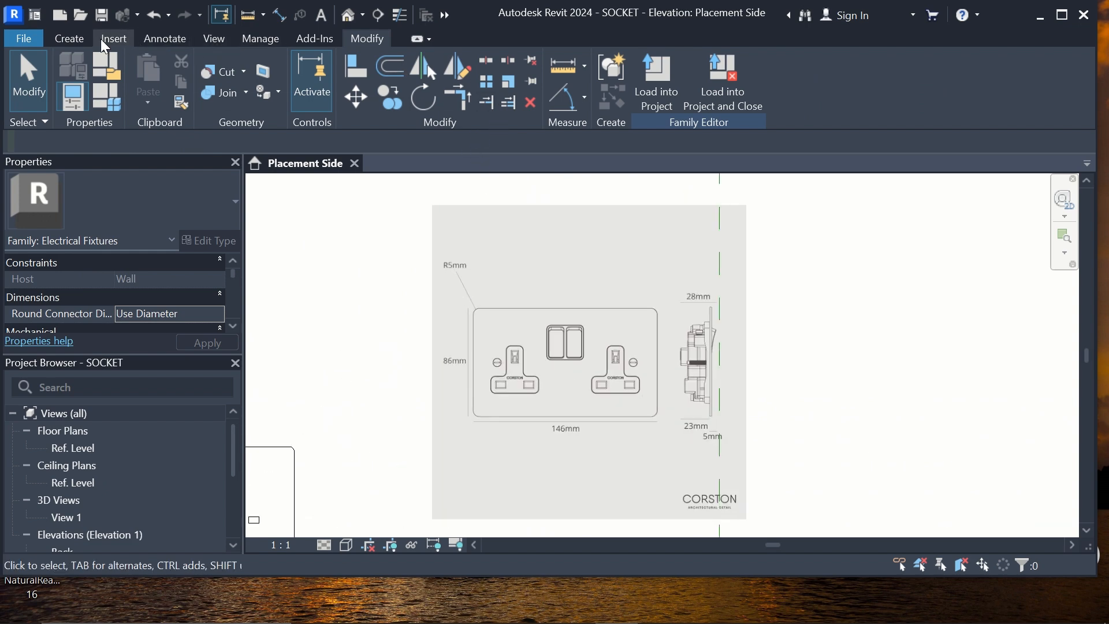
# Start a new extrusion and pick the wall face as its work plane.
pyautogui.click(74, 38)
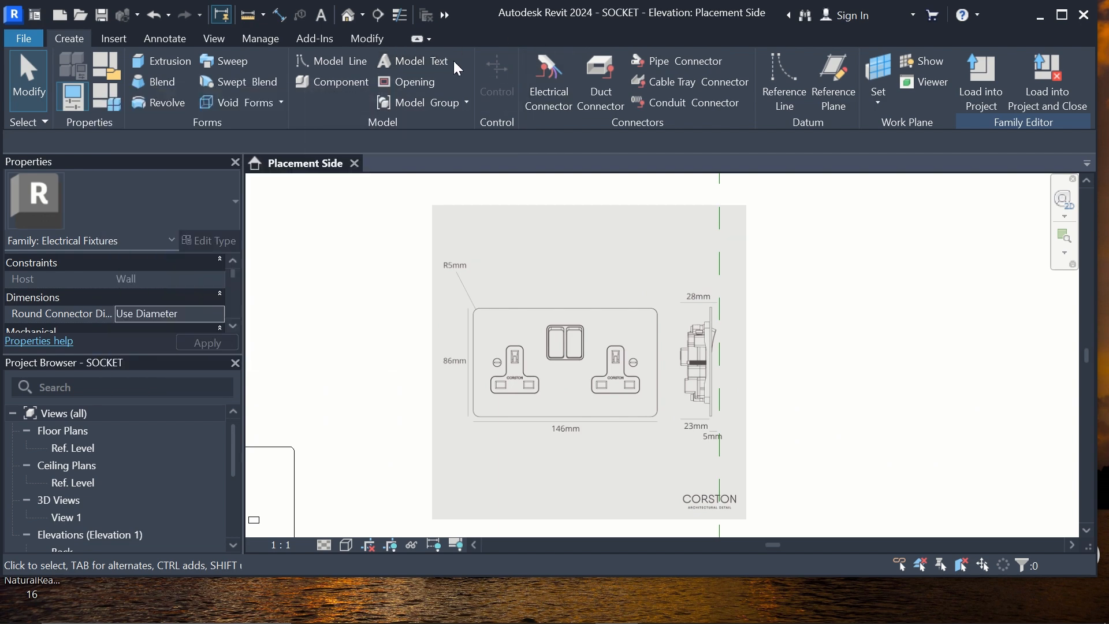
pyautogui.click(178, 57)
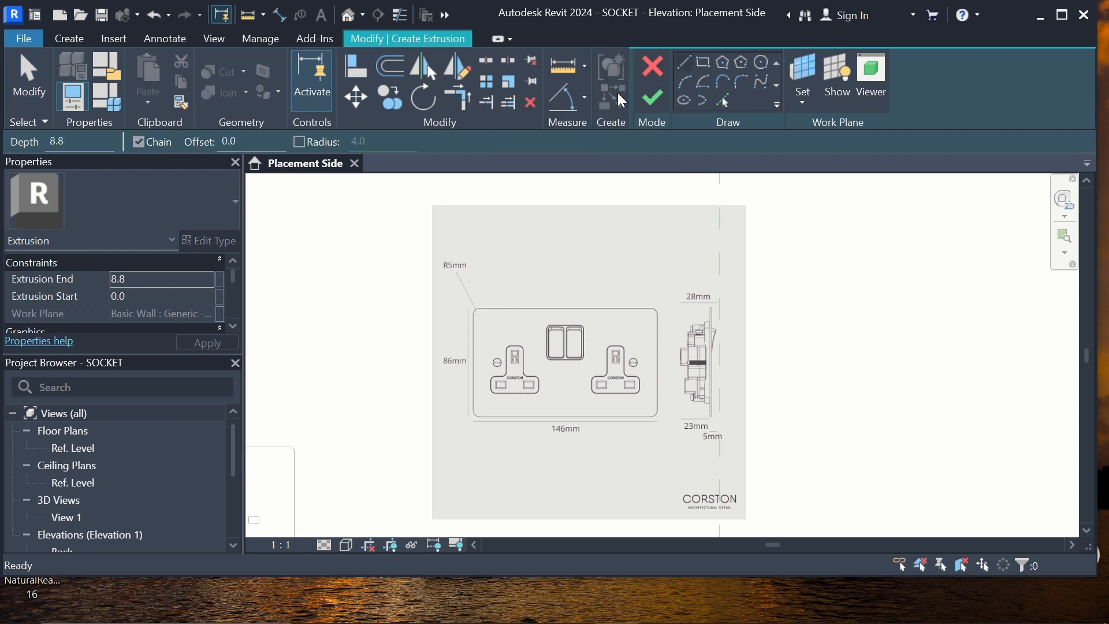
pyautogui.click(802, 103)
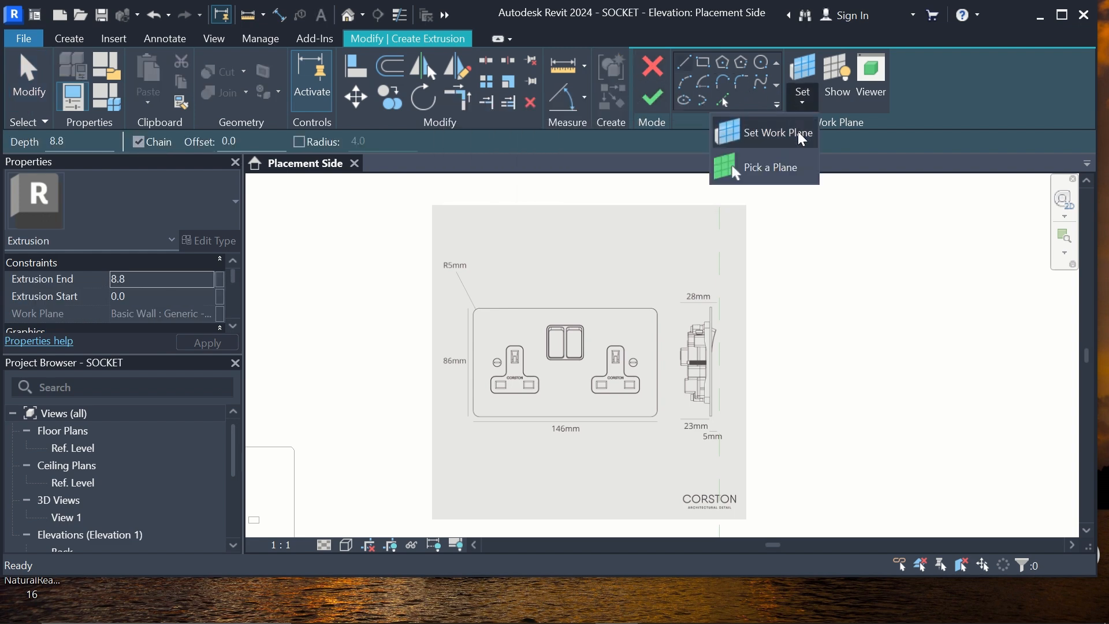
pyautogui.click(787, 168)
pyautogui.scroll(-3, 599, 259)
pyautogui.scroll(-5, 599, 260)
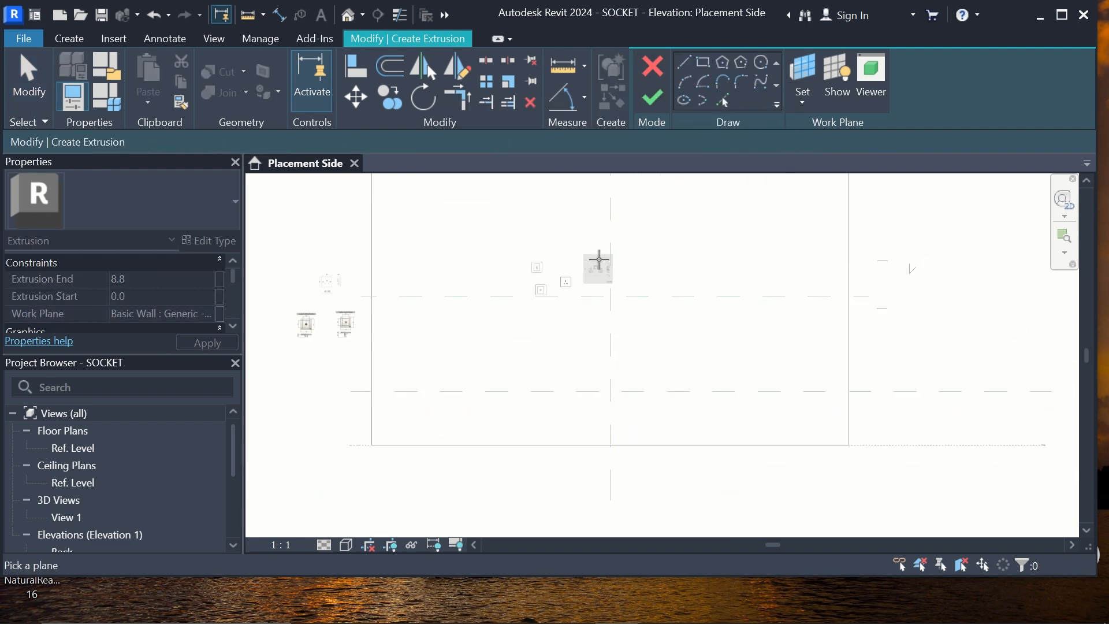
pyautogui.click(790, 316)
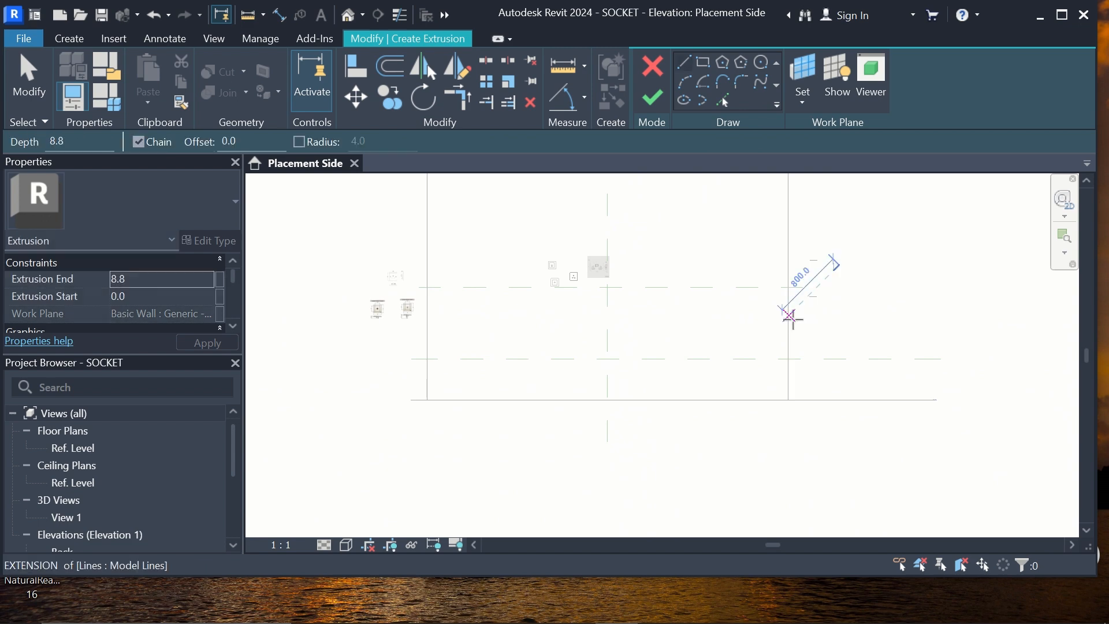
# Sketch a rectangle about 145 by 85 mm over the double-socket plate outline in the reference image.
pyautogui.scroll(2, 584, 257)
pyautogui.scroll(8, 600, 280)
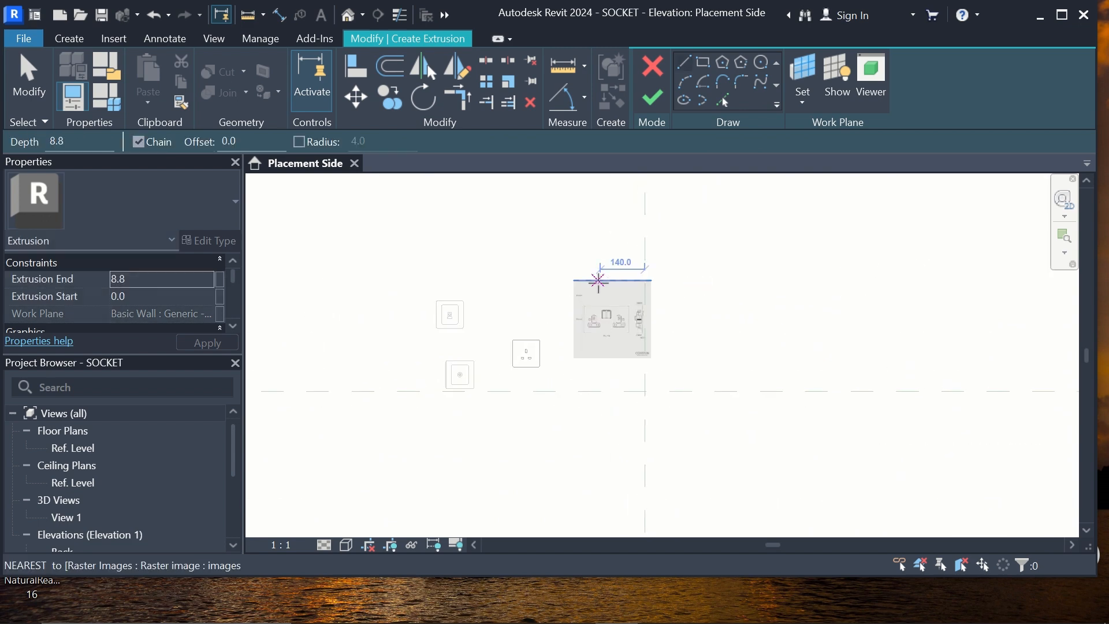
pyautogui.scroll(2, 599, 295)
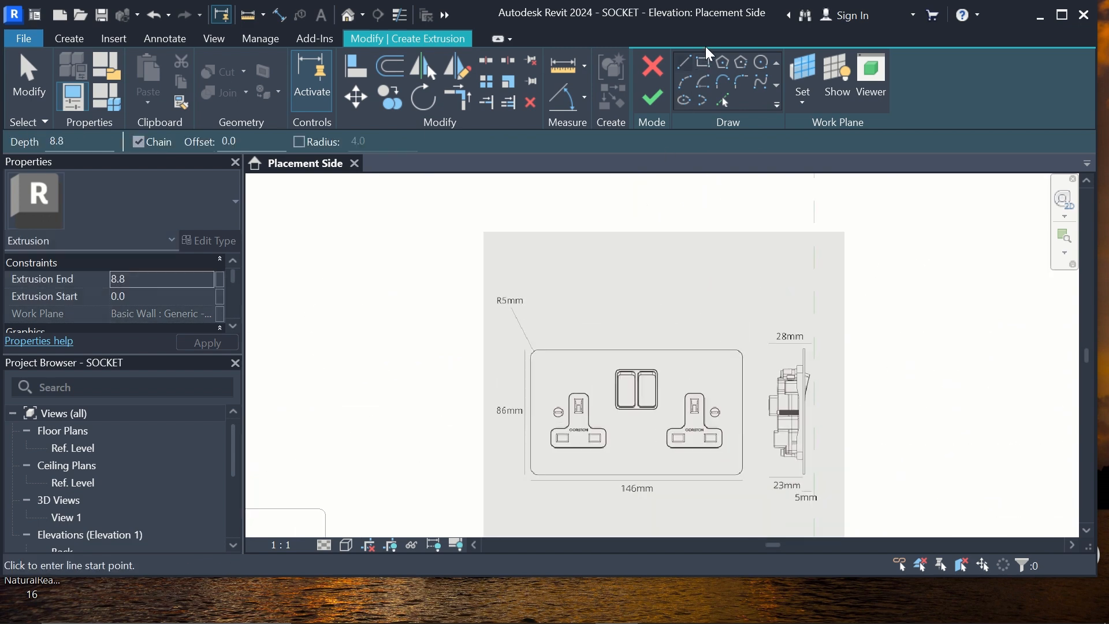
pyautogui.click(704, 61)
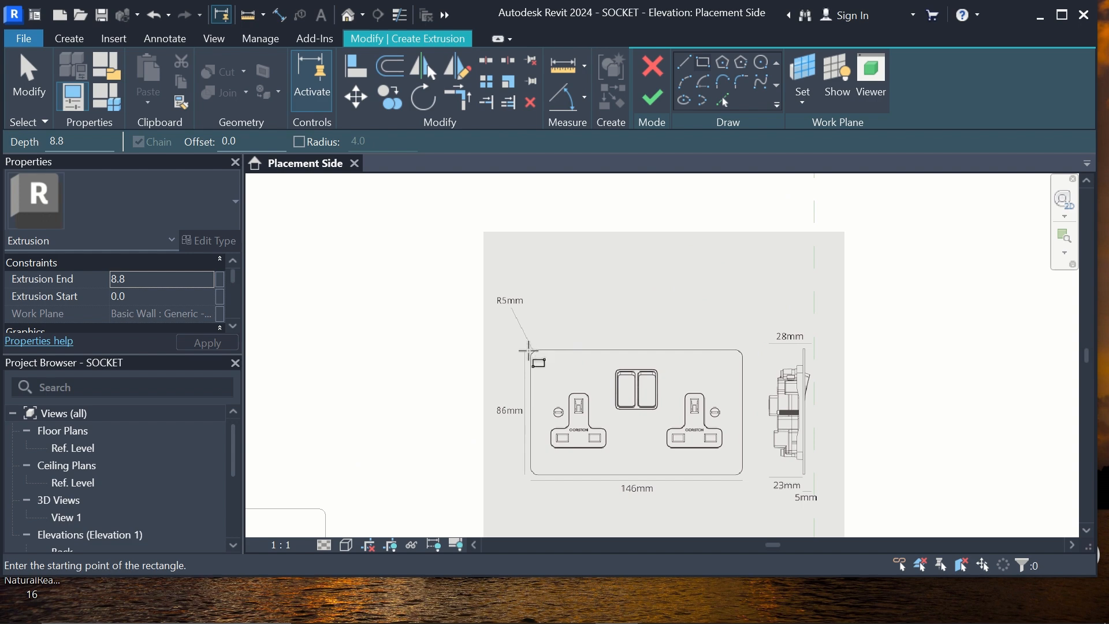
pyautogui.scroll(2, 528, 350)
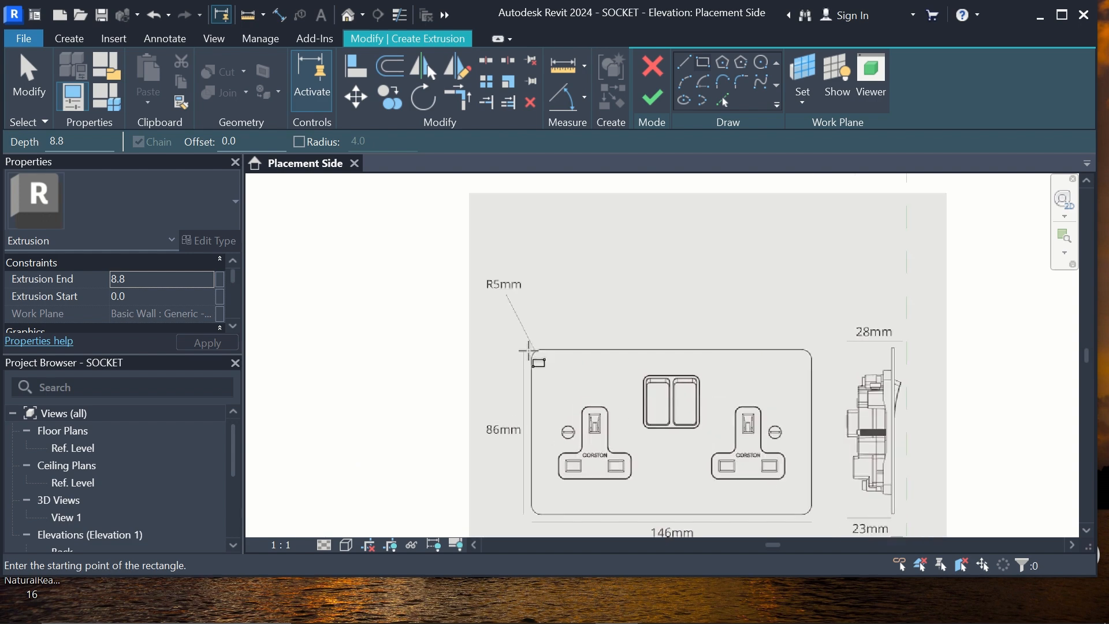
pyautogui.click(532, 350)
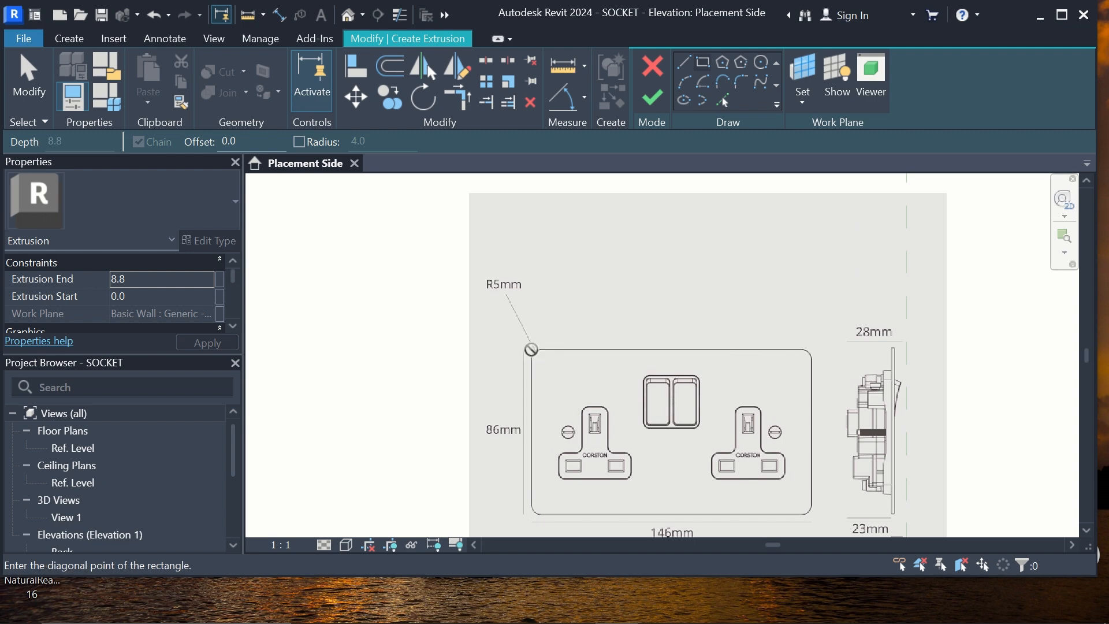
pyautogui.scroll(-2, 531, 350)
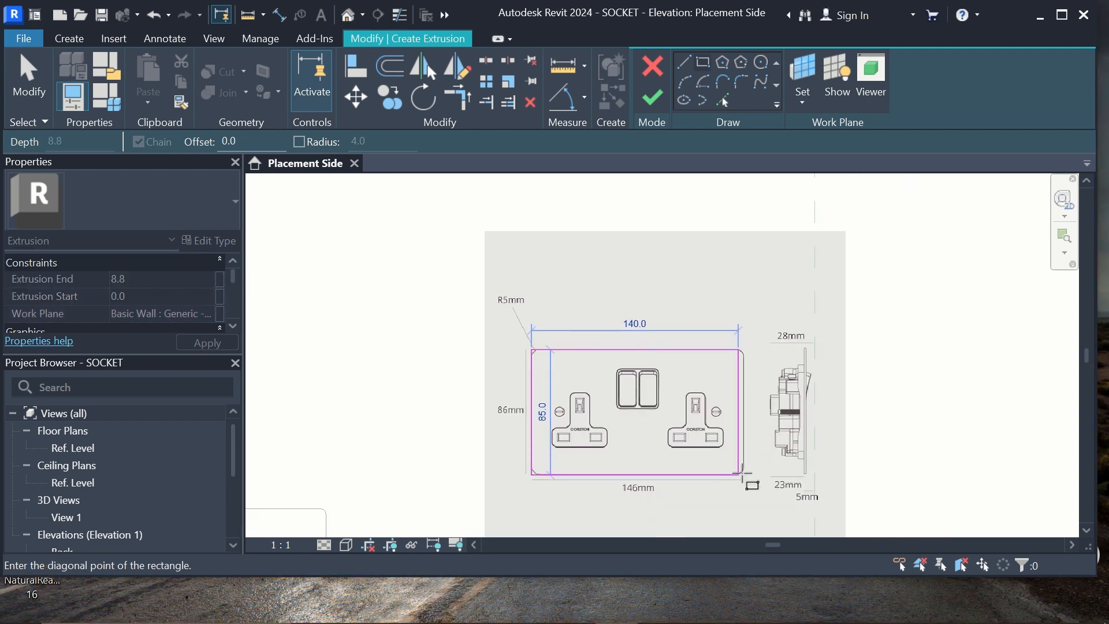
pyautogui.scroll(2, 744, 473)
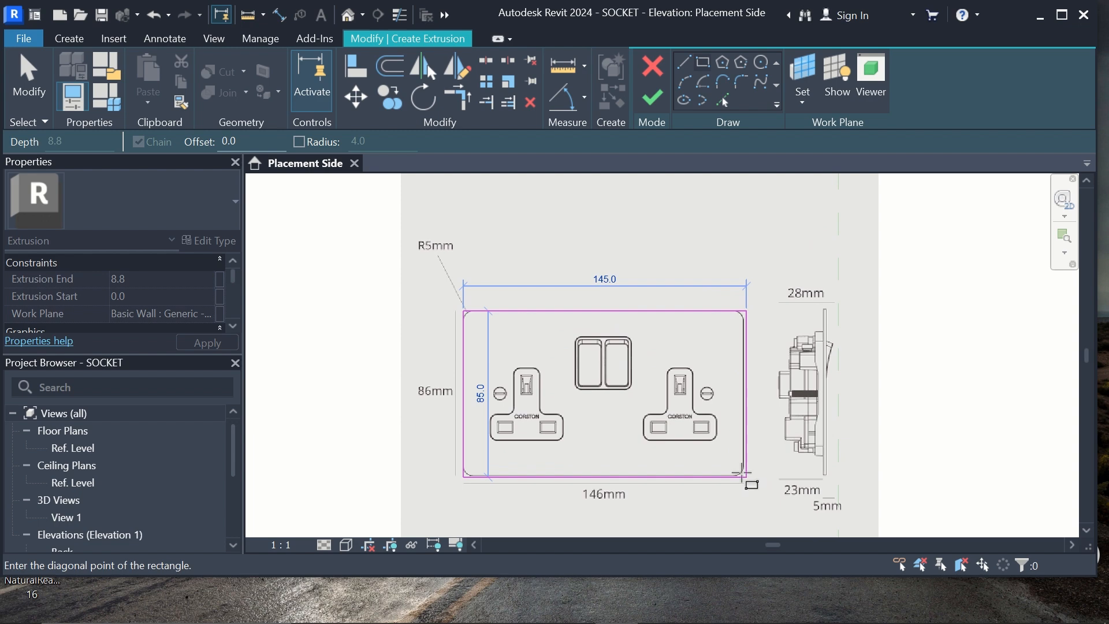
pyautogui.scroll(2, 741, 472)
pyautogui.click(746, 479)
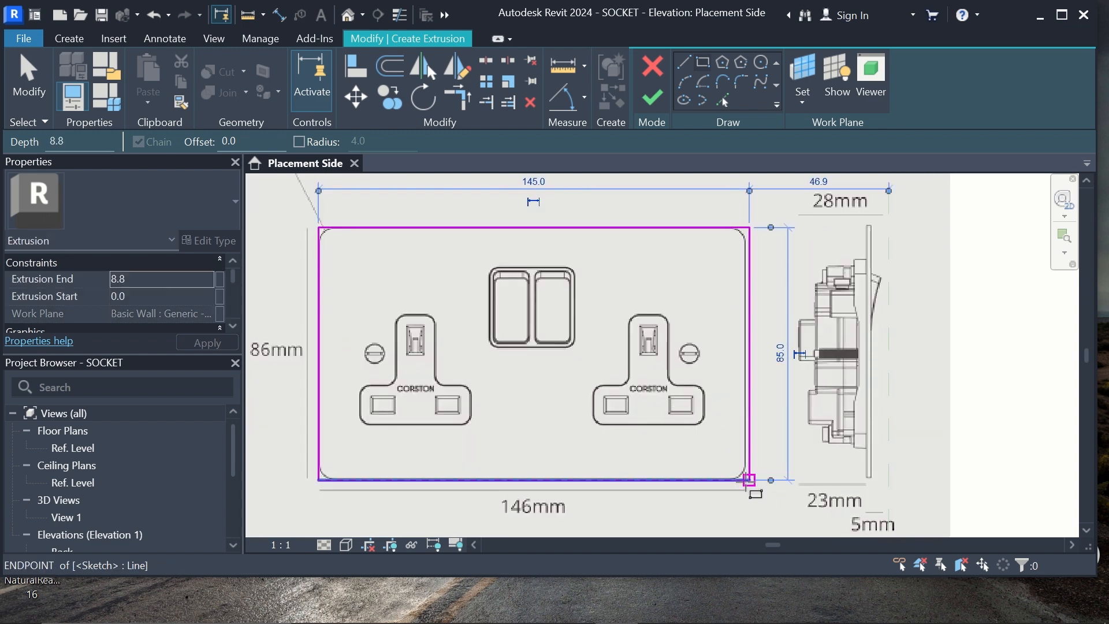
# Round all four corners of the double-socket plate rectangle with fillet arcs of radius 4.0.
pyautogui.scroll(-3, 611, 417)
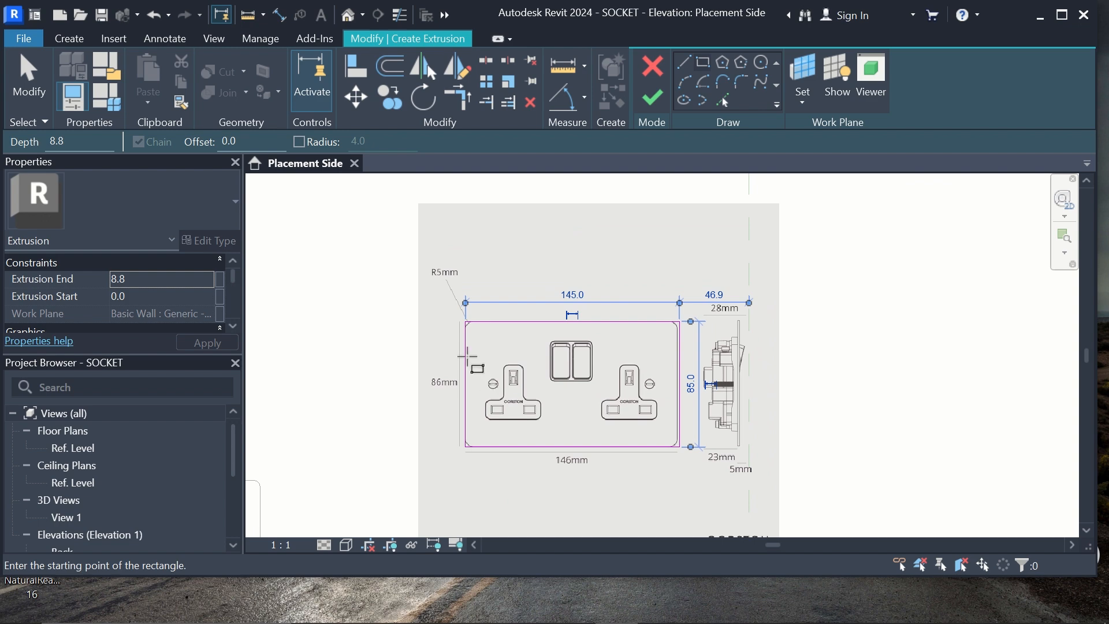
pyautogui.scroll(2, 467, 357)
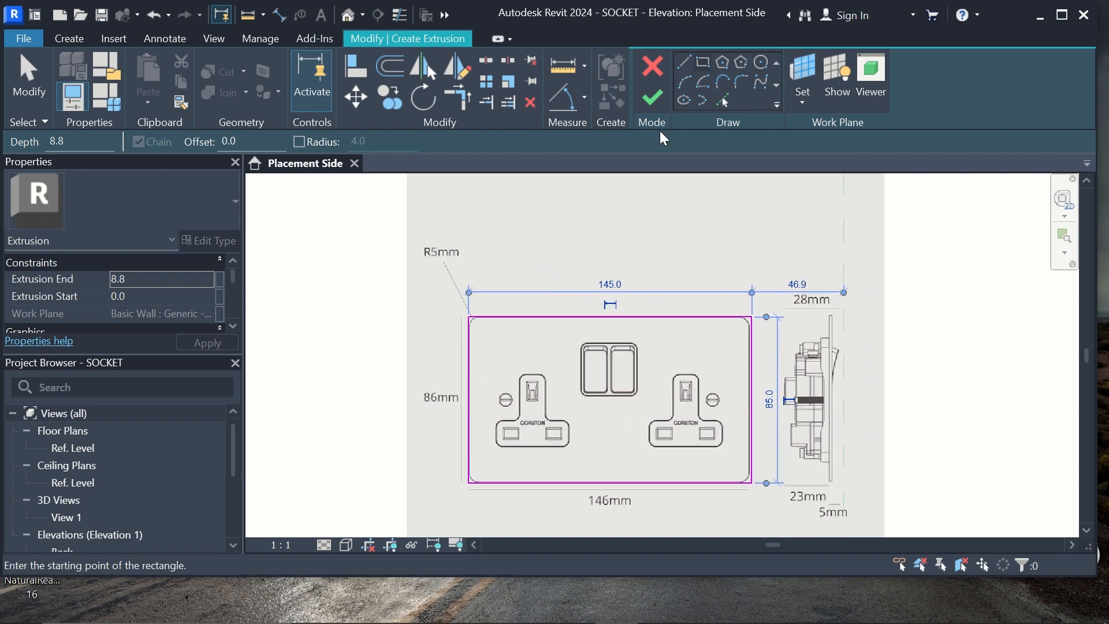
pyautogui.click(741, 82)
pyautogui.click(188, 141)
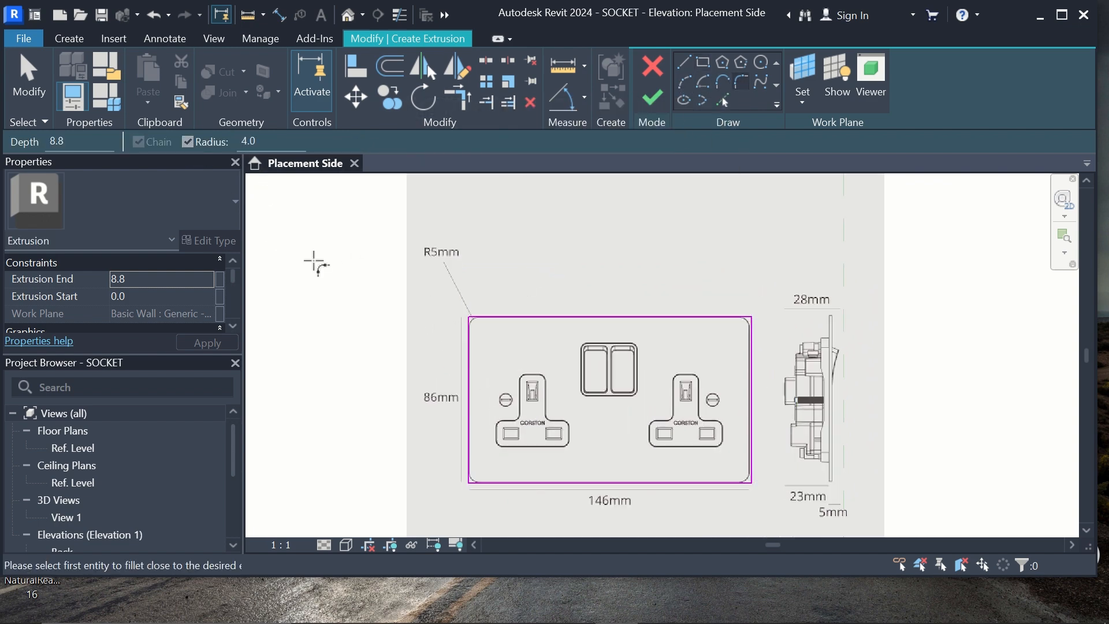
pyautogui.click(471, 335)
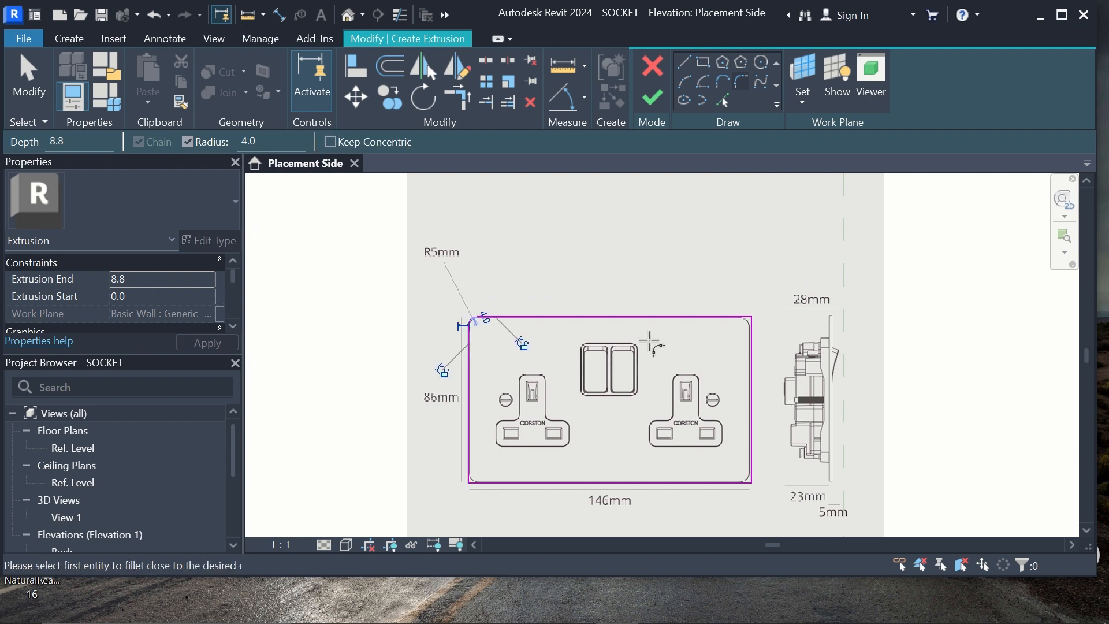
pyautogui.click(743, 317)
pyautogui.click(759, 339)
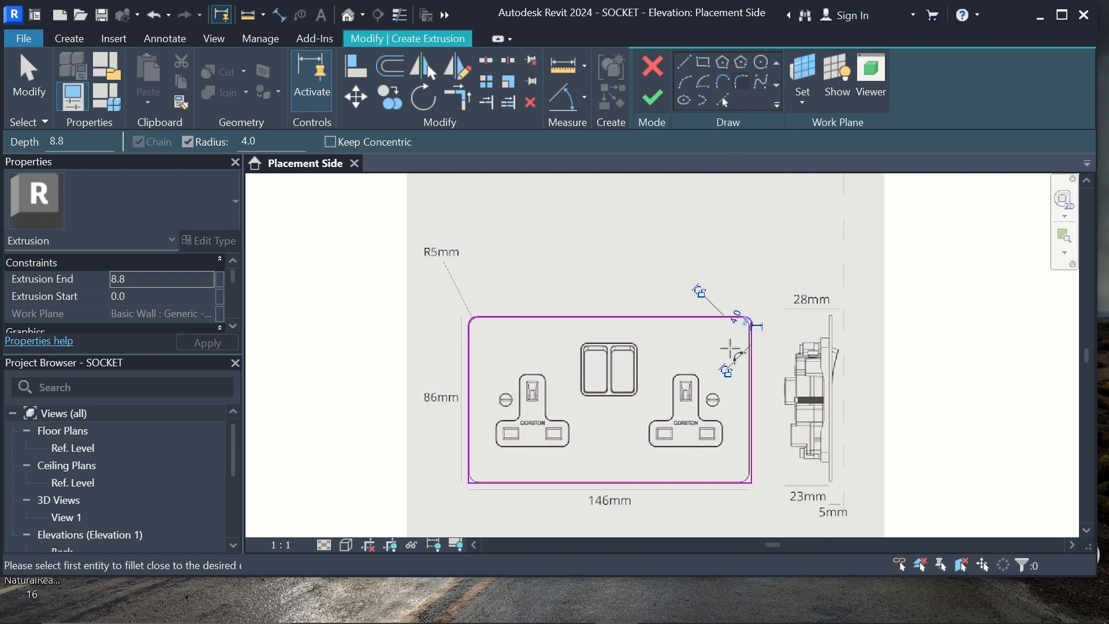
pyautogui.click(750, 469)
pyautogui.click(741, 485)
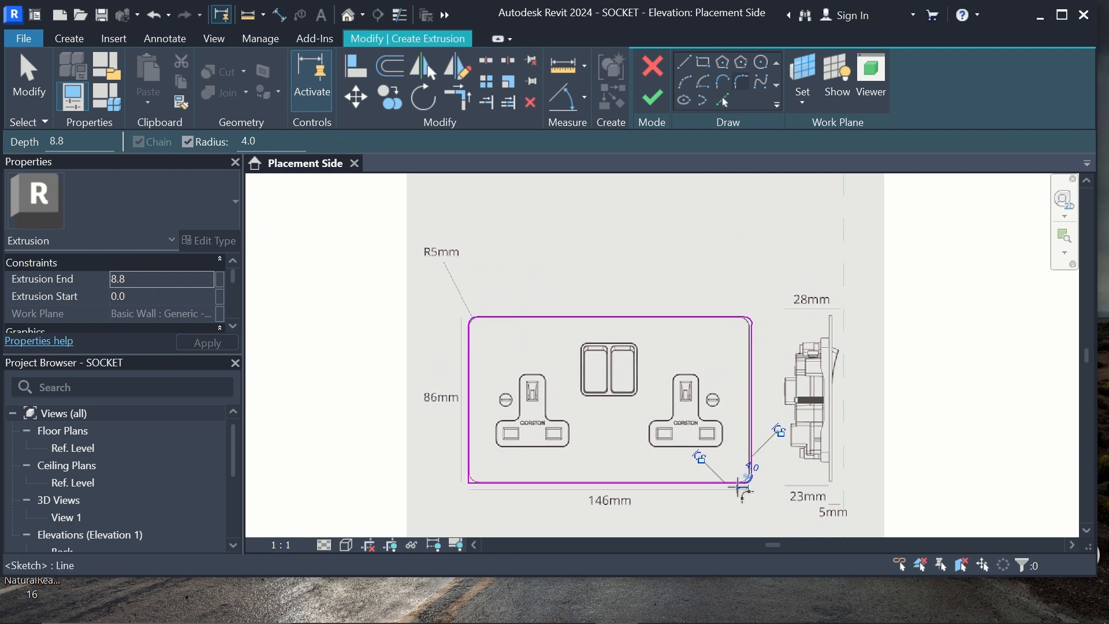
pyautogui.click(495, 484)
pyautogui.click(469, 382)
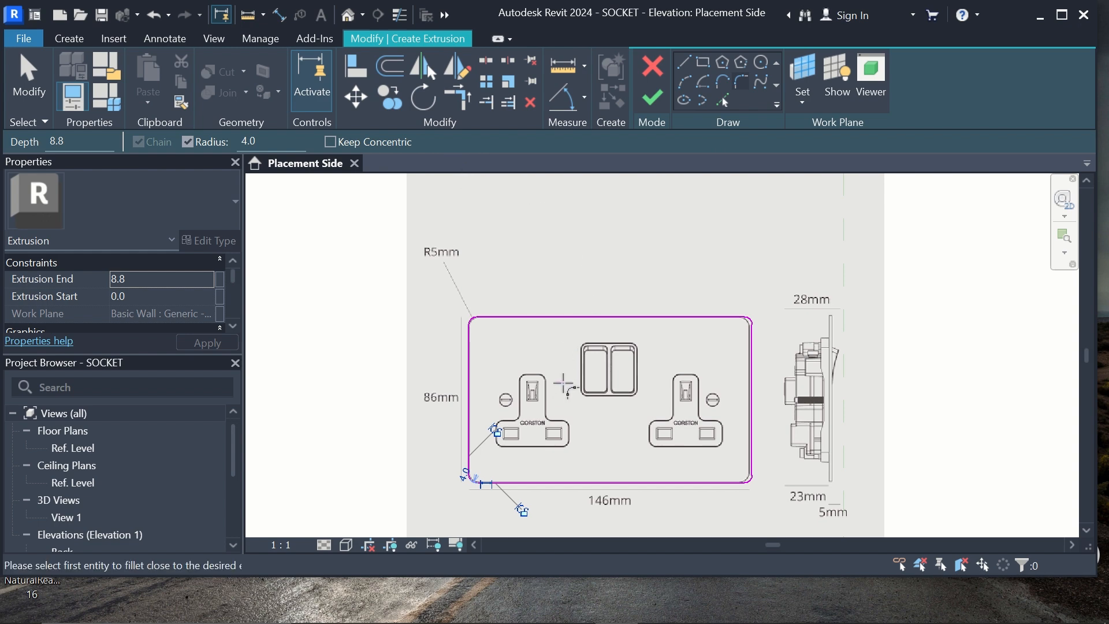
# Sketch a rectangle about 28.6 by 27.4 mm around the pair of rocker switches inside the plate outline.
pyautogui.scroll(2, 595, 351)
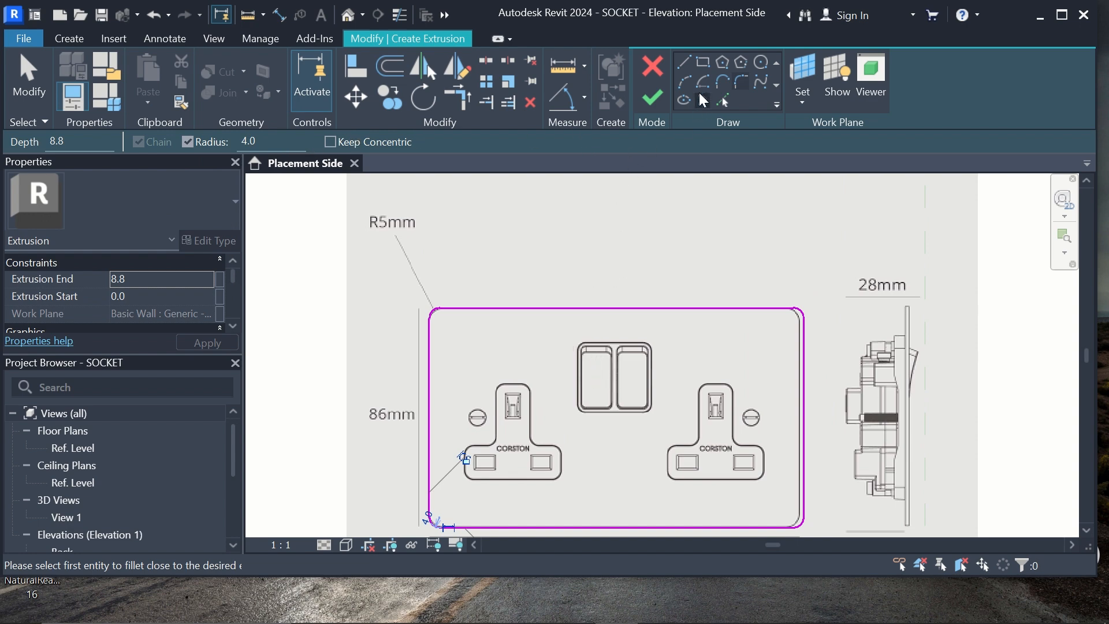
pyautogui.click(704, 62)
pyautogui.scroll(4, 569, 320)
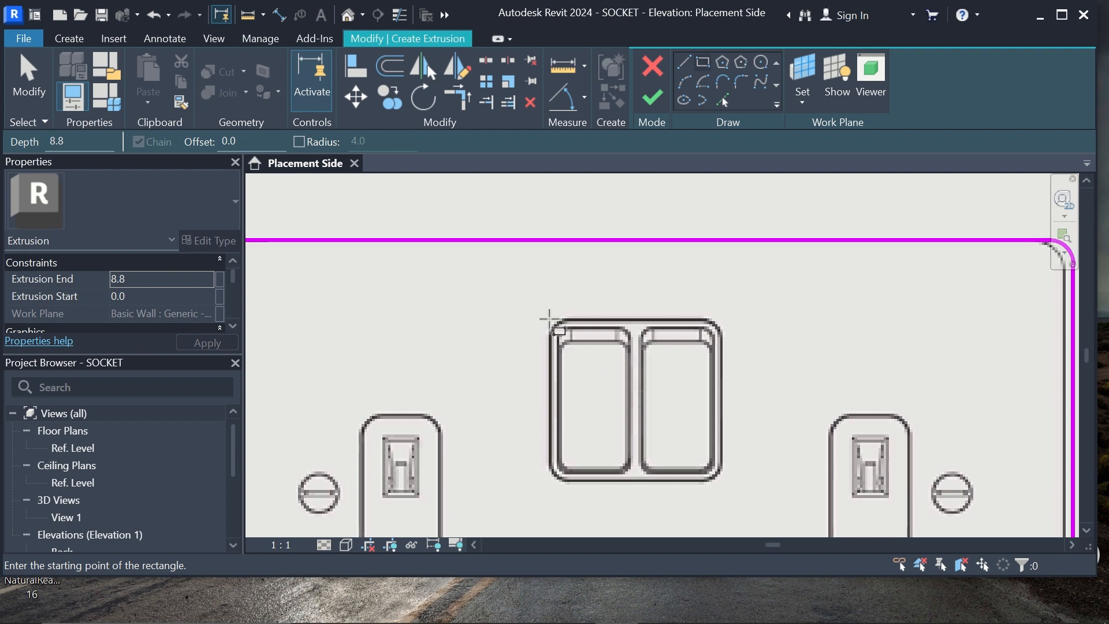
pyautogui.click(550, 318)
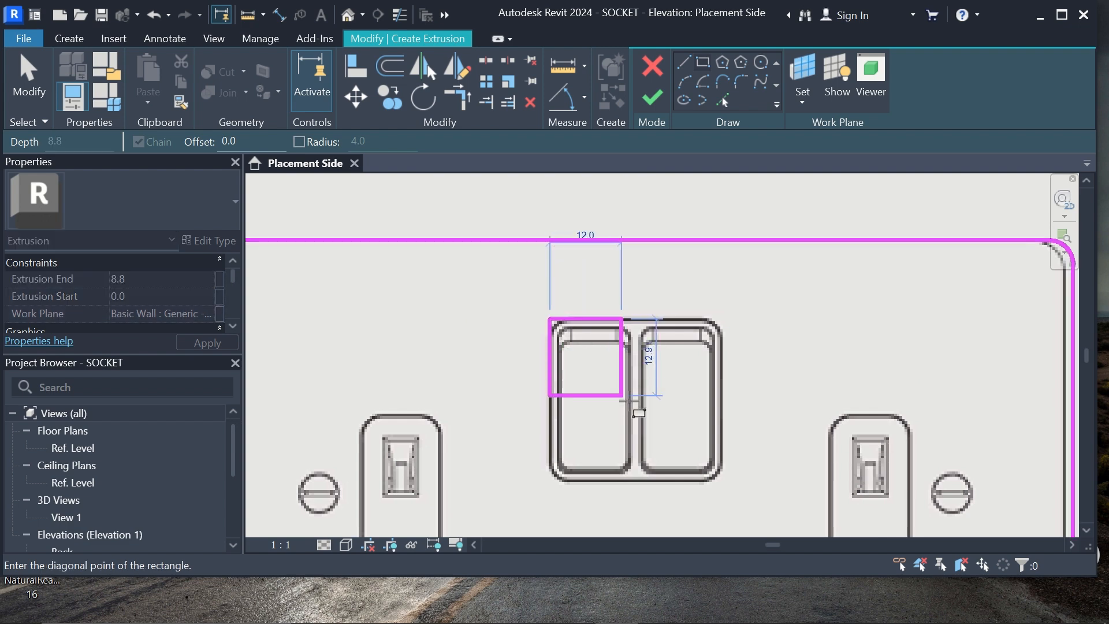
pyautogui.click(720, 480)
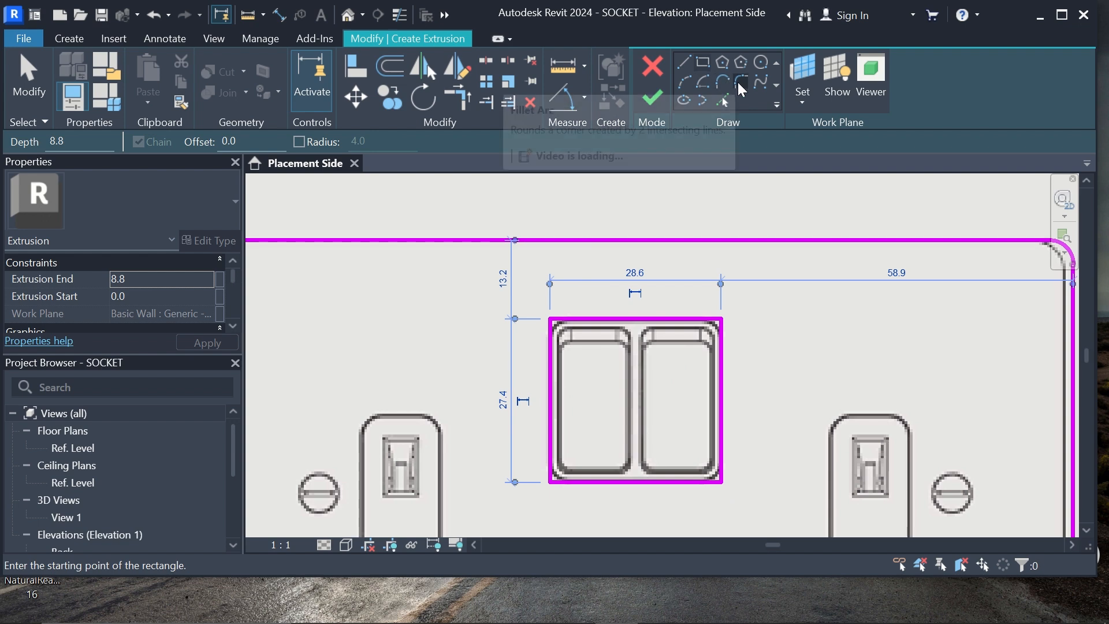
# Round all four corners of the switch opening rectangle with fillet arcs of radius 4.0.
pyautogui.click(738, 82)
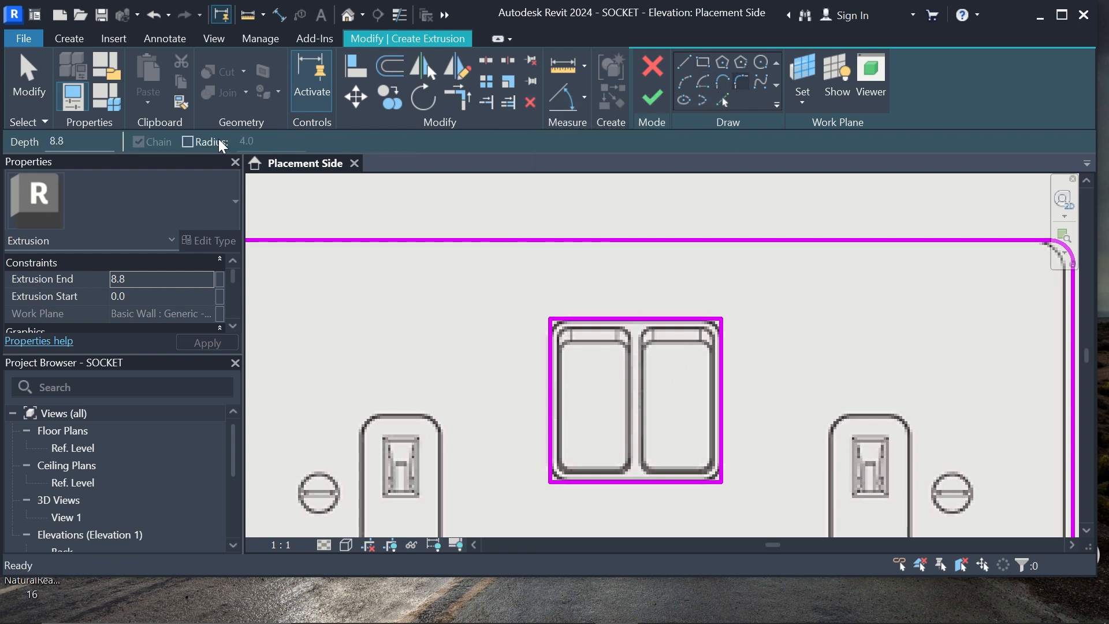
pyautogui.click(188, 142)
pyautogui.click(366, 240)
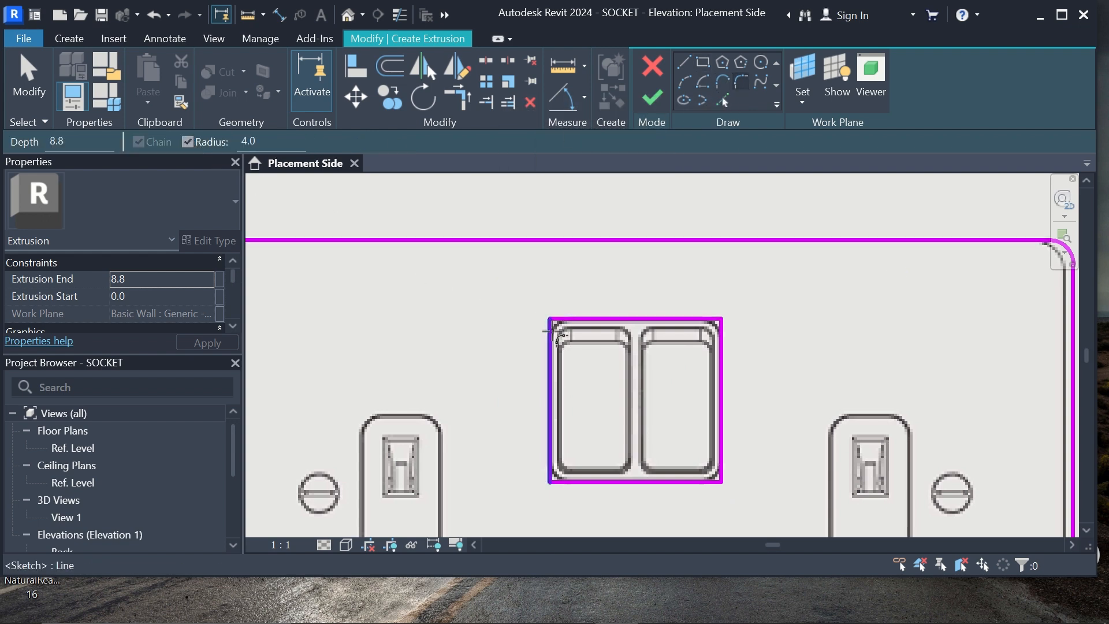
pyautogui.click(550, 338)
pyautogui.click(696, 325)
pyautogui.click(722, 340)
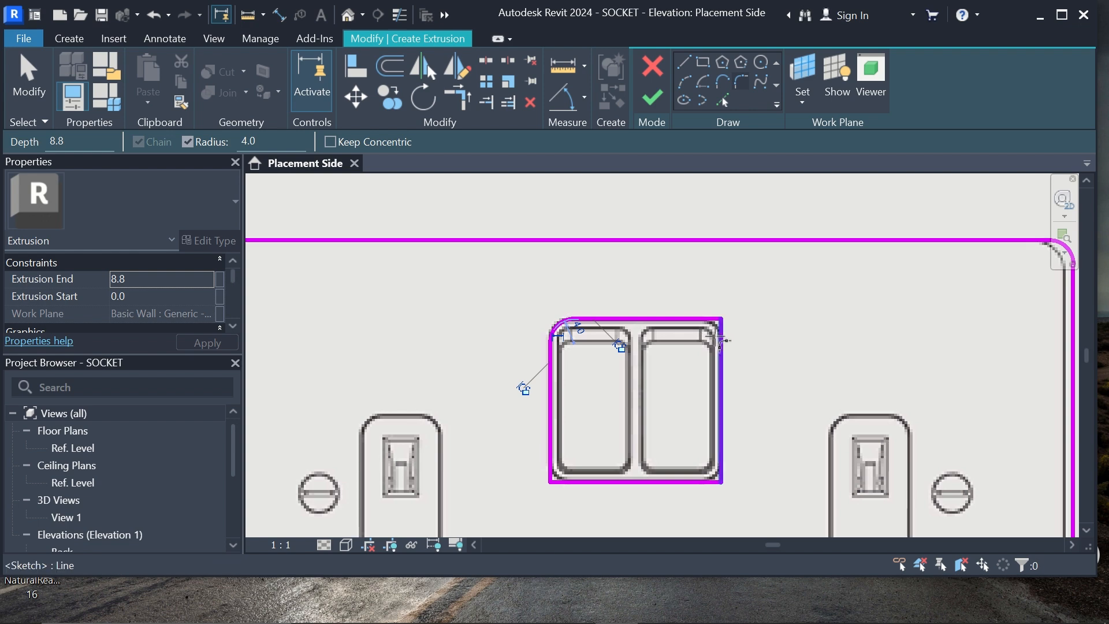
pyautogui.click(722, 466)
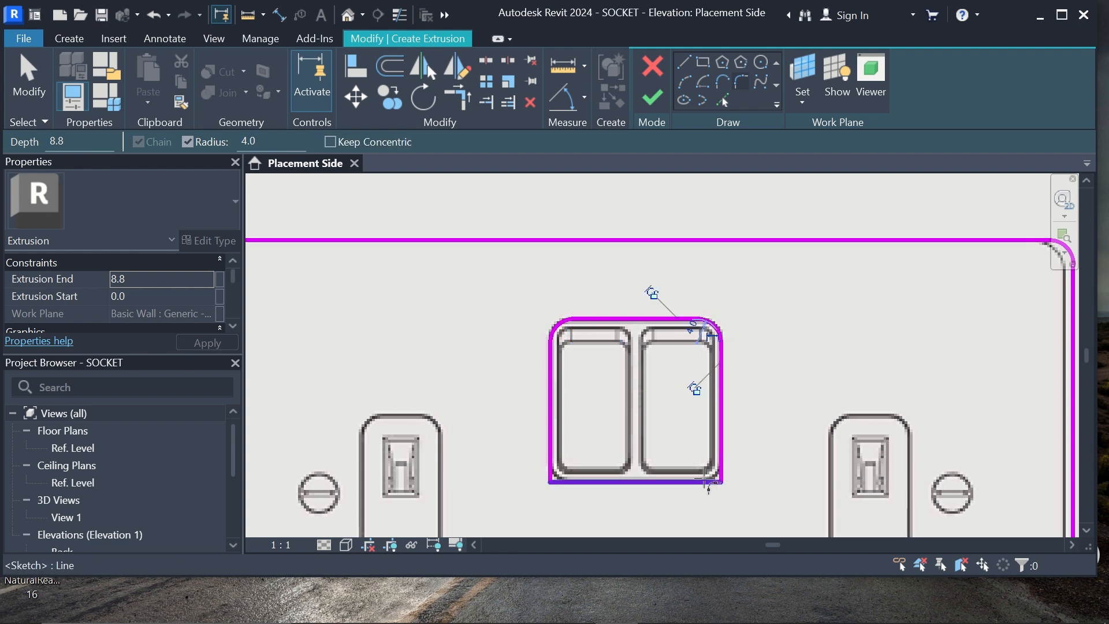
pyautogui.click(675, 481)
pyautogui.click(569, 483)
pyautogui.click(550, 456)
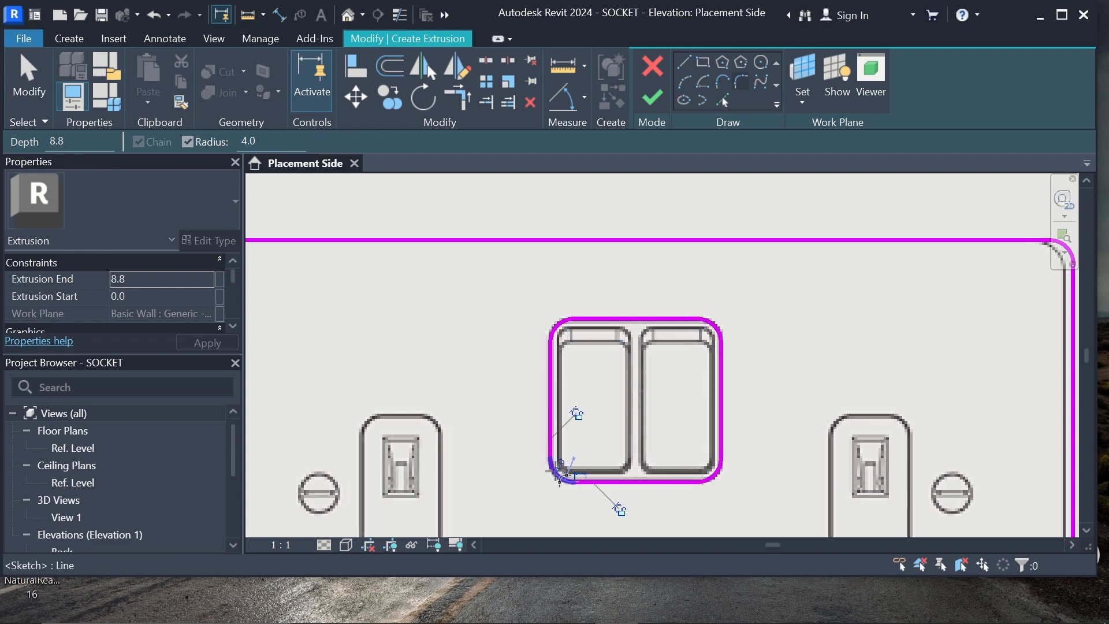
# Sketch a rectangle about 13.2 by 23.5 mm over the upright stem of the left outlet in the reference image.
pyautogui.scroll(-2, 576, 300)
pyautogui.scroll(-1, 576, 301)
pyautogui.scroll(2, 462, 298)
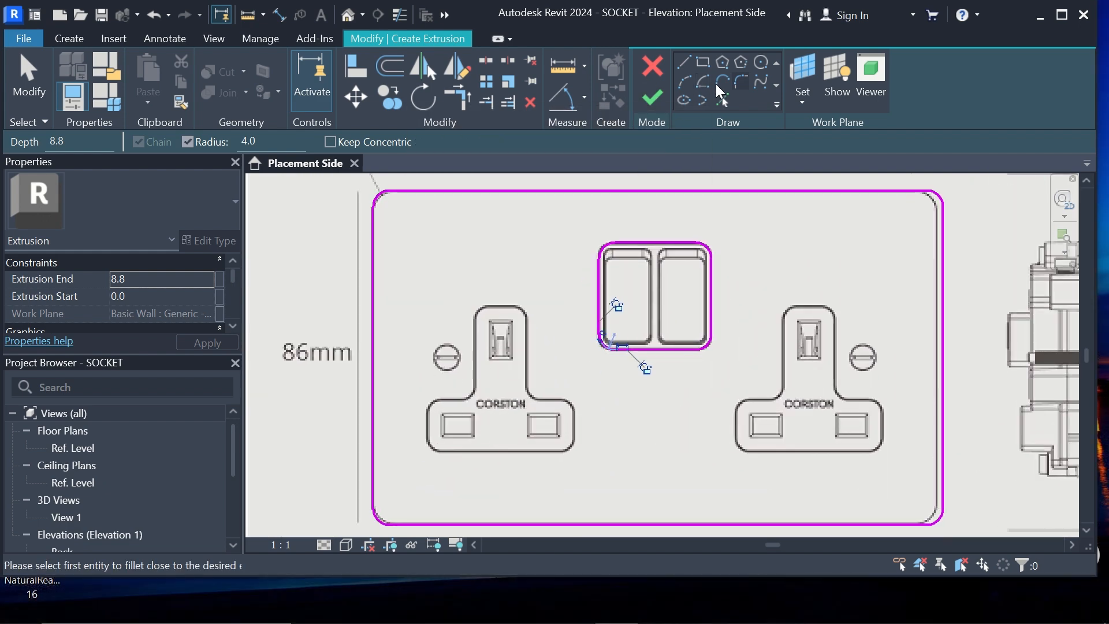
pyautogui.click(683, 56)
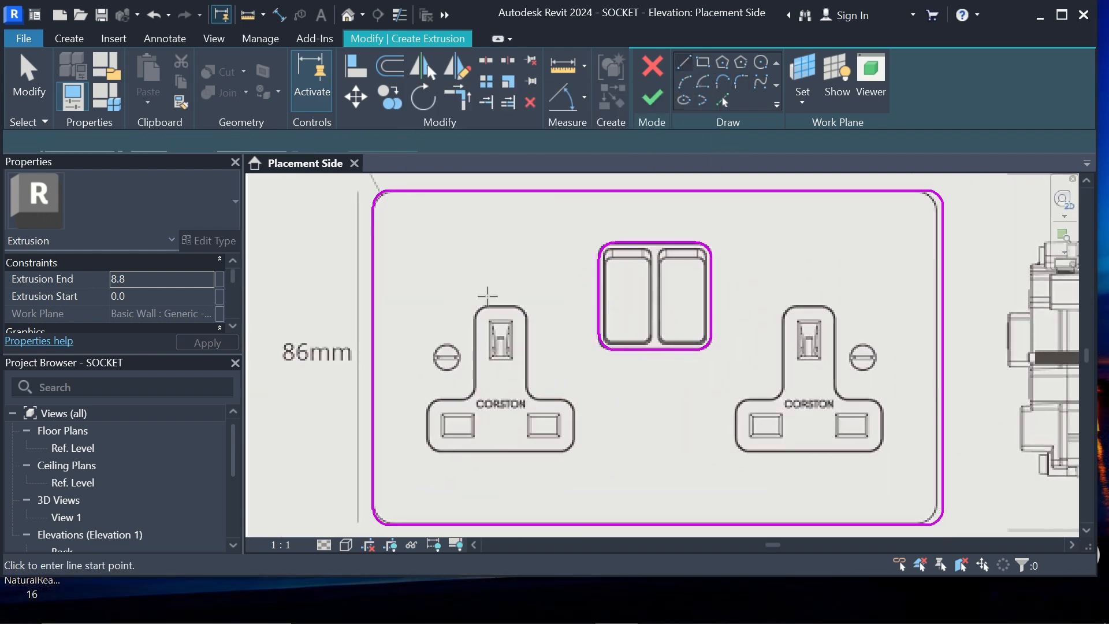
pyautogui.click(701, 63)
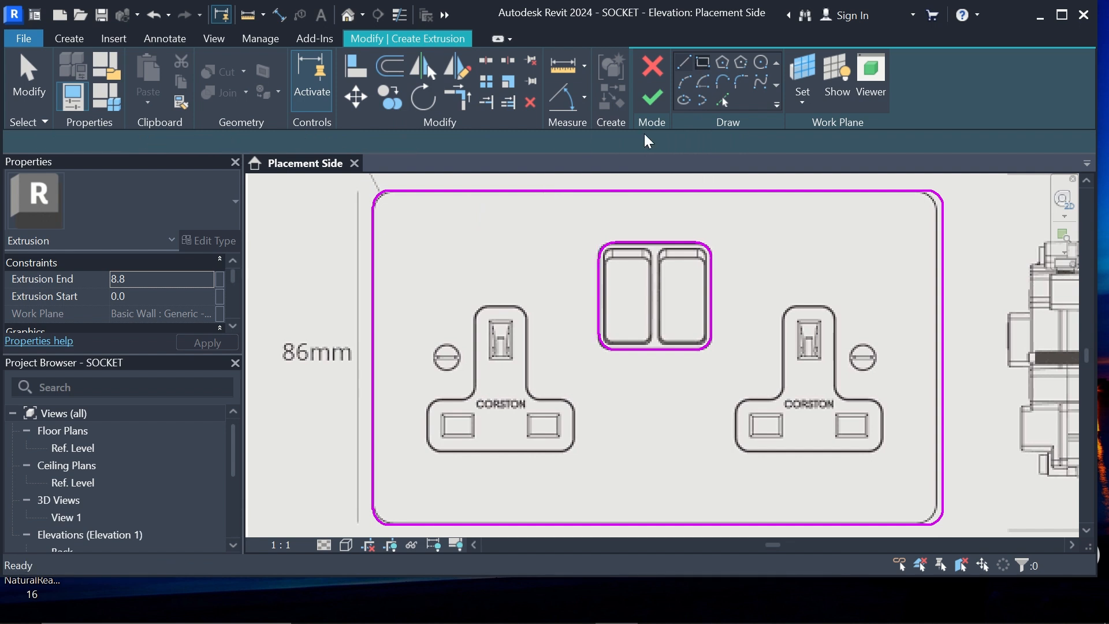
pyautogui.click(475, 305)
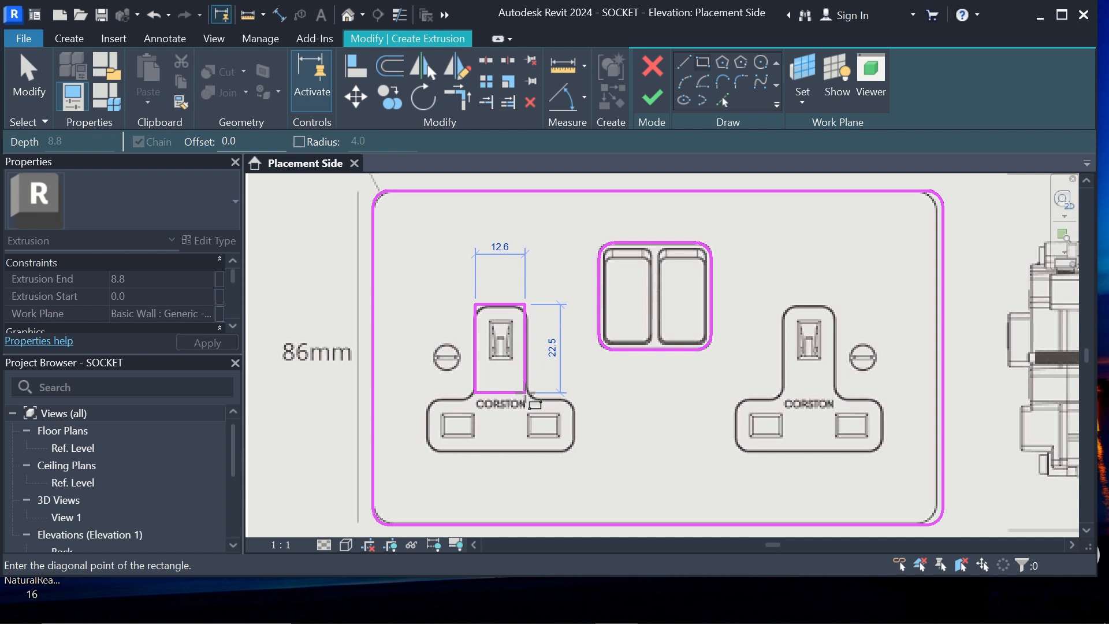
pyautogui.scroll(2, 533, 403)
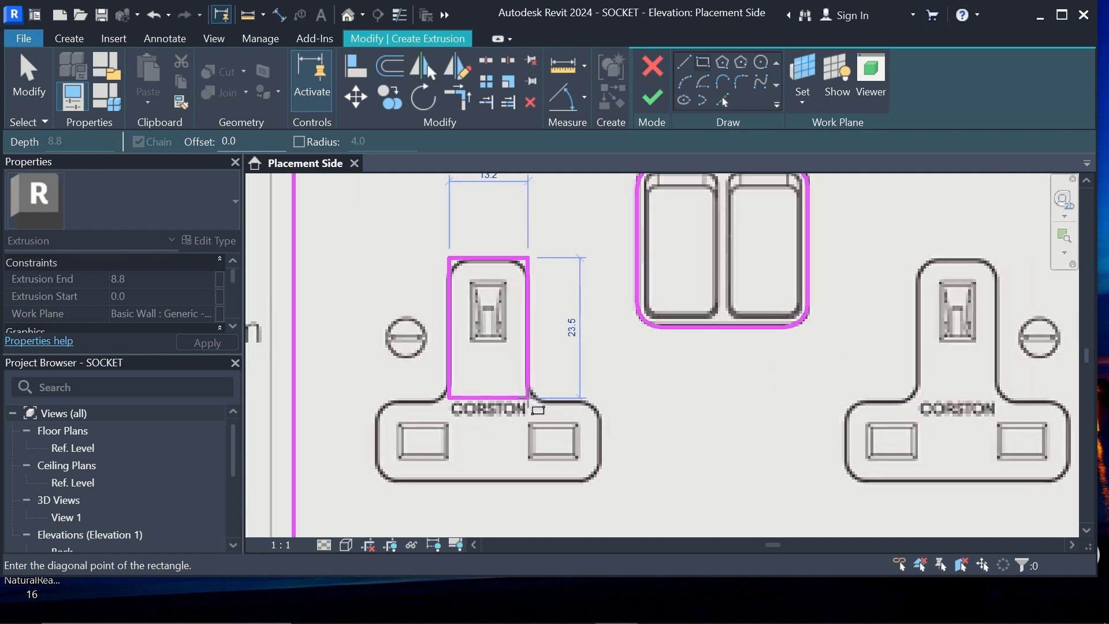
pyautogui.click(529, 399)
pyautogui.click(528, 397)
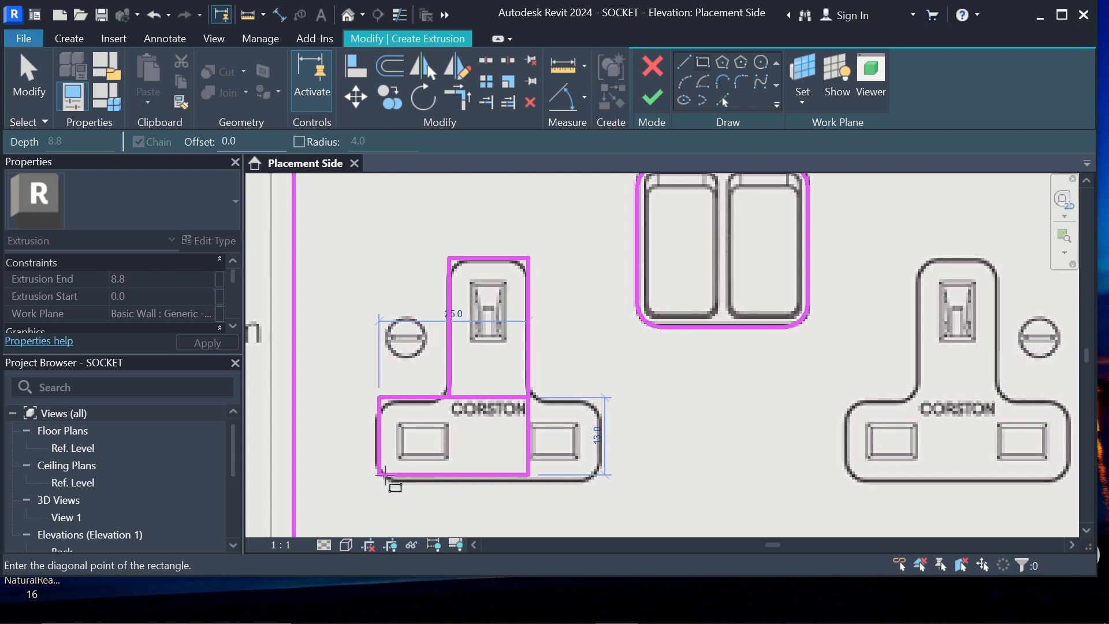
pyautogui.press('Escape')
pyautogui.press('Escape')
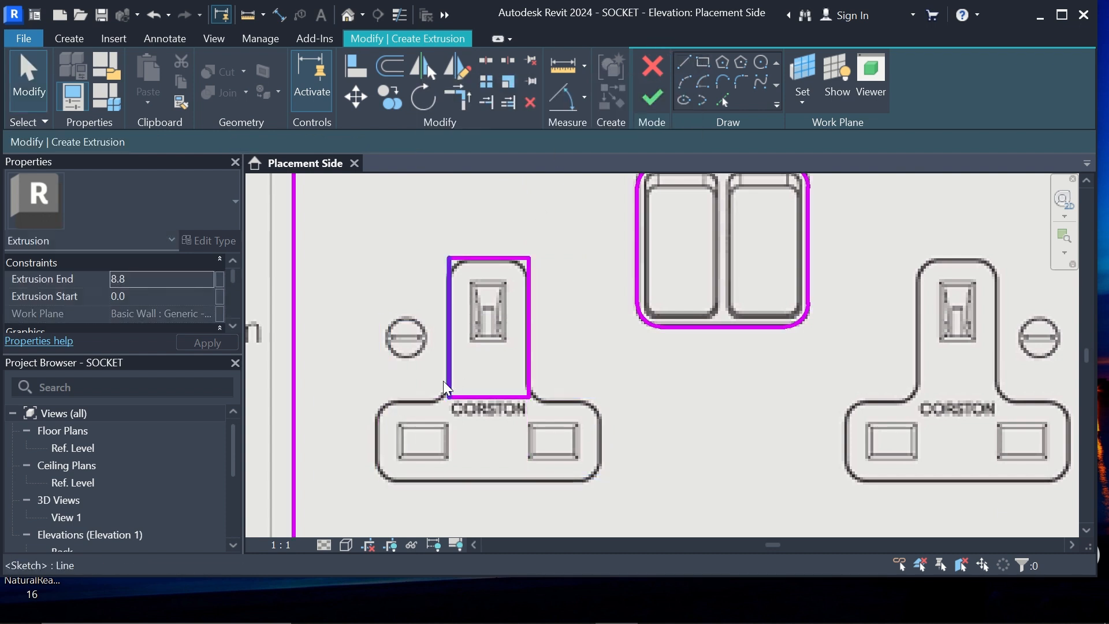
# Sketch a rectangle about 12.8 mm high over the wide base of the left outlet, just below the stem rectangle.
pyautogui.click(707, 62)
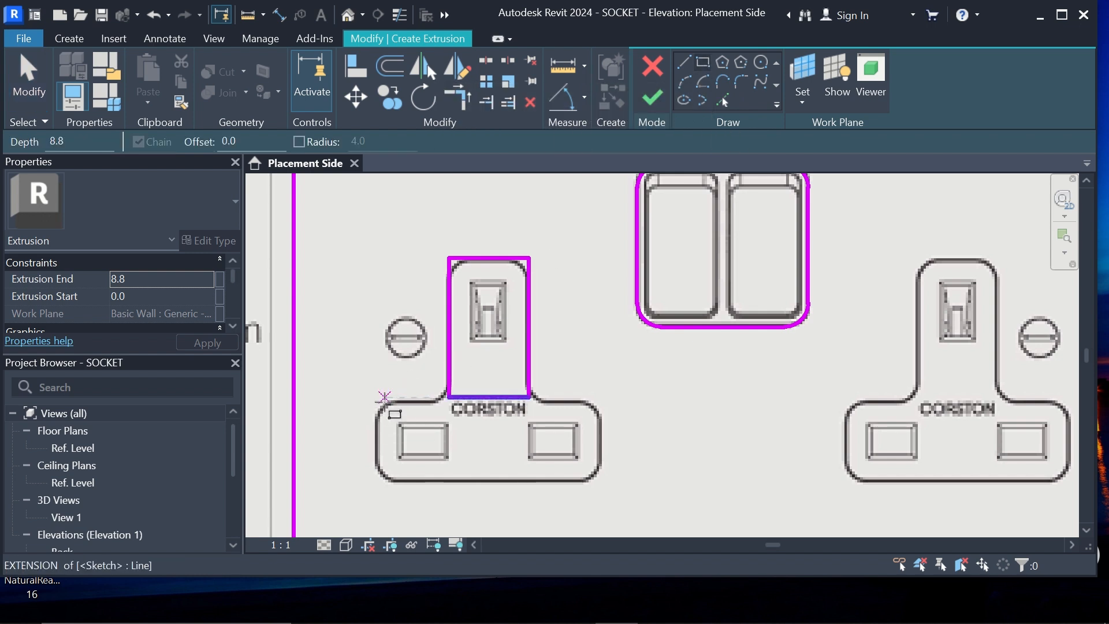
pyautogui.scroll(2, 383, 401)
pyautogui.click(370, 403)
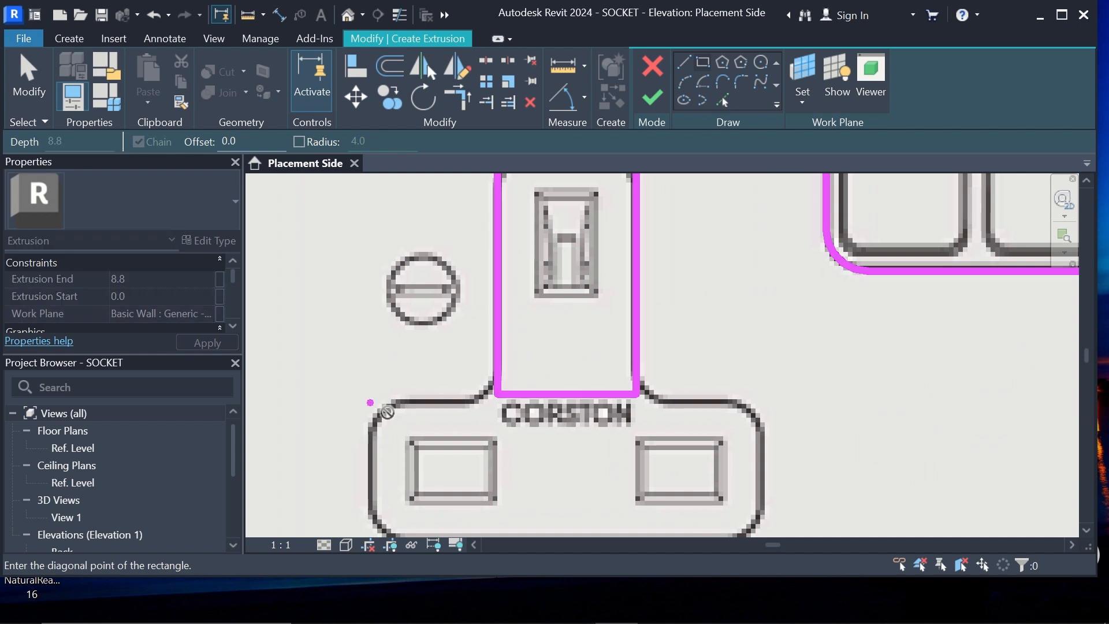
pyautogui.scroll(-3, 470, 458)
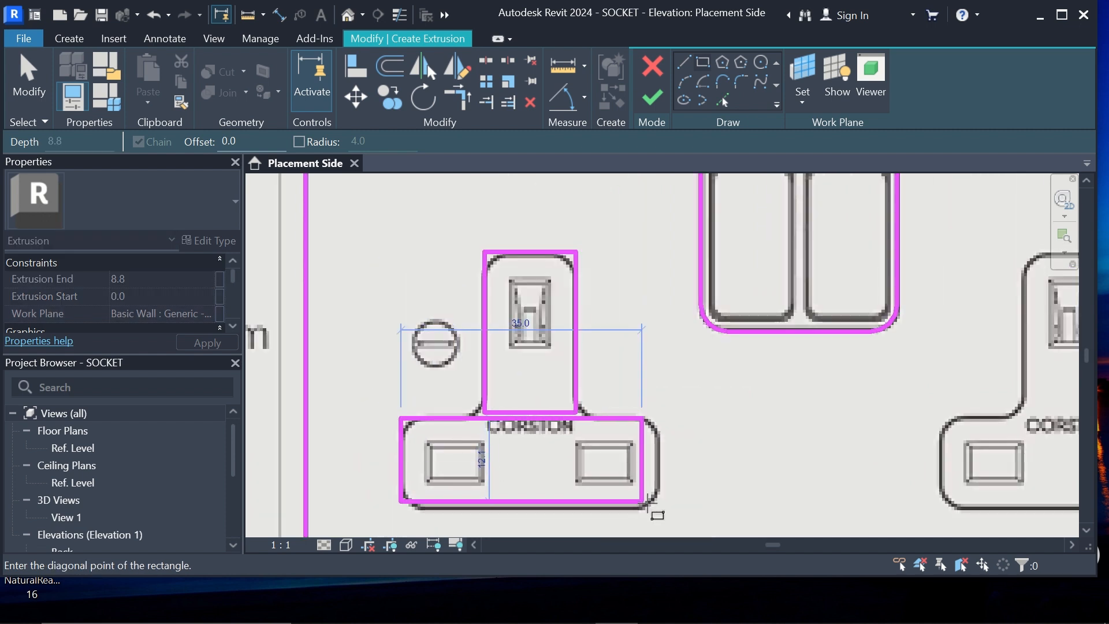
pyautogui.click(657, 506)
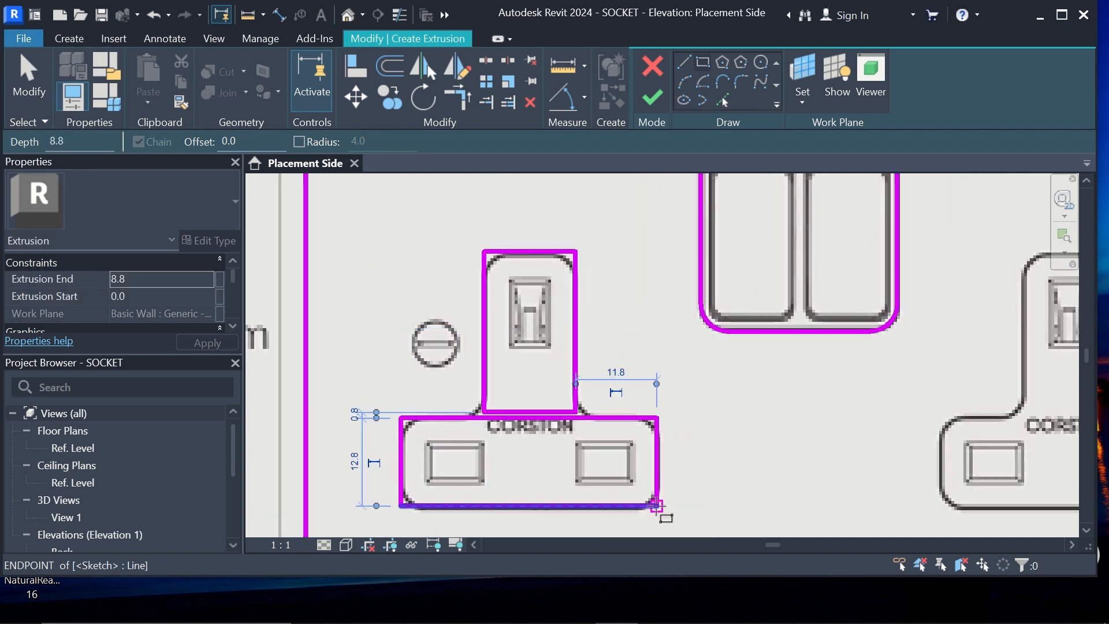
# Split the bottom line of the left outlet's stem rectangle near its midpoint and delete the right half.
pyautogui.scroll(1, 620, 370)
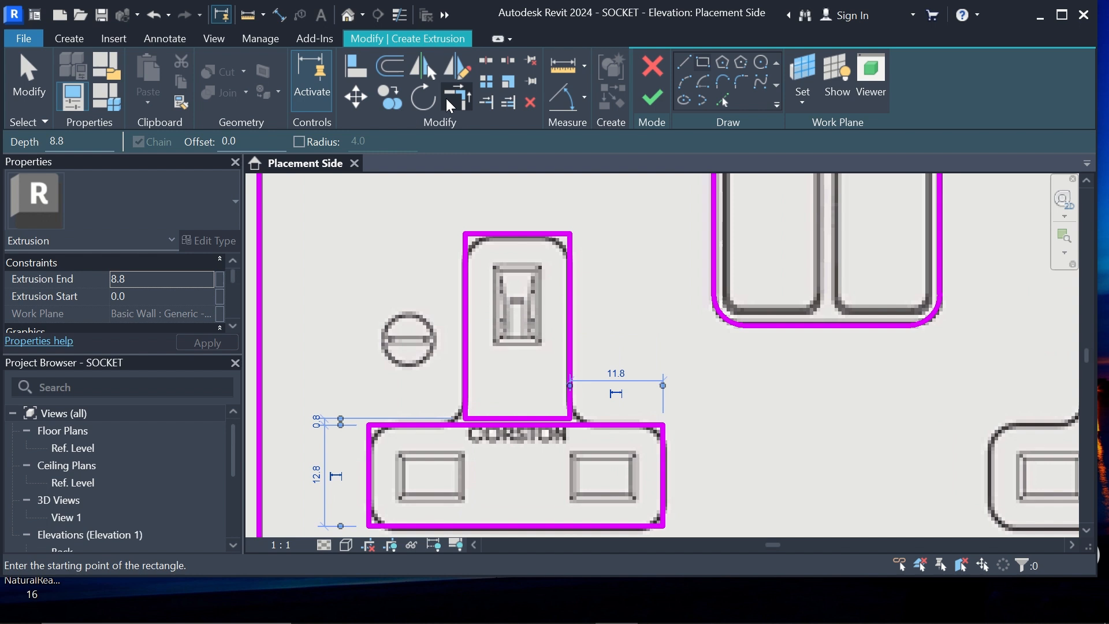
pyautogui.click(489, 59)
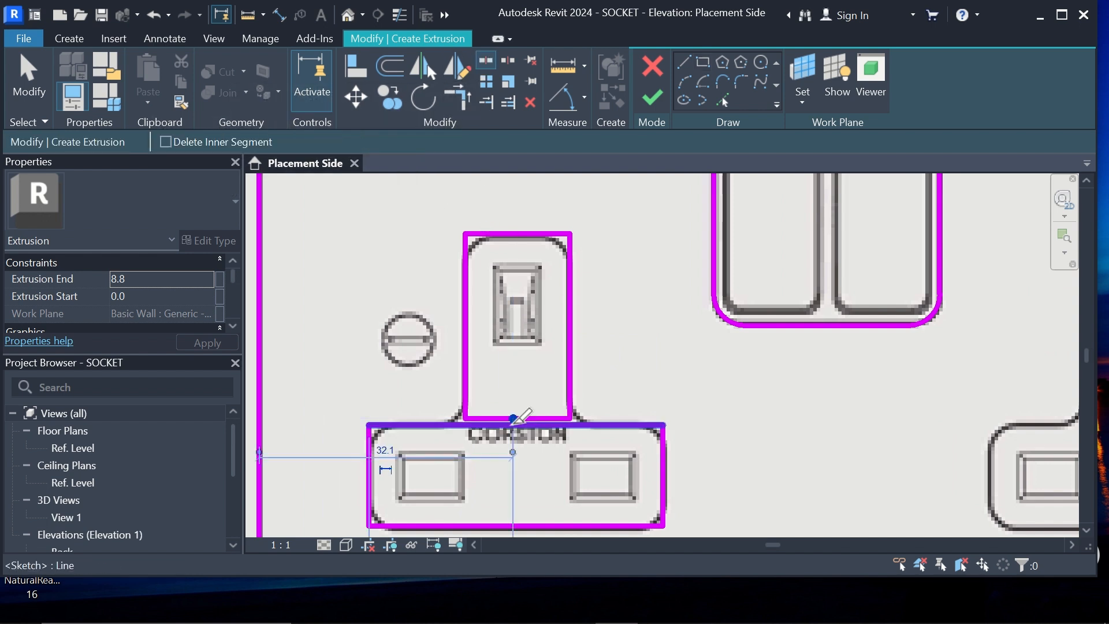
pyautogui.press('Escape')
pyautogui.press('Escape')
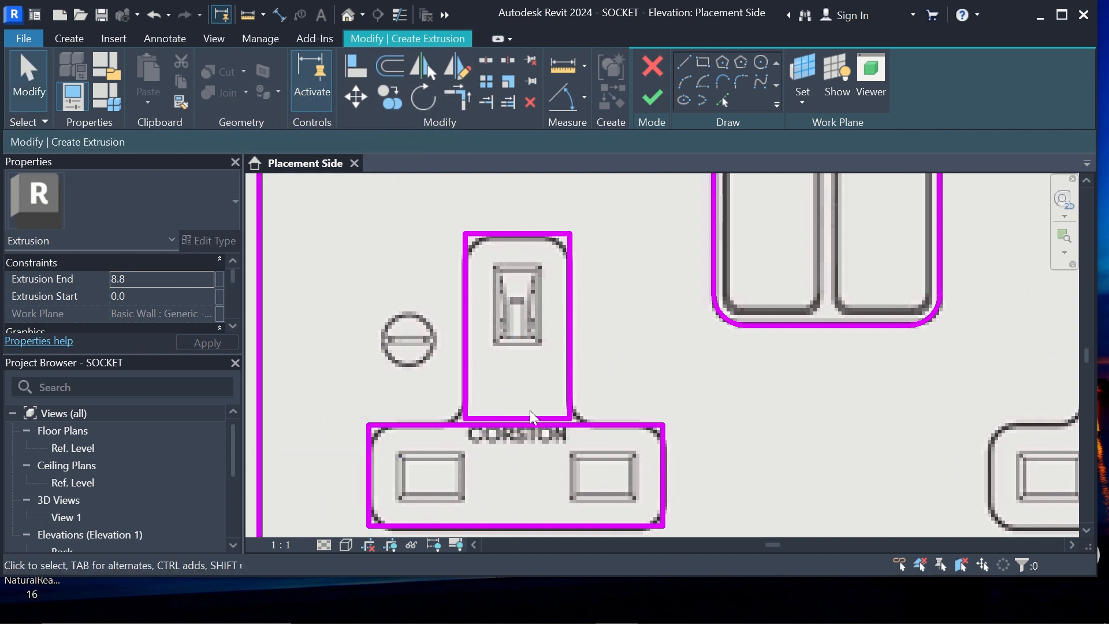
pyautogui.click(532, 412)
pyautogui.press('Delete')
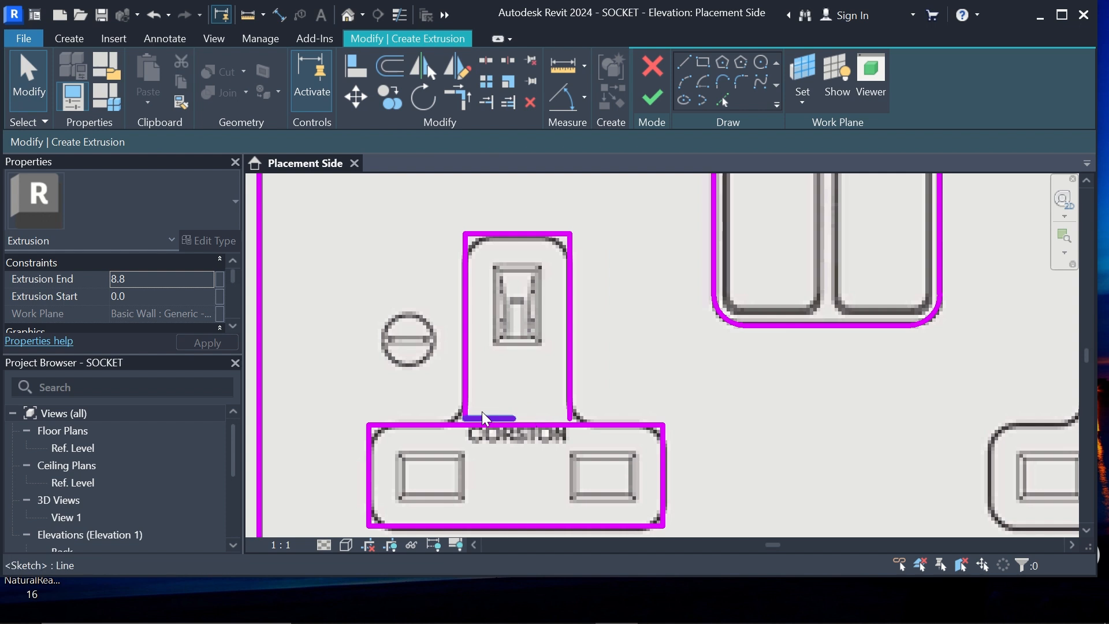
# Delete the remaining left half of the stem rectangle's bottom line.
pyautogui.press('d')
pyautogui.press('e')
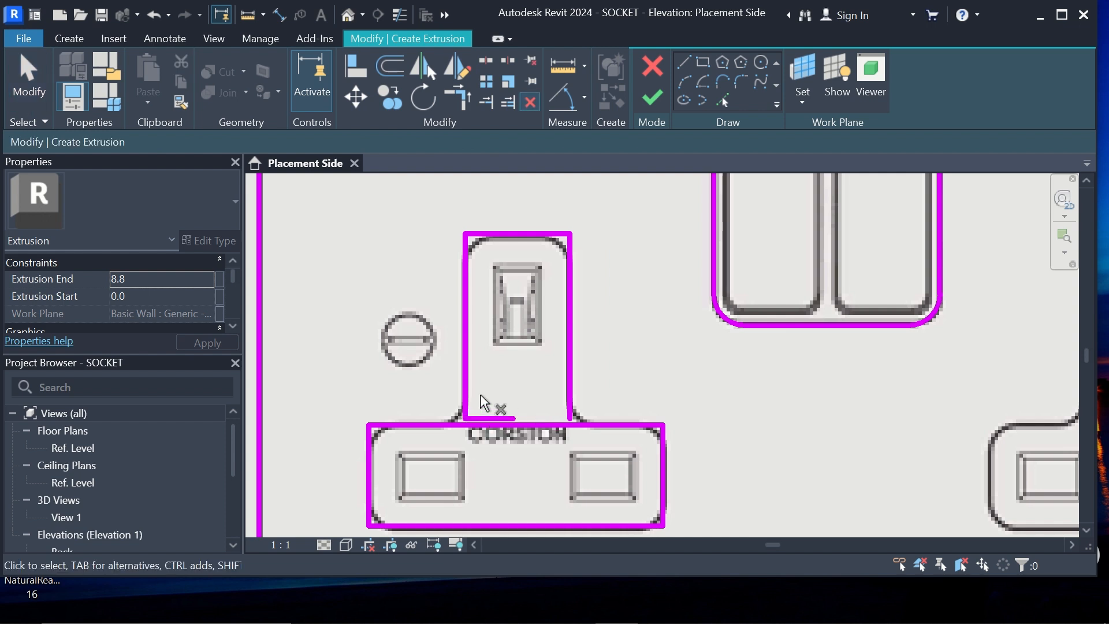
pyautogui.press('Escape')
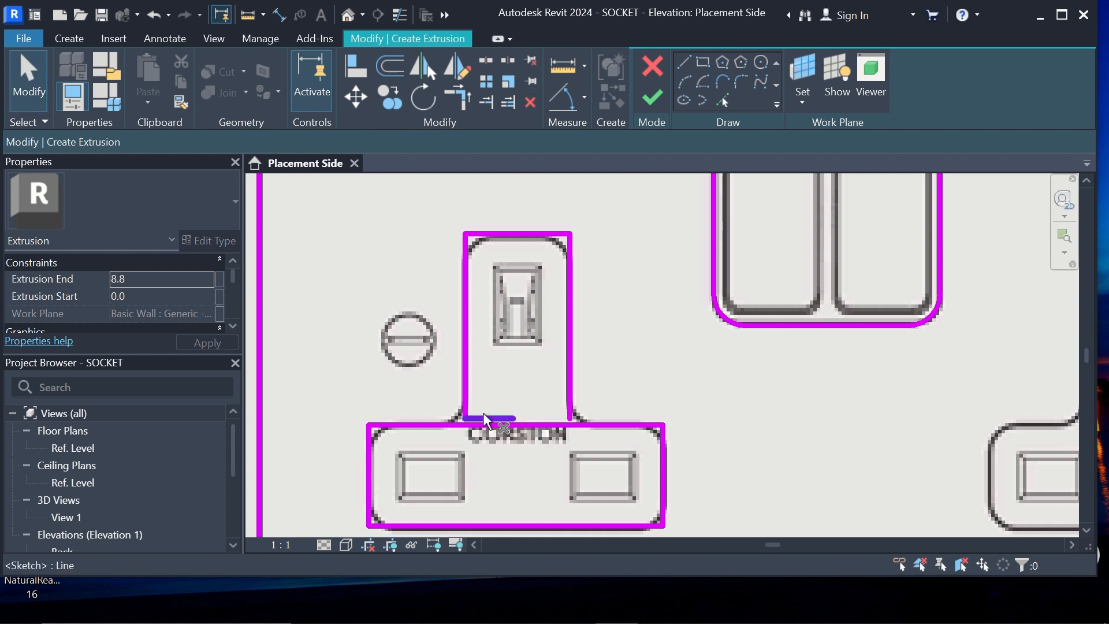
pyautogui.press('d')
pyautogui.press('e')
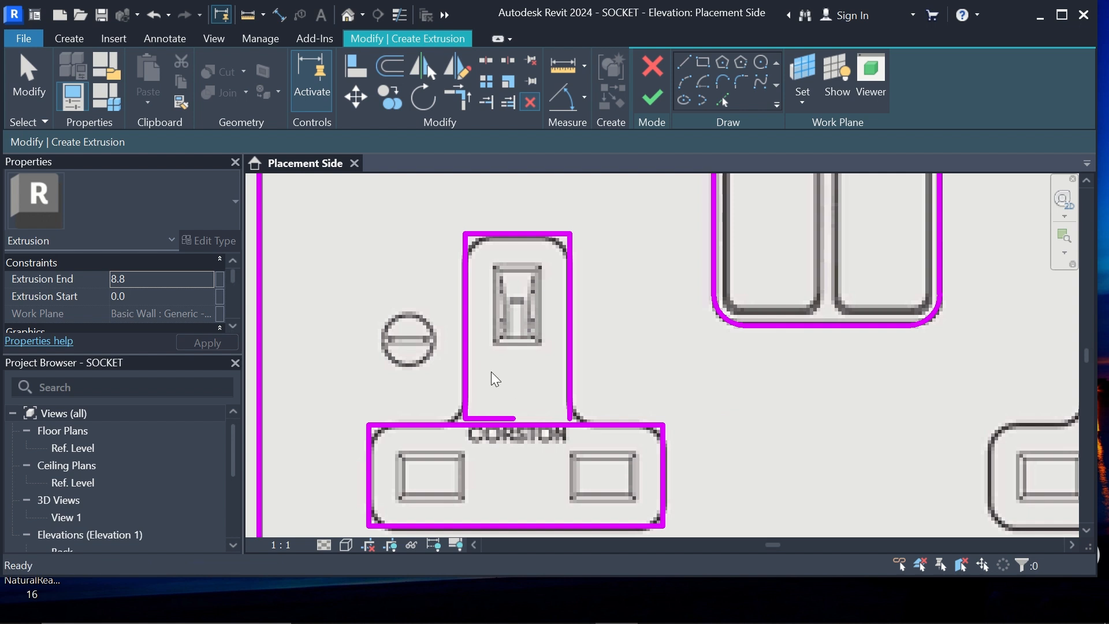
pyautogui.click(487, 410)
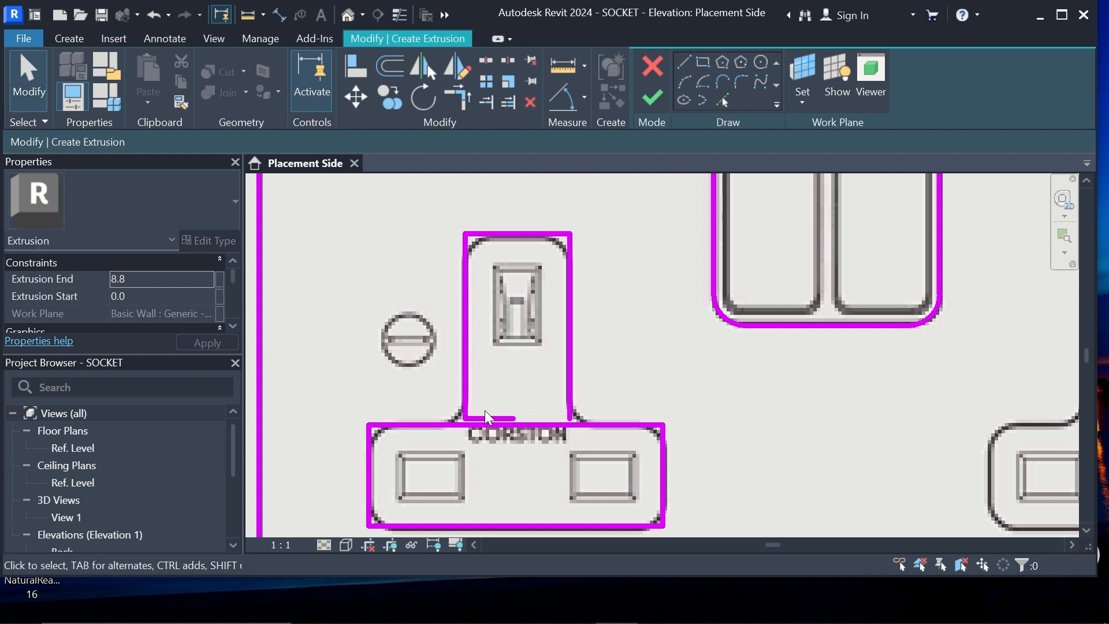
pyautogui.click(485, 414)
# Trim or extend the left outlet's stem side lines to corners with the top line of the base rectangle.
pyautogui.click(470, 99)
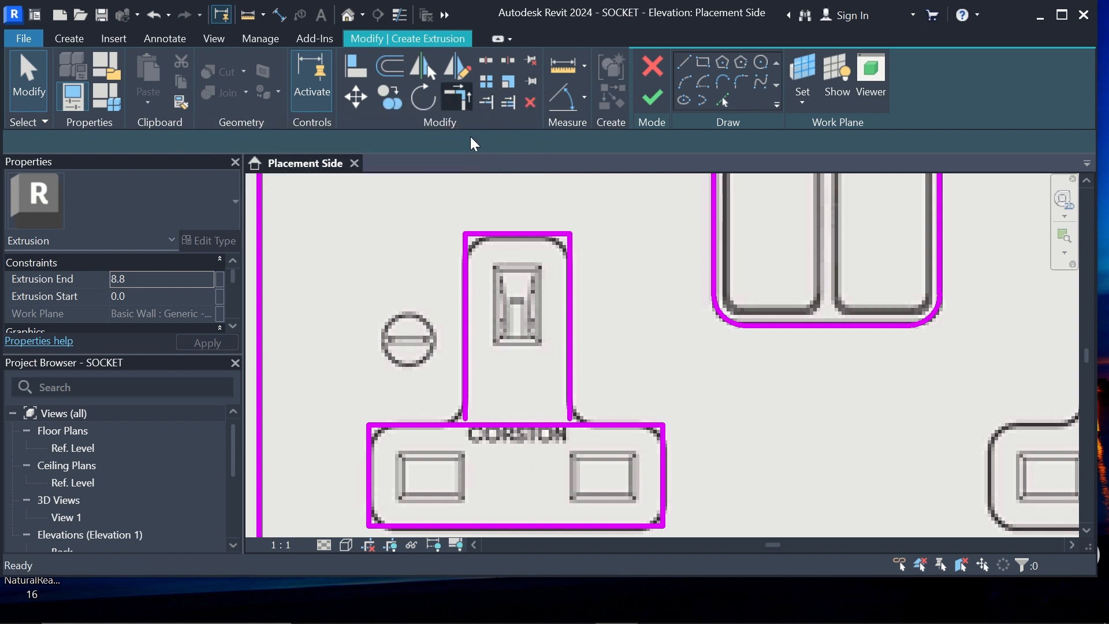
# Trim the vertical stem lines and the base's upper edge into corners, opening the left socket outline where they meet.
pyautogui.click(469, 370)
pyautogui.click(433, 426)
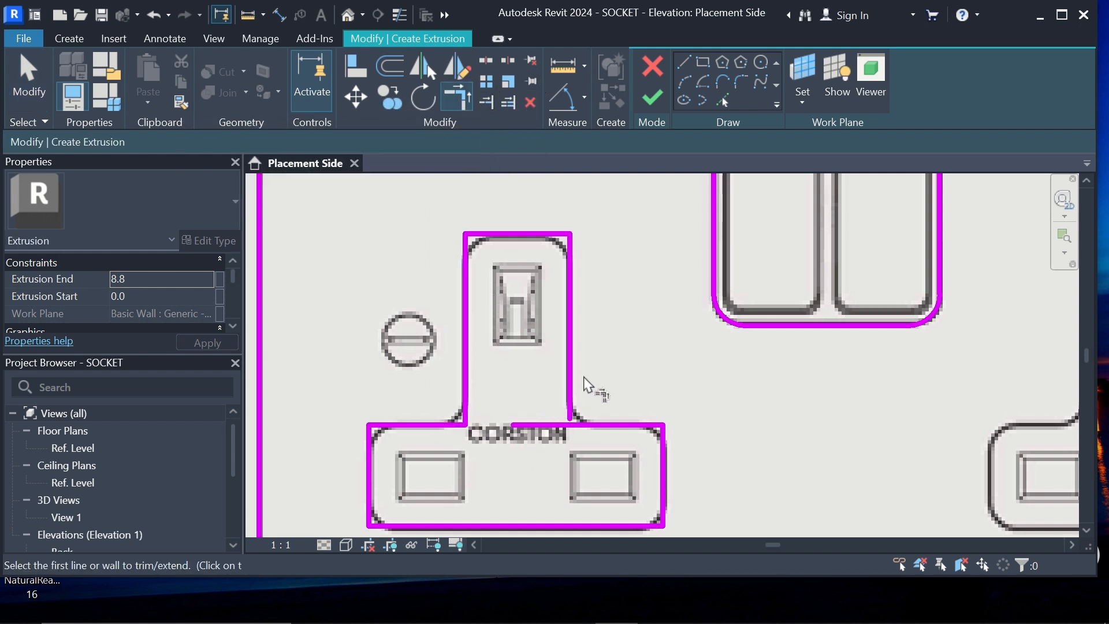
pyautogui.click(583, 398)
pyautogui.click(590, 428)
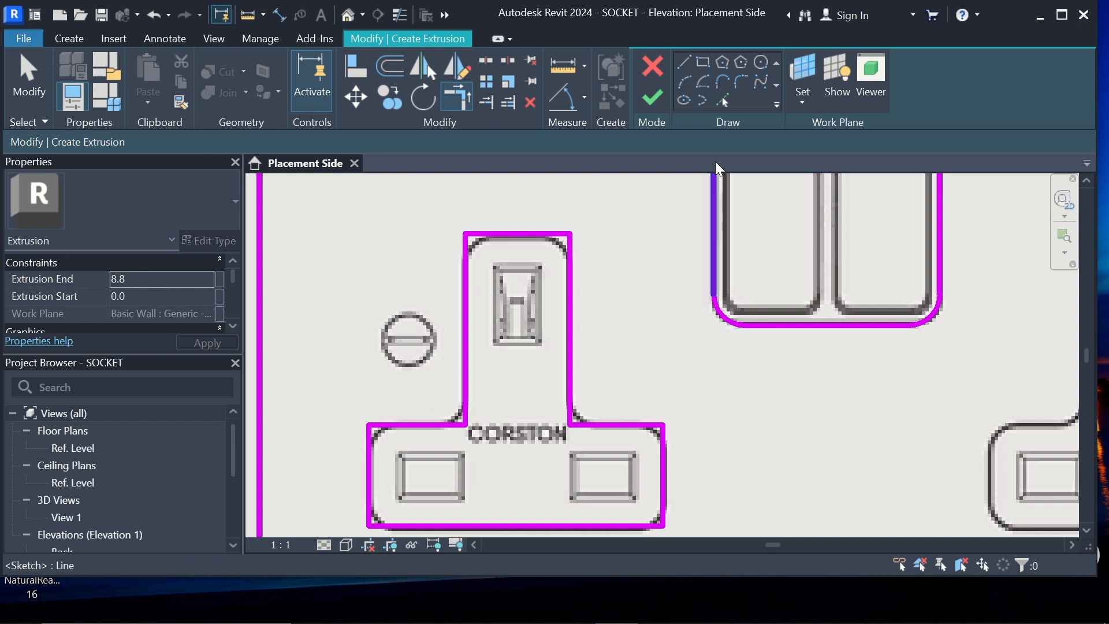
# Fillet the two upper corners of the left socket outline's stem with a 4.0 mm radius.
pyautogui.click(741, 81)
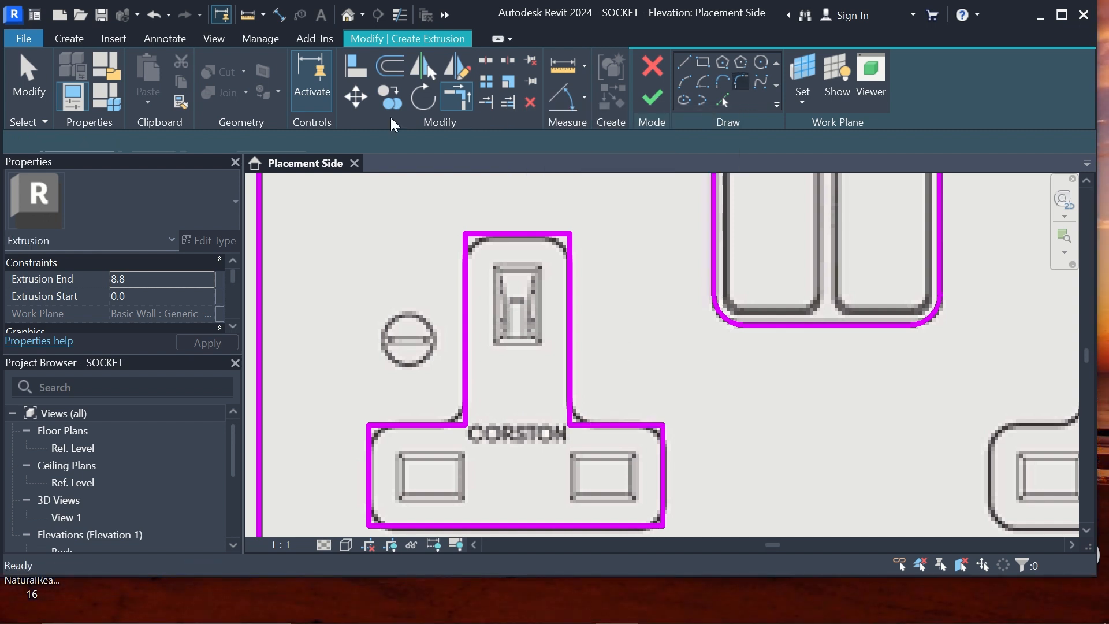
pyautogui.click(195, 139)
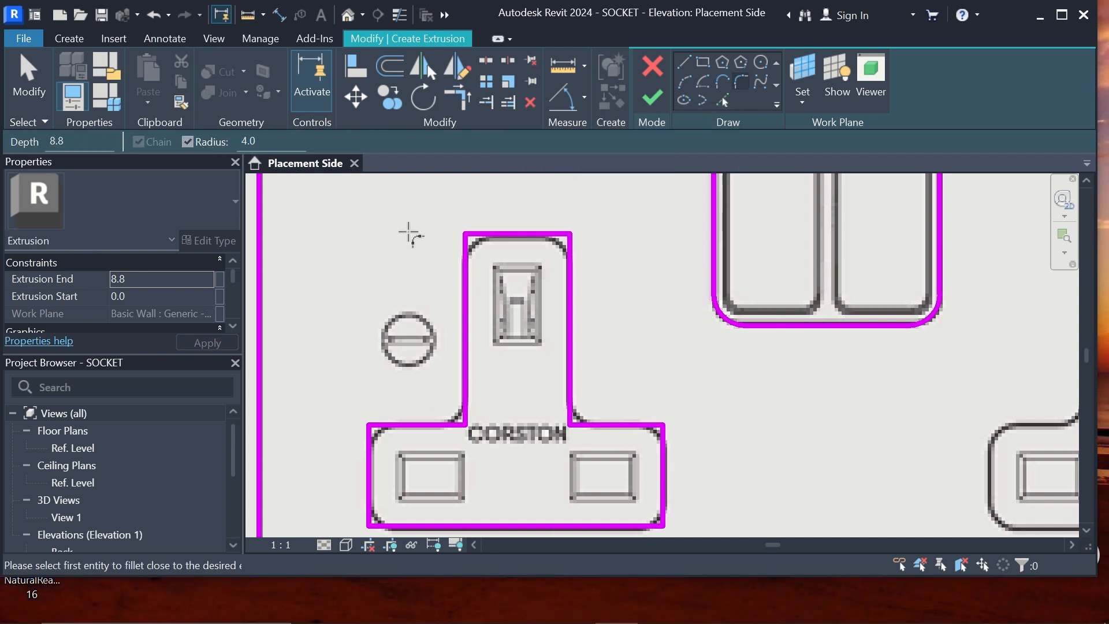
pyautogui.click(466, 266)
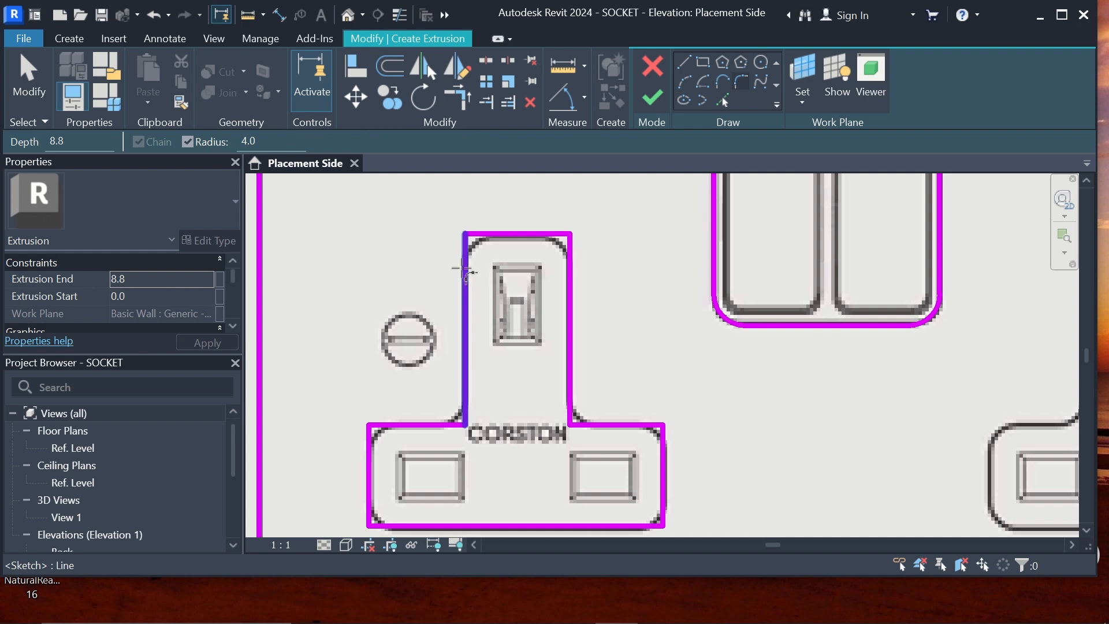
pyautogui.click(504, 234)
pyautogui.click(523, 237)
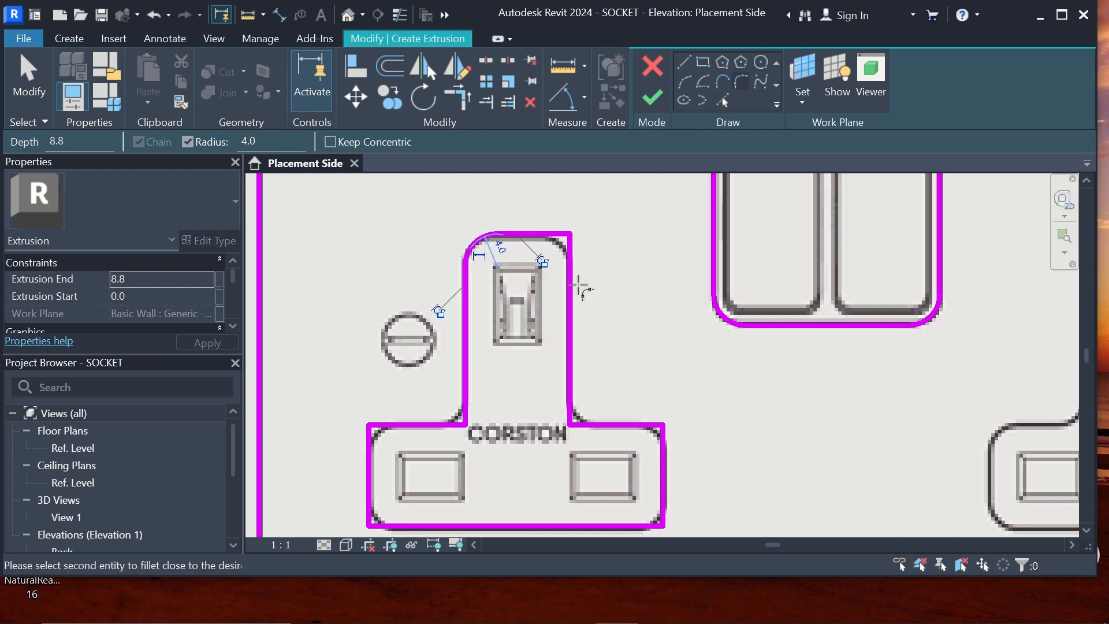
pyautogui.click(569, 279)
# Fillet the right inner corner and both right outer corners of the left socket's base with the 4.0 mm radius.
pyautogui.scroll(-3, 552, 225)
pyautogui.scroll(2, 610, 376)
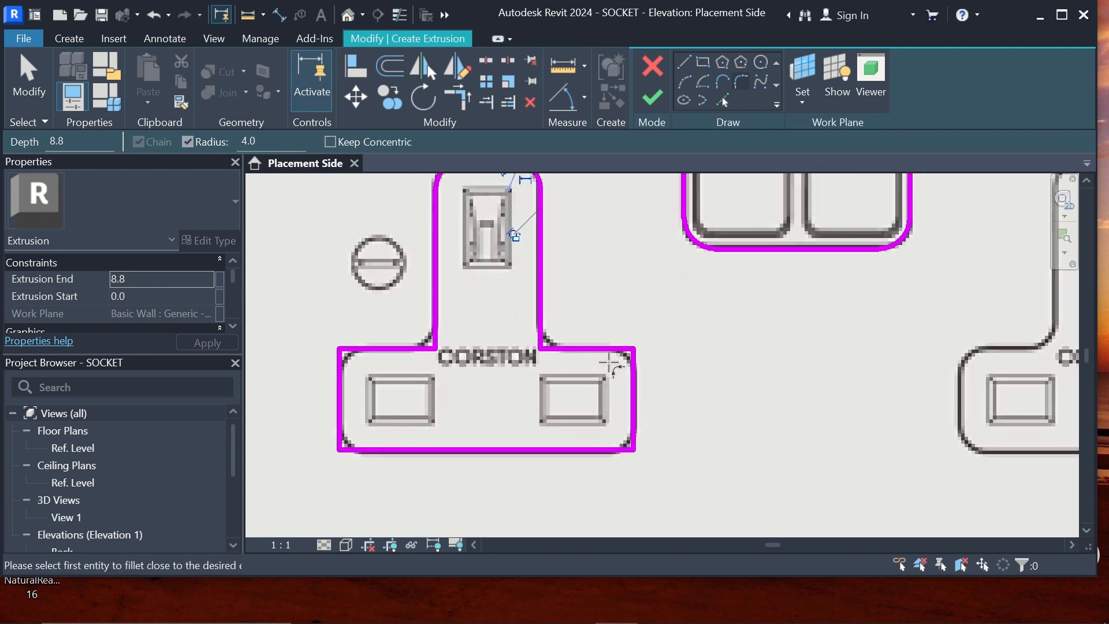
pyautogui.click(541, 324)
pyautogui.click(565, 349)
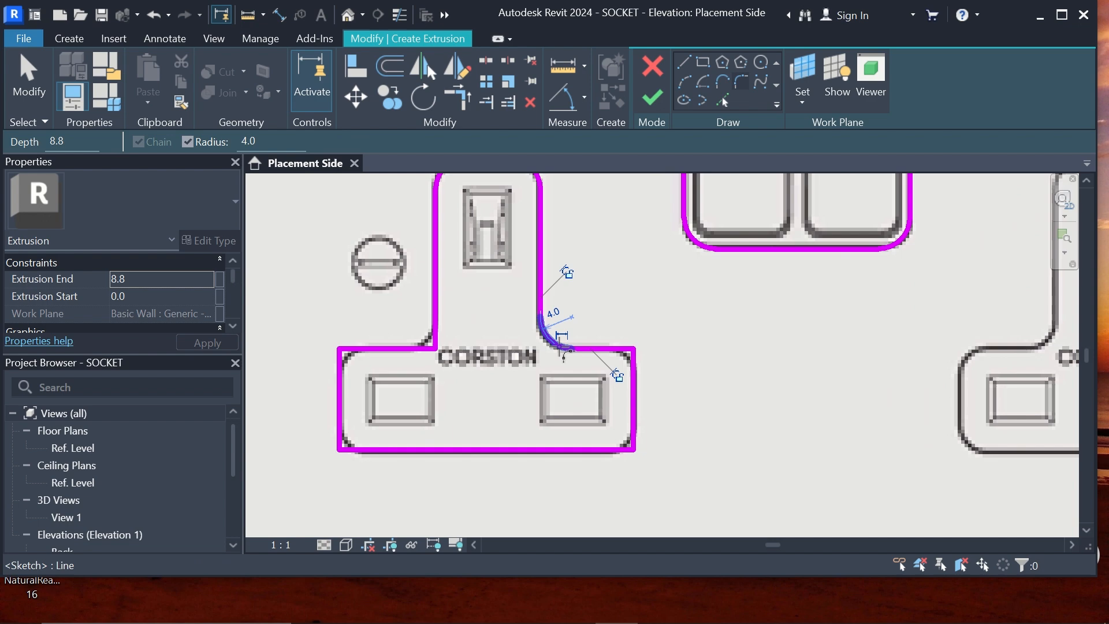
pyautogui.click(606, 349)
pyautogui.click(635, 374)
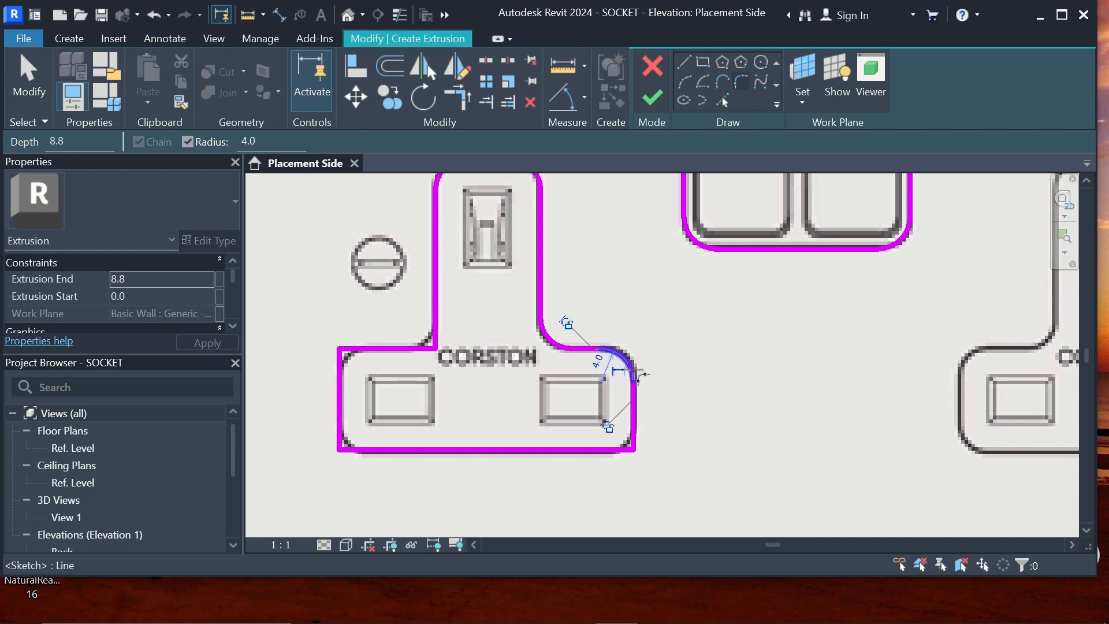
pyautogui.click(634, 419)
pyautogui.click(601, 449)
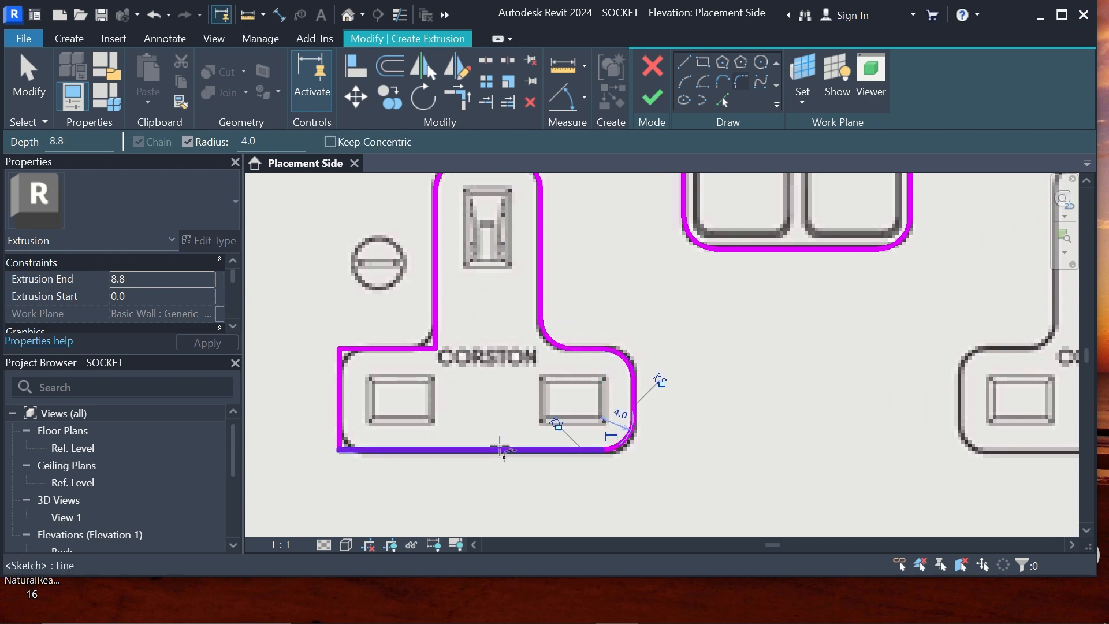
# Fillet both left outer corners and the left inner corner of the left socket's base with the 4.0 mm radius.
pyautogui.click(377, 451)
pyautogui.click(343, 420)
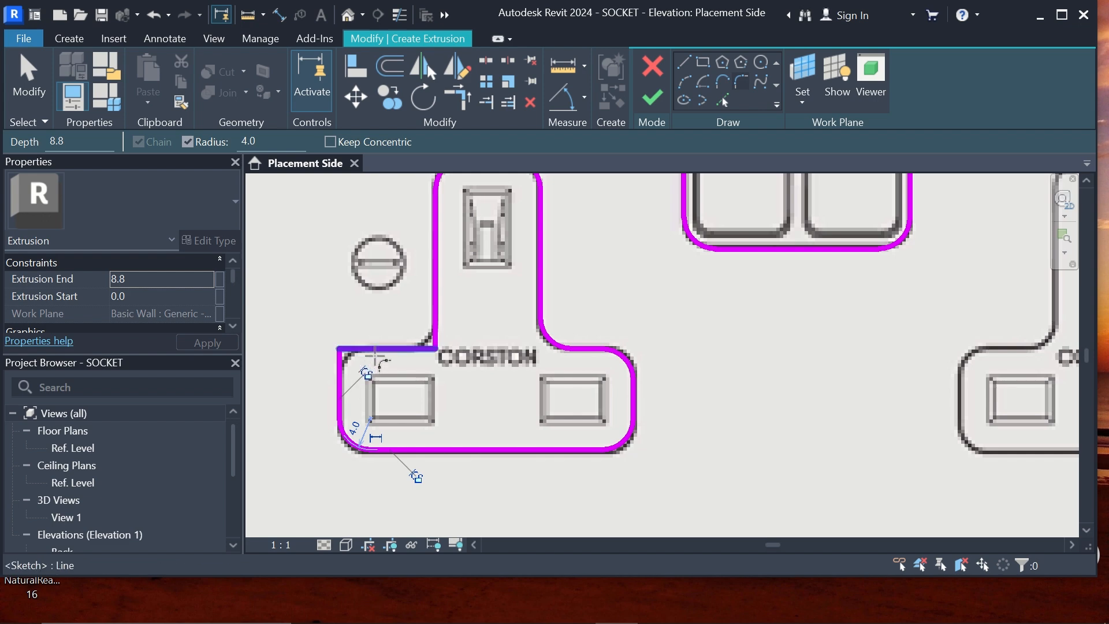
pyautogui.click(344, 364)
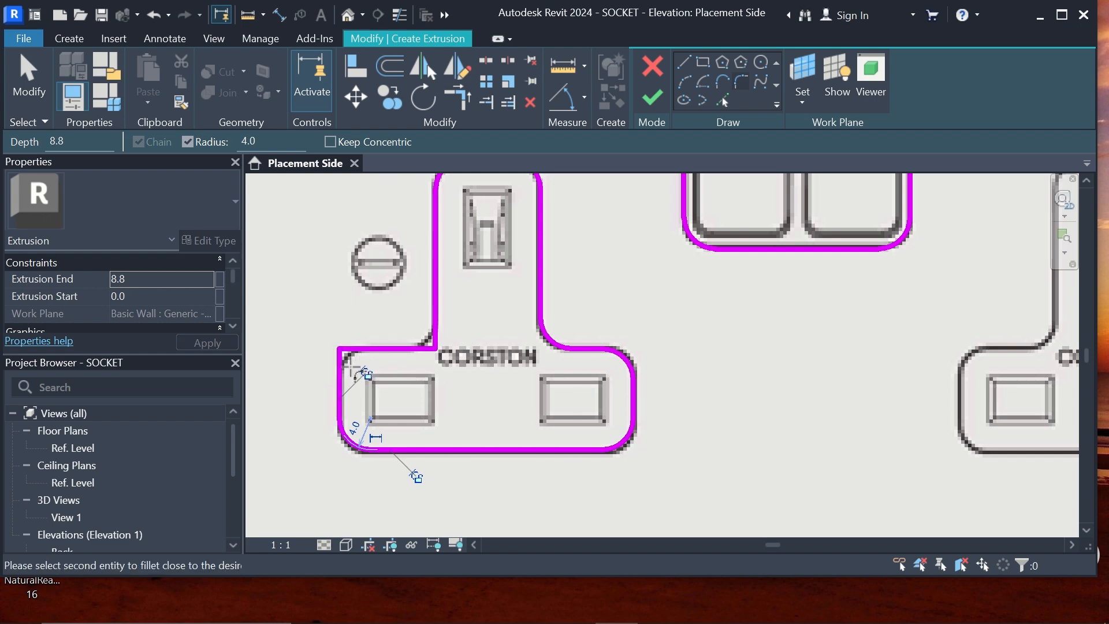
pyautogui.click(353, 349)
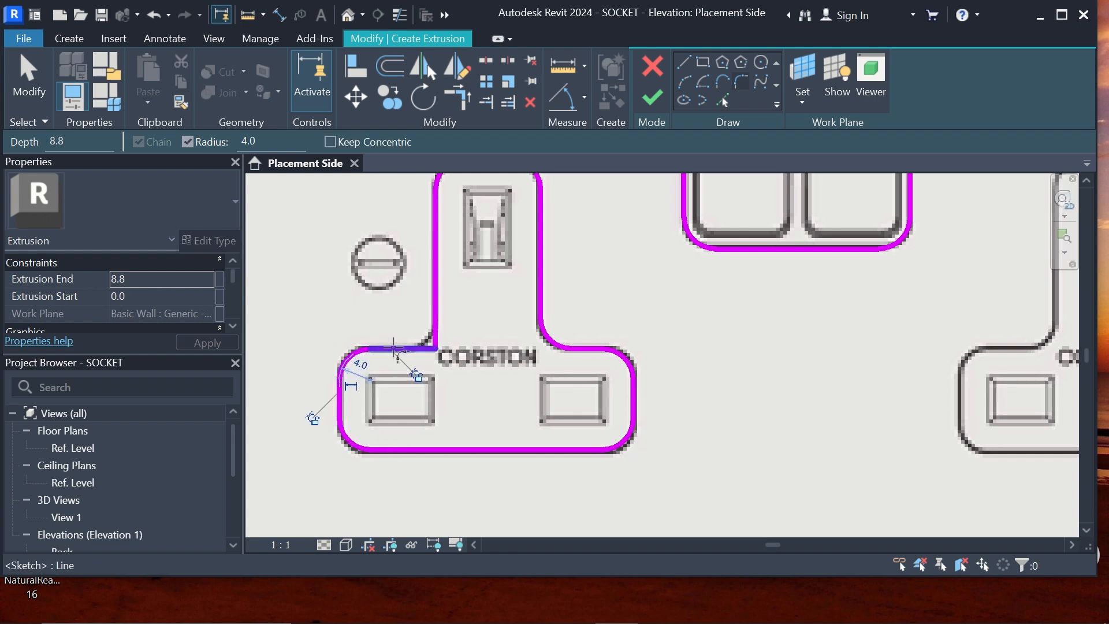
pyautogui.click(437, 330)
pyautogui.click(416, 347)
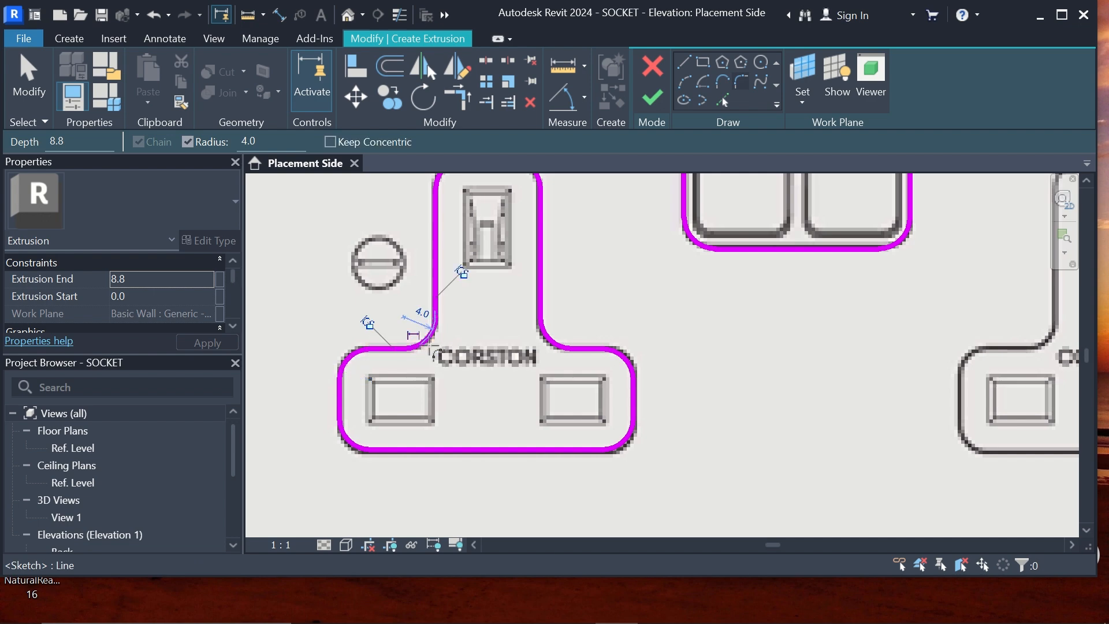
# Sketch a rectangle about 5 by 10 mm over the upper pin hole of the left socket.
pyautogui.scroll(-2, 496, 346)
pyautogui.scroll(-3, 496, 347)
pyautogui.scroll(2, 698, 319)
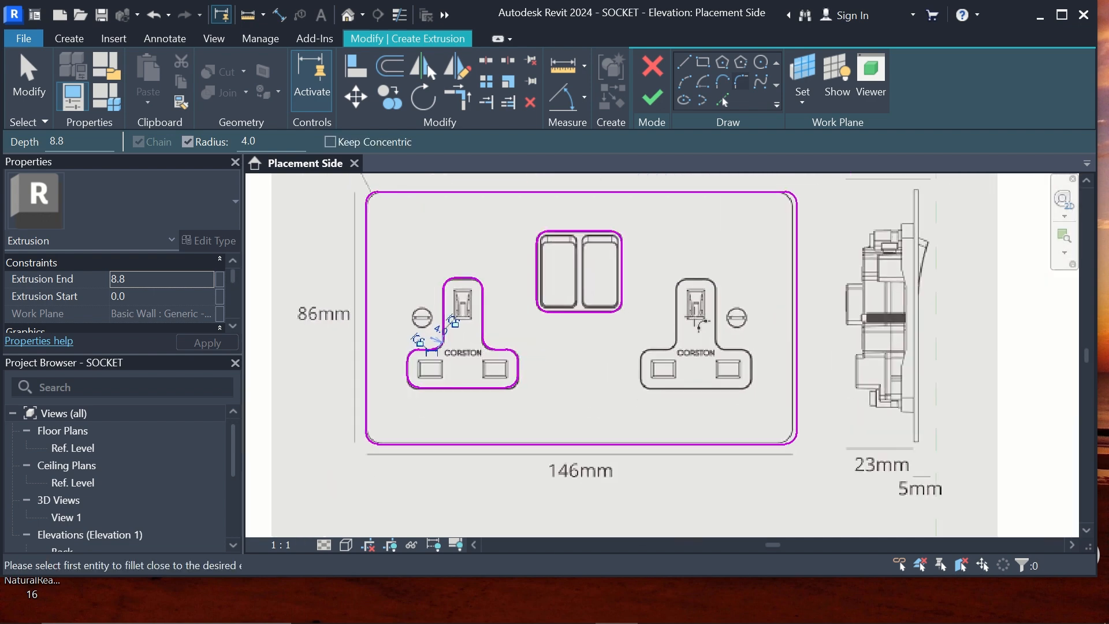
pyautogui.scroll(2, 527, 350)
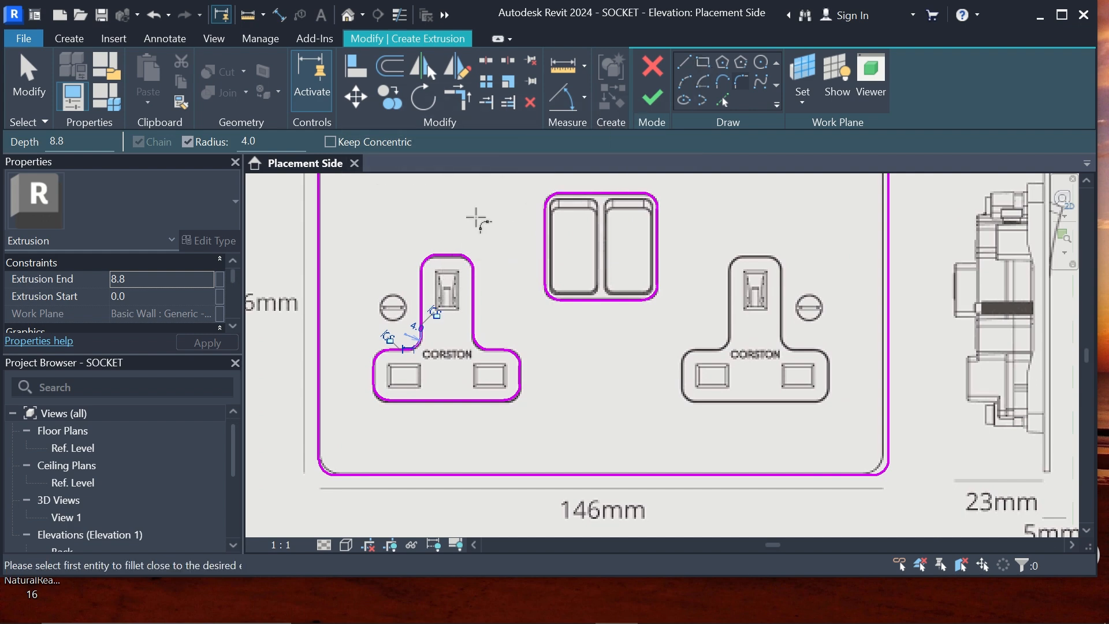
pyautogui.scroll(1, 448, 283)
pyautogui.click(701, 62)
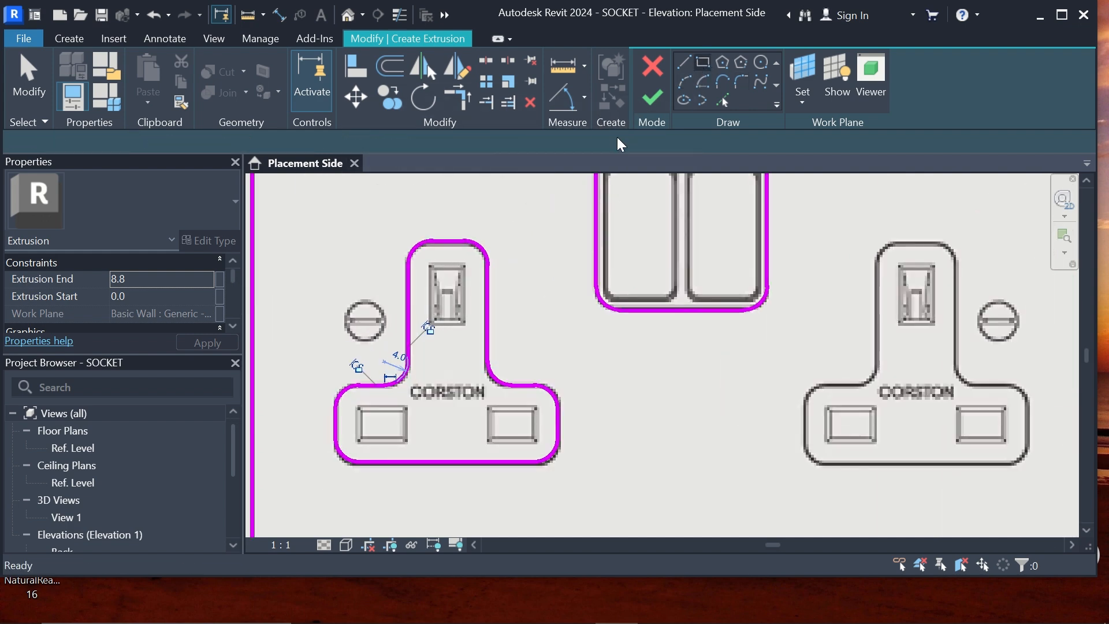
pyautogui.scroll(1, 428, 267)
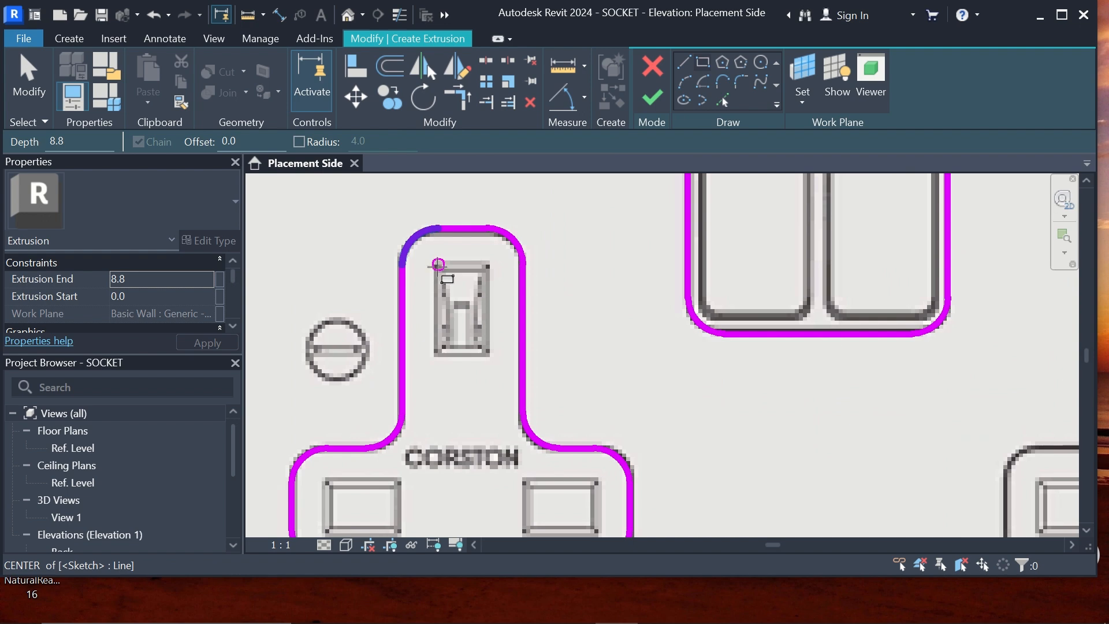
pyautogui.click(438, 265)
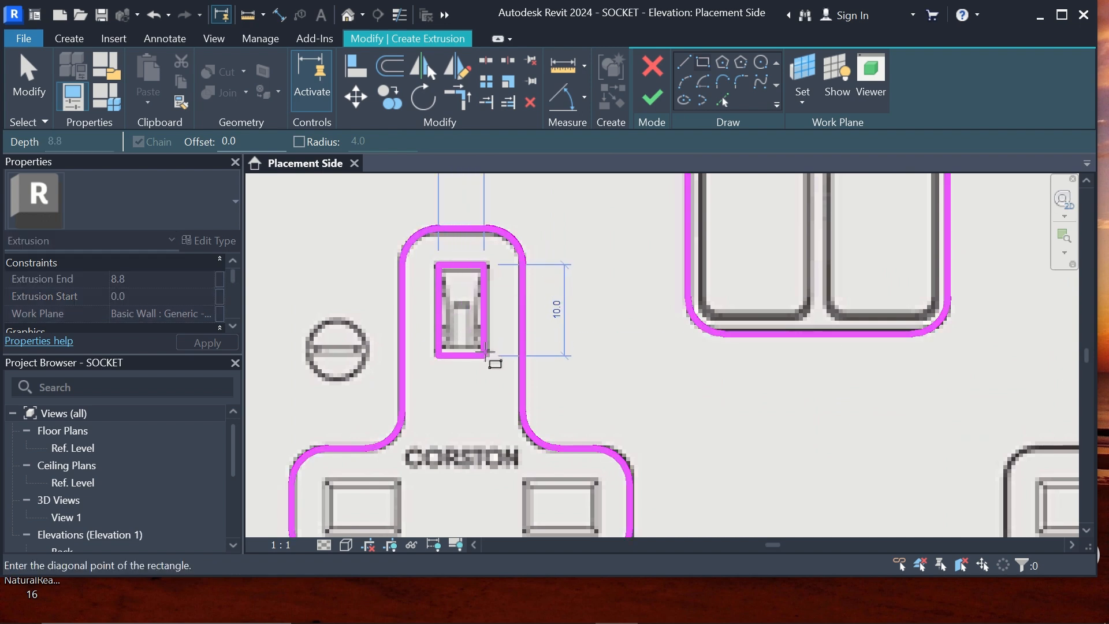
pyautogui.scroll(1, 486, 350)
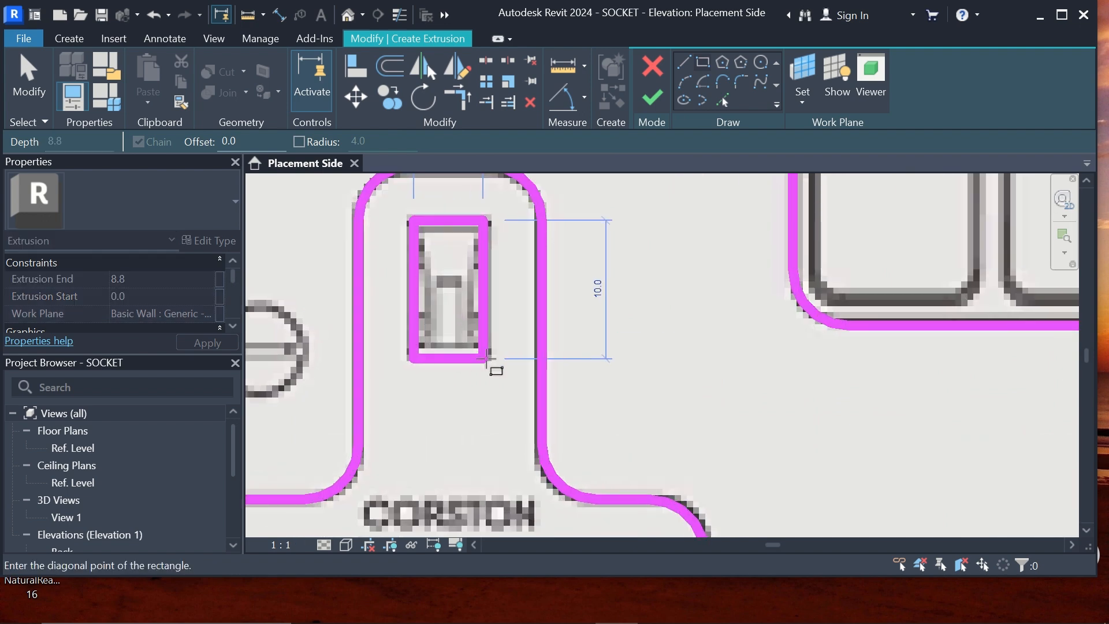
pyautogui.click(486, 350)
# Sketch rectangles about 8.3 by 6.1 mm over the two lower pin holes of the left socket.
pyautogui.scroll(-2, 489, 324)
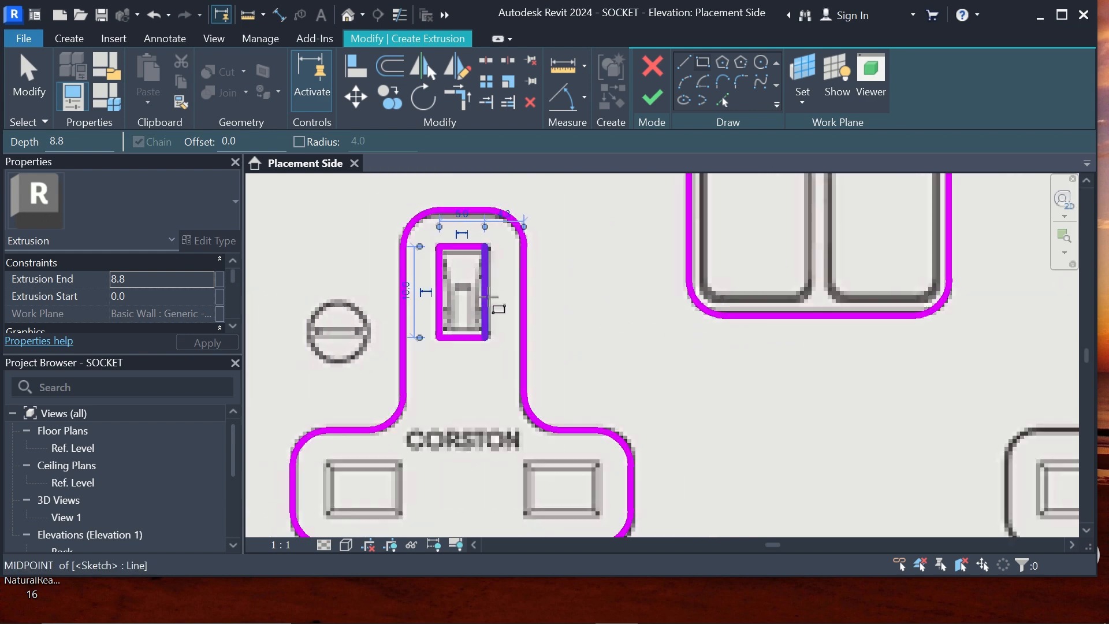
pyautogui.scroll(3, 406, 400)
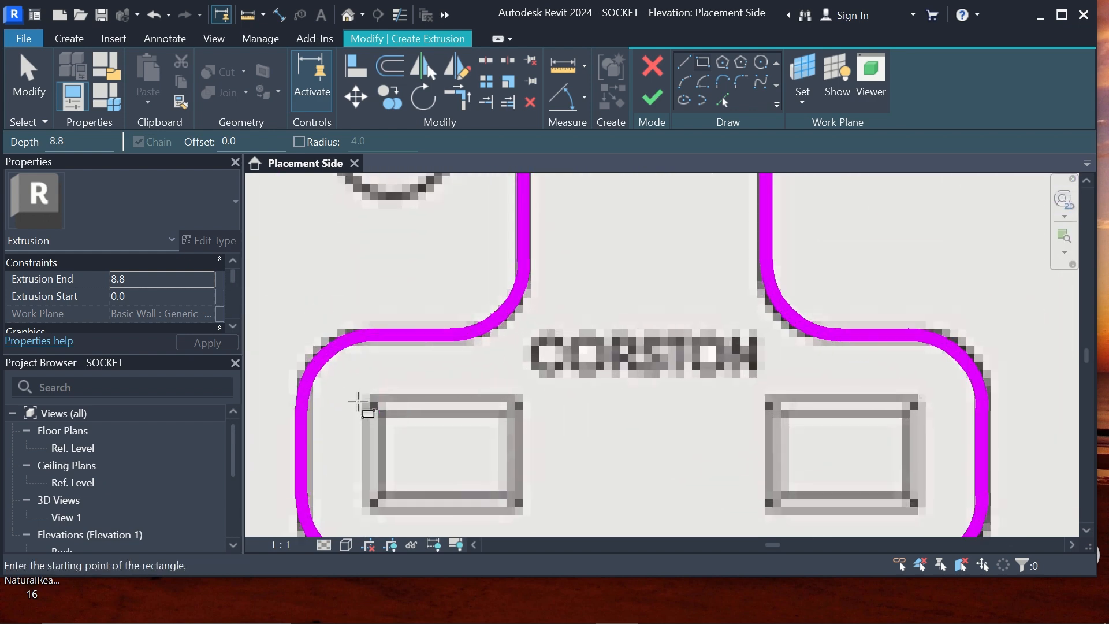
pyautogui.click(364, 398)
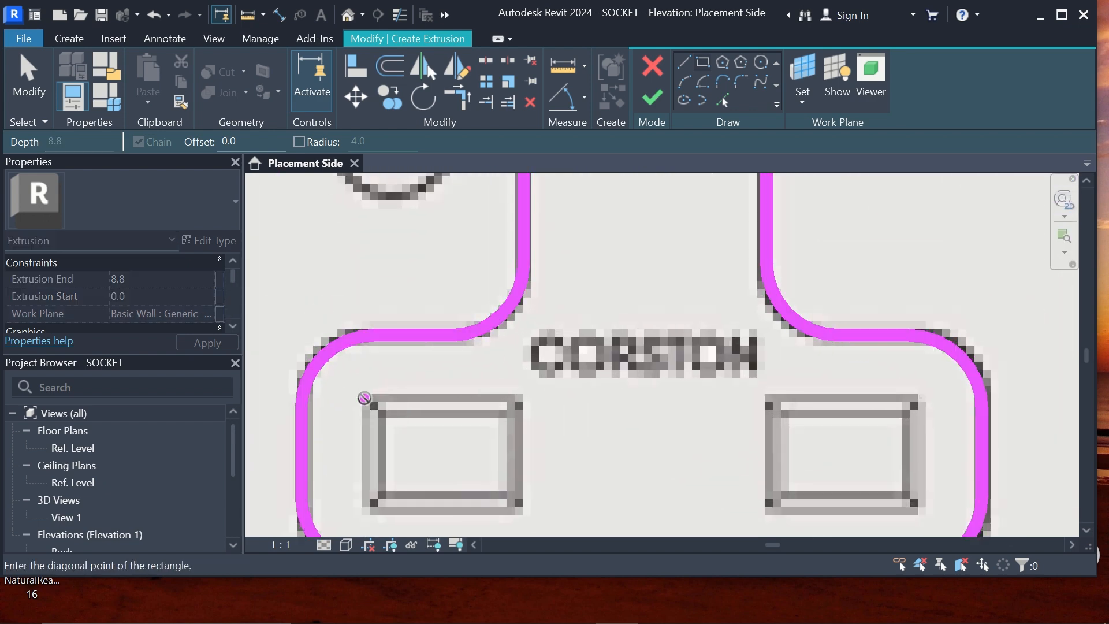
pyautogui.click(514, 508)
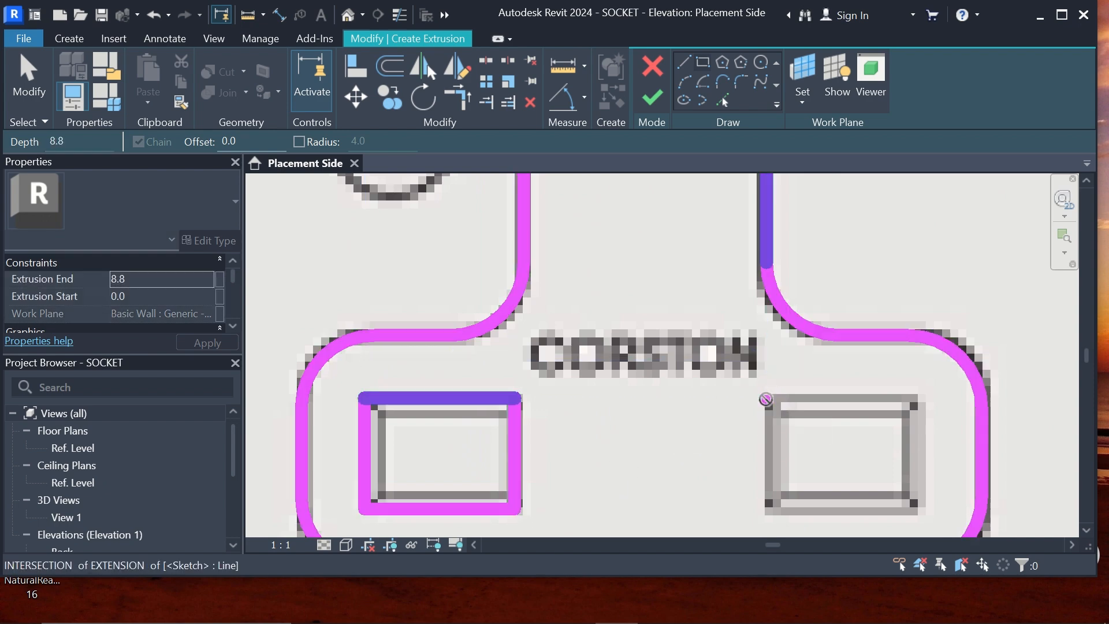
pyautogui.click(767, 397)
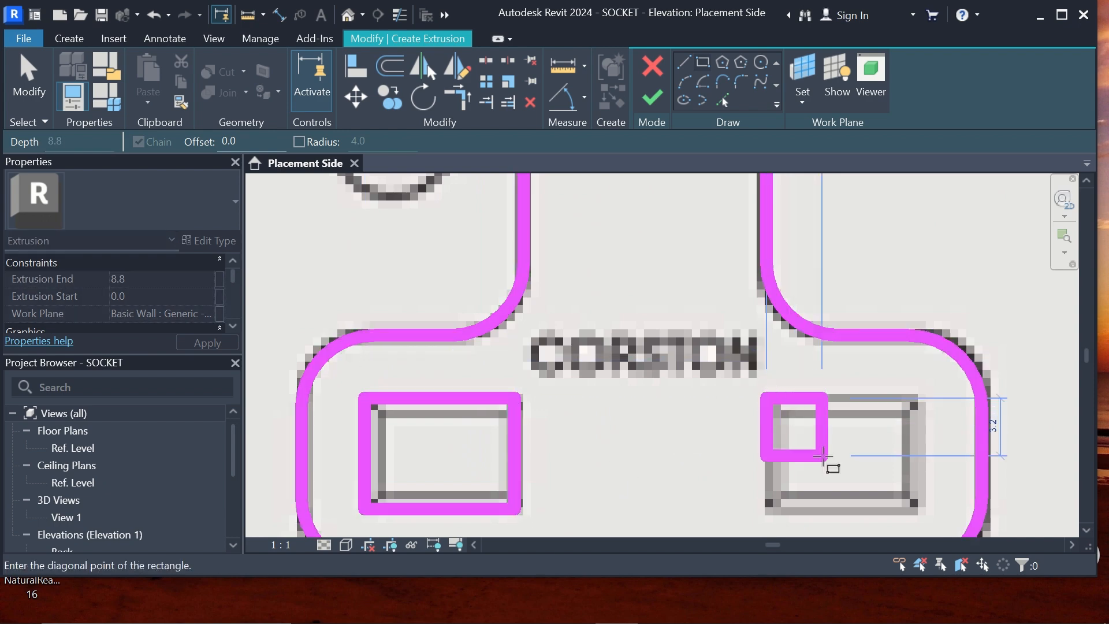
pyautogui.click(923, 511)
pyautogui.scroll(-8, 533, 367)
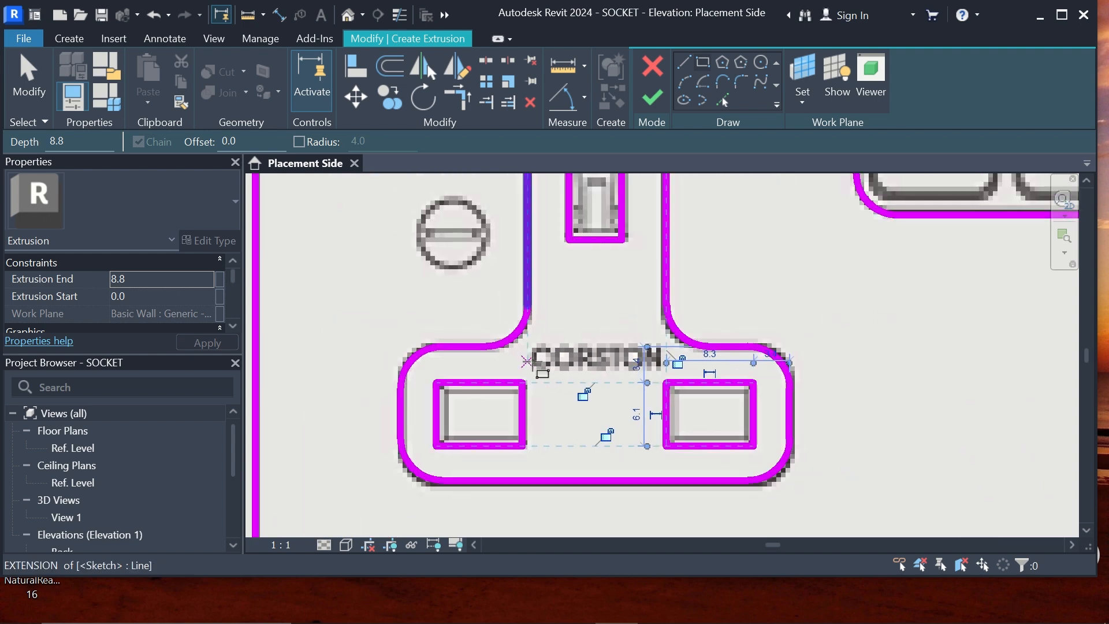
pyautogui.scroll(5, 530, 336)
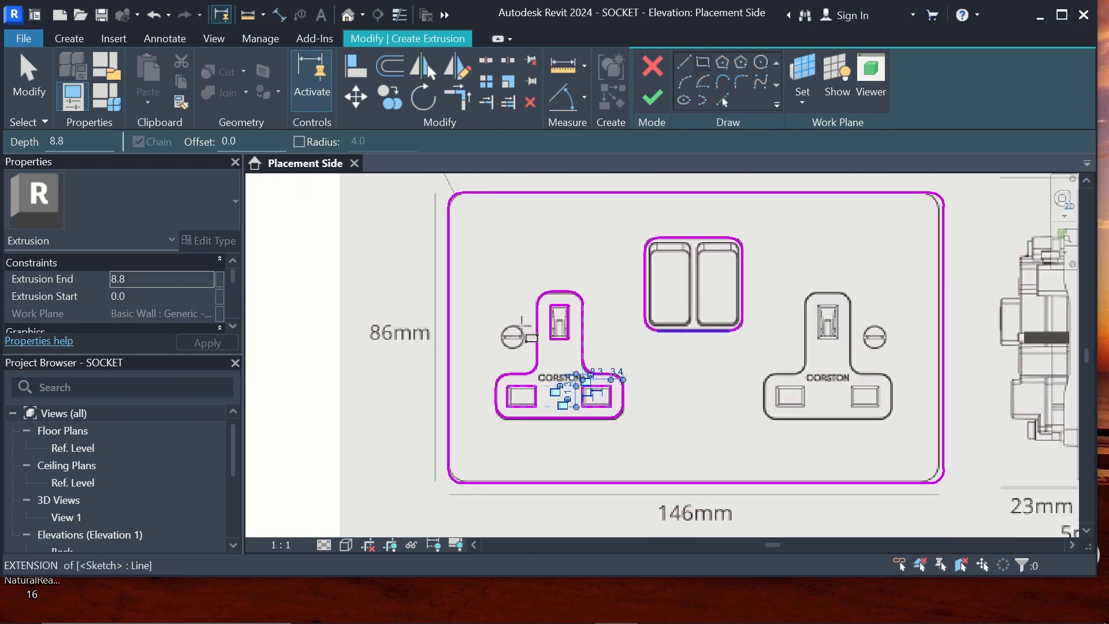
pyautogui.press('Escape')
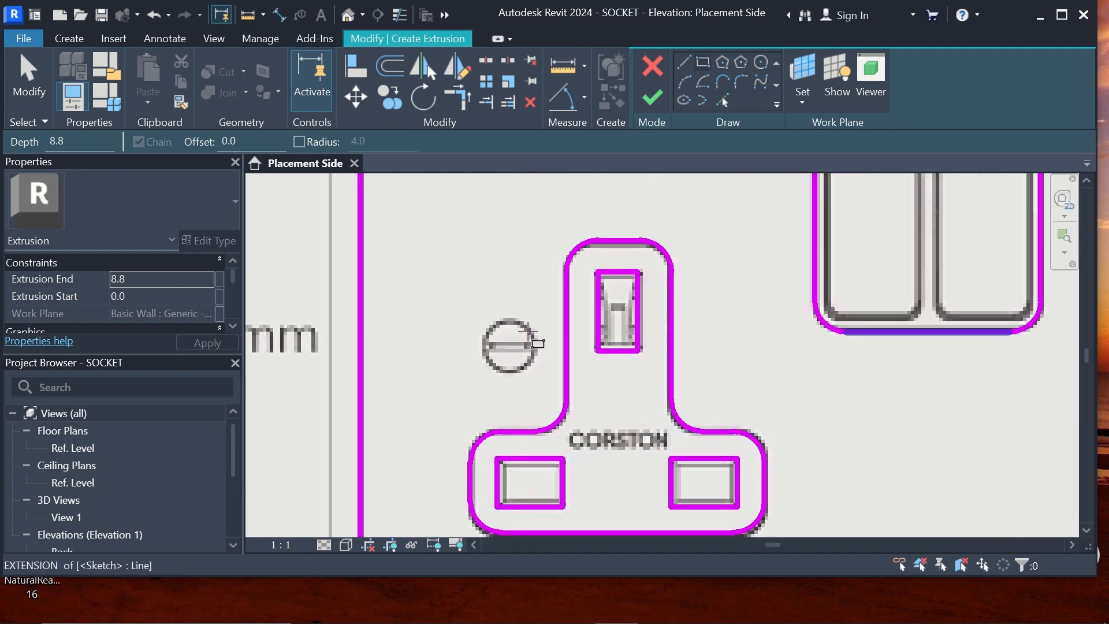
pyautogui.press('Escape')
# Mirror the left socket outline with its three pin holes about a drawn vertical axis through the middle of the switch cutout.
pyautogui.scroll(-4, 495, 330)
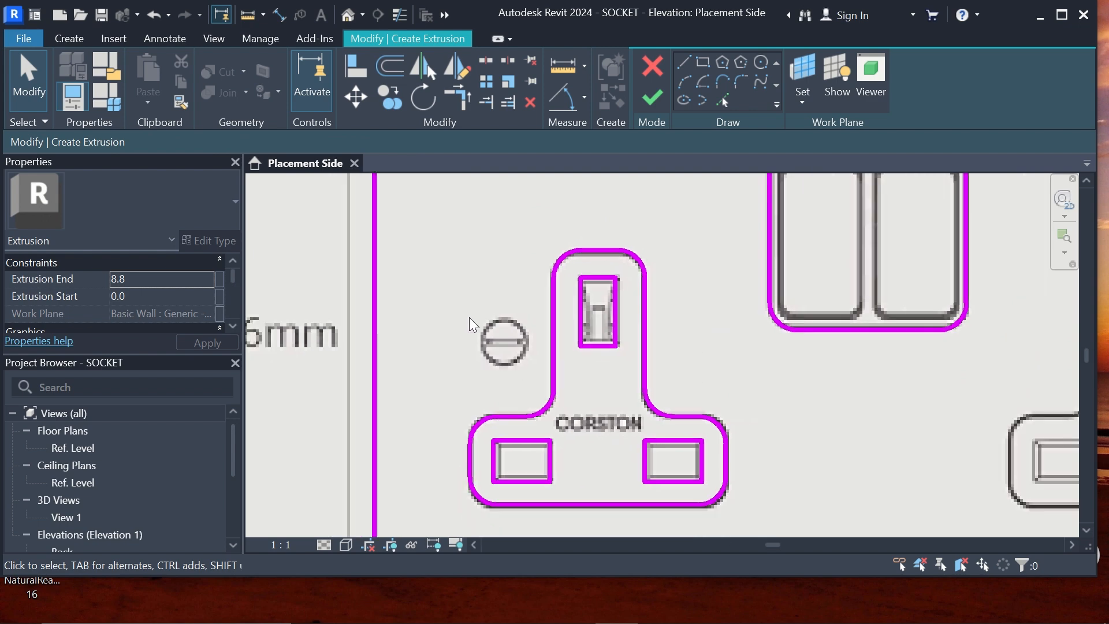
pyautogui.scroll(-2, 540, 272)
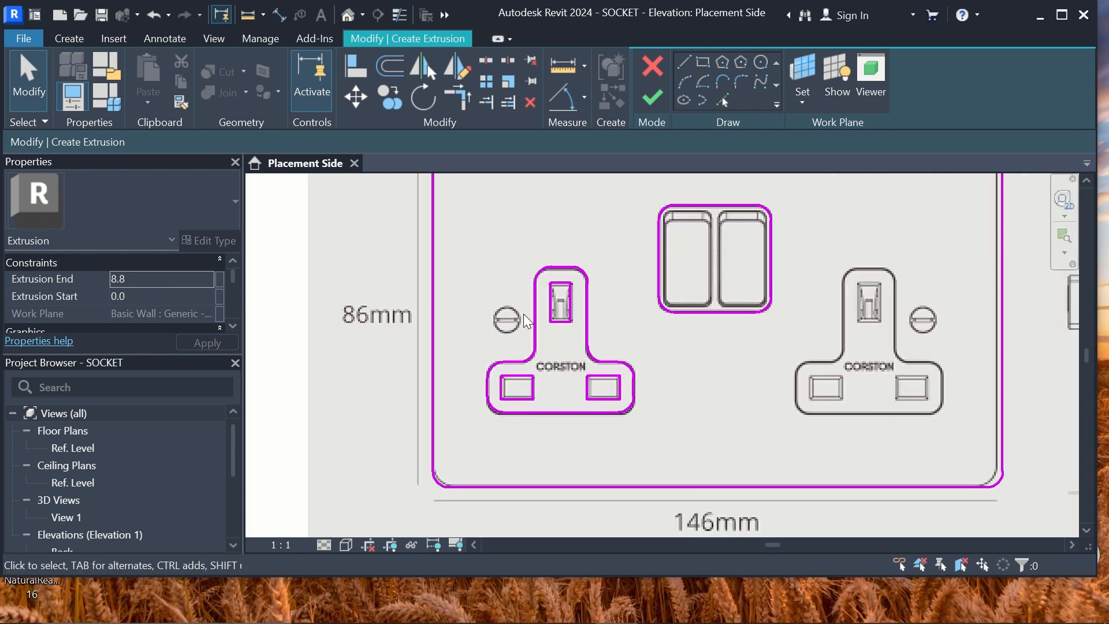
pyautogui.moveTo(458, 238); pyautogui.dragTo(649, 438)
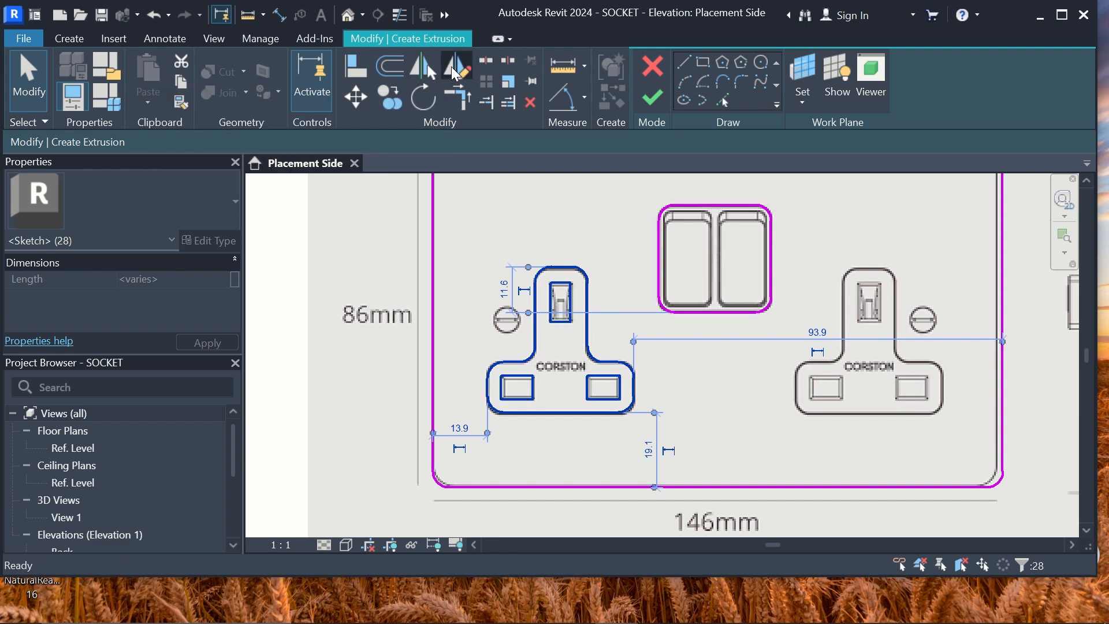
pyautogui.click(456, 69)
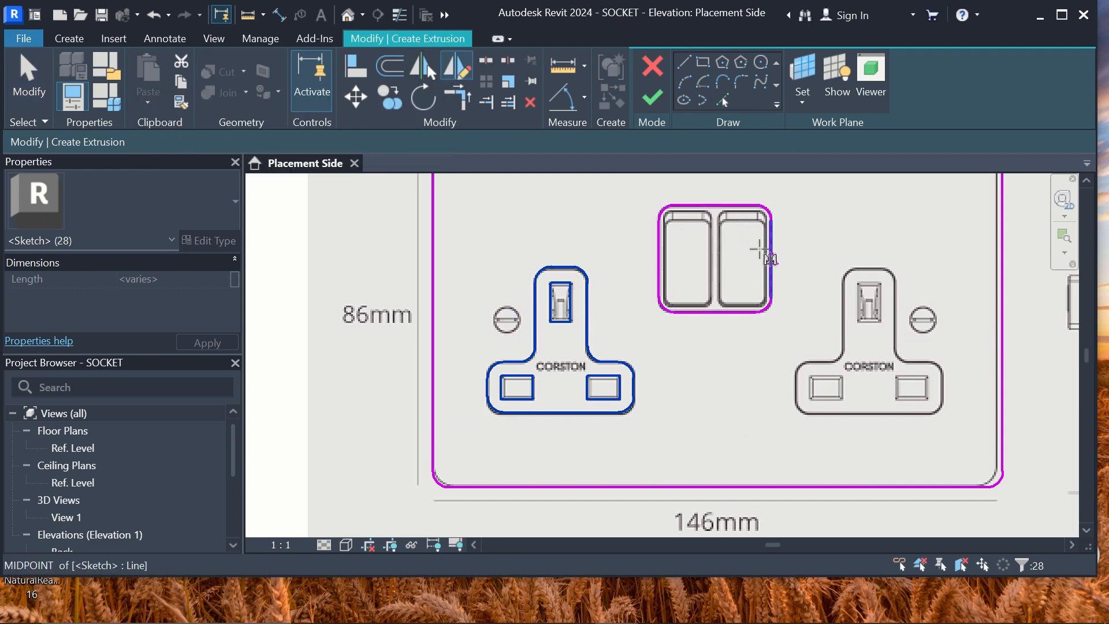
pyautogui.click(716, 199)
pyautogui.click(720, 348)
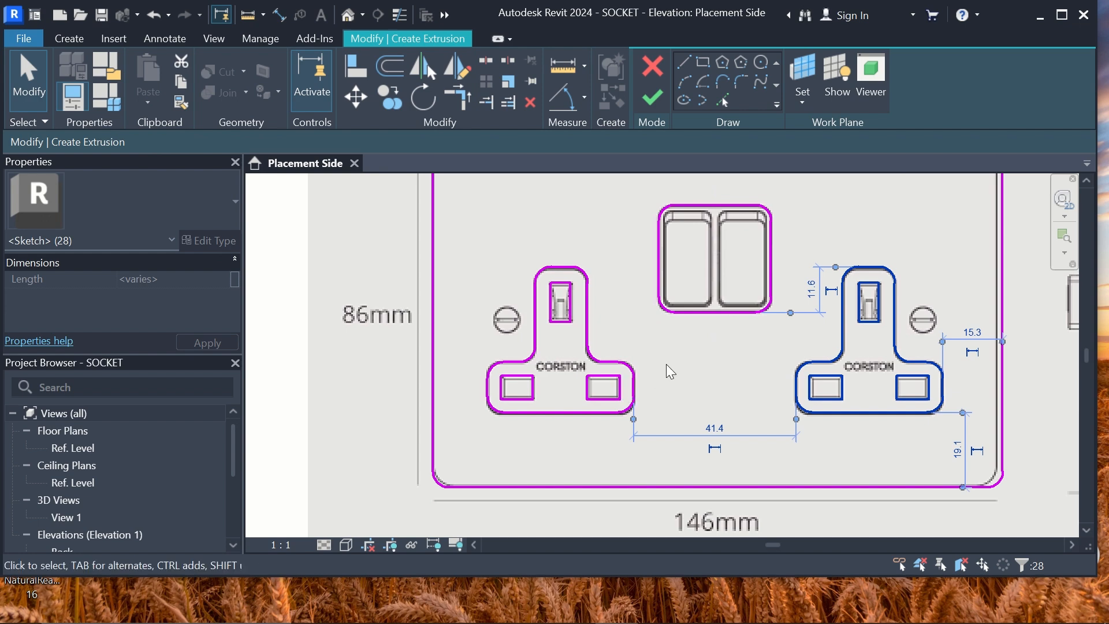
pyautogui.click(684, 350)
pyautogui.scroll(-5, 684, 351)
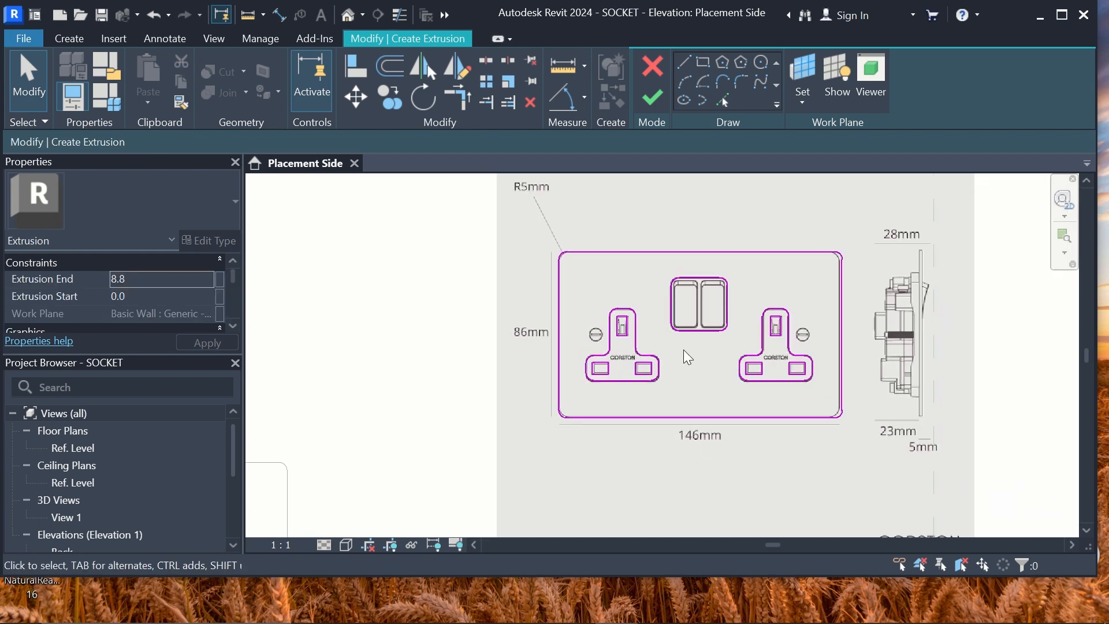
pyautogui.scroll(-2, 684, 350)
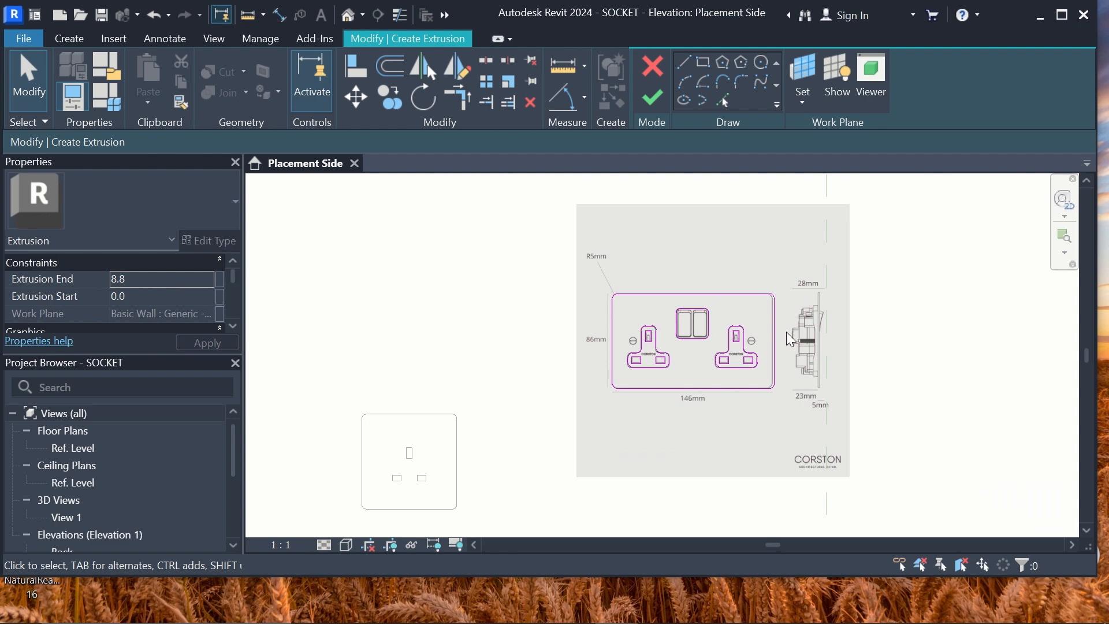
# Finish the faceplate extrusion sketch with the socket outlines, pin holes and switch cutout.
pyautogui.scroll(6, 736, 359)
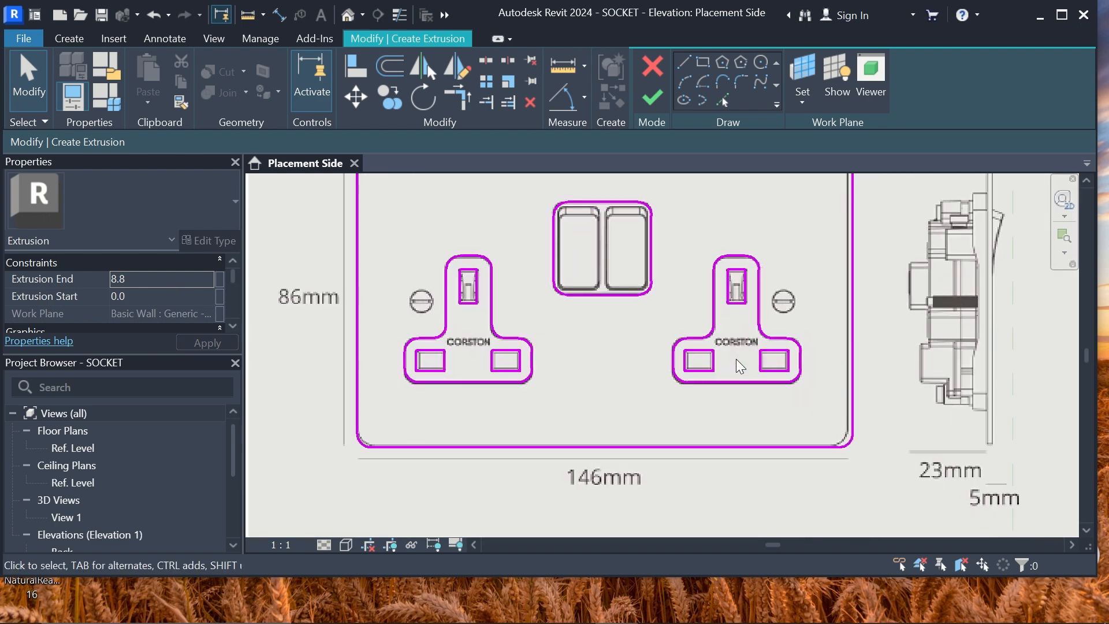
pyautogui.click(651, 102)
pyautogui.click(524, 287)
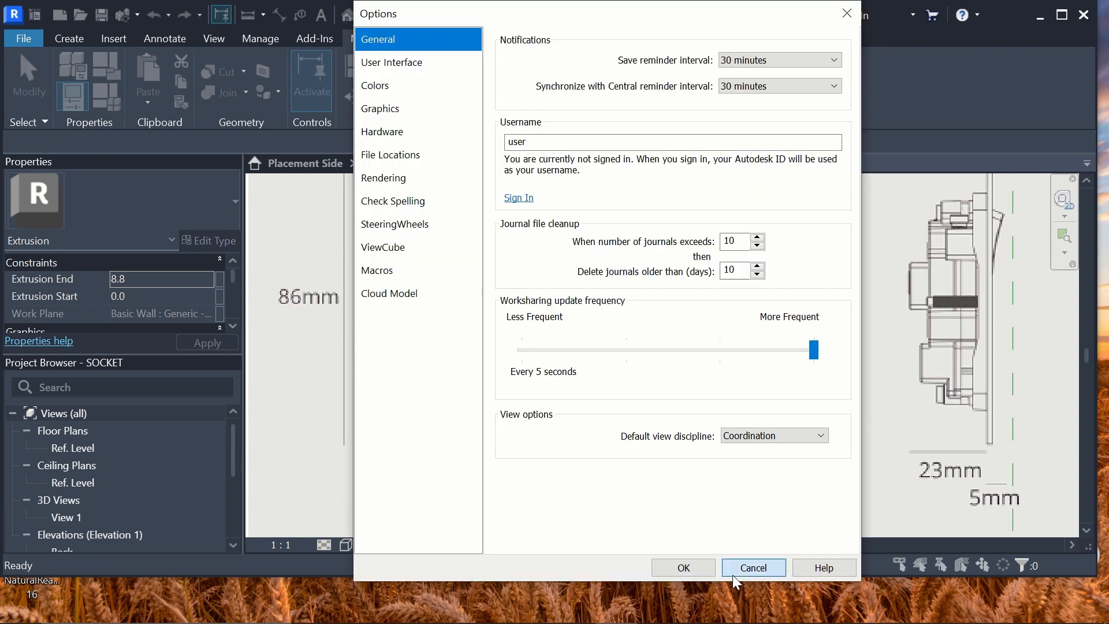
pyautogui.click(732, 572)
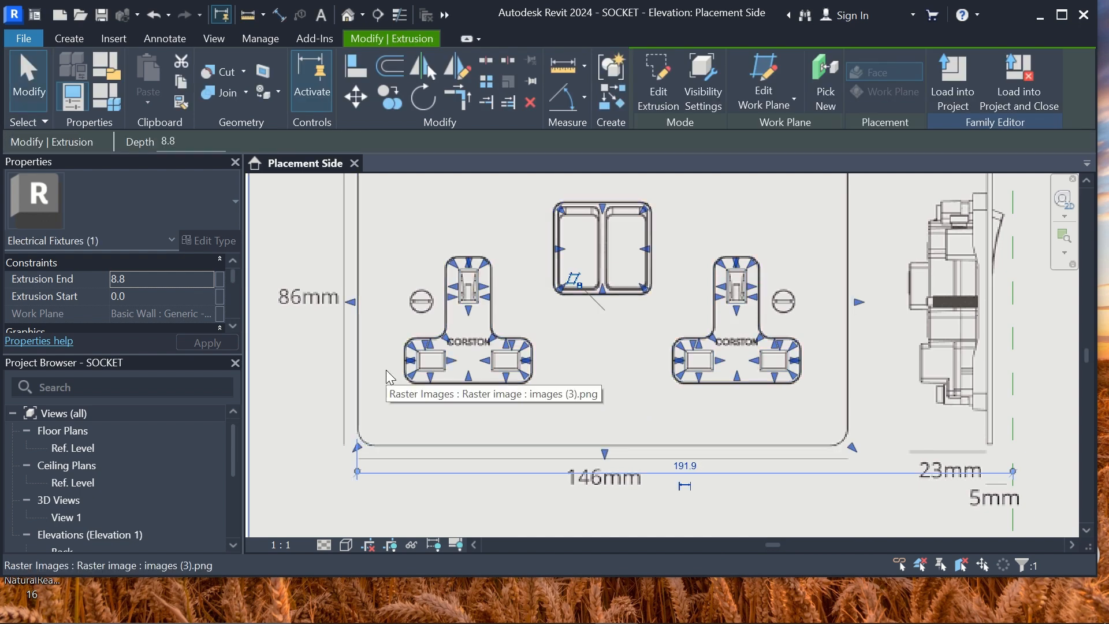
# Send the reference image to the background to inspect the extrusion alone, and restore the image to the foreground.
pyautogui.scroll(-1, 386, 371)
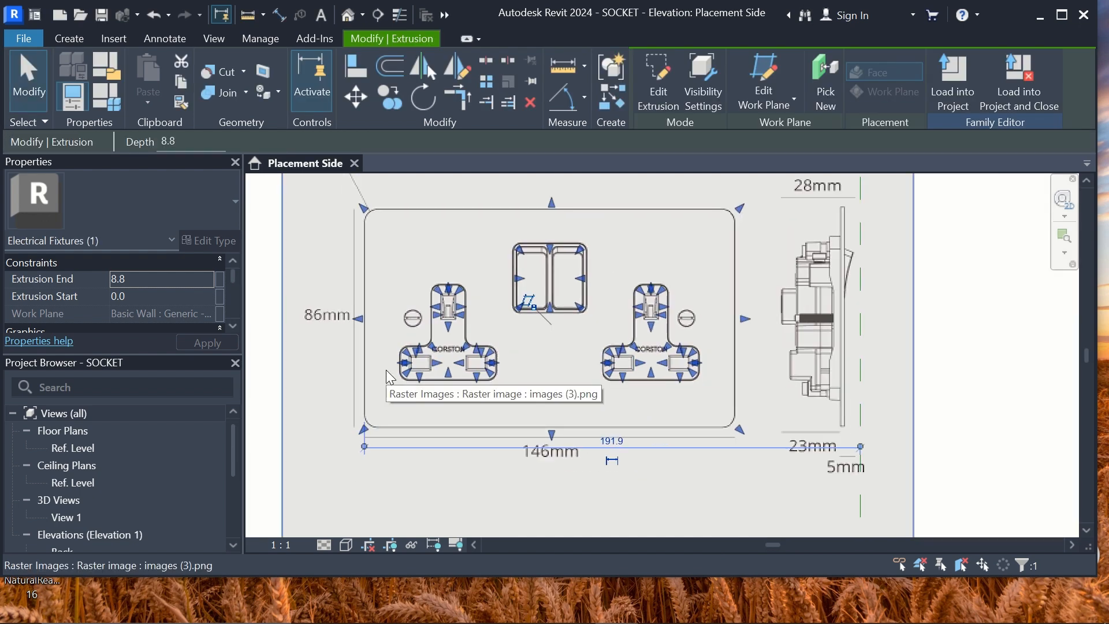
pyautogui.scroll(1, 662, 327)
pyautogui.scroll(1, 663, 331)
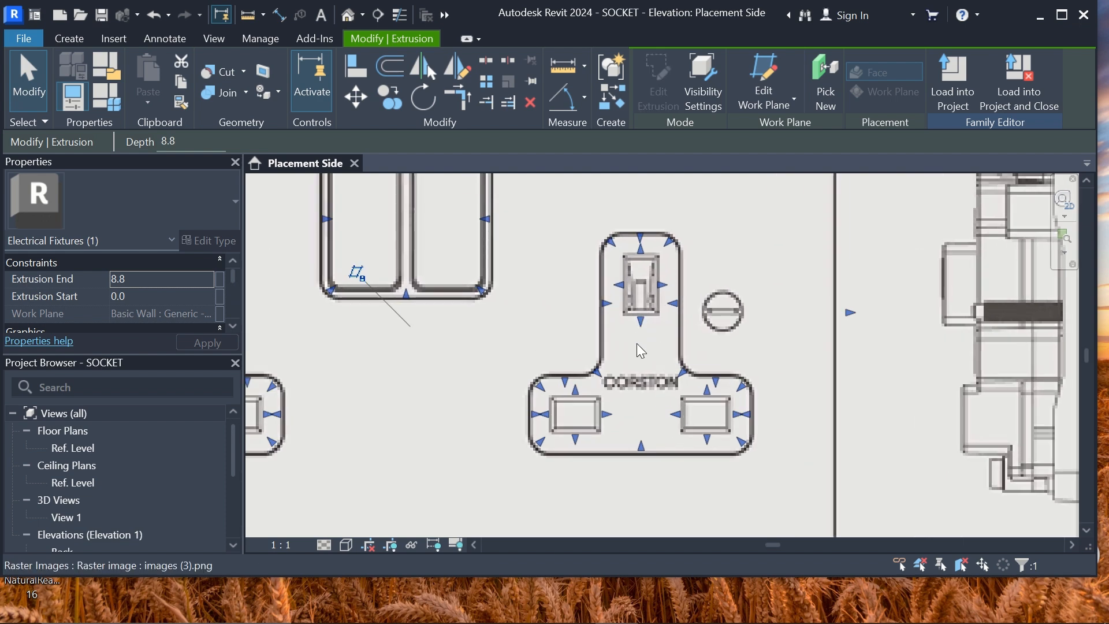
pyautogui.scroll(-3, 635, 373)
pyautogui.scroll(-1, 638, 379)
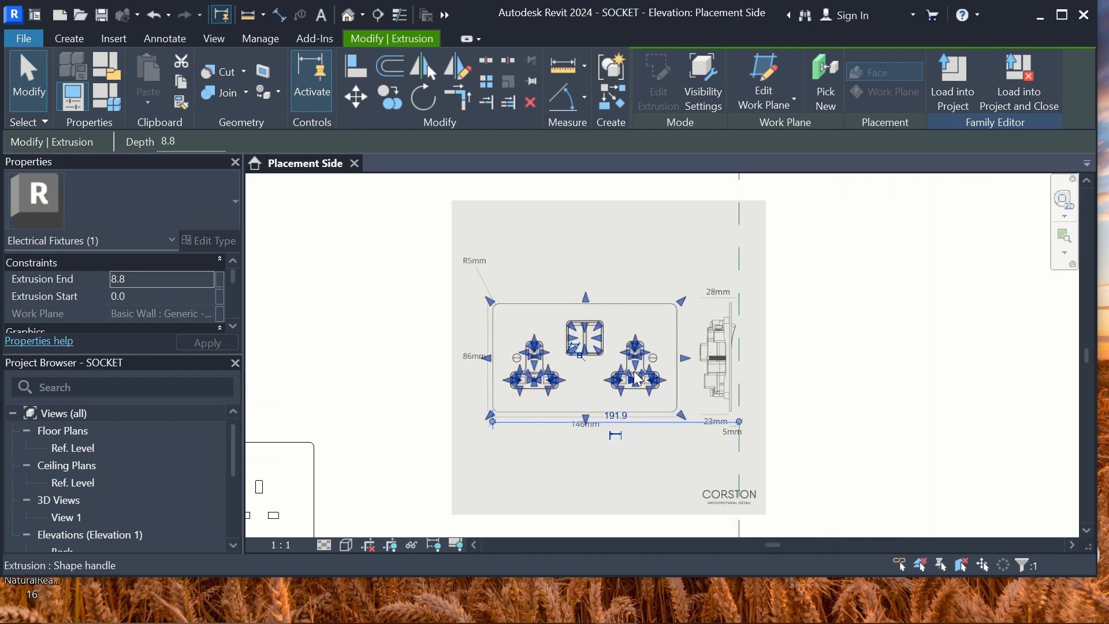
pyautogui.click(646, 220)
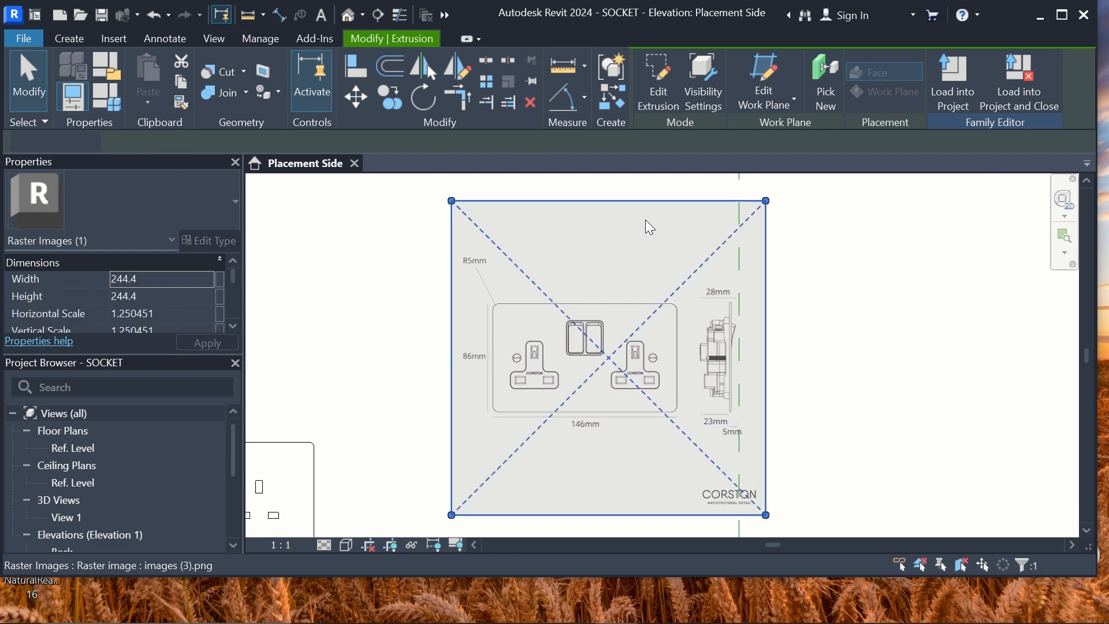
pyautogui.click(231, 142)
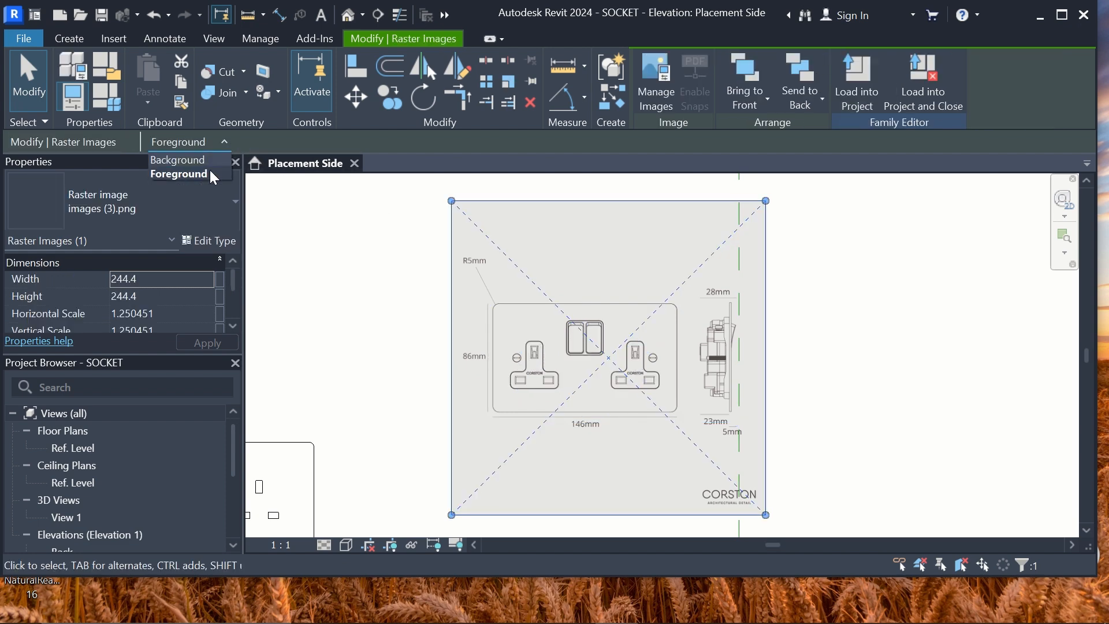
pyautogui.click(212, 159)
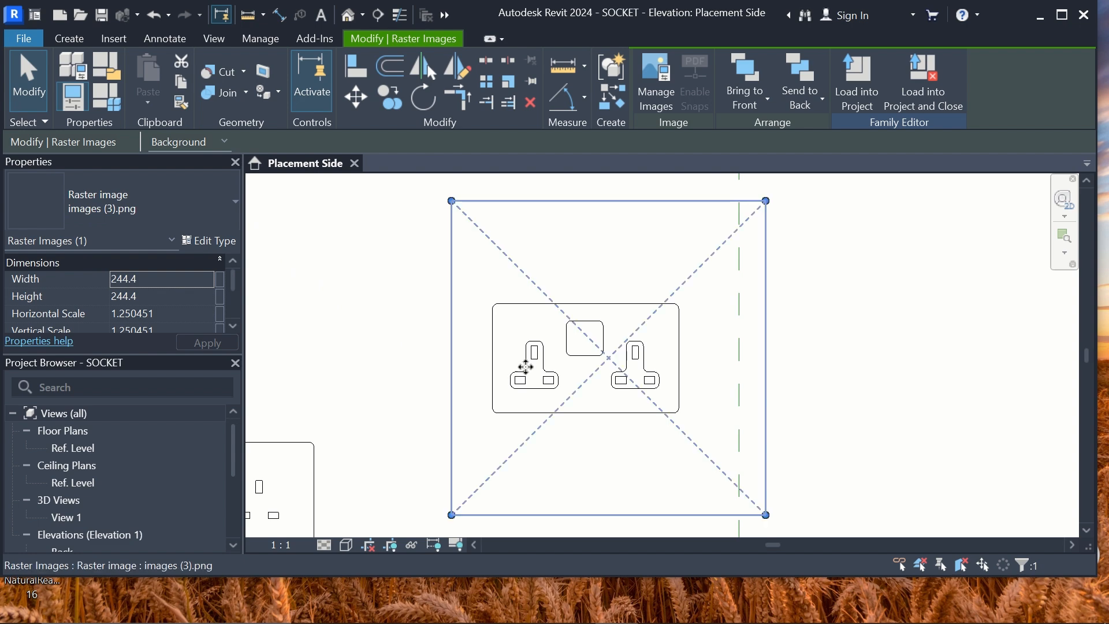
pyautogui.click(224, 142)
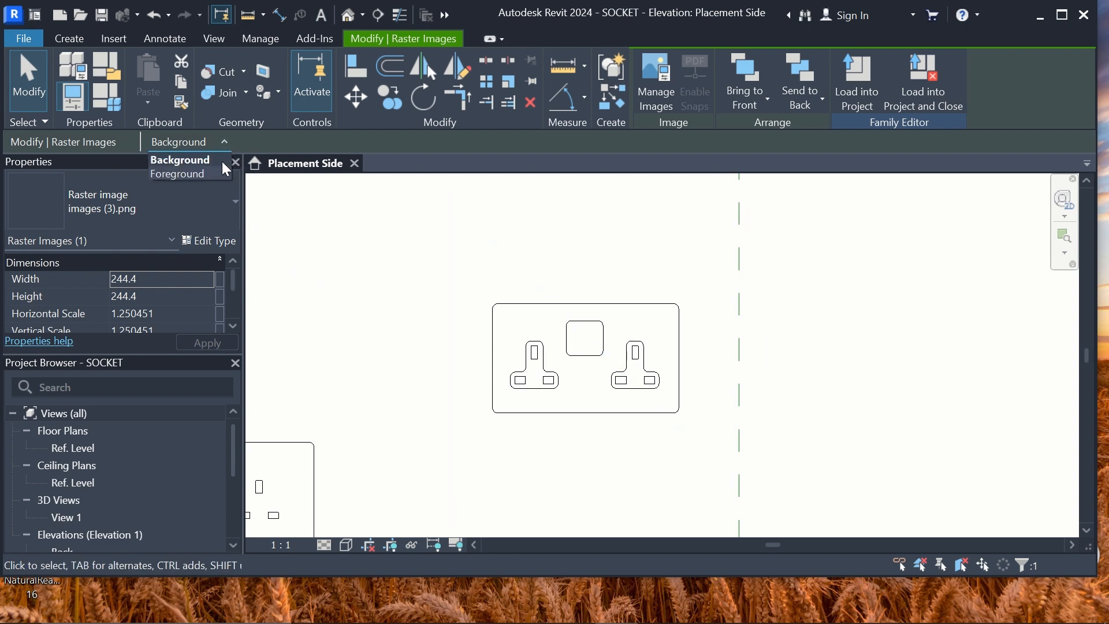
pyautogui.click(218, 172)
# Start a new extrusion and sketch a rectangle about 24 mm tall over the left switch rocker.
pyautogui.scroll(3, 576, 359)
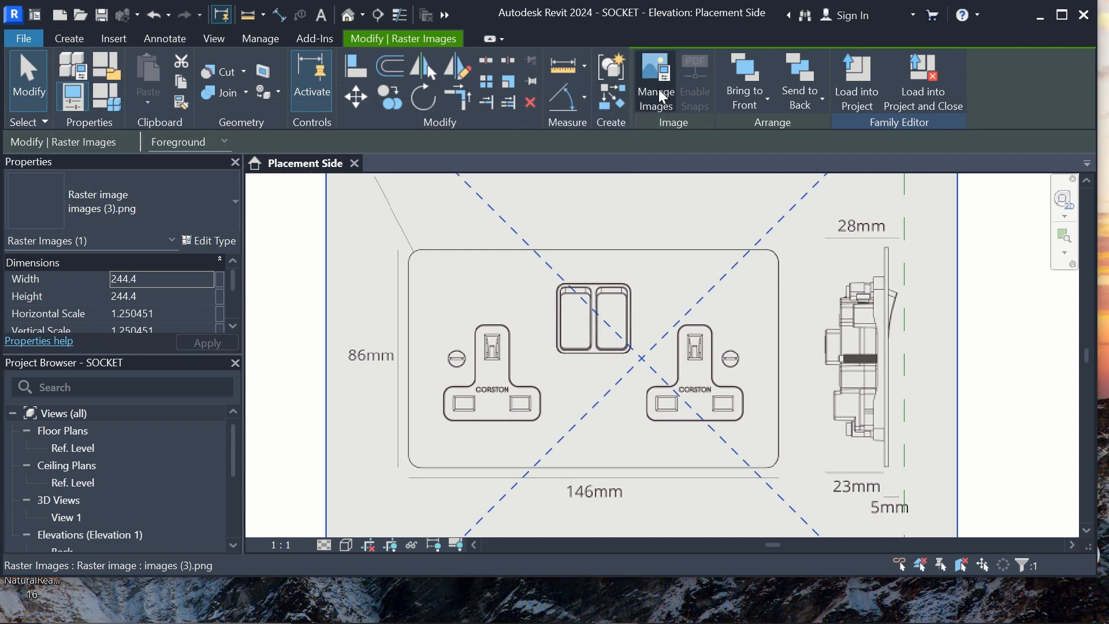
pyautogui.click(75, 40)
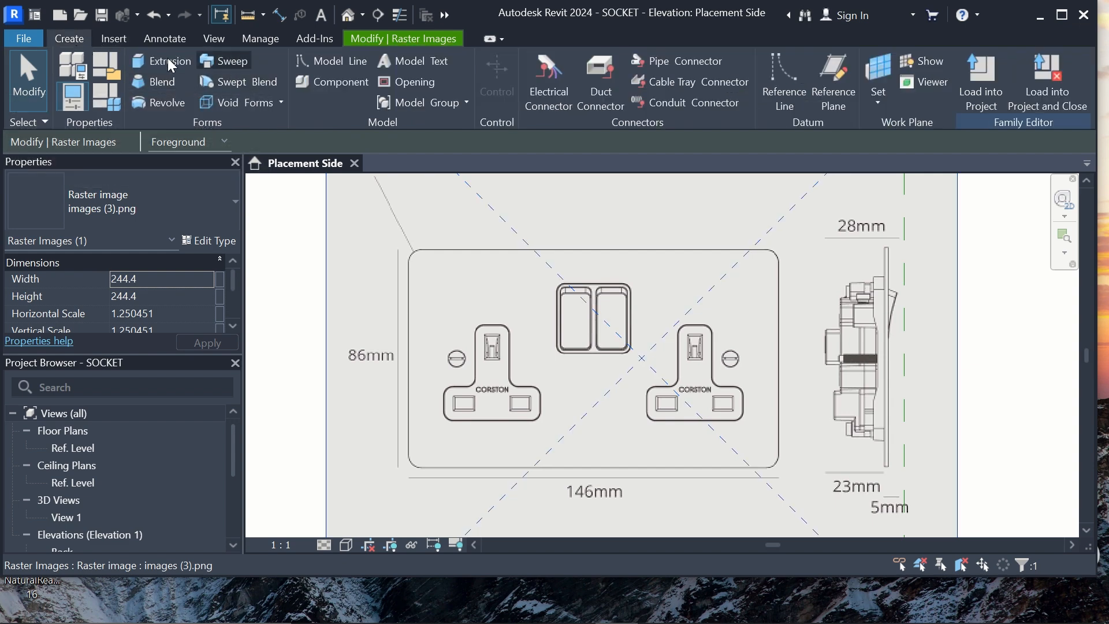
pyautogui.scroll(3, 575, 307)
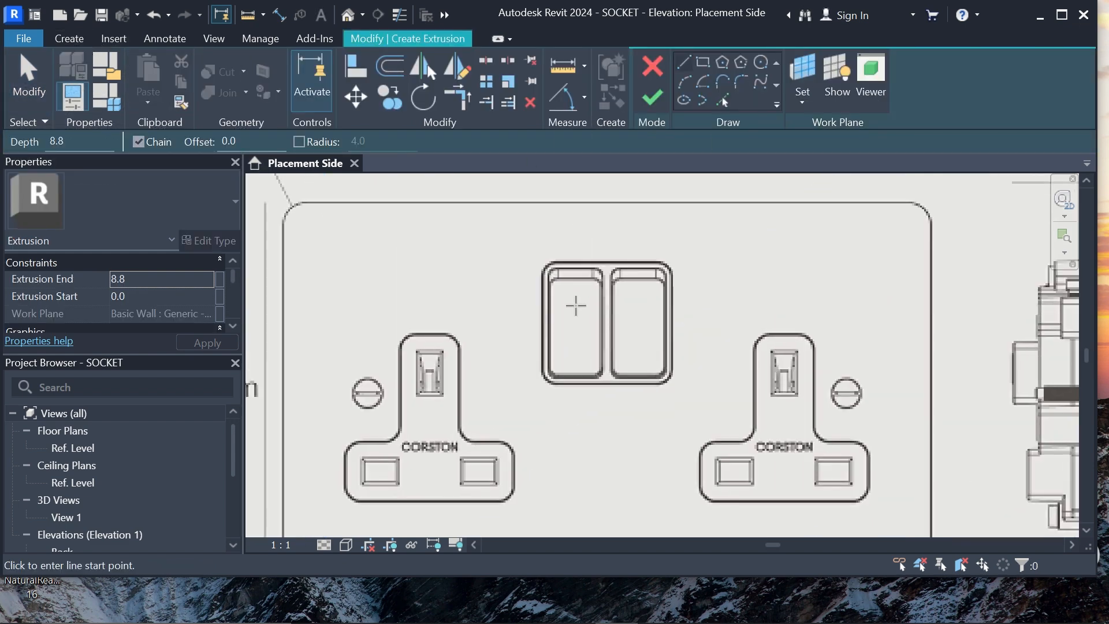
pyautogui.click(703, 61)
pyautogui.scroll(4, 546, 260)
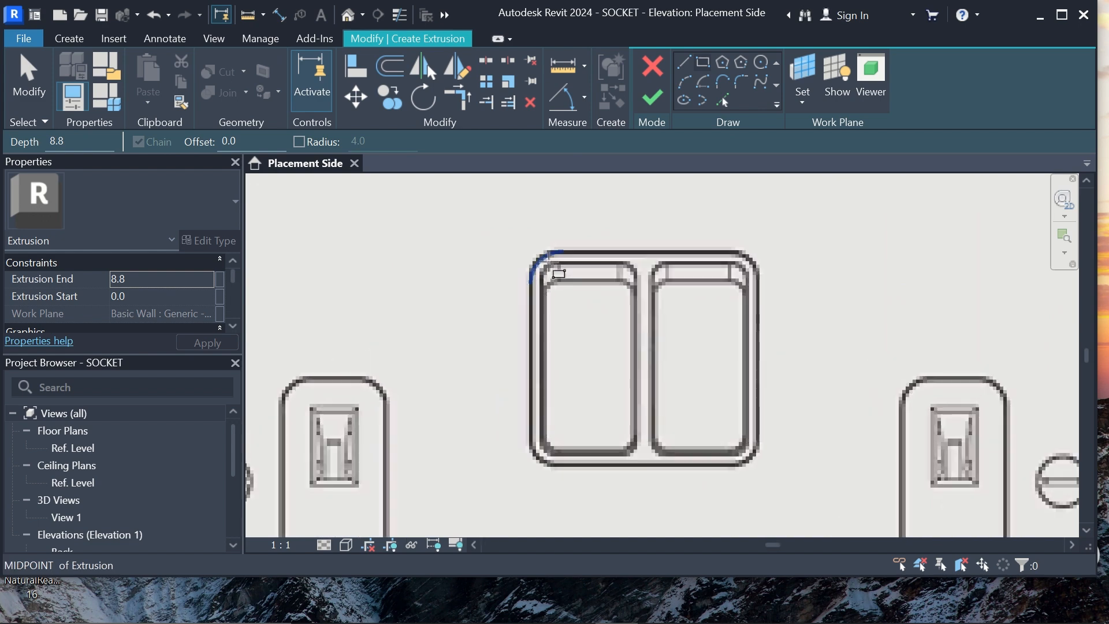
pyautogui.click(544, 270)
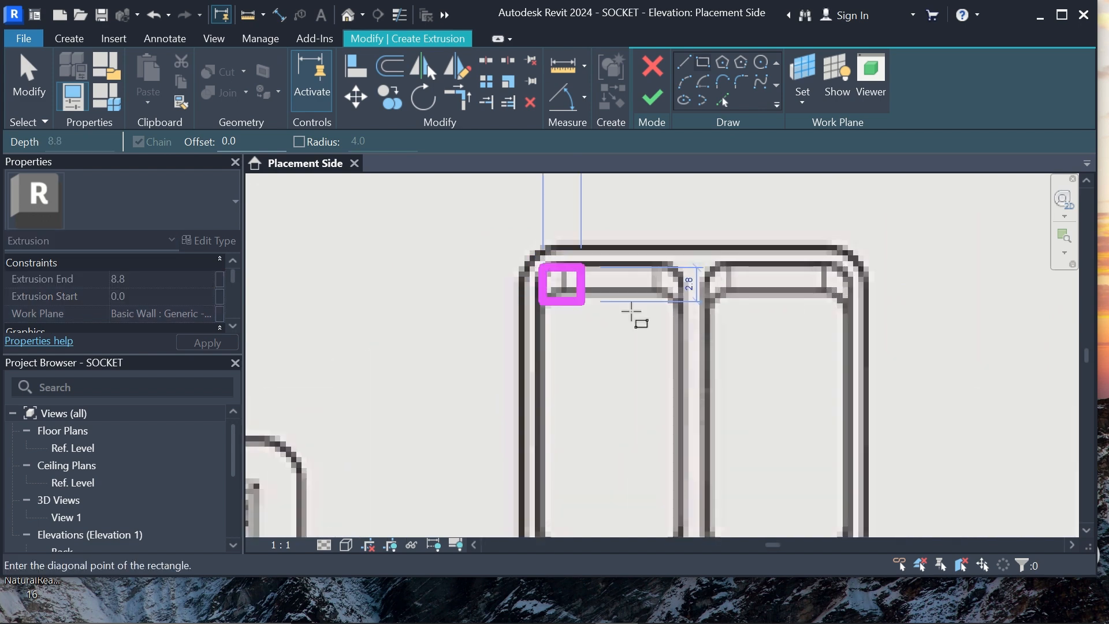
pyautogui.scroll(-2, 641, 319)
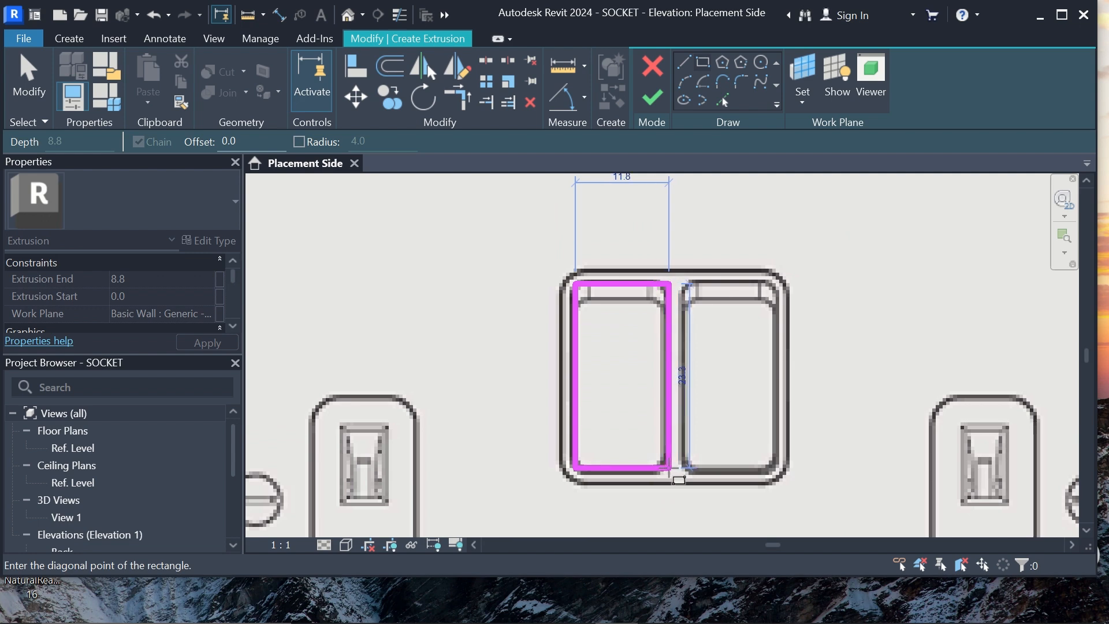
pyautogui.click(664, 468)
pyautogui.click(670, 473)
pyautogui.click(680, 282)
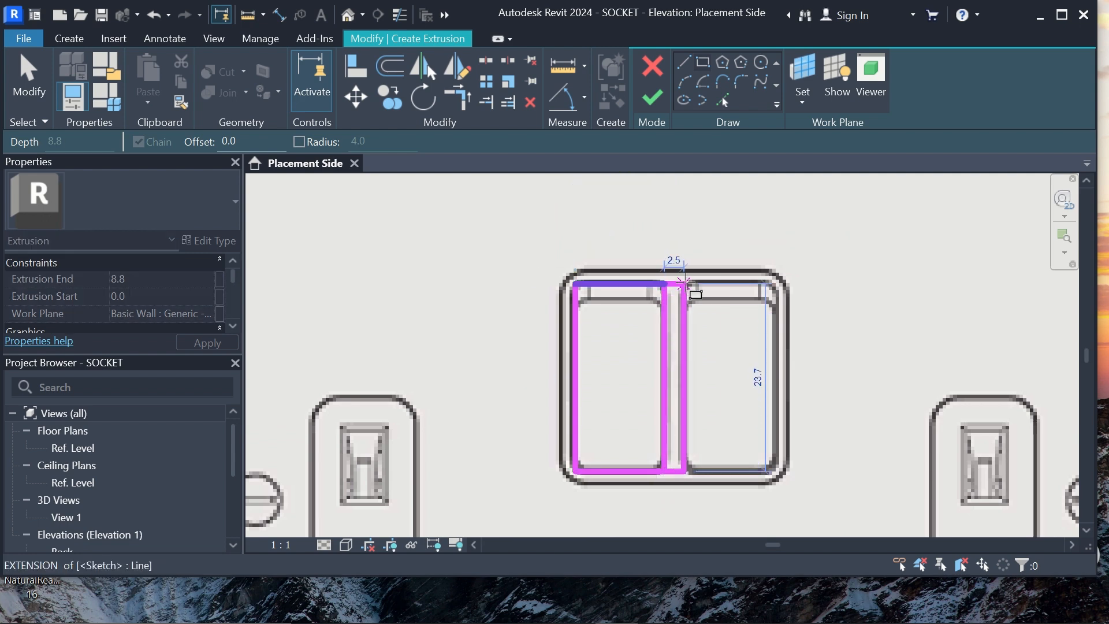
# Sketch a matching rectangle over the right switch rocker, level with the left one, and end the rectangle command.
pyautogui.scroll(2, 679, 283)
pyautogui.scroll(-3, 674, 282)
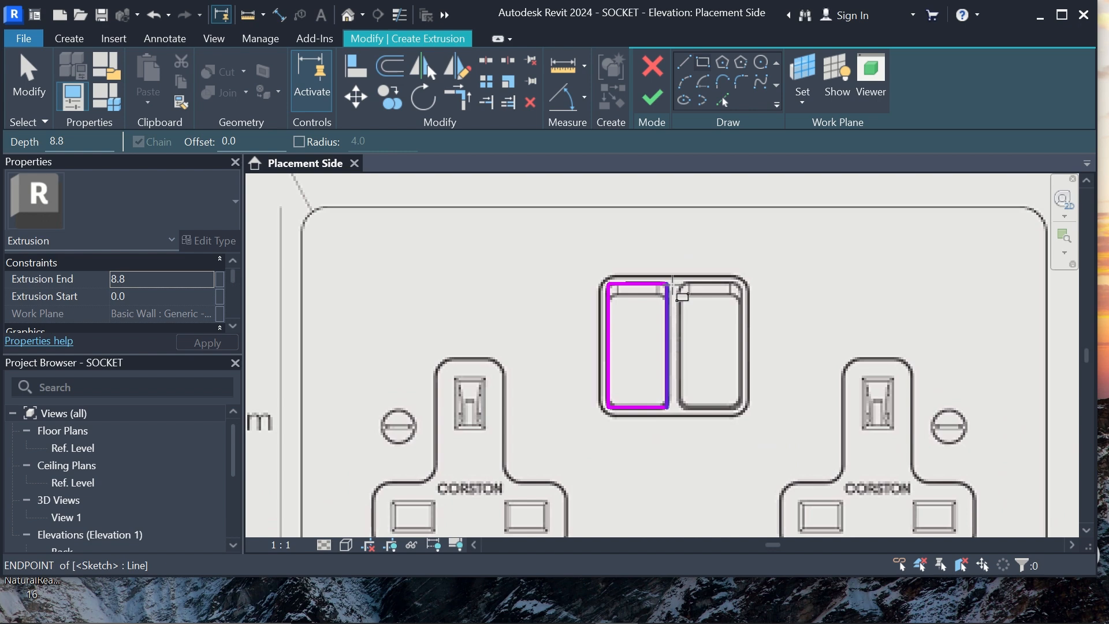
pyautogui.scroll(1, 673, 287)
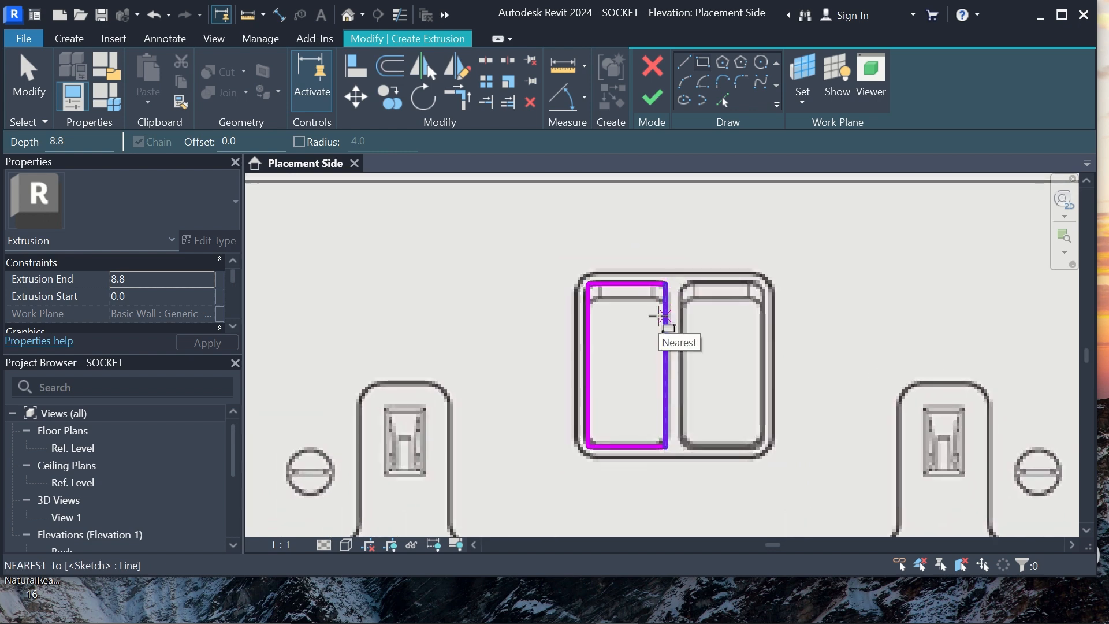
pyautogui.scroll(1, 679, 283)
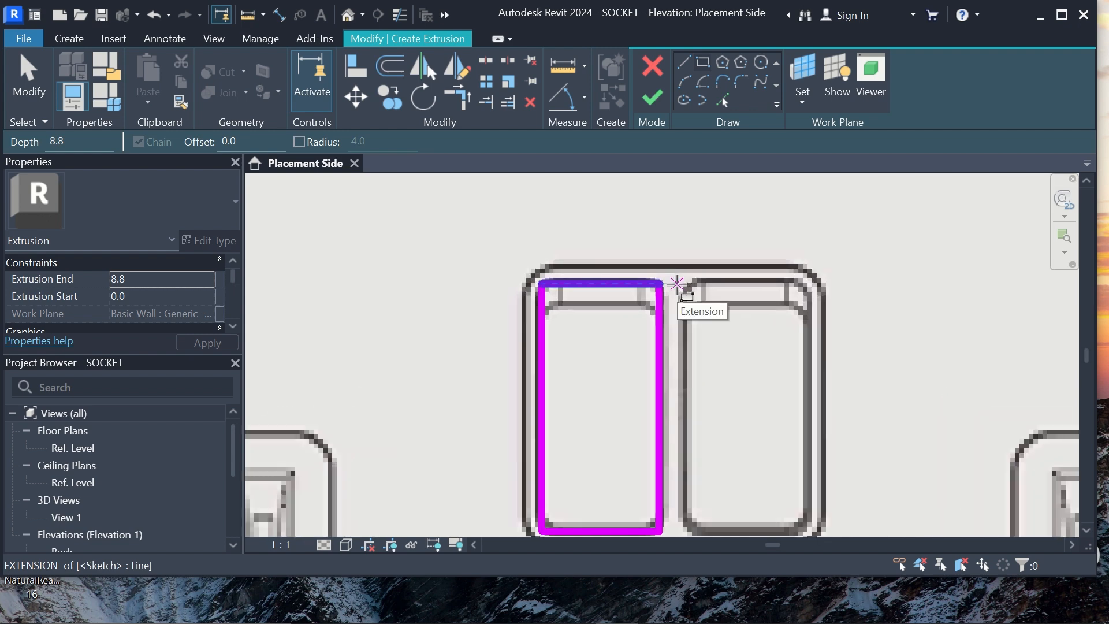
pyautogui.scroll(-1, 684, 283)
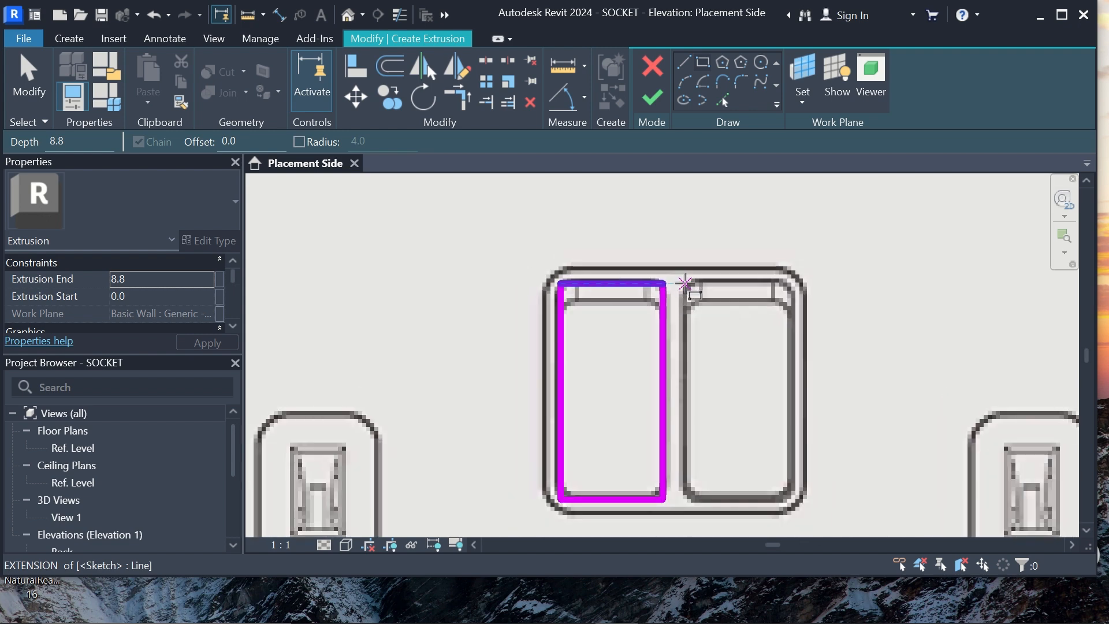
pyautogui.scroll(2, 685, 283)
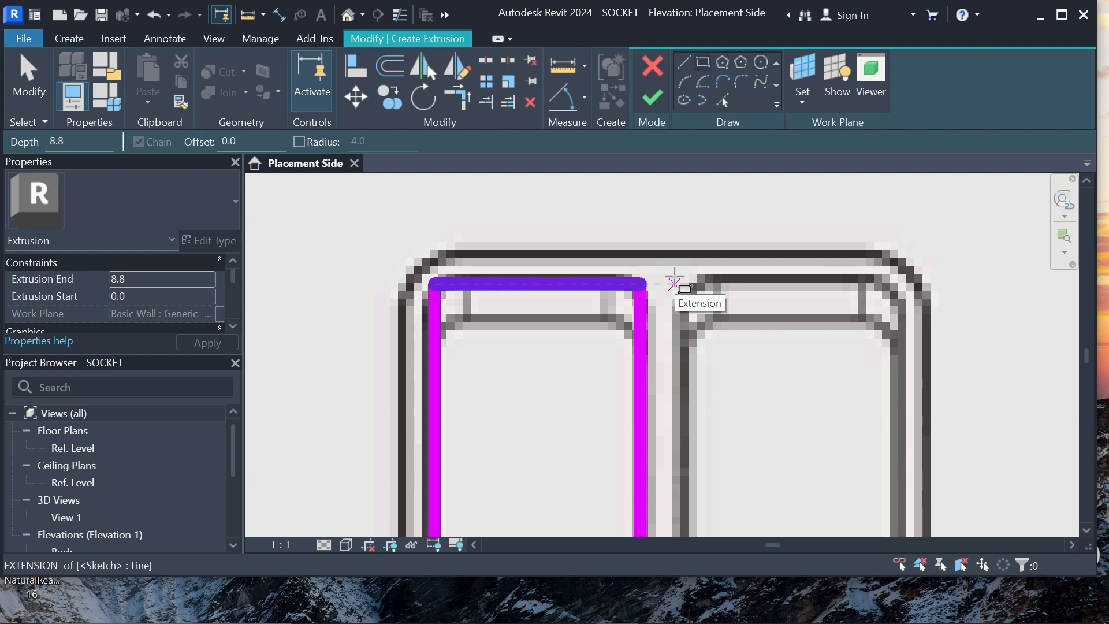
pyautogui.click(674, 283)
pyautogui.scroll(-2, 674, 281)
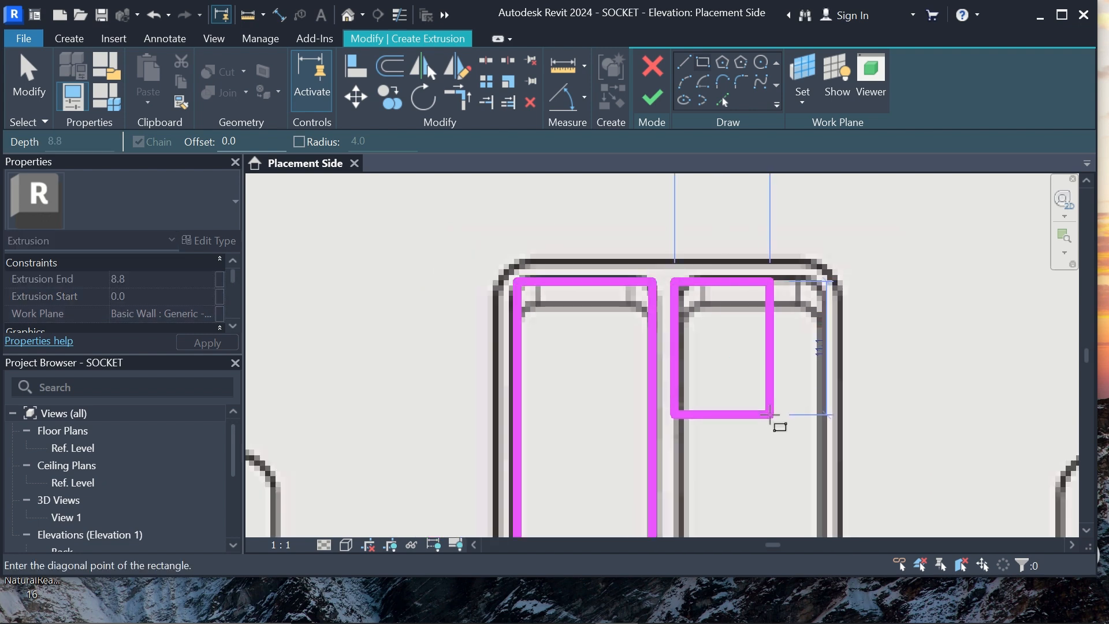
pyautogui.scroll(-1, 805, 466)
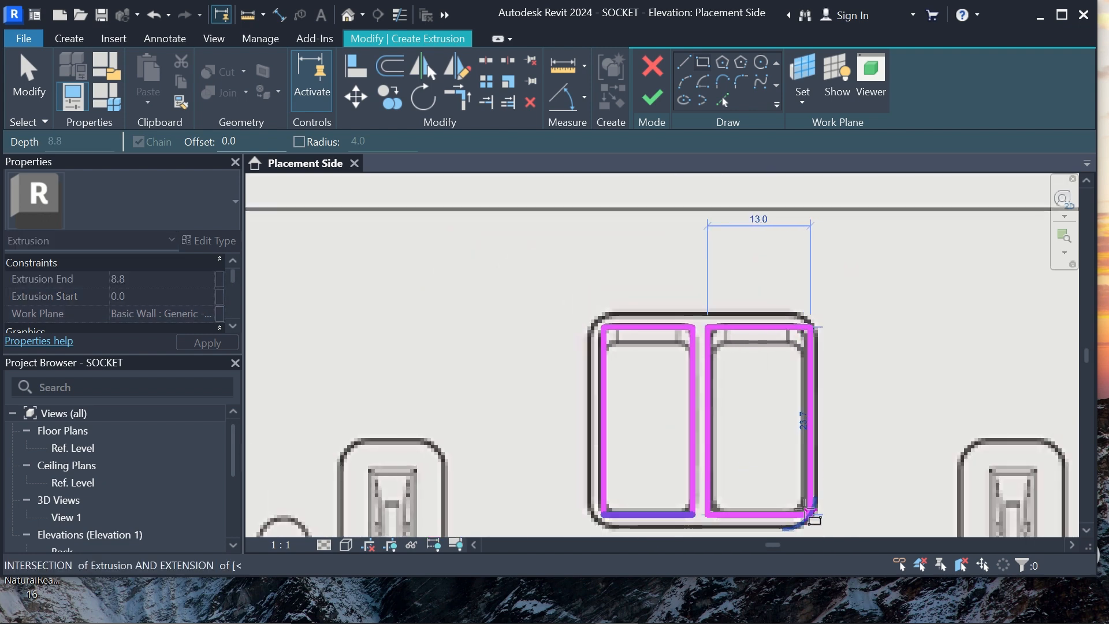
pyautogui.click(805, 512)
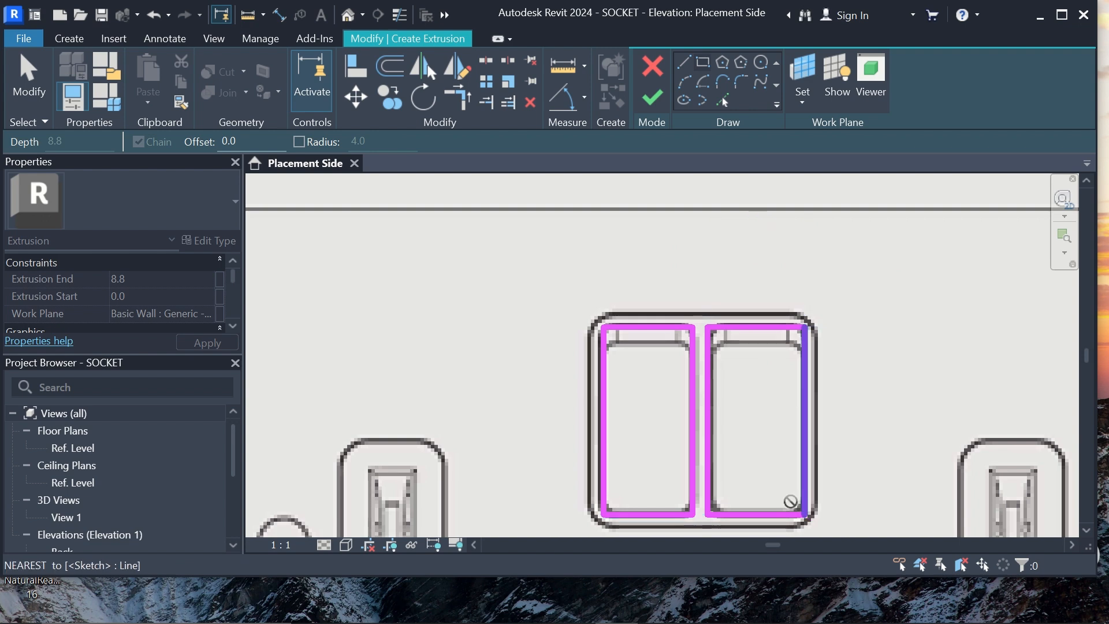
pyautogui.click(802, 512)
pyautogui.press('Escape')
pyautogui.press('Escape')
pyautogui.scroll(2, 664, 359)
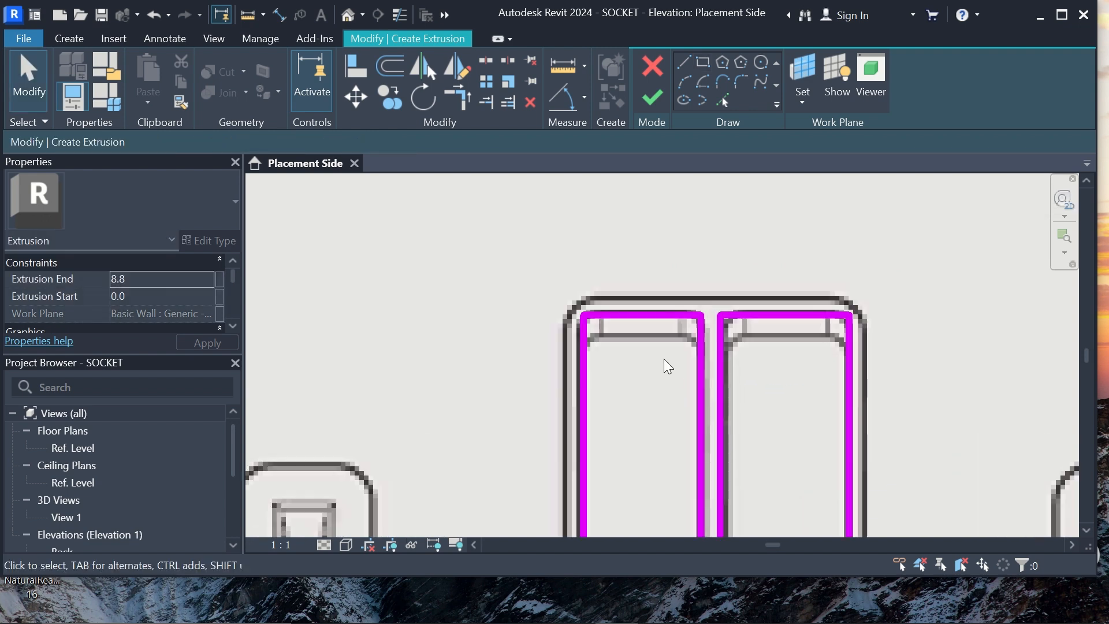
pyautogui.scroll(-3, 556, 309)
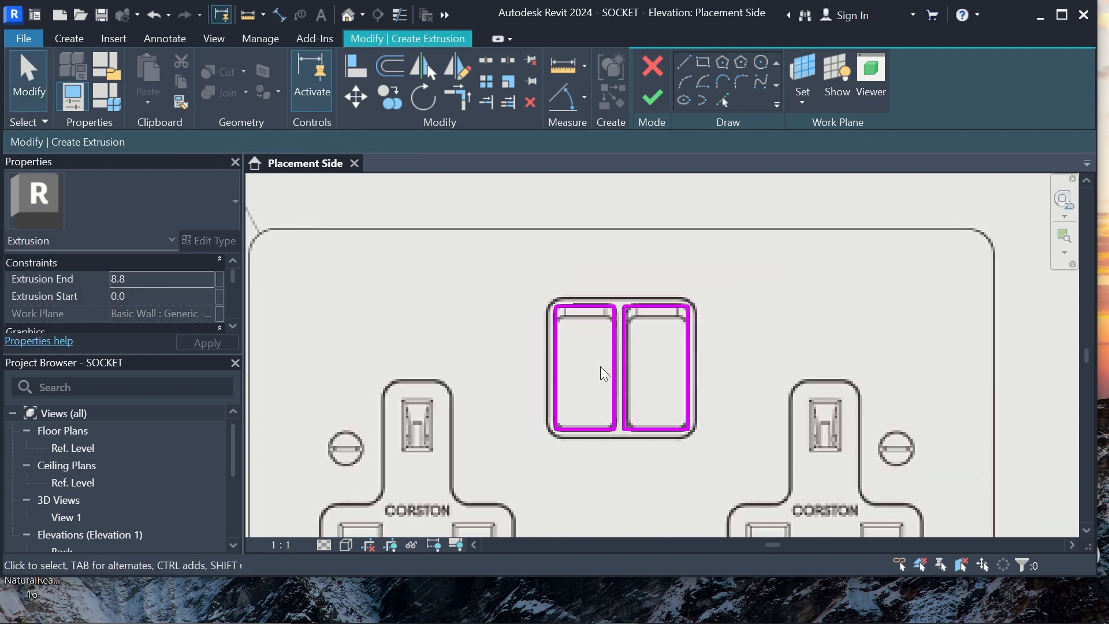
pyautogui.scroll(-1, 612, 369)
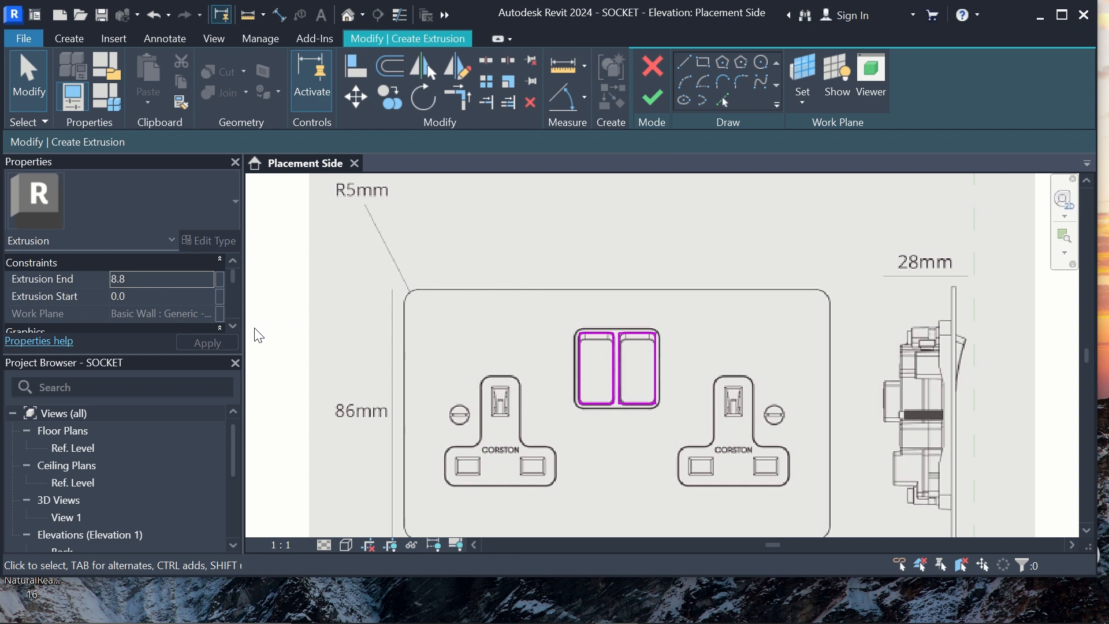
pyautogui.scroll(1, 258, 335)
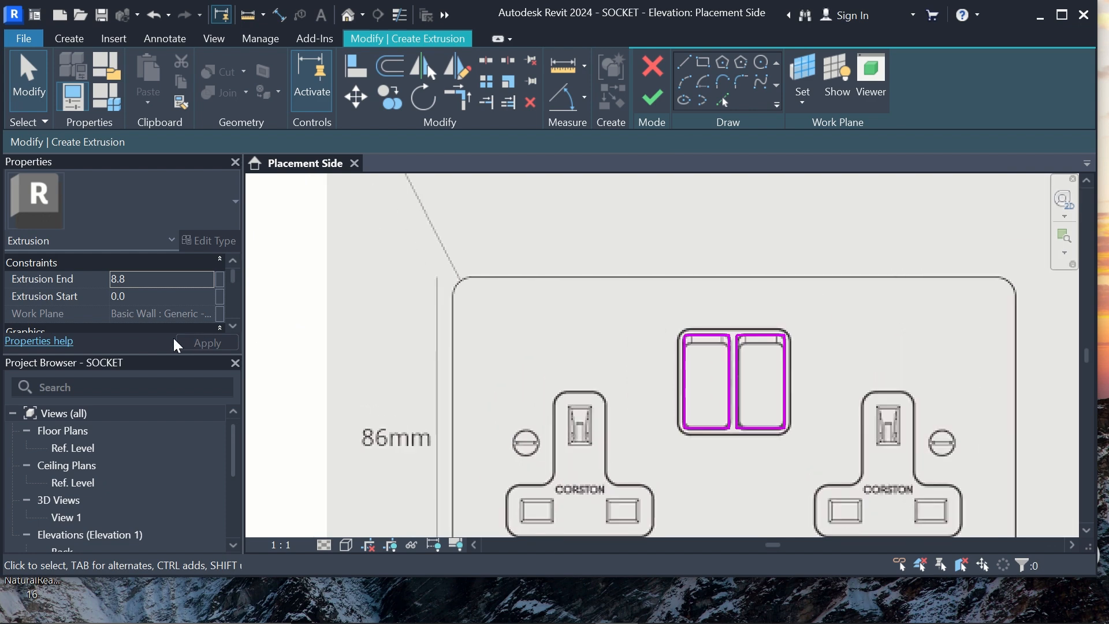
pyautogui.scroll(-2, 415, 344)
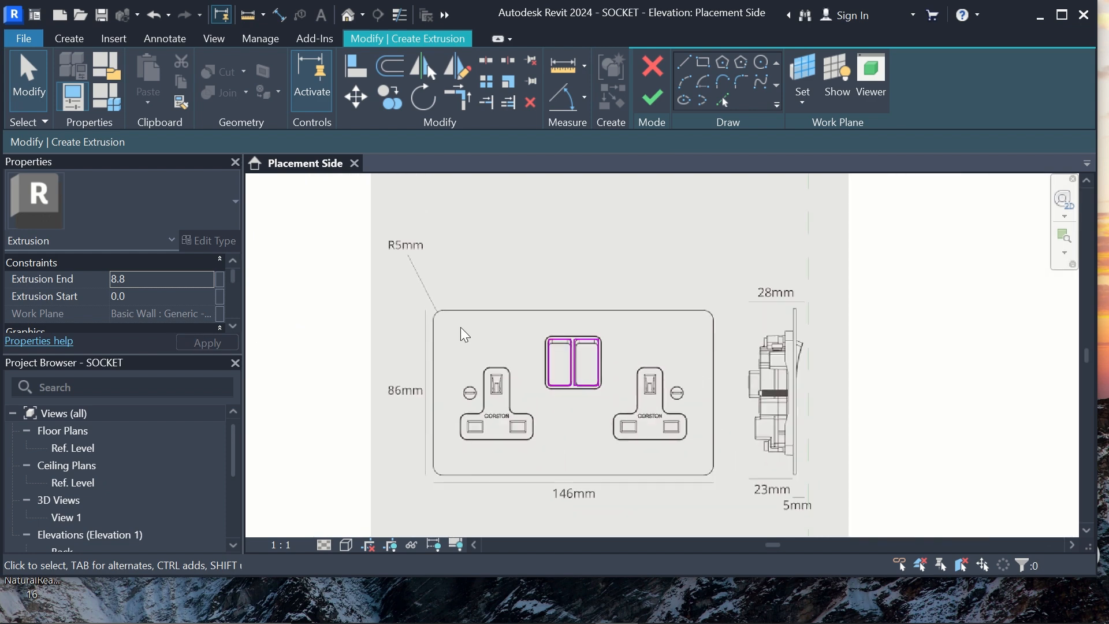
pyautogui.scroll(-1, 509, 310)
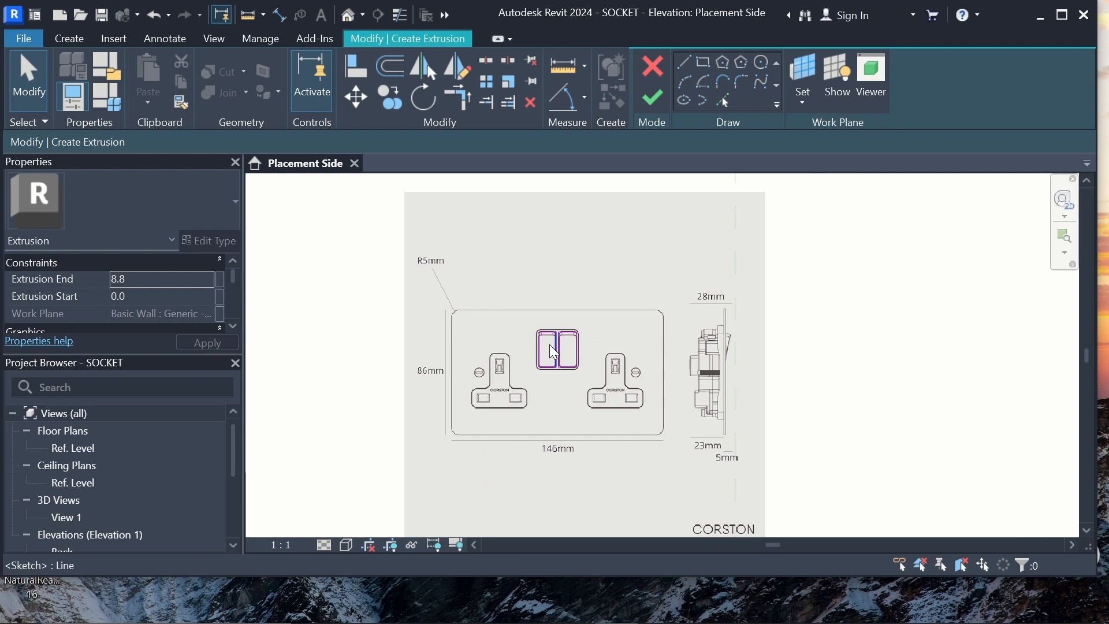
pyautogui.scroll(5, 550, 348)
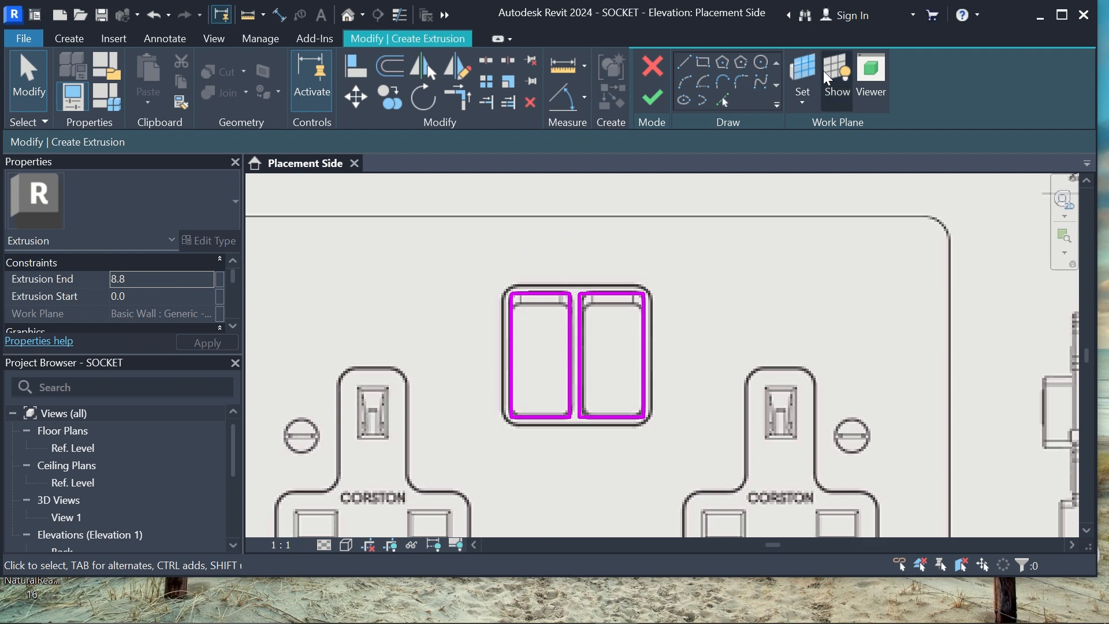
pyautogui.click(808, 97)
pyautogui.click(763, 171)
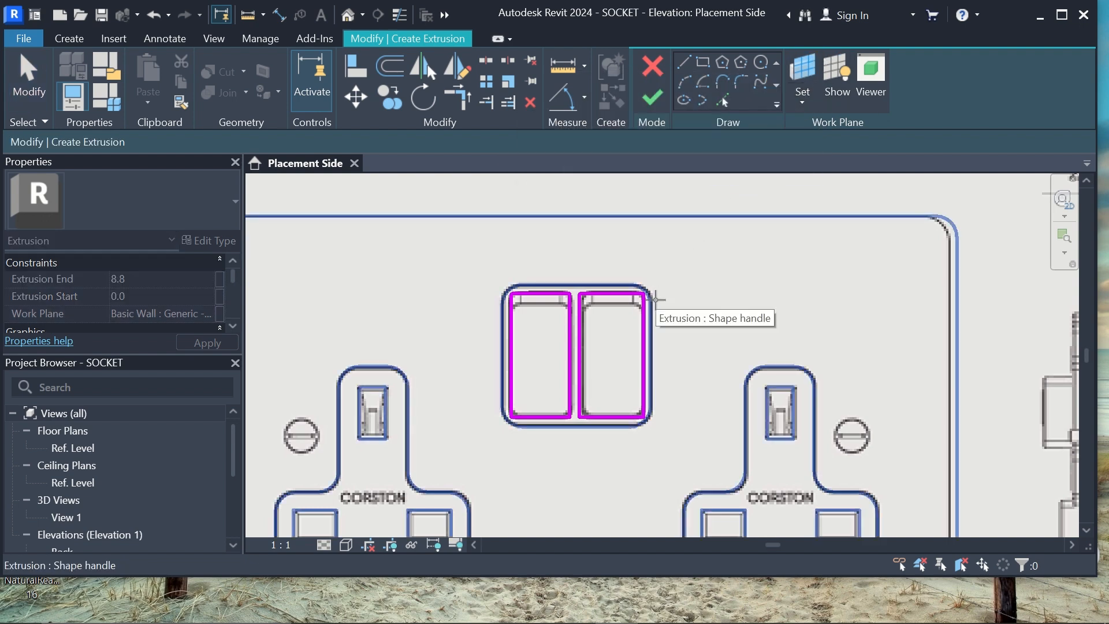
pyautogui.scroll(-5, 656, 298)
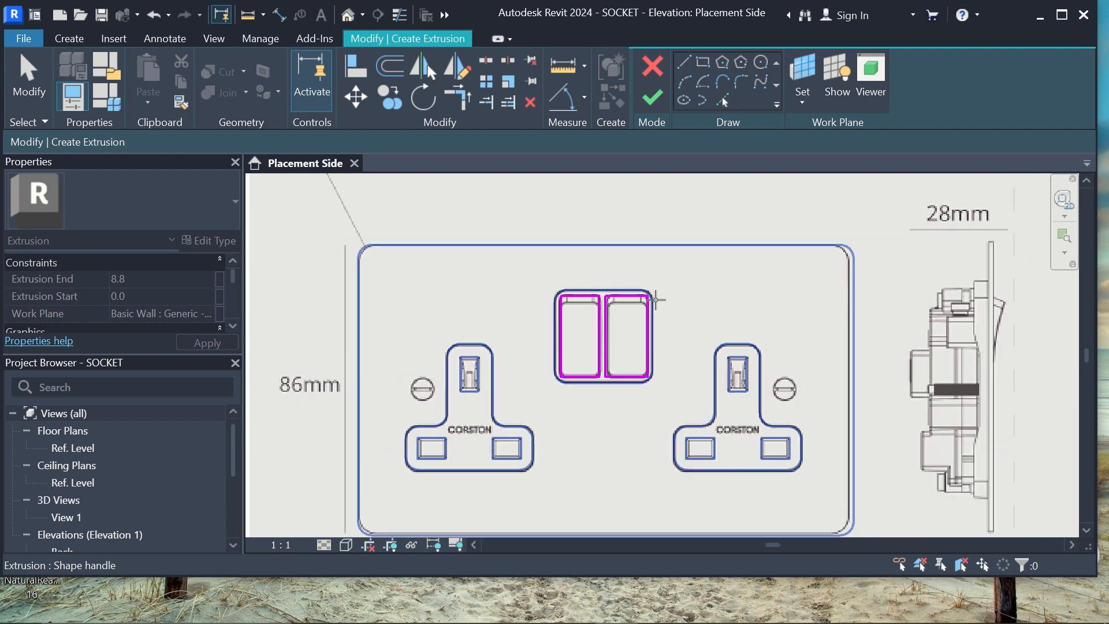
pyautogui.scroll(-5, 684, 317)
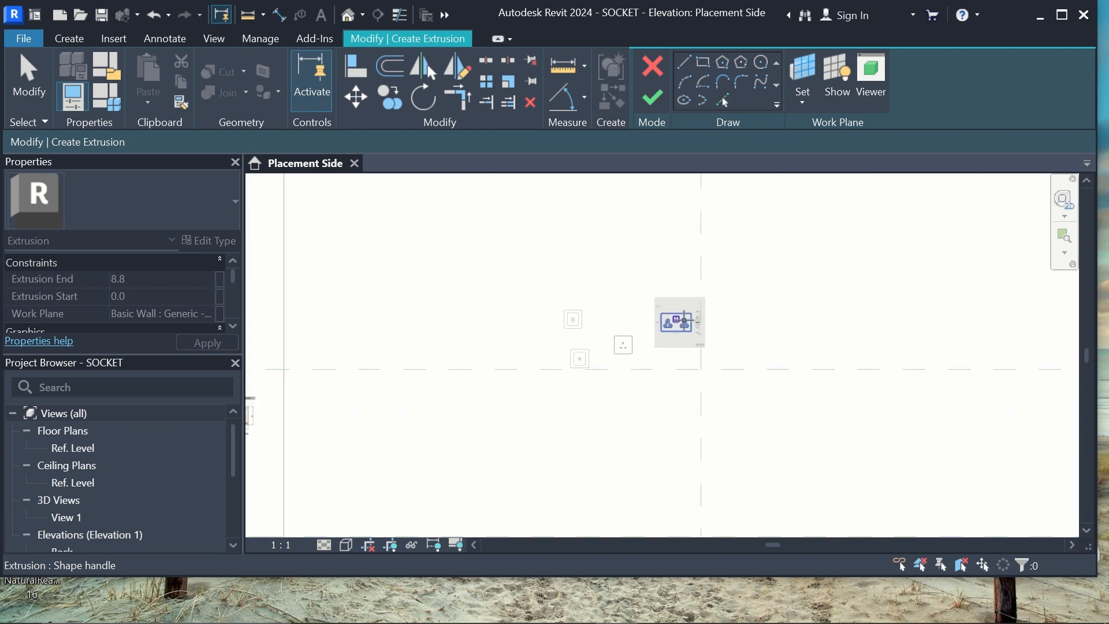
pyautogui.click(1018, 310)
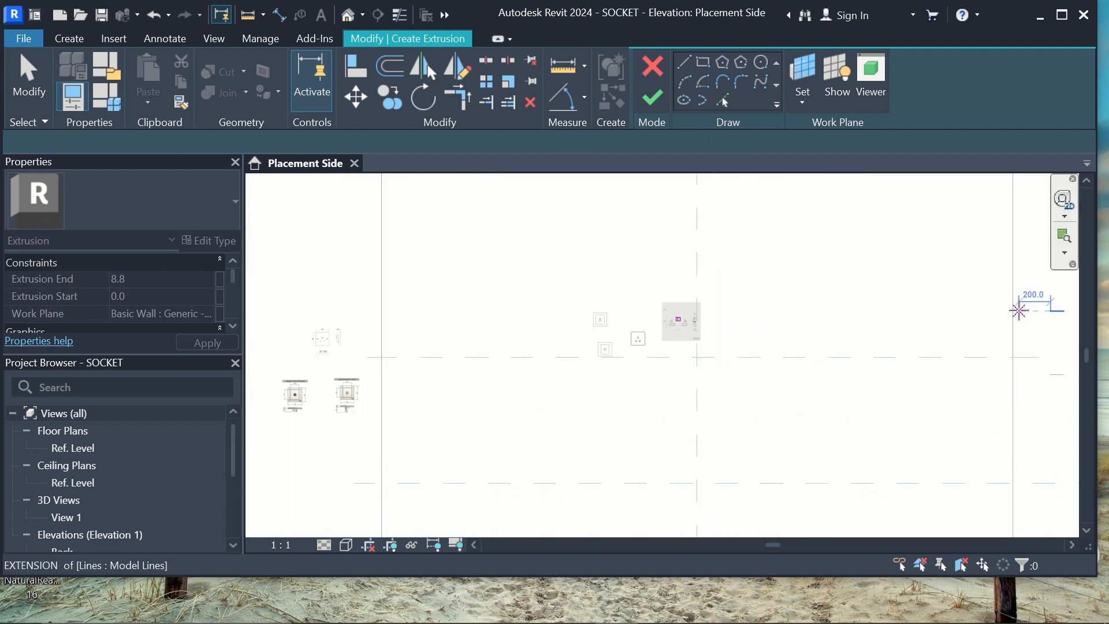
pyautogui.scroll(5, 673, 319)
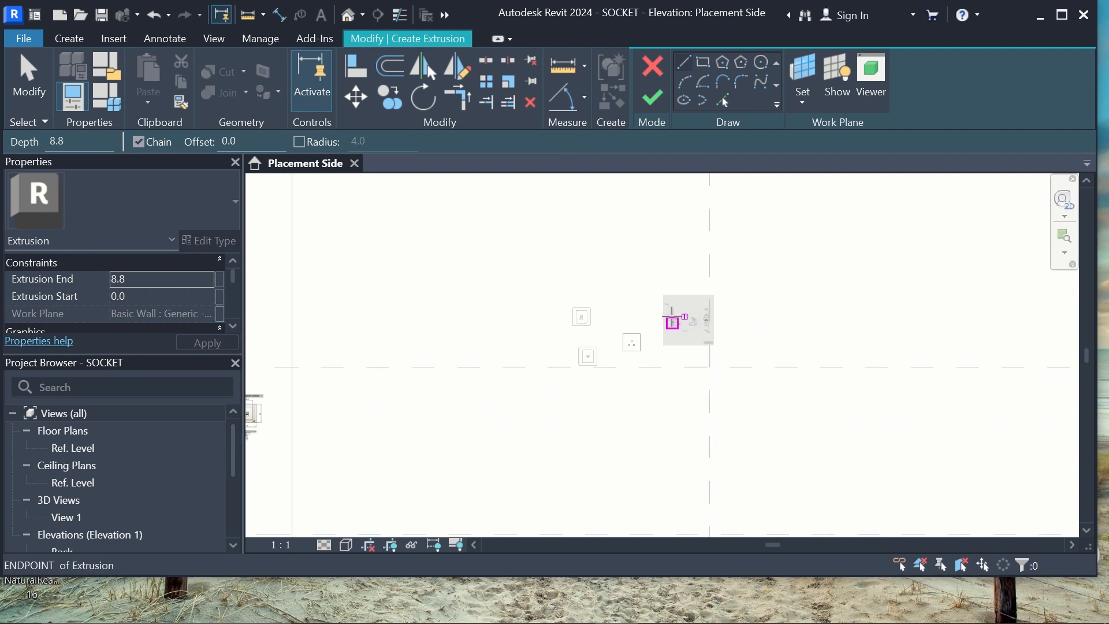
pyautogui.scroll(5, 675, 316)
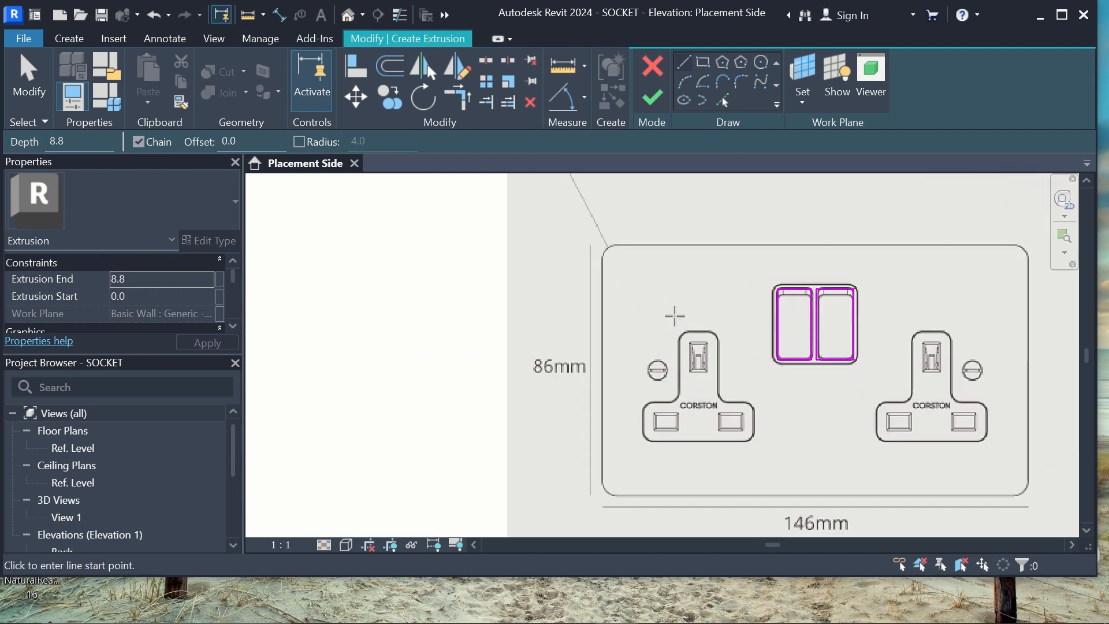
# Finish the extrusion of the two switch rockers and send the double socket's reference image to the background.
pyautogui.click(652, 101)
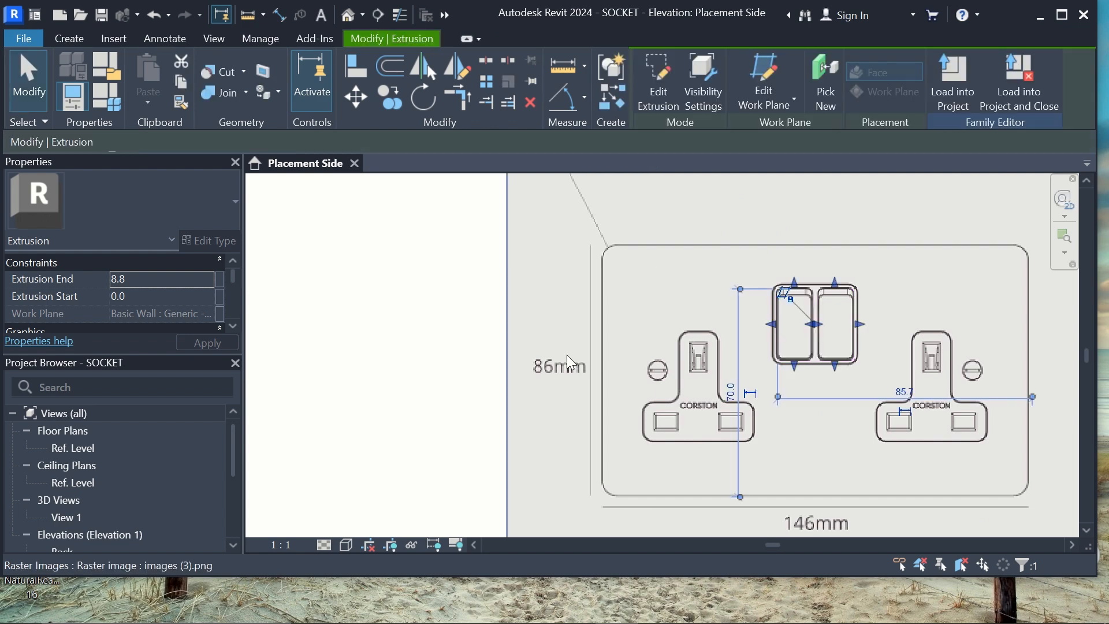
pyautogui.scroll(-1, 565, 338)
pyautogui.scroll(-3, 564, 341)
pyautogui.click(560, 258)
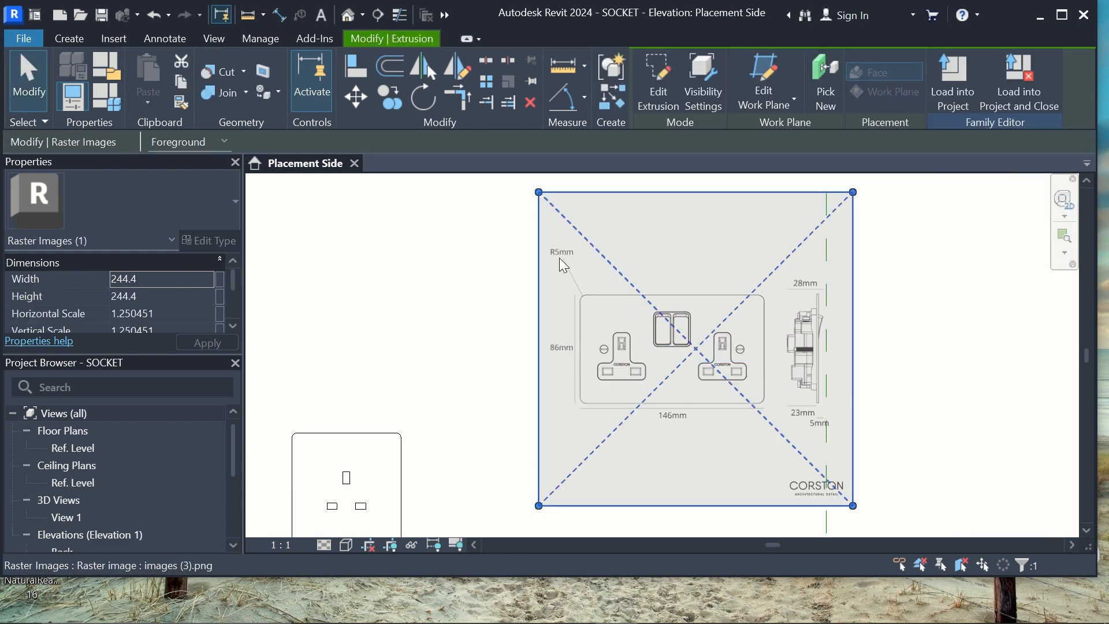
pyautogui.click(225, 142)
pyautogui.click(218, 172)
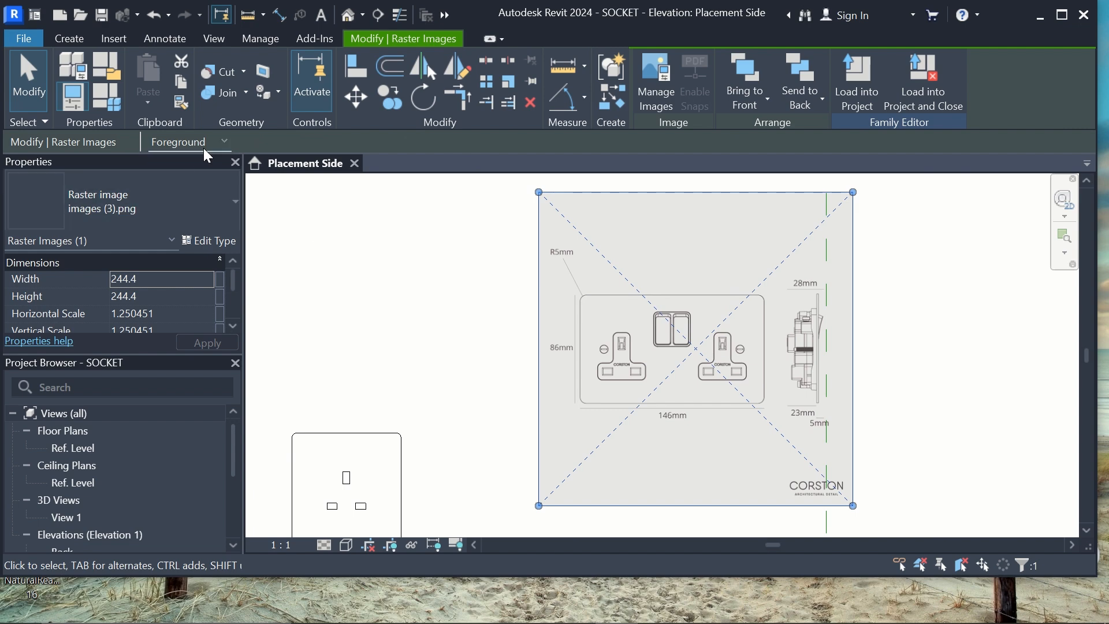
pyautogui.click(230, 143)
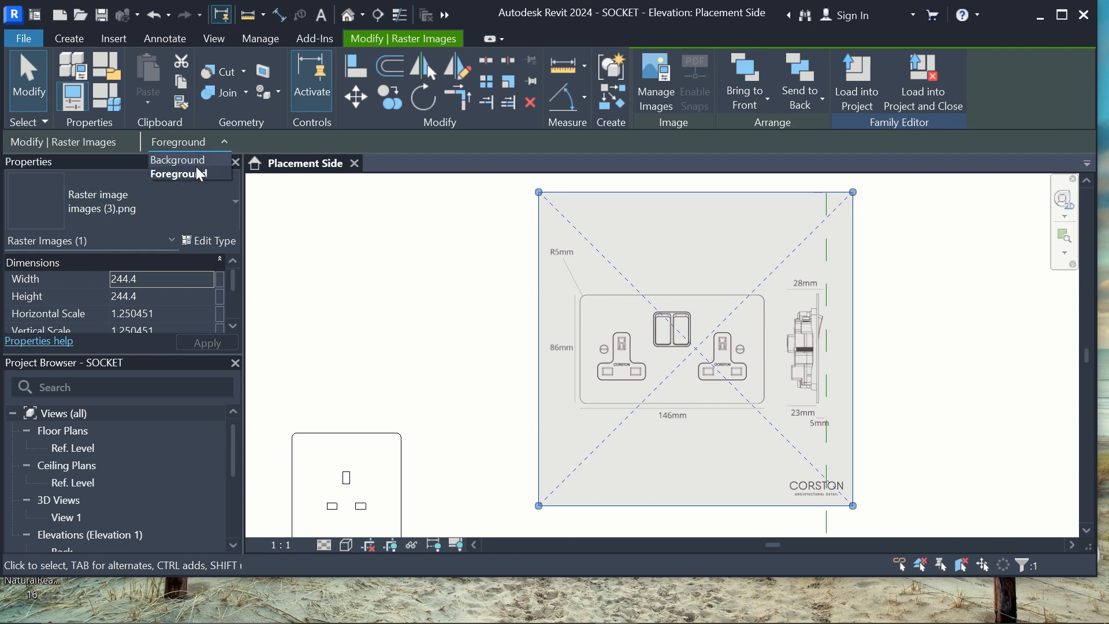
pyautogui.click(179, 160)
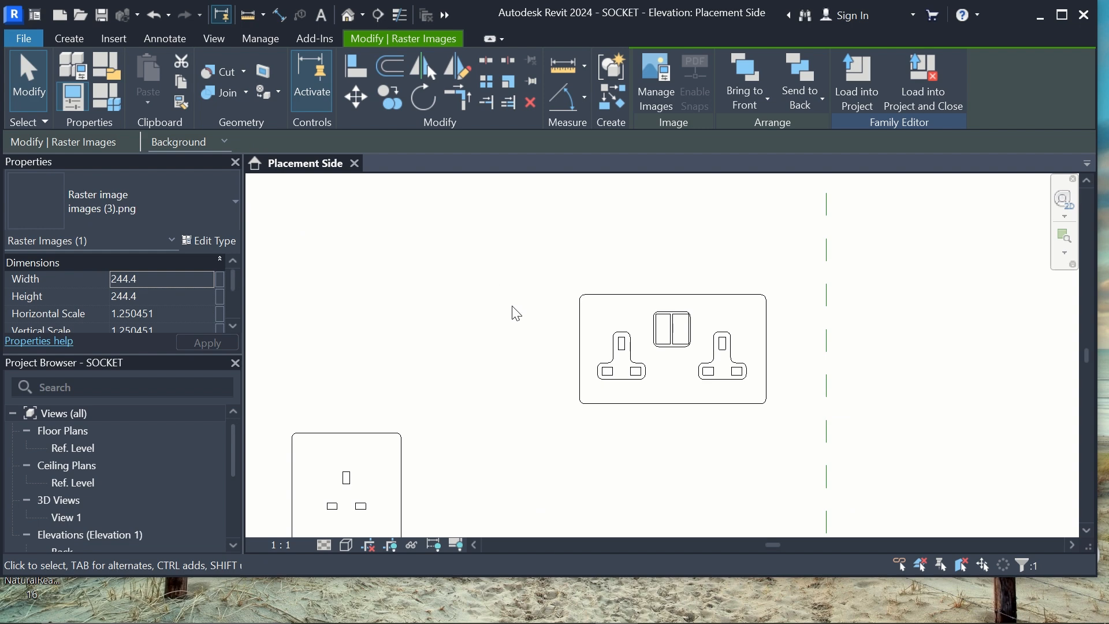
pyautogui.scroll(-2, 526, 319)
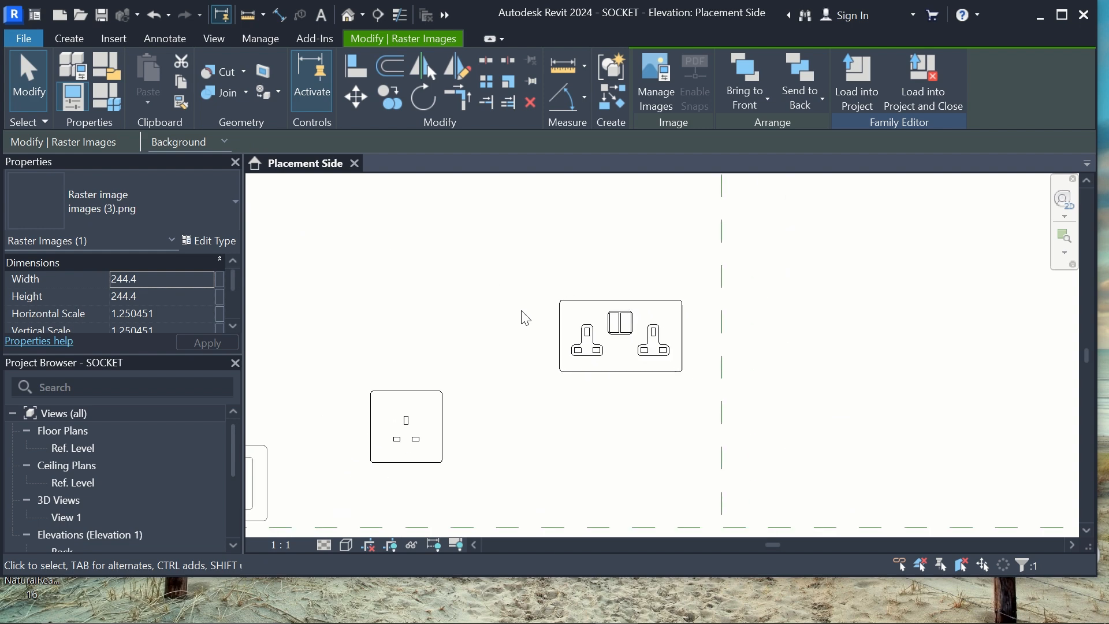
pyautogui.scroll(-1, 521, 310)
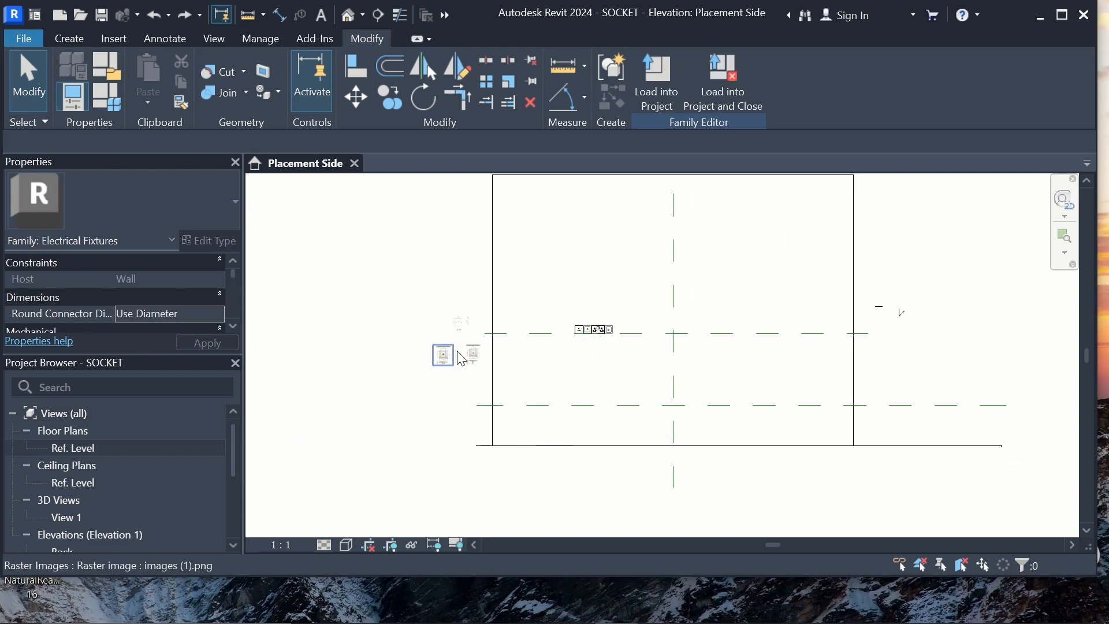
# Delete the three leftover reference images beside the wall in the Placement Side elevation.
pyautogui.click(455, 350)
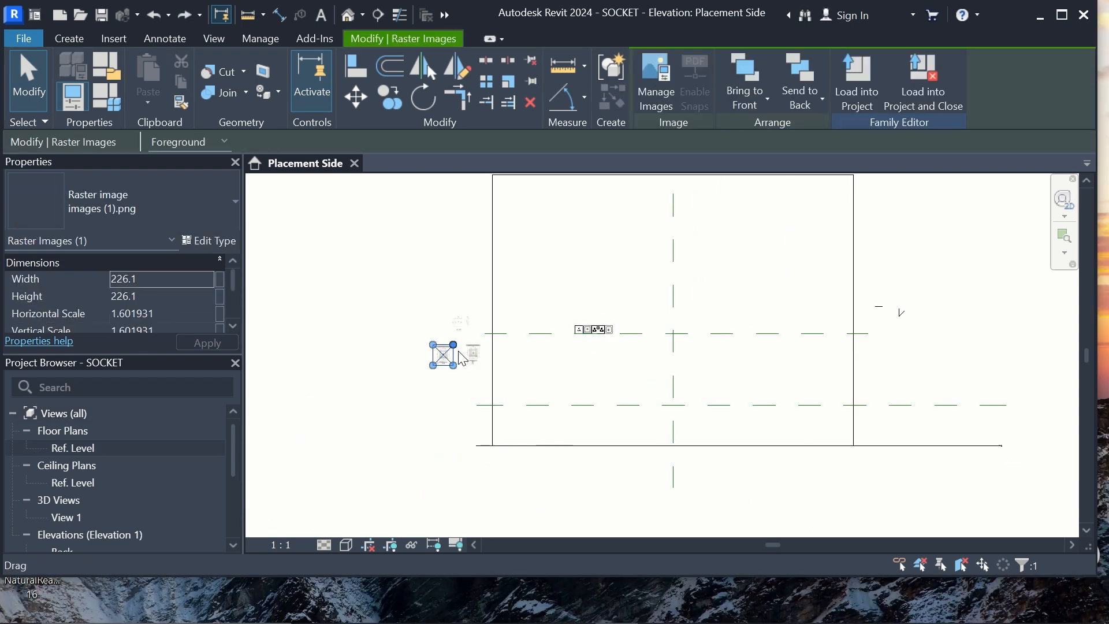
pyautogui.press('Escape')
pyautogui.click(445, 348)
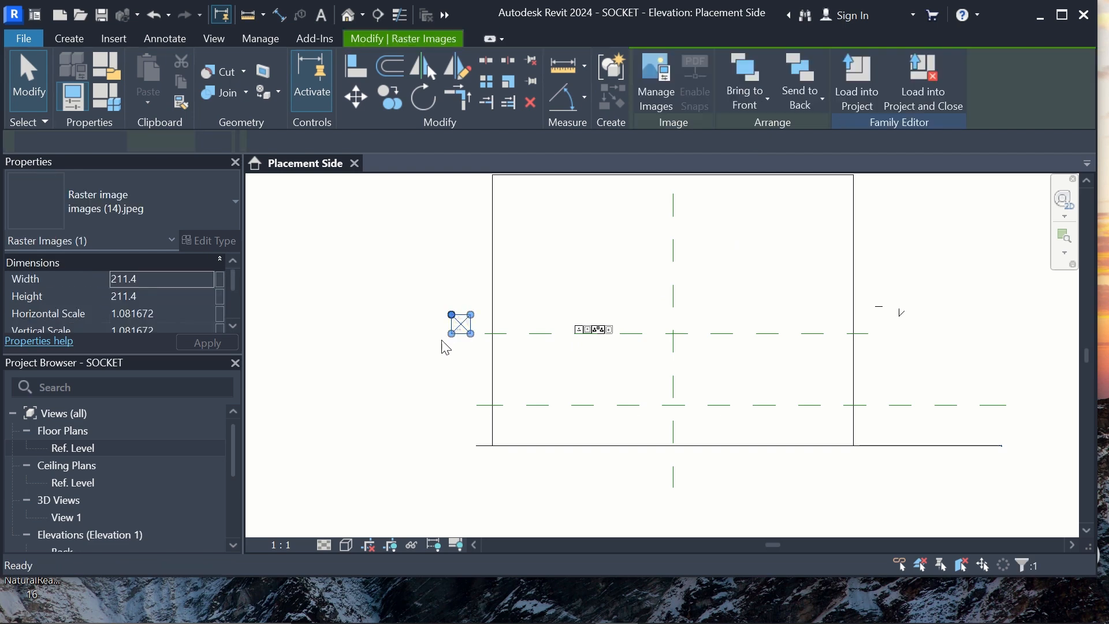
pyautogui.press('Escape')
# Open the Ref. Level floor plan and tile it beside the Placement Side elevation, with the row of sockets in view.
pyautogui.doubleClick(126, 448)
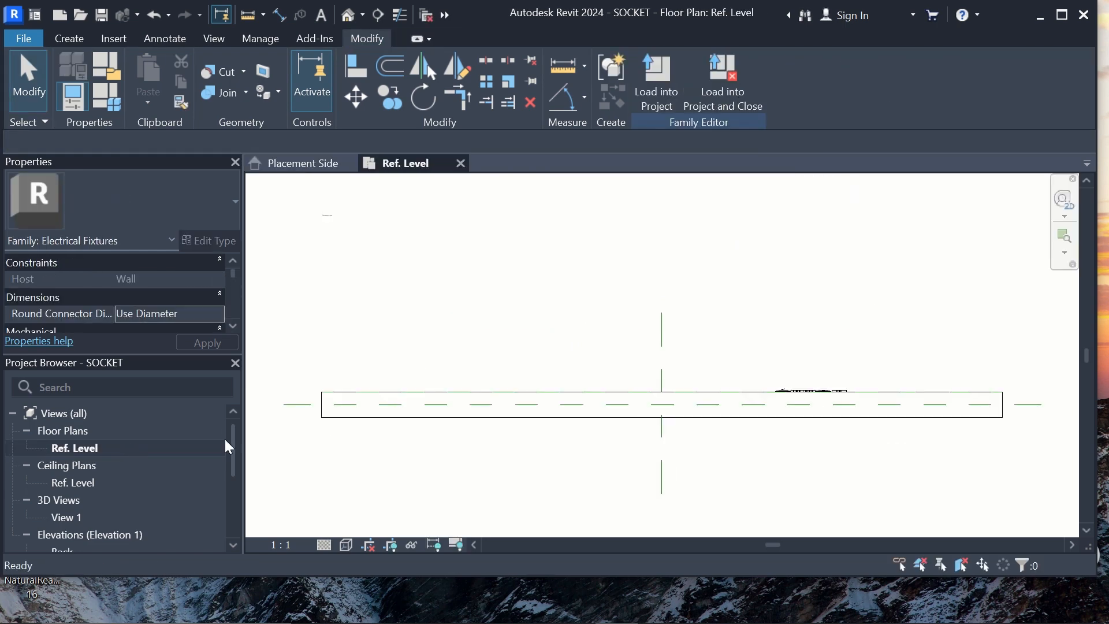
pyautogui.scroll(-2, 584, 349)
pyautogui.press('w')
pyautogui.press('t')
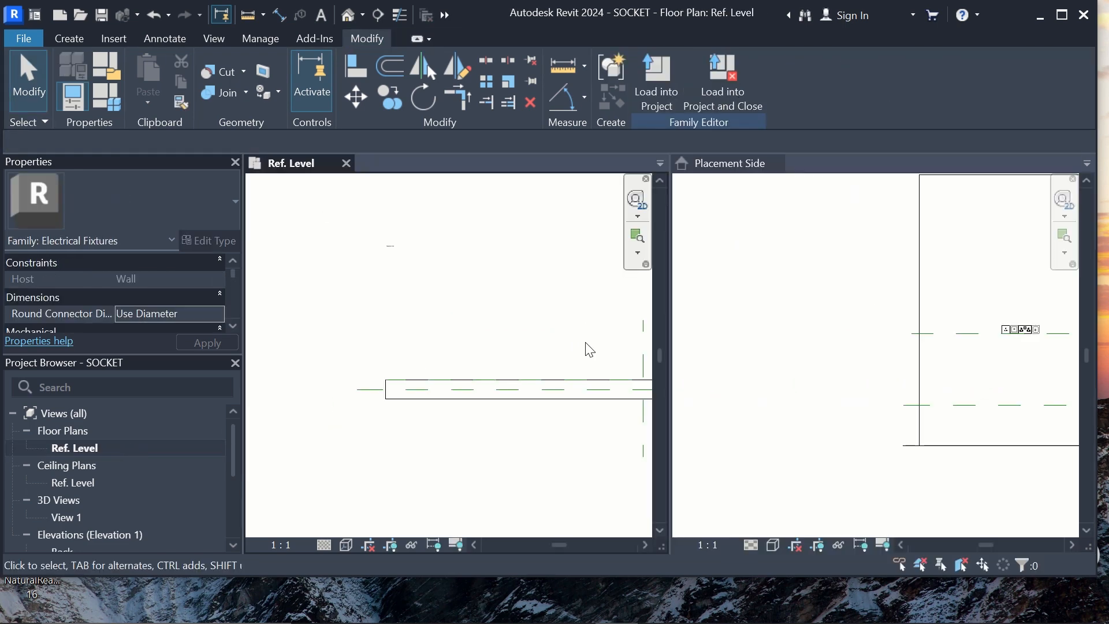
pyautogui.scroll(-1, 585, 344)
pyautogui.scroll(-2, 436, 385)
pyautogui.scroll(1, 628, 370)
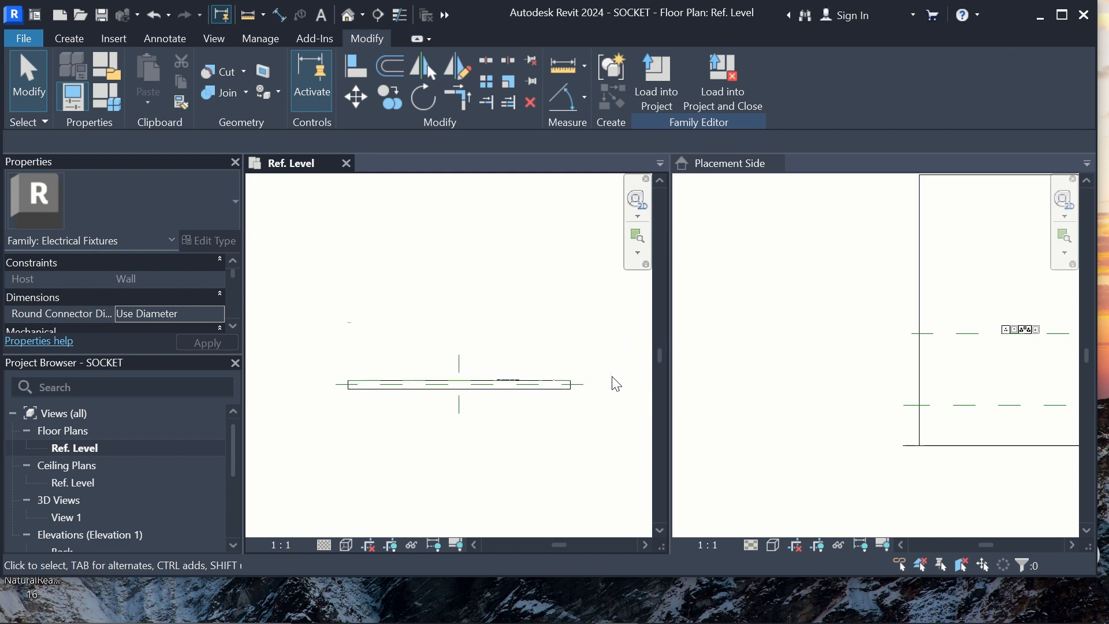
pyautogui.scroll(1, 598, 387)
pyautogui.click(878, 385)
pyautogui.scroll(4, 465, 367)
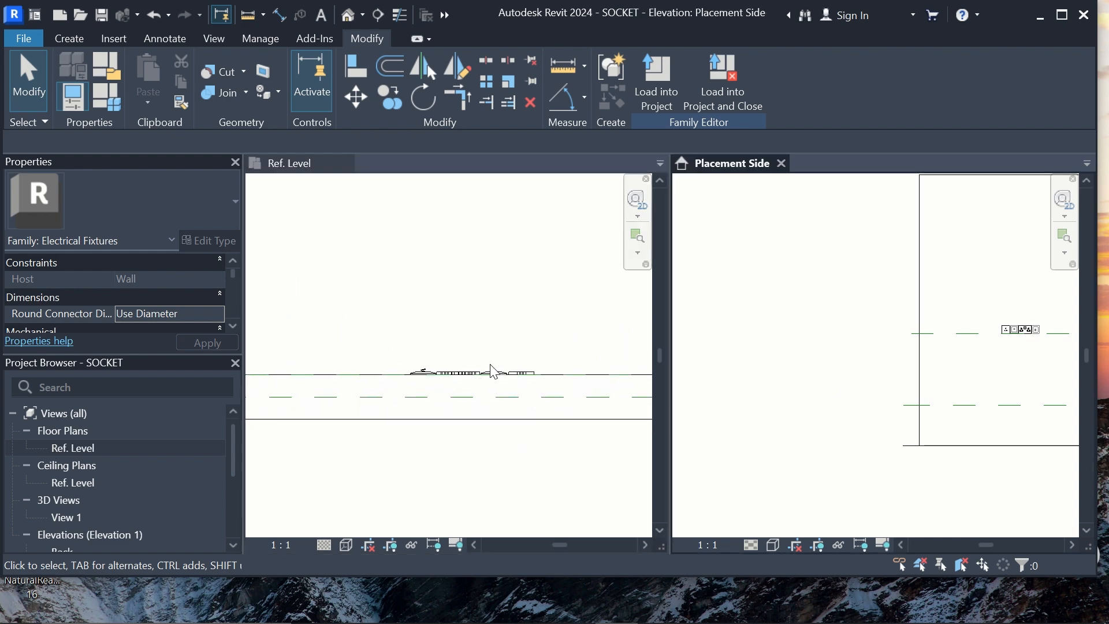
pyautogui.scroll(2, 516, 398)
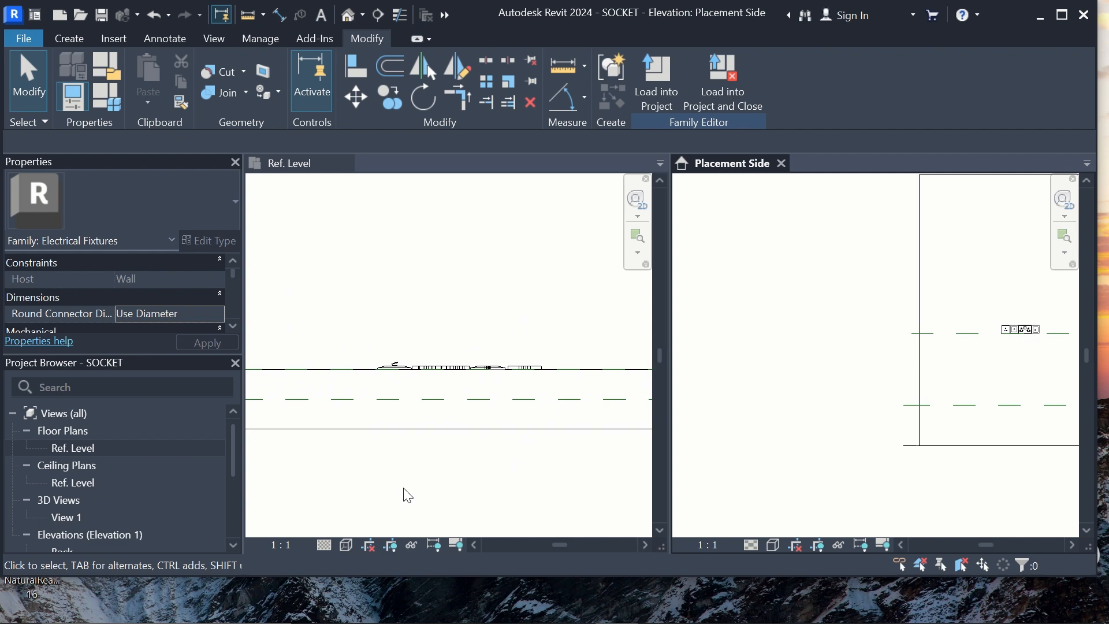
# Select all the socket elements in the plan and turn off their visibility at the Medium detail level.
pyautogui.click(324, 545)
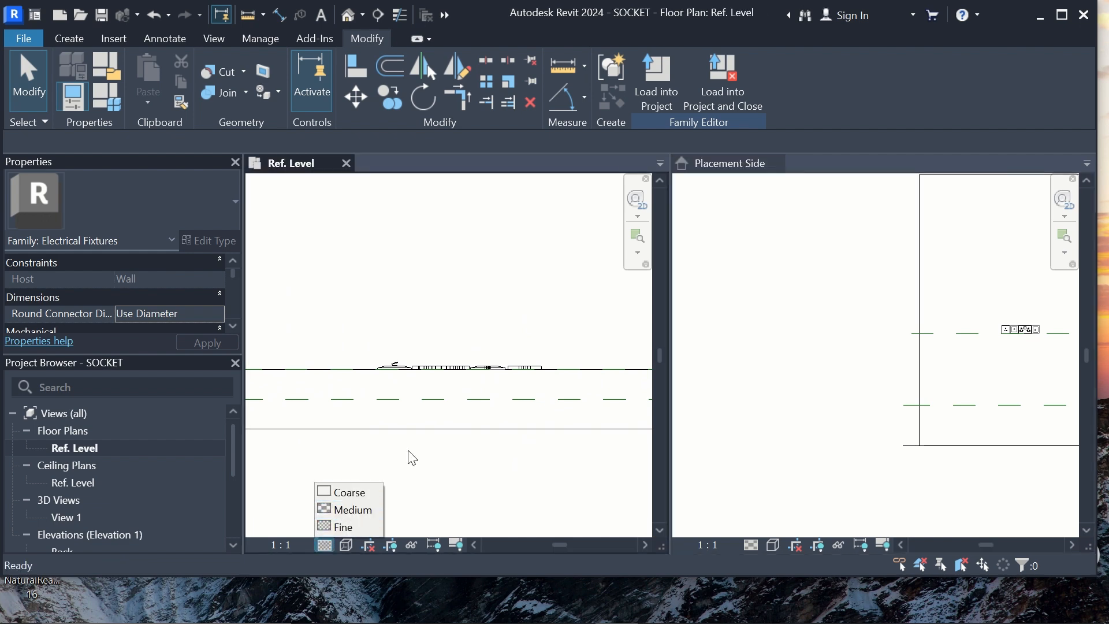
pyautogui.click(399, 349)
pyautogui.moveTo(368, 335); pyautogui.dragTo(580, 389)
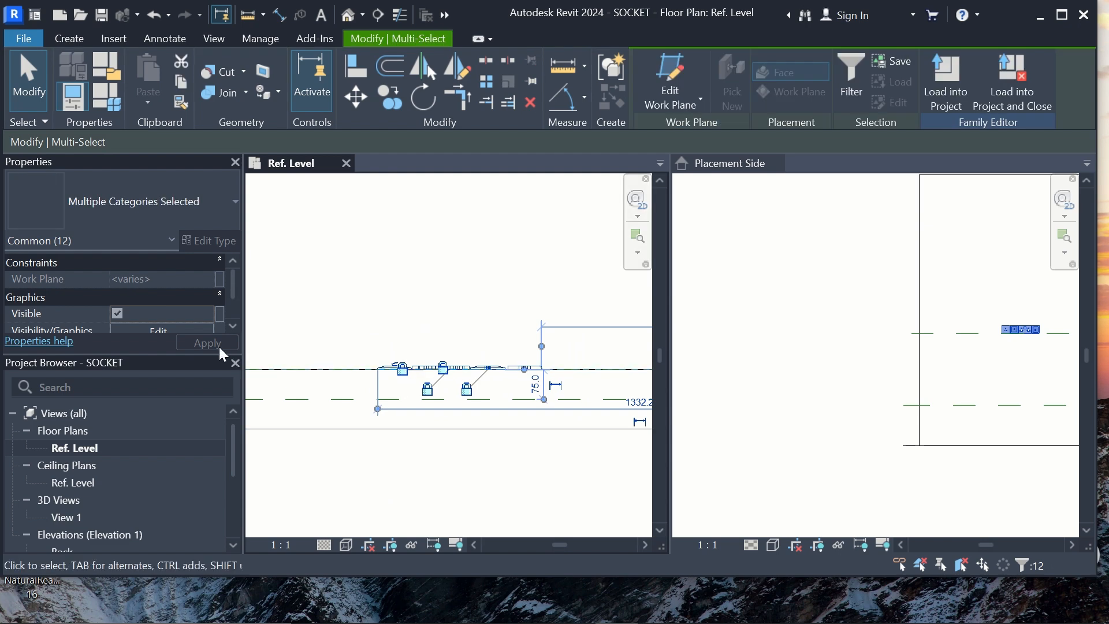
pyautogui.scroll(-1, 185, 310)
pyautogui.click(174, 297)
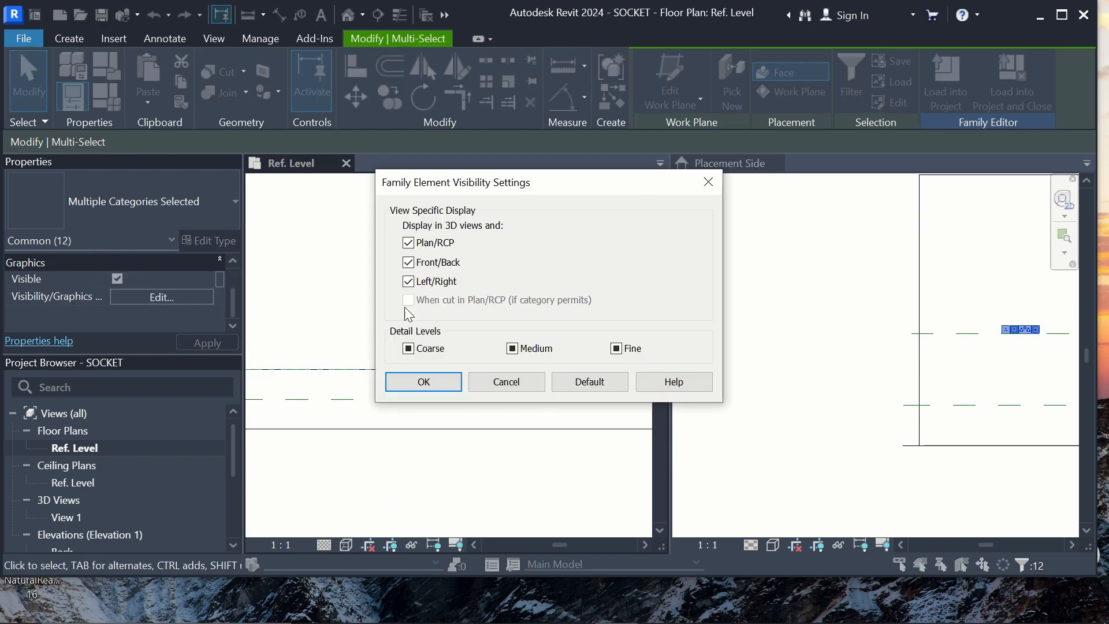
pyautogui.click(519, 352)
pyautogui.click(413, 383)
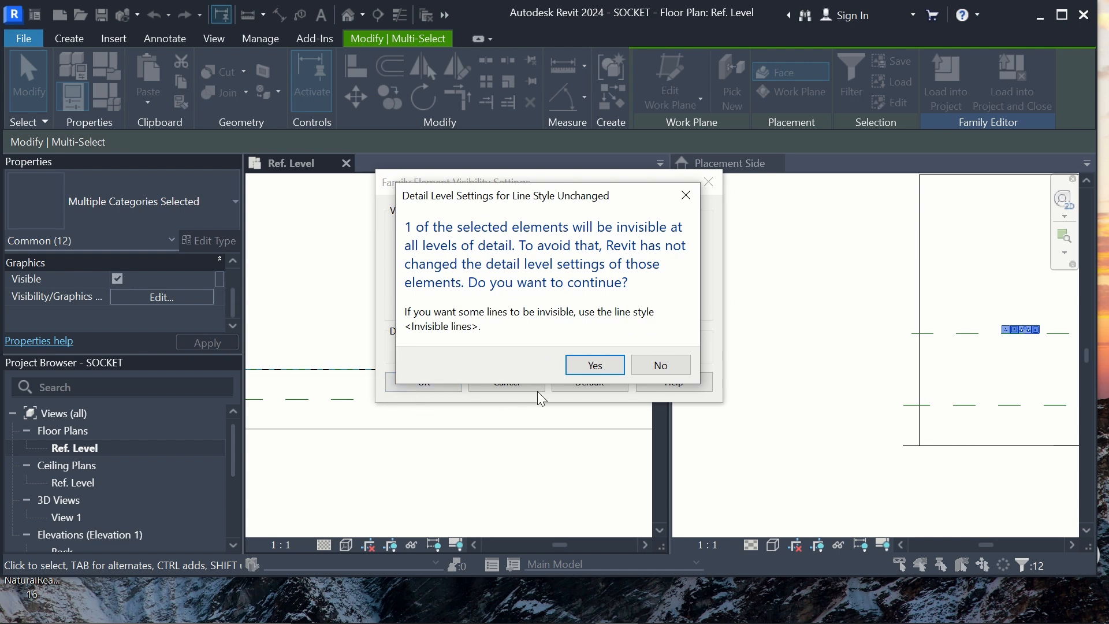
pyautogui.click(592, 366)
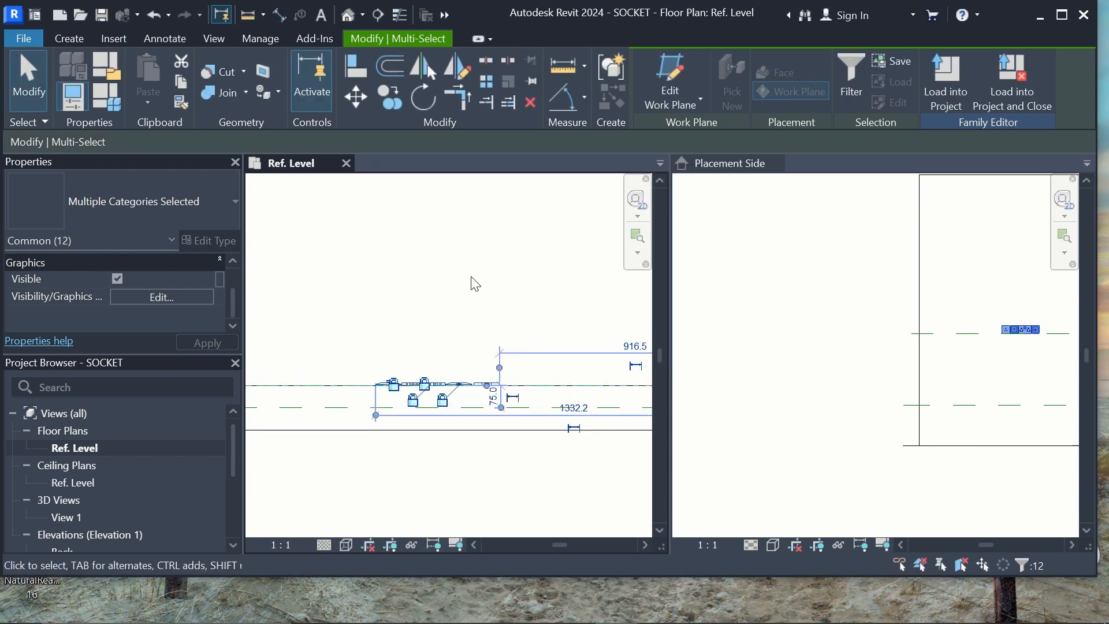
pyautogui.click(368, 222)
# Import the image Screenshot_20250802_061152_Chrome.jpg into the Ref. Level plan and place it above the wall.
pyautogui.click(135, 40)
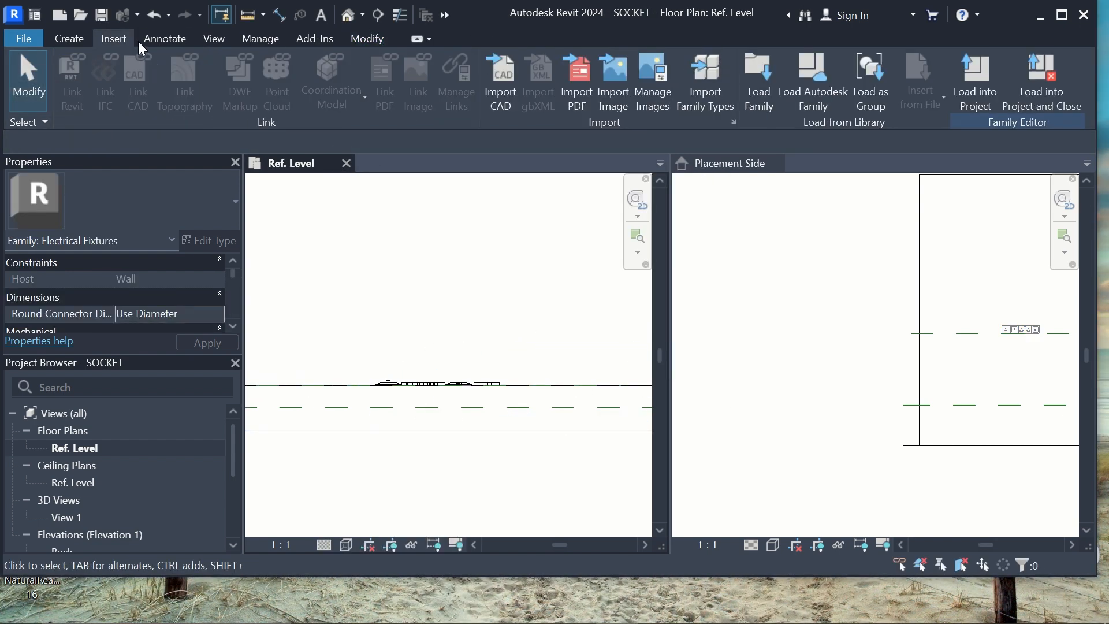
pyautogui.click(614, 99)
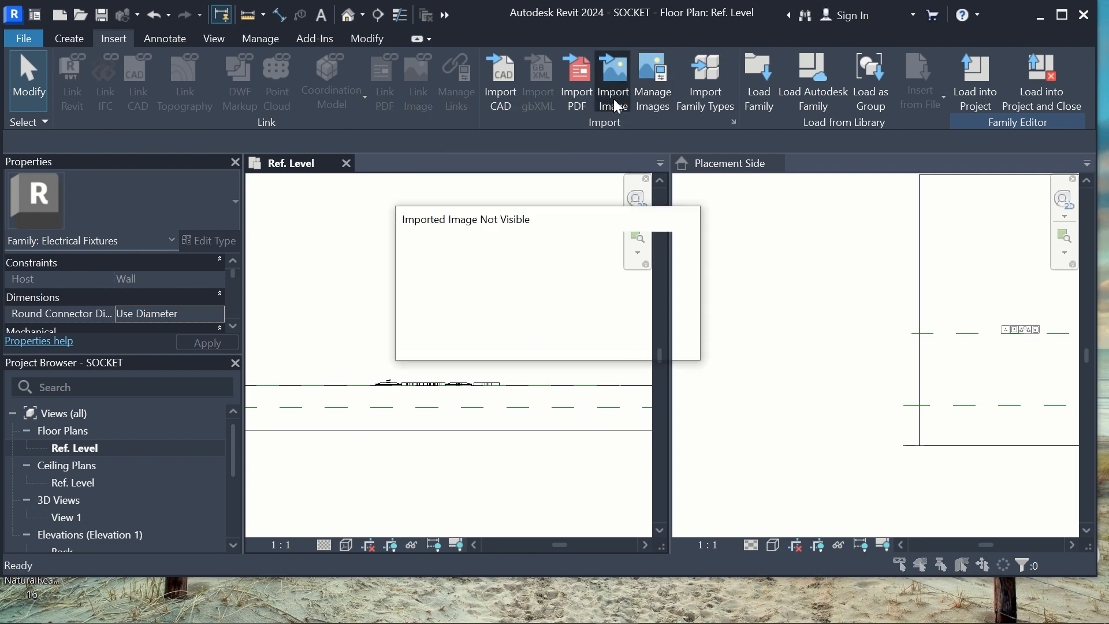
pyautogui.click(659, 343)
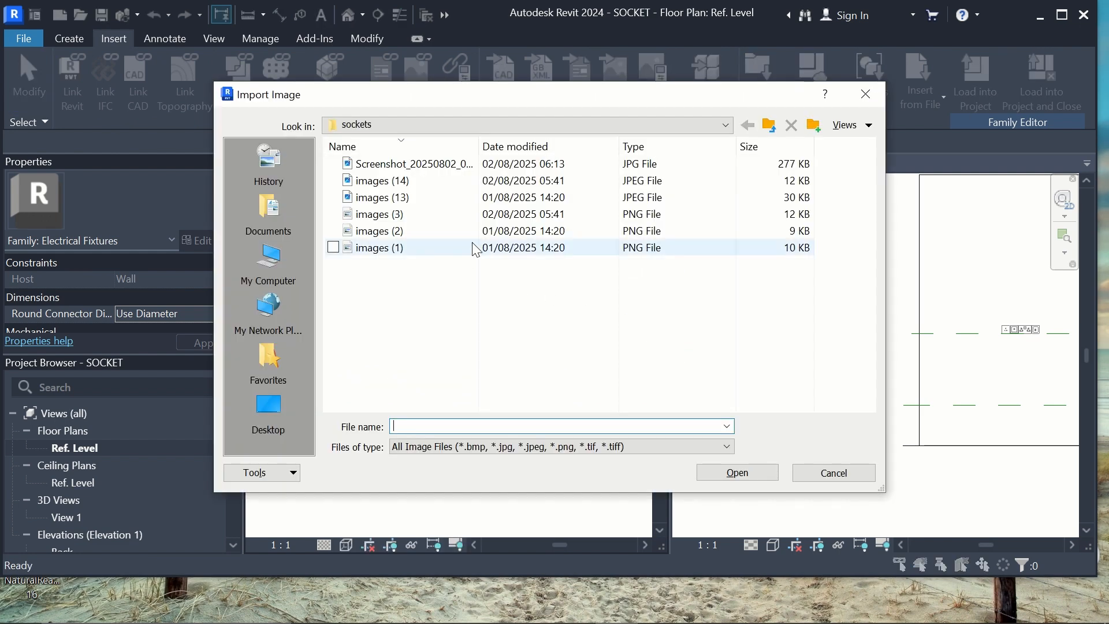
pyautogui.click(414, 164)
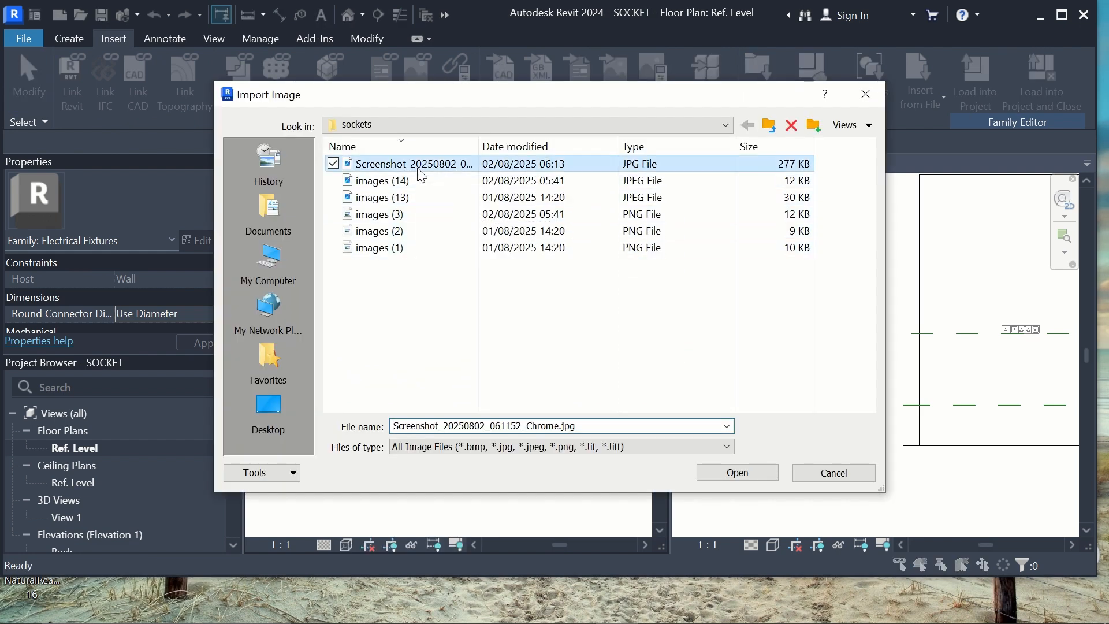
pyautogui.click(732, 477)
pyautogui.click(415, 258)
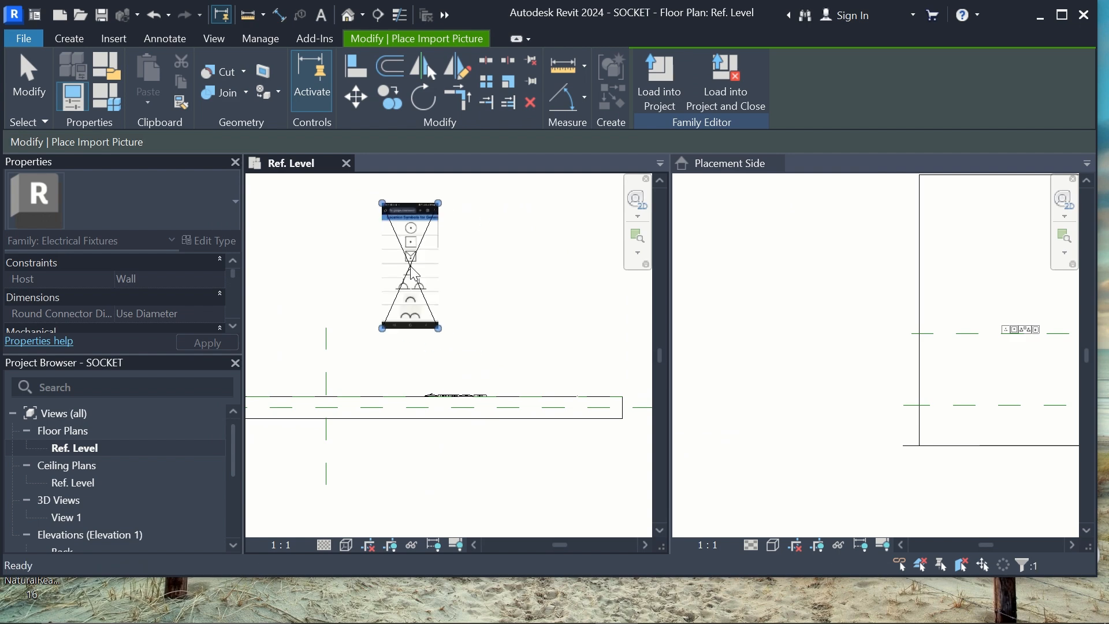
pyautogui.scroll(2, 407, 293)
pyautogui.press('Escape')
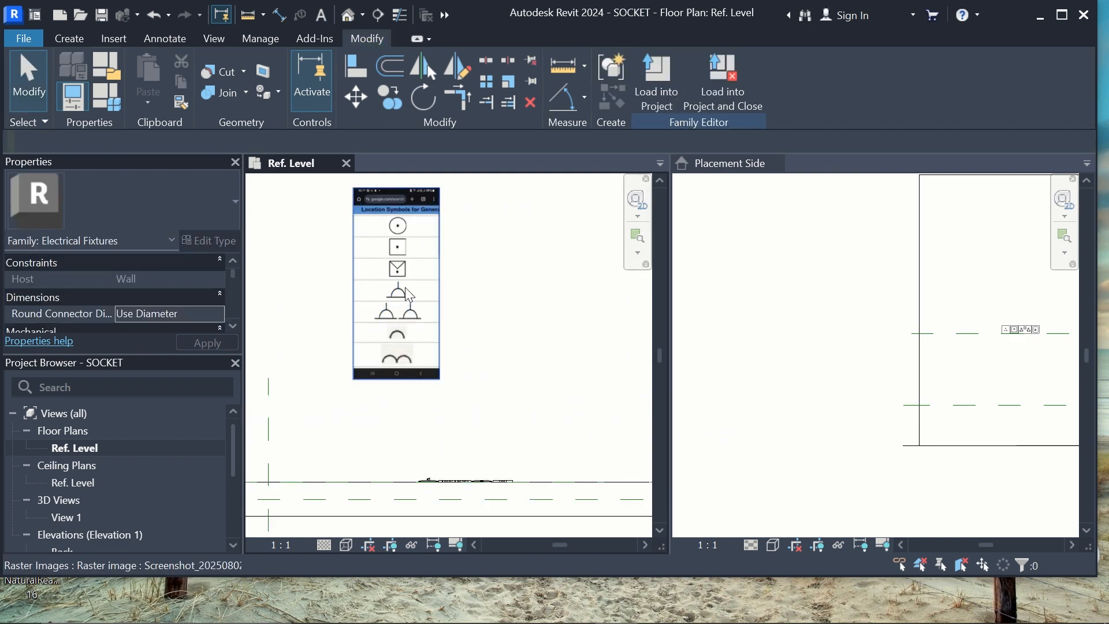
pyautogui.scroll(-1, 471, 338)
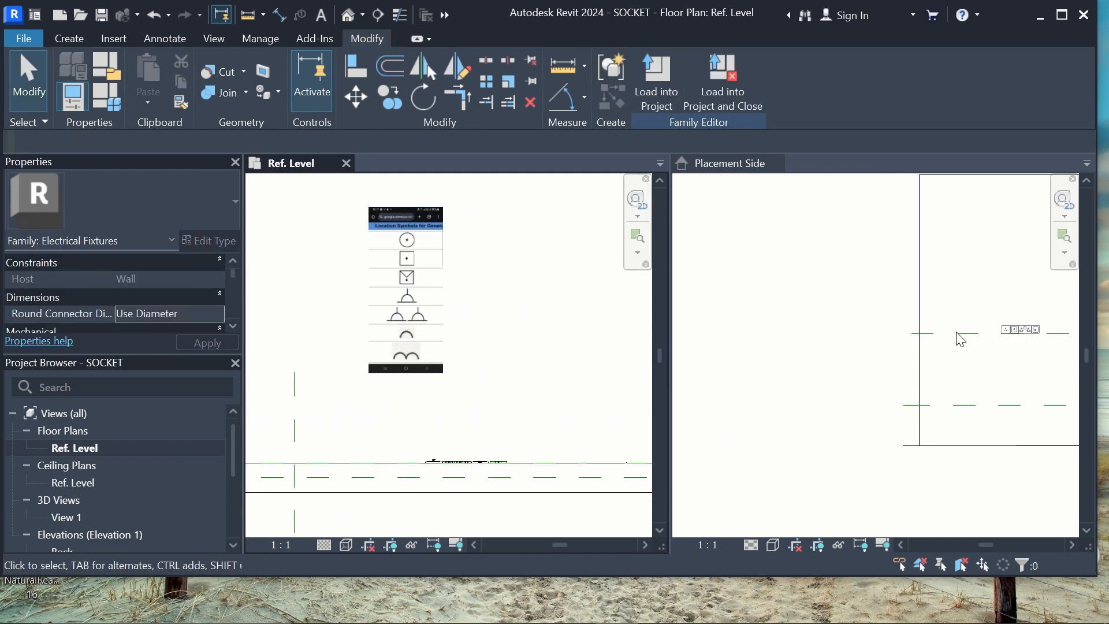
# Select the leftmost socket in the Placement Side elevation and locate the matching socket in the Ref. Level plan.
pyautogui.scroll(2, 1036, 337)
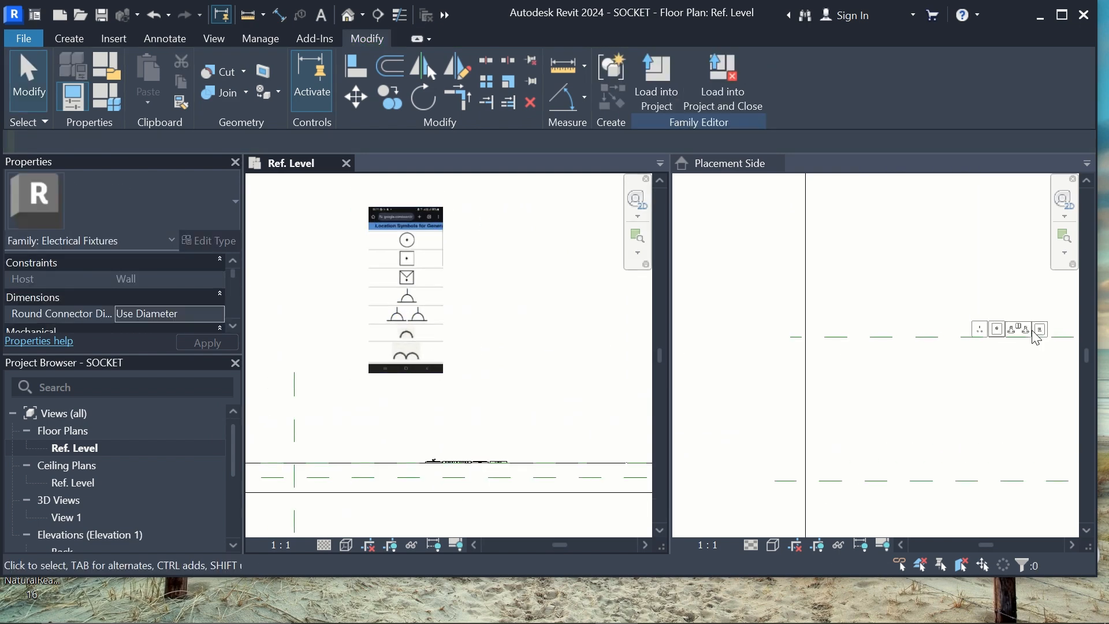
pyautogui.click(981, 333)
pyautogui.scroll(1, 496, 494)
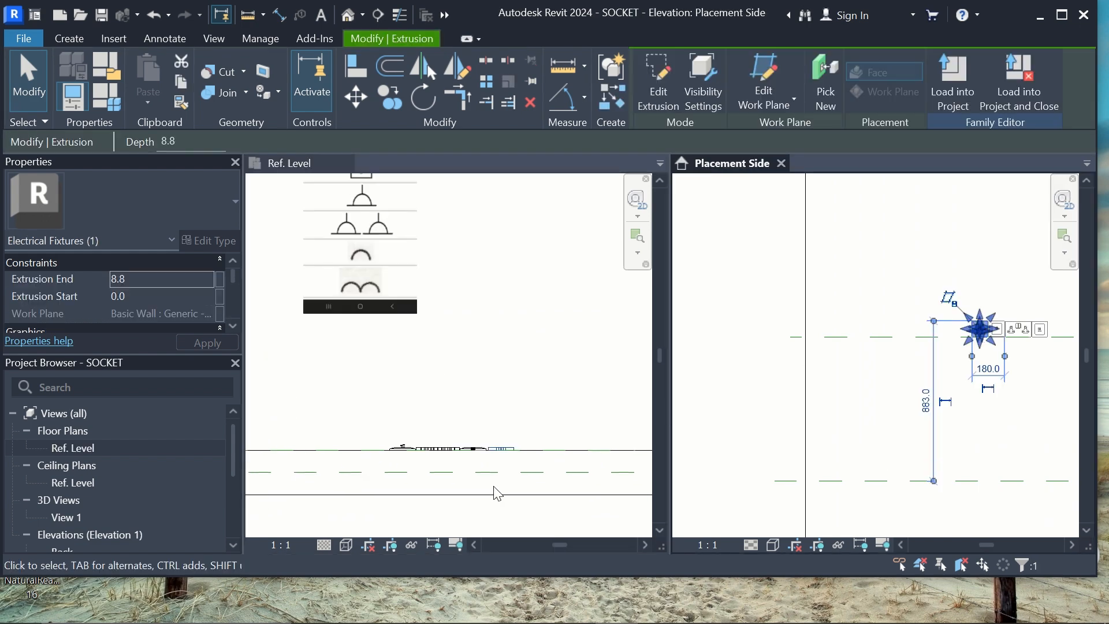
pyautogui.scroll(1, 508, 463)
pyautogui.click(510, 417)
pyautogui.scroll(2, 505, 459)
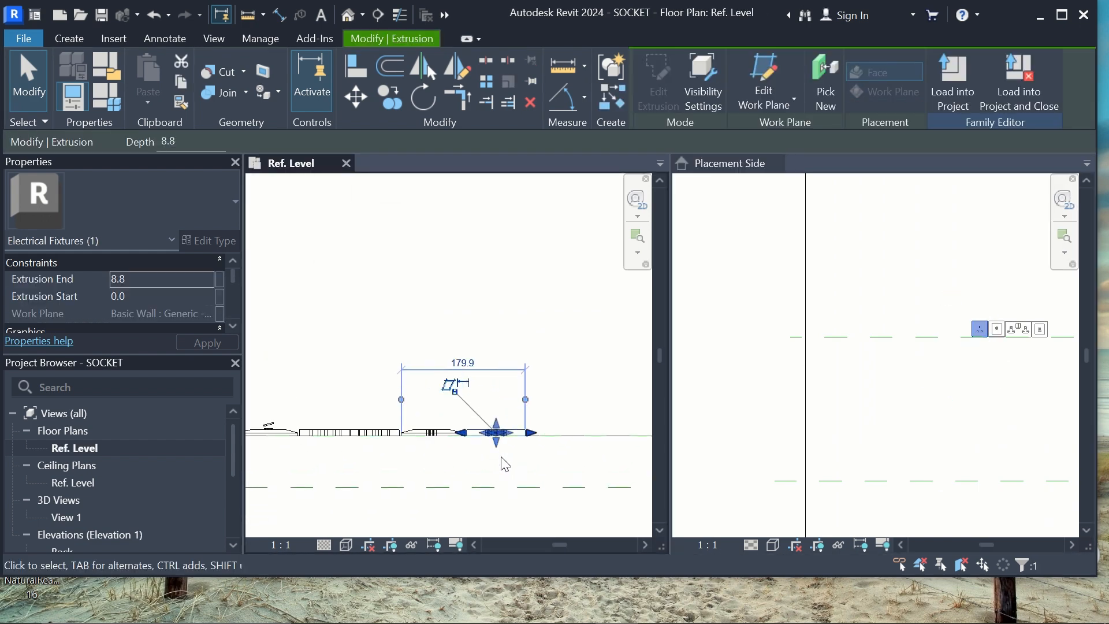
pyautogui.click(516, 406)
pyautogui.scroll(1, 516, 409)
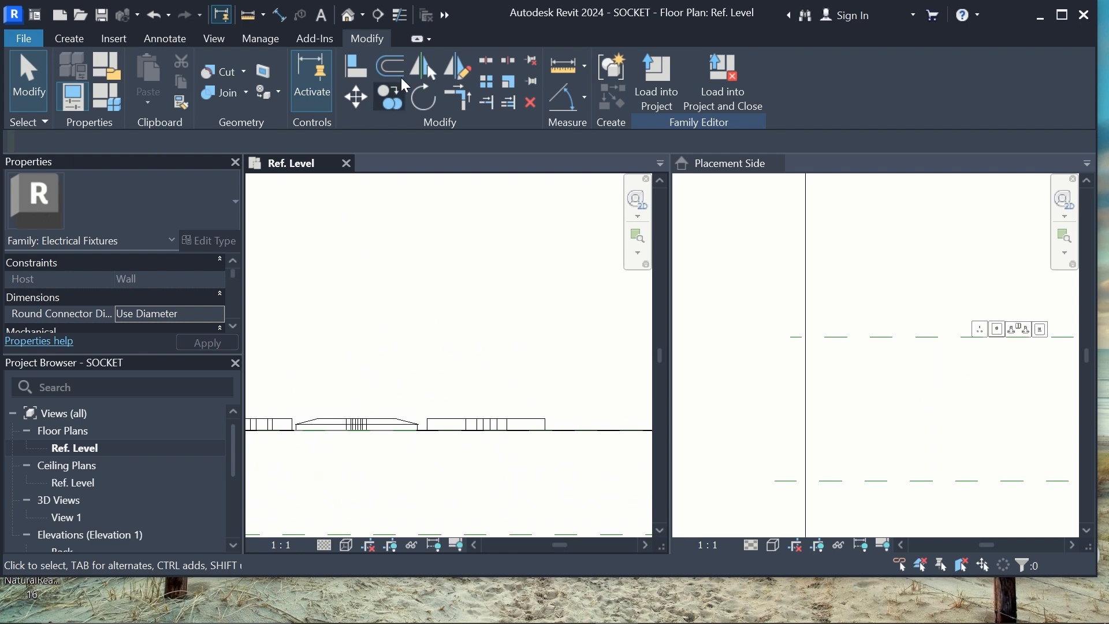
# Draw an 85 mm model line along the back edge of the located socket, on the wall face in plan.
pyautogui.click(83, 36)
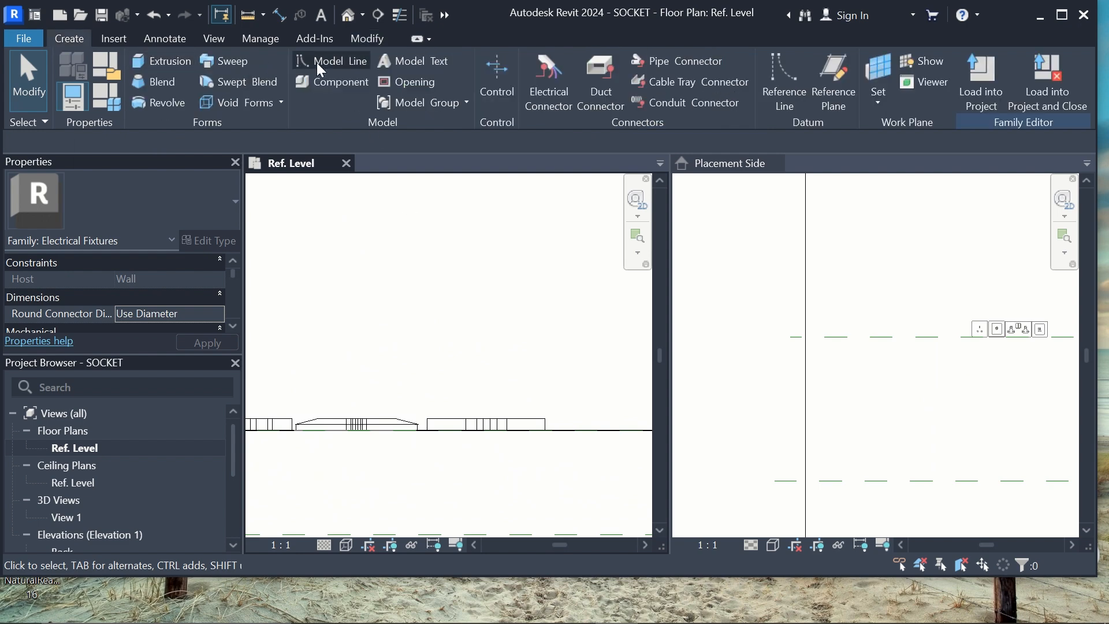
pyautogui.click(332, 60)
pyautogui.scroll(3, 442, 431)
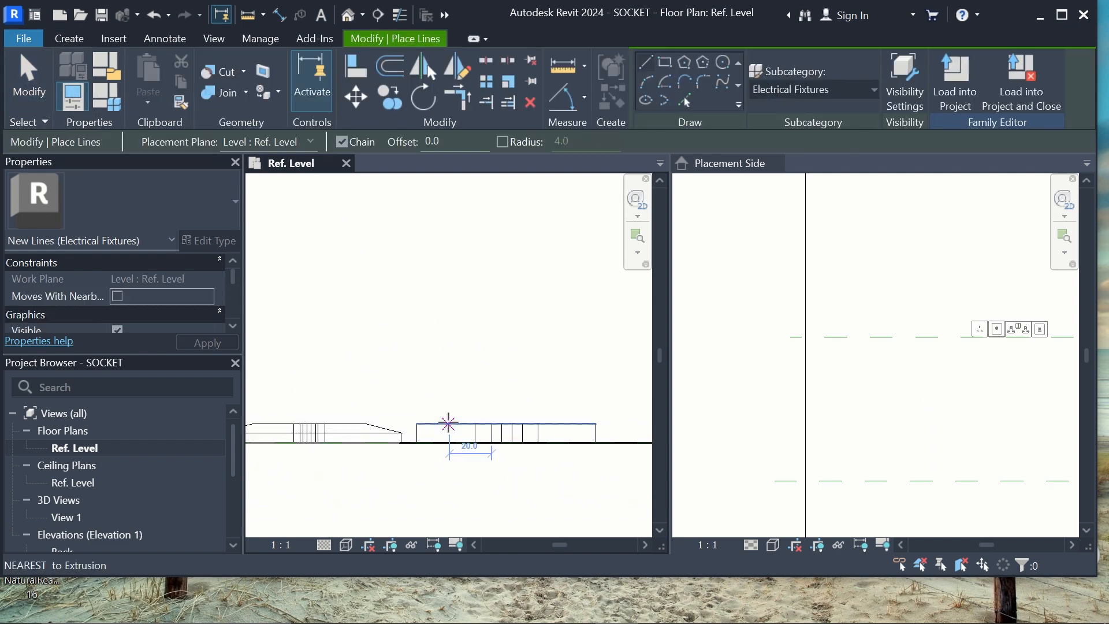
pyautogui.click(397, 450)
pyautogui.scroll(-2, 426, 477)
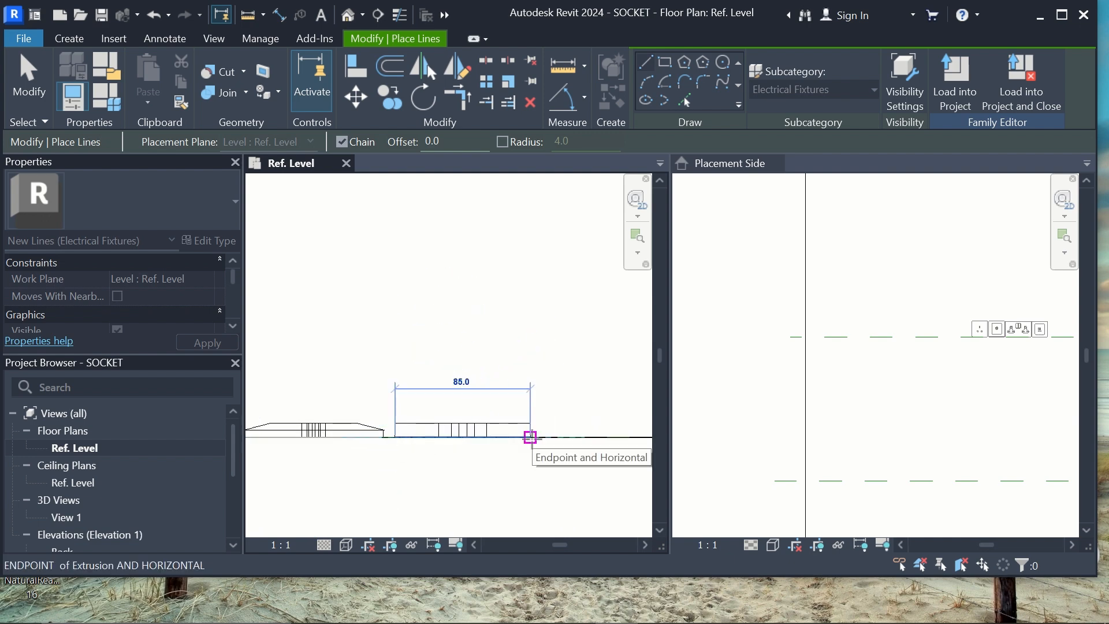
pyautogui.scroll(3, 531, 439)
pyautogui.click(530, 437)
pyautogui.press('Escape')
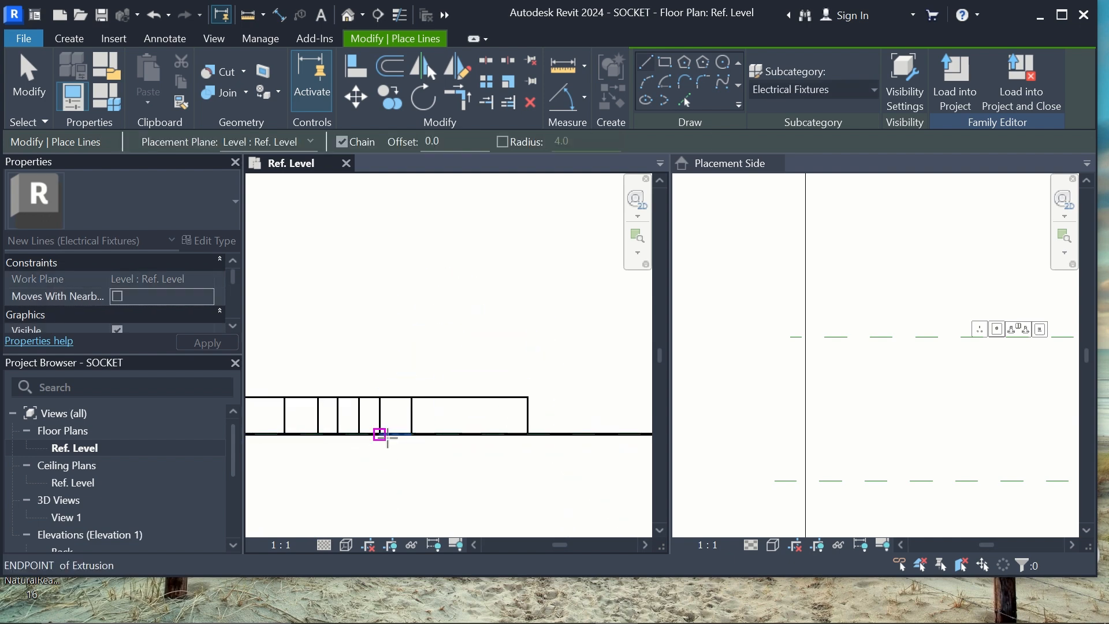
pyautogui.press('Escape')
pyautogui.scroll(-3, 505, 427)
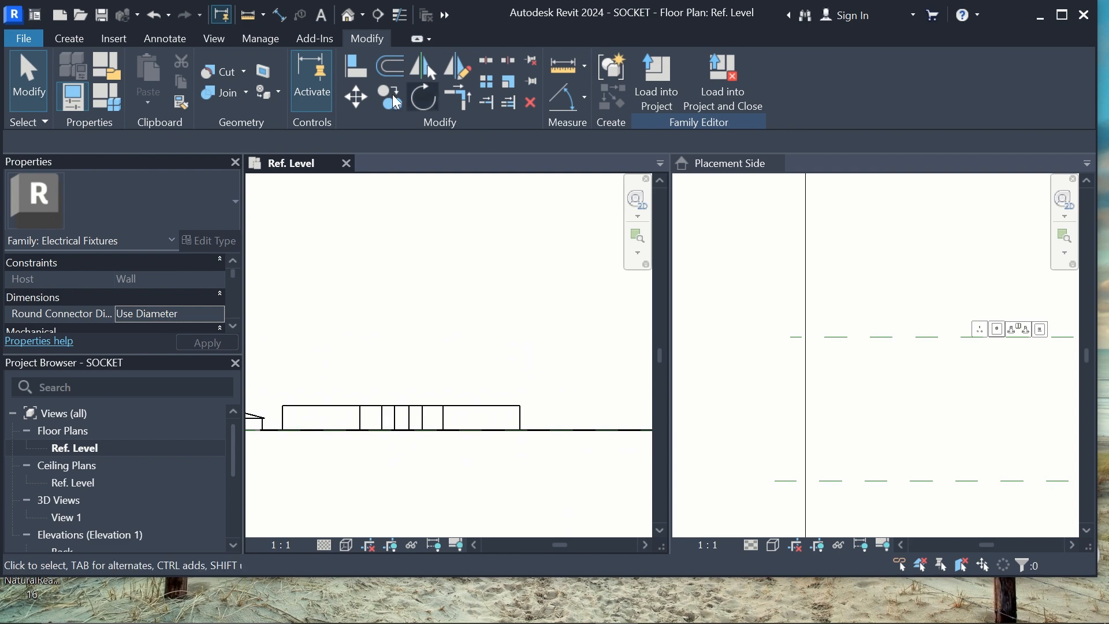
# Try to align the new model line and the wall face with the Align tool.
pyautogui.click(352, 69)
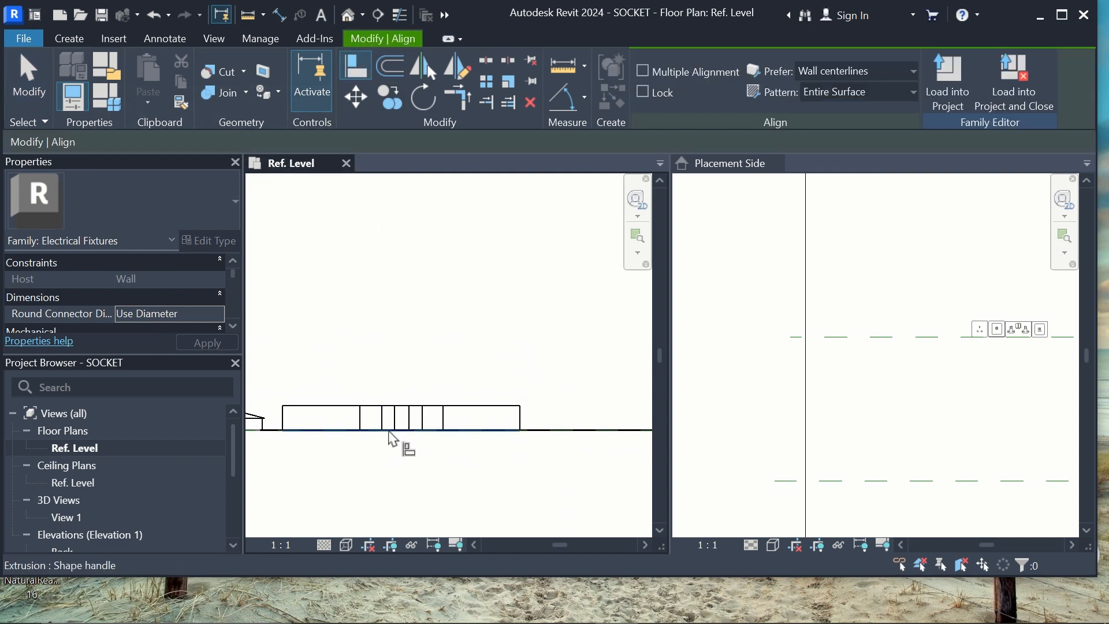
pyautogui.click(394, 432)
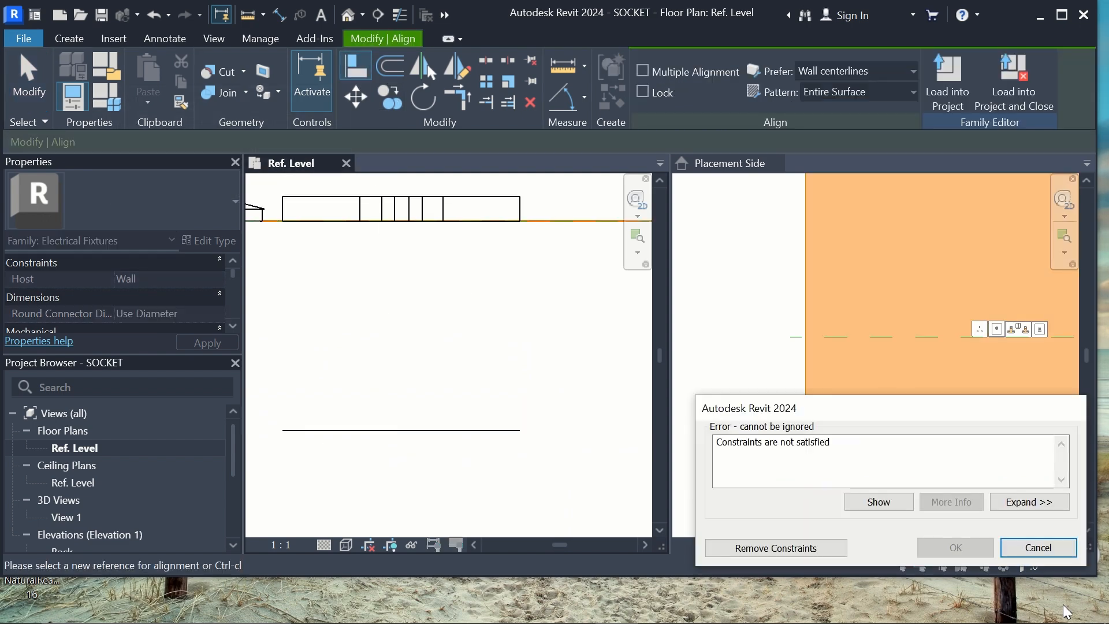
pyautogui.click(1039, 549)
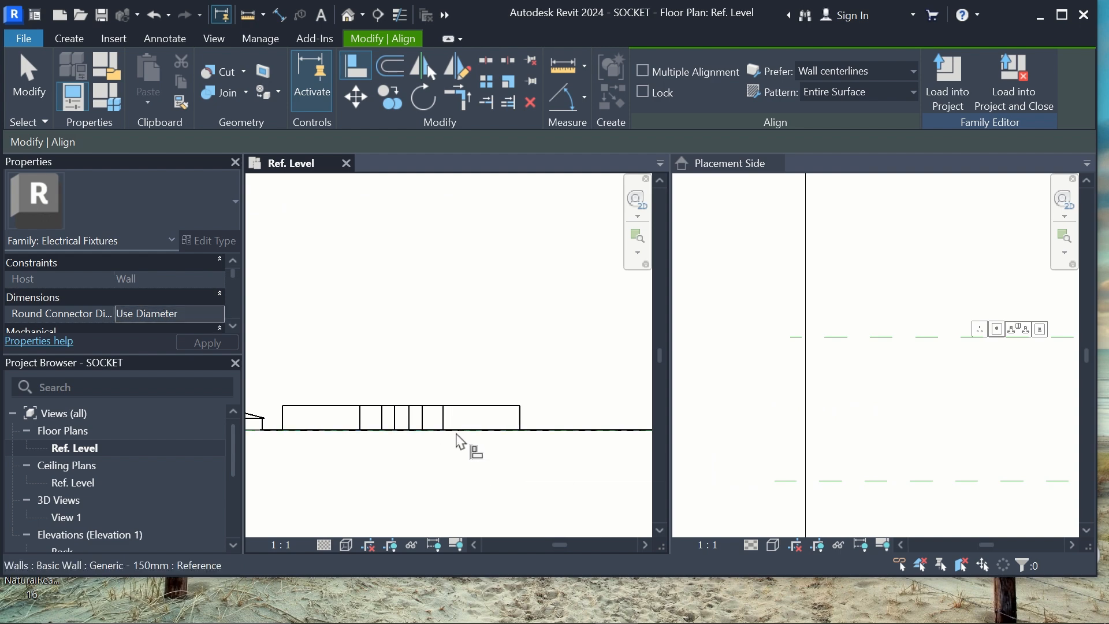
pyautogui.click(456, 432)
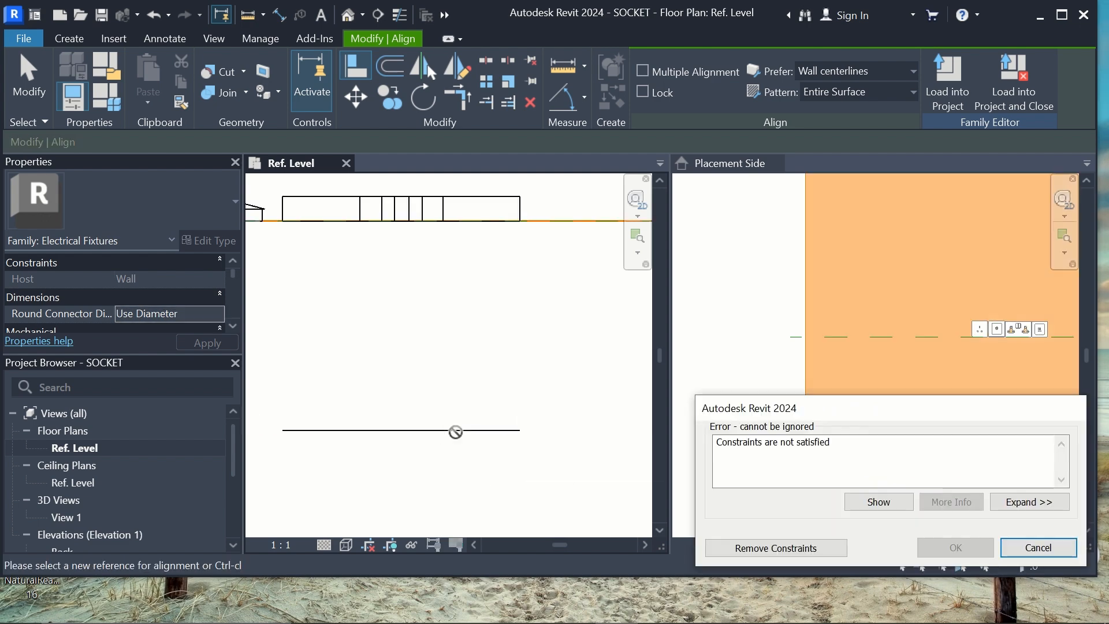
pyautogui.click(1039, 547)
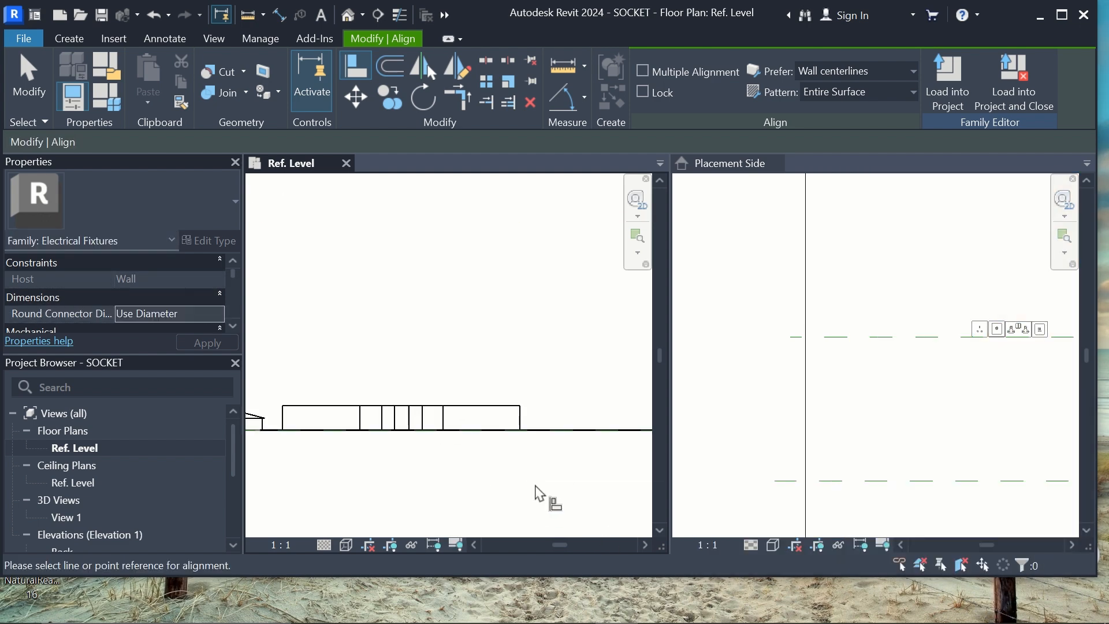
# Align the model line behind the socket with the wall face and lock the alignment.
pyautogui.press('Tab')
pyautogui.click(460, 432)
pyautogui.click(382, 450)
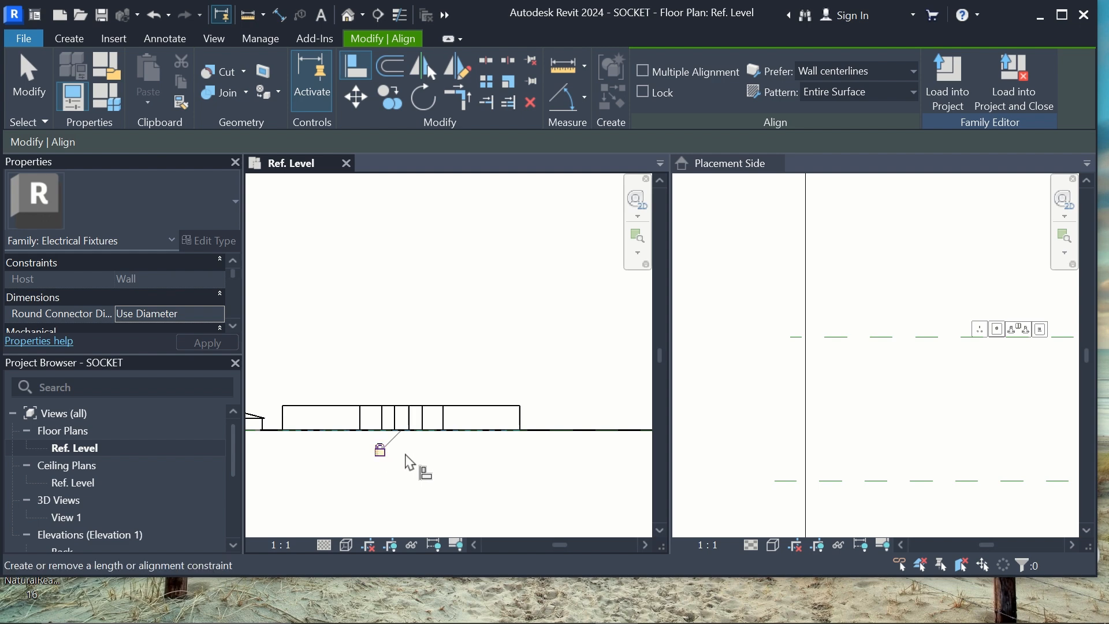
pyautogui.scroll(-2, 486, 450)
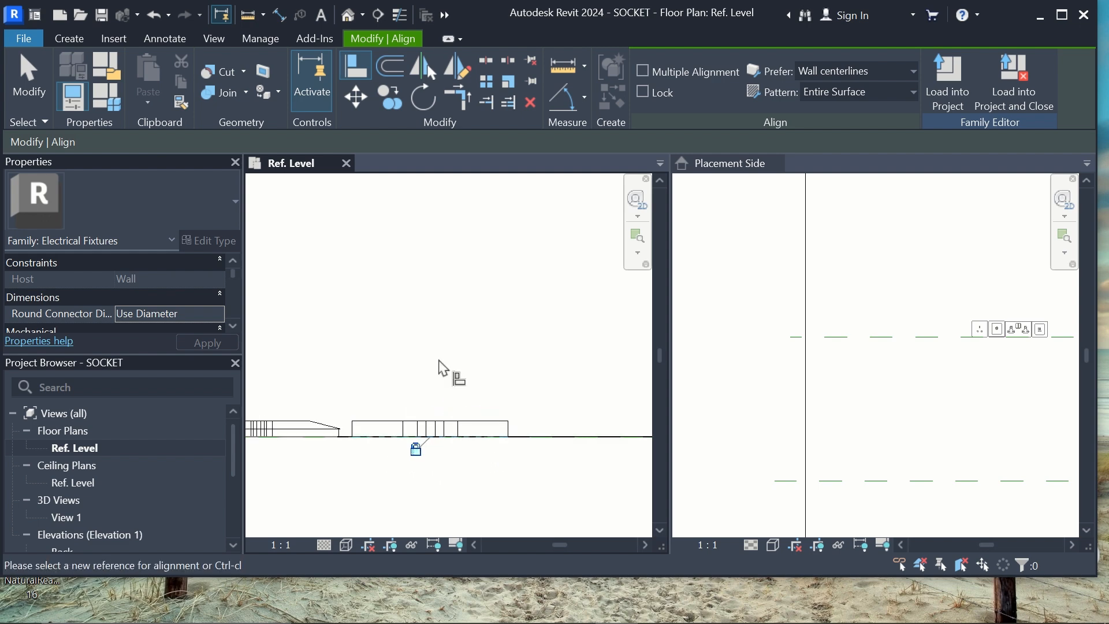
pyautogui.press('Escape')
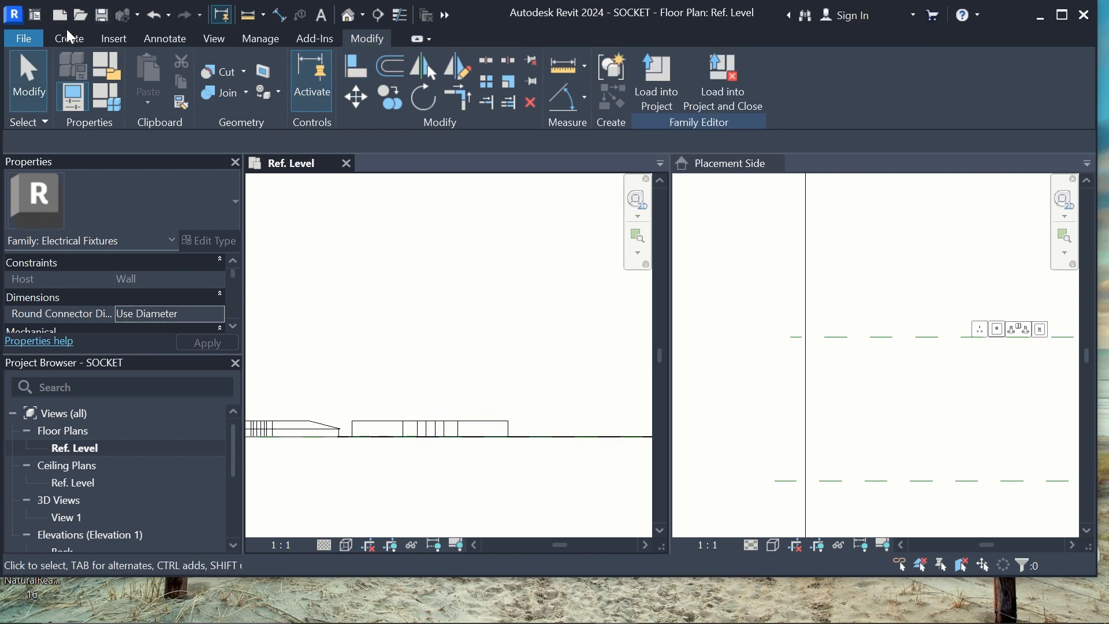
# Draw a model line perpendicular to the wall, from the middle of the socket's back edge outward past its front.
pyautogui.click(67, 36)
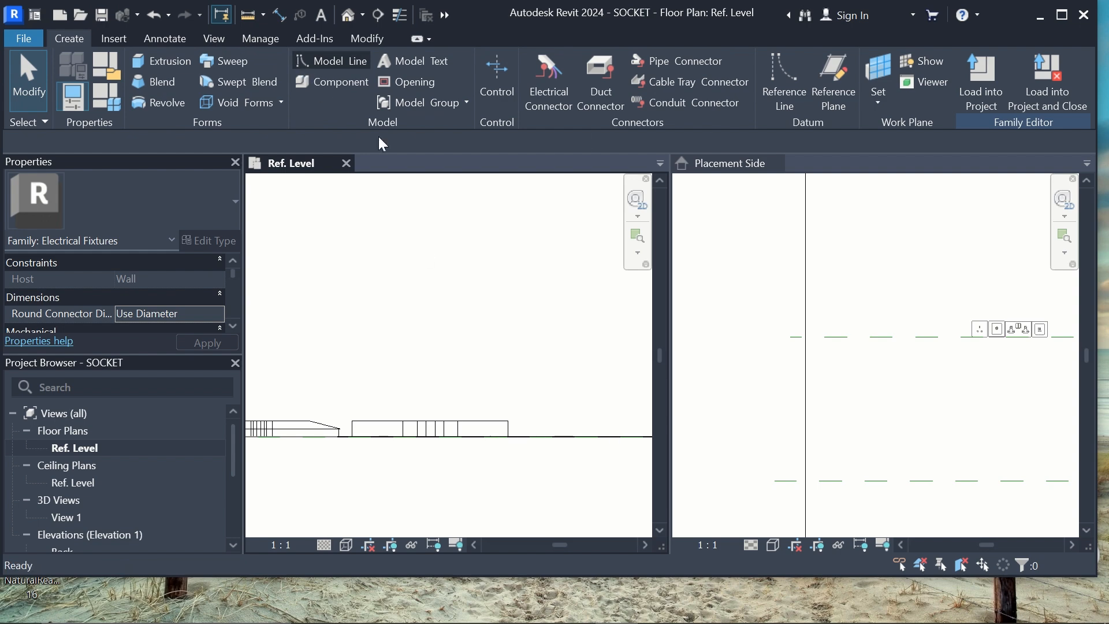
pyautogui.scroll(5, 425, 432)
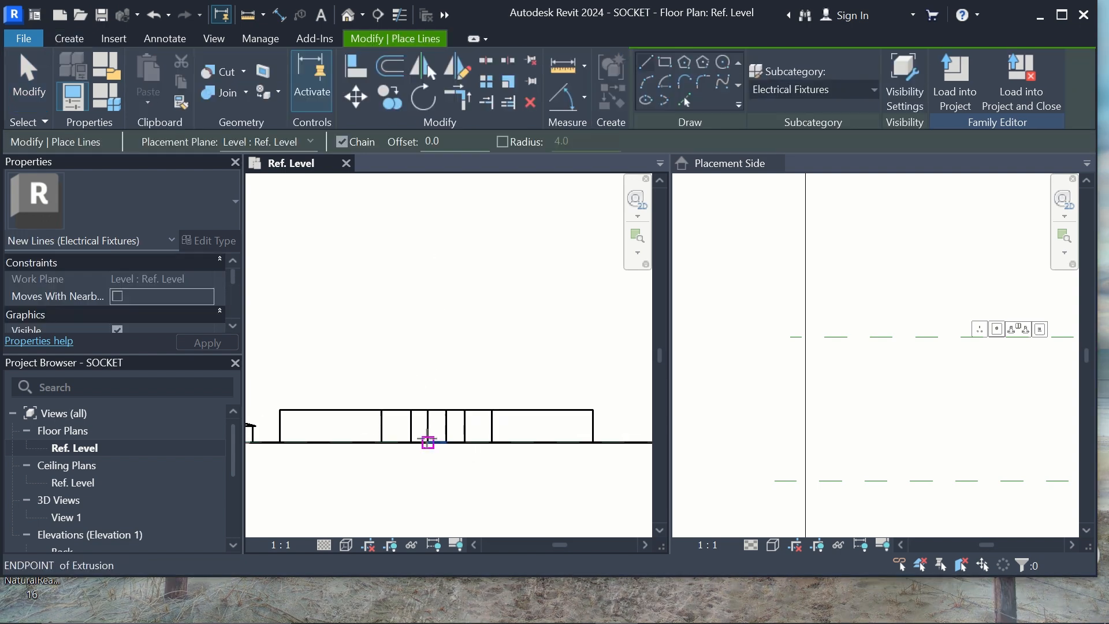
pyautogui.click(436, 440)
pyautogui.scroll(-4, 436, 369)
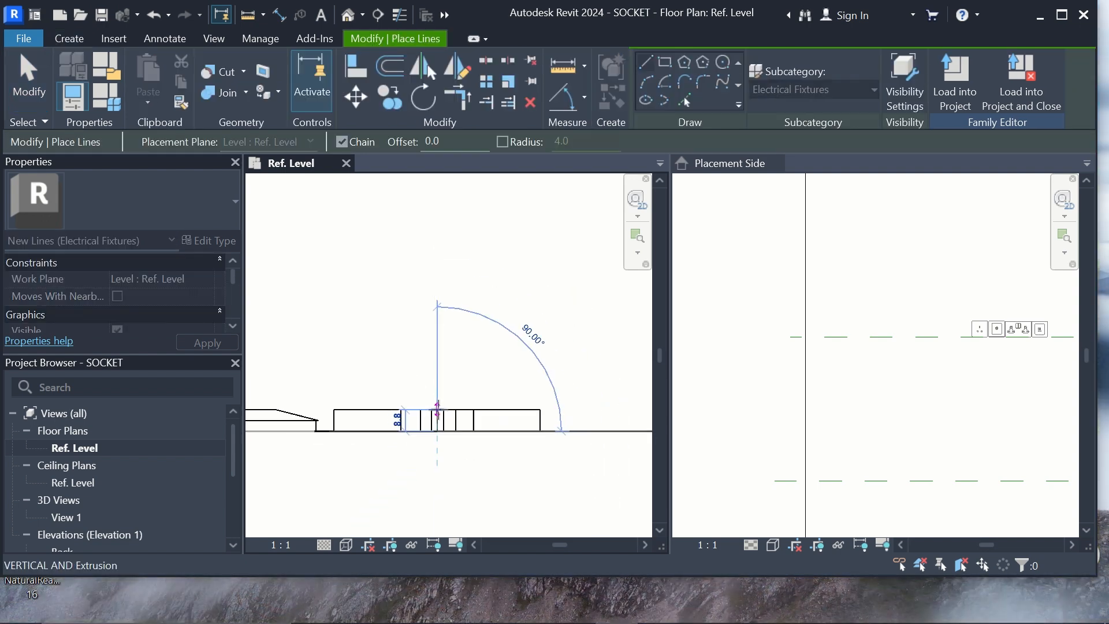
pyautogui.click(438, 317)
pyautogui.press('Escape')
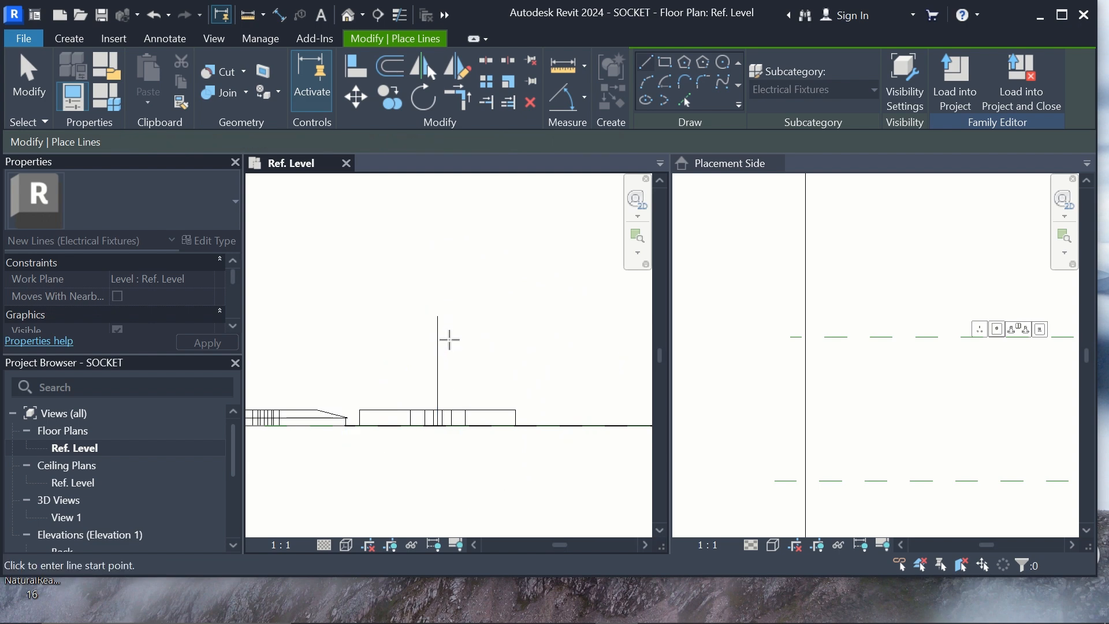
# Draw a circle of 30 mm radius centred where the perpendicular line meets the wall face.
pyautogui.click(88, 41)
pyautogui.click(354, 61)
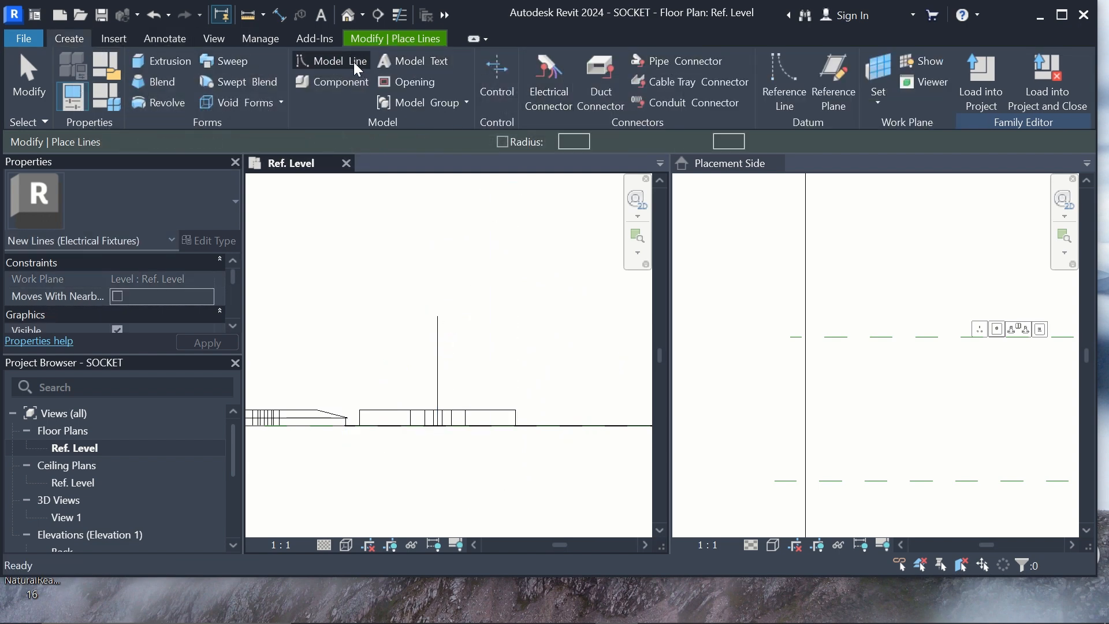
pyautogui.click(392, 42)
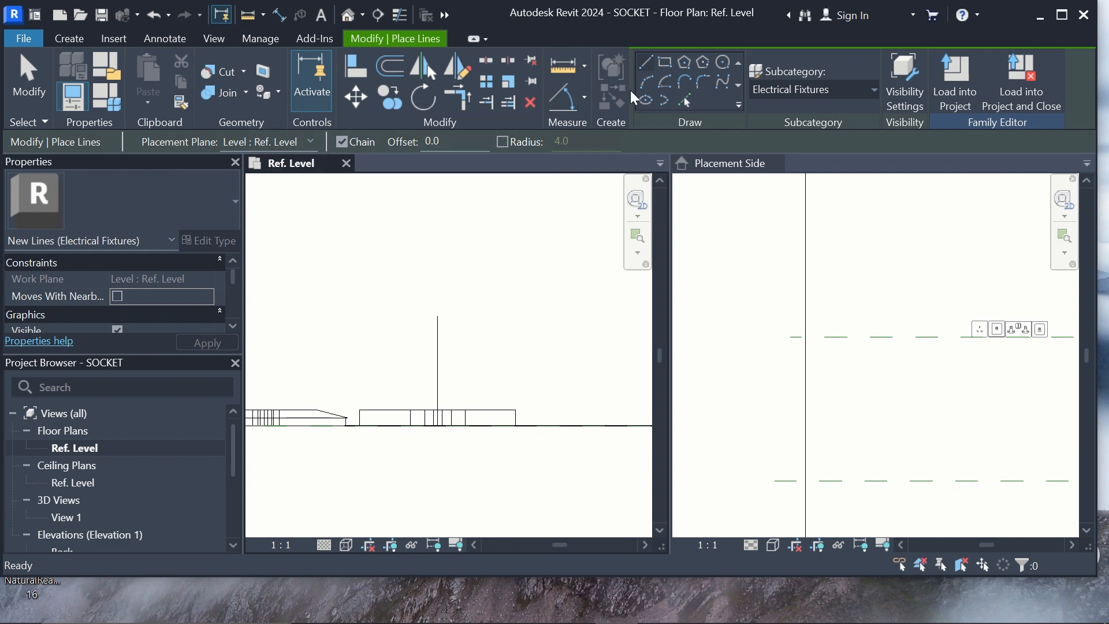
pyautogui.click(726, 63)
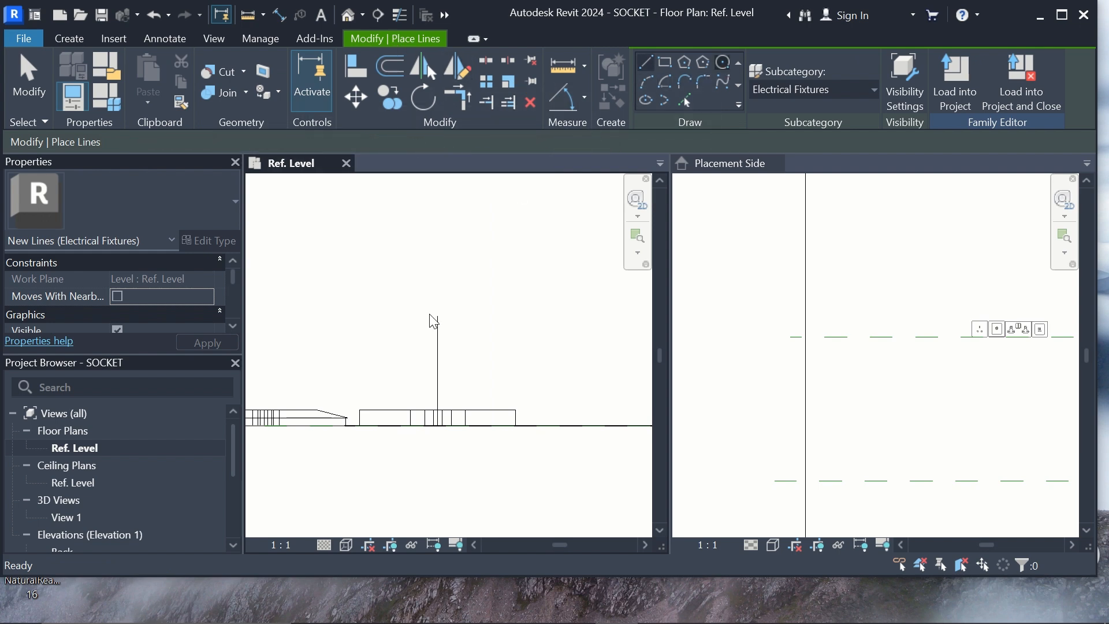
pyautogui.scroll(3, 439, 428)
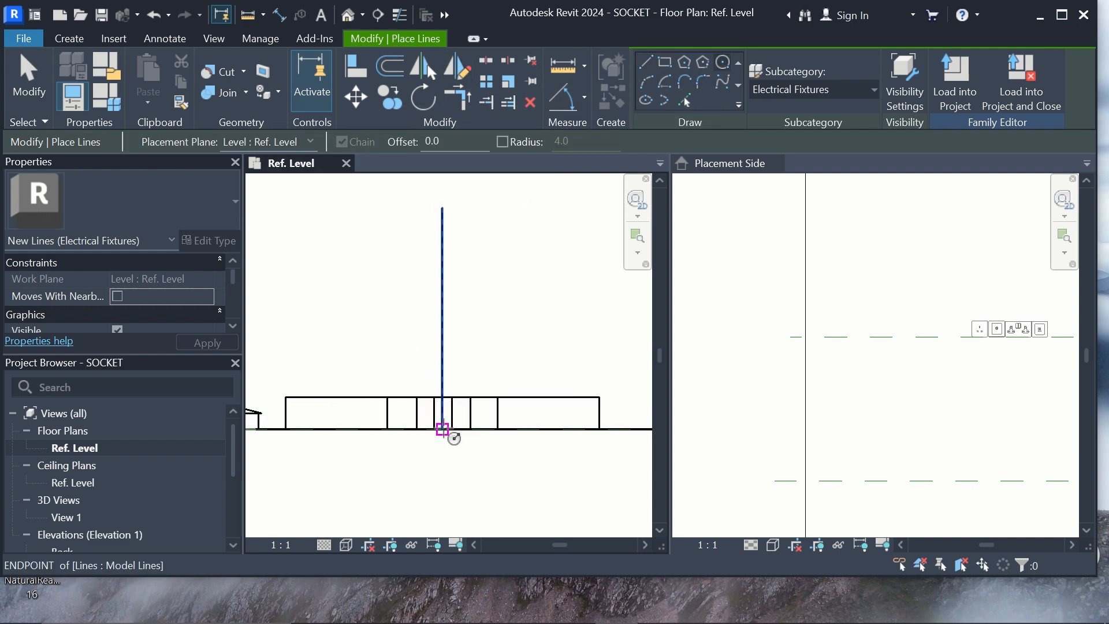
pyautogui.click(442, 429)
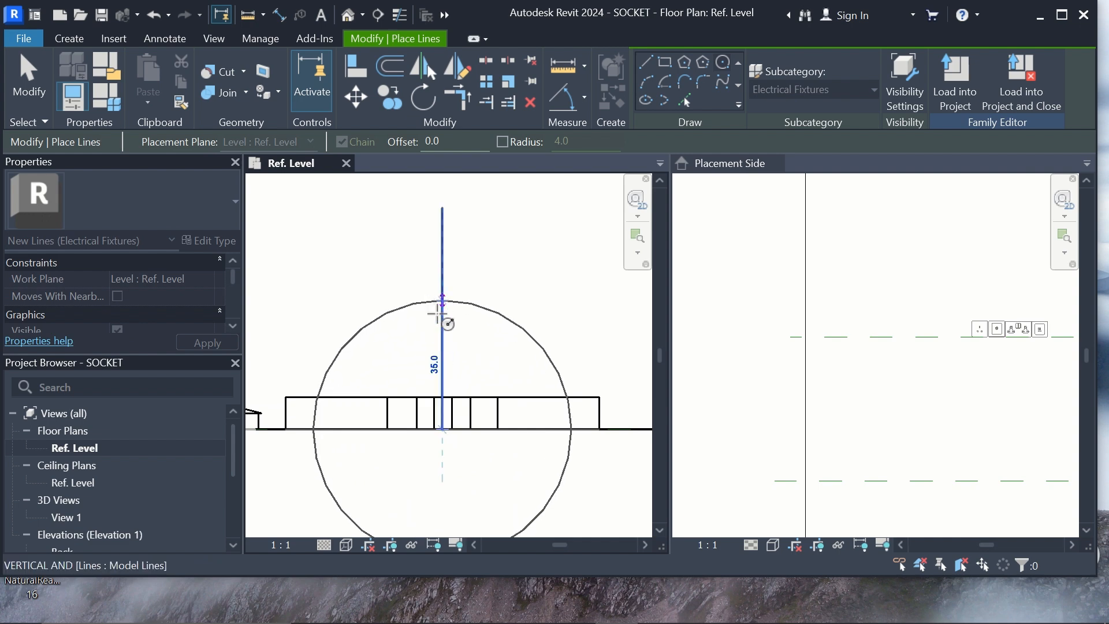
pyautogui.click(442, 317)
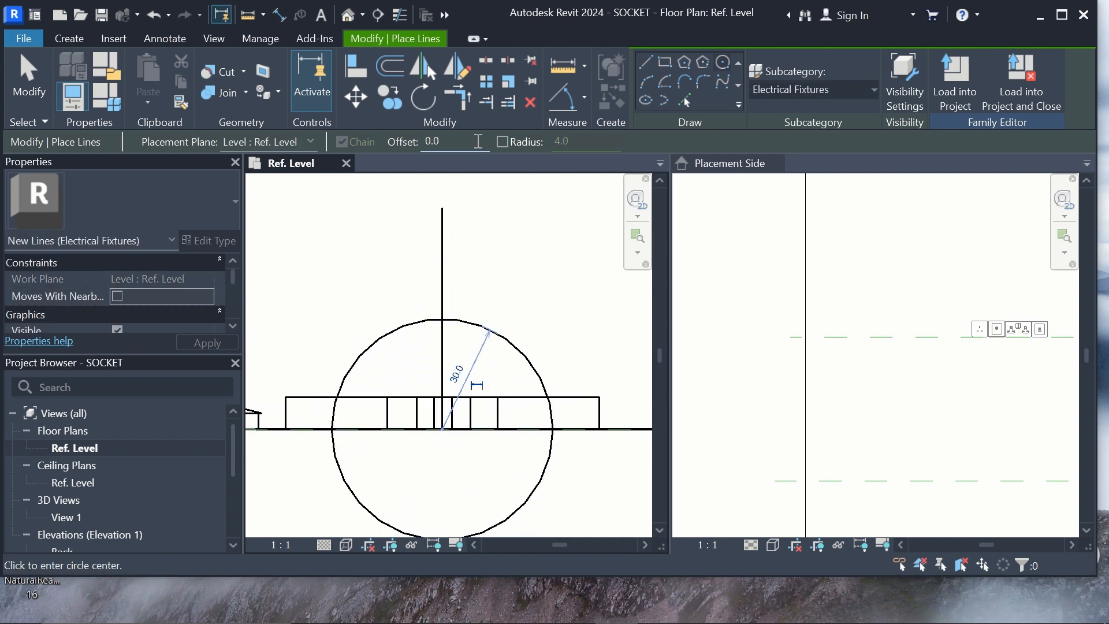
# Split the circle at two points inside the wall and delete the lower arc.
pyautogui.click(488, 61)
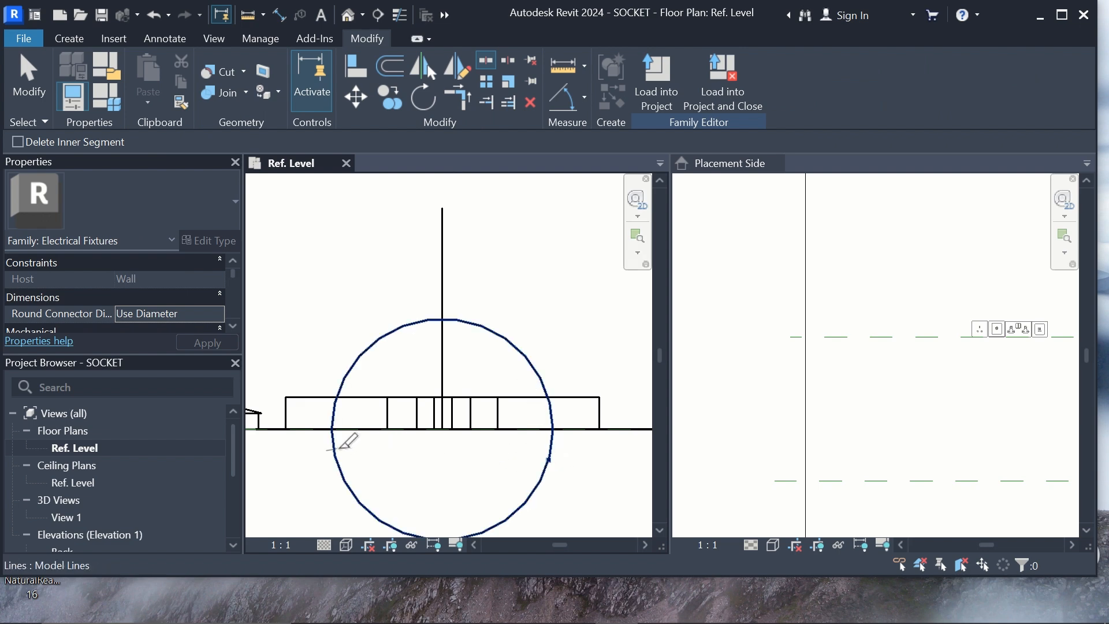
pyautogui.click(334, 449)
pyautogui.press('Escape')
pyautogui.click(337, 468)
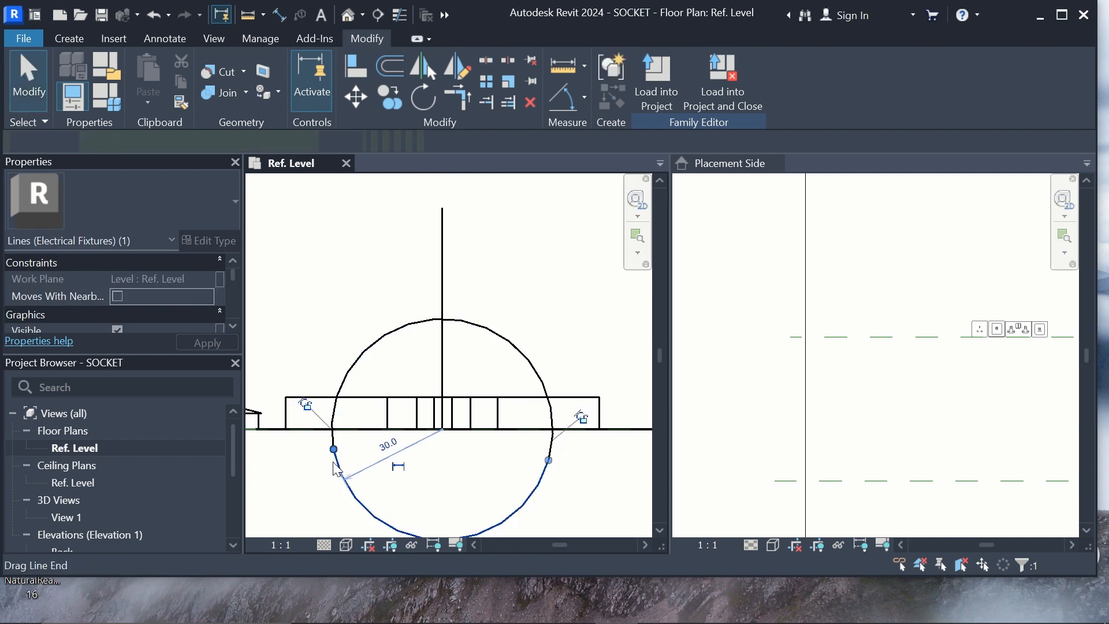
pyautogui.press('Delete')
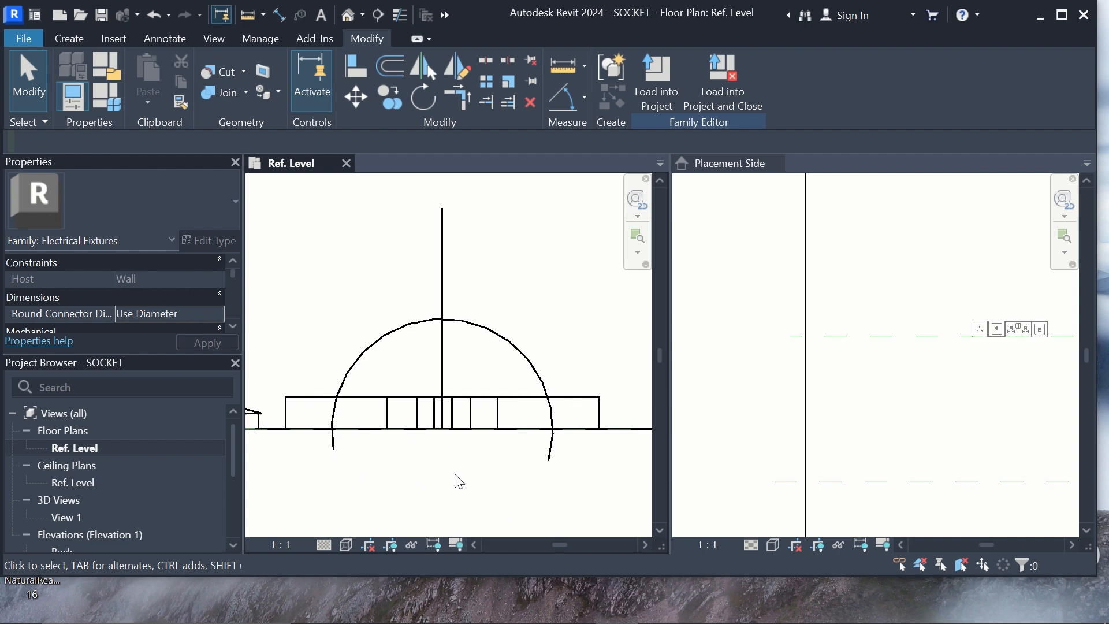
# Shorten both ends of the remaining arc to the wall face so it forms a semicircle in front of the socket.
pyautogui.click(555, 450)
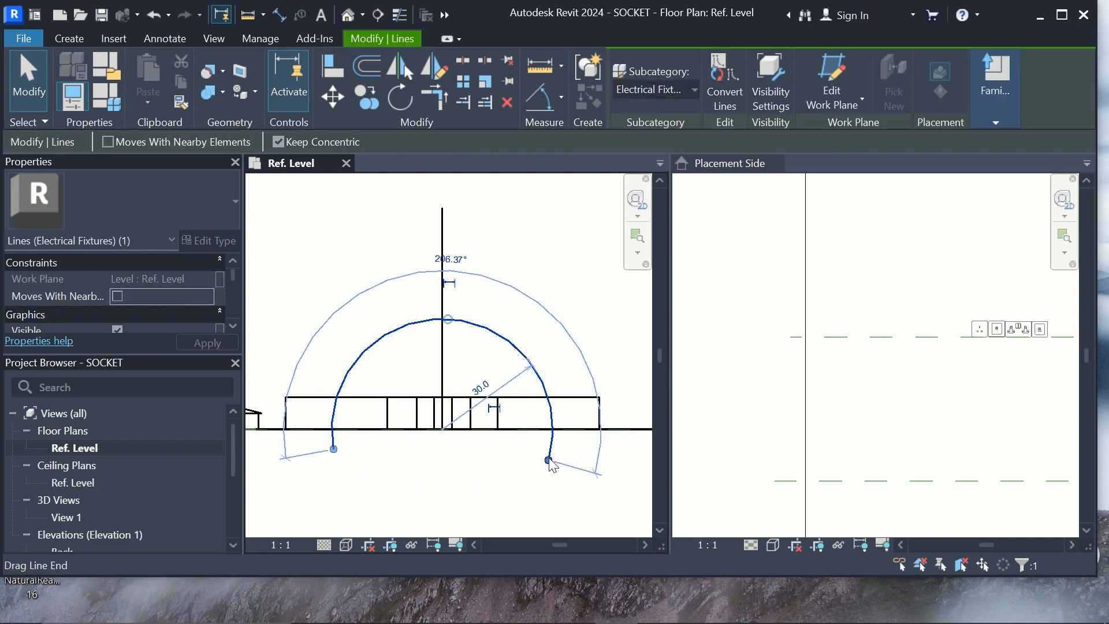
pyautogui.moveTo(548, 456); pyautogui.dragTo(553, 431)
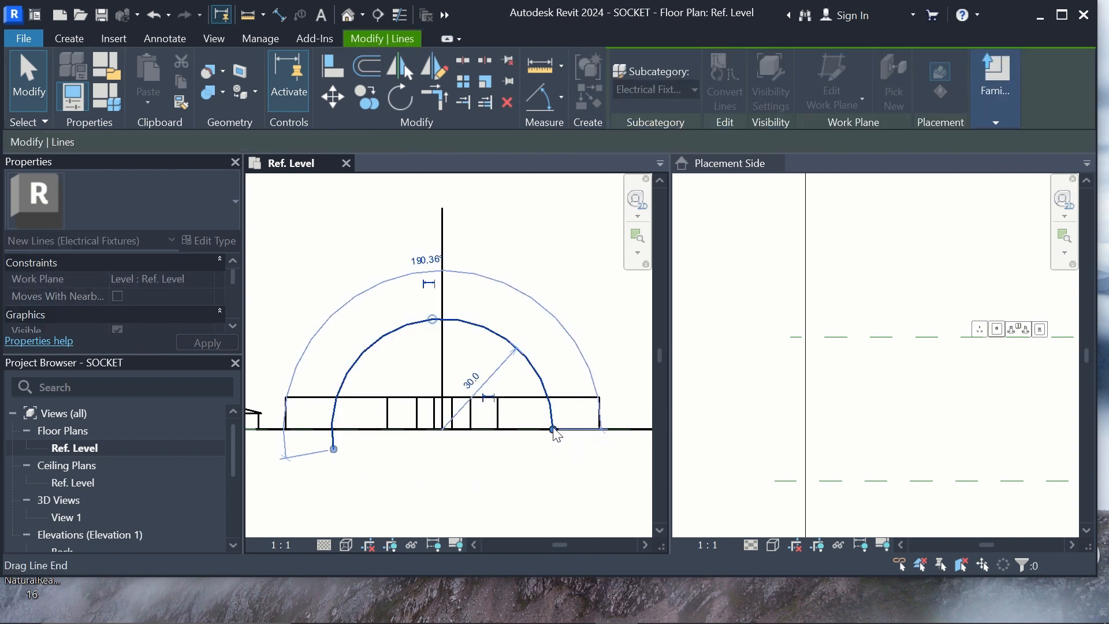
pyautogui.click(343, 455)
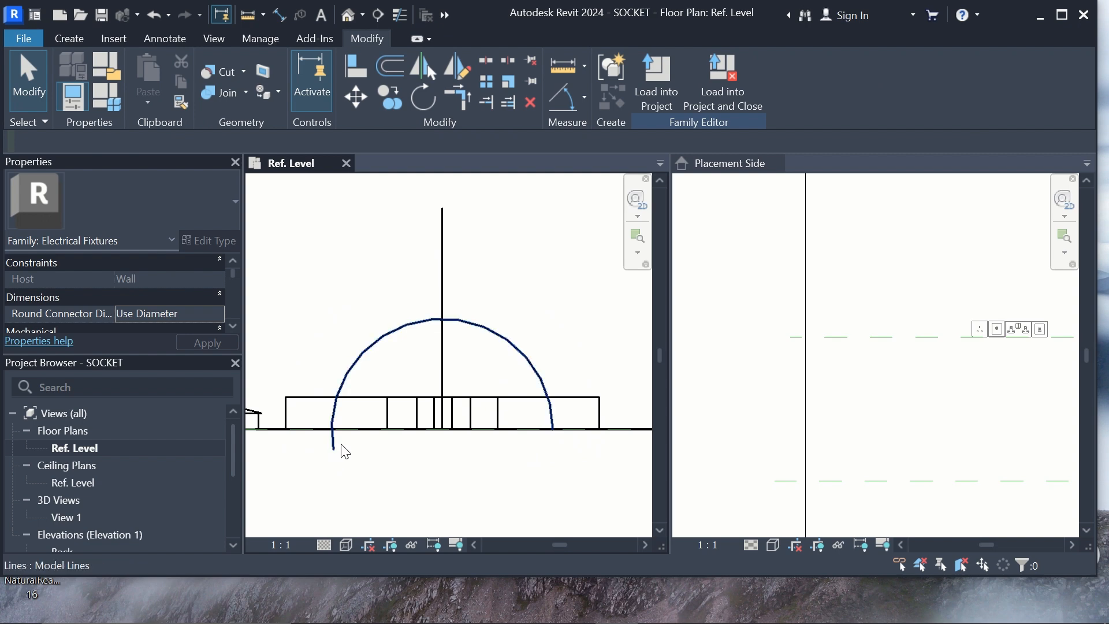
pyautogui.click(339, 456)
pyautogui.moveTo(335, 454); pyautogui.dragTo(333, 429)
pyautogui.click(445, 455)
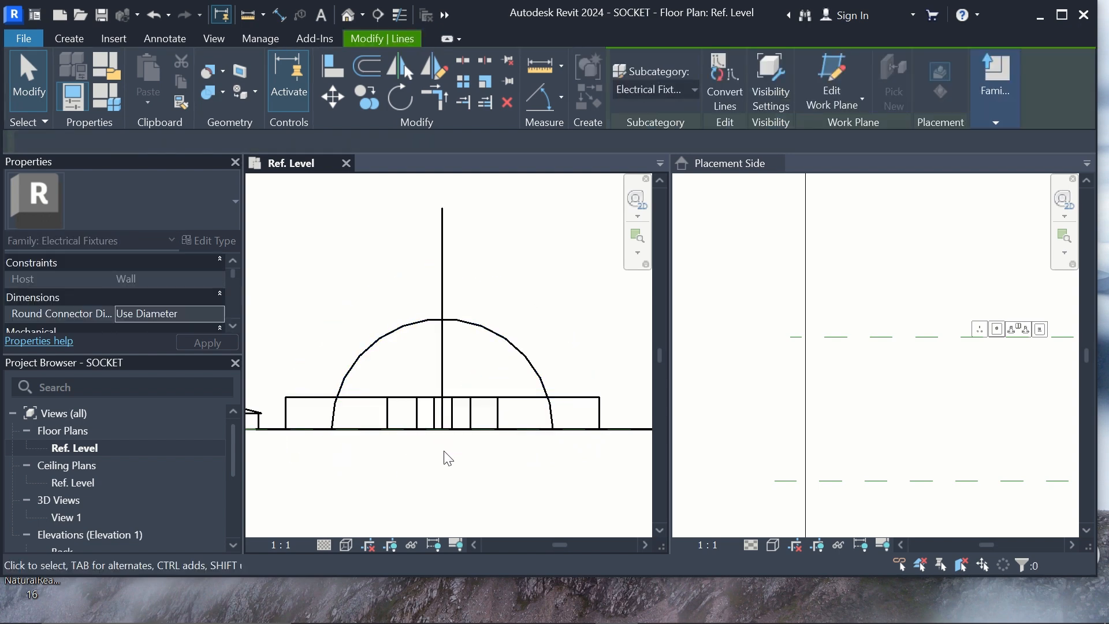
pyautogui.scroll(-5, 455, 463)
pyautogui.scroll(-4, 505, 427)
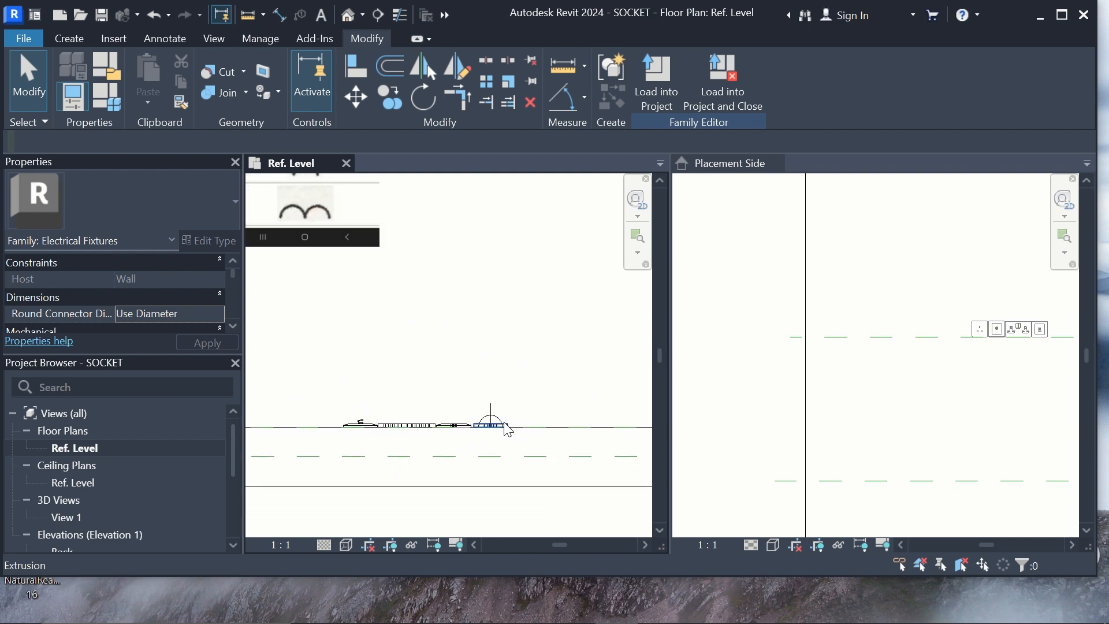
# Shorten the perpendicular line by moving its wall-side end out to the crown of the semicircle.
pyautogui.scroll(1, 369, 208)
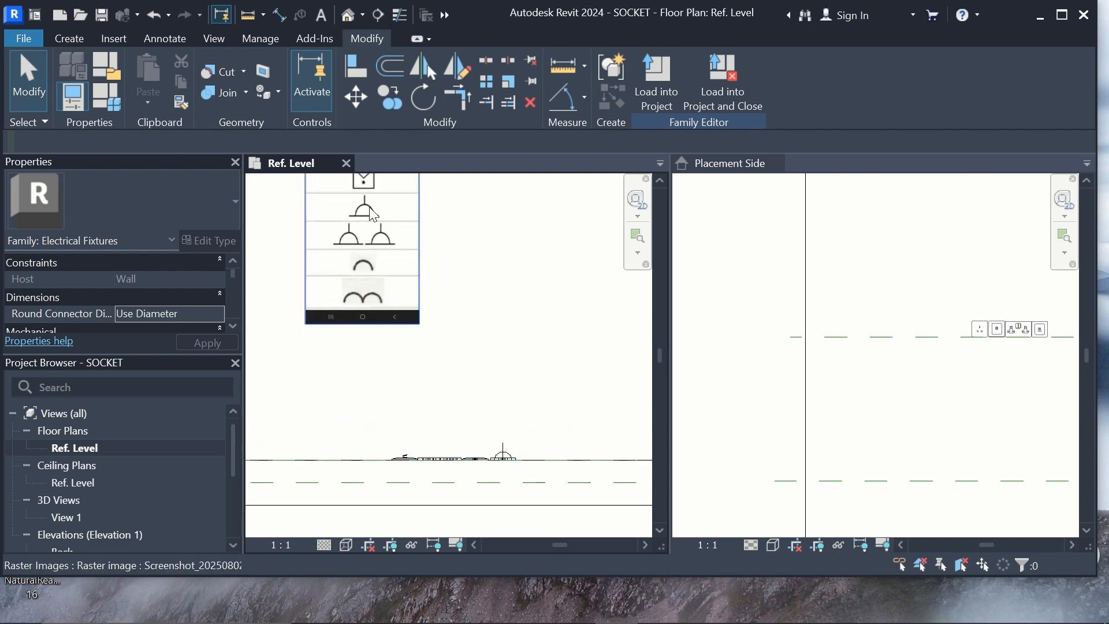
pyautogui.scroll(-2, 376, 222)
pyautogui.scroll(3, 460, 365)
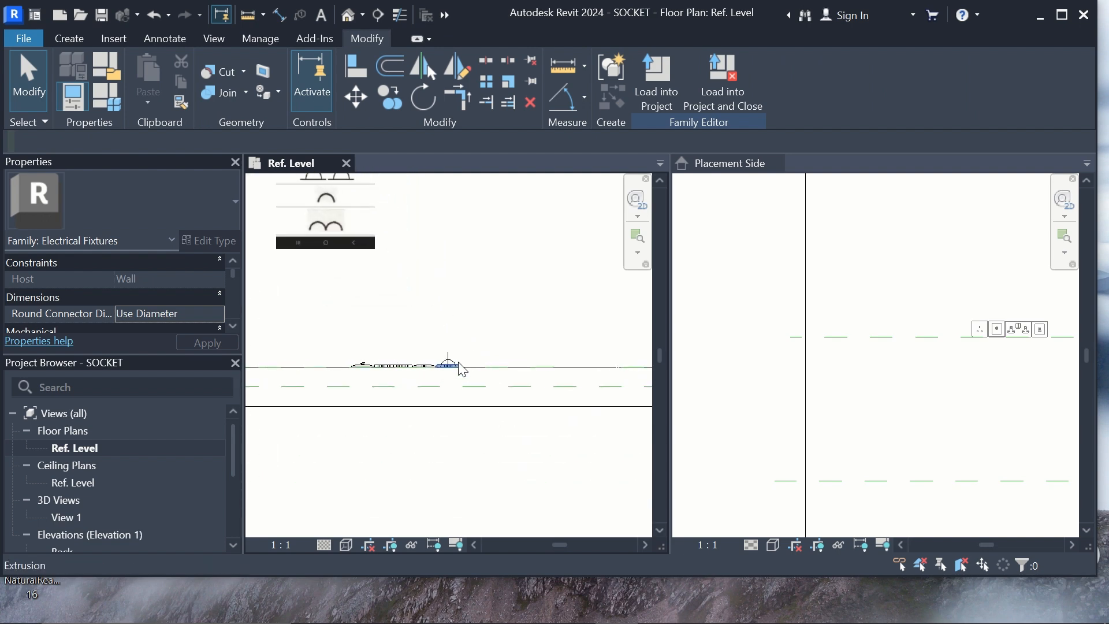
pyautogui.scroll(5, 461, 368)
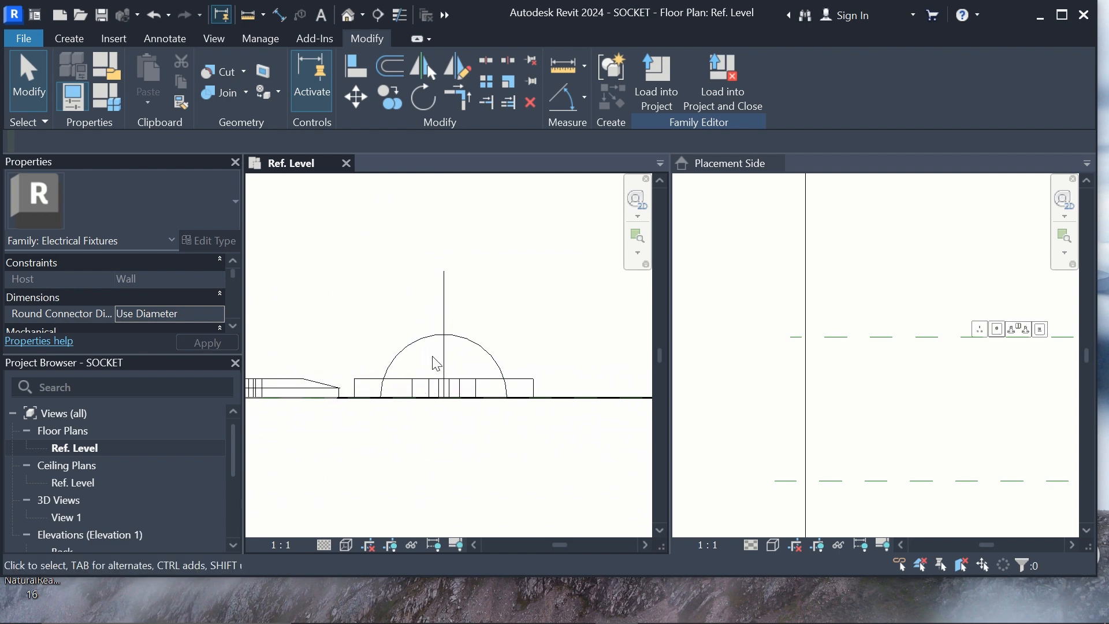
pyautogui.click(453, 364)
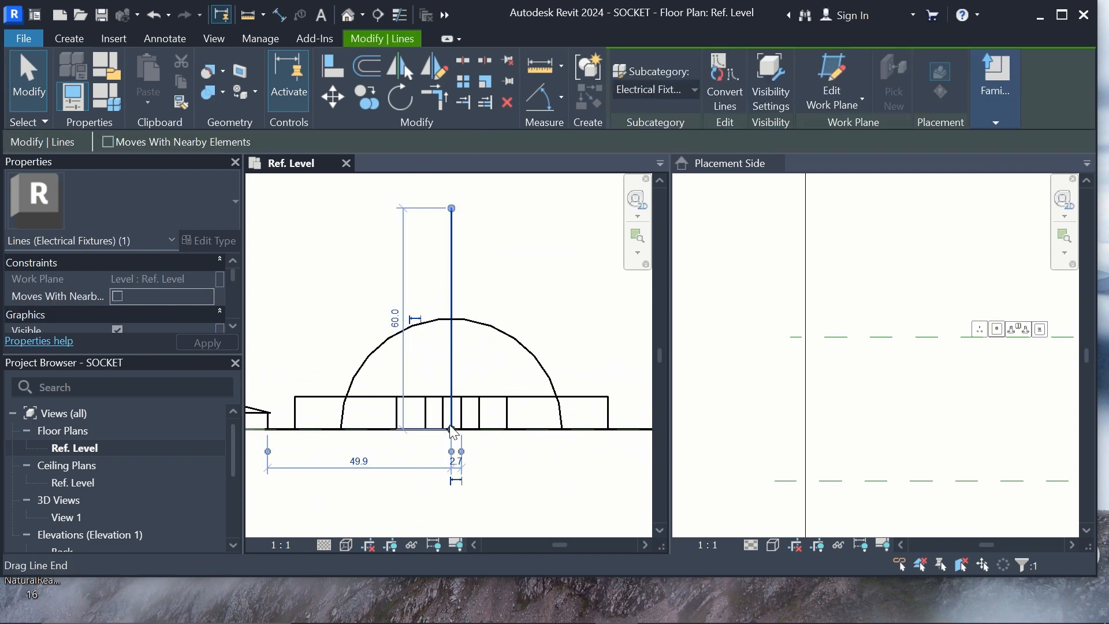
pyautogui.moveTo(452, 429); pyautogui.dragTo(451, 318)
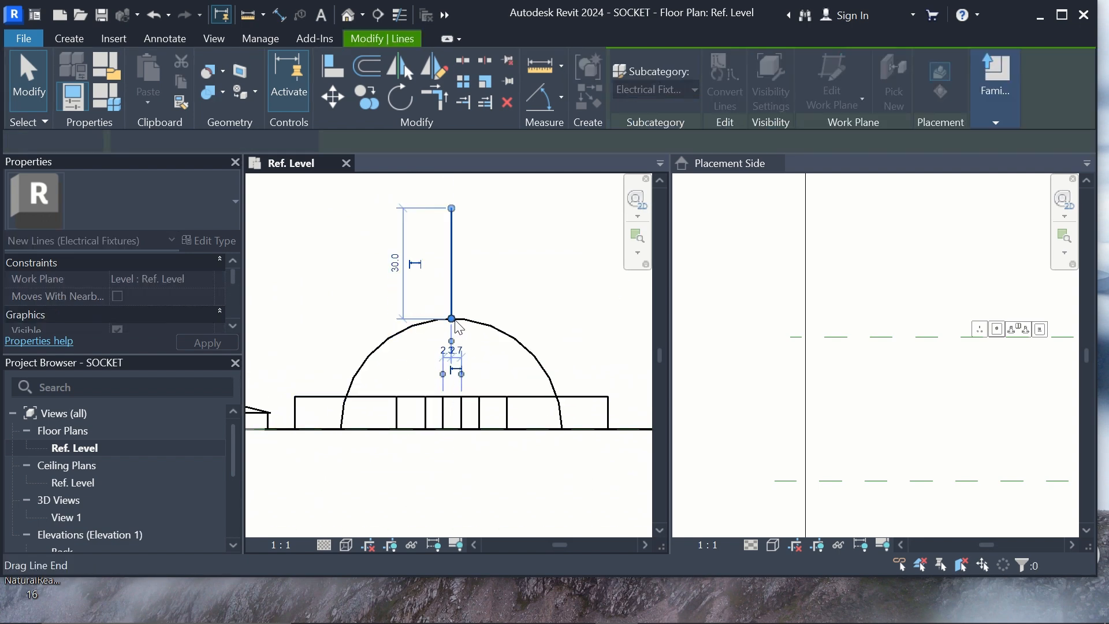
pyautogui.press('Escape')
# Pull the line's outer end in toward the semicircle so the line is about 15 mm long.
pyautogui.click(453, 213)
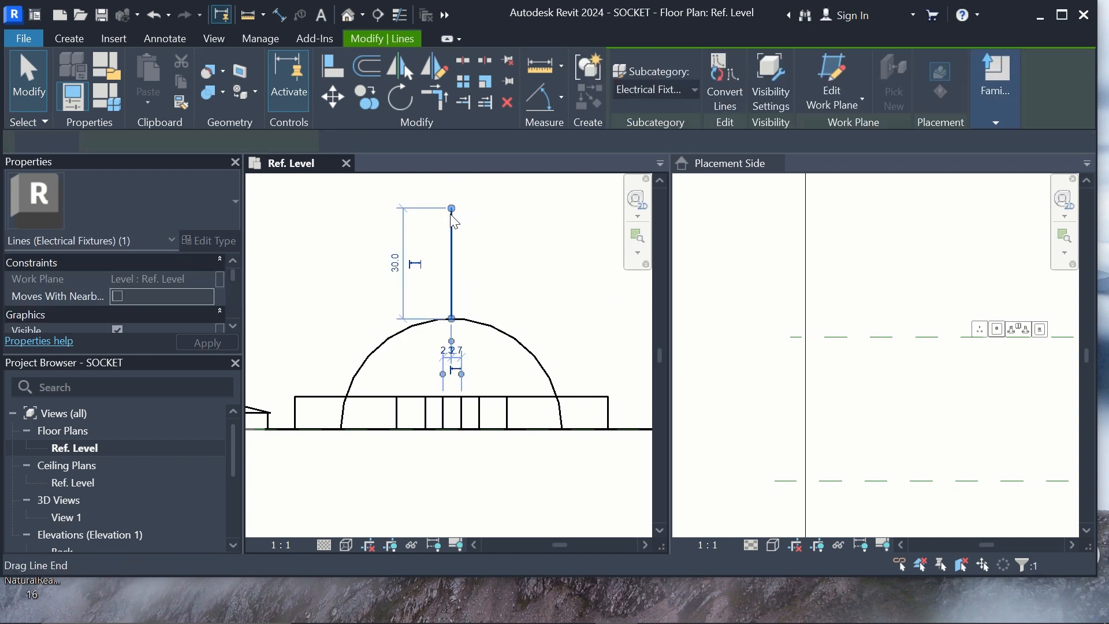
pyautogui.moveTo(454, 213); pyautogui.dragTo(460, 265)
pyautogui.click(483, 250)
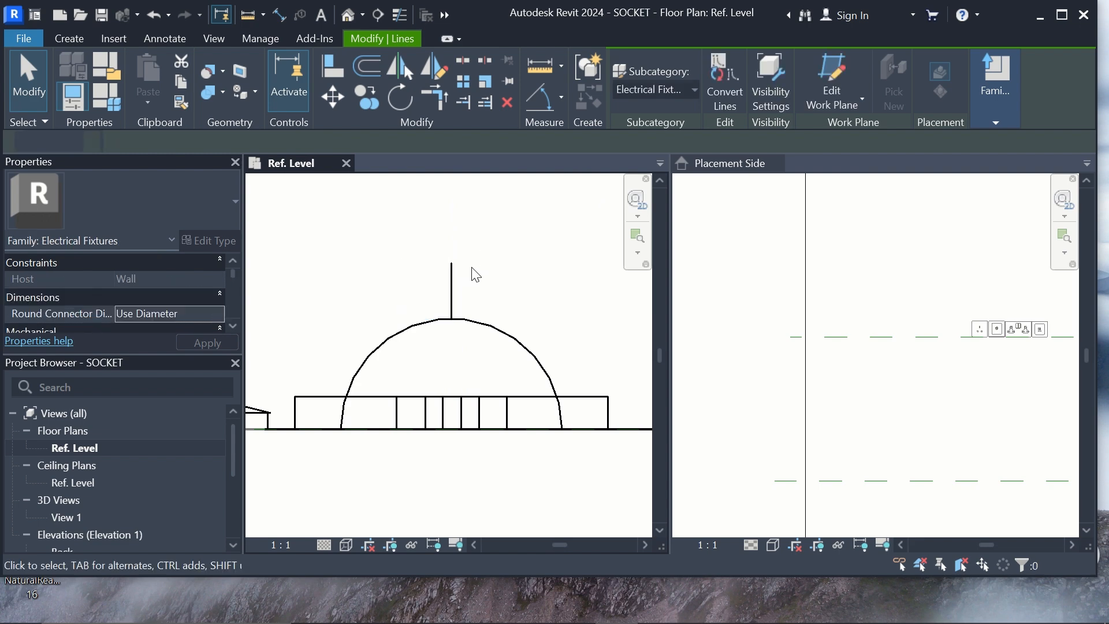
# Set the visibility of the symbol's stem, semicircle and base line to Coarse and Medium detail levels only, with Fine off.
pyautogui.click(459, 293)
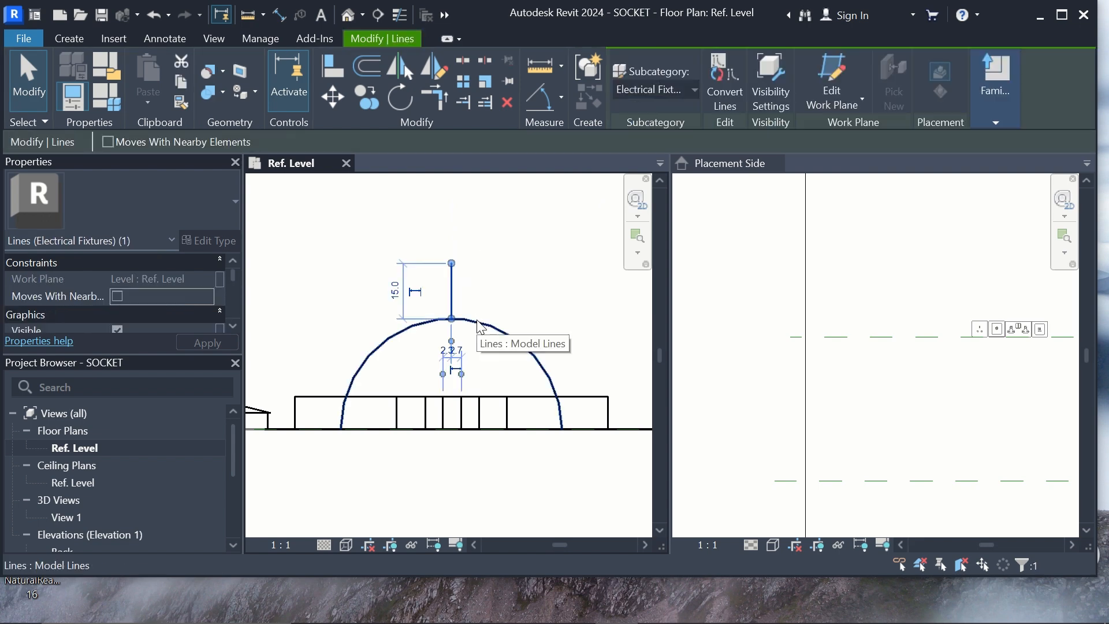
pyautogui.keyDown('ctrl'); pyautogui.click(482, 327); pyautogui.keyUp('ctrl')
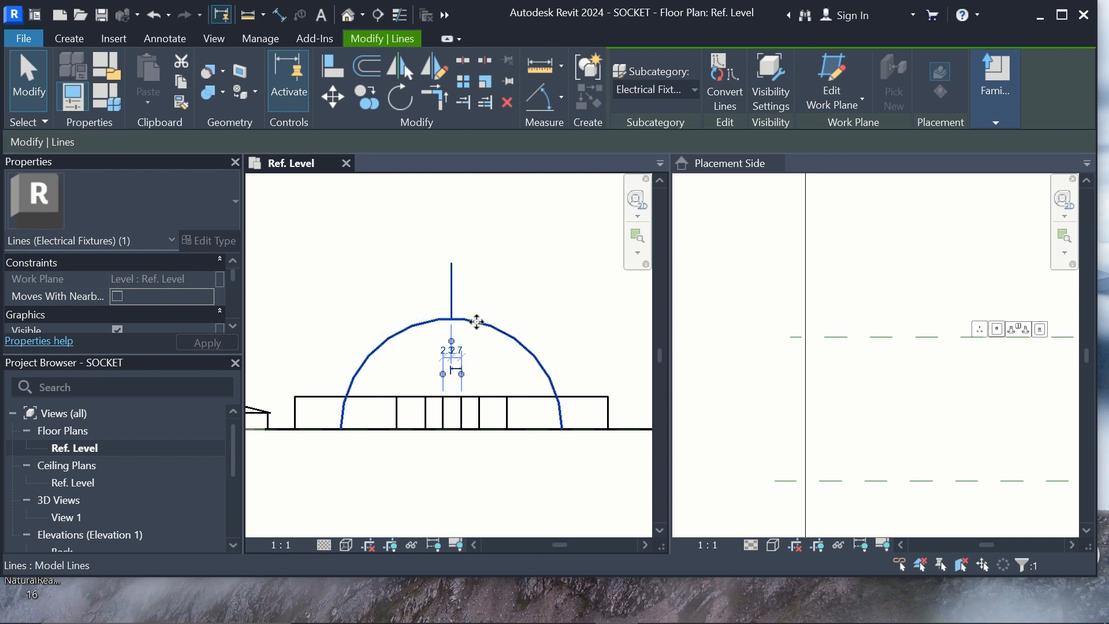
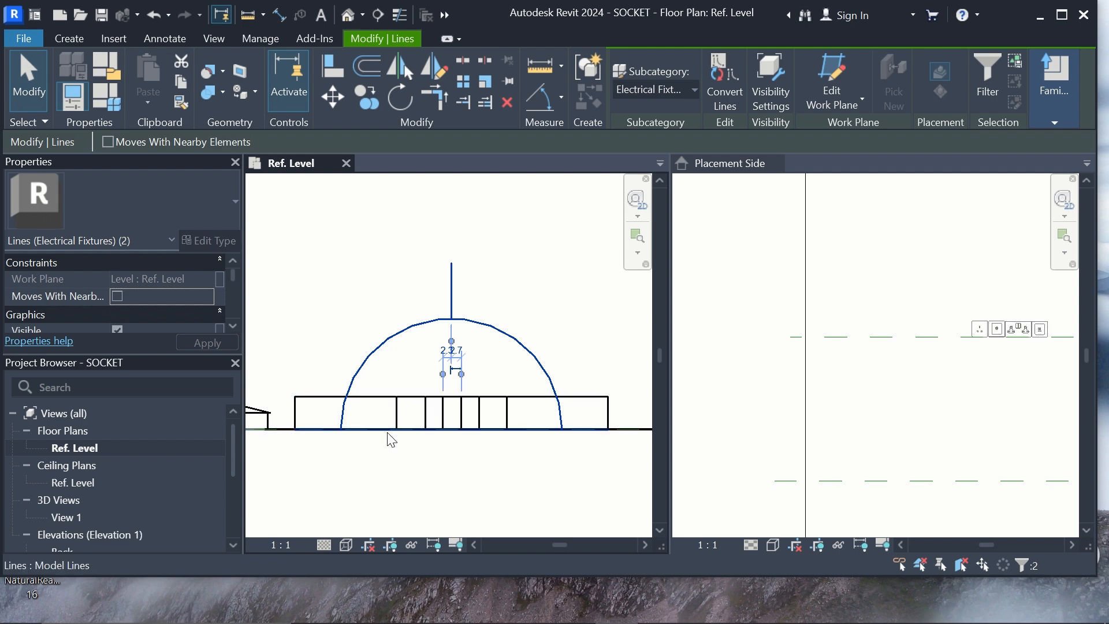
pyautogui.click(388, 430)
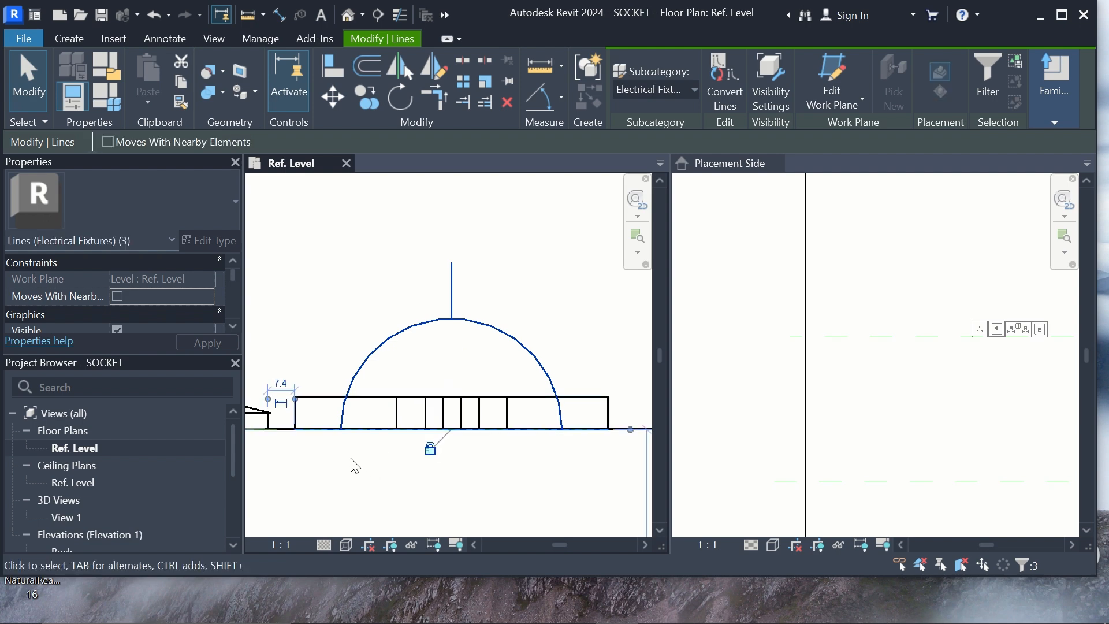
pyautogui.scroll(-3, 132, 315)
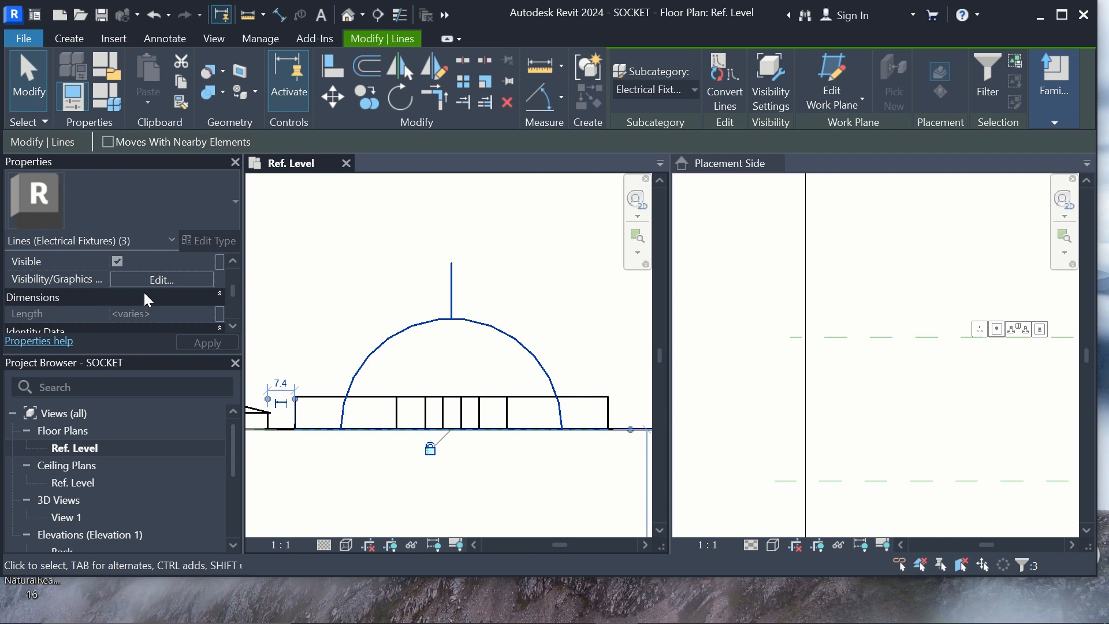
pyautogui.click(144, 292)
pyautogui.click(154, 285)
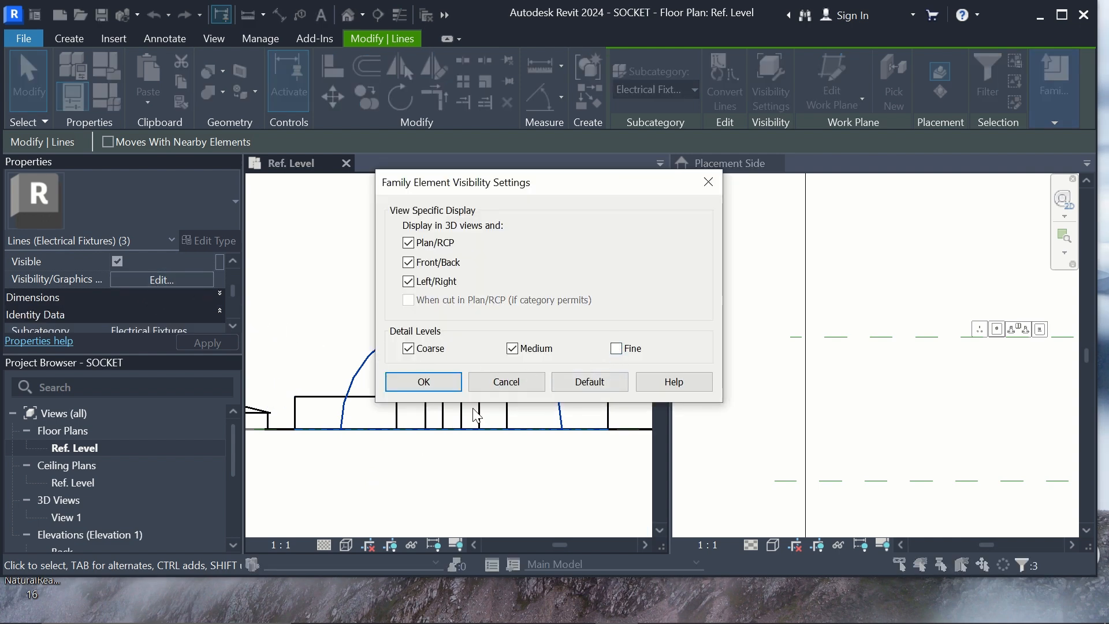
pyautogui.click(423, 383)
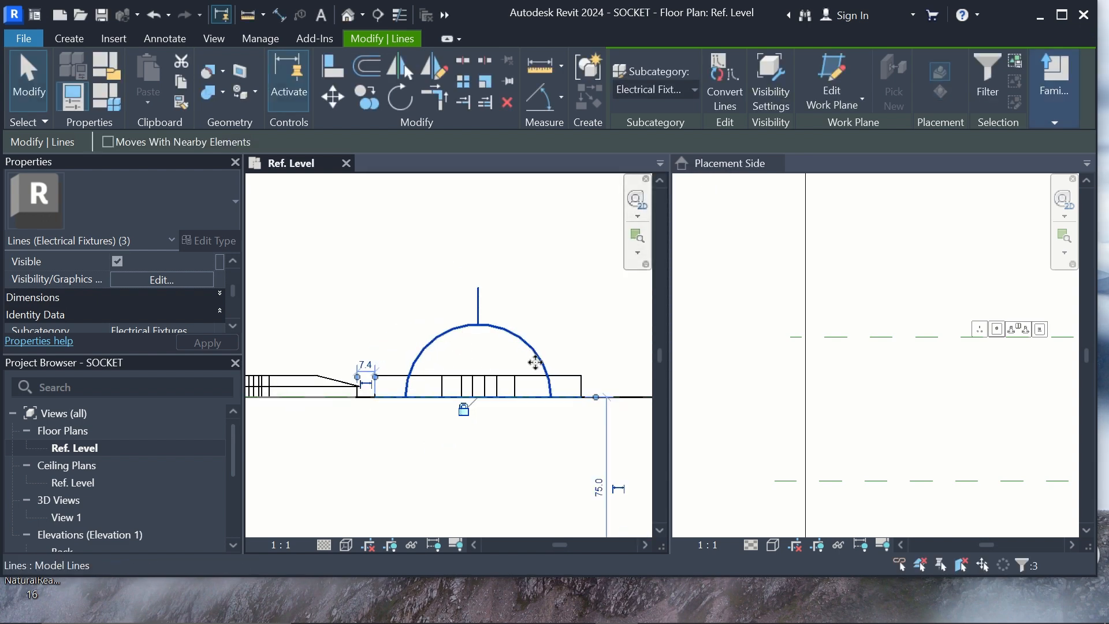
# Copy the three symbol lines from the single socket to a free spot in front of the double socket.
pyautogui.scroll(-4, 535, 363)
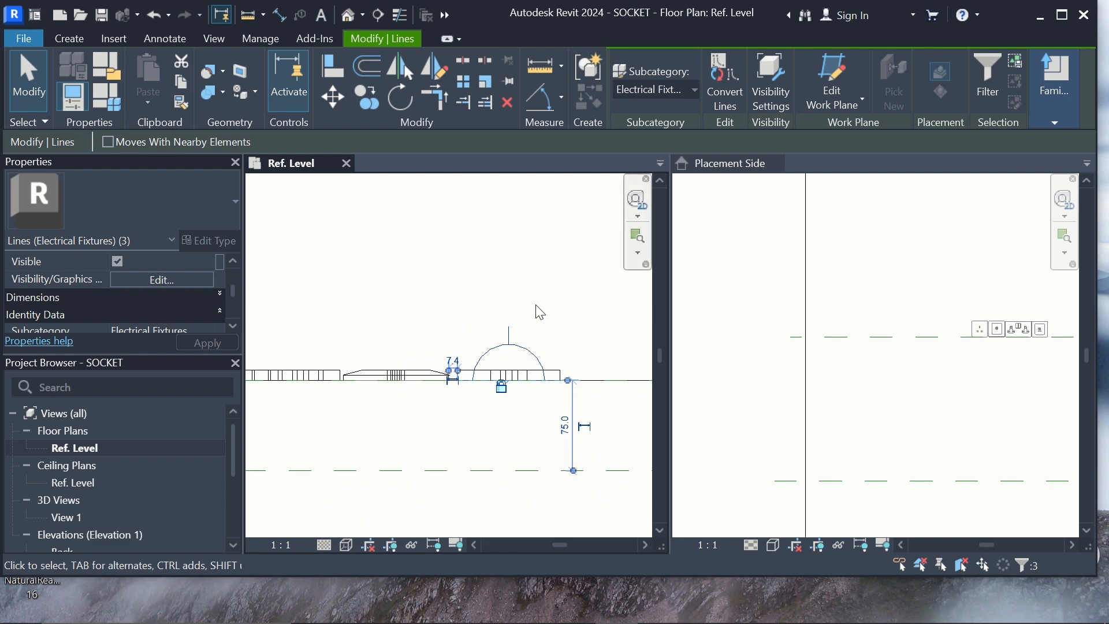
pyautogui.scroll(-3, 540, 312)
pyautogui.scroll(3, 474, 327)
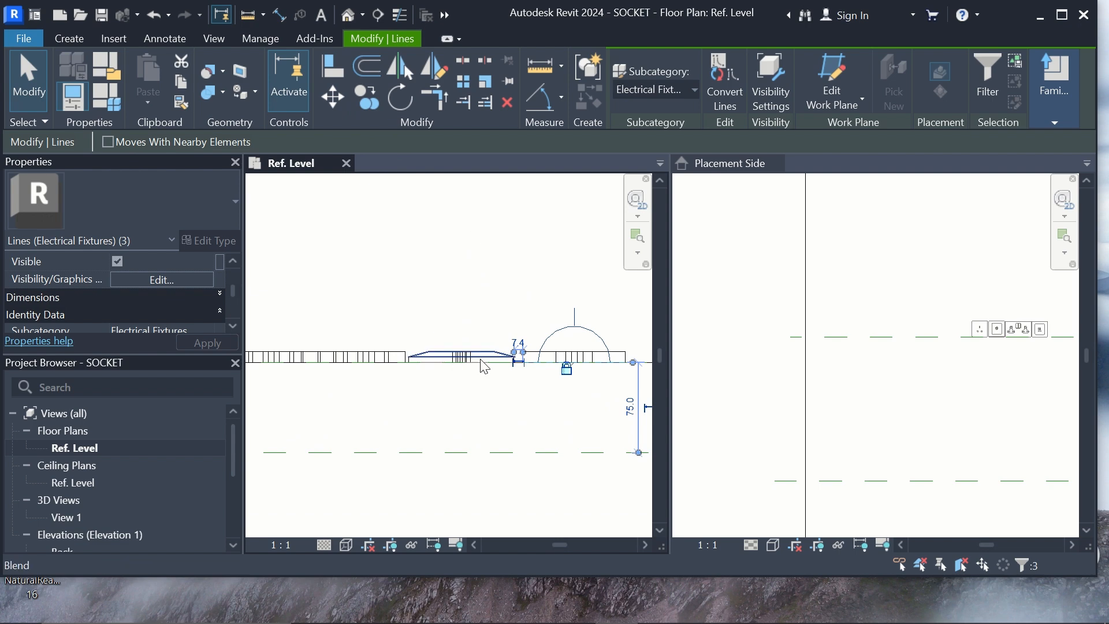
pyautogui.scroll(-1, 538, 351)
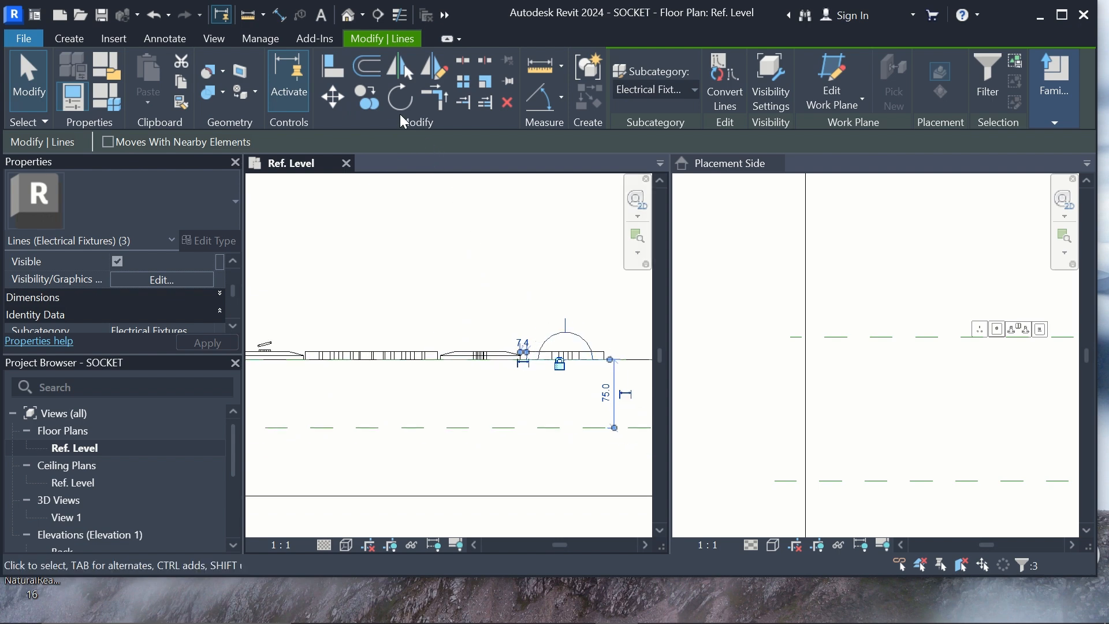
pyautogui.click(565, 350)
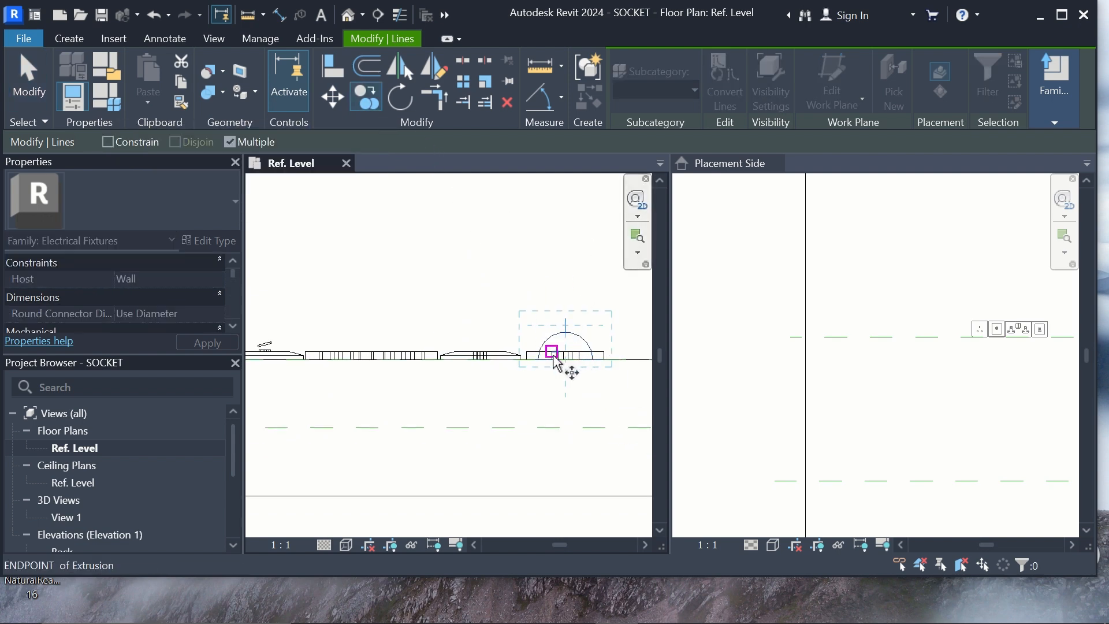
pyautogui.click(561, 354)
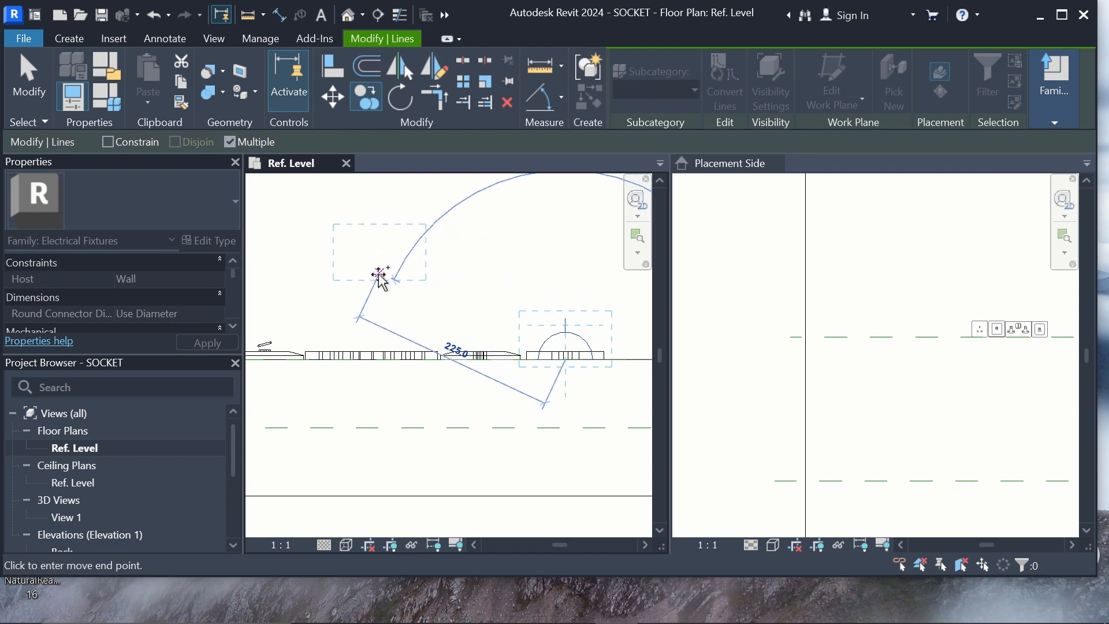
pyautogui.scroll(2, 359, 321)
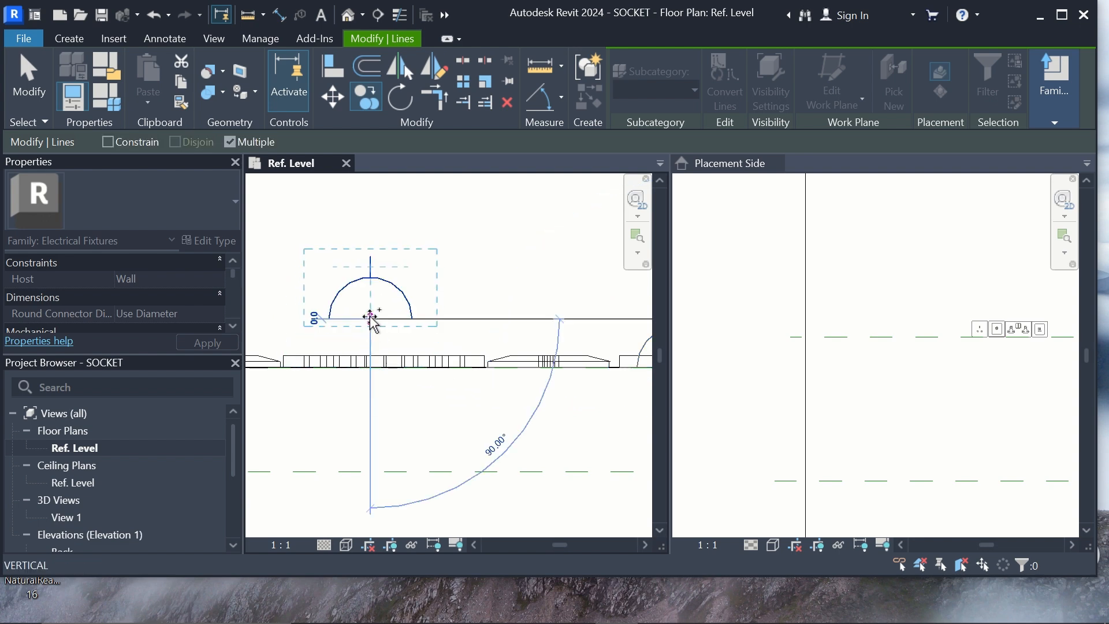
pyautogui.click(497, 276)
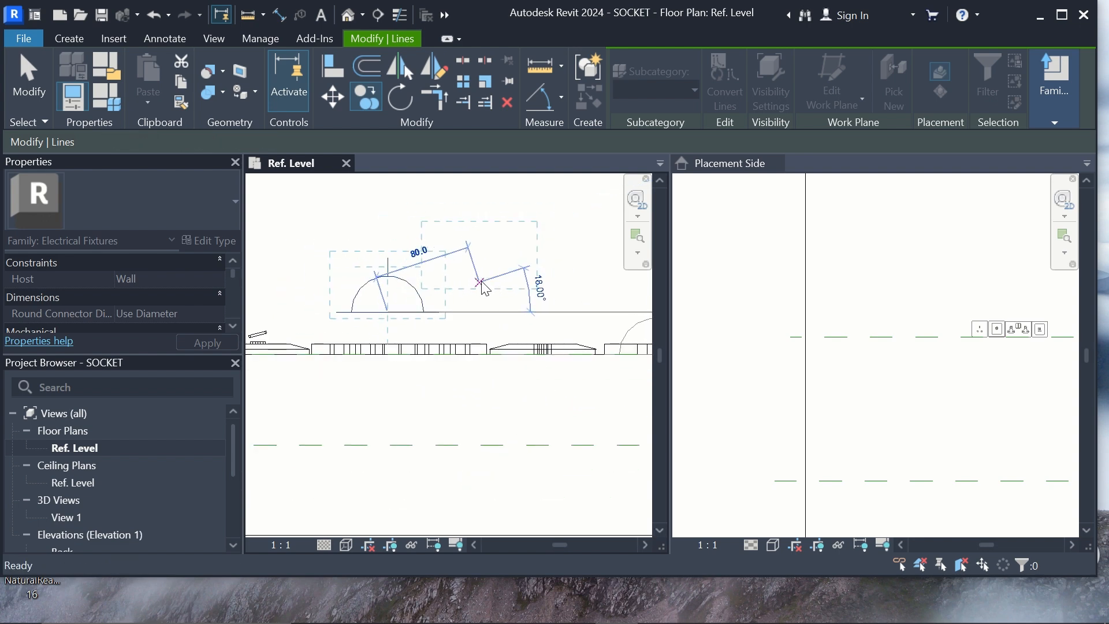
pyautogui.scroll(-1, 497, 276)
pyautogui.click(495, 279)
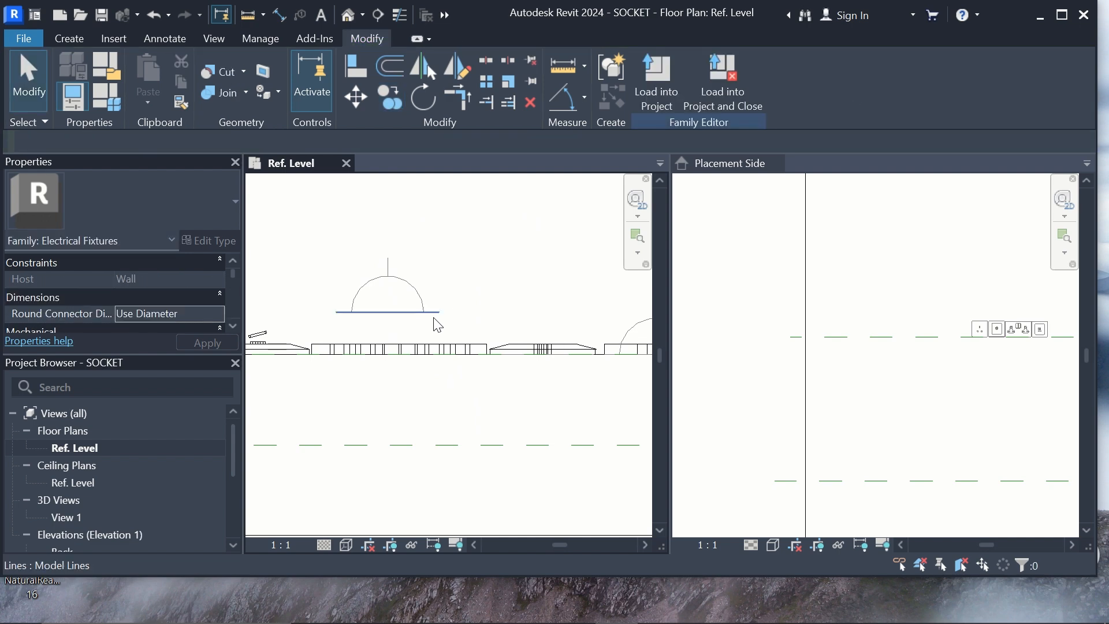
# Compare the copied symbol with the double-socket symbol in the reference image.
pyautogui.scroll(-3, 436, 319)
pyautogui.scroll(-5, 434, 318)
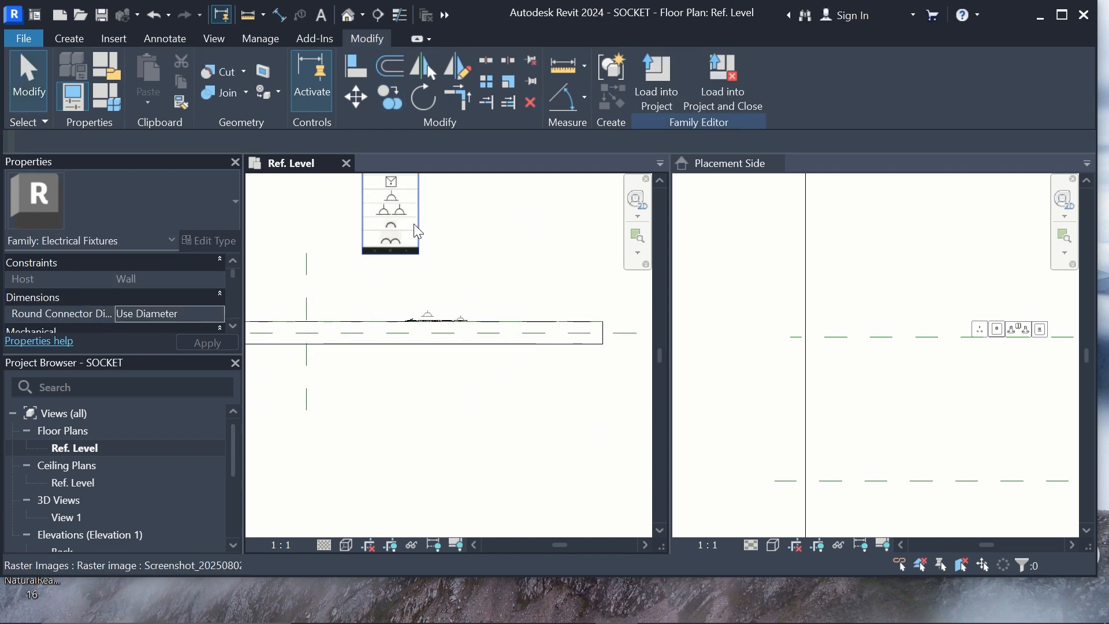
pyautogui.scroll(5, 408, 214)
pyautogui.scroll(-1, 408, 215)
pyautogui.scroll(-1, 411, 222)
pyautogui.scroll(5, 426, 342)
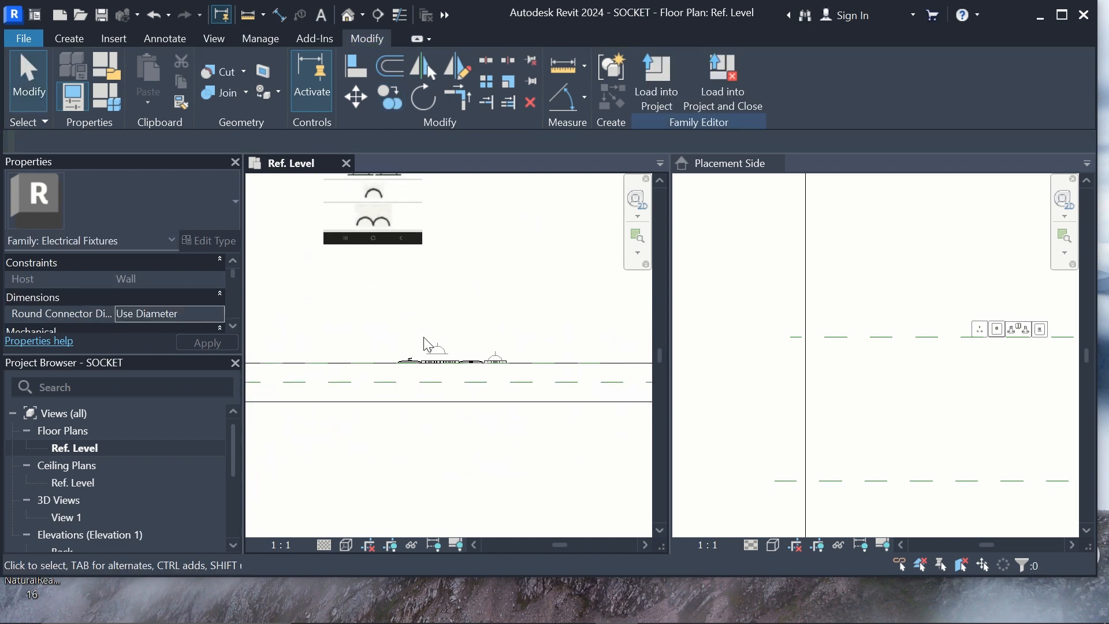
pyautogui.scroll(1, 443, 368)
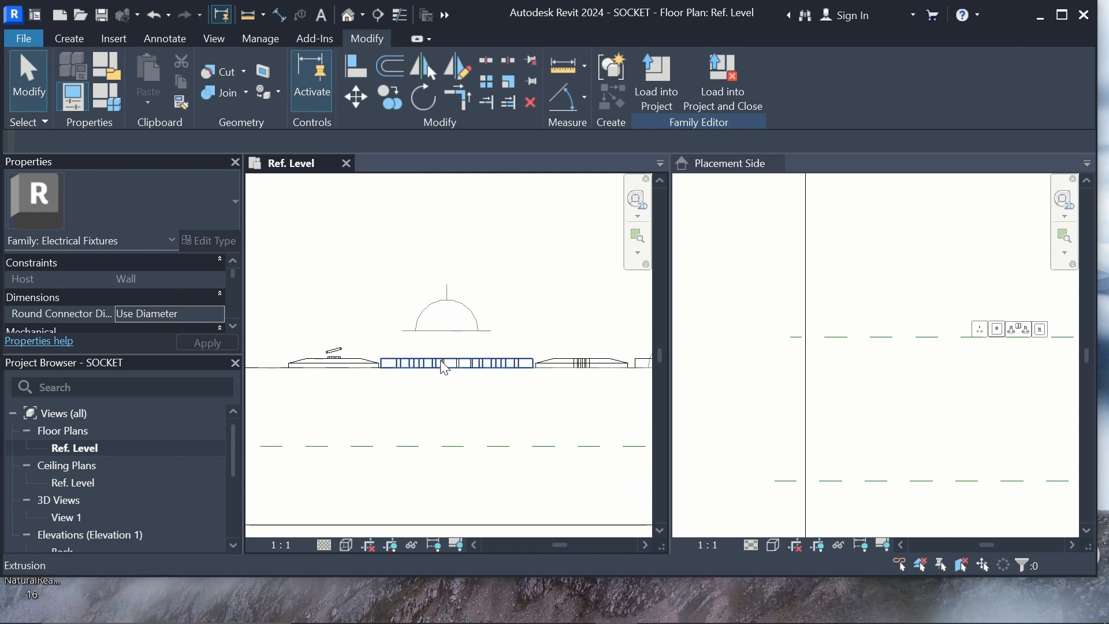
pyautogui.scroll(1, 442, 369)
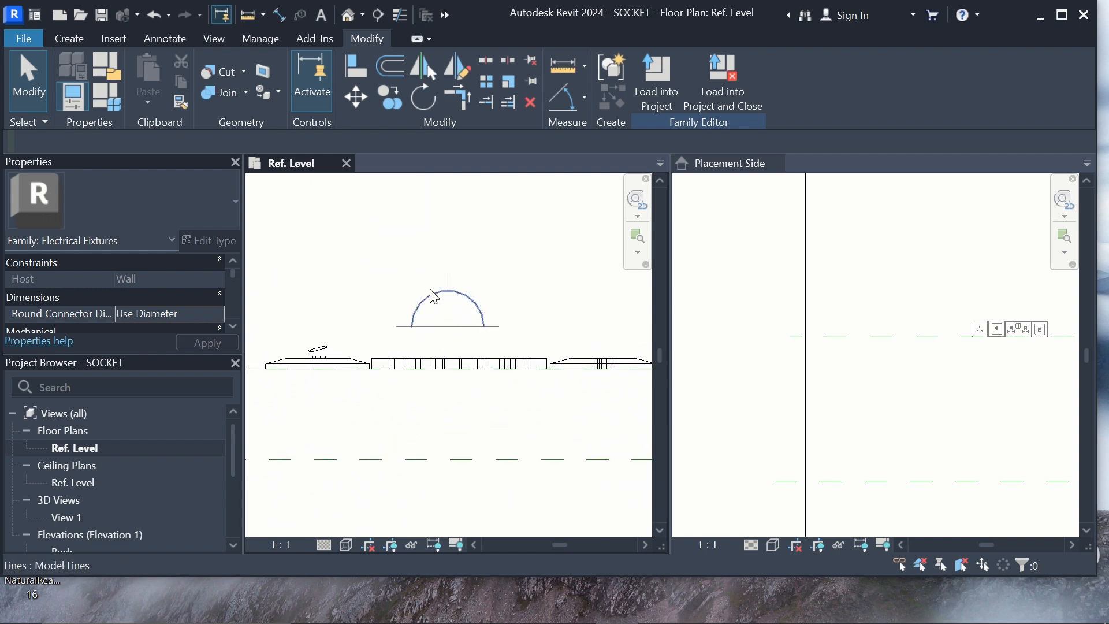
# Move the copied symbol by its base line's left end onto the wall face near the double socket's left edge.
pyautogui.moveTo(379, 261); pyautogui.dragTo(546, 366)
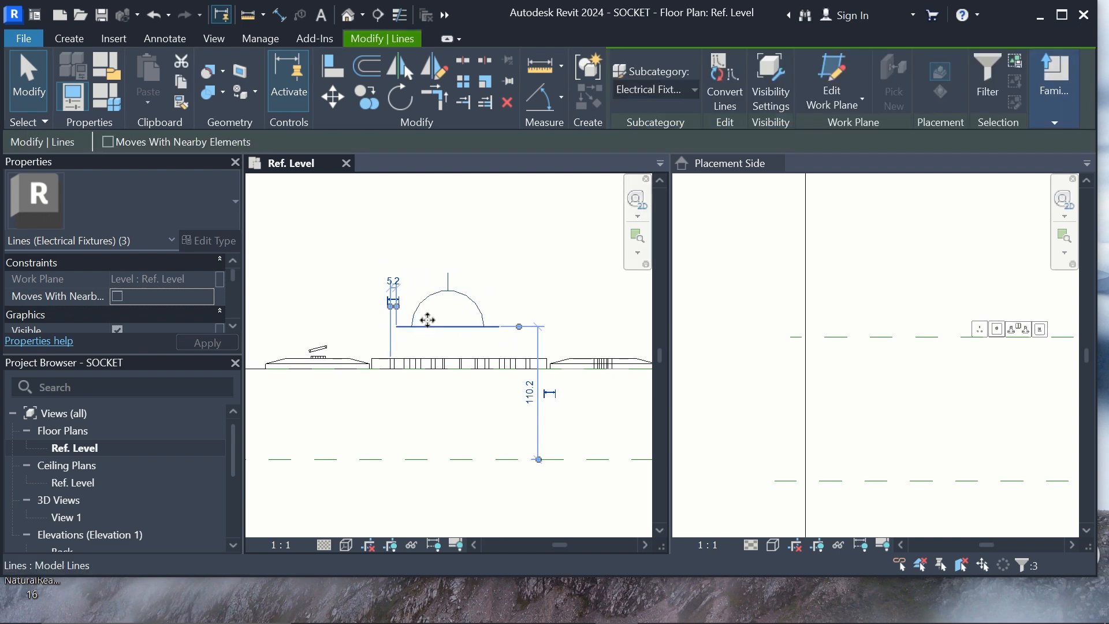
pyautogui.click(369, 312)
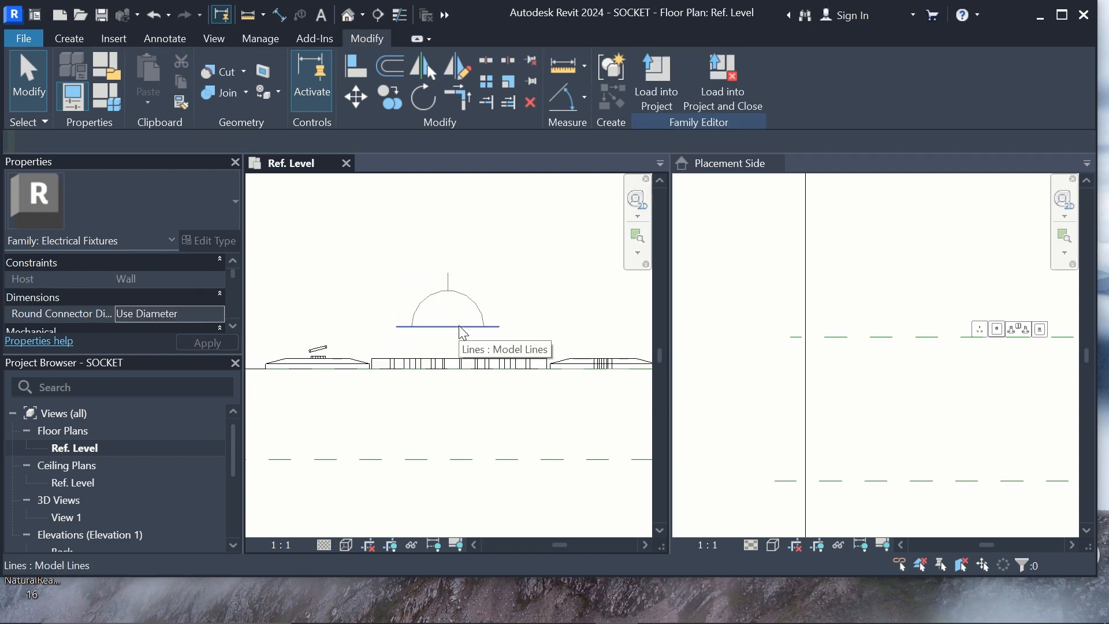
pyautogui.moveTo(382, 252); pyautogui.dragTo(512, 349)
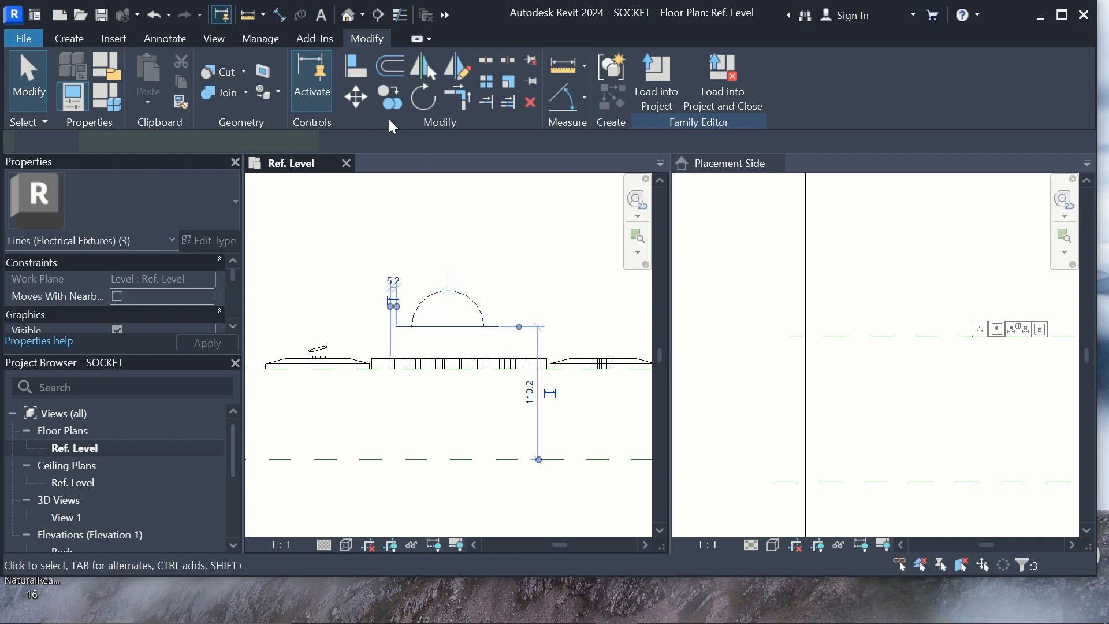
pyautogui.click(365, 101)
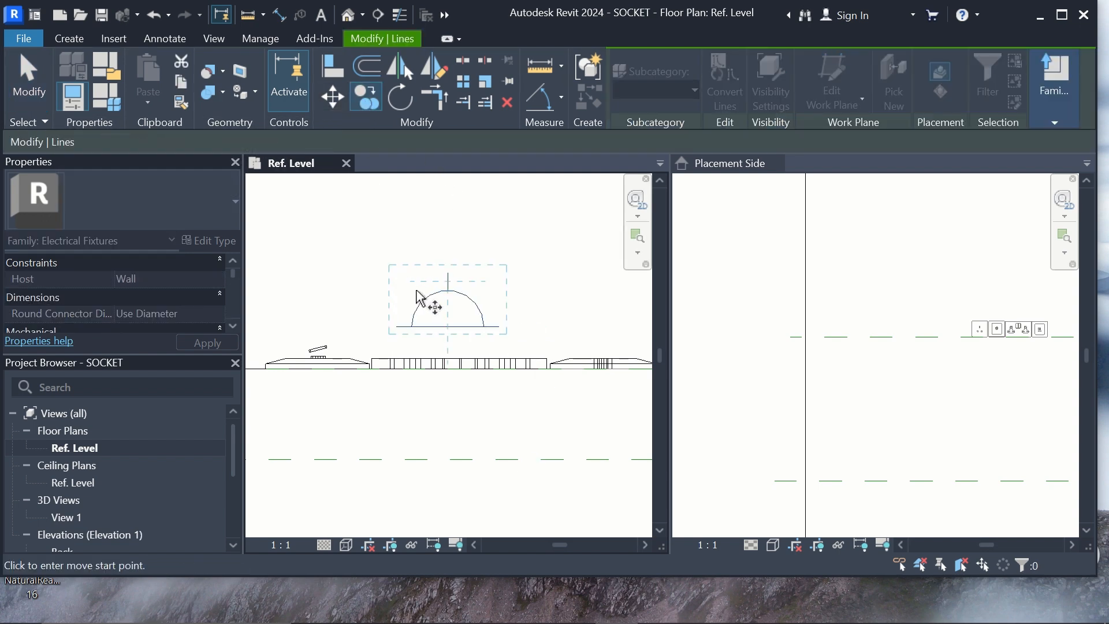
pyautogui.click(395, 327)
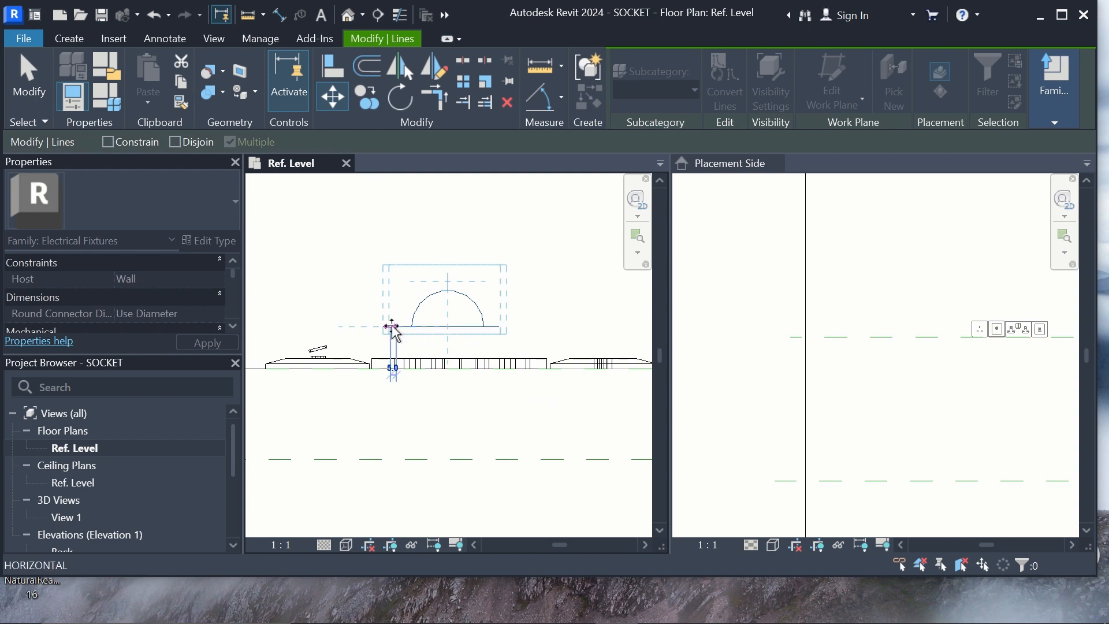
pyautogui.click(378, 370)
pyautogui.scroll(3, 381, 368)
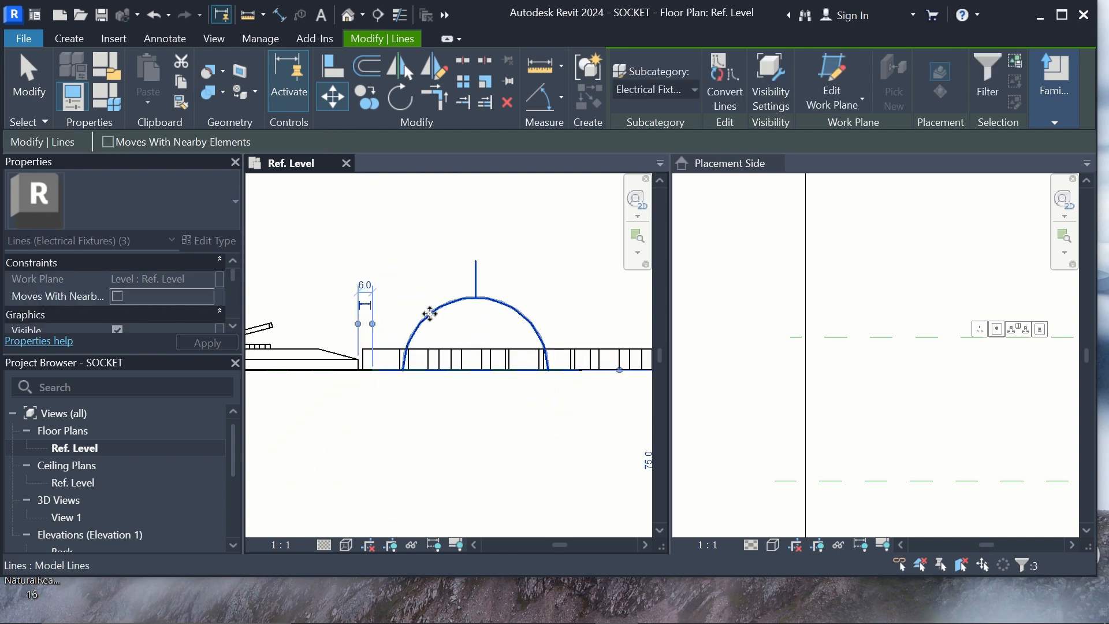
# Nudge the copied symbol left along the wall face until its base line starts just beyond the double socket's left edge.
pyautogui.press('Left')
pyautogui.press('Left')
pyautogui.press('Left')
pyautogui.press('Left')
pyautogui.press('Left')
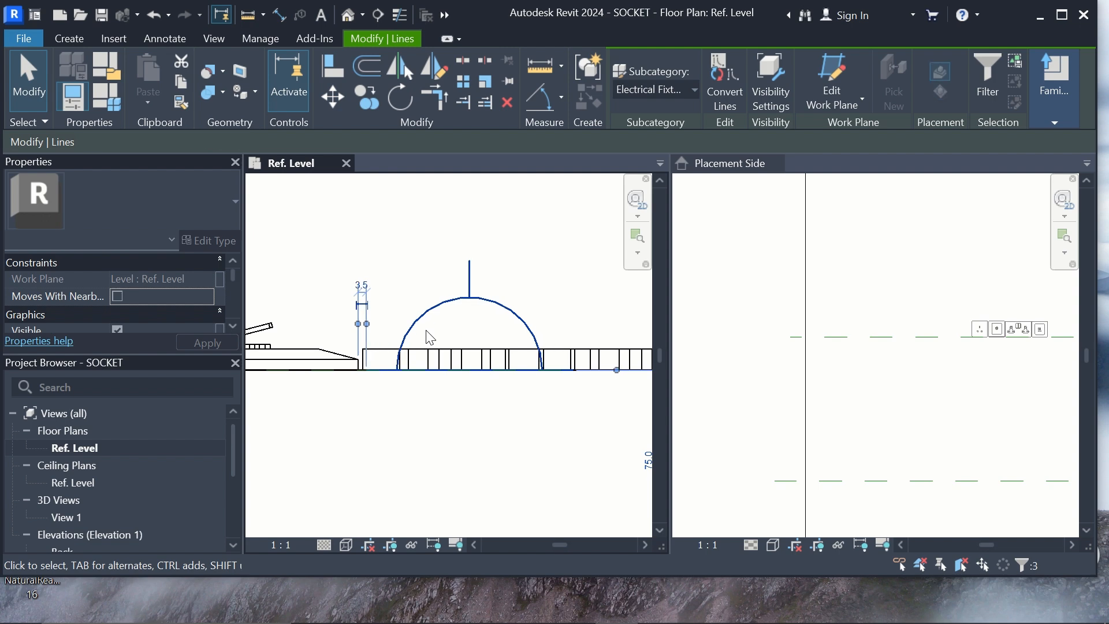
pyautogui.press('Left')
pyautogui.press('Left')
pyautogui.press('Left')
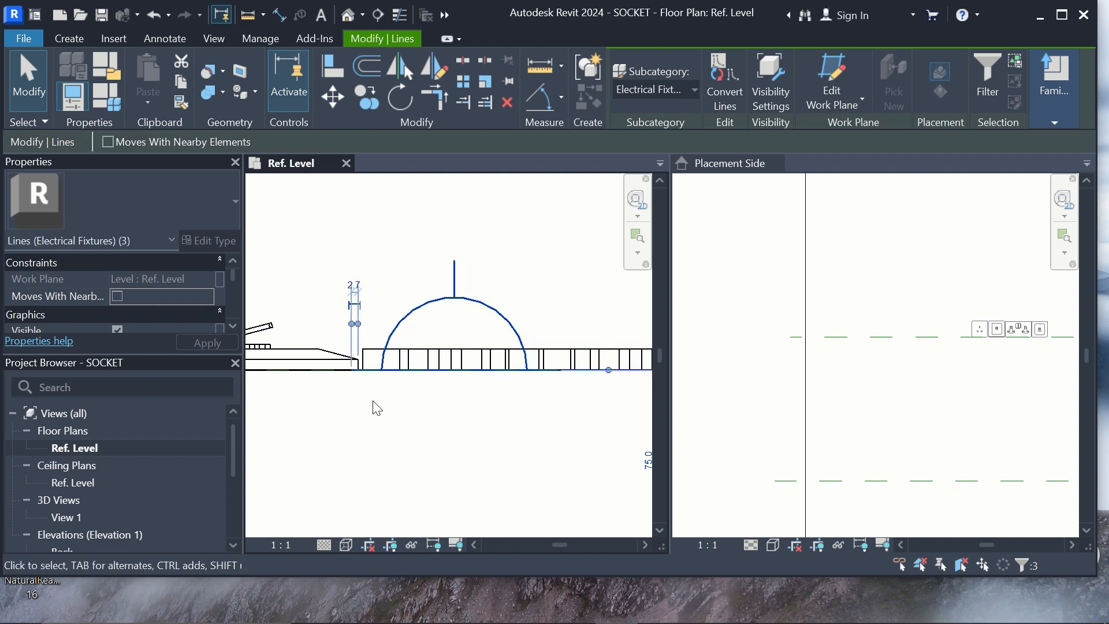
pyautogui.scroll(-2, 376, 408)
pyautogui.scroll(2, 488, 396)
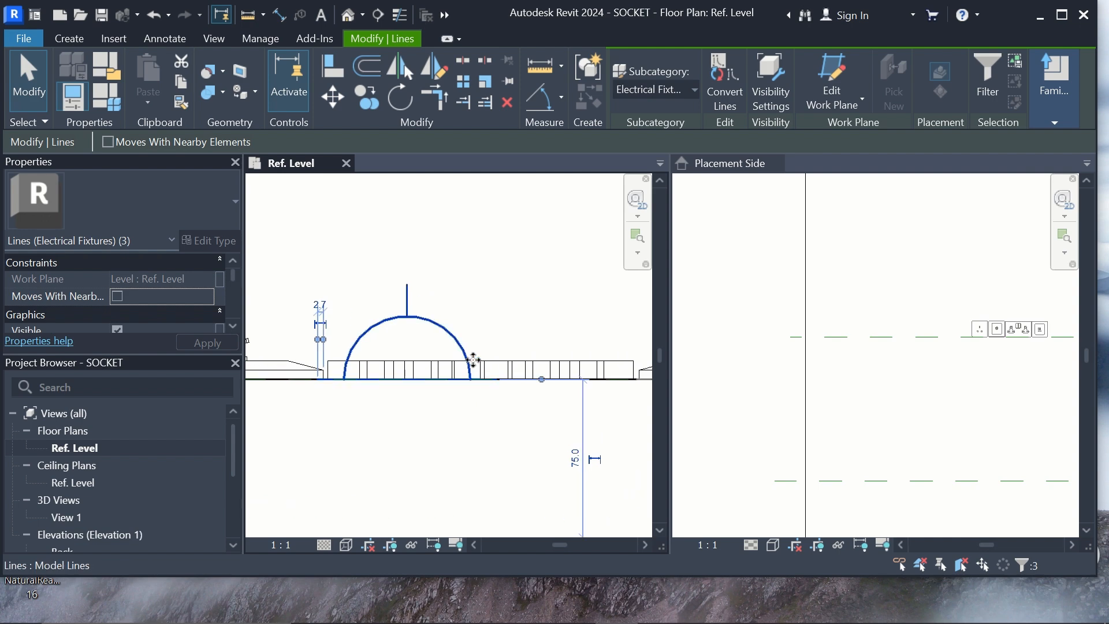
# Copy the arc and its stem from the arc's left end to its right end, forming two adjoining half circles over the double socket.
pyautogui.click(478, 324)
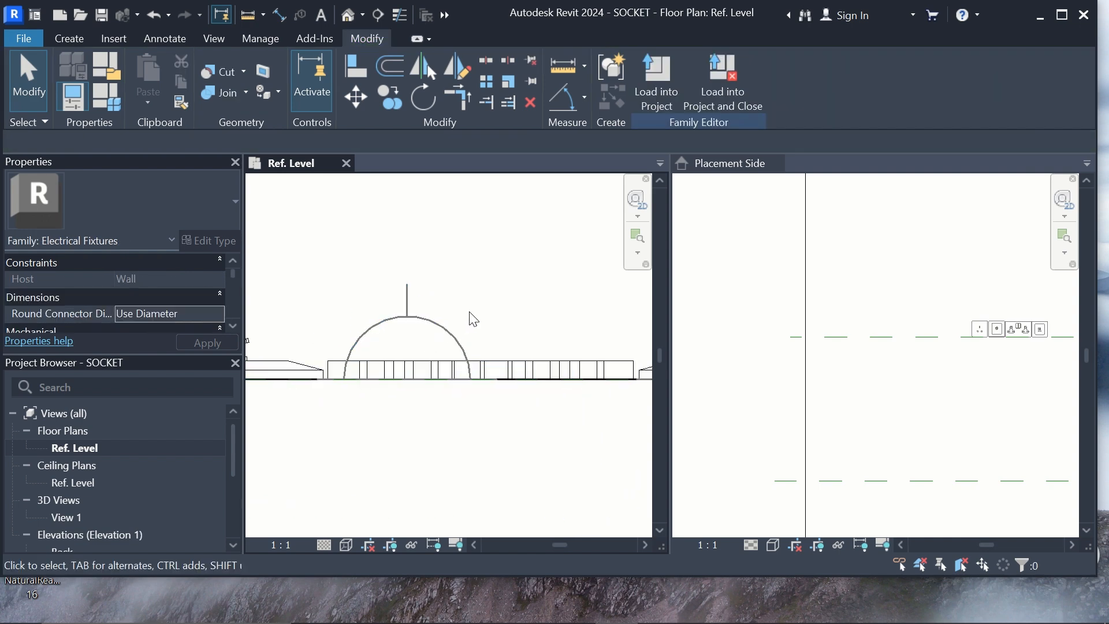
pyautogui.click(407, 297)
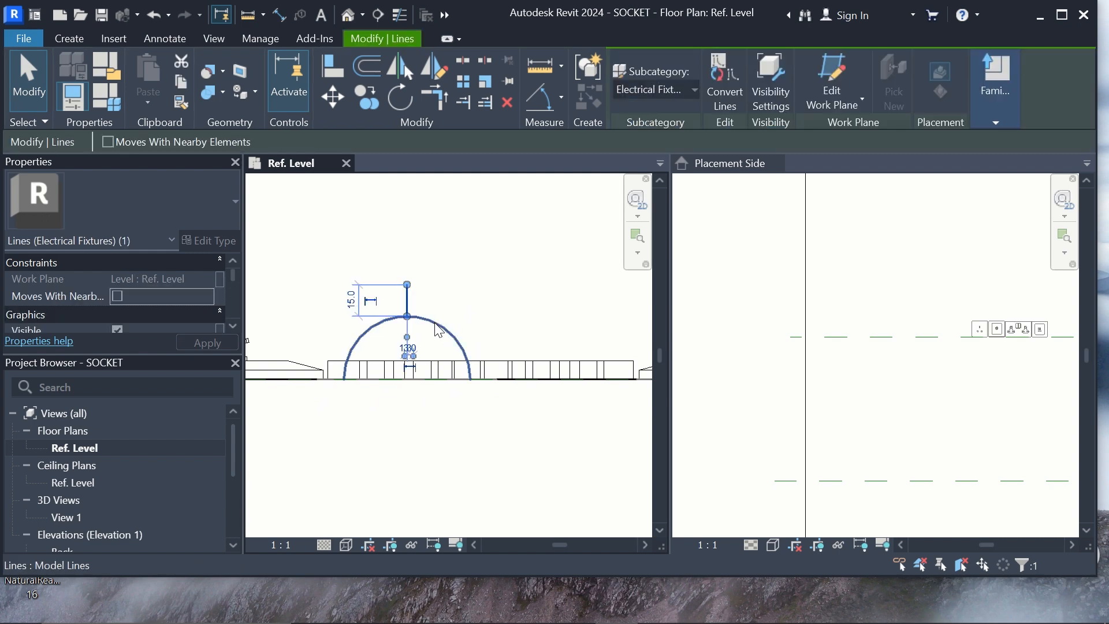
pyautogui.click(438, 322)
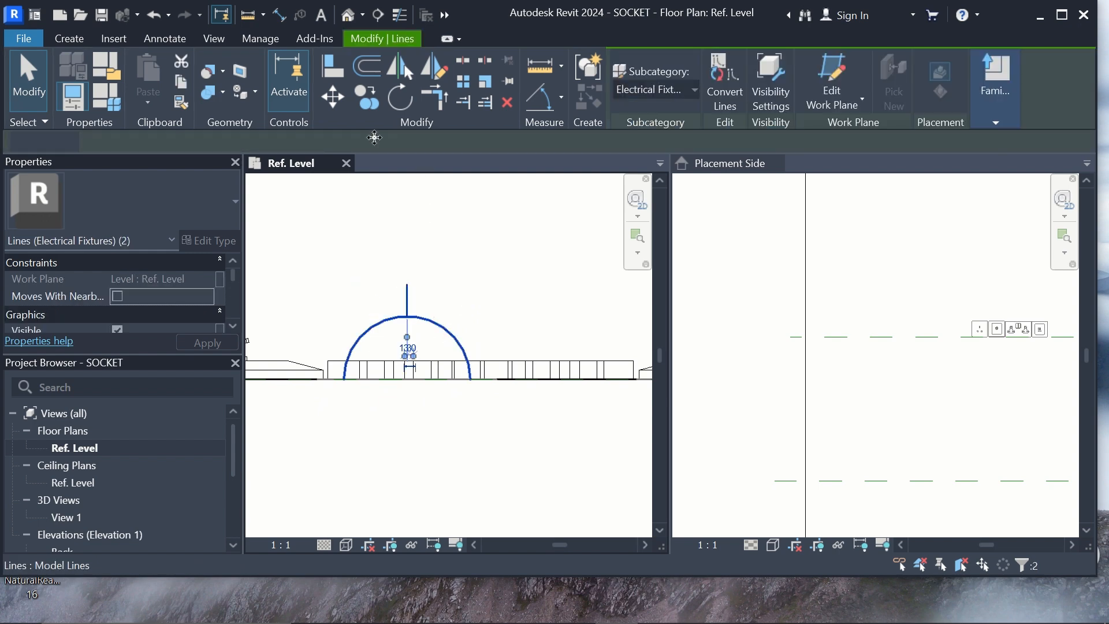
pyautogui.click(364, 102)
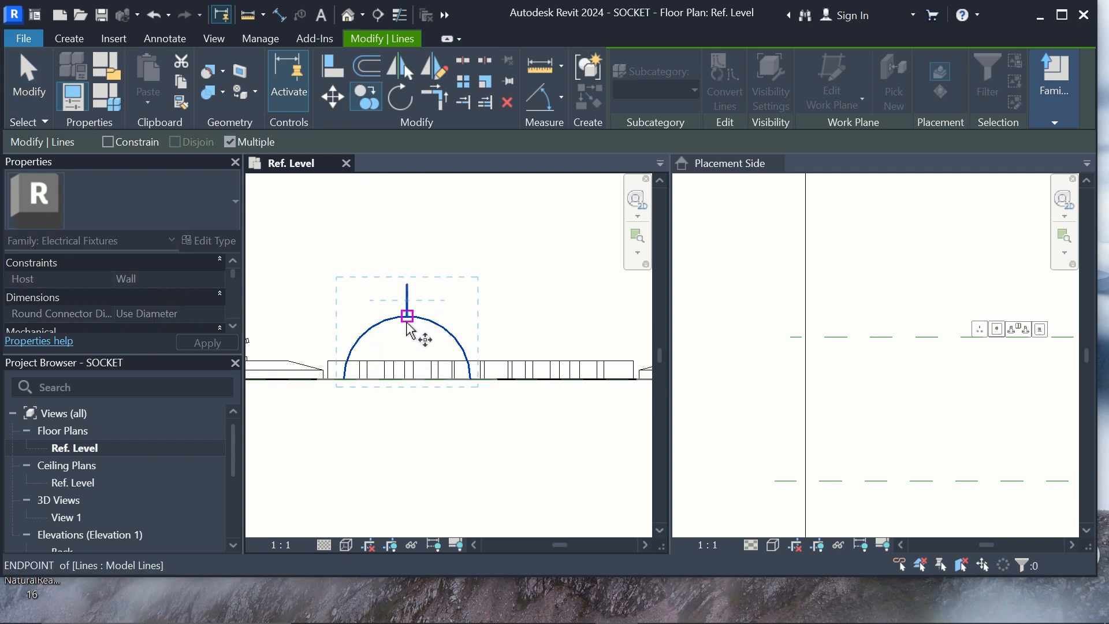
pyautogui.click(345, 381)
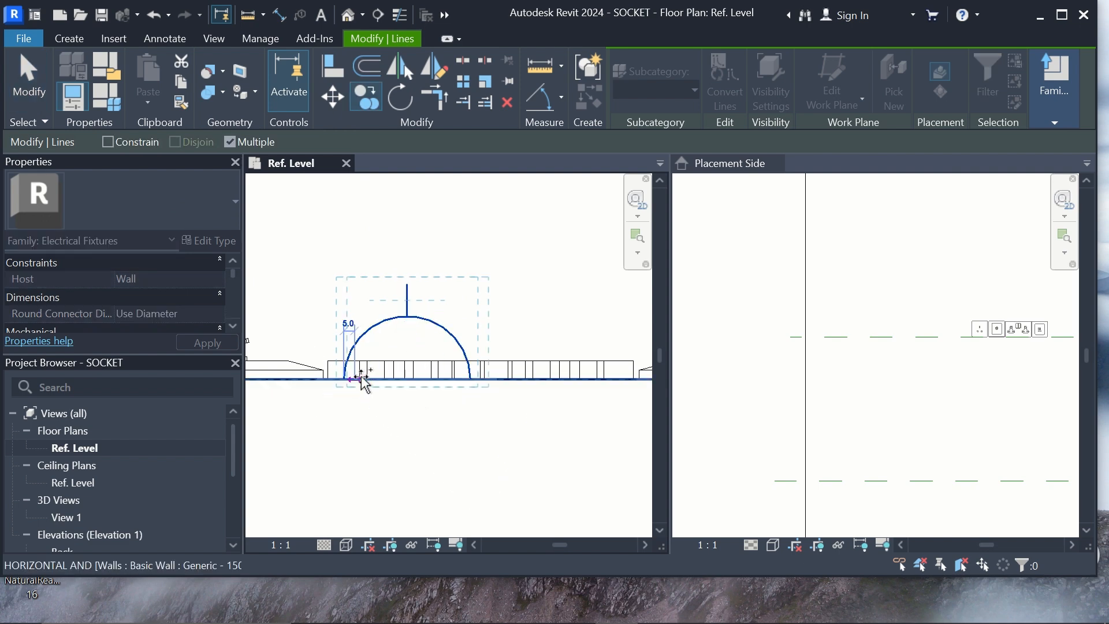
pyautogui.click(471, 379)
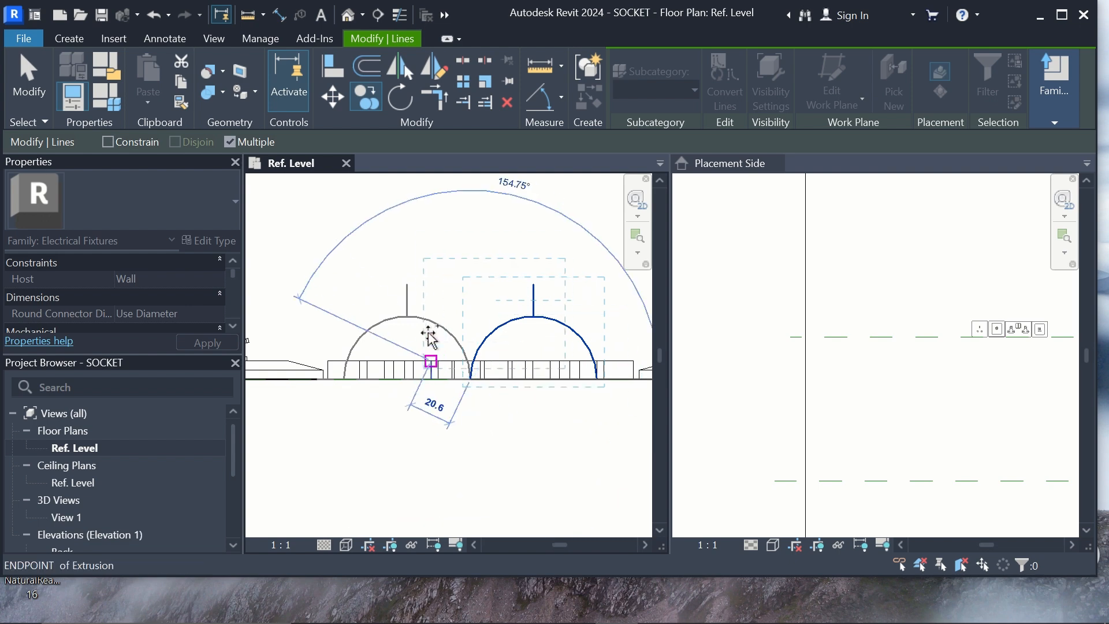
pyautogui.scroll(-2, 423, 300)
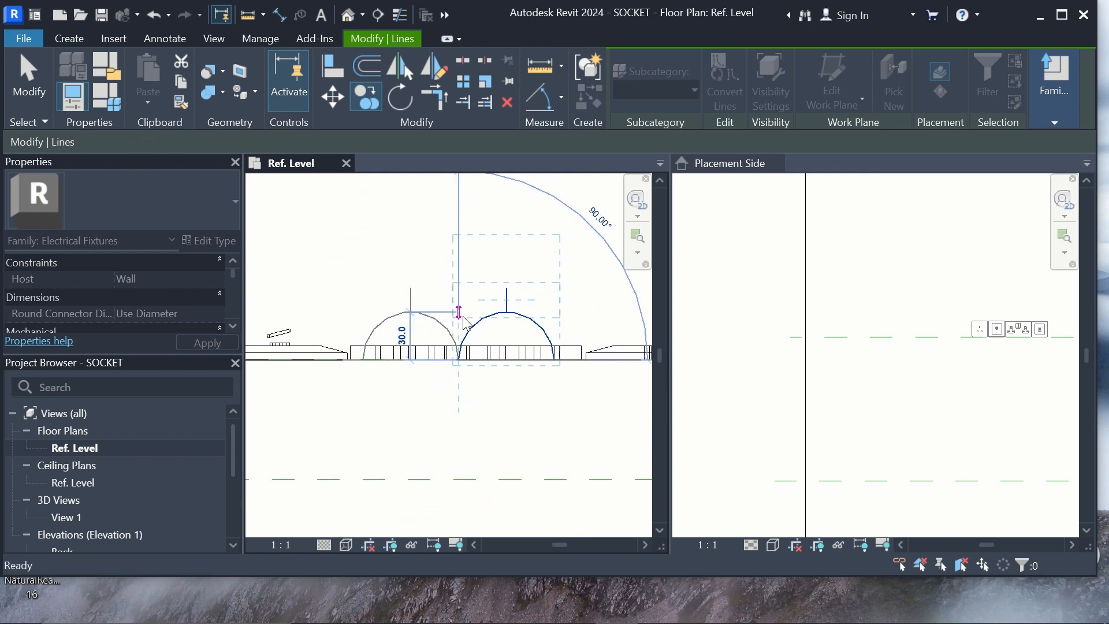
pyautogui.press('Escape')
pyautogui.press('Escape')
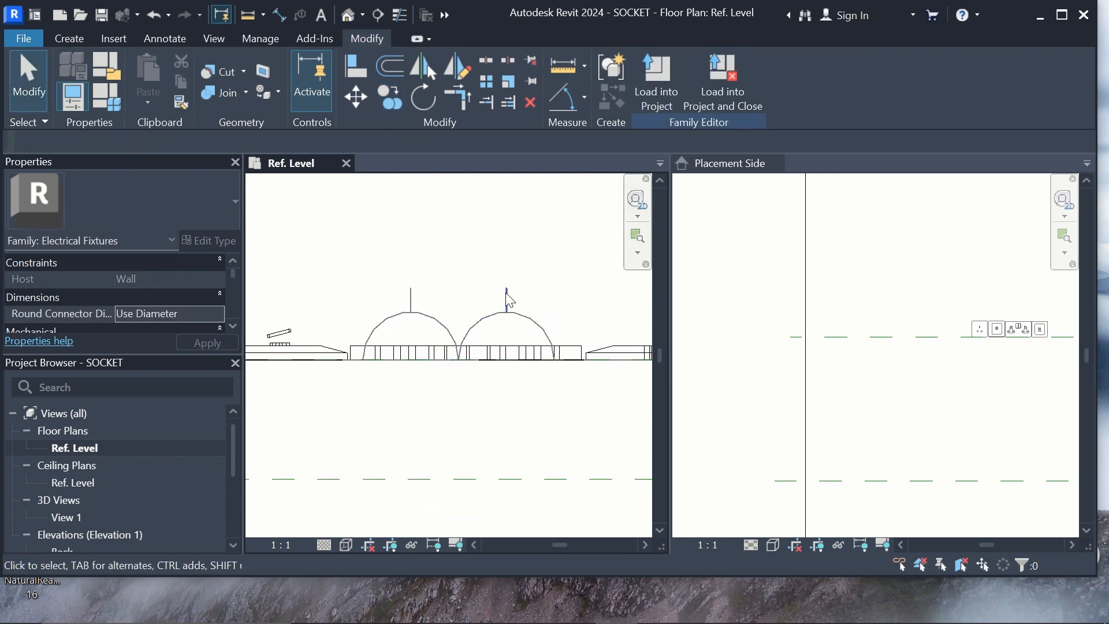
# Nudge both arcs and both stems slightly right along the wall face to centre them on the double socket.
pyautogui.moveTo(353, 265); pyautogui.dragTo(564, 347)
pyautogui.moveTo(477, 285); pyautogui.dragTo(388, 255)
pyautogui.press('Escape')
pyautogui.moveTo(551, 312); pyautogui.dragTo(494, 297)
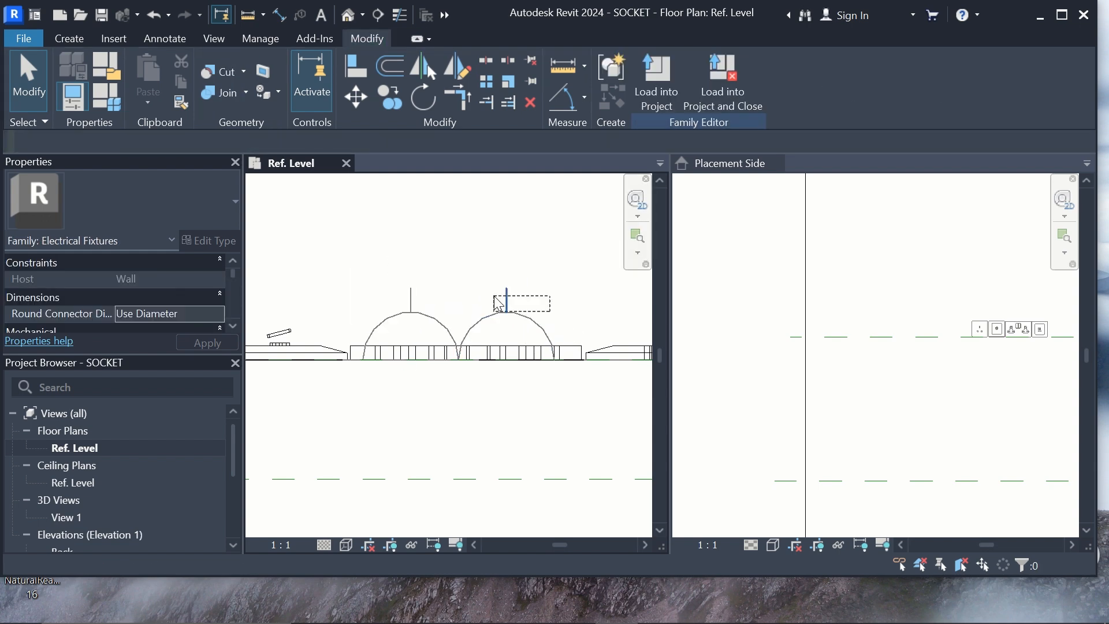
pyautogui.moveTo(354, 260); pyautogui.dragTo(376, 269)
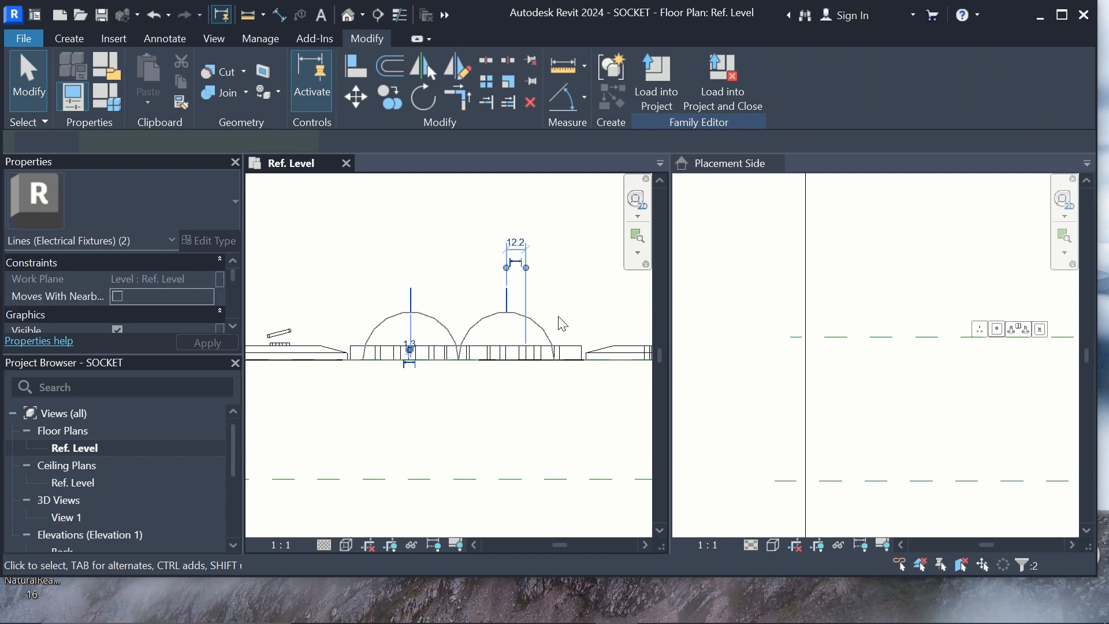
pyautogui.moveTo(557, 314); pyautogui.dragTo(298, 255)
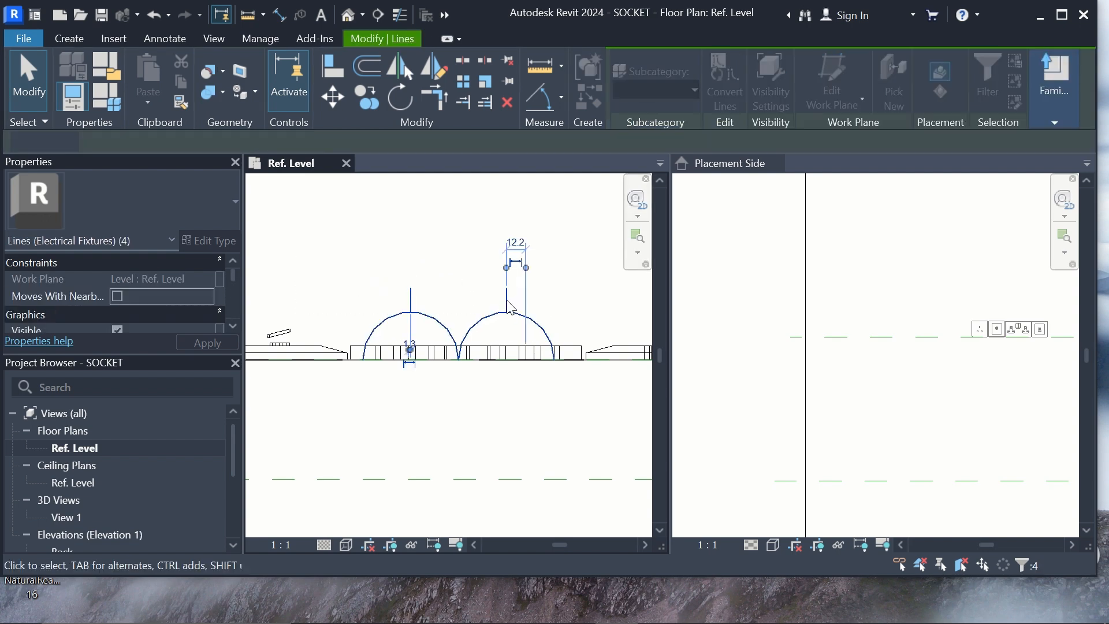
pyautogui.scroll(1, 507, 301)
pyautogui.press('Right')
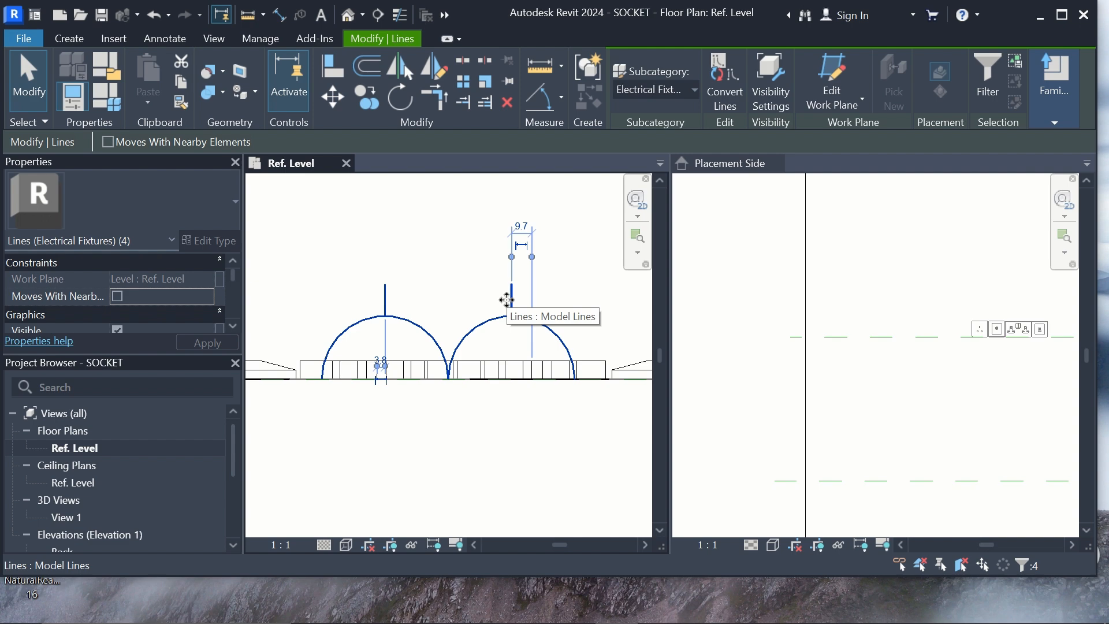
pyautogui.press('Escape')
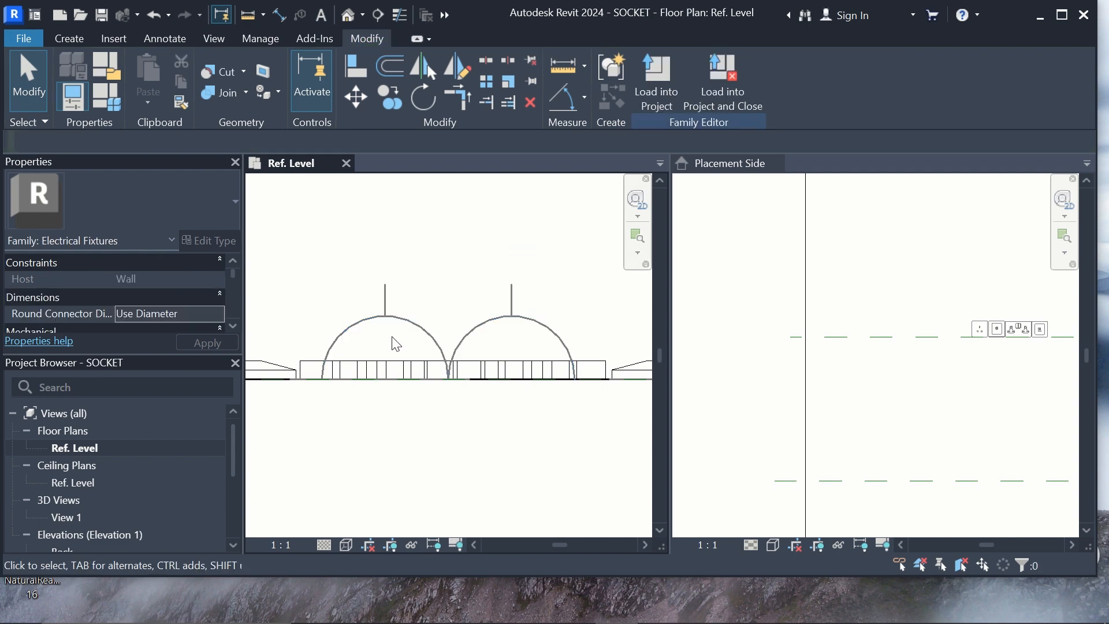
# Stretch the symbol's base line across the double socket's width, about 147 mm long, and lock it to the wall face.
pyautogui.click(368, 381)
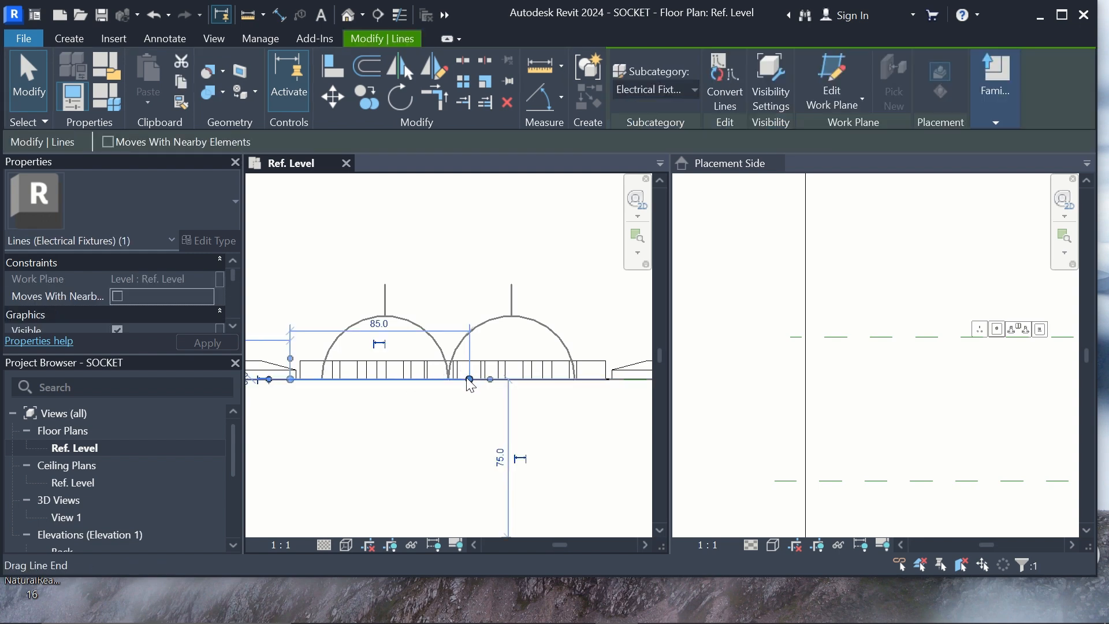
pyautogui.moveTo(471, 385); pyautogui.dragTo(605, 393)
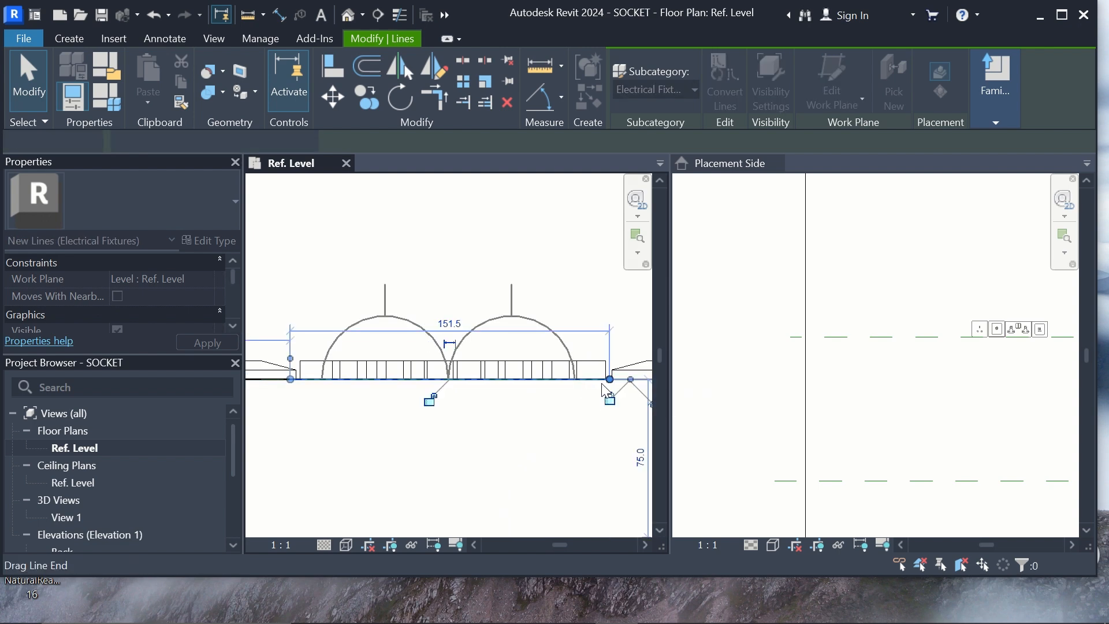
pyautogui.click(431, 401)
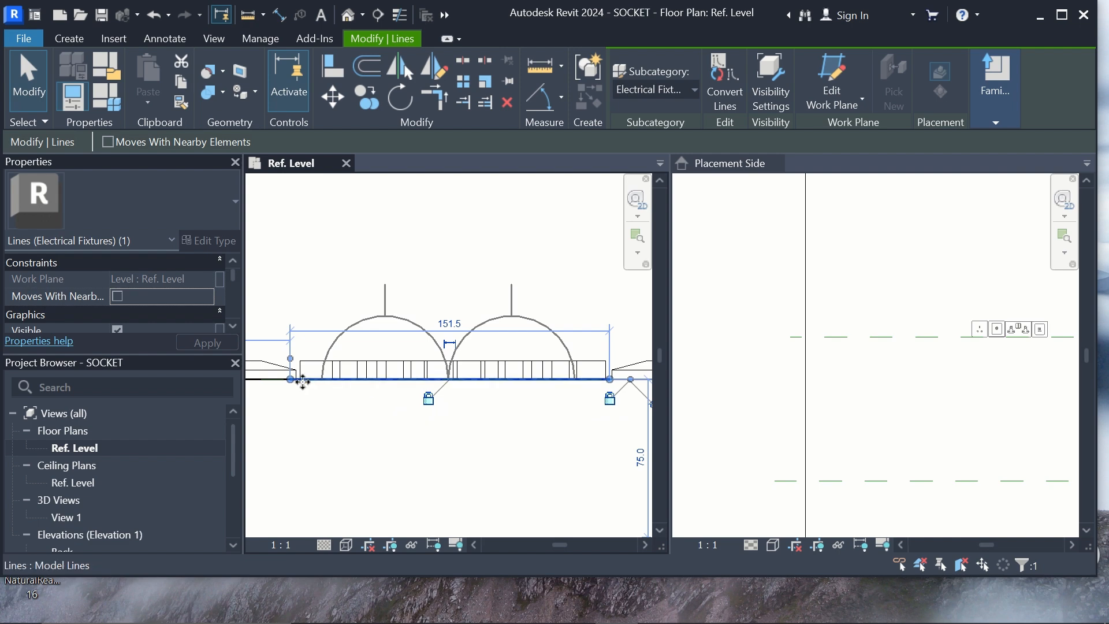
pyautogui.moveTo(295, 384); pyautogui.dragTo(305, 384)
pyautogui.click(350, 411)
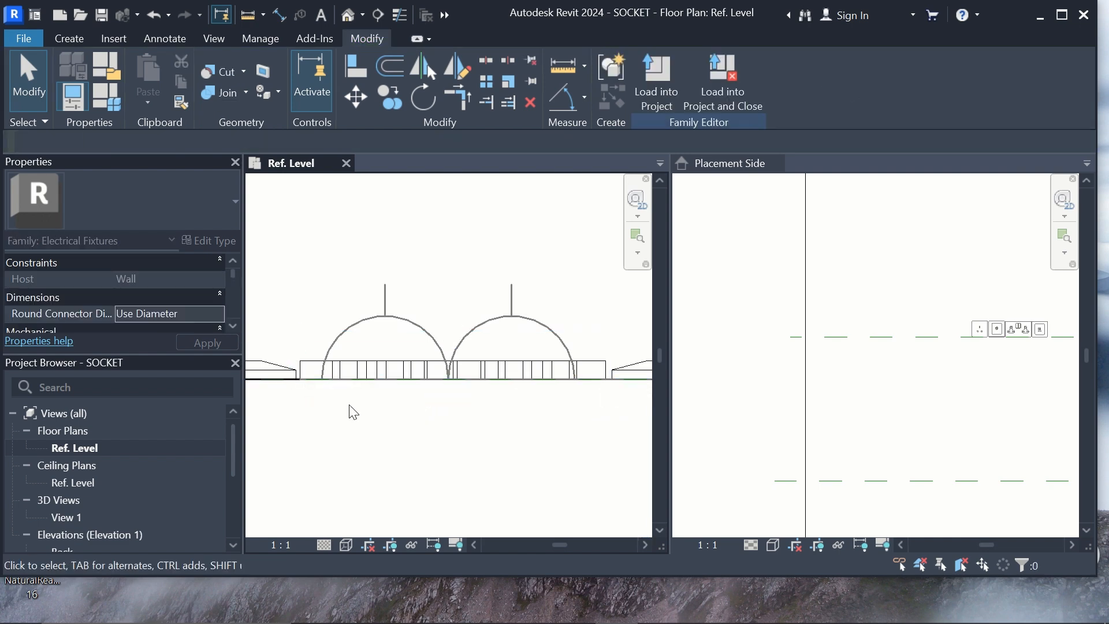
# Check the view and detail-level visibility settings of the double-socket symbol's base line, two arcs and two stems.
pyautogui.scroll(-2, 354, 397)
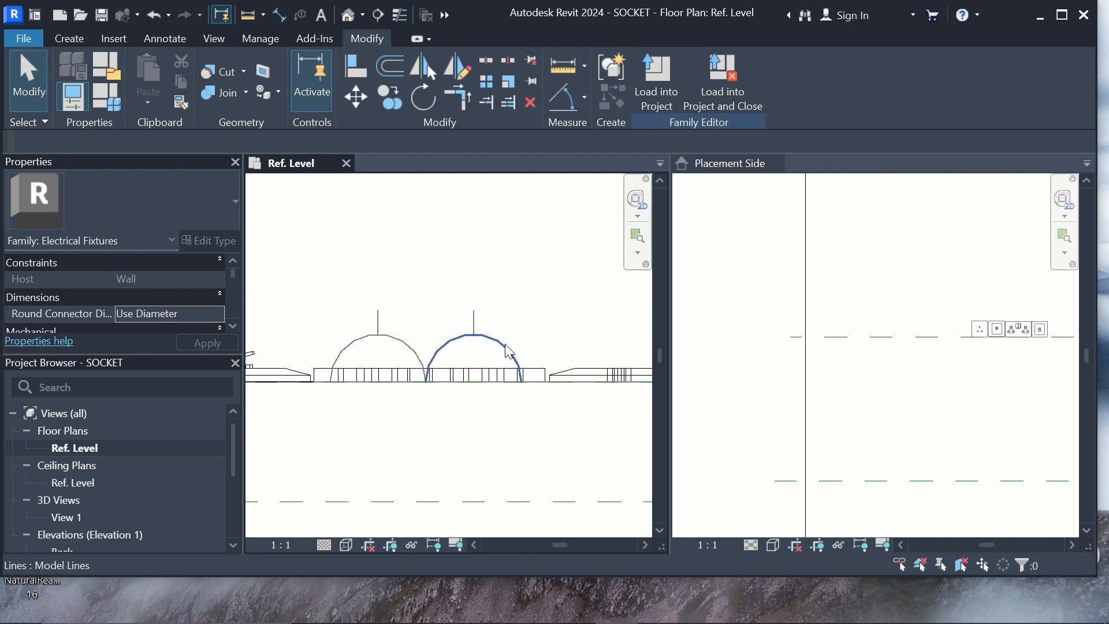
pyautogui.scroll(2, 436, 356)
pyautogui.scroll(-2, 434, 324)
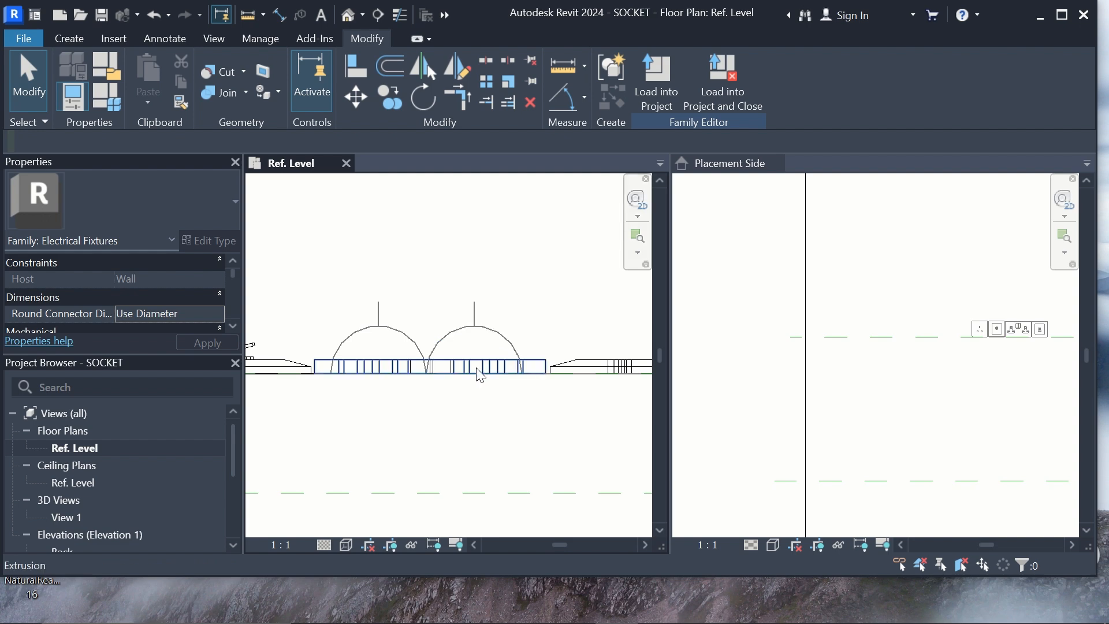
pyautogui.click(439, 375)
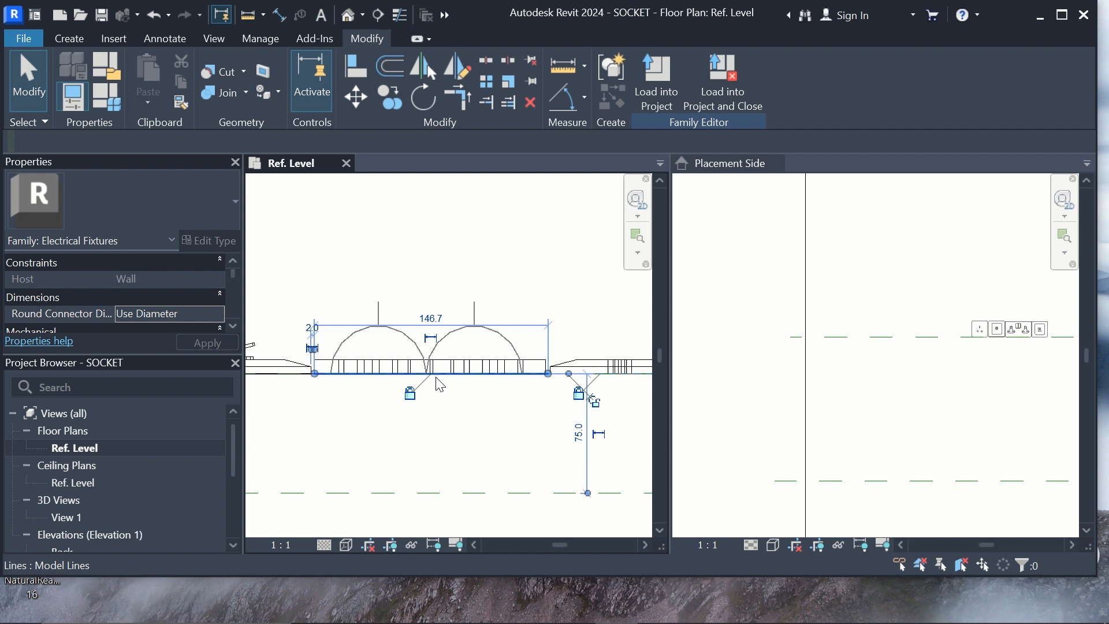
pyautogui.keyDown('ctrl'); pyautogui.click(478, 327); pyautogui.keyUp('ctrl')
pyautogui.scroll(2, 479, 321)
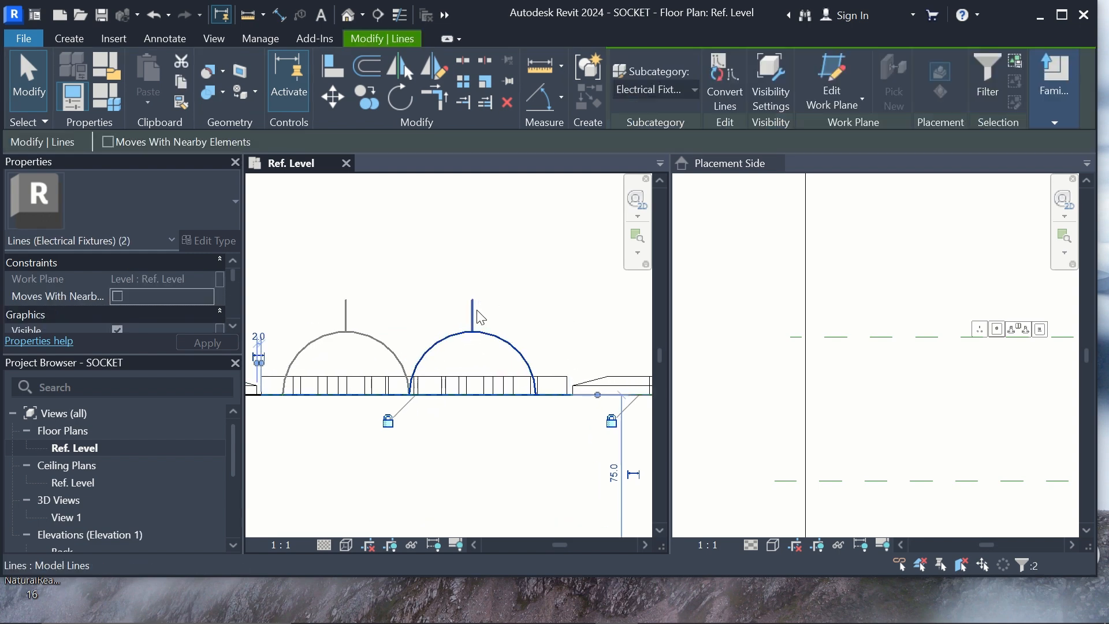
pyautogui.keyDown('ctrl'); pyautogui.click(476, 310); pyautogui.keyUp('ctrl')
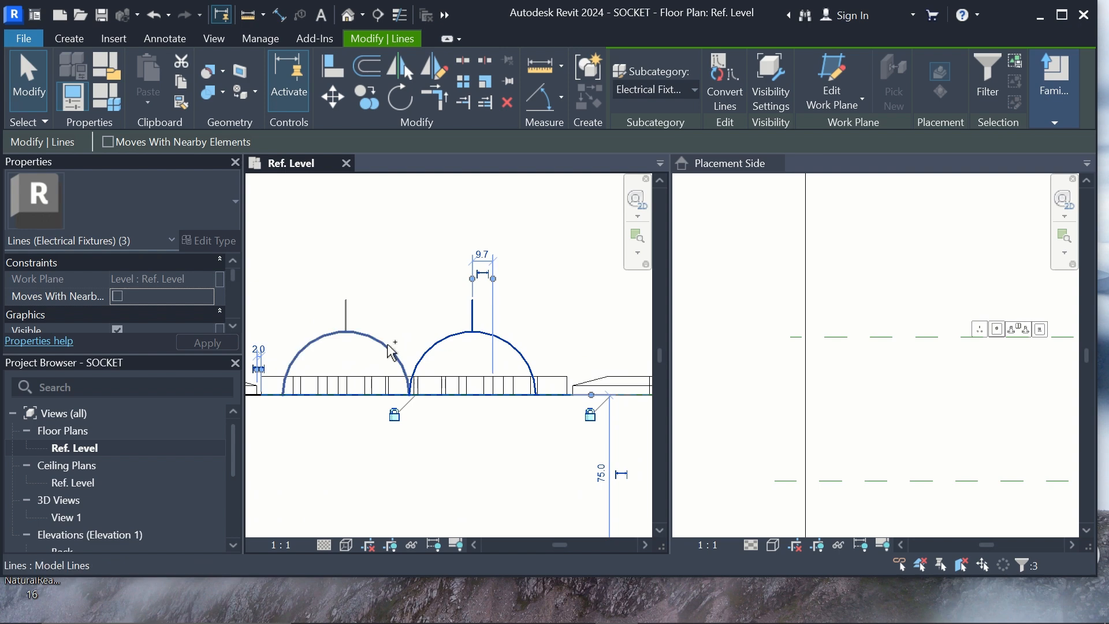
pyautogui.keyDown('ctrl'); pyautogui.click(387, 345); pyautogui.keyUp('ctrl')
pyautogui.keyDown('ctrl'); pyautogui.click(350, 312); pyautogui.keyUp('ctrl')
pyautogui.keyDown('ctrl'); pyautogui.click(351, 311); pyautogui.keyUp('ctrl')
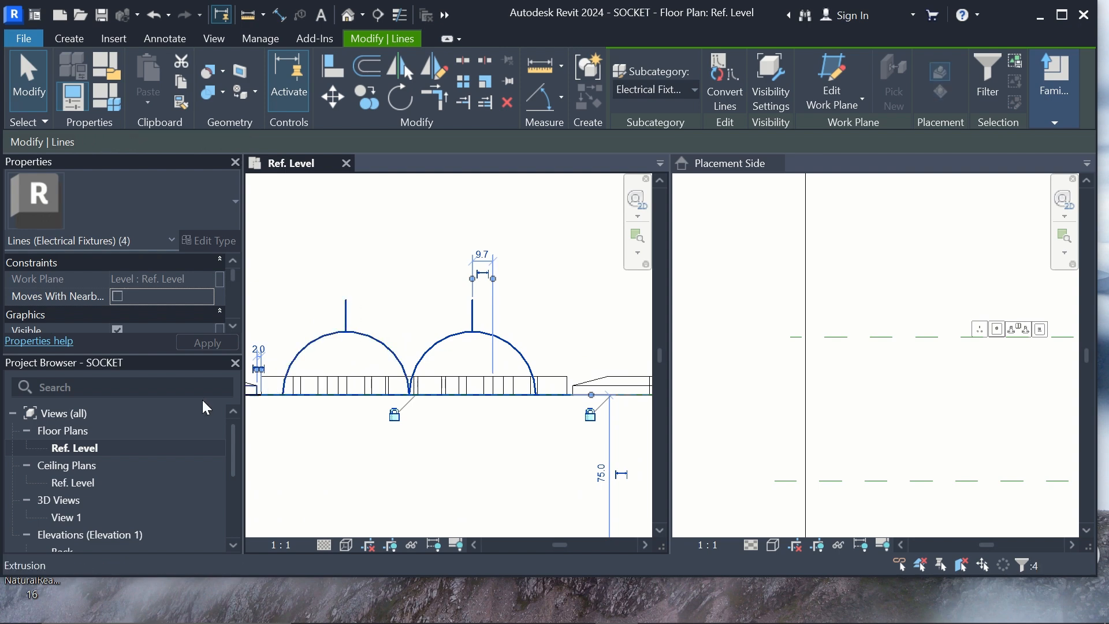
pyautogui.scroll(-3, 169, 314)
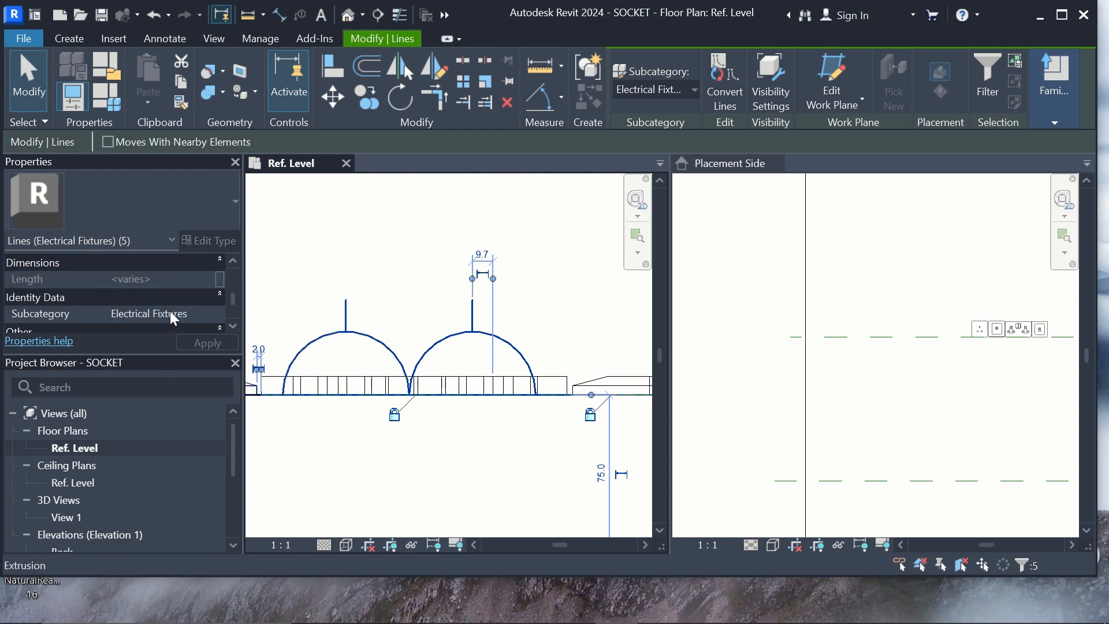
pyautogui.scroll(1, 170, 311)
pyautogui.click(162, 286)
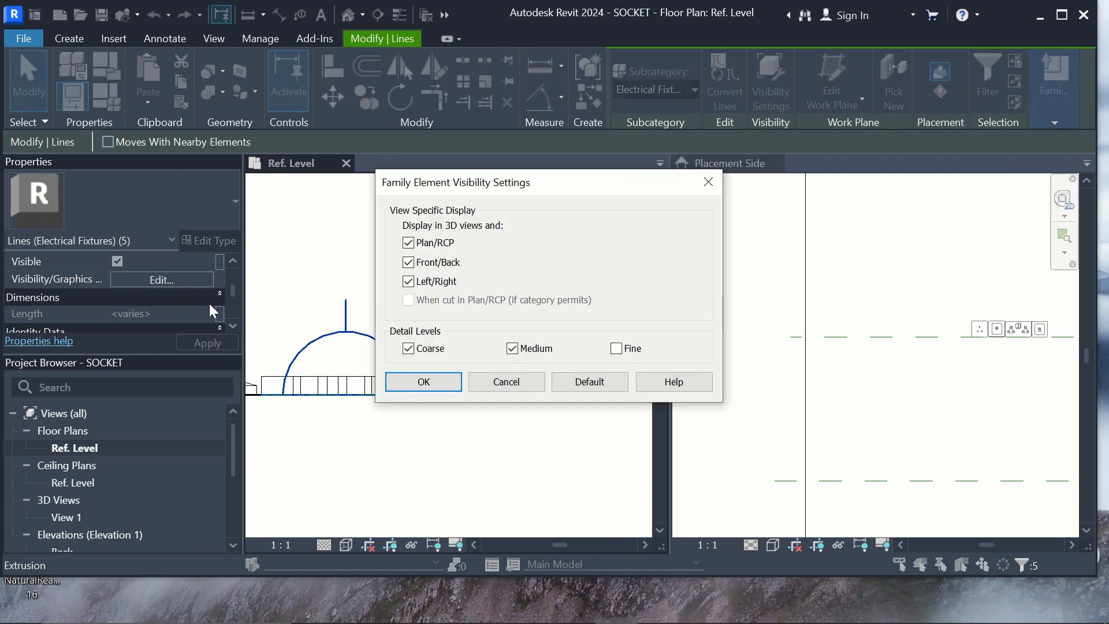
pyautogui.click(408, 383)
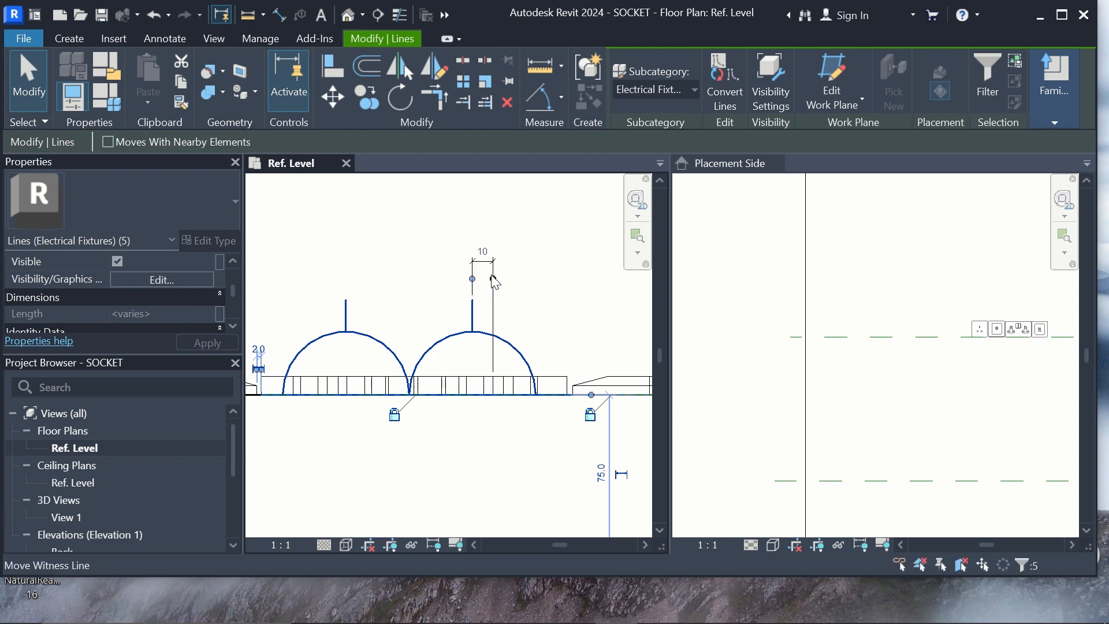
pyautogui.press('Escape')
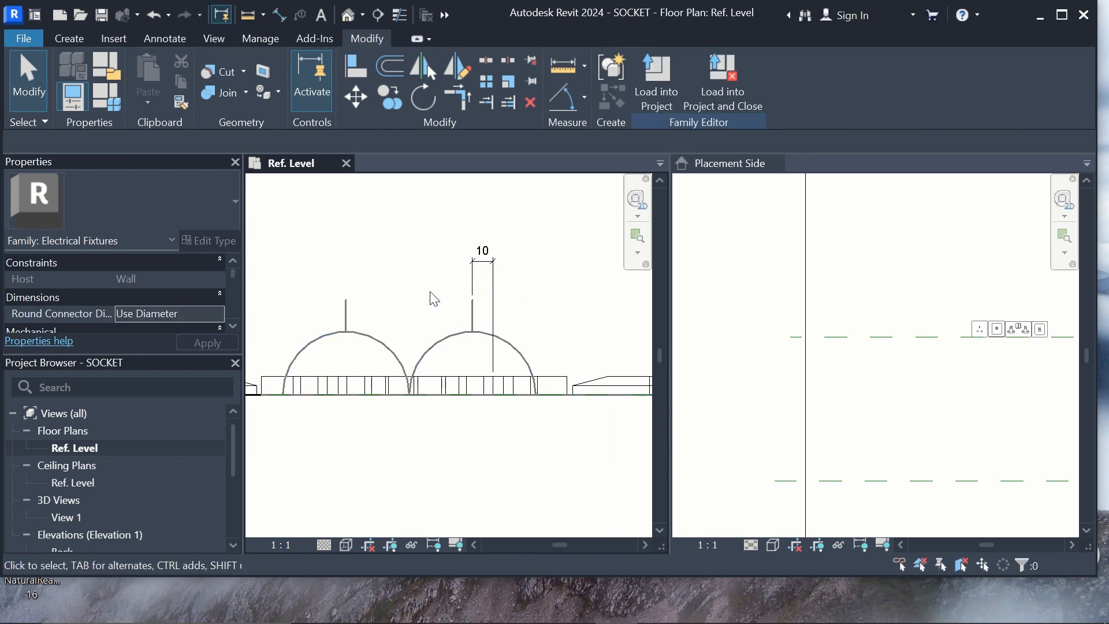
# Identify the blend between the two finished plan symbols by locating it in the Placement Side view.
pyautogui.scroll(-2, 431, 292)
pyautogui.scroll(-1, 506, 329)
pyautogui.scroll(2, 511, 326)
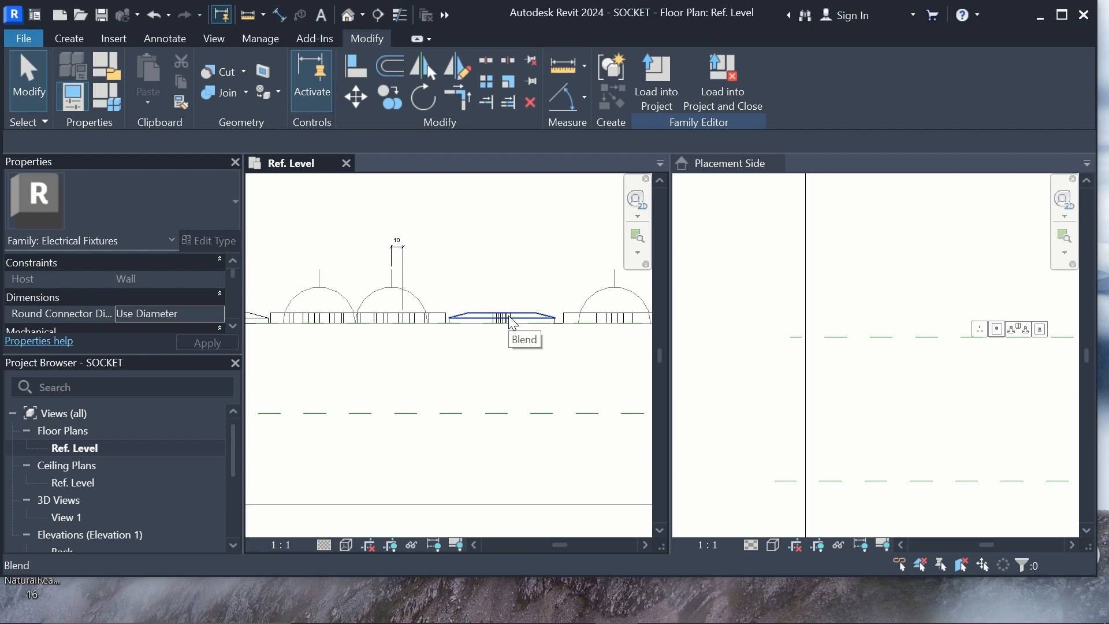
pyautogui.click(510, 321)
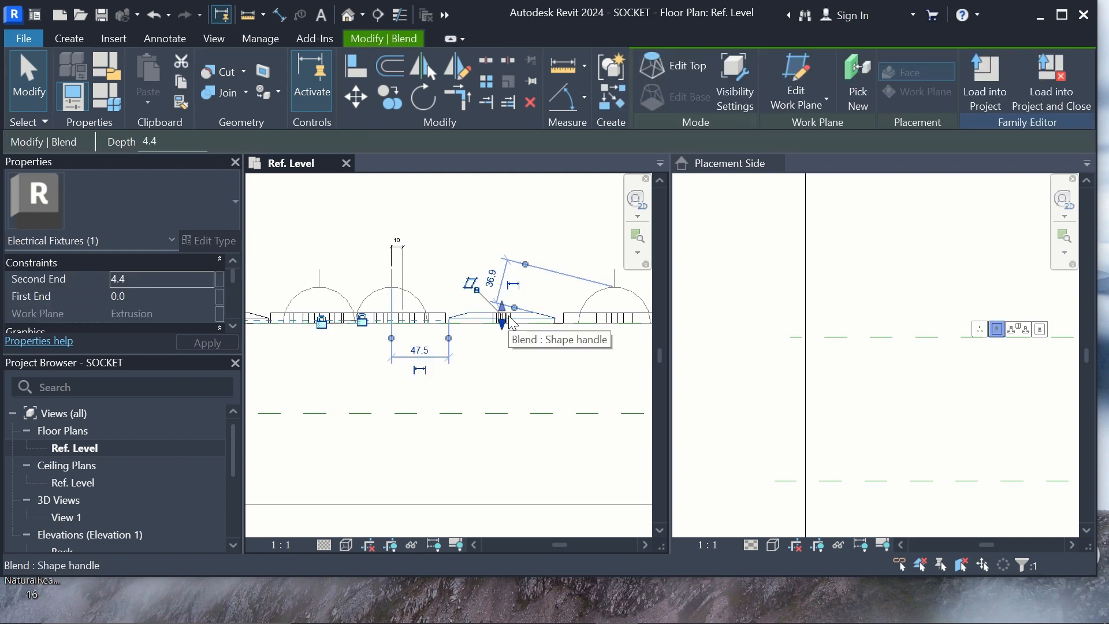
pyautogui.scroll(3, 1014, 328)
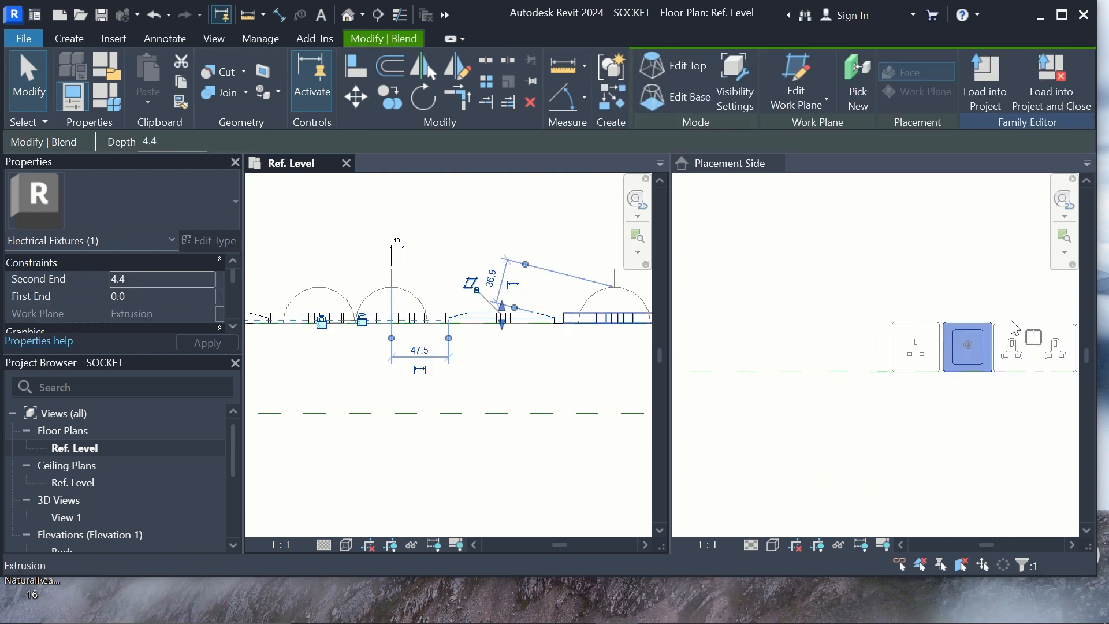
pyautogui.scroll(-2, 1008, 329)
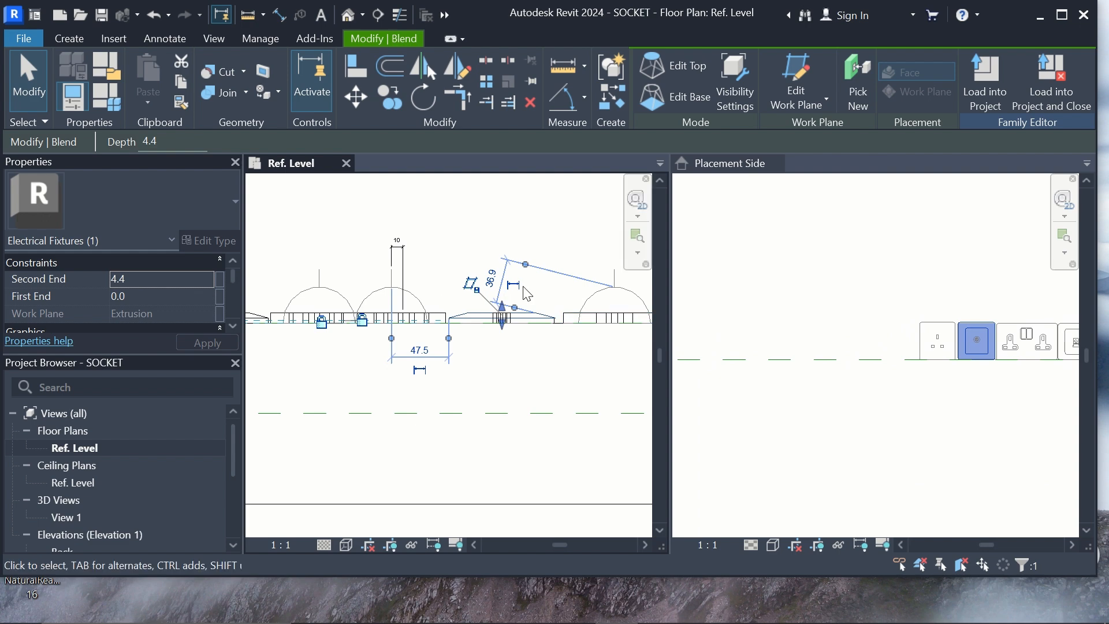
pyautogui.click(525, 305)
pyautogui.scroll(-3, 746, 322)
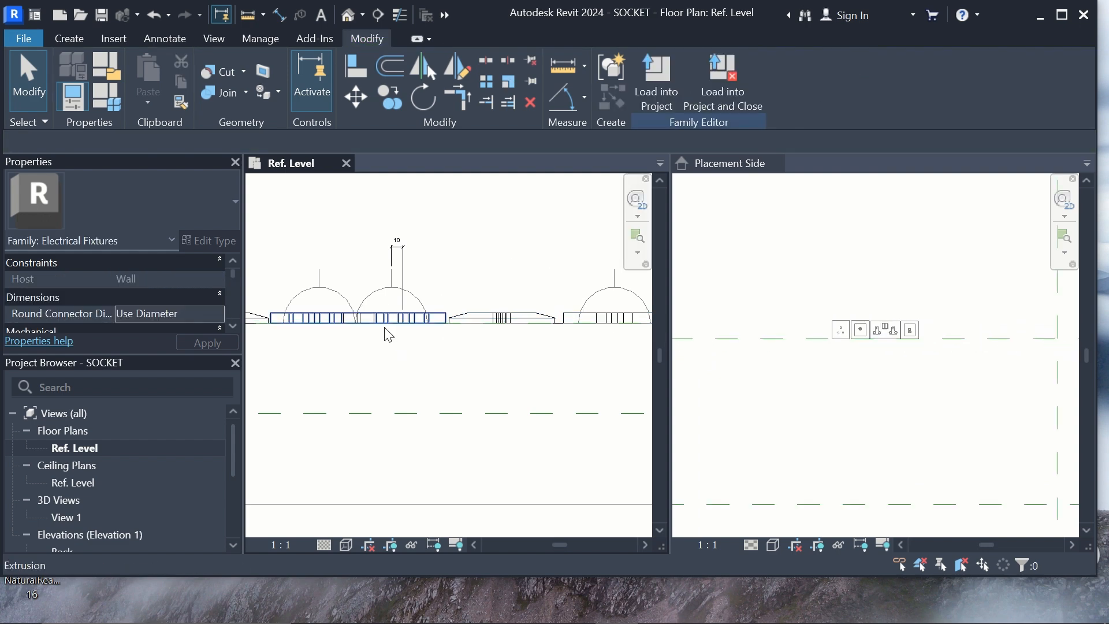
# Delete the stray dimension beside the right-hand stem of the double-socket symbol.
pyautogui.scroll(-2, 435, 317)
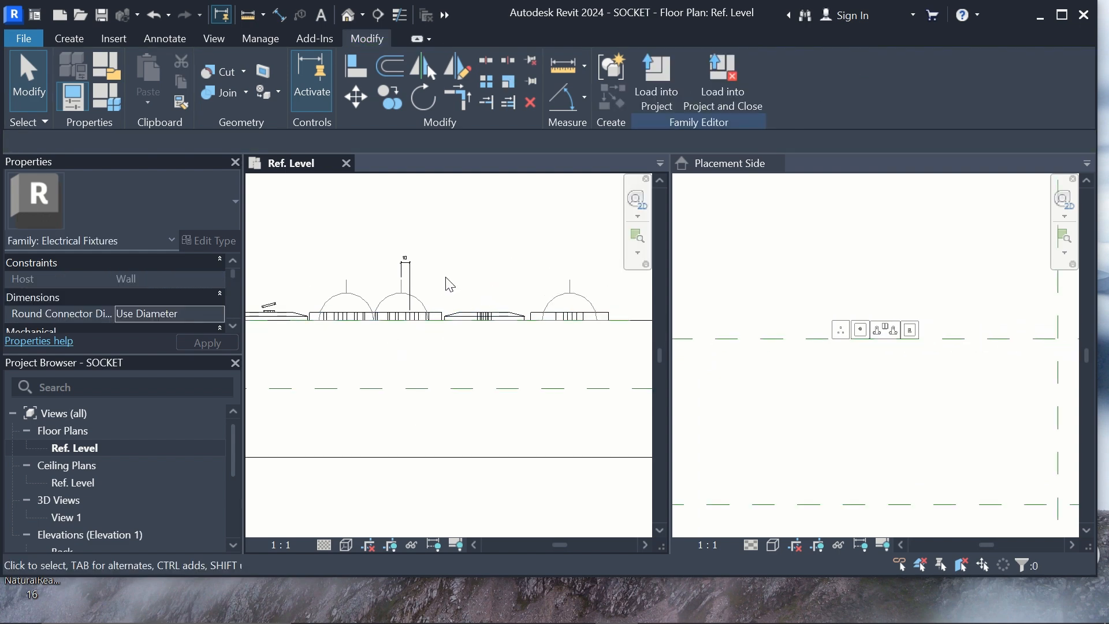
pyautogui.scroll(3, 441, 281)
pyautogui.click(431, 277)
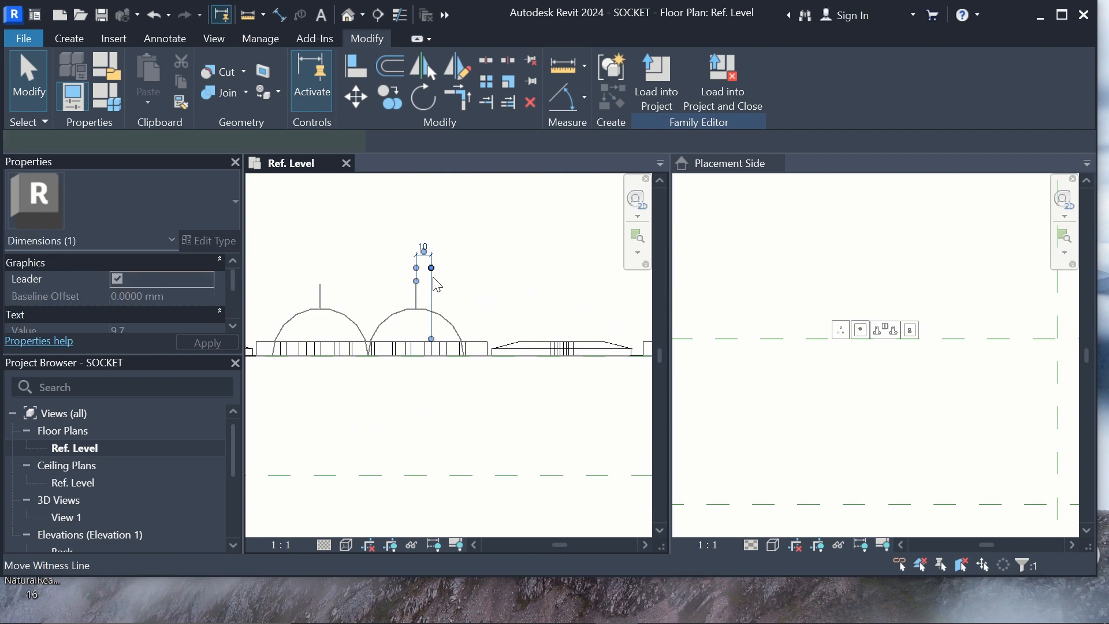
pyautogui.press('Escape')
pyautogui.scroll(-2, 436, 289)
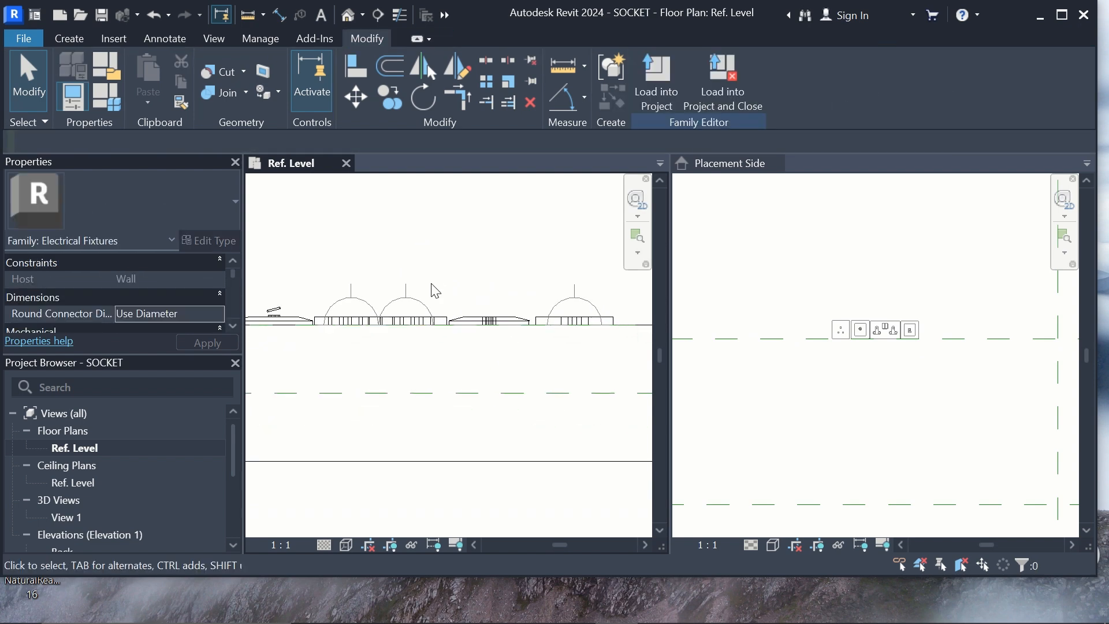
# Copy the single-socket symbol's arc and stem to the centre of the bevelled socket between the double and single sockets.
pyautogui.scroll(4, 436, 290)
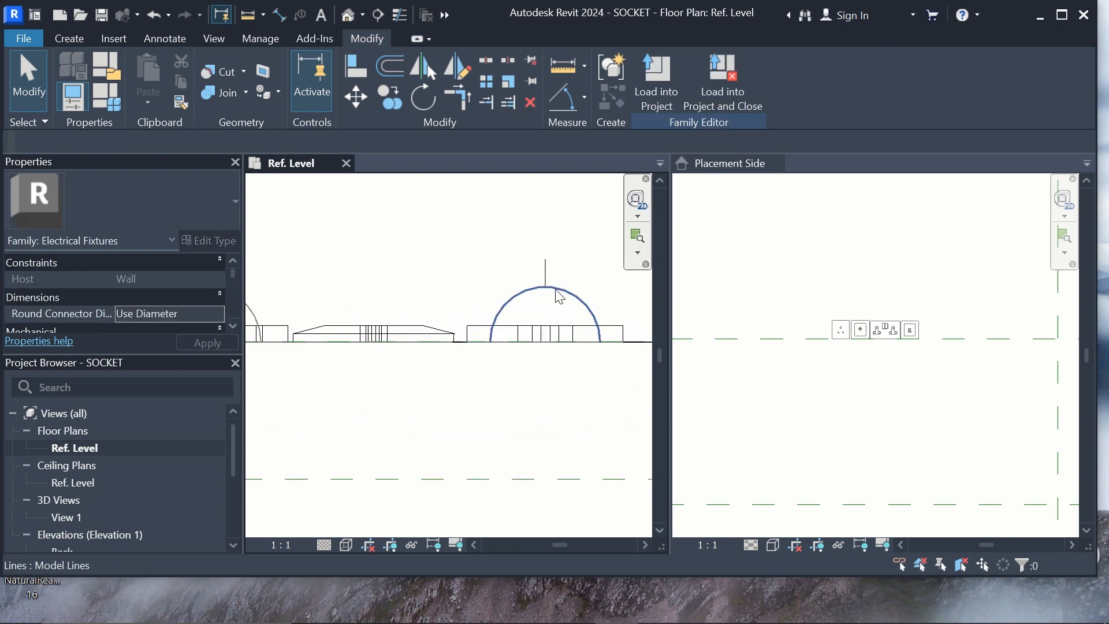
pyautogui.moveTo(595, 292); pyautogui.dragTo(509, 267)
pyautogui.scroll(-2, 522, 257)
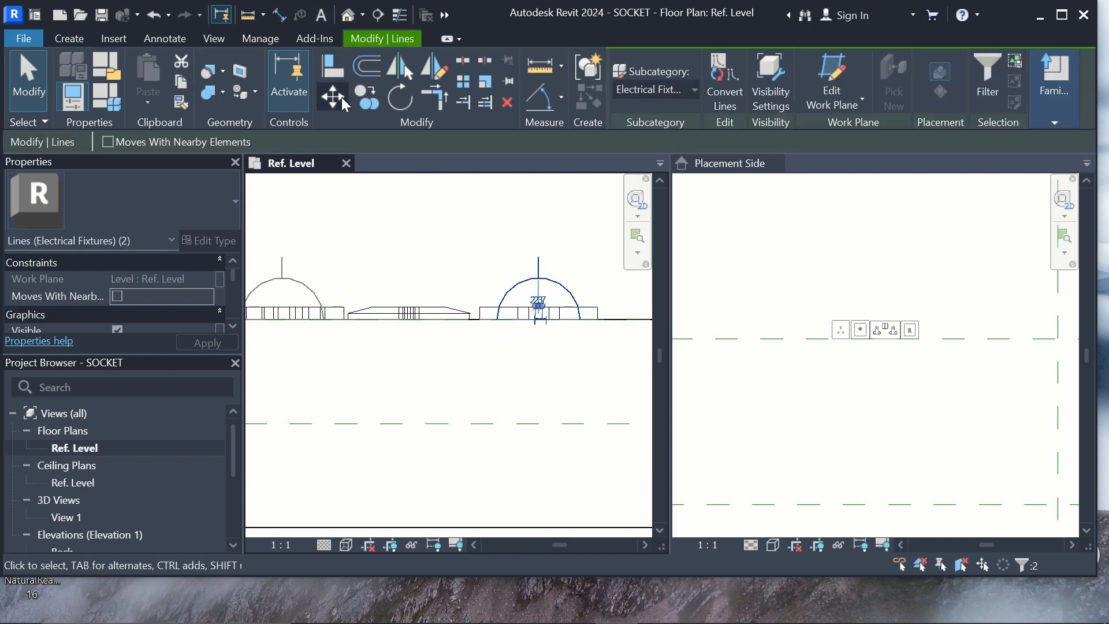
pyautogui.click(377, 100)
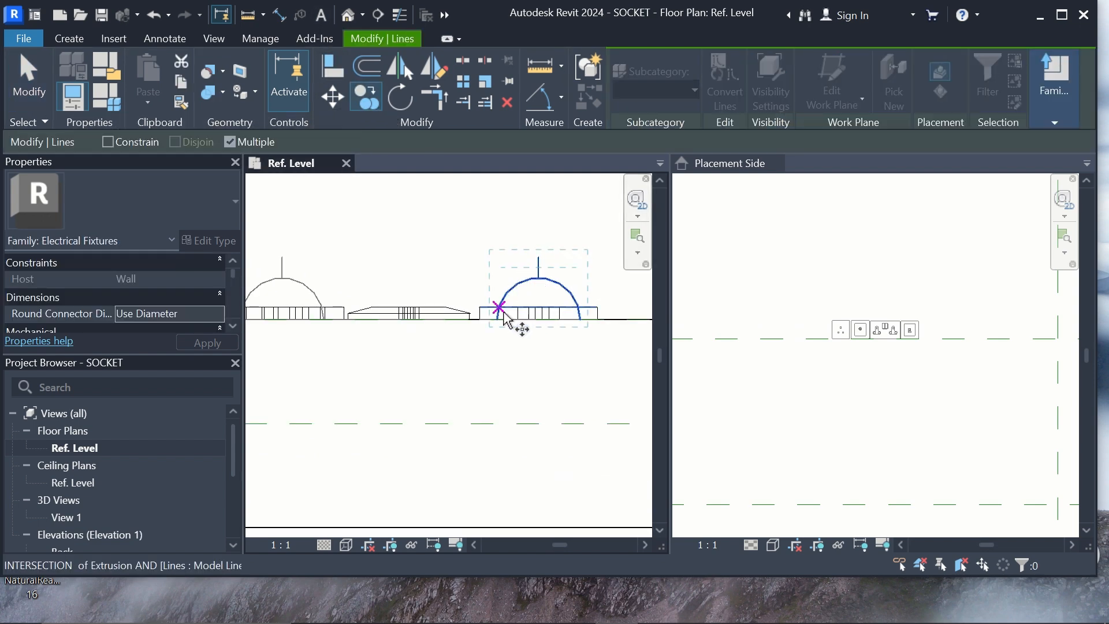
pyautogui.click(538, 318)
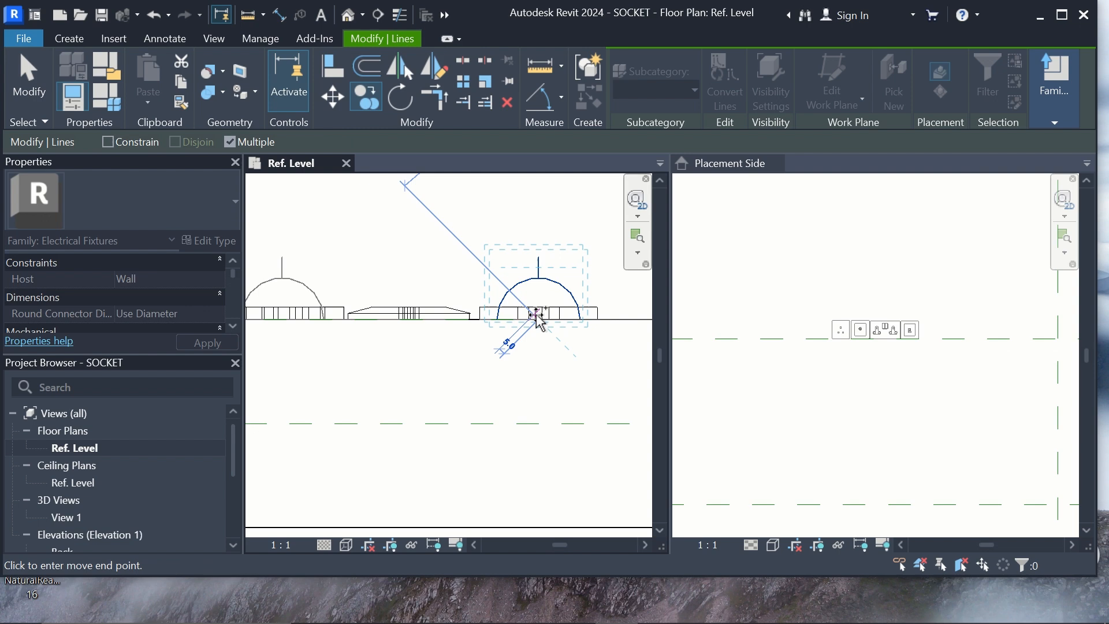
pyautogui.click(407, 316)
pyautogui.scroll(3, 407, 317)
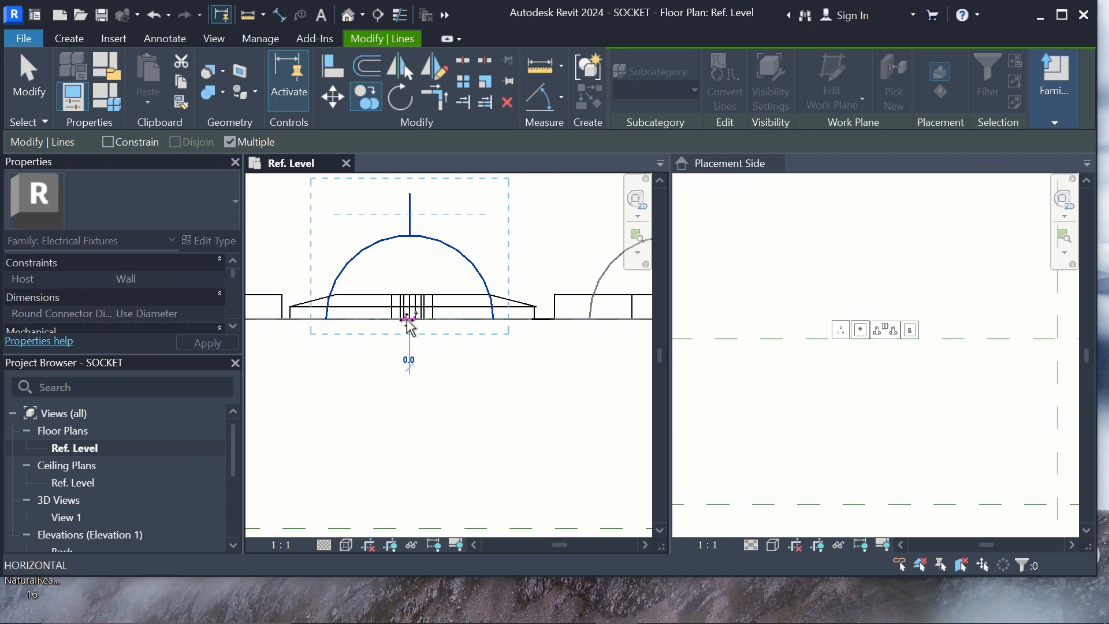
pyautogui.click(407, 319)
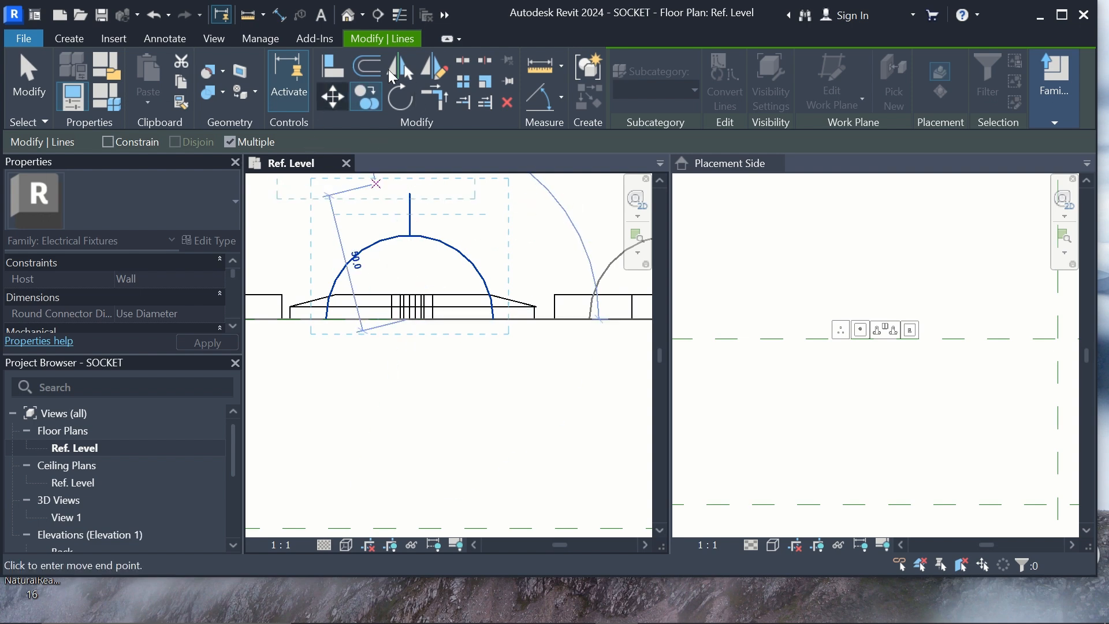
# Draw a model line about 86.6 mm long along the wall face beneath the copied arc, spanning the bevelled socket's width.
pyautogui.click(68, 38)
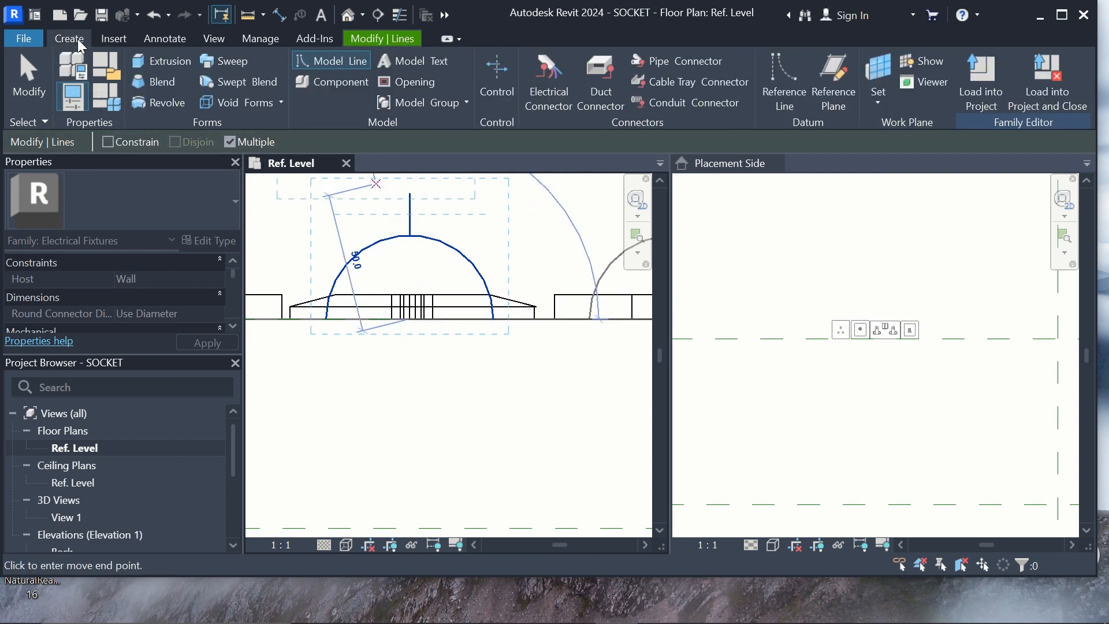
pyautogui.click(308, 59)
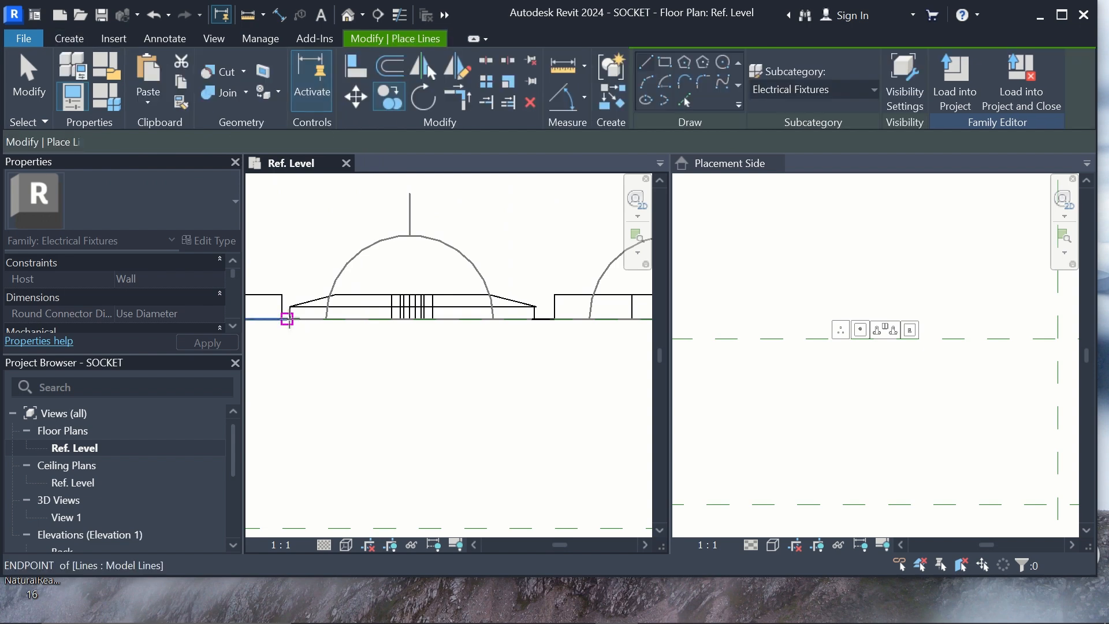
pyautogui.scroll(5, 288, 319)
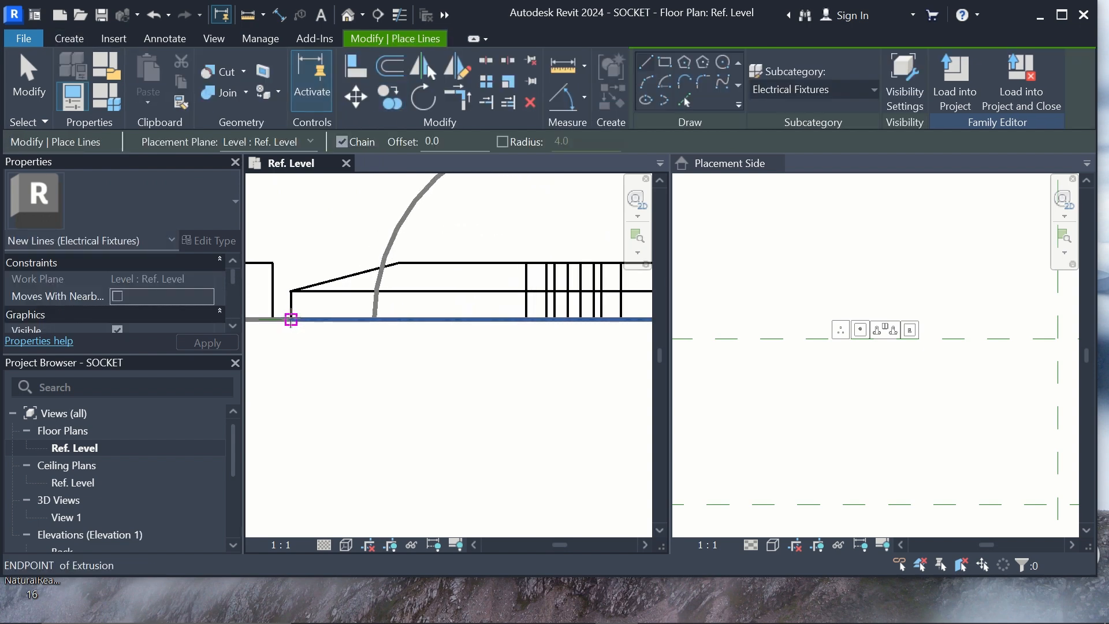
pyautogui.click(291, 319)
pyautogui.scroll(-1, 292, 320)
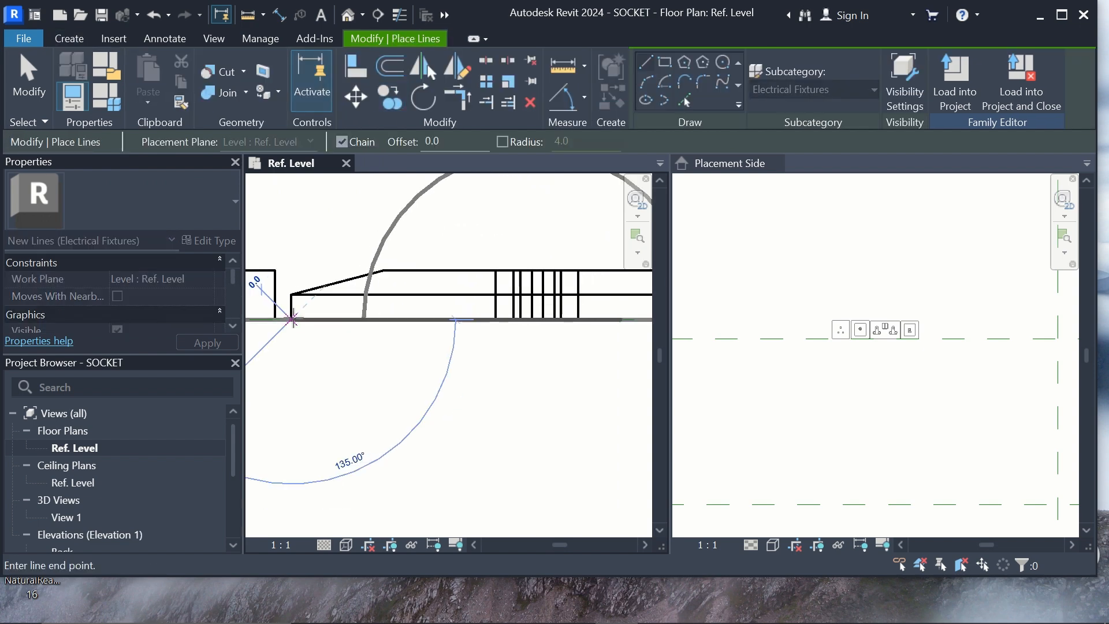
pyautogui.scroll(-3, 292, 319)
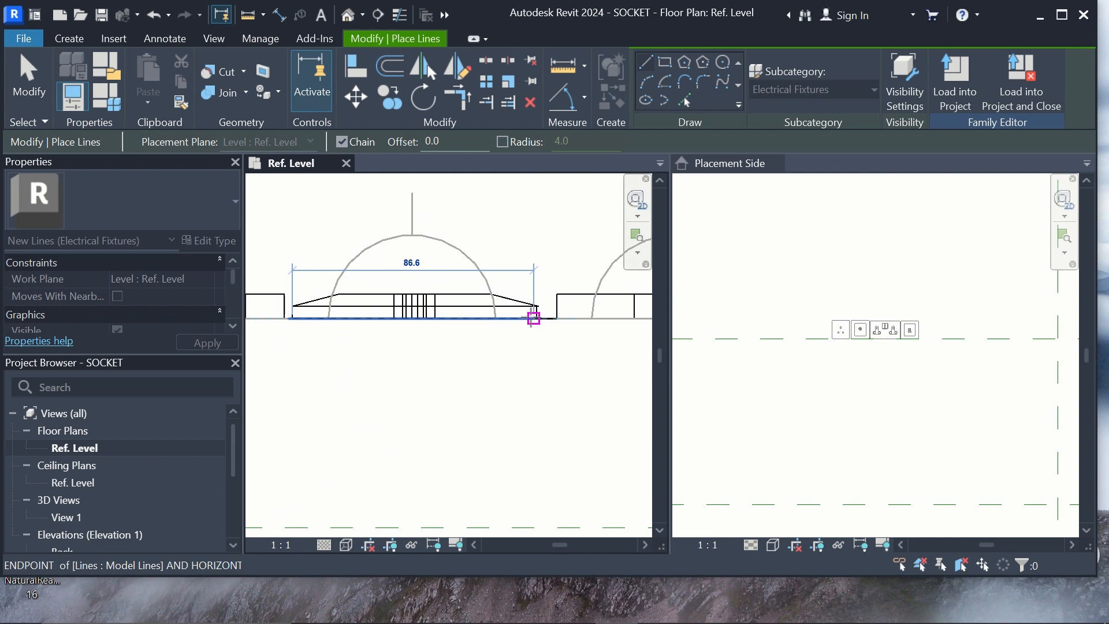
pyautogui.click(533, 318)
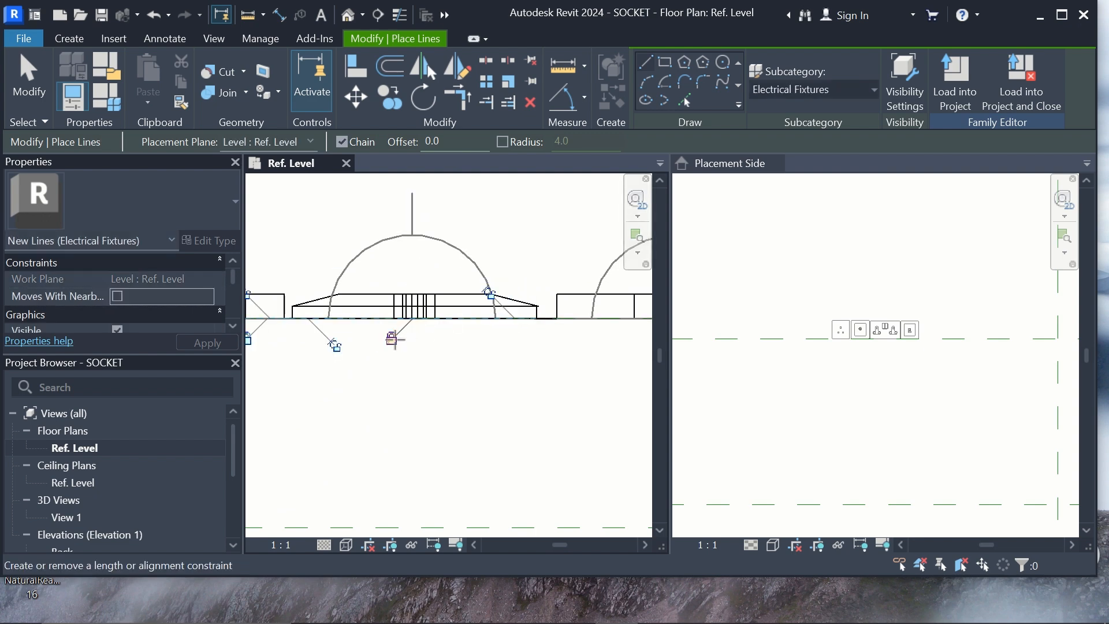
pyautogui.press('Escape')
pyautogui.press('Escape')
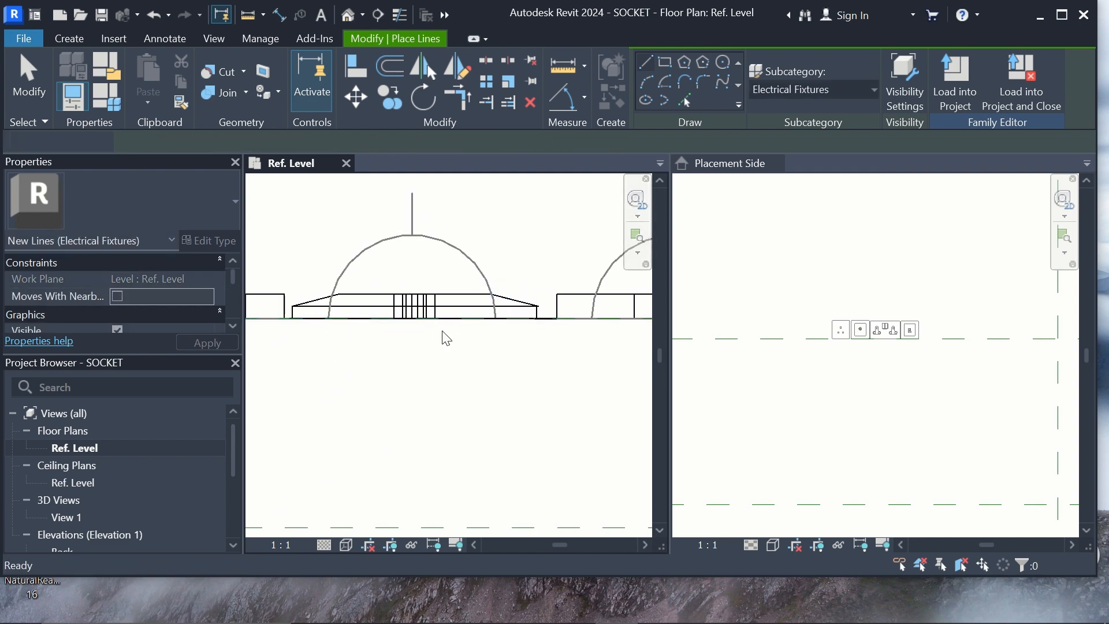
# Place the model text "TV" at the upper end of the copied symbol's stem.
pyautogui.scroll(1, 426, 329)
pyautogui.scroll(2, 416, 220)
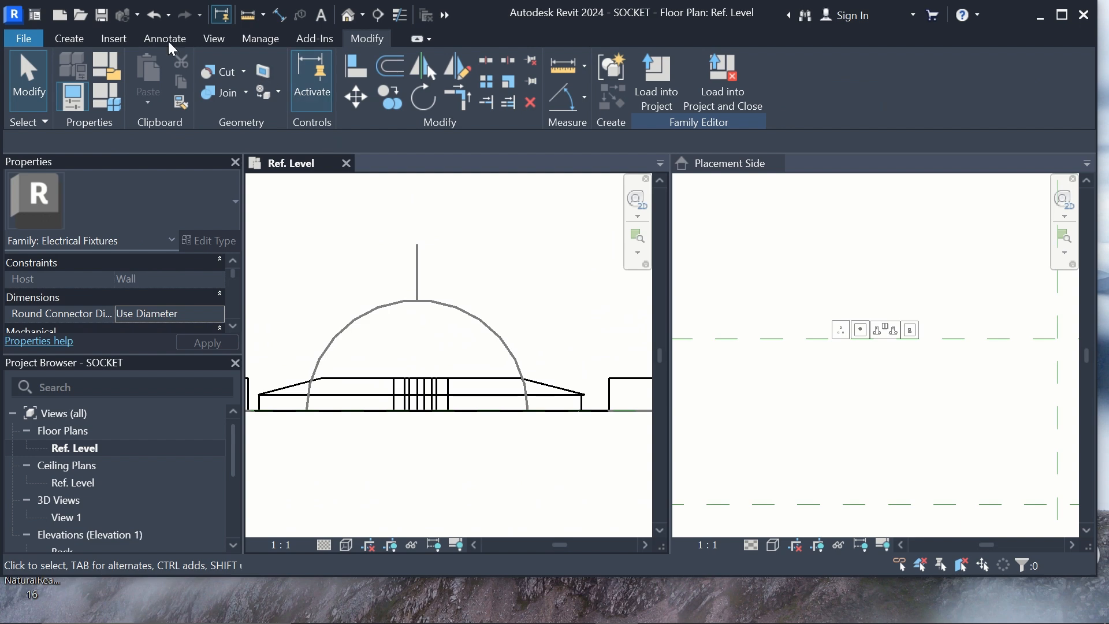
pyautogui.click(91, 37)
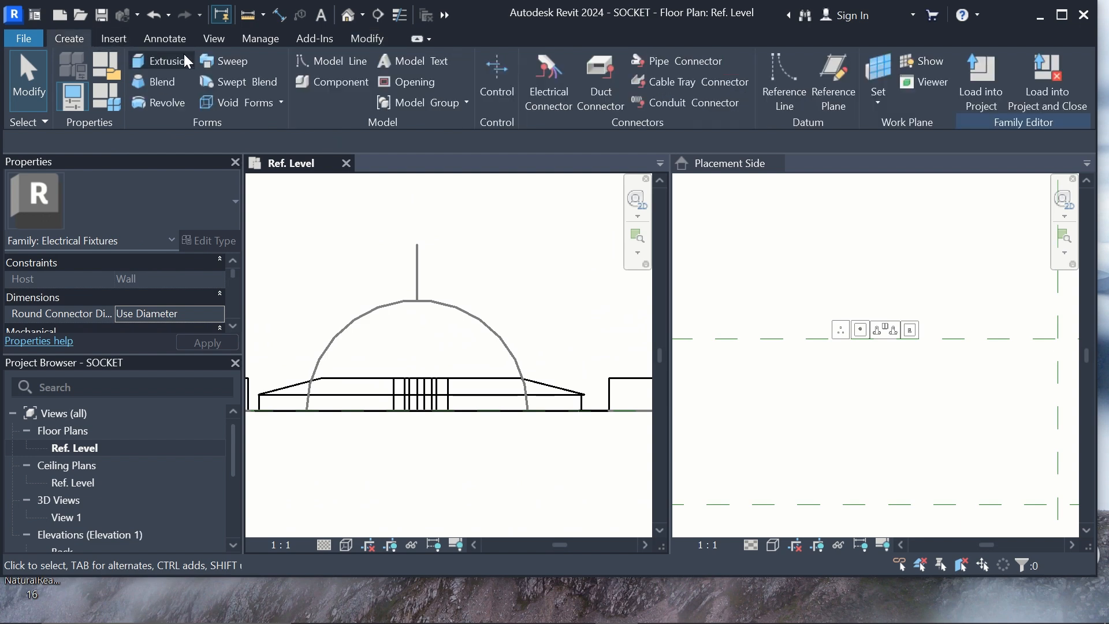
pyautogui.click(421, 62)
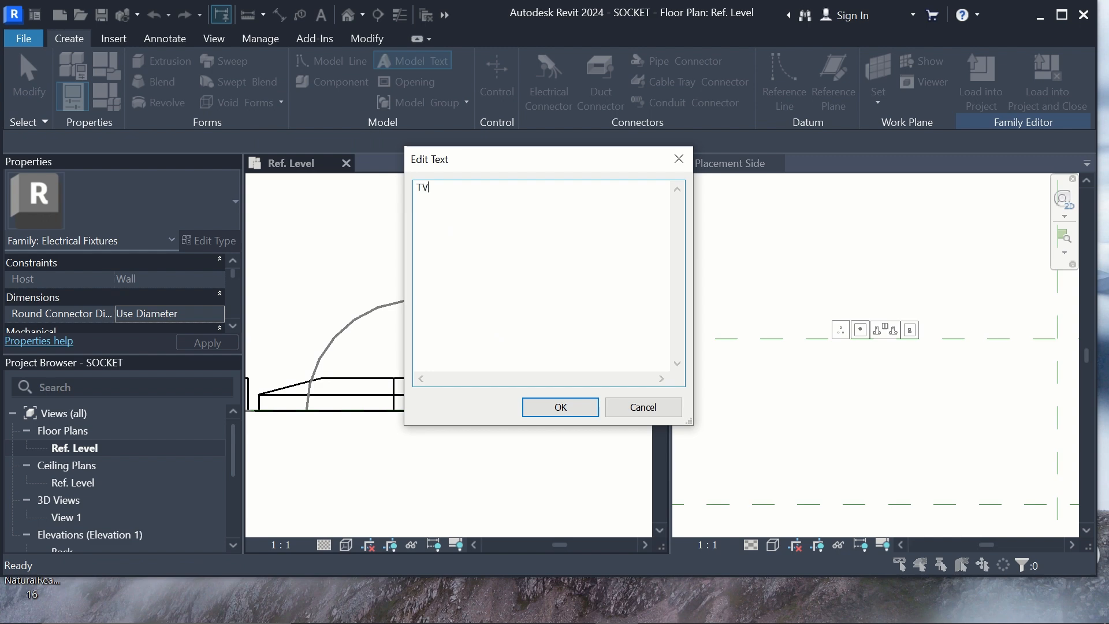
pyautogui.click(561, 408)
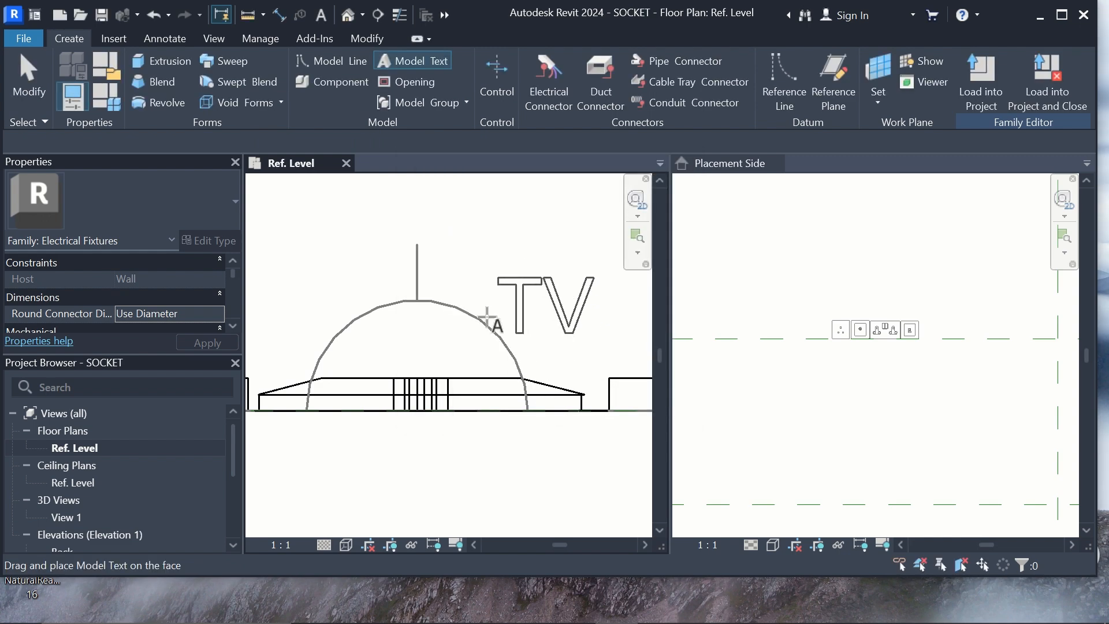
pyautogui.click(378, 280)
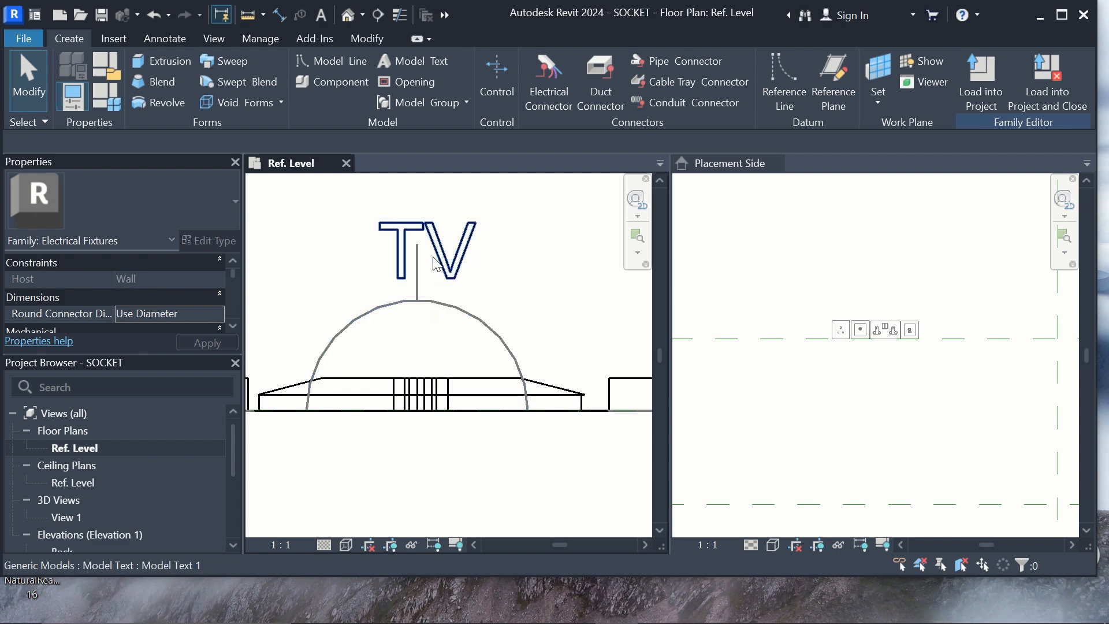
pyautogui.scroll(-2, 502, 276)
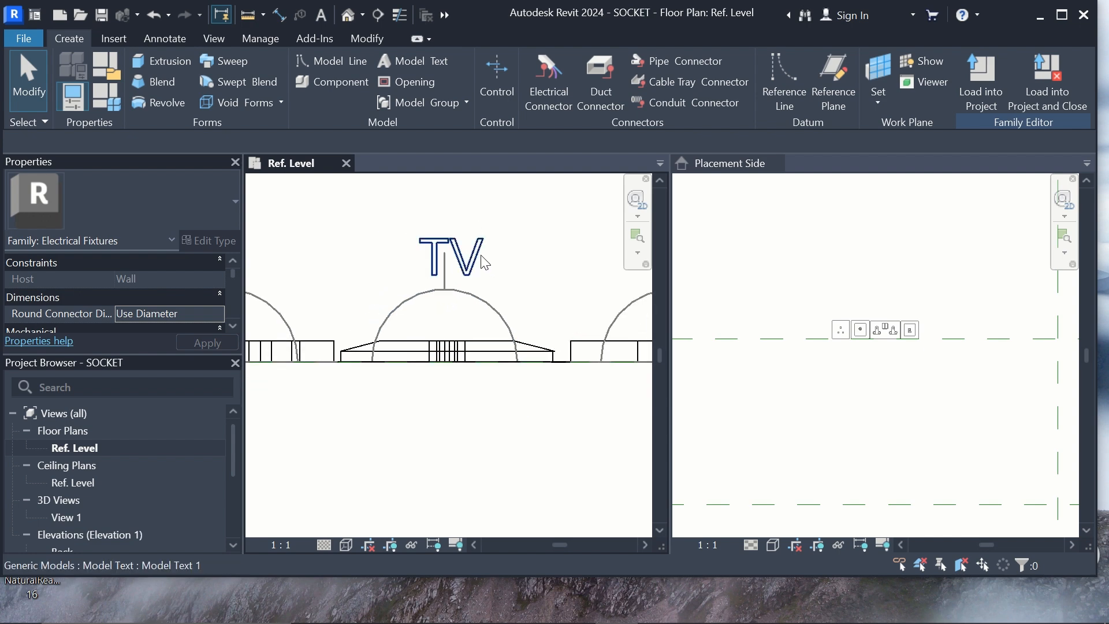
# Set the TV model text's type to a text size of 5.
pyautogui.click(479, 257)
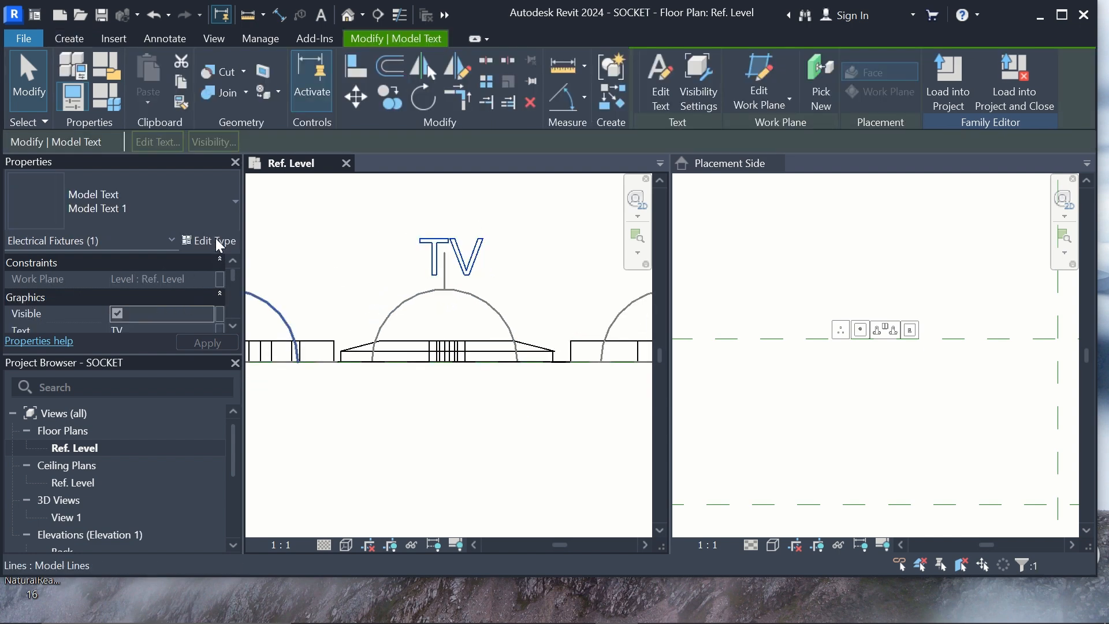
pyautogui.click(219, 243)
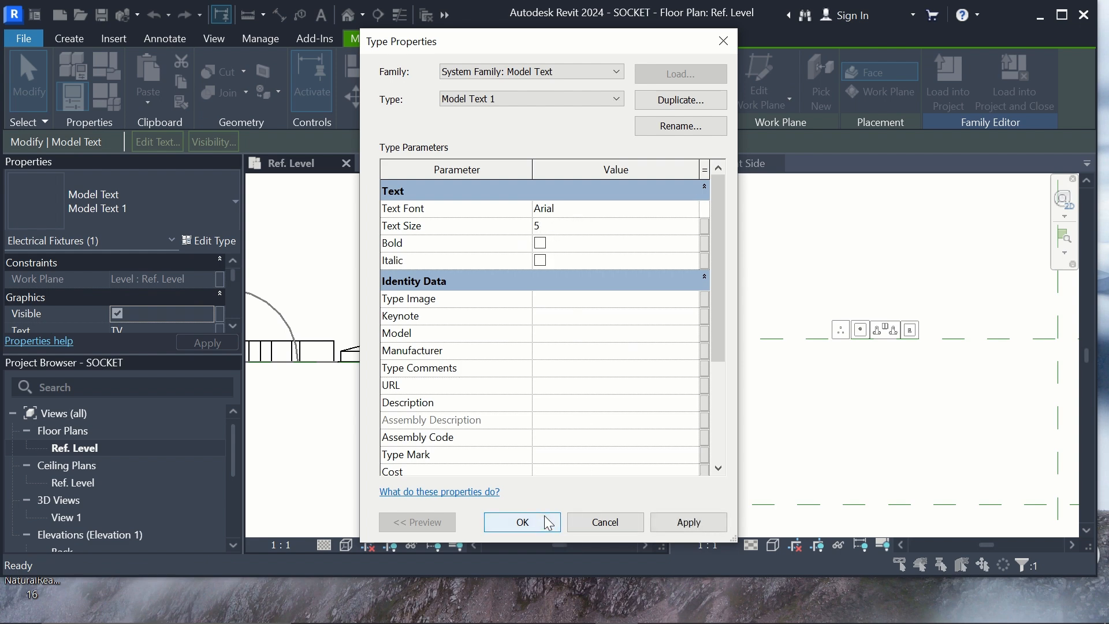
pyautogui.click(523, 521)
pyautogui.scroll(4, 443, 263)
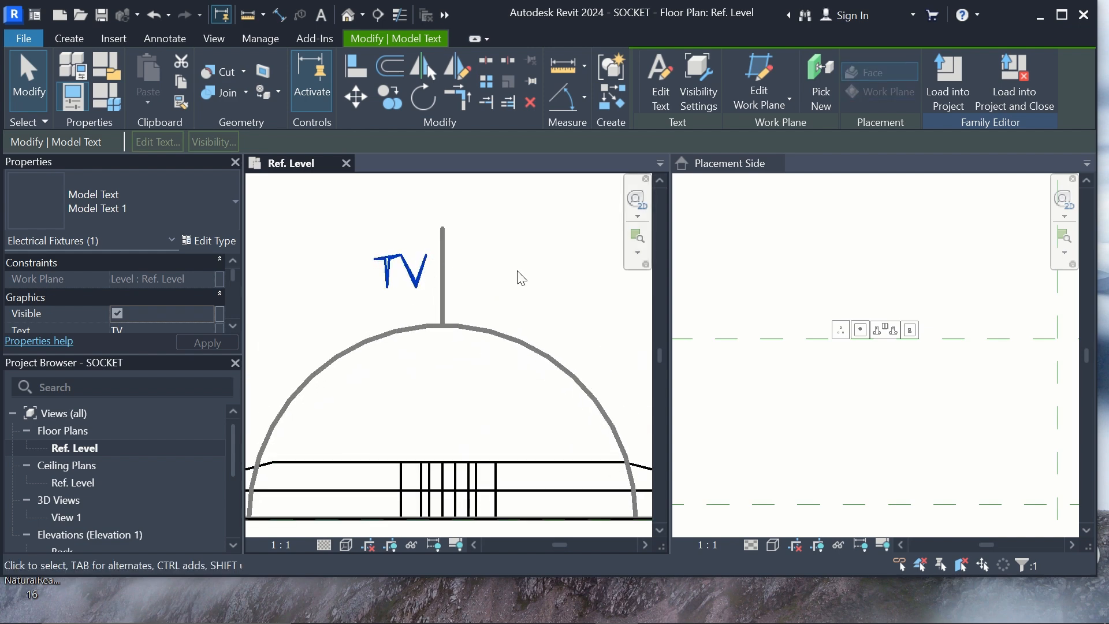
# Move the TV text so it sits centred on the upper end of the symbol's stem.
pyautogui.click(370, 104)
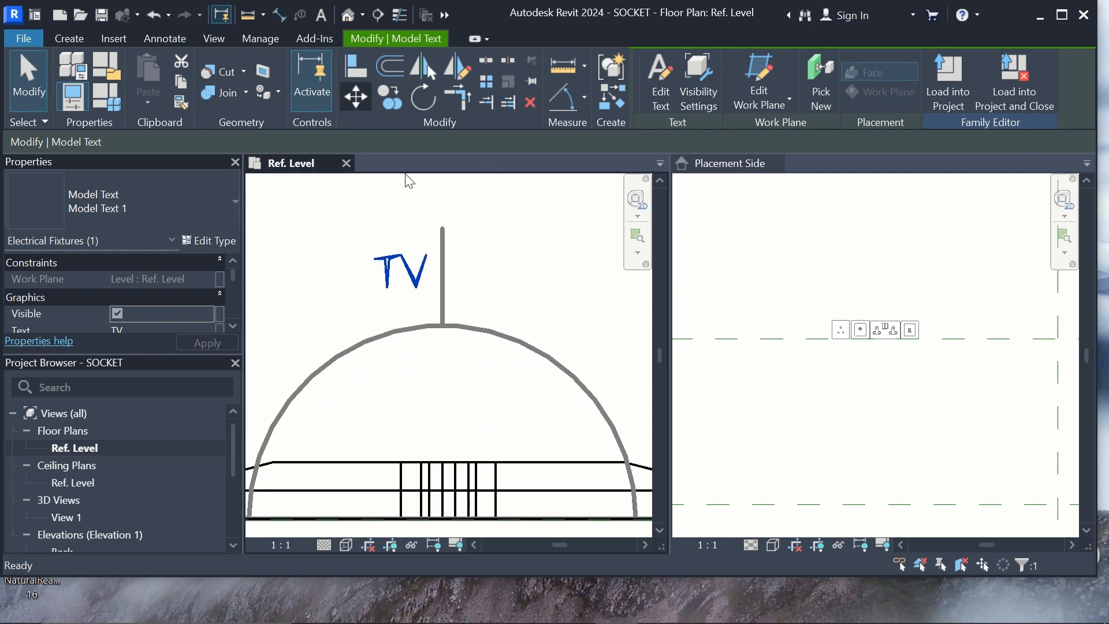
pyautogui.click(413, 256)
pyautogui.click(448, 220)
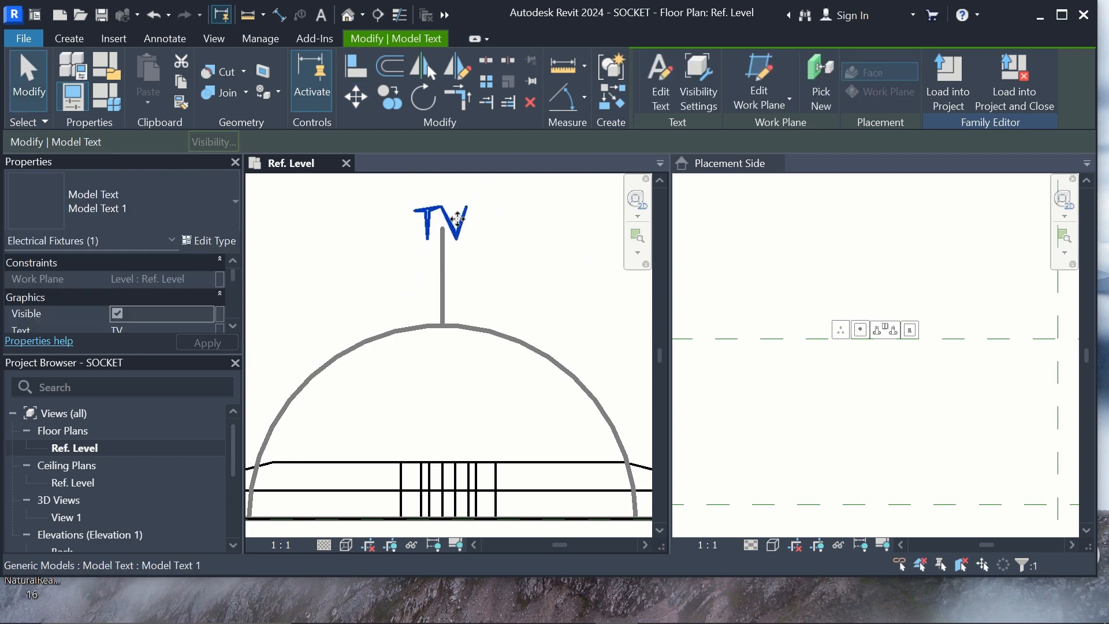
pyautogui.click(498, 290)
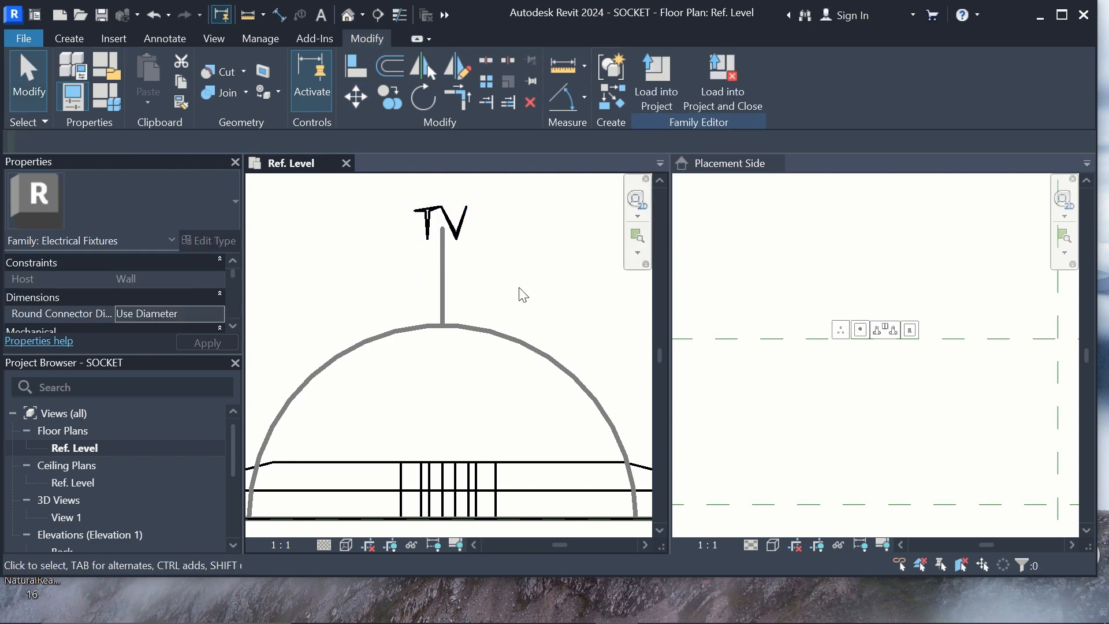
# Turn off the Fine detail level in the TV text's visibility settings, keeping Coarse and Medium on.
pyautogui.click(467, 234)
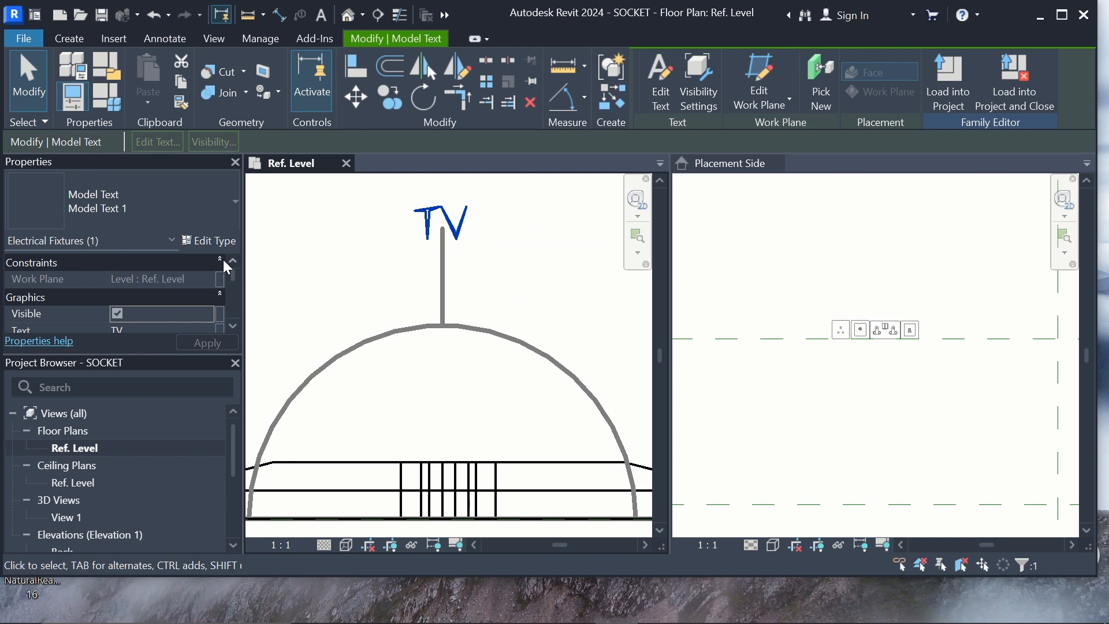
pyautogui.scroll(-2, 194, 257)
pyautogui.scroll(3, 195, 259)
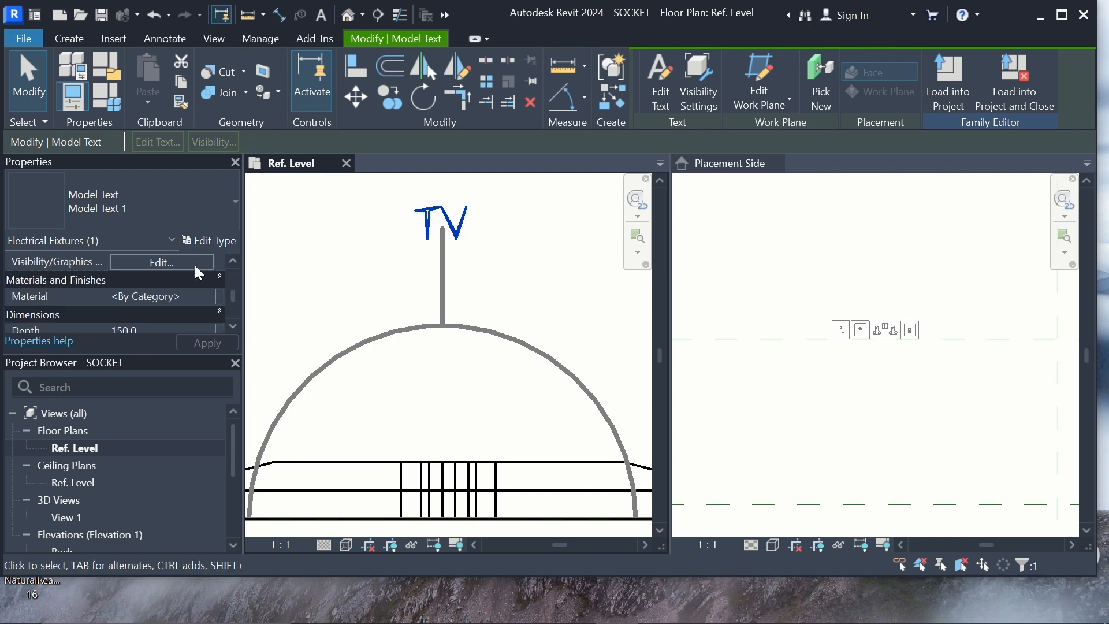
pyautogui.click(194, 263)
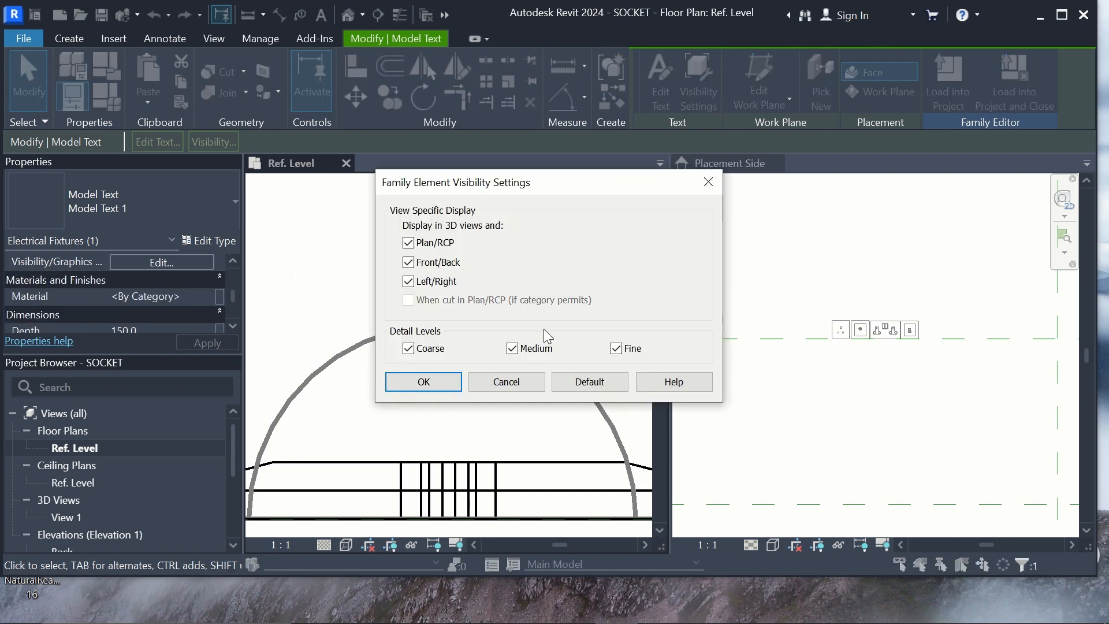
pyautogui.click(616, 349)
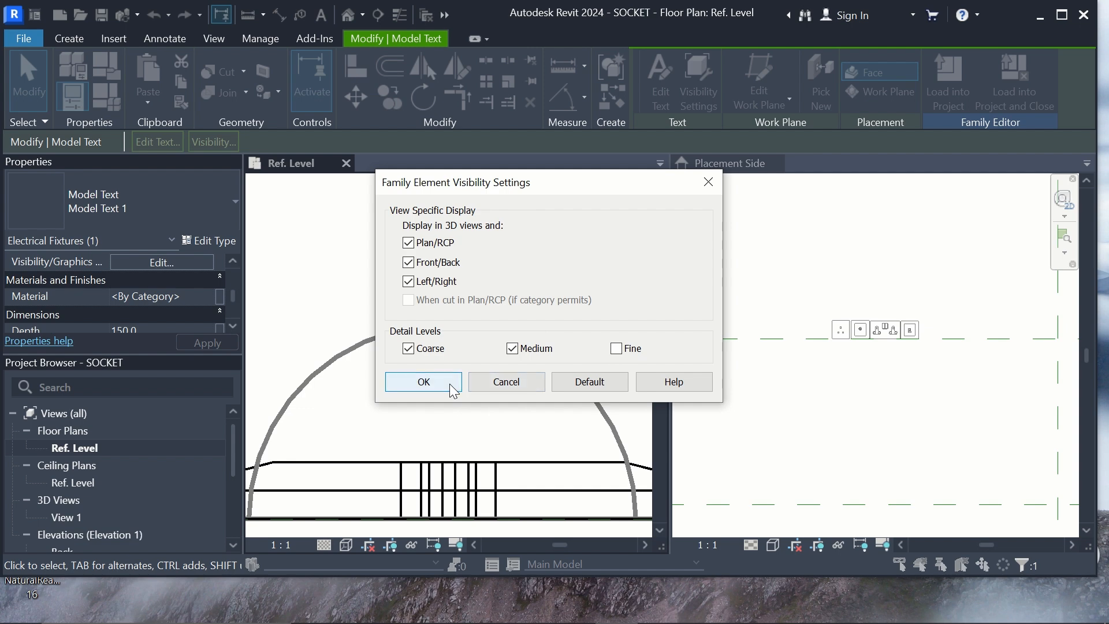
pyautogui.click(450, 384)
# Draw a vertical model line 45 mm long from the wall face at the centre of the far-left bevelled socket.
pyautogui.scroll(-5, 484, 297)
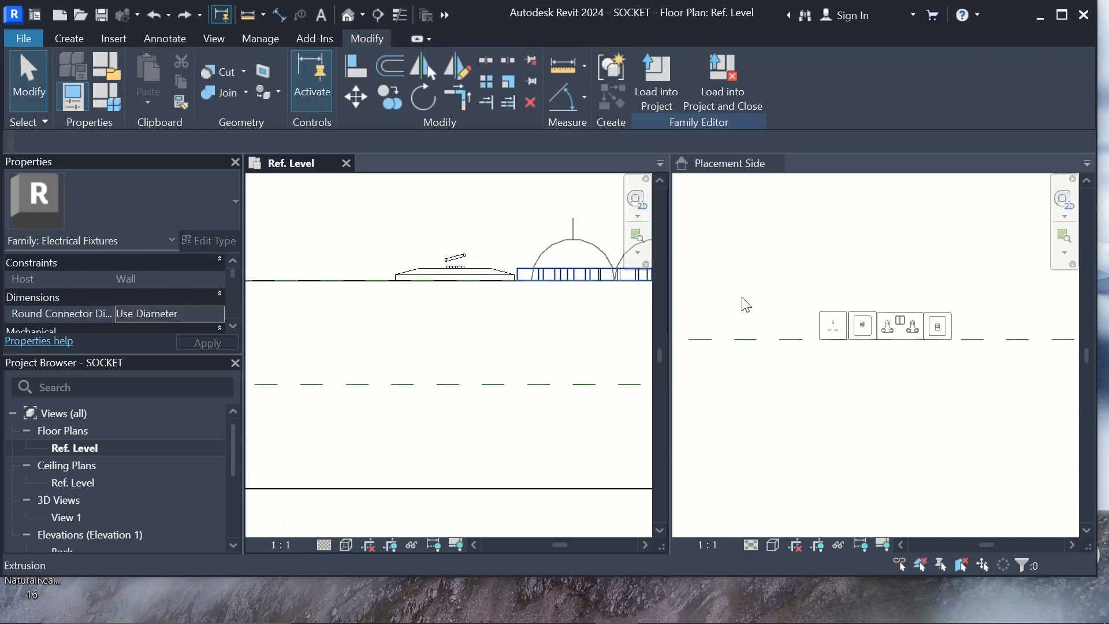
pyautogui.scroll(3, 490, 255)
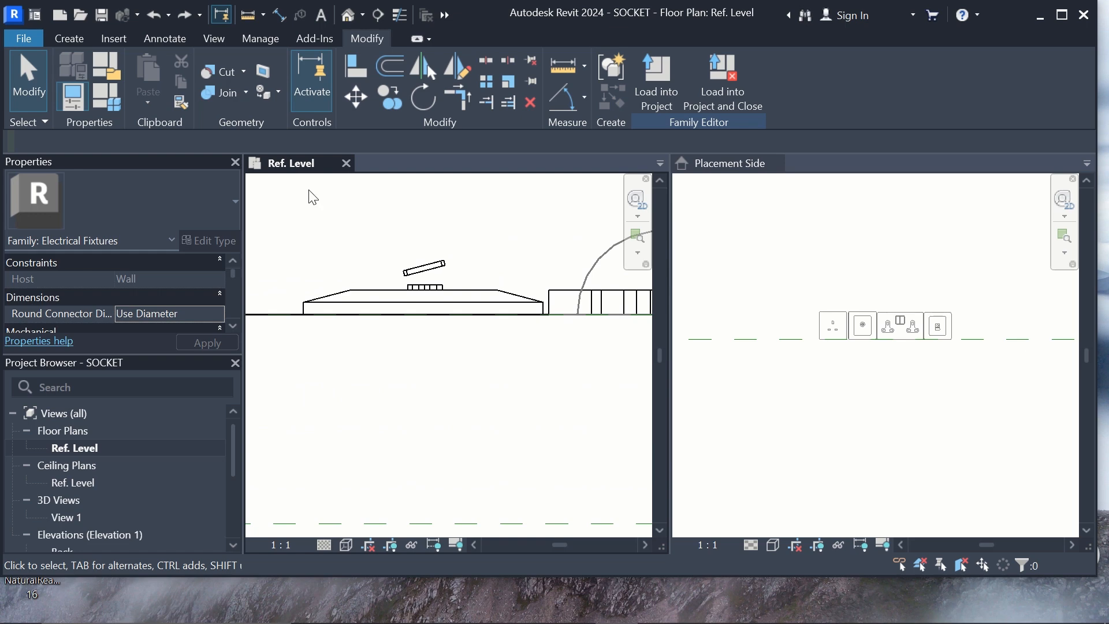
pyautogui.click(68, 39)
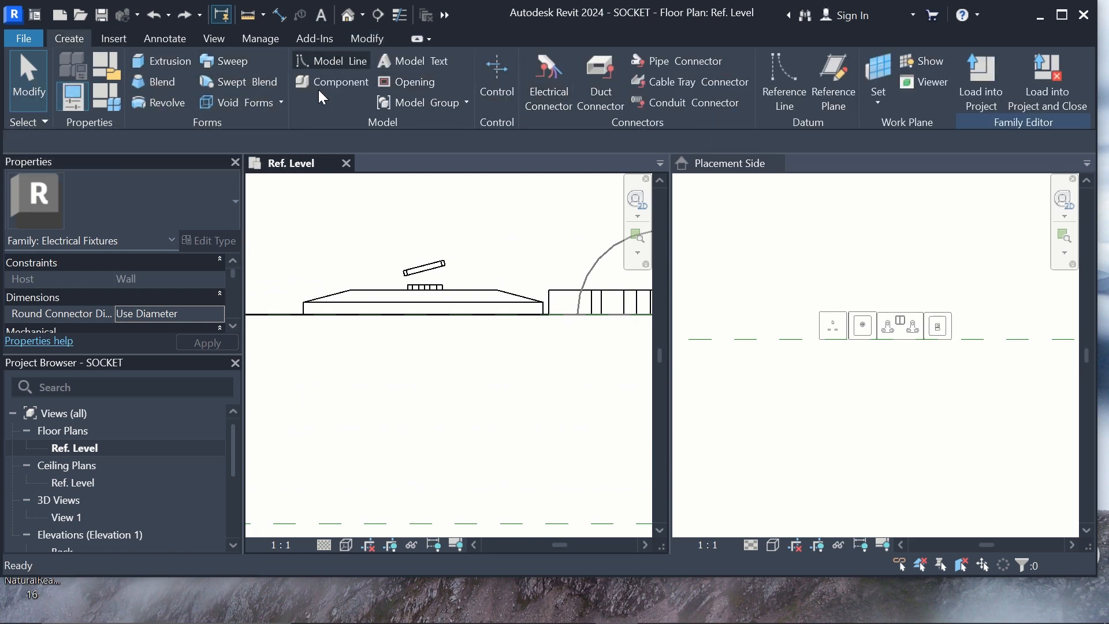
pyautogui.click(423, 315)
pyautogui.scroll(-3, 438, 234)
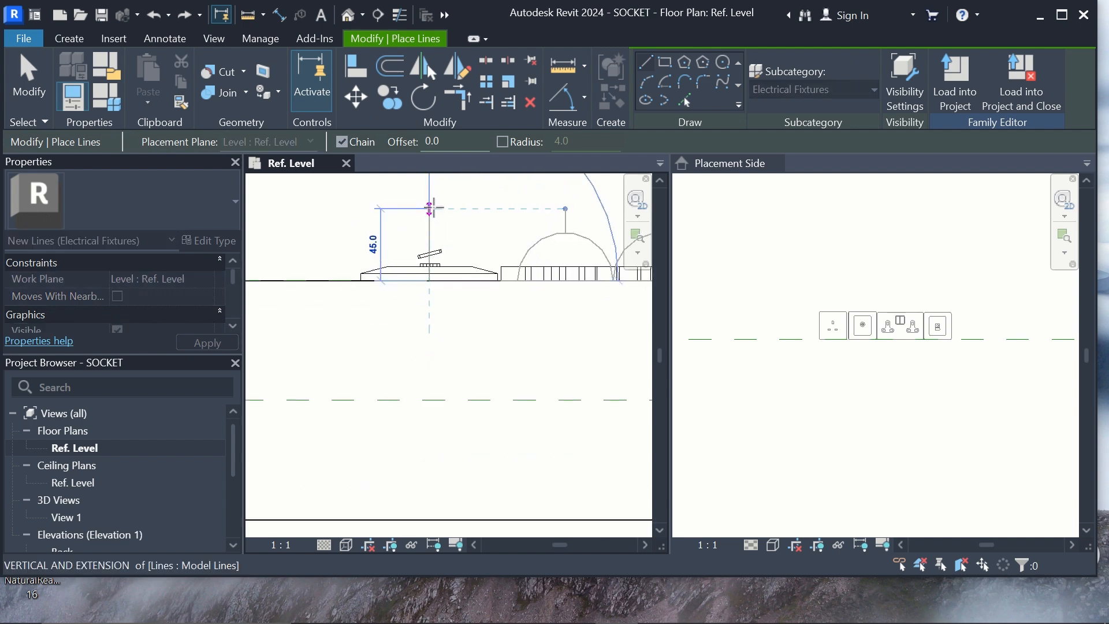
pyautogui.click(430, 209)
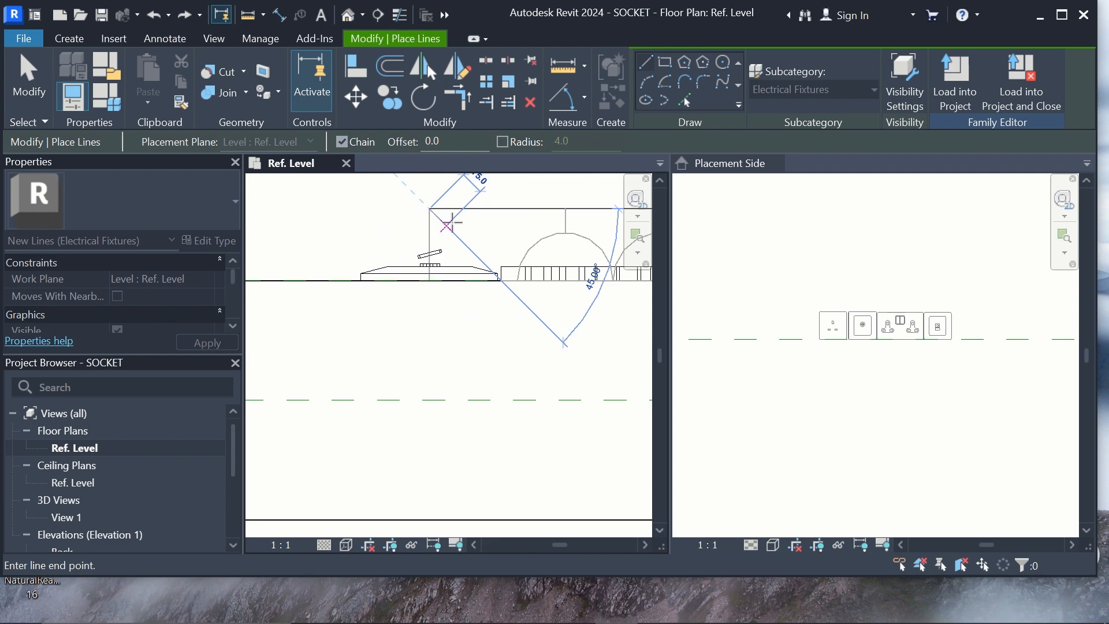
pyautogui.press('Escape')
pyautogui.scroll(2, 453, 218)
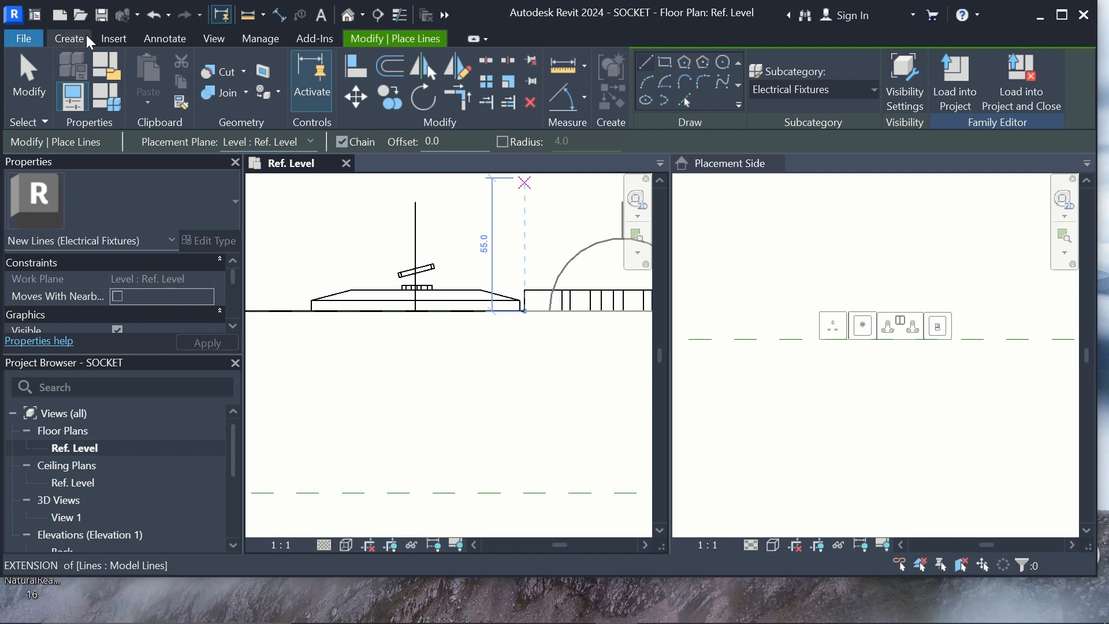
# Create a triangular filled region between the stem's upper end, the stem's base and the bevelled socket's right corner, 43 mm along the wall face.
pyautogui.click(144, 38)
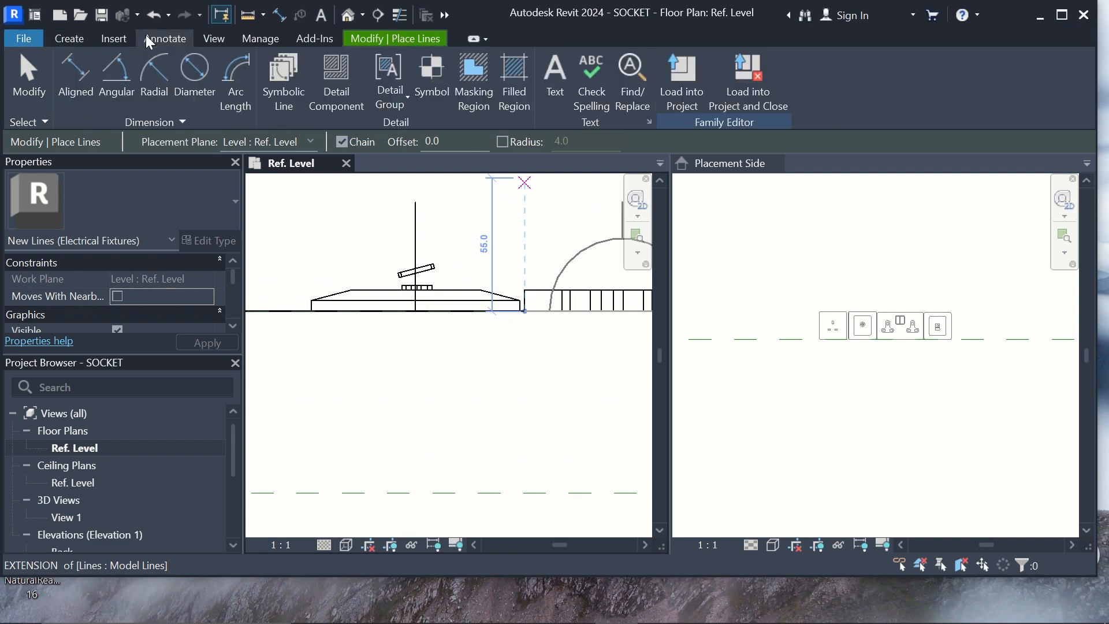
pyautogui.click(512, 88)
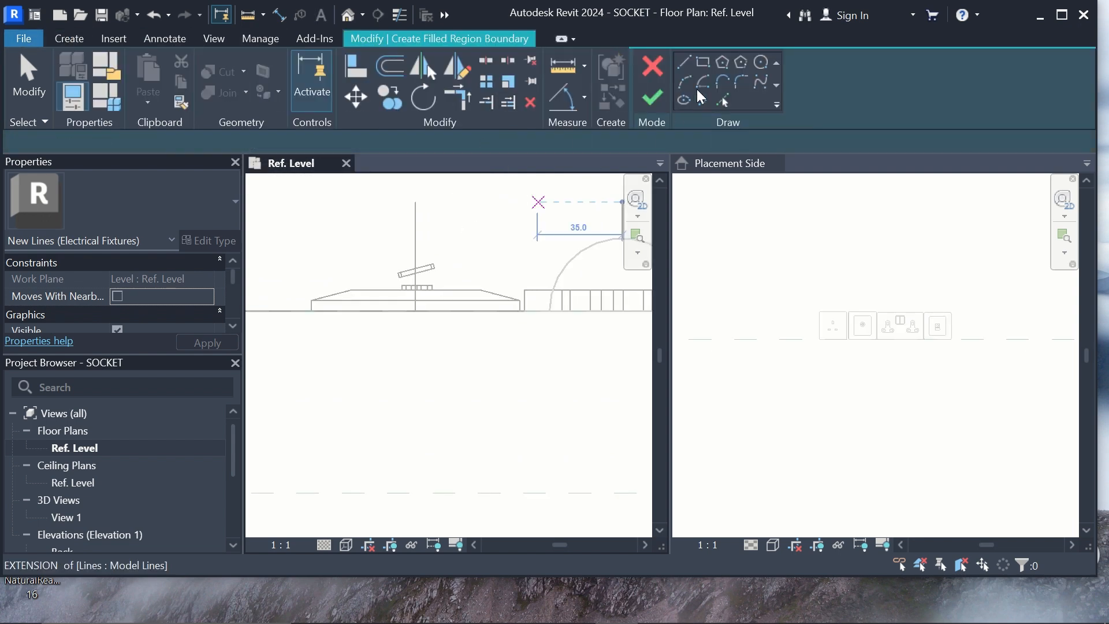
pyautogui.click(683, 62)
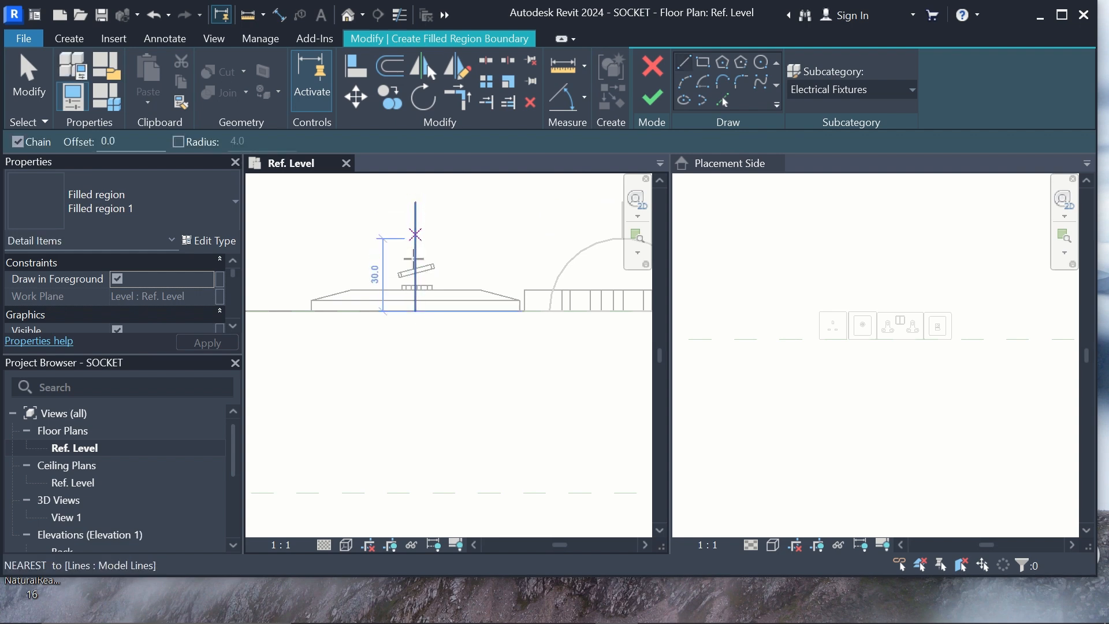
pyautogui.click(415, 312)
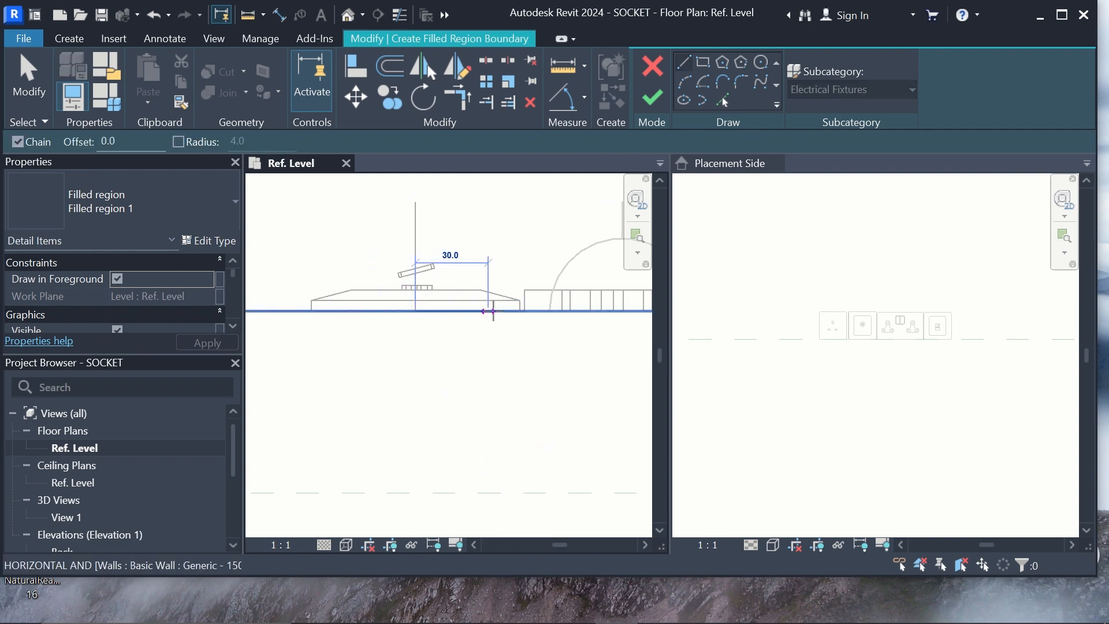
pyautogui.click(519, 311)
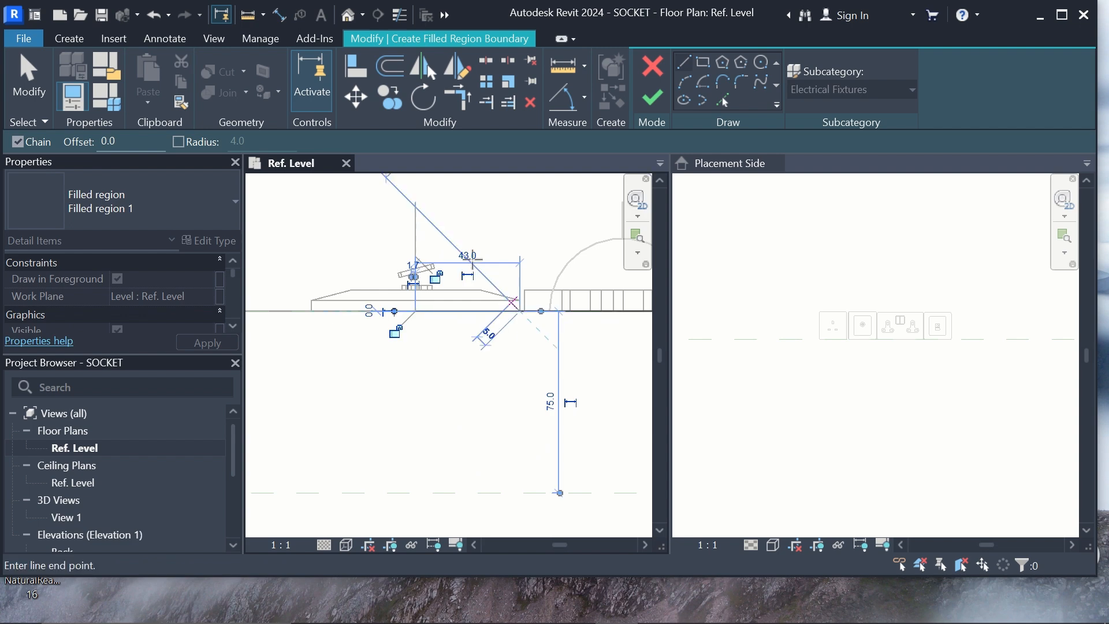
pyautogui.click(416, 203)
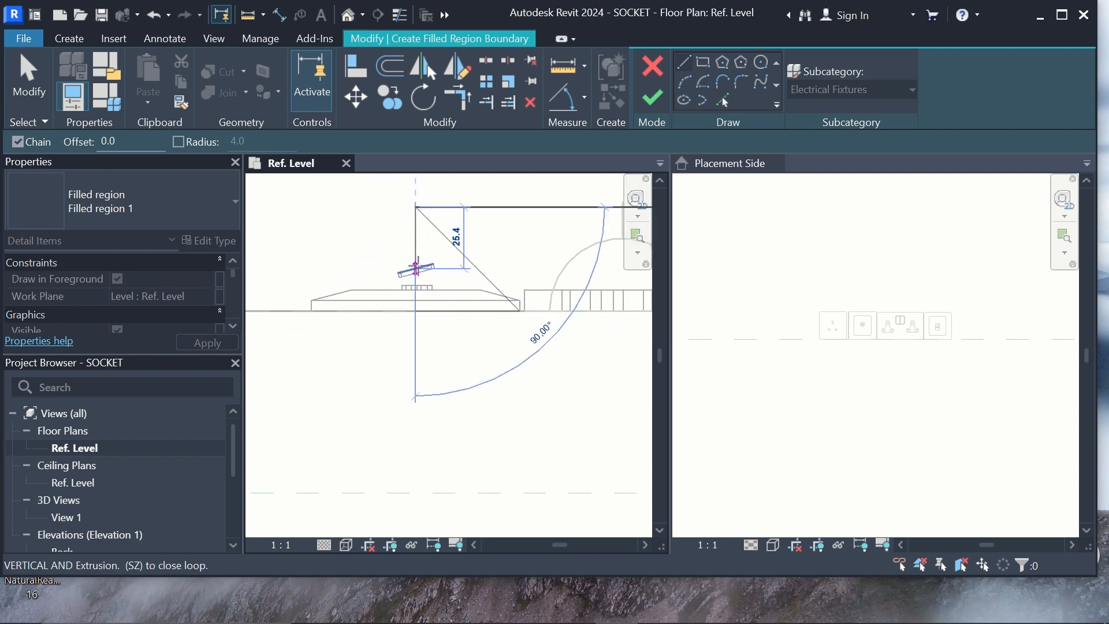
pyautogui.click(416, 311)
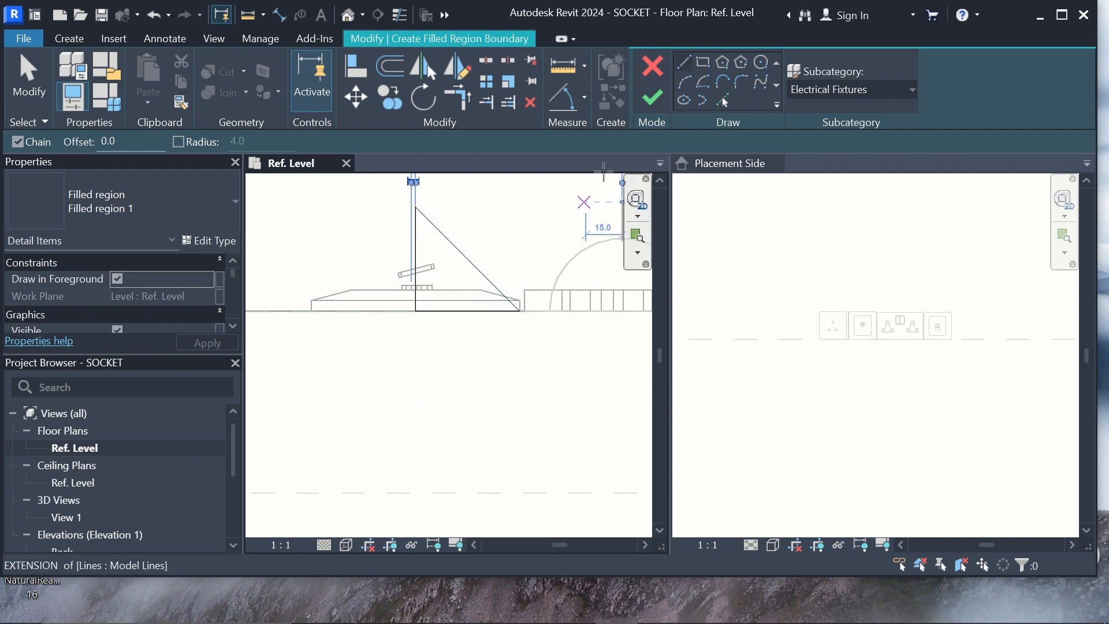
pyautogui.click(642, 100)
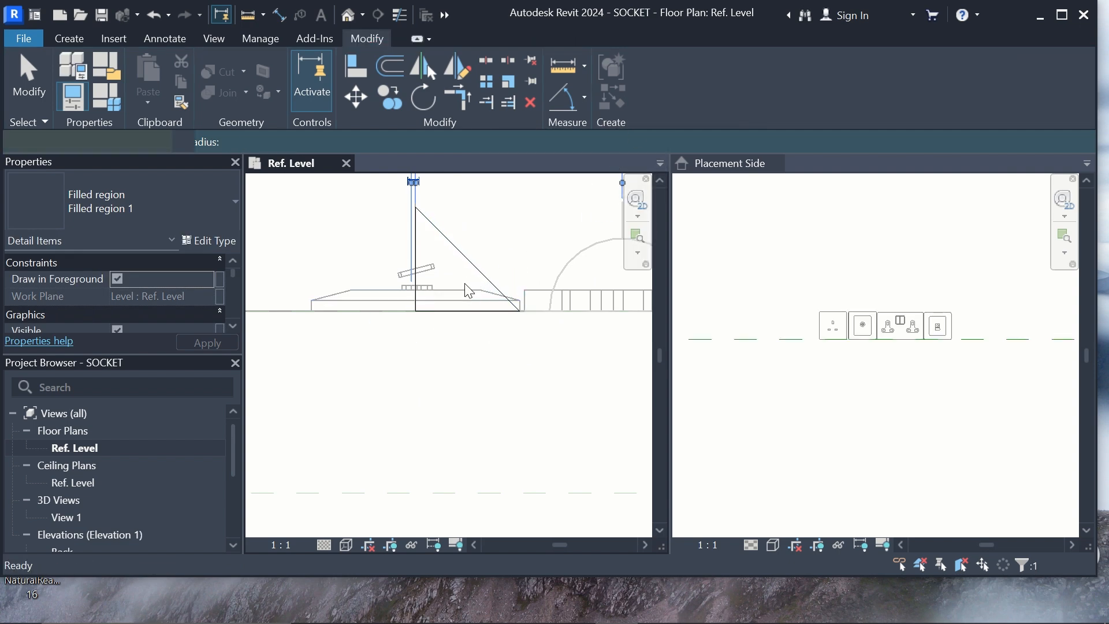
pyautogui.click(455, 302)
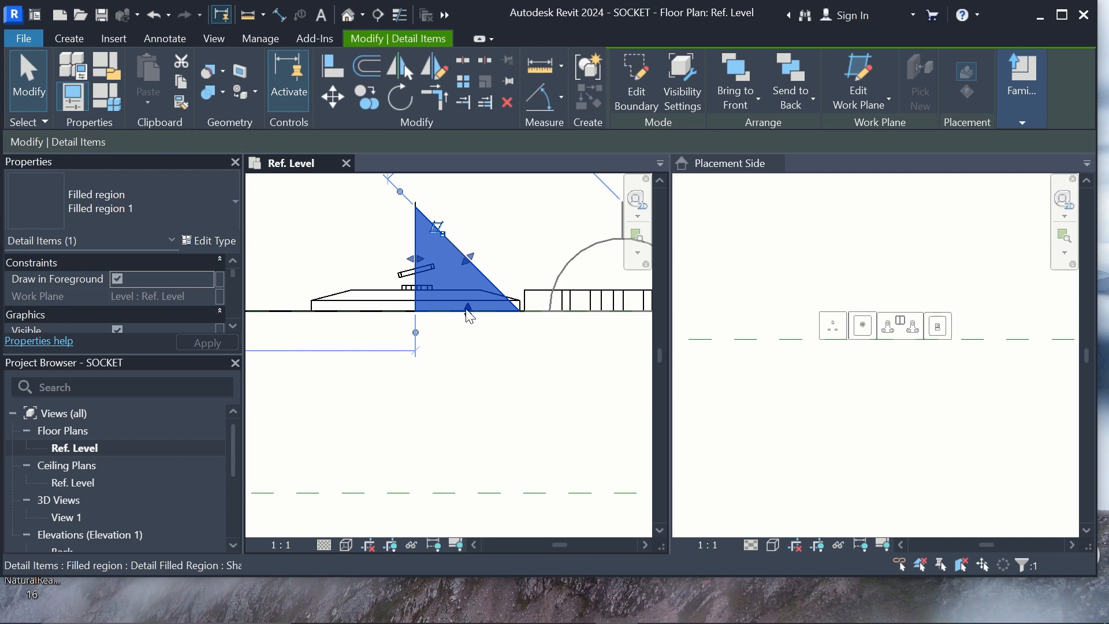
pyautogui.press('Escape')
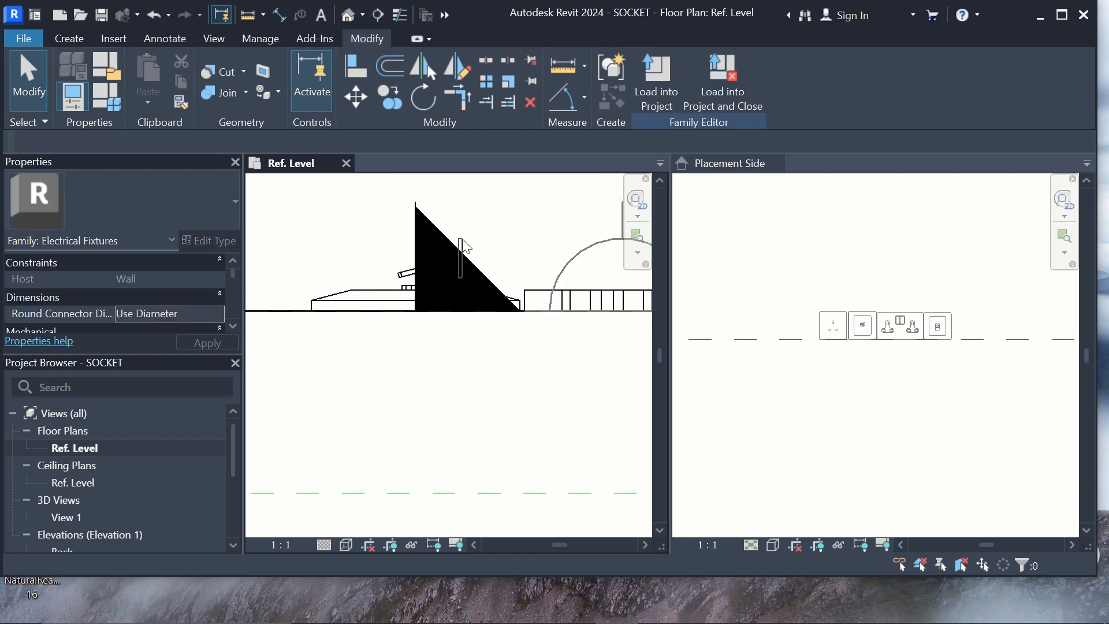
pyautogui.click(457, 248)
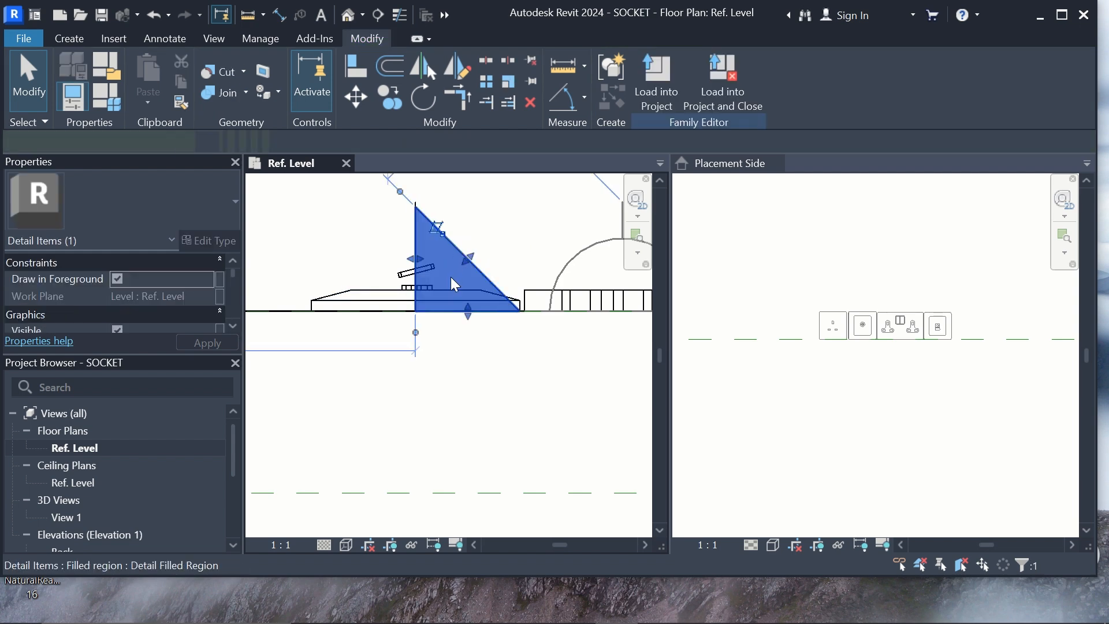
pyautogui.press('Escape')
pyautogui.click(449, 250)
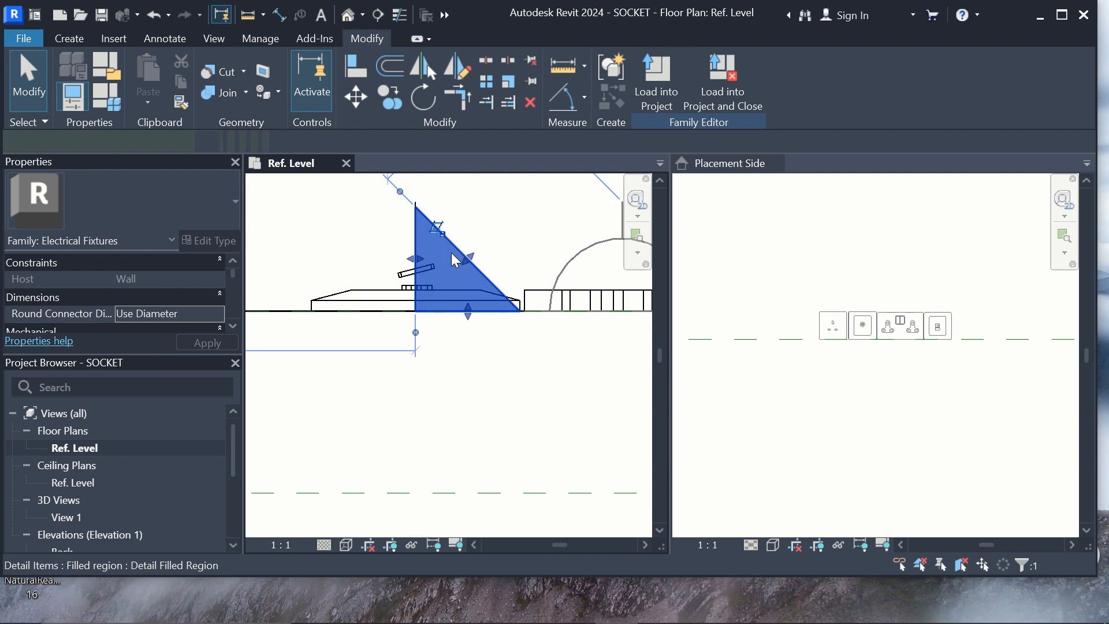
pyautogui.press('Escape')
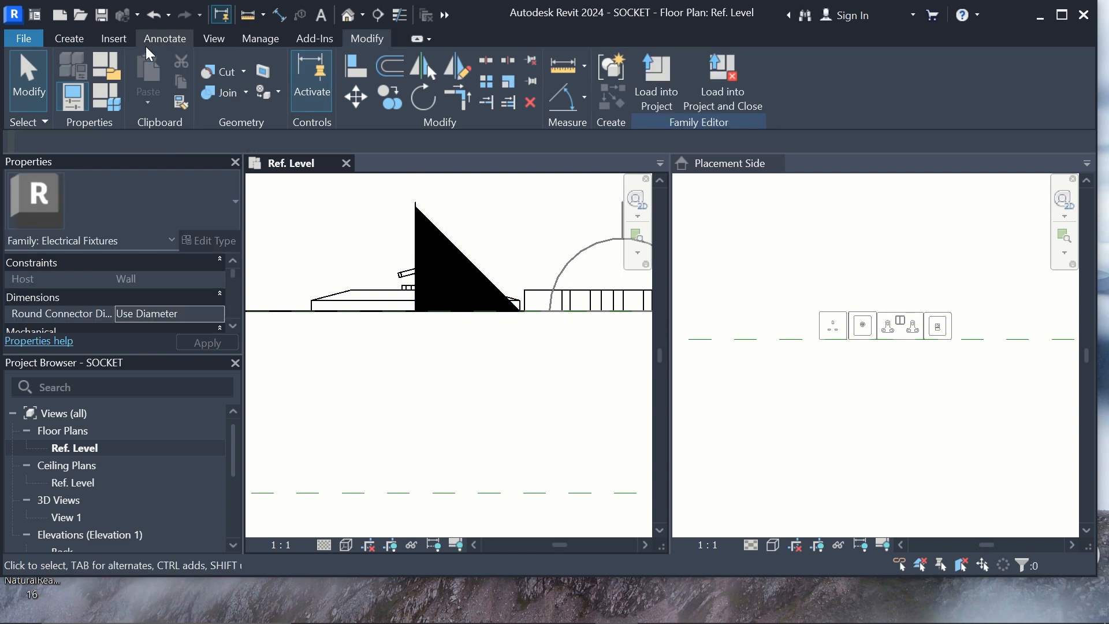
# Try to align the filled triangle's base with the wall face.
pyautogui.click(364, 61)
pyautogui.scroll(4, 430, 321)
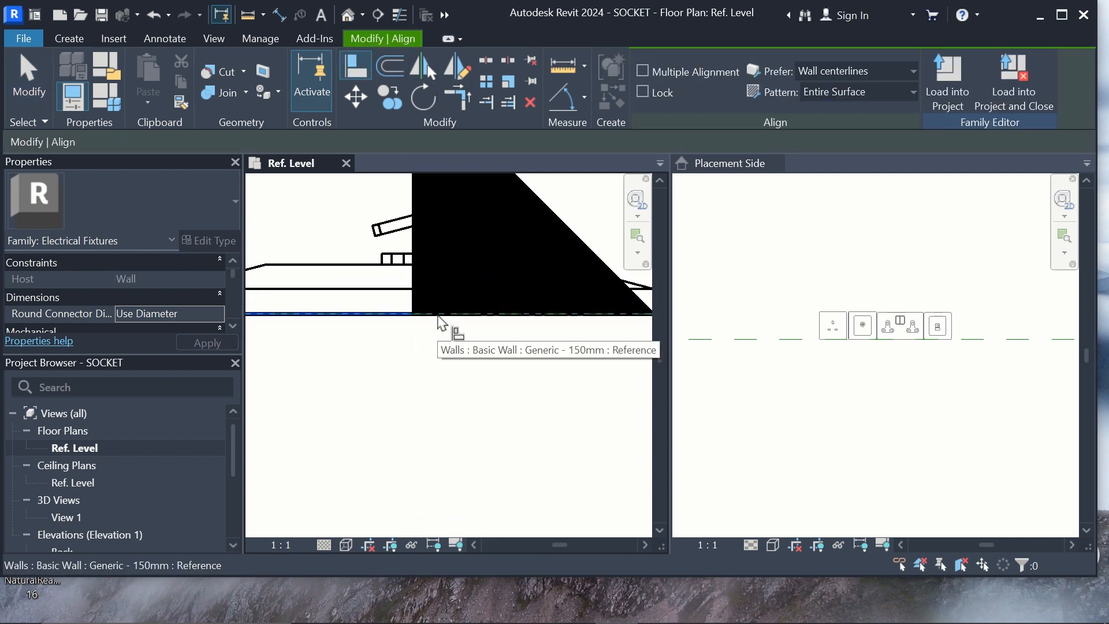
pyautogui.press('Tab')
pyautogui.press('Tab')
pyautogui.press('Tab')
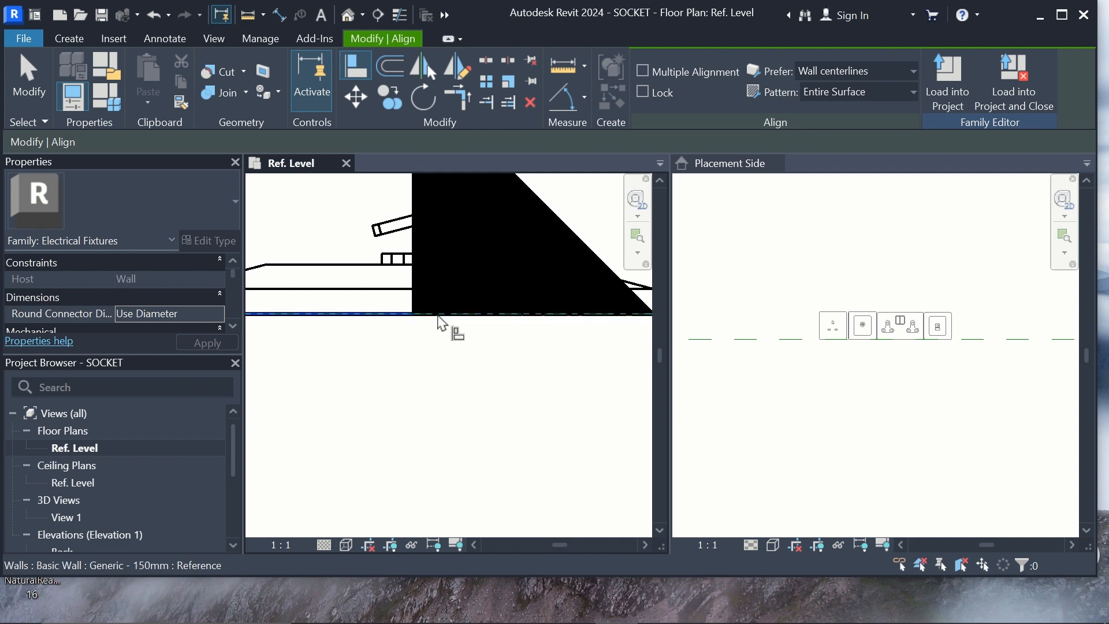
pyautogui.click(439, 315)
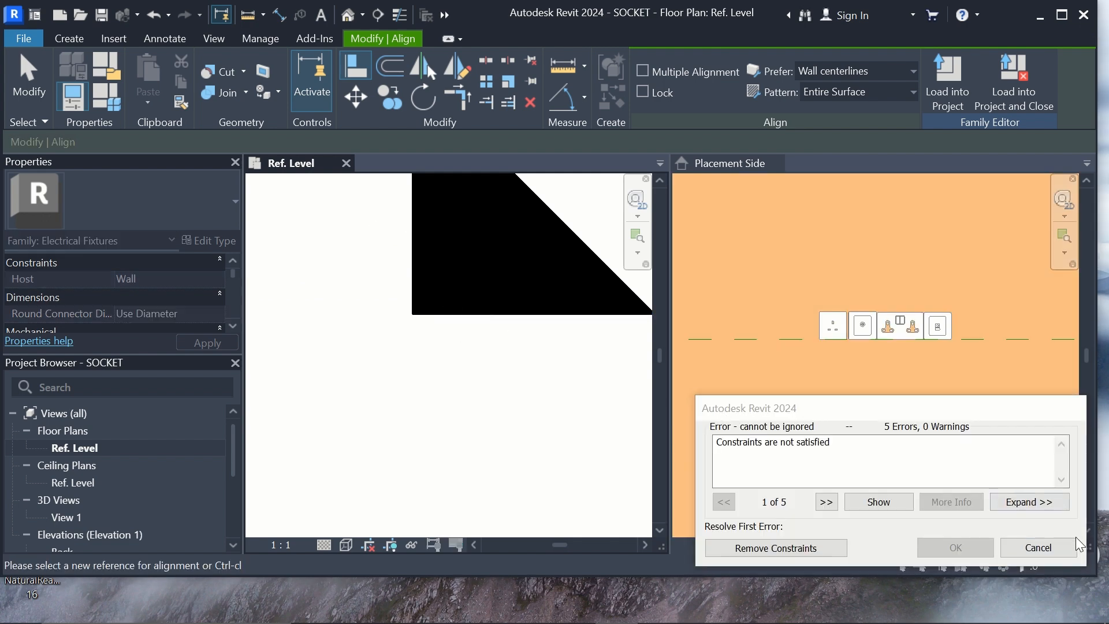
pyautogui.click(1045, 548)
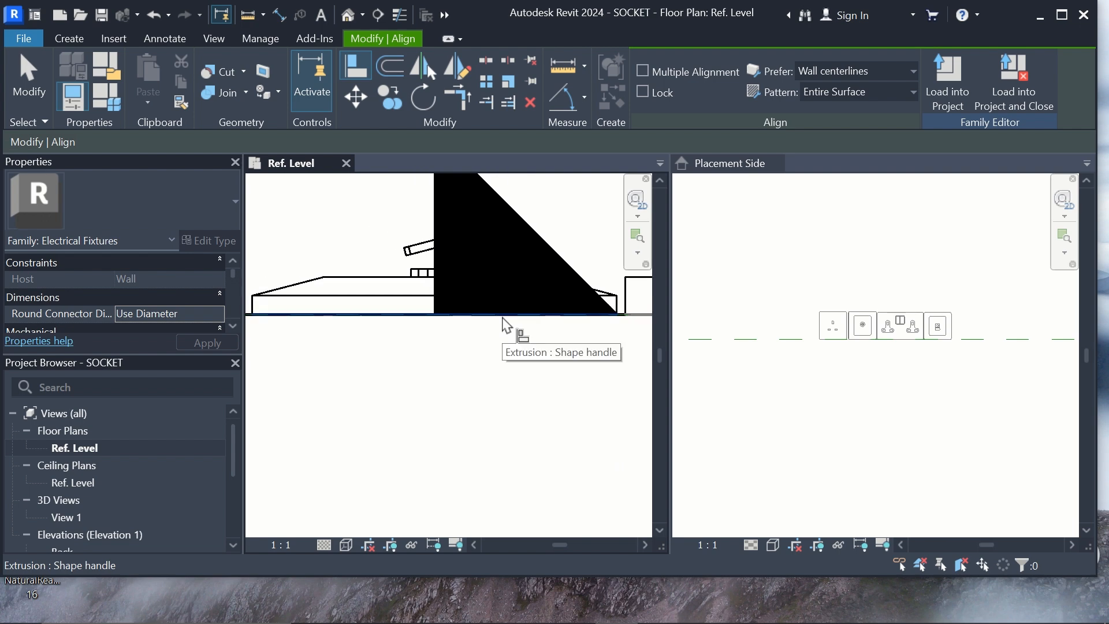
pyautogui.scroll(-3, 507, 325)
pyautogui.press('Escape')
pyautogui.scroll(1, 476, 262)
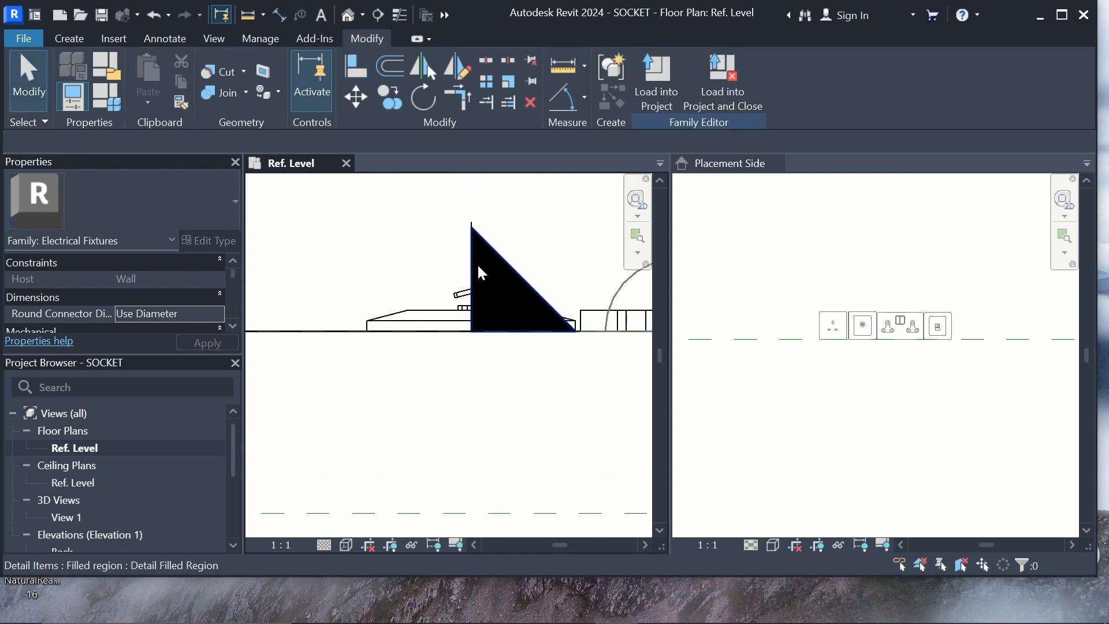
# Try moving the filled triangle up off the wall face, and undo the move.
pyautogui.click(471, 226)
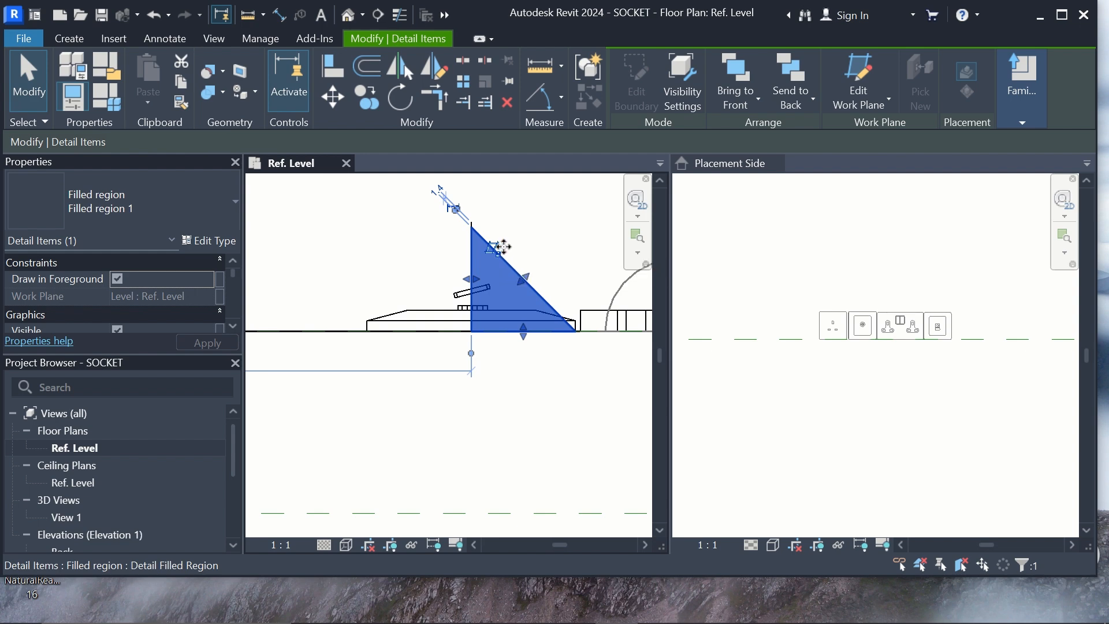
pyautogui.moveTo(503, 247); pyautogui.dragTo(502, 208)
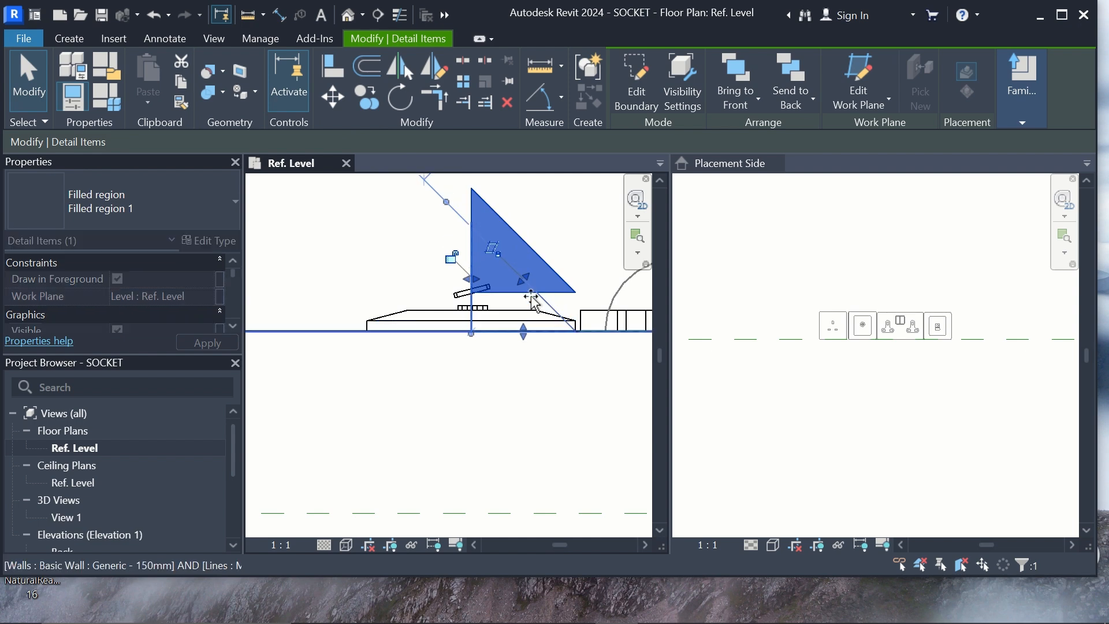
pyautogui.hotkey('ctrl', 'z')
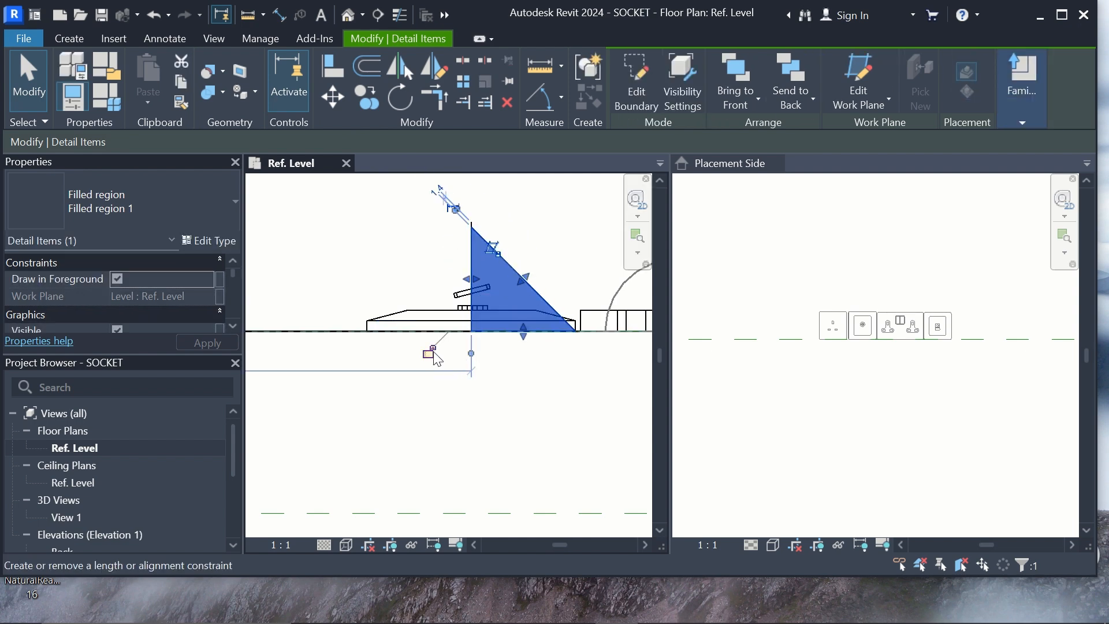
pyautogui.click(529, 374)
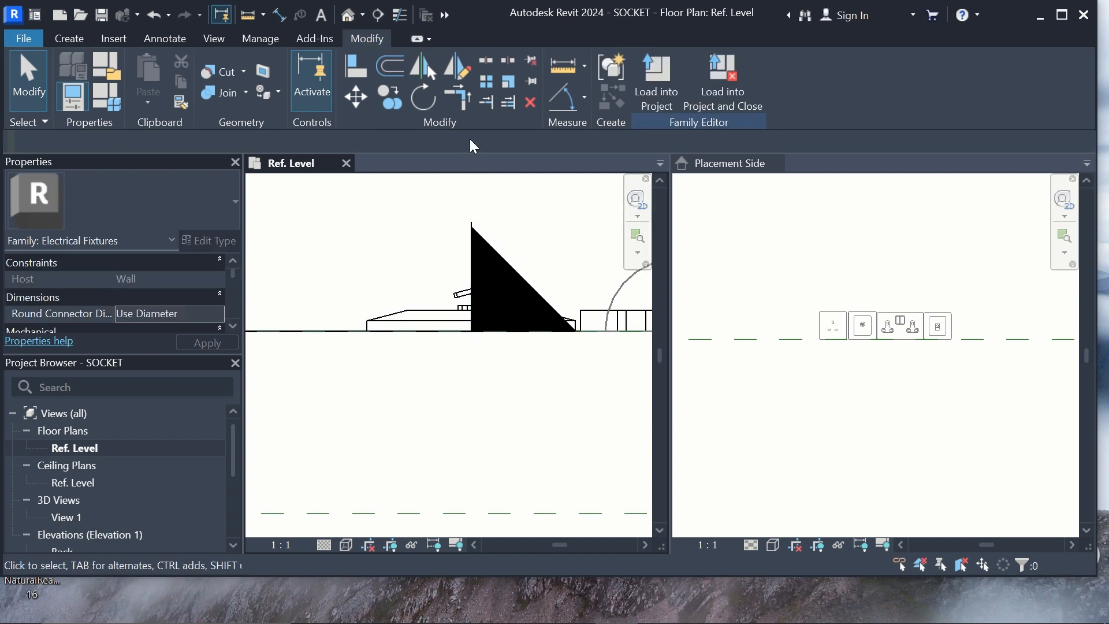
# Draw a diagonal model line 60.8 mm long from the filled triangle's apex to the bevelled socket's left corner at the wall face.
pyautogui.click(73, 38)
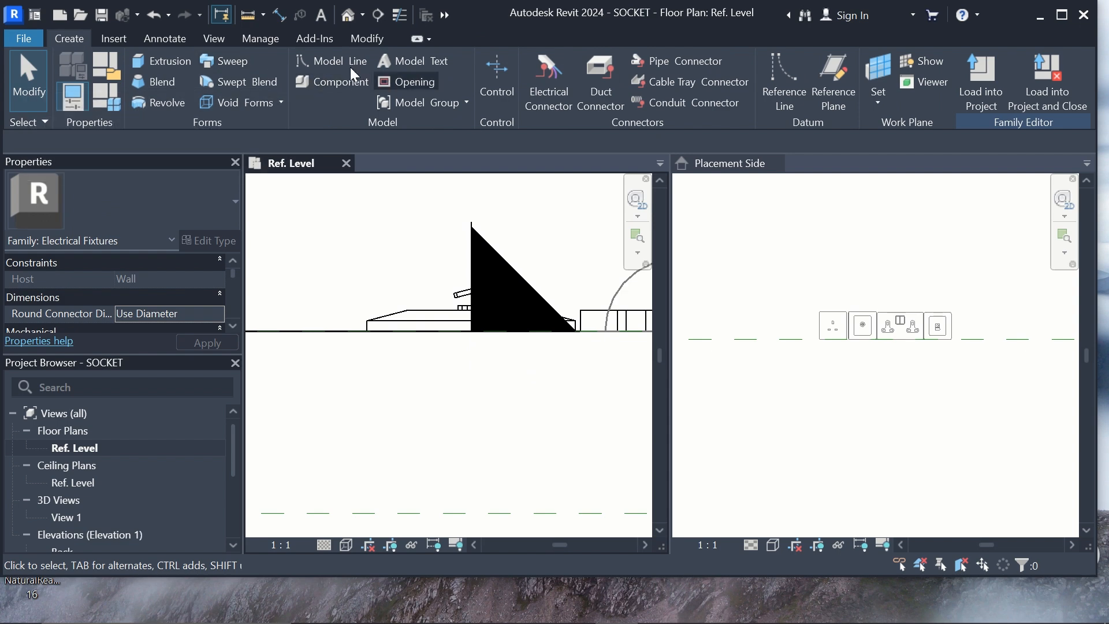
pyautogui.click(302, 59)
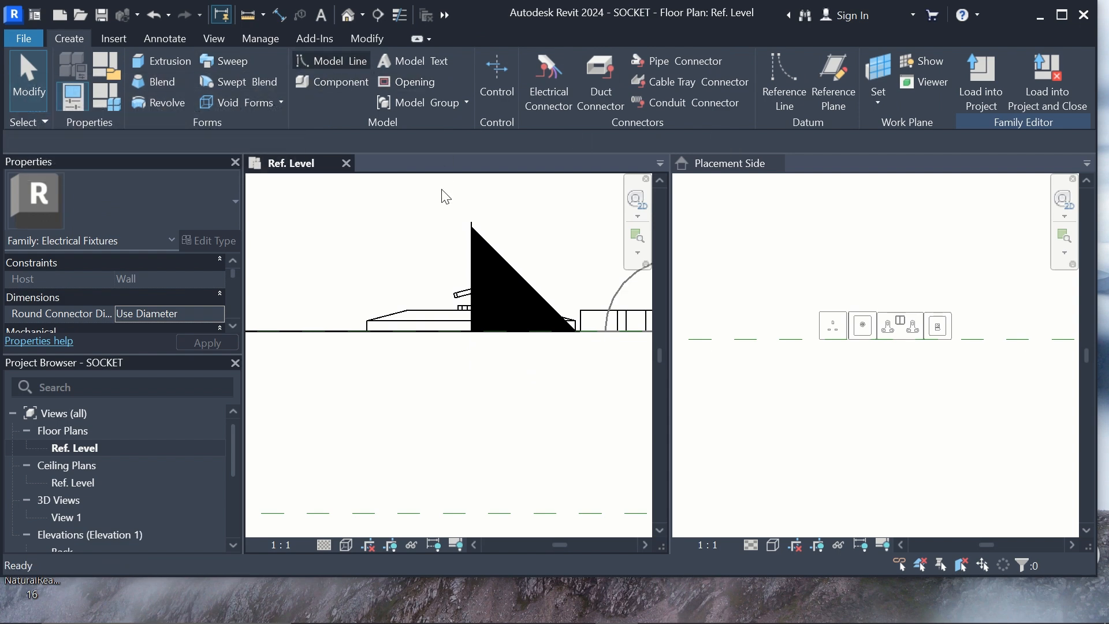
pyautogui.scroll(2, 472, 227)
pyautogui.click(466, 223)
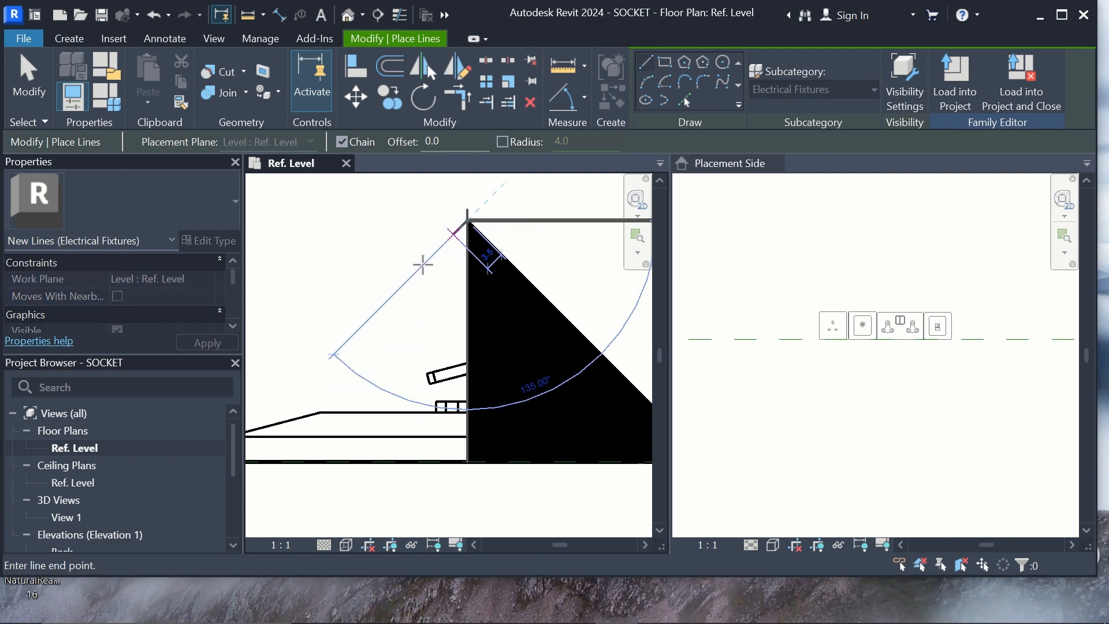
pyautogui.scroll(-1, 421, 261)
pyautogui.scroll(-2, 423, 263)
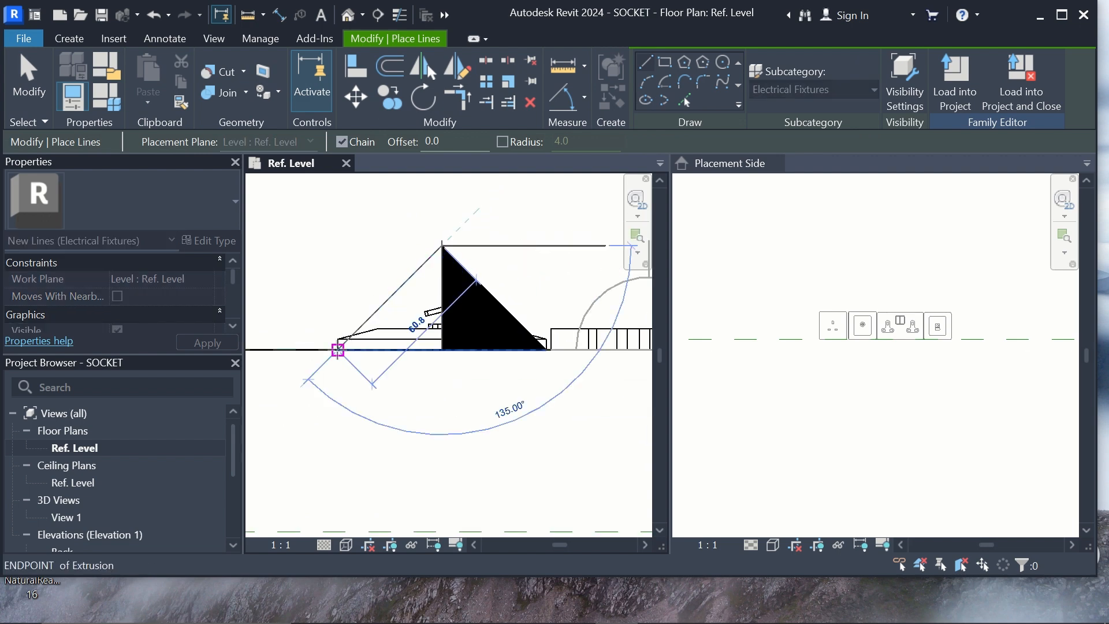
pyautogui.click(338, 350)
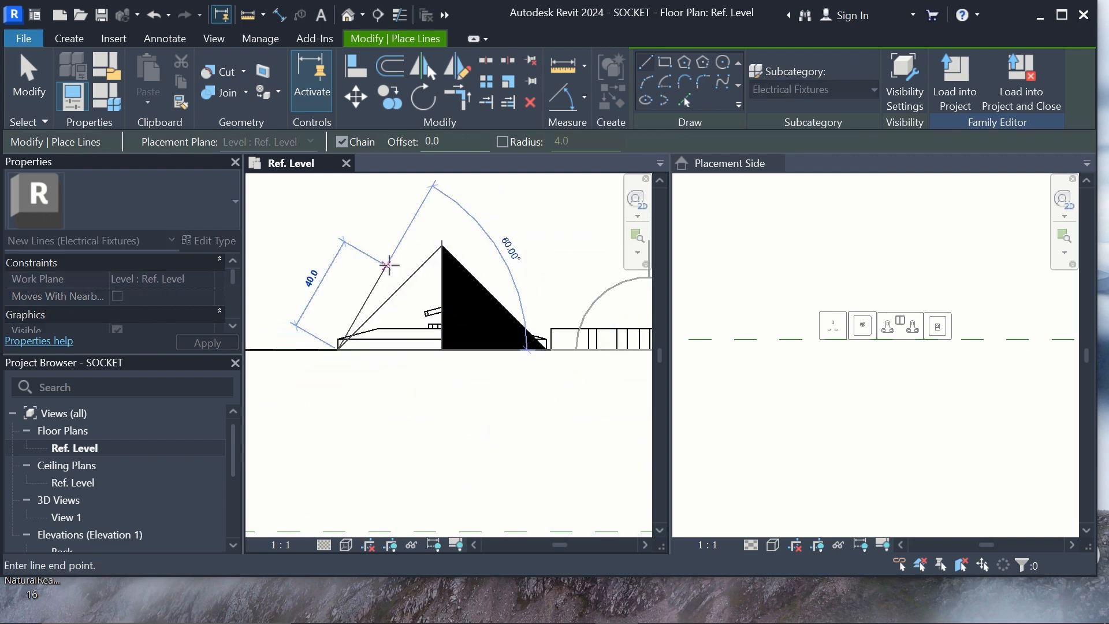
pyautogui.press('Escape')
pyautogui.press('Escape')
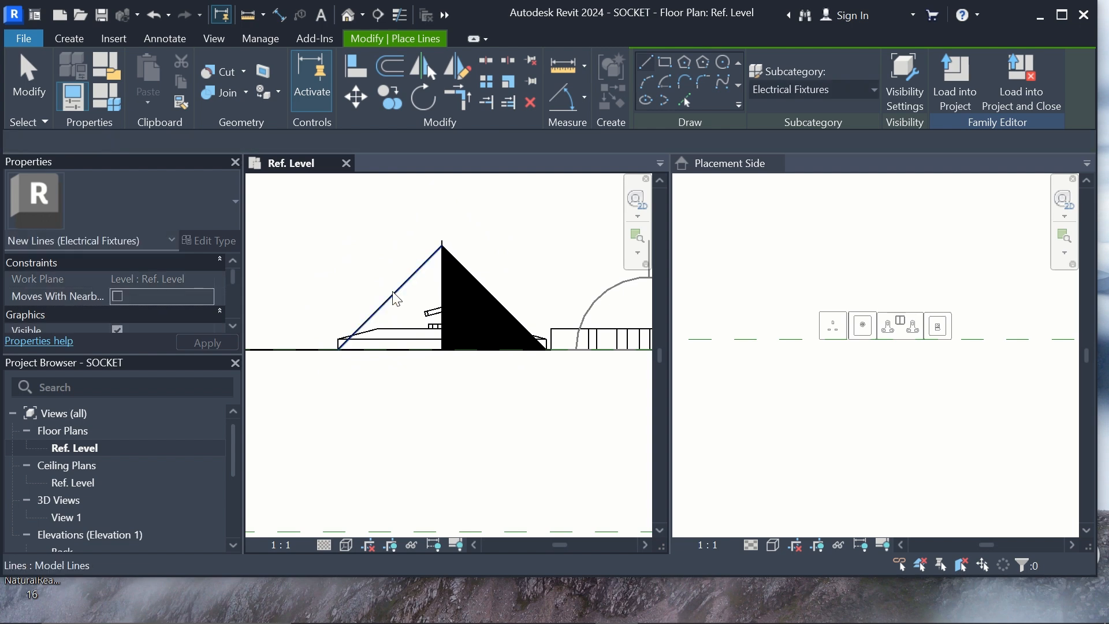
pyautogui.click(464, 386)
pyautogui.scroll(-1, 464, 286)
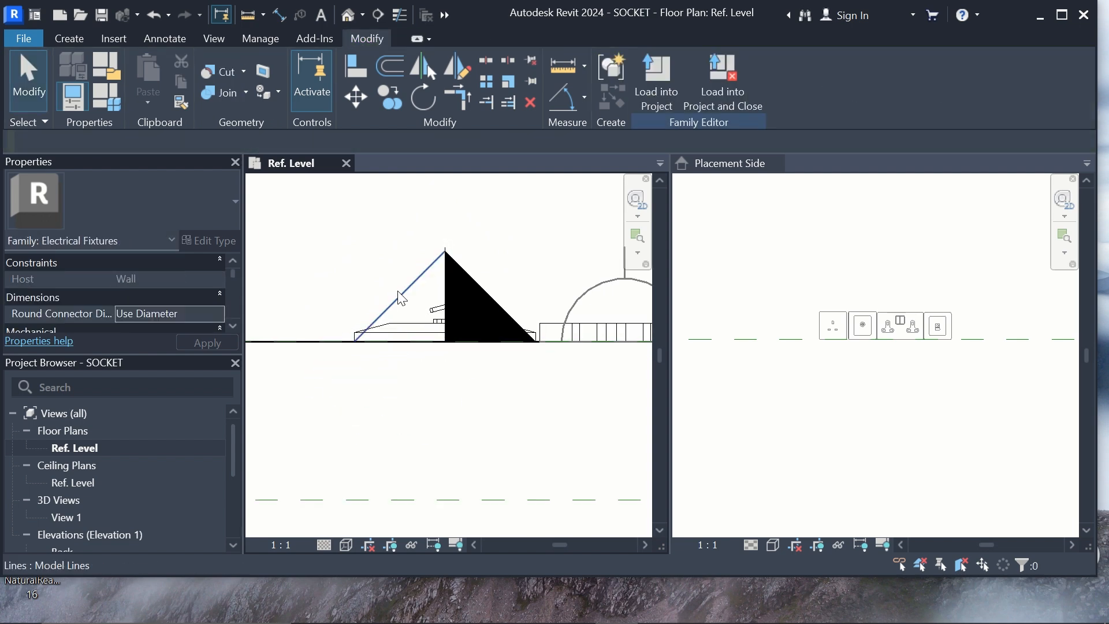
# Draw a 43 mm horizontal model line along the wall face from the diagonal's lower end to the stem's base.
pyautogui.click(76, 39)
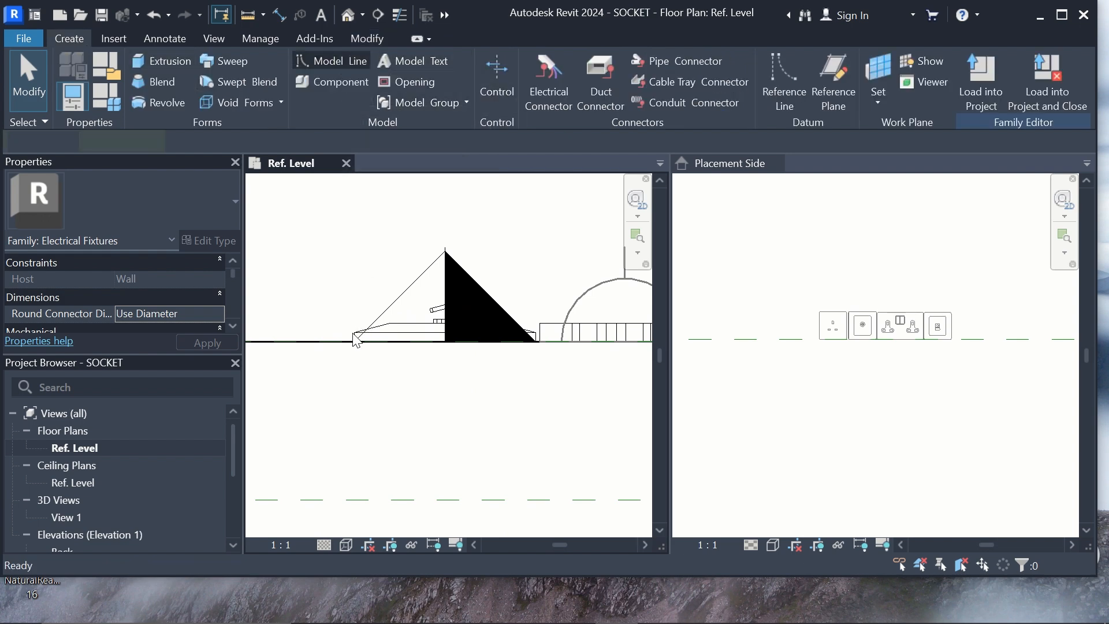
pyautogui.scroll(2, 353, 340)
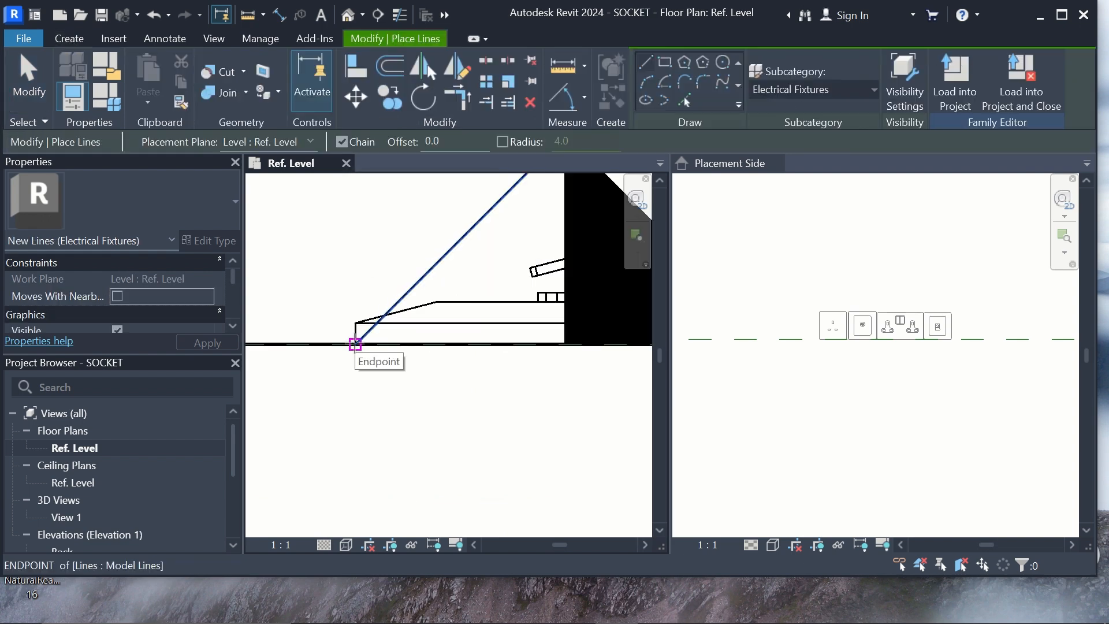
pyautogui.click(355, 345)
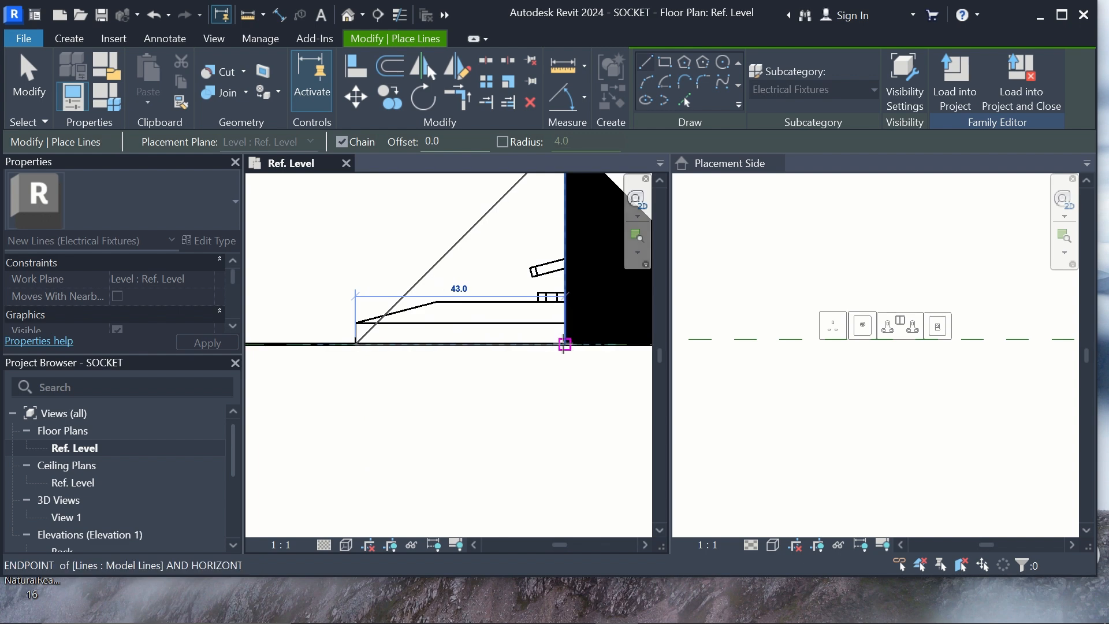
pyautogui.click(564, 344)
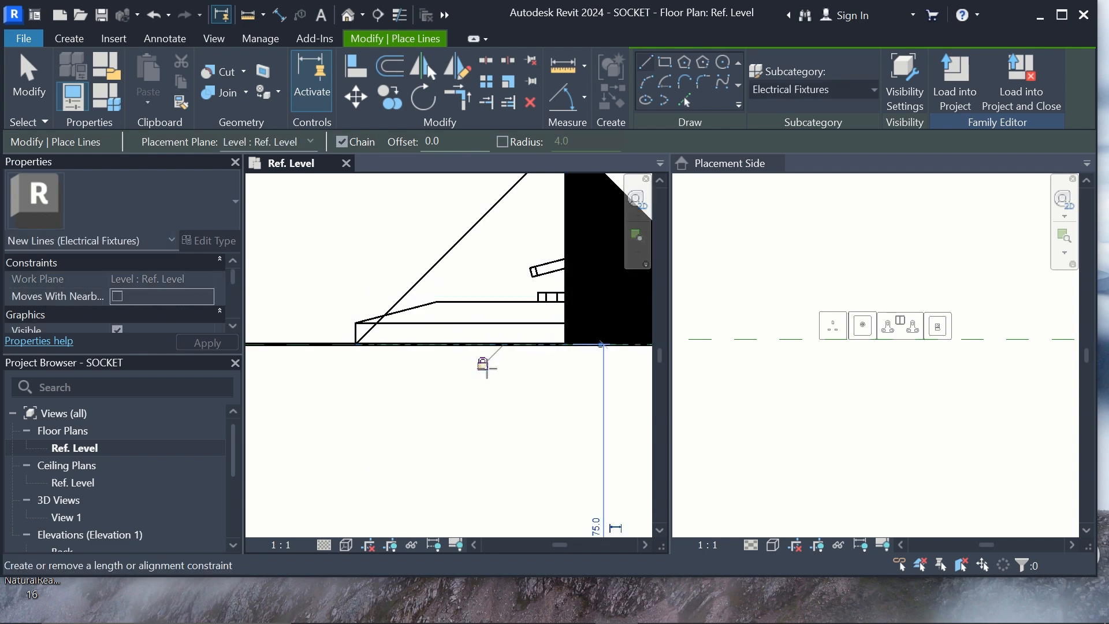
pyautogui.click(387, 312)
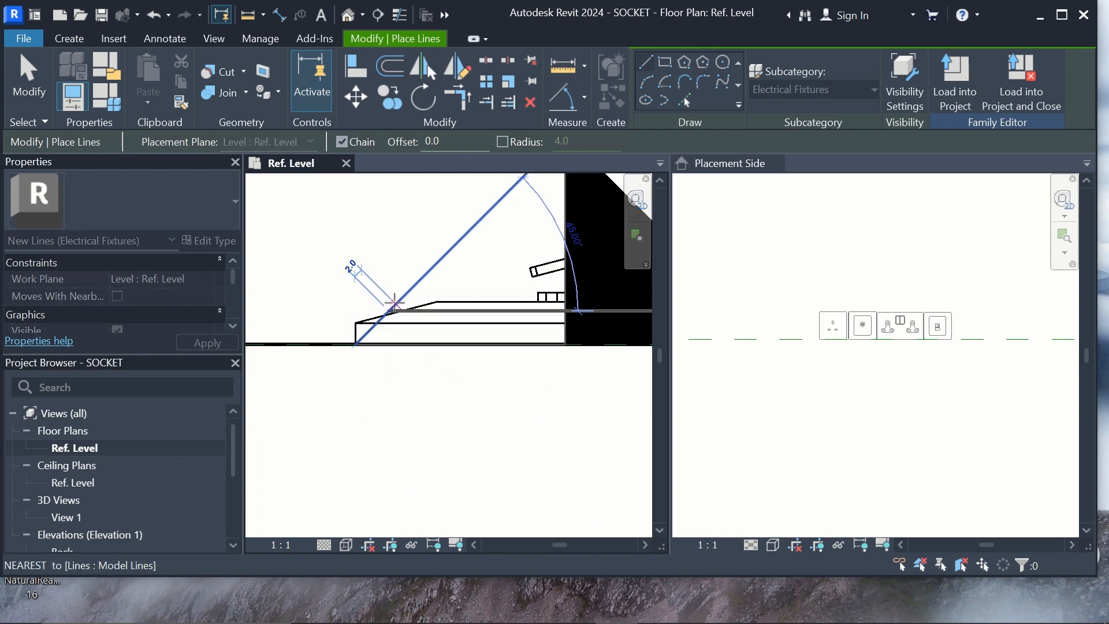
pyautogui.press('Escape')
pyautogui.click(423, 277)
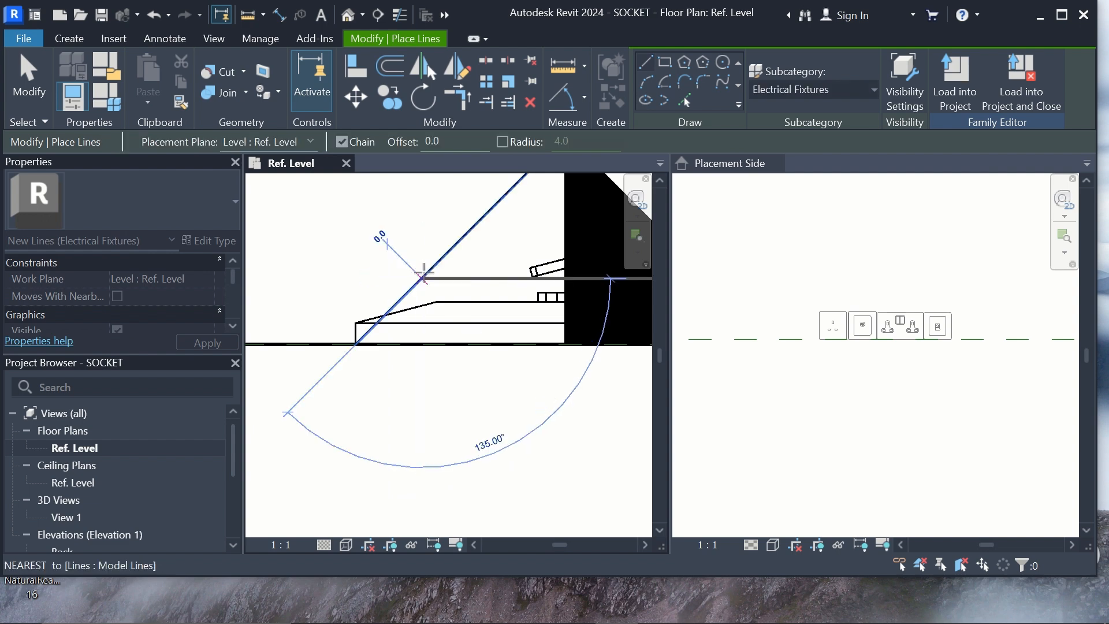
pyautogui.press('Escape')
pyautogui.press('Escape')
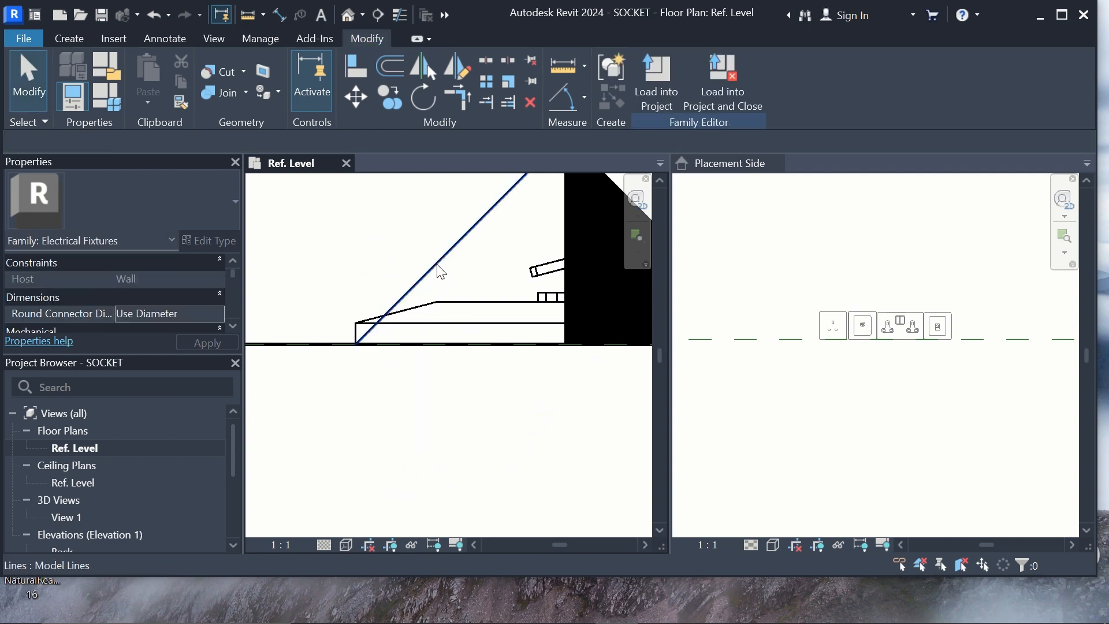
# Try to move the diagonal model line away from the filled triangle, and cancel the move.
pyautogui.click(439, 269)
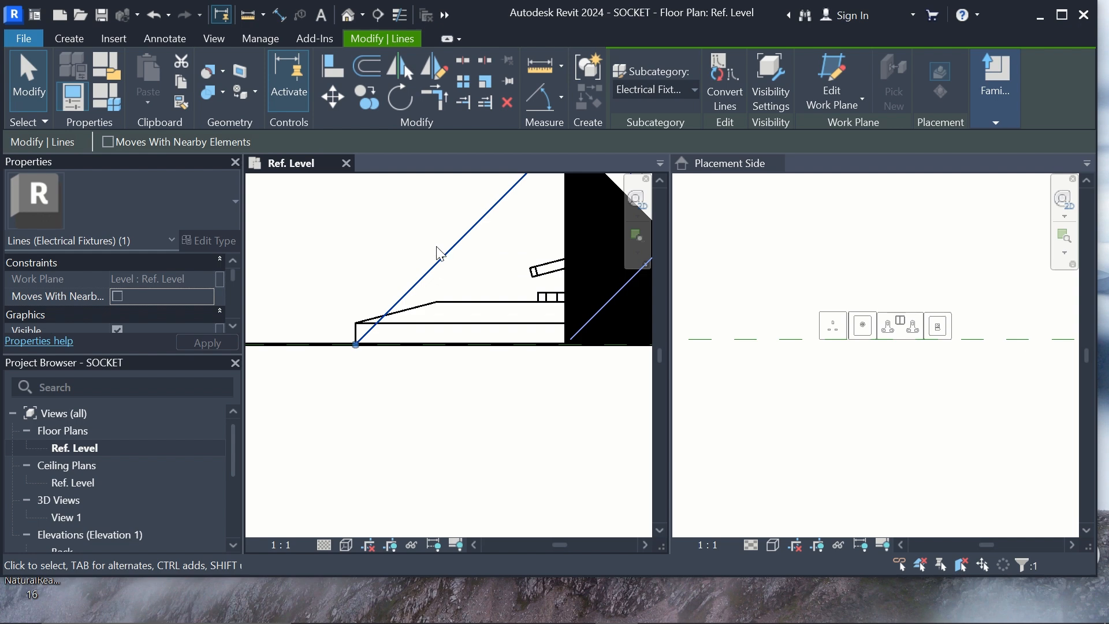
pyautogui.moveTo(437, 251); pyautogui.dragTo(424, 221)
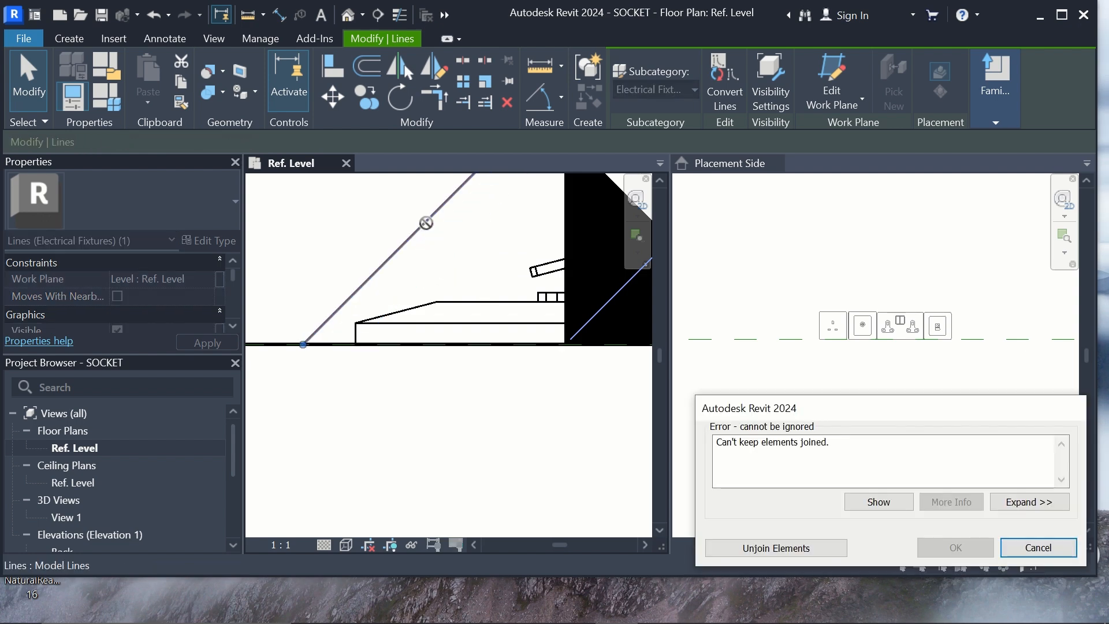
pyautogui.click(1038, 547)
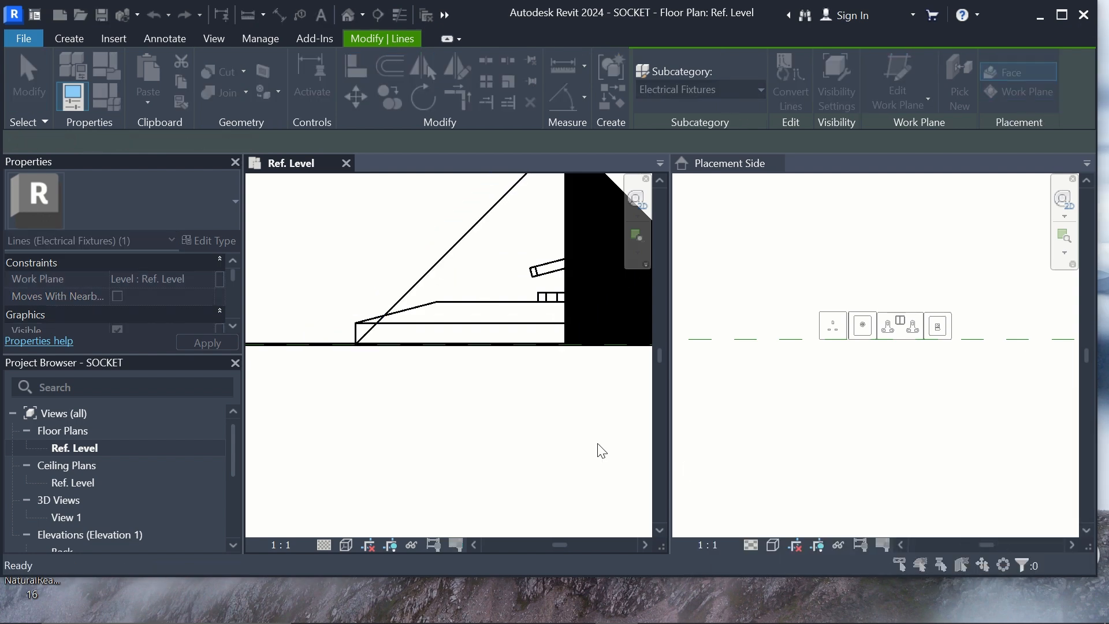
pyautogui.click(391, 354)
# Look over the row of plan symbols along the wall face, including the half-filled triangular symbol.
pyautogui.scroll(-4, 393, 355)
pyautogui.scroll(-2, 395, 357)
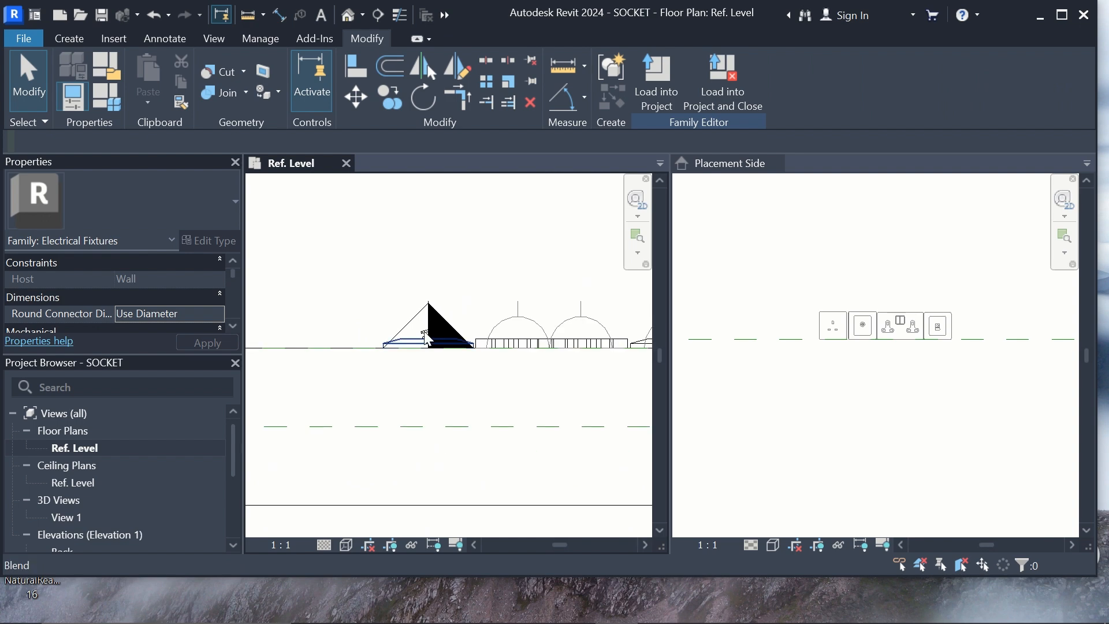
pyautogui.scroll(-2, 404, 306)
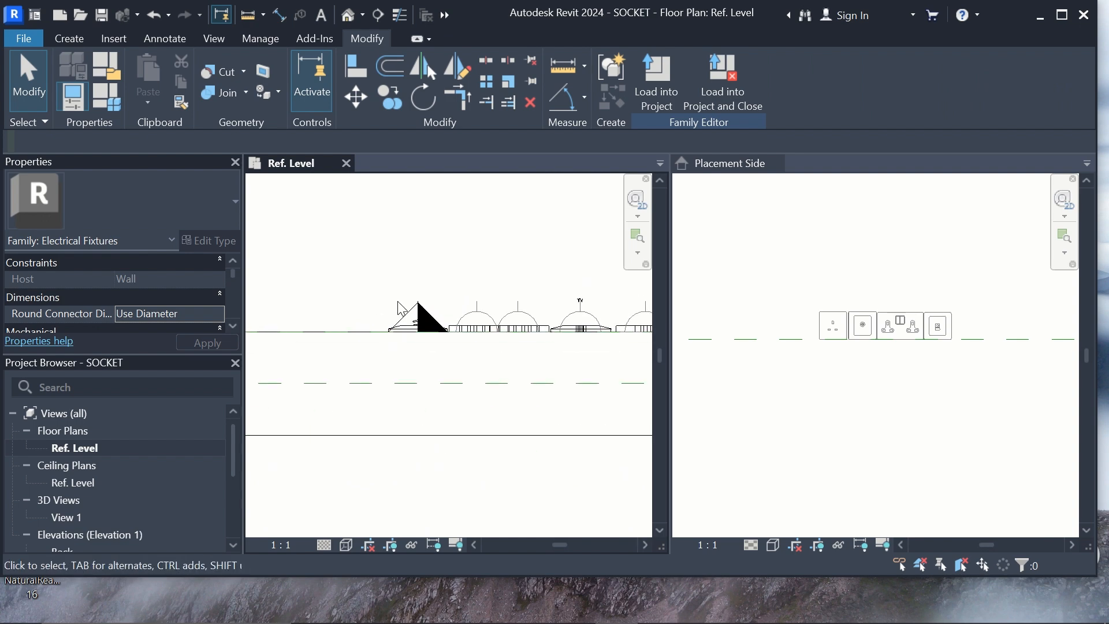
pyautogui.scroll(-2, 447, 334)
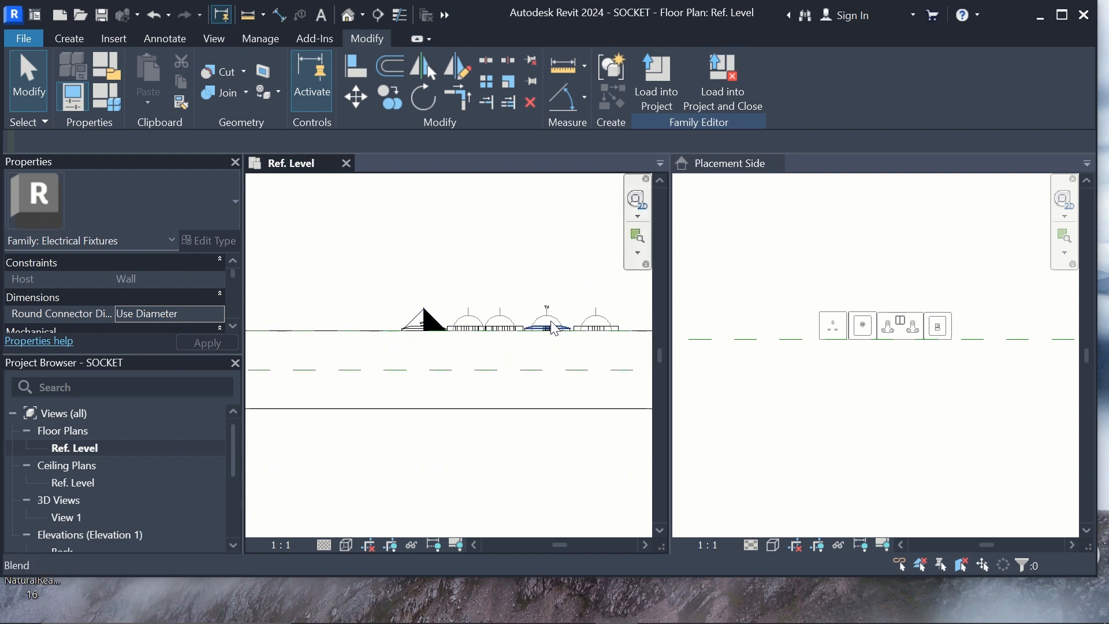
pyautogui.scroll(1, 555, 327)
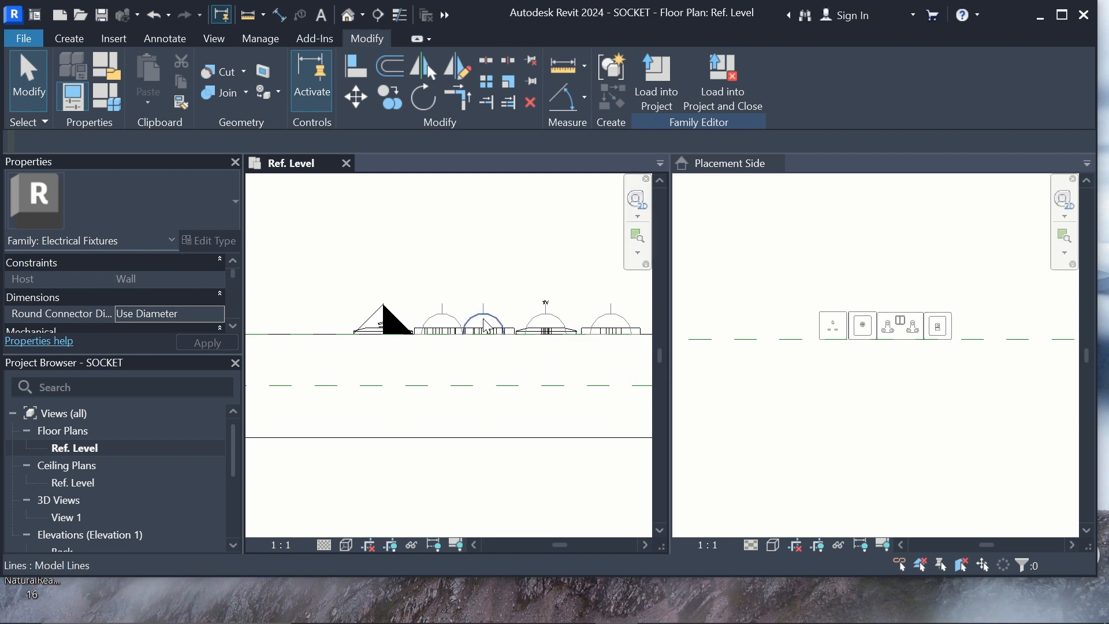
pyautogui.scroll(-1, 446, 327)
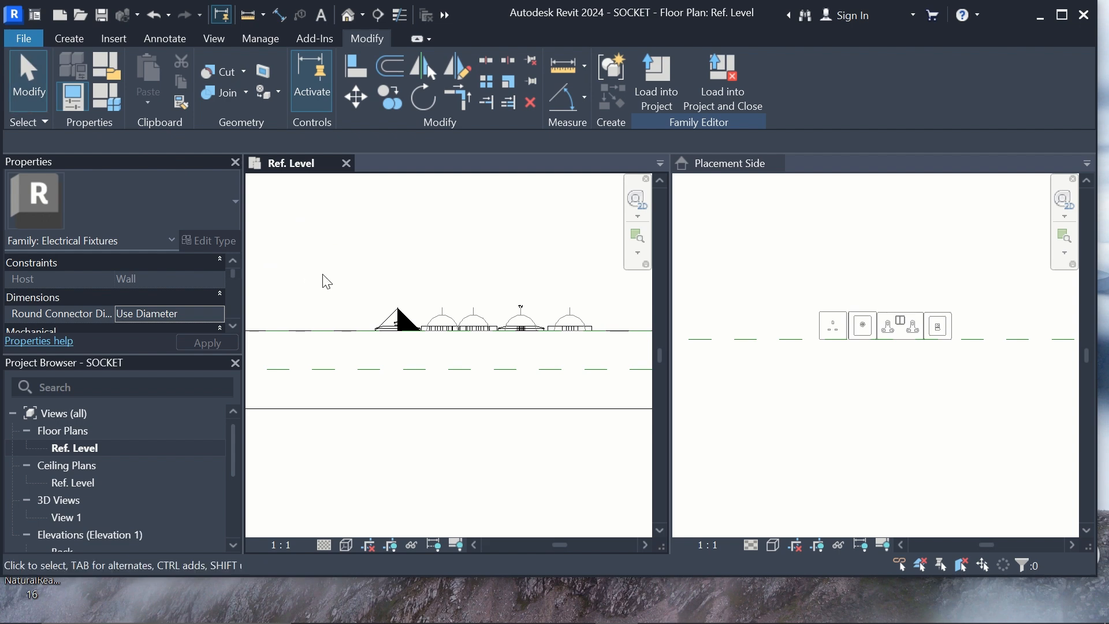
pyautogui.scroll(3, 381, 327)
pyautogui.scroll(4, 402, 295)
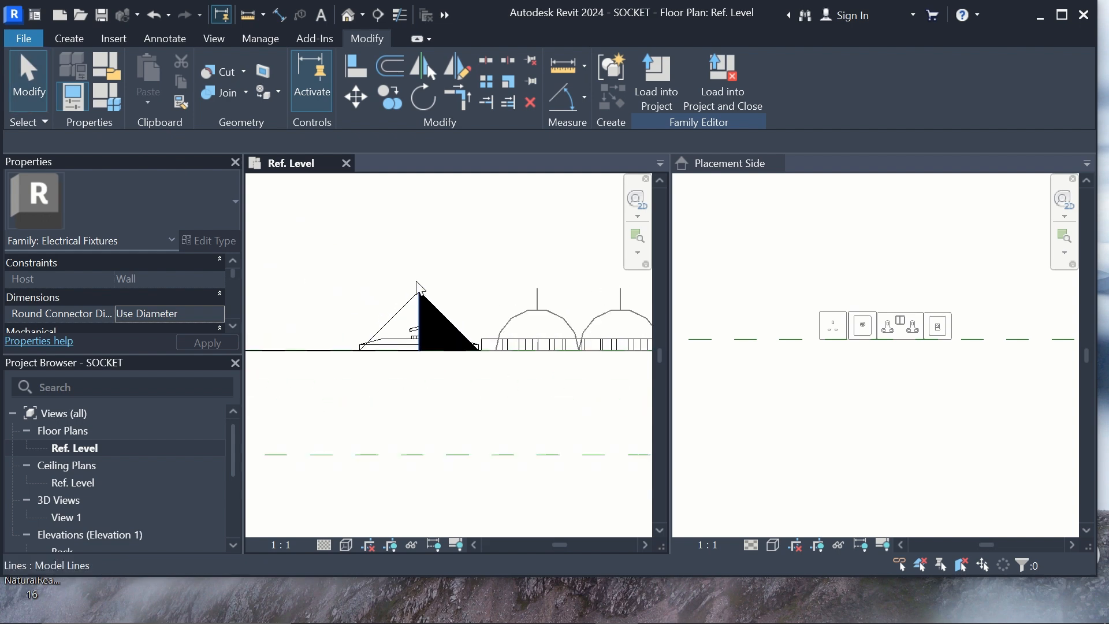
# Look through the properties of the triangular symbol's elements, both selected together and the filled region alone, for the visibility settings.
pyautogui.moveTo(520, 365); pyautogui.dragTo(366, 291)
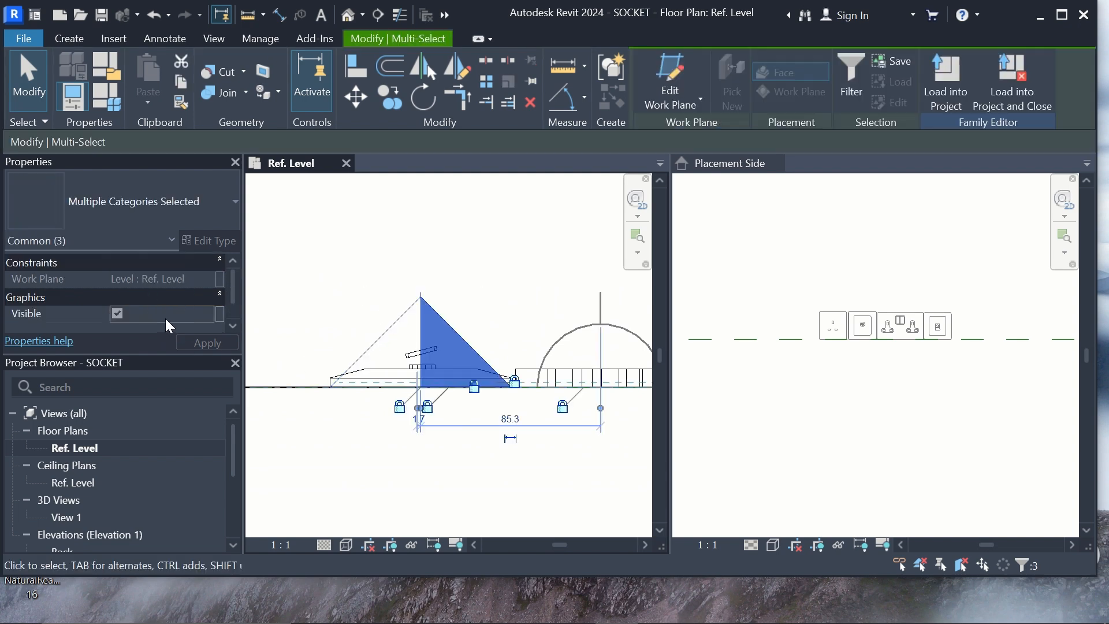
pyautogui.press('Escape')
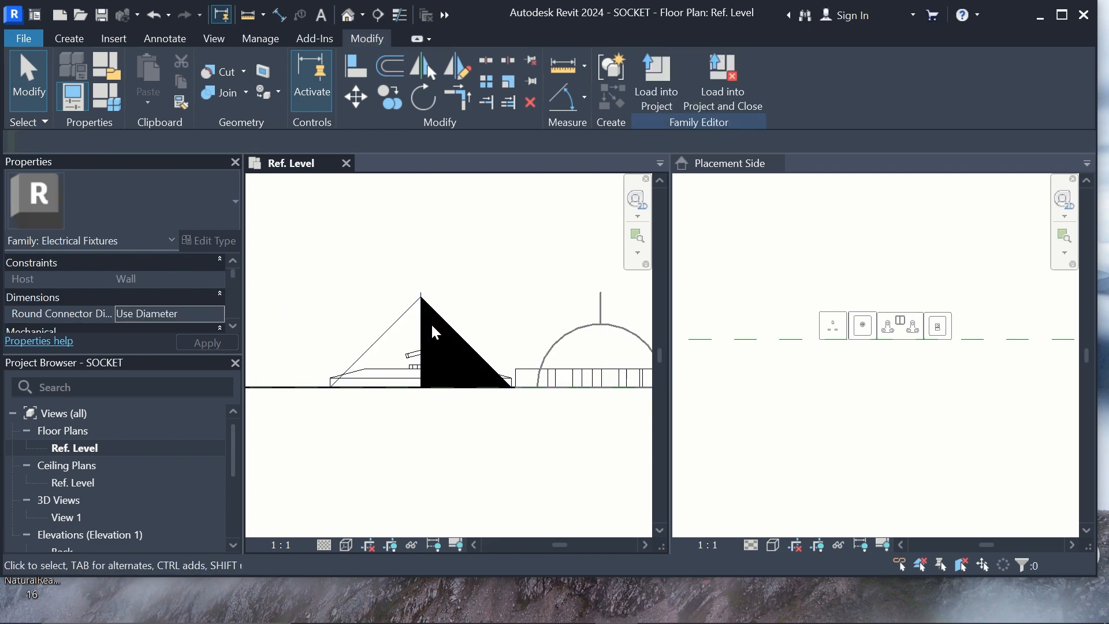
pyautogui.click(442, 316)
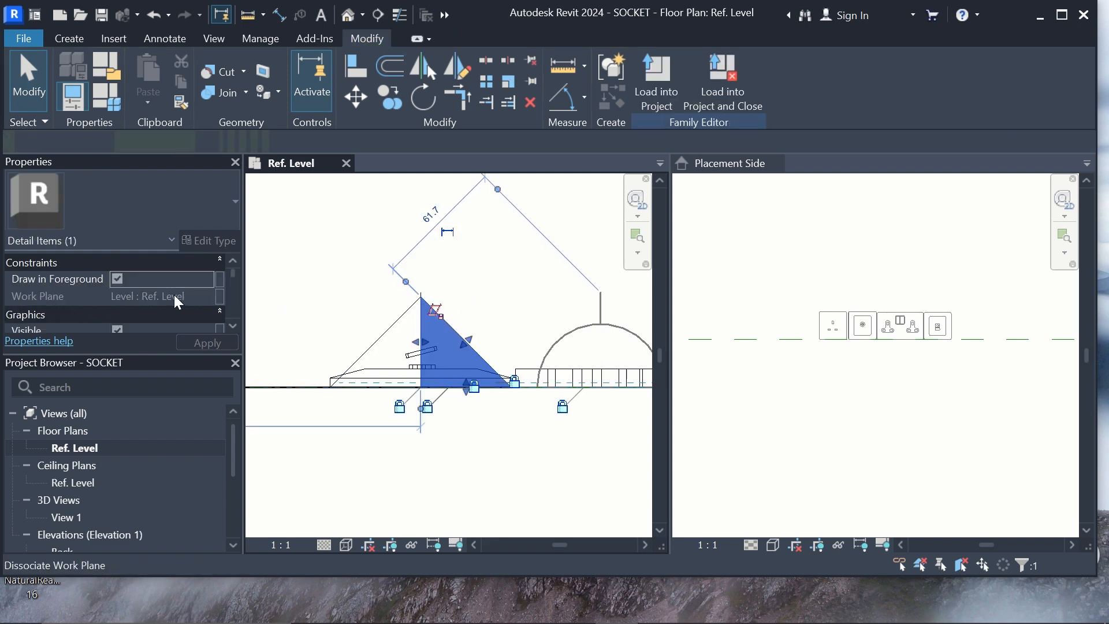
pyautogui.scroll(-3, 175, 295)
pyautogui.scroll(-3, 175, 295)
pyautogui.press('Escape')
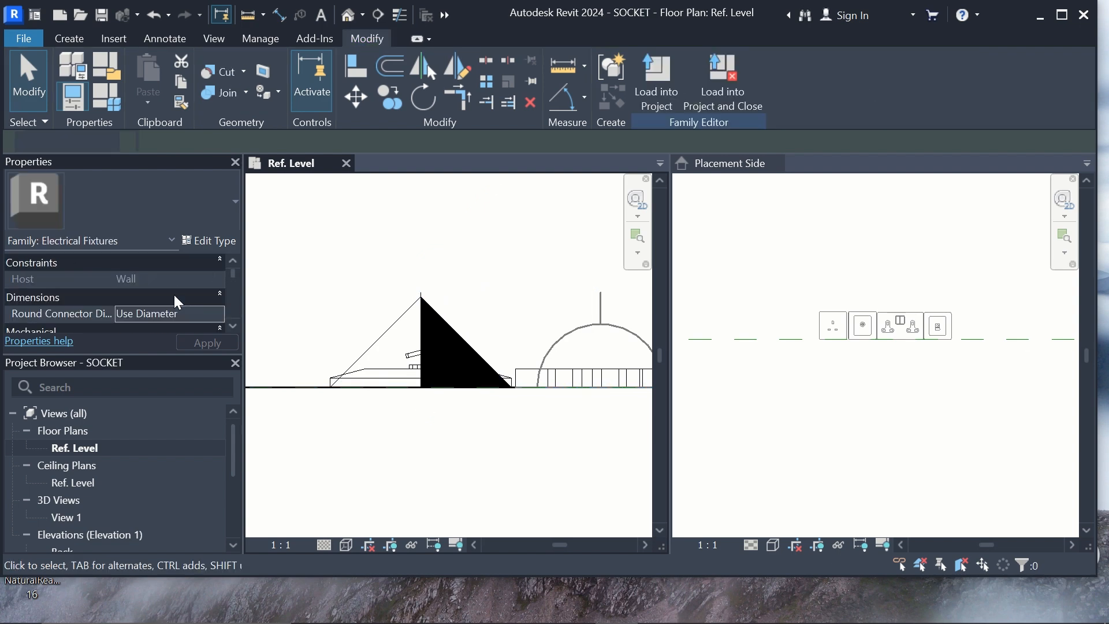
pyautogui.click(427, 308)
pyautogui.scroll(-5, 197, 299)
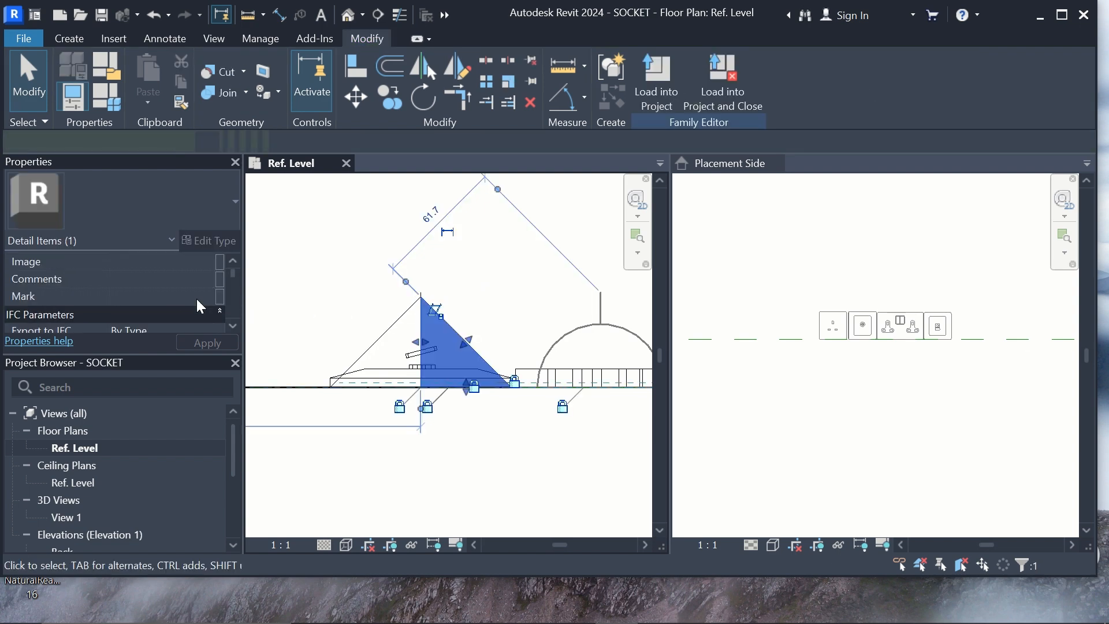
pyautogui.scroll(-1, 169, 307)
pyautogui.scroll(5, 171, 302)
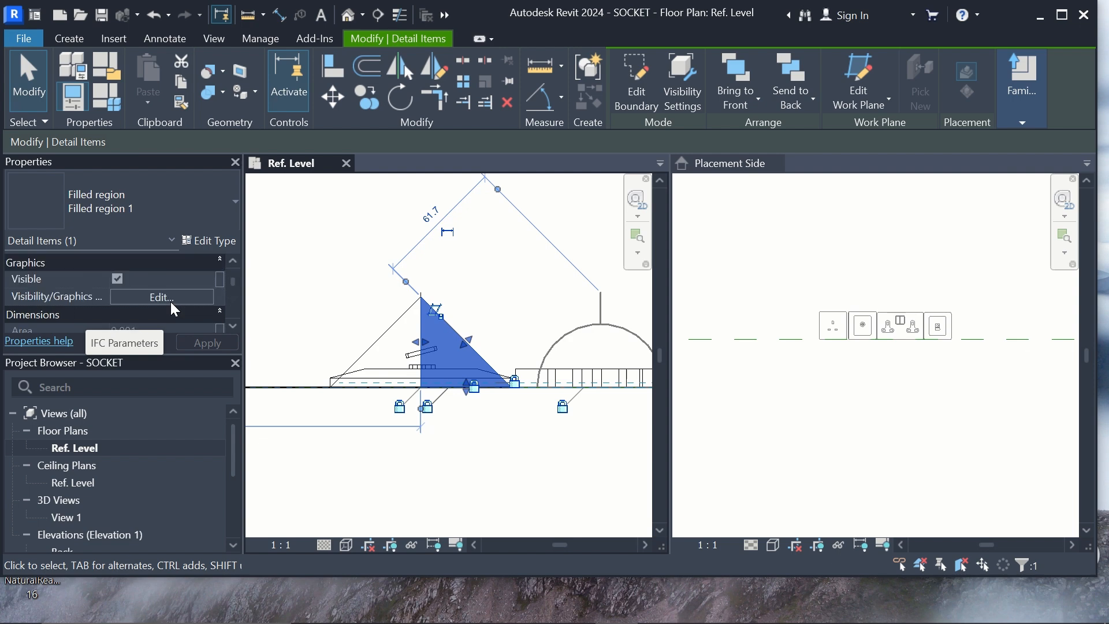
pyautogui.scroll(-5, 171, 289)
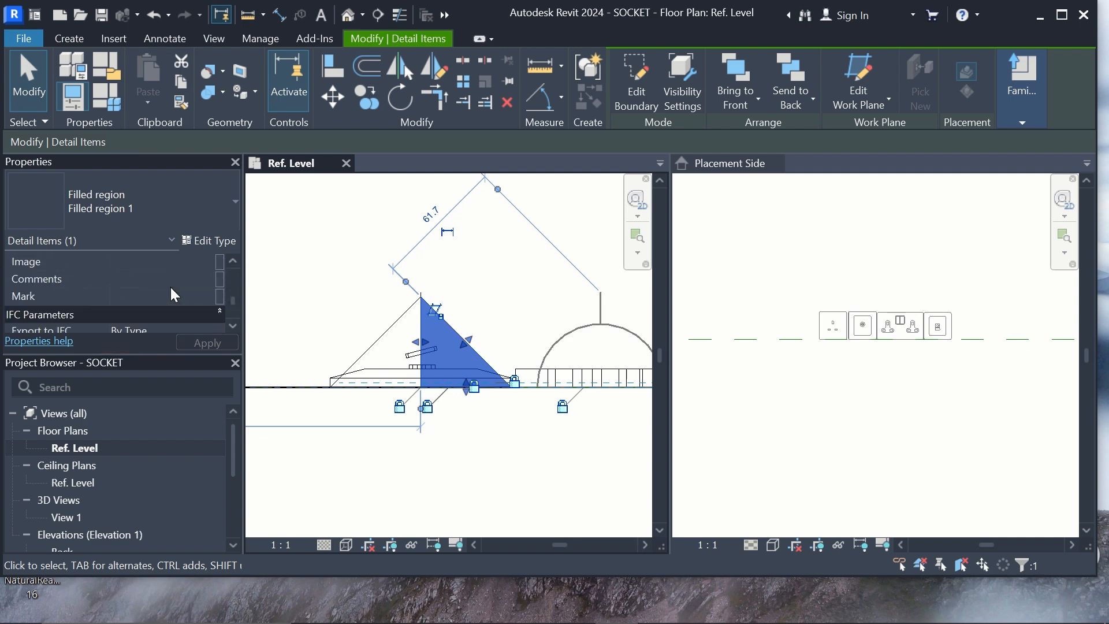
pyautogui.scroll(-1, 171, 295)
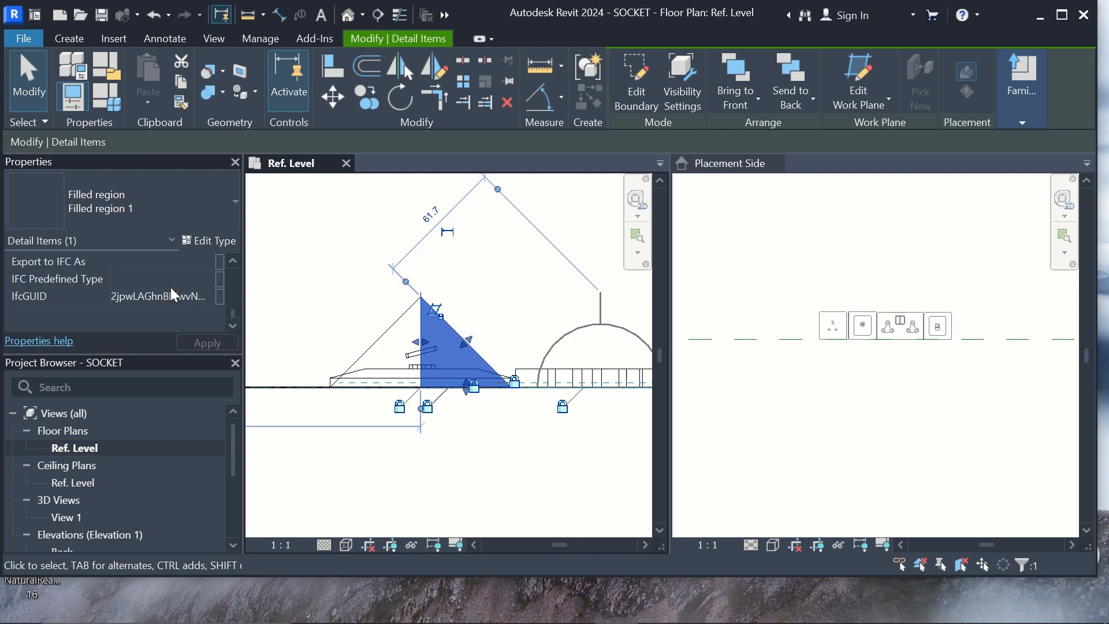
pyautogui.press('Escape')
pyautogui.moveTo(475, 322); pyautogui.dragTo(364, 289)
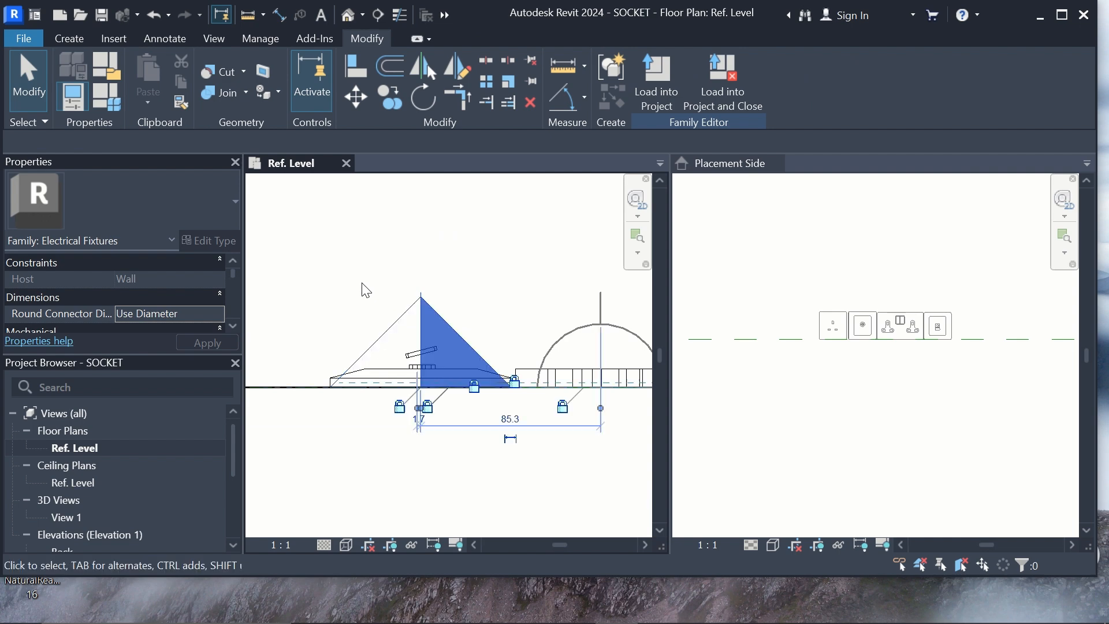
pyautogui.scroll(1, 195, 293)
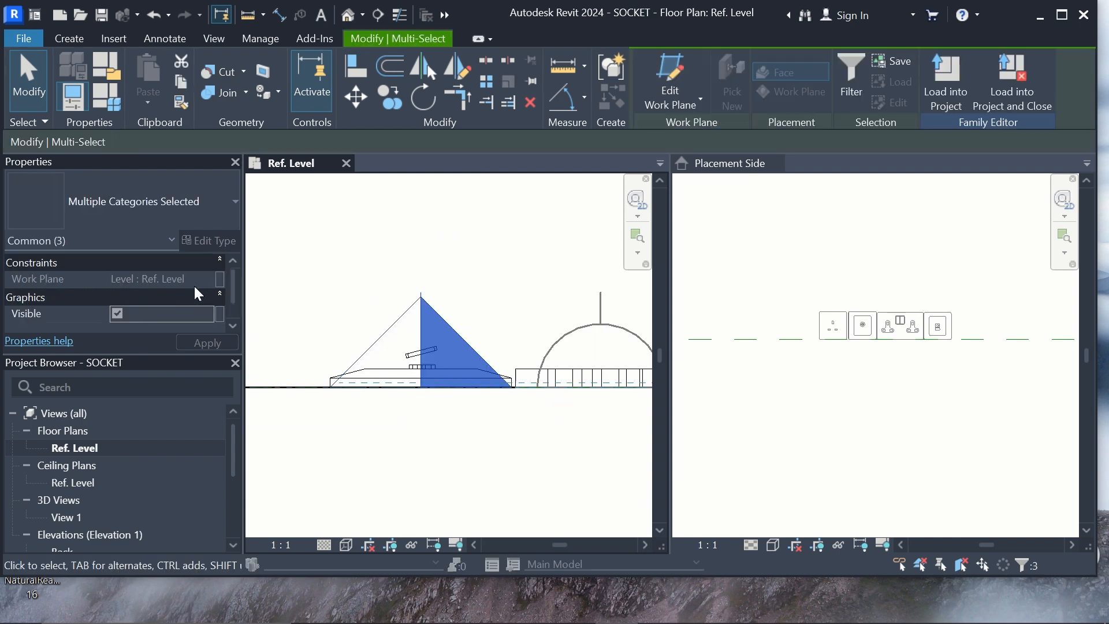
pyautogui.click(436, 317)
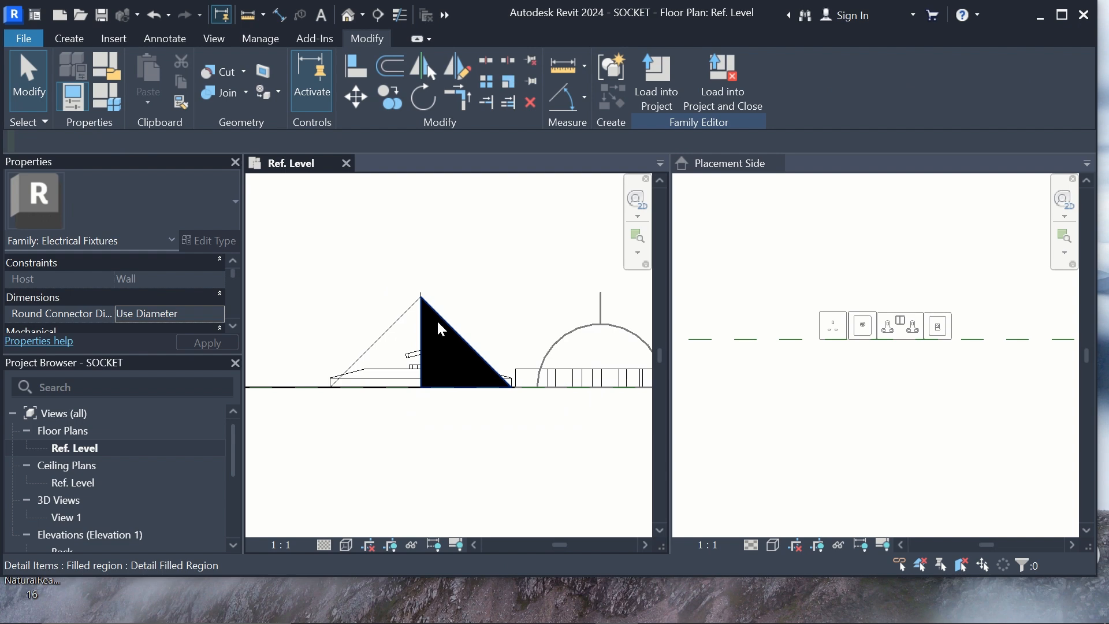
# Turn off the Fine detail level in the filled triangle's visibility settings, leaving Coarse and Medium on.
pyautogui.click(440, 327)
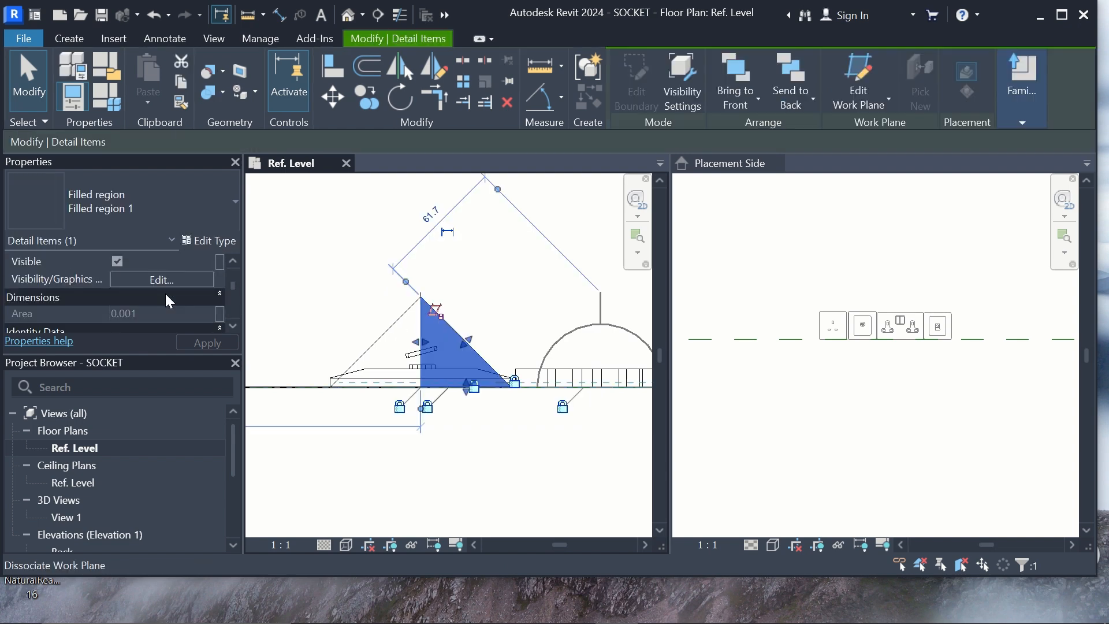
pyautogui.scroll(-3, 165, 293)
pyautogui.scroll(-3, 168, 301)
pyautogui.scroll(10, 166, 295)
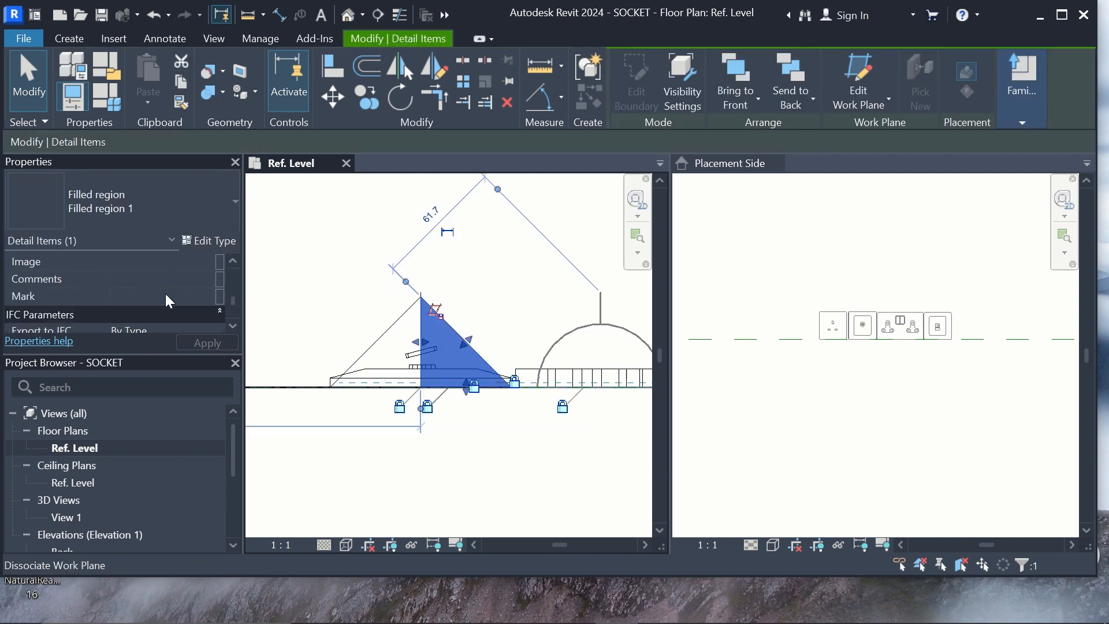
pyautogui.scroll(-1, 165, 294)
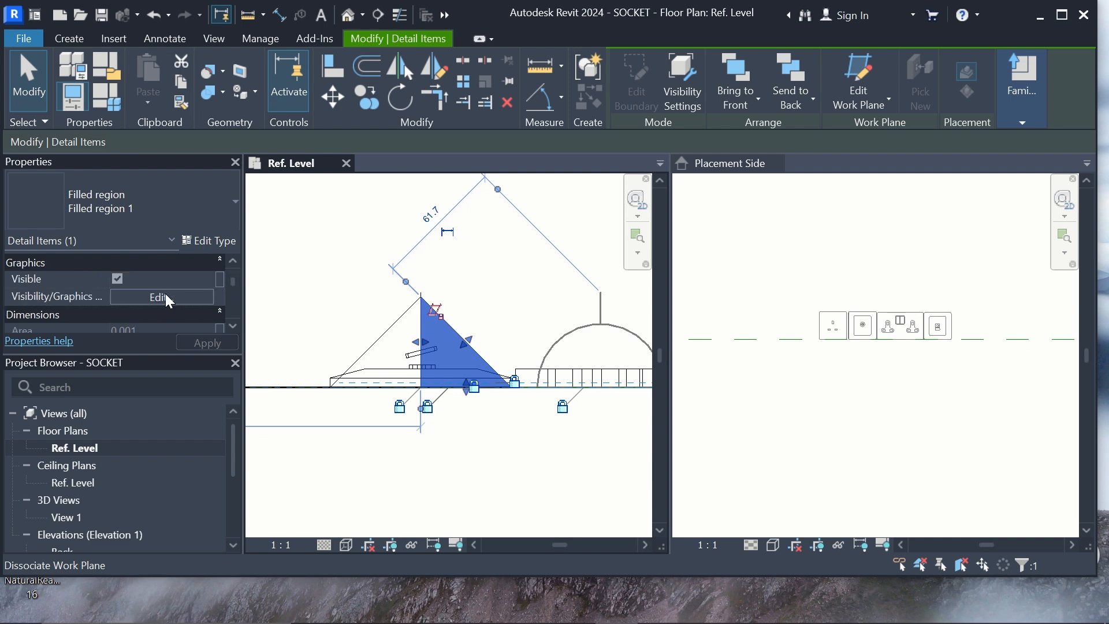
pyautogui.click(166, 297)
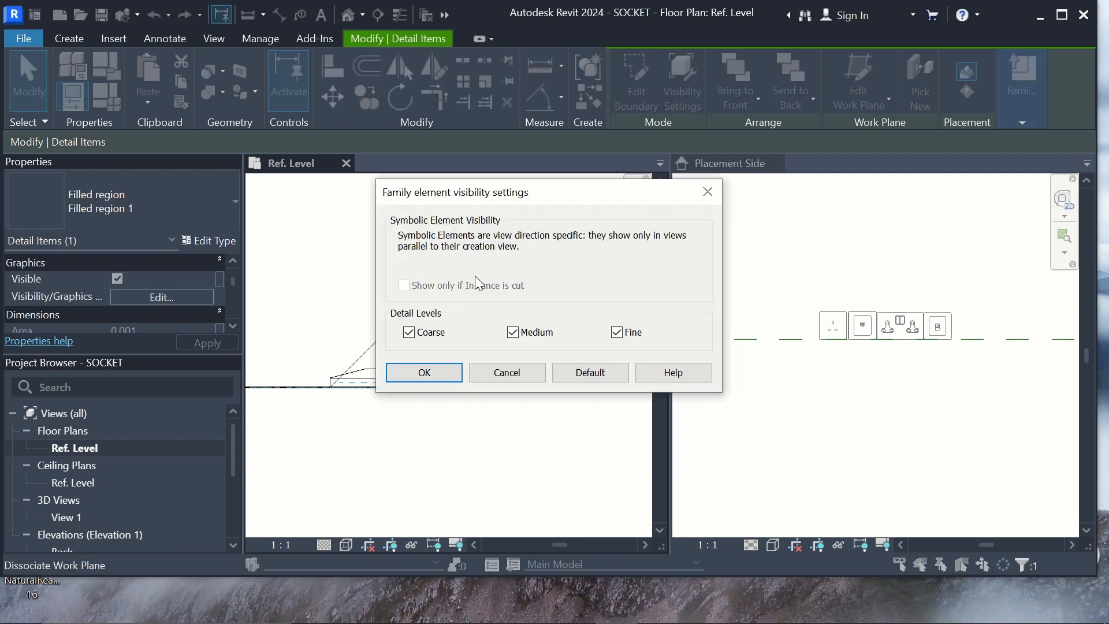
pyautogui.click(616, 336)
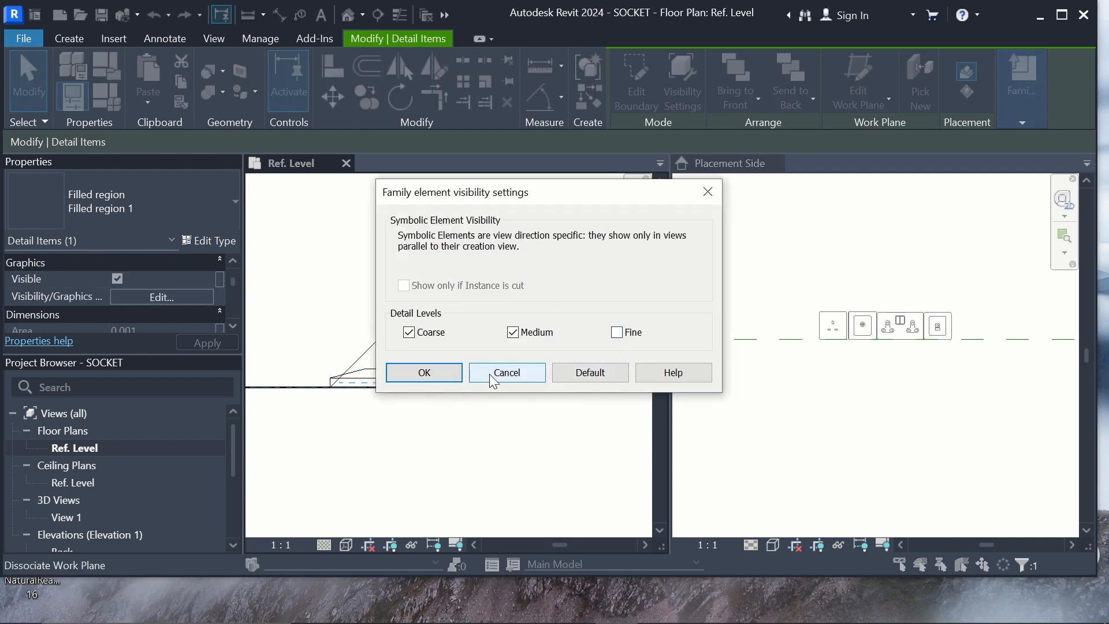
pyautogui.click(424, 372)
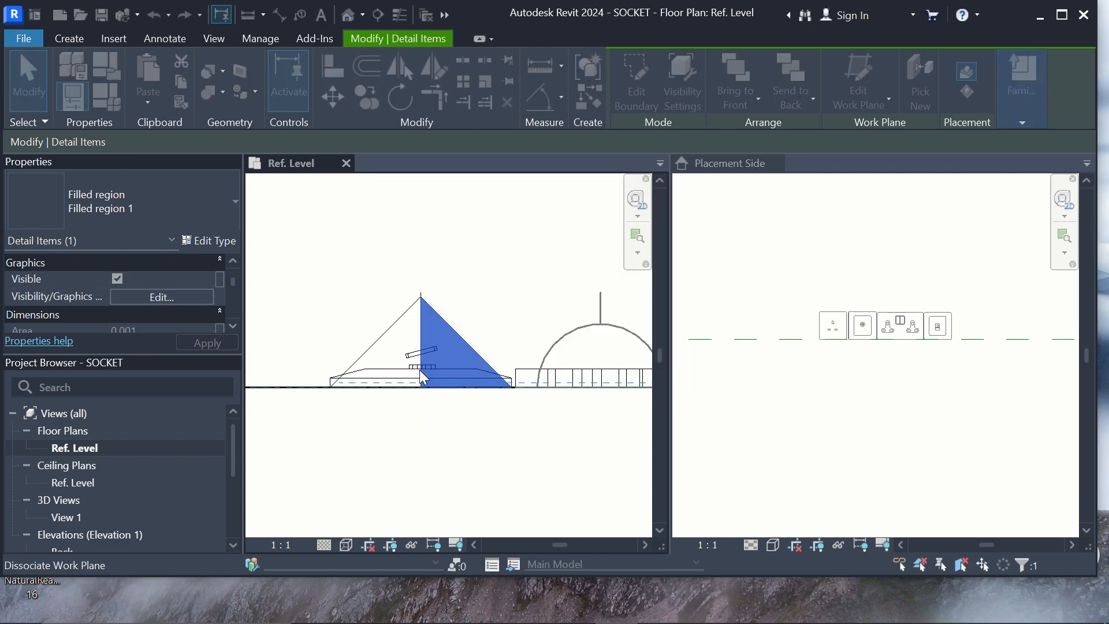
pyautogui.click(469, 301)
# Turn off the Fine detail level in the diagonal model line's visibility settings, leaving Coarse and Medium on.
pyautogui.click(407, 327)
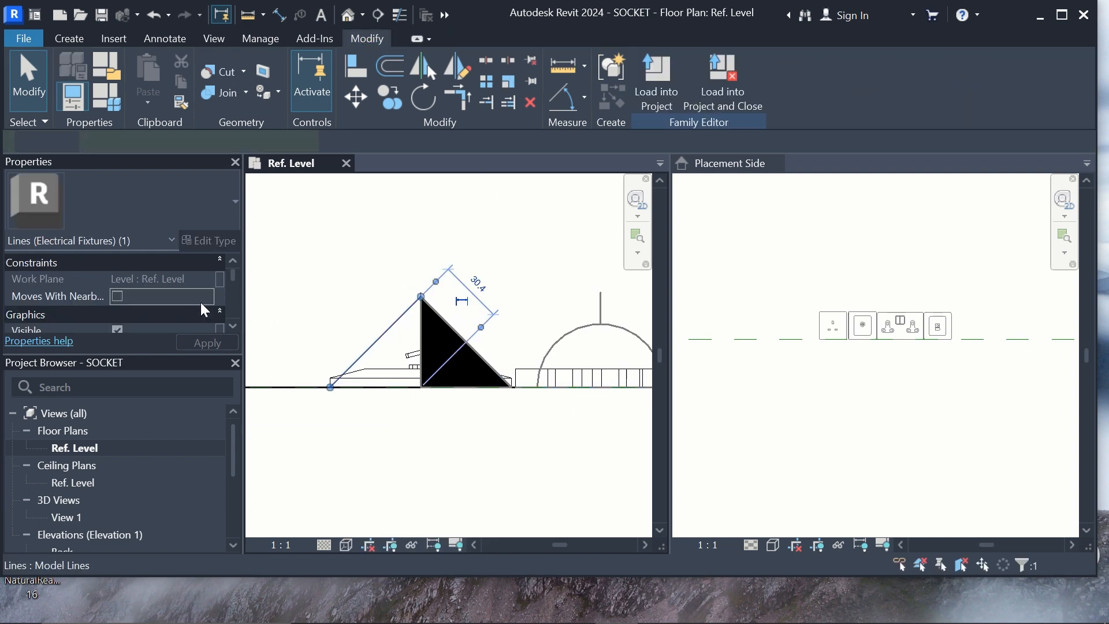
pyautogui.scroll(2, 171, 303)
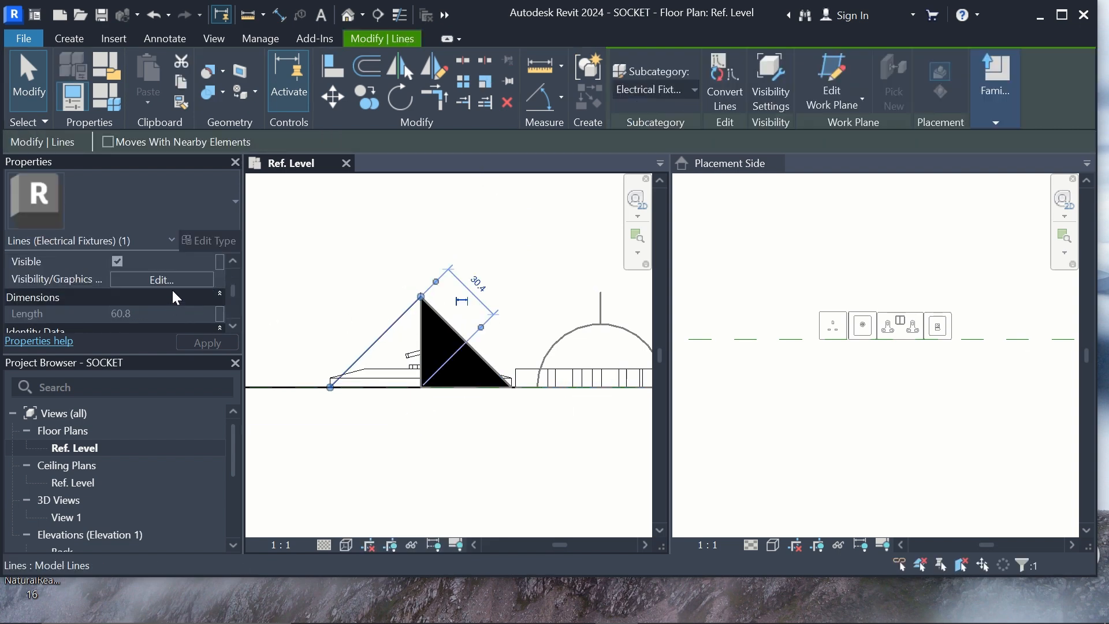
pyautogui.click(174, 282)
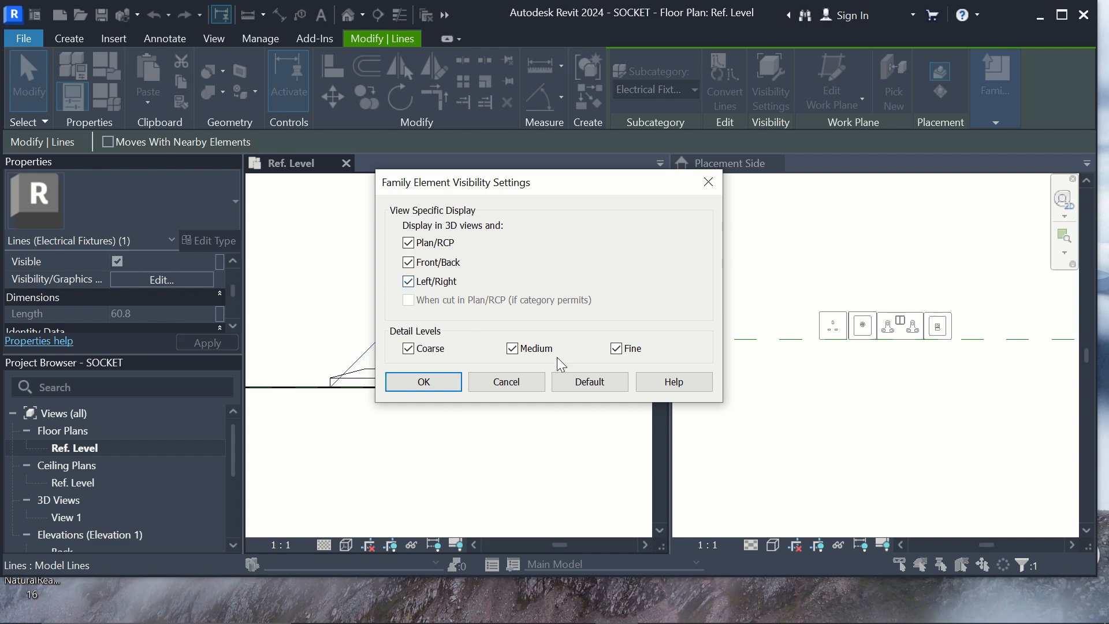
pyautogui.click(616, 349)
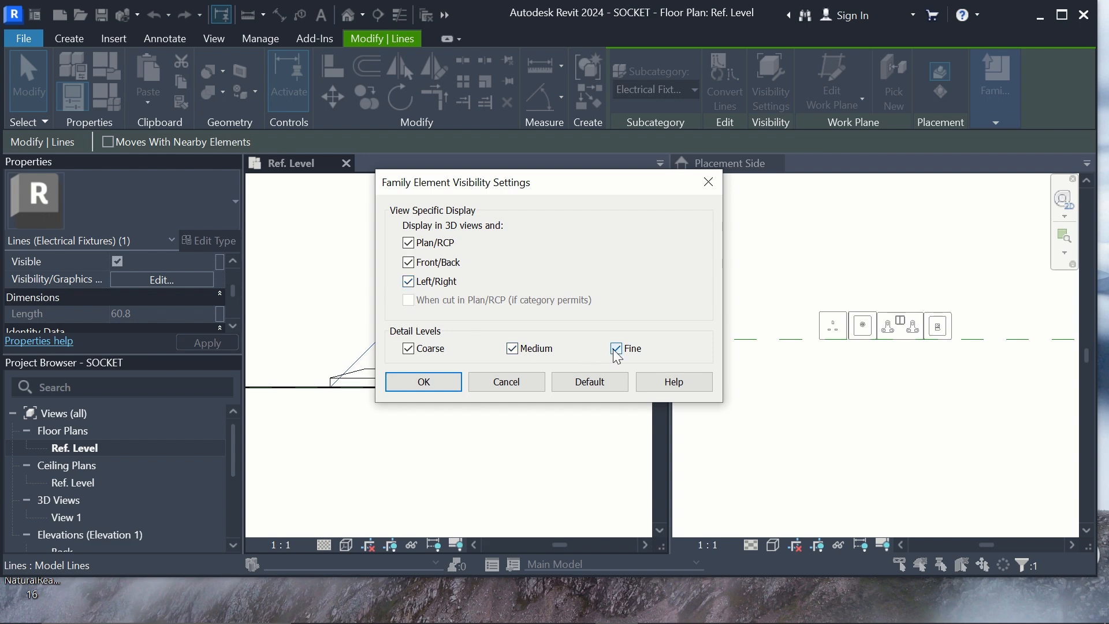
pyautogui.click(423, 382)
pyautogui.click(411, 338)
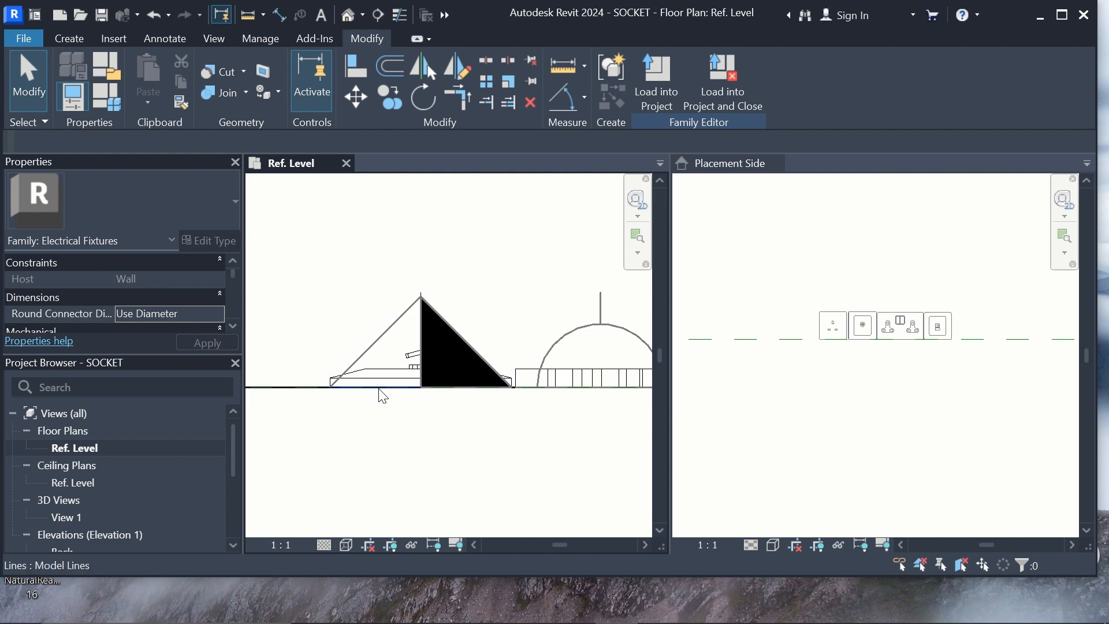
pyautogui.scroll(2, 378, 388)
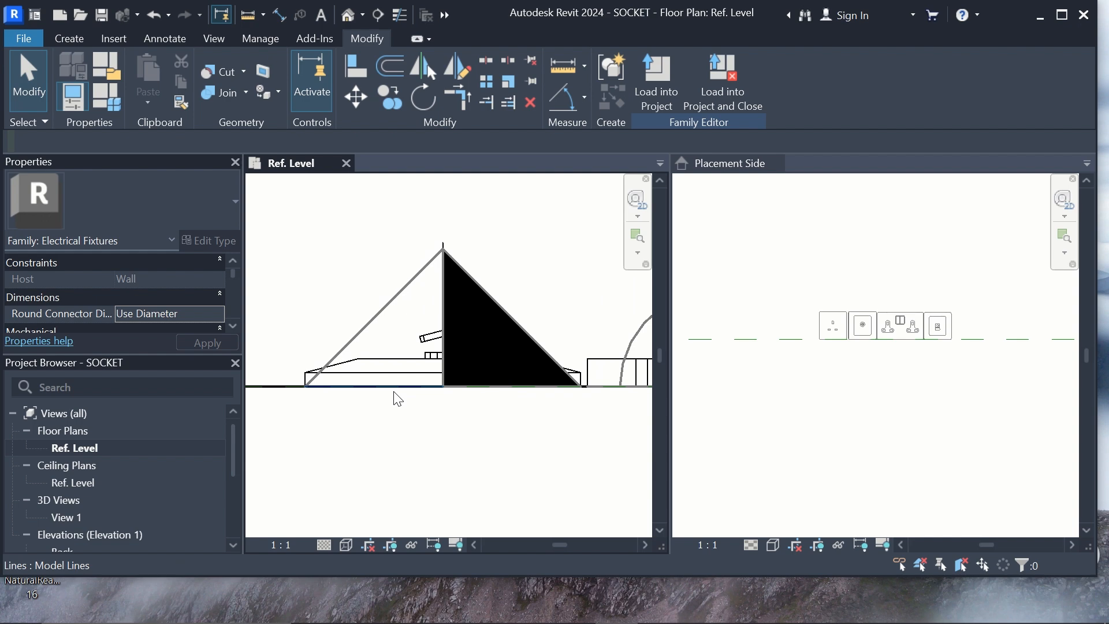
# Turn off the Fine detail level in the visibility settings of the horizontal model line at the triangle's base, leaving Coarse and Medium on.
pyautogui.click(398, 399)
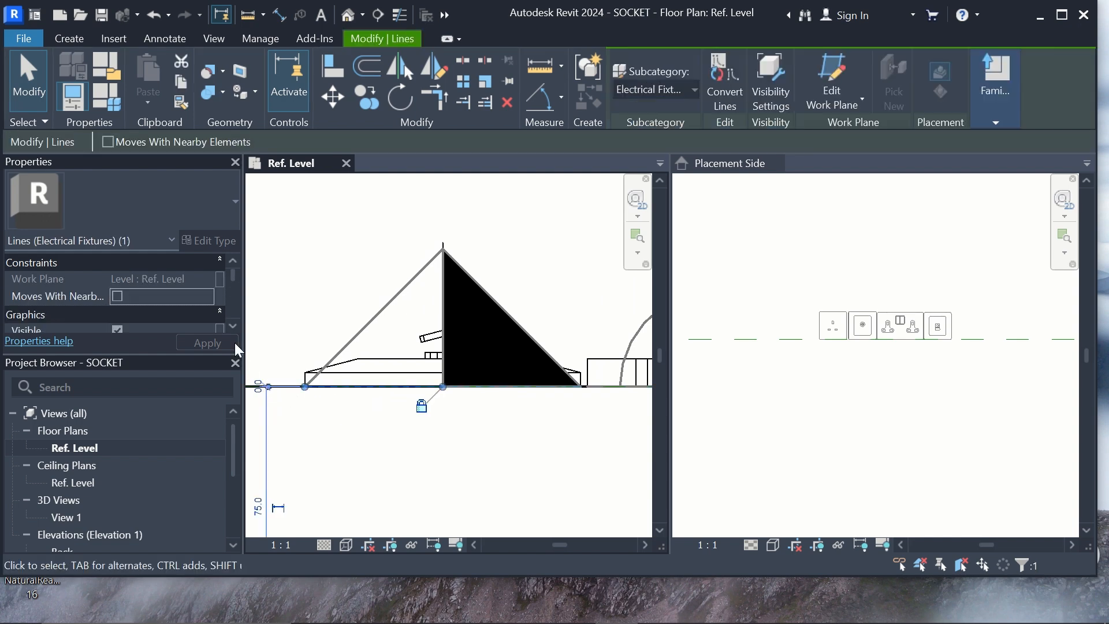
pyautogui.scroll(-2, 148, 306)
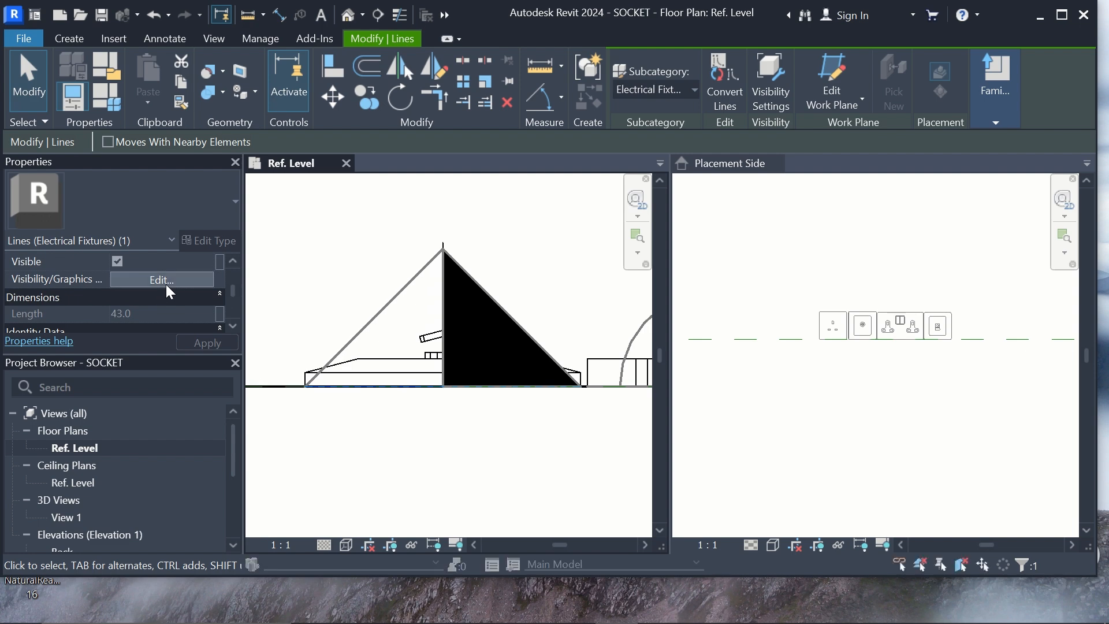
pyautogui.click(164, 282)
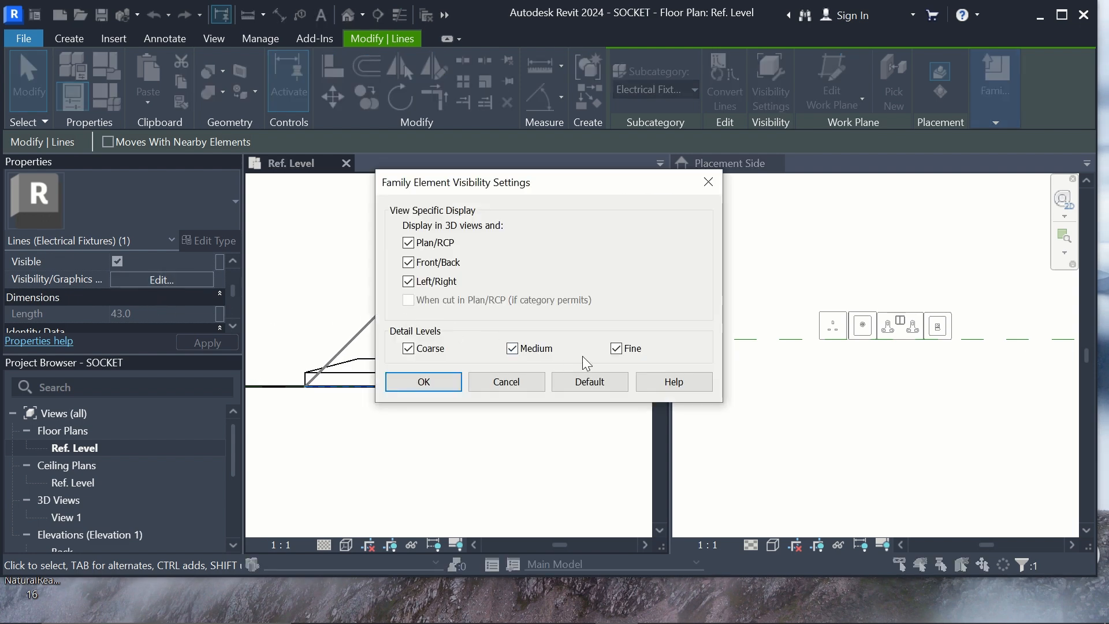
pyautogui.click(615, 350)
pyautogui.click(425, 382)
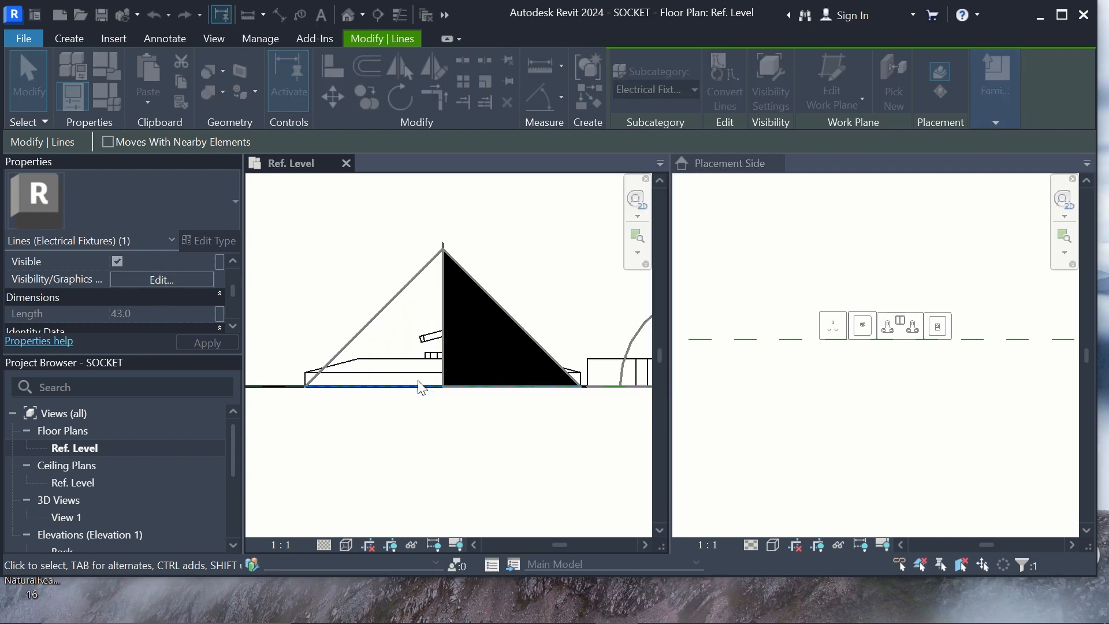
pyautogui.scroll(-1, 393, 324)
pyautogui.click(493, 290)
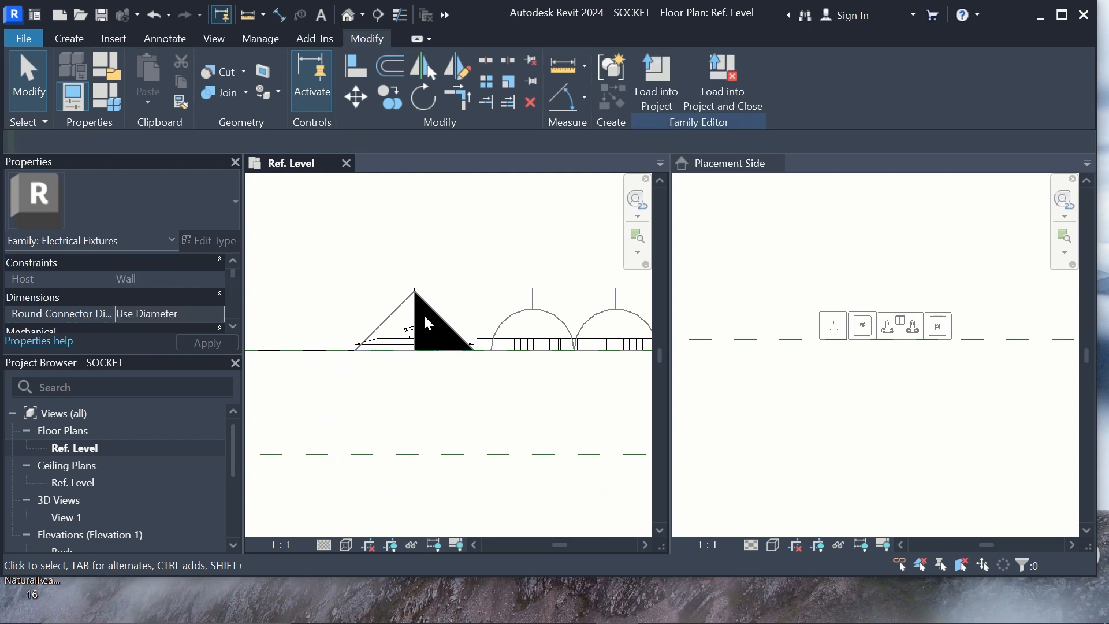
pyautogui.scroll(-1, 336, 314)
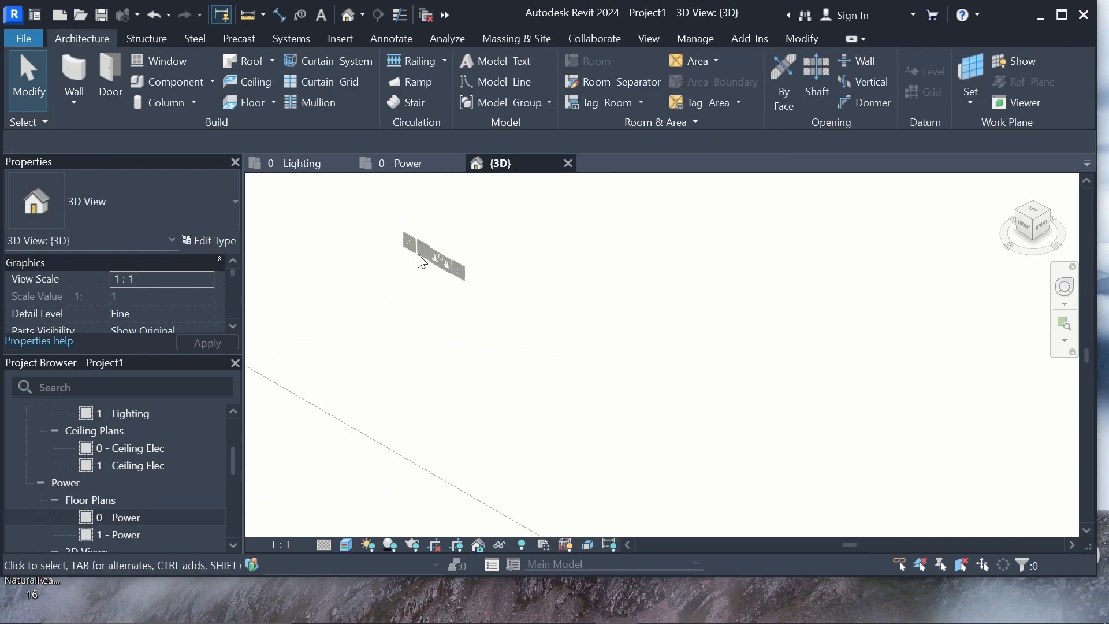